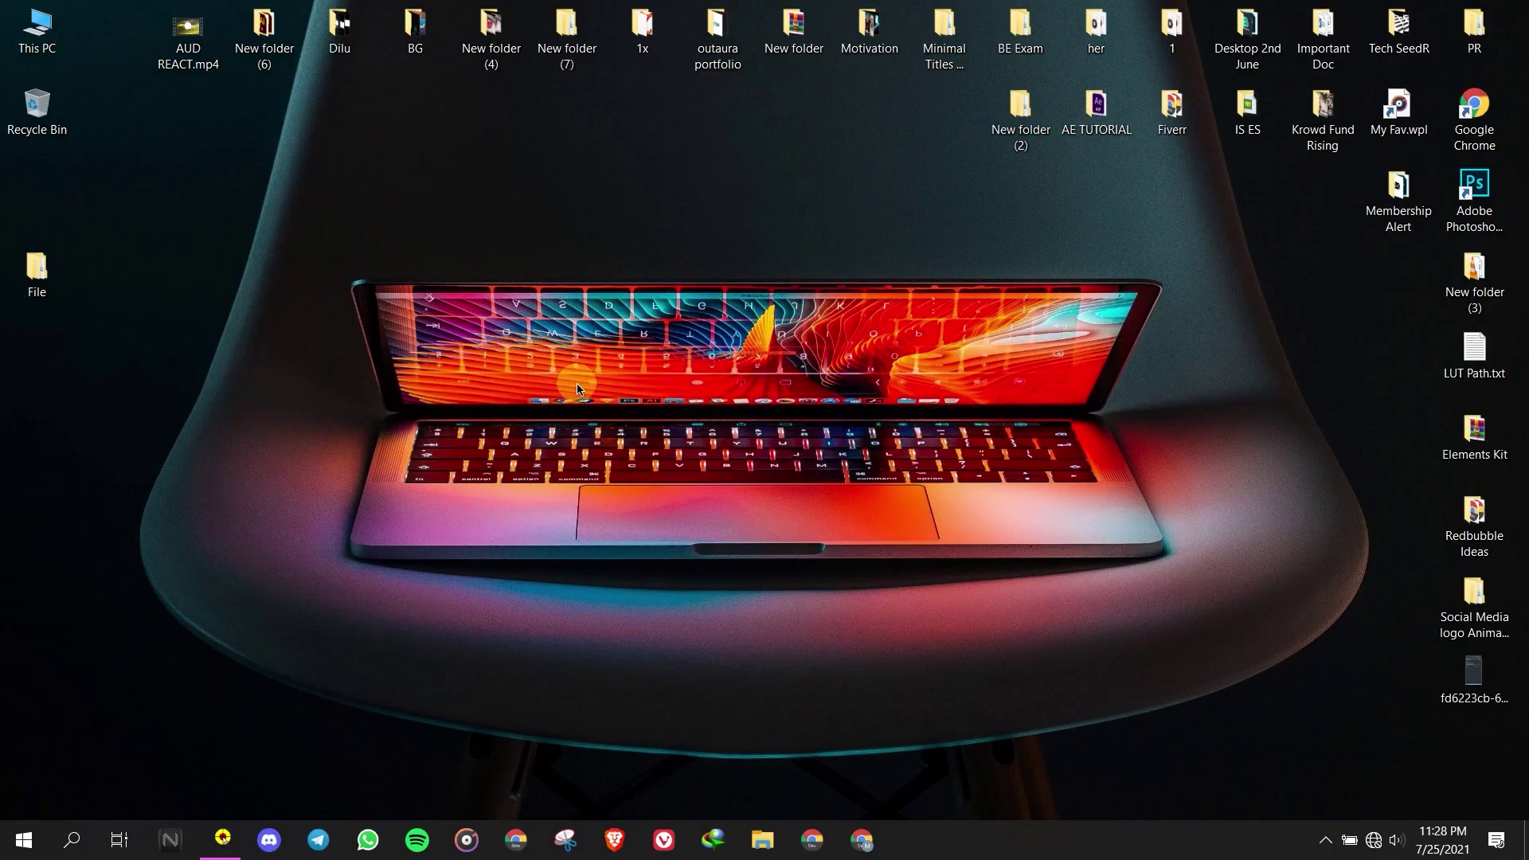
# Refresh the desktop, then extract Footage.zip in the File folder into a Footage folder
pyautogui.rightClick(604, 311)
pyautogui.click(624, 355)
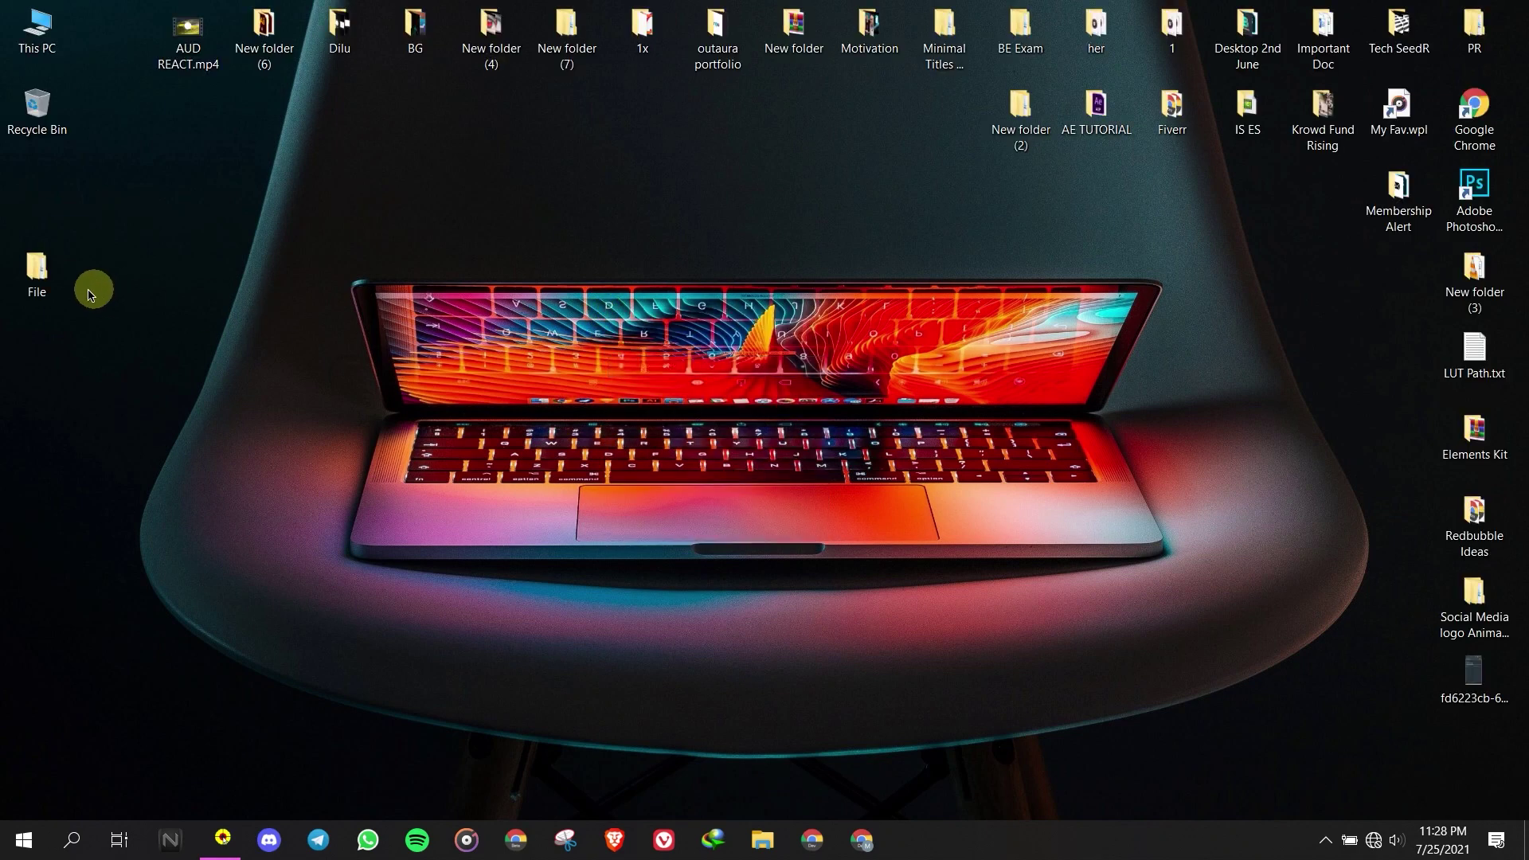
pyautogui.doubleClick(34, 268)
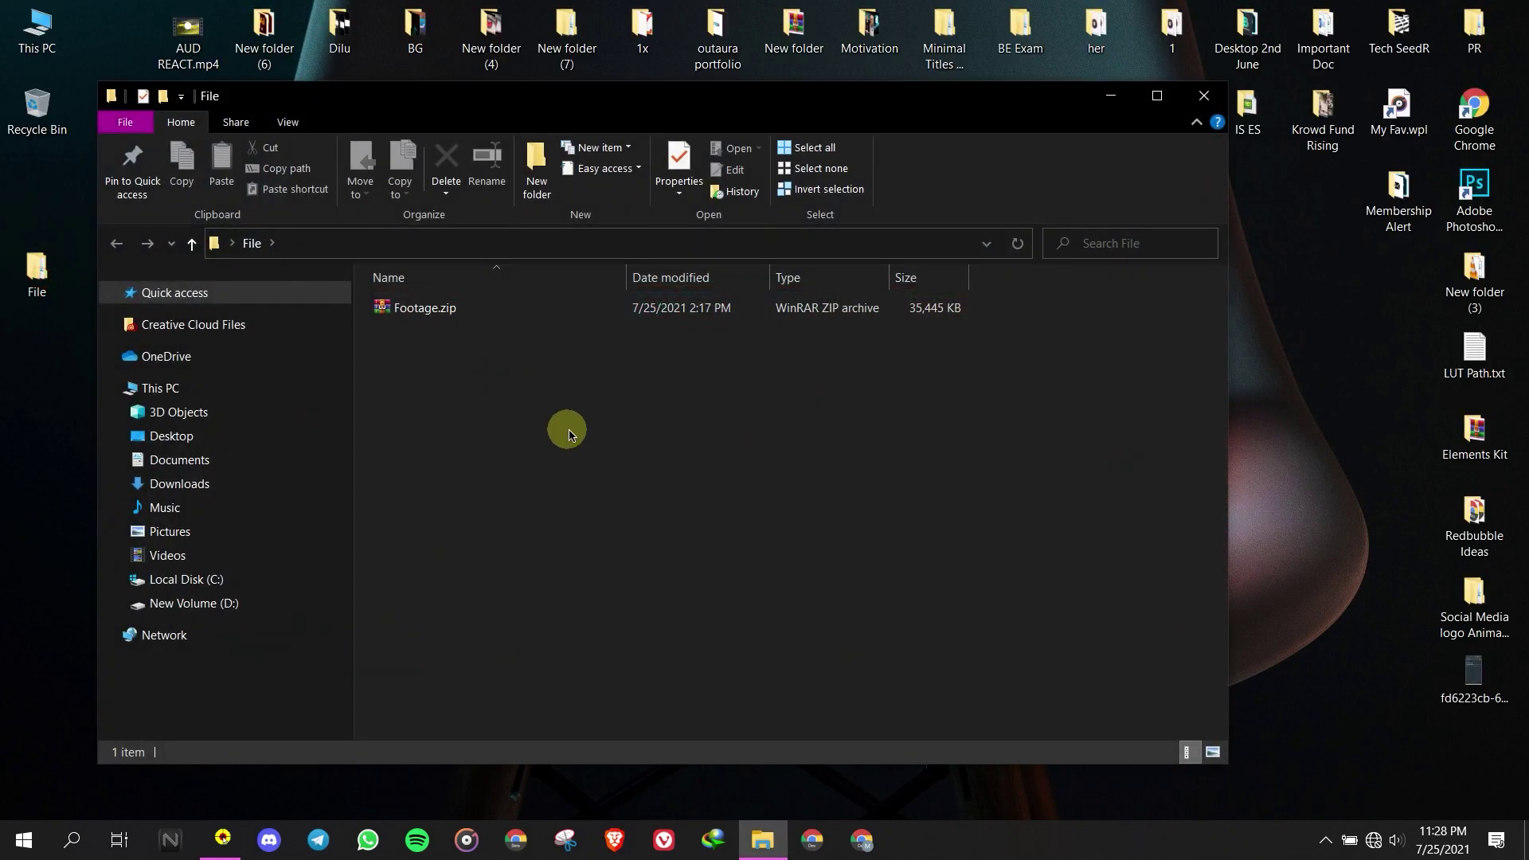
pyautogui.click(485, 319)
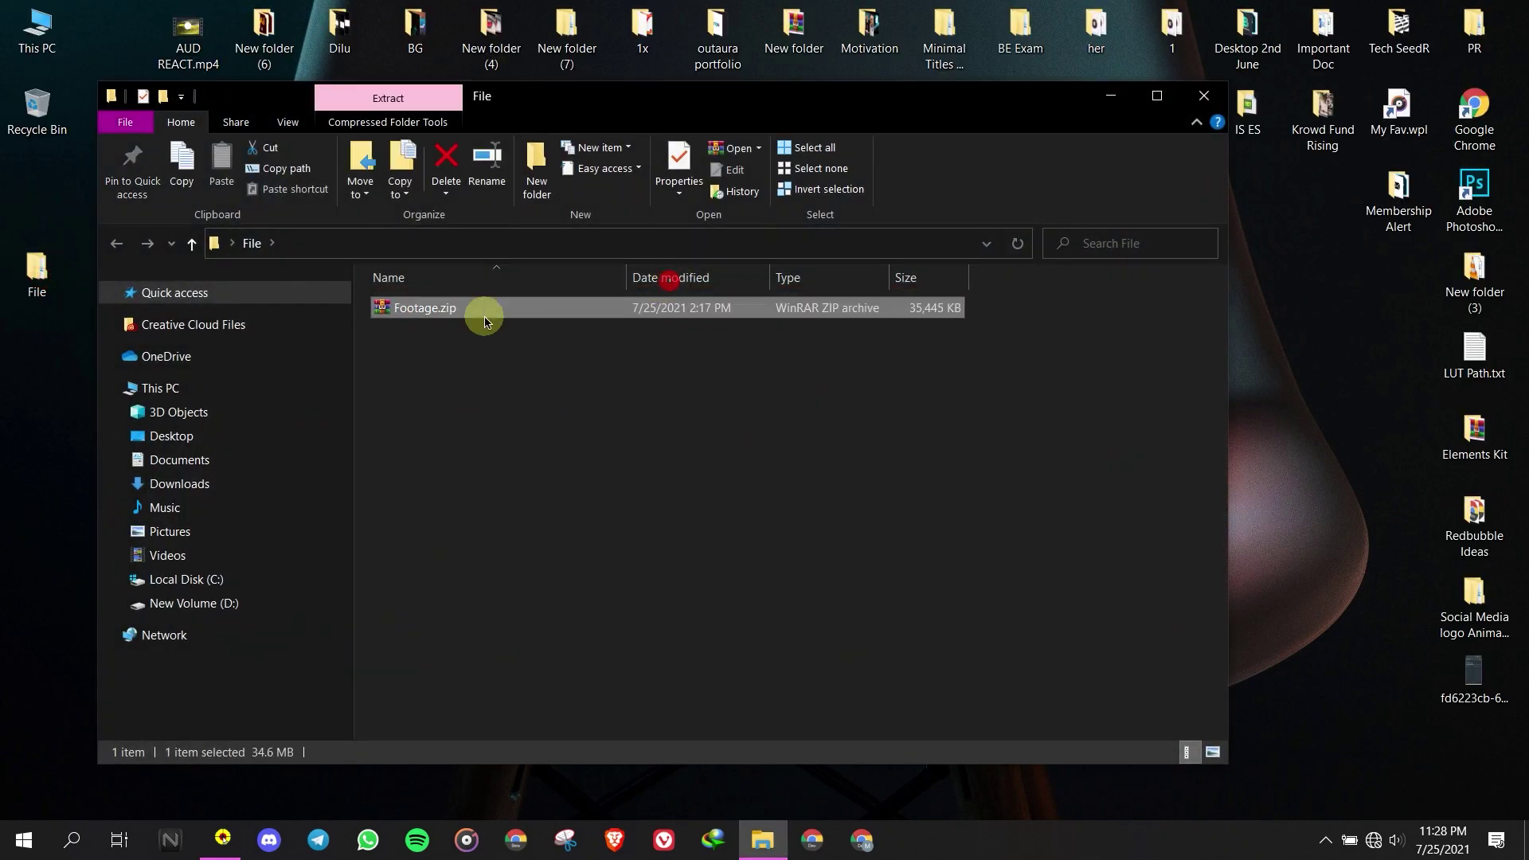
pyautogui.rightClick(399, 308)
pyautogui.click(455, 440)
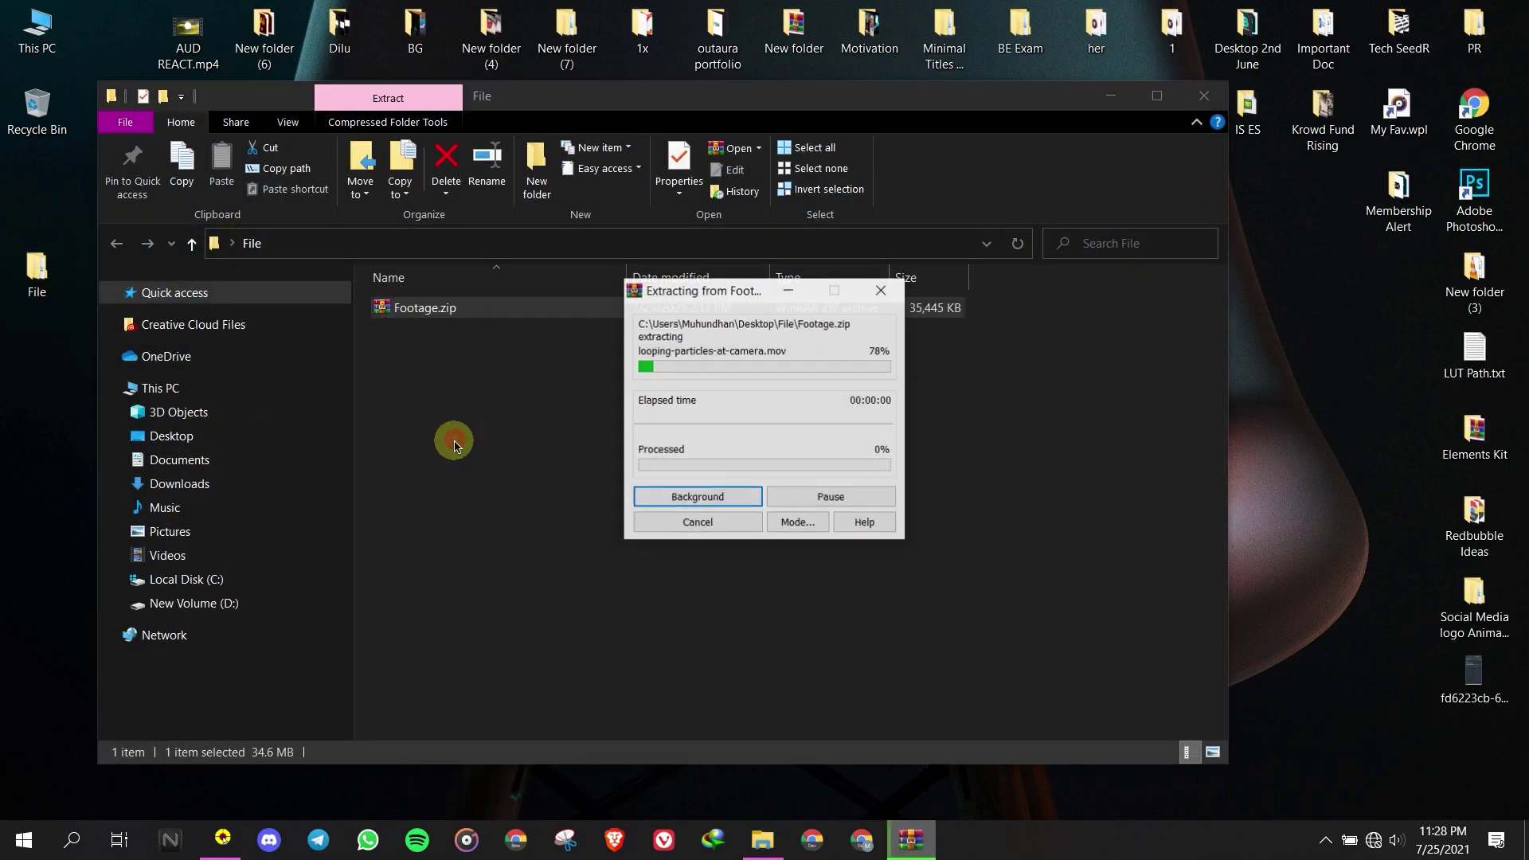
# Open the Footage folder, select its four video clips, and open the Start menu
pyautogui.doubleClick(430, 318)
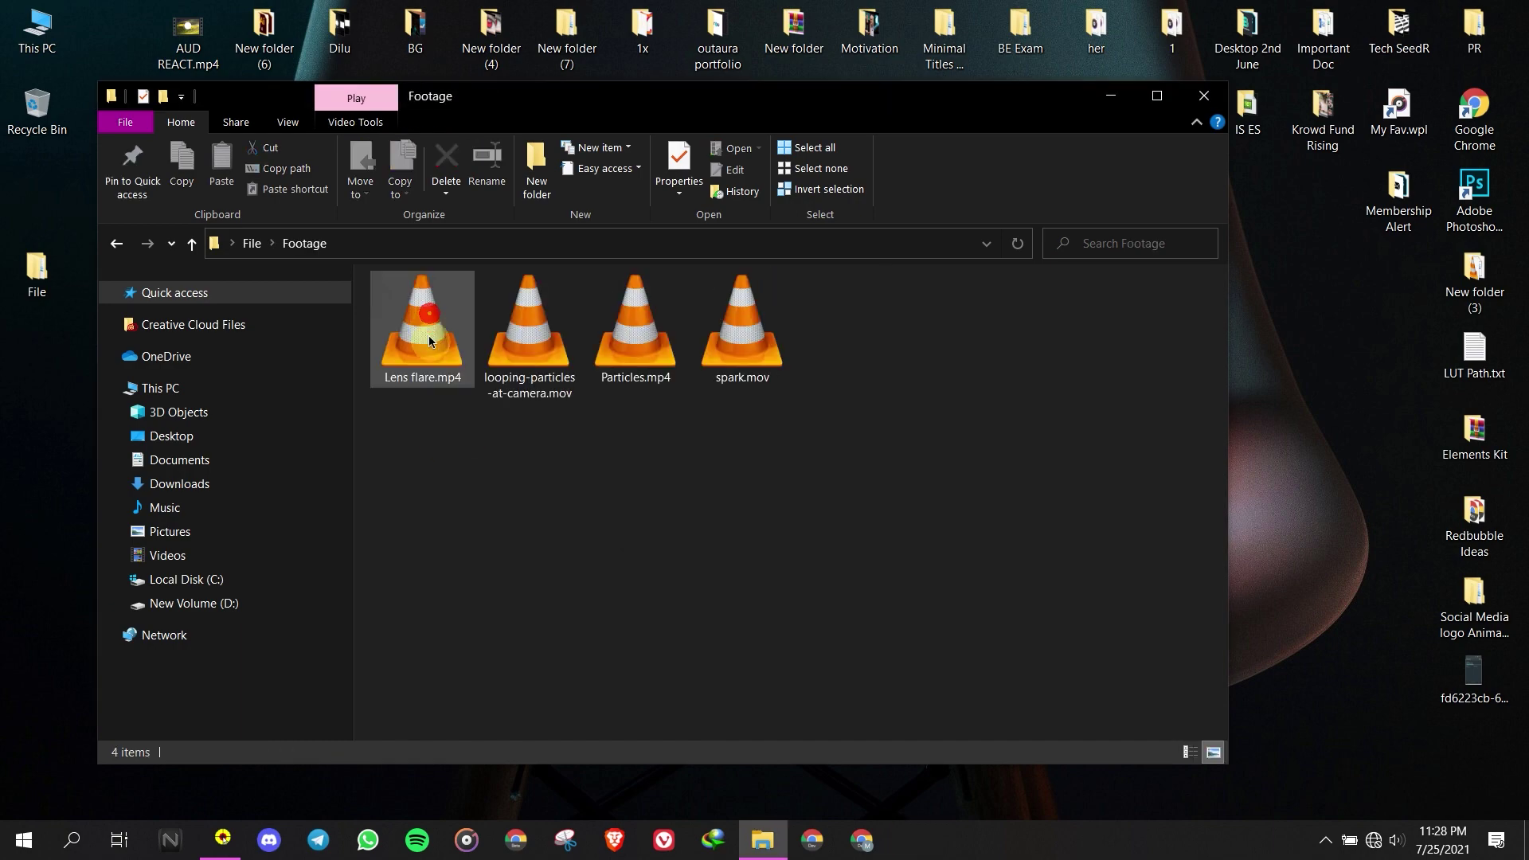
pyautogui.moveTo(406, 440); pyautogui.dragTo(911, 334)
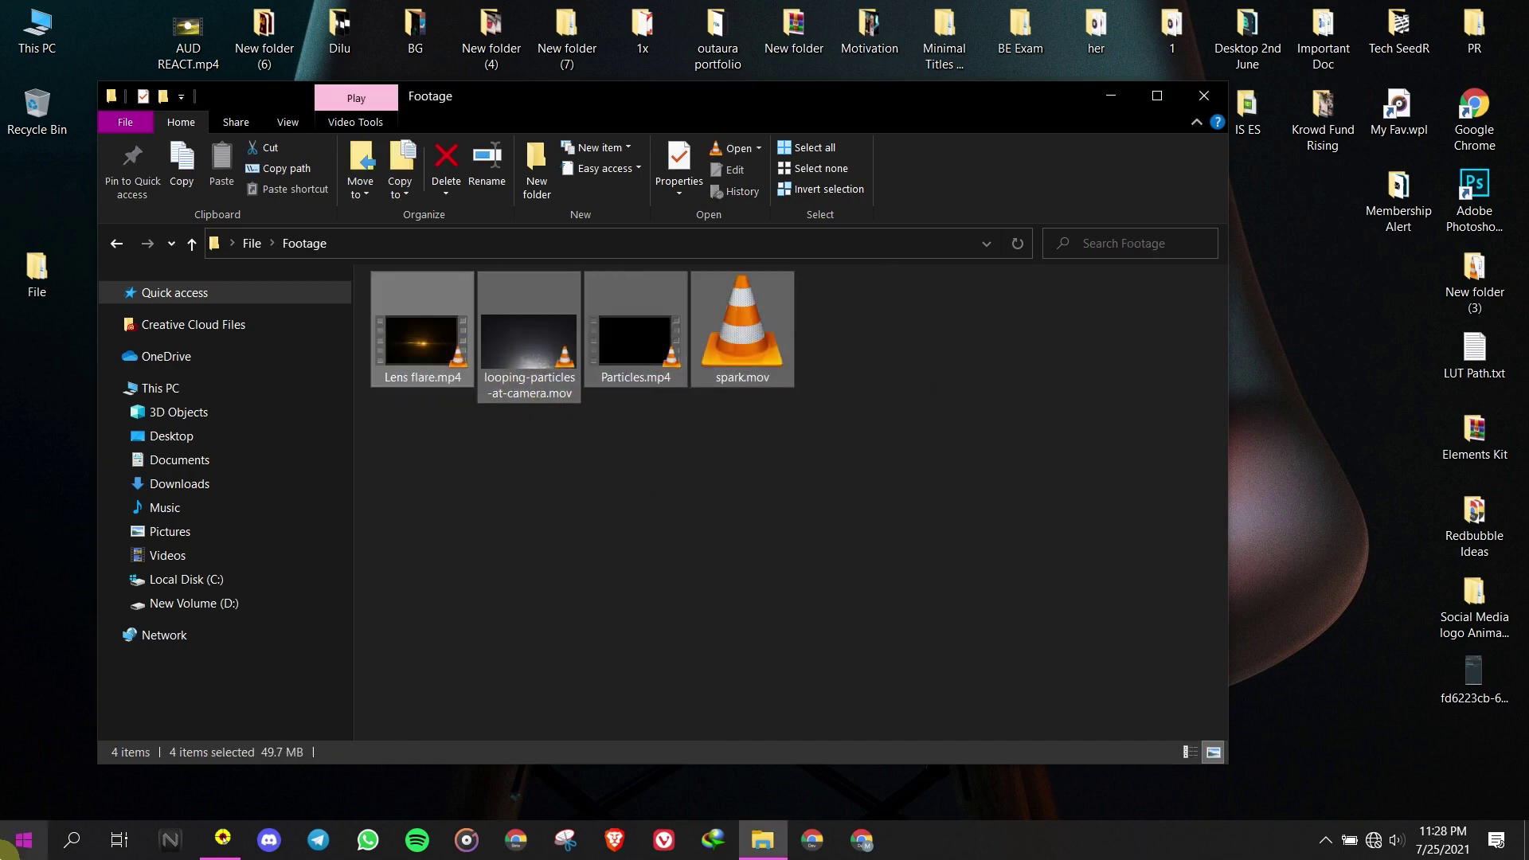
pyautogui.click(23, 840)
# Launch Adobe After Effects and dismiss the Home window once it loads
pyautogui.click(812, 162)
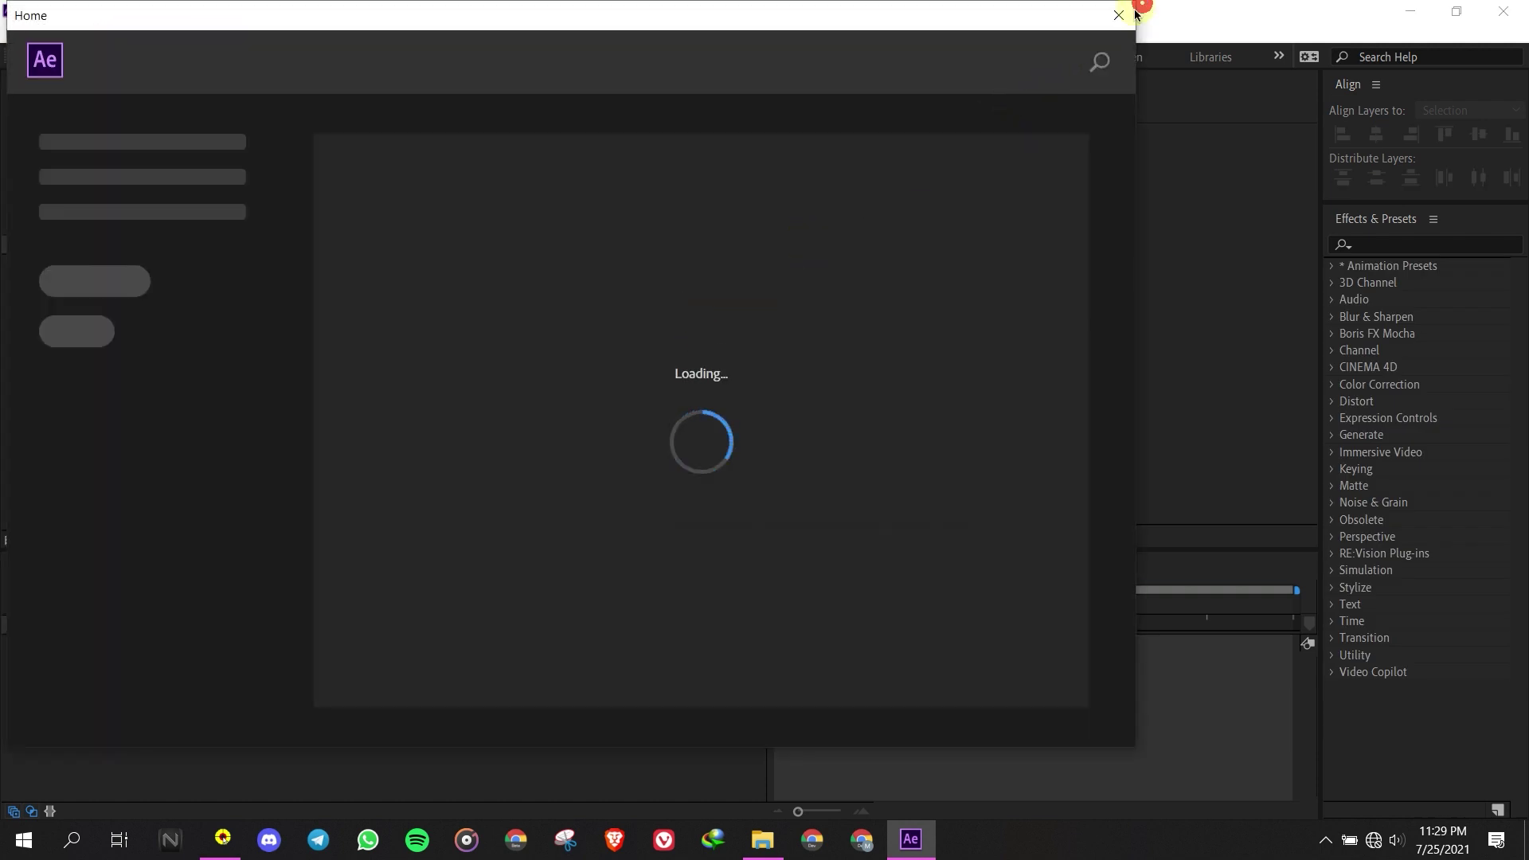
pyautogui.click(1115, 17)
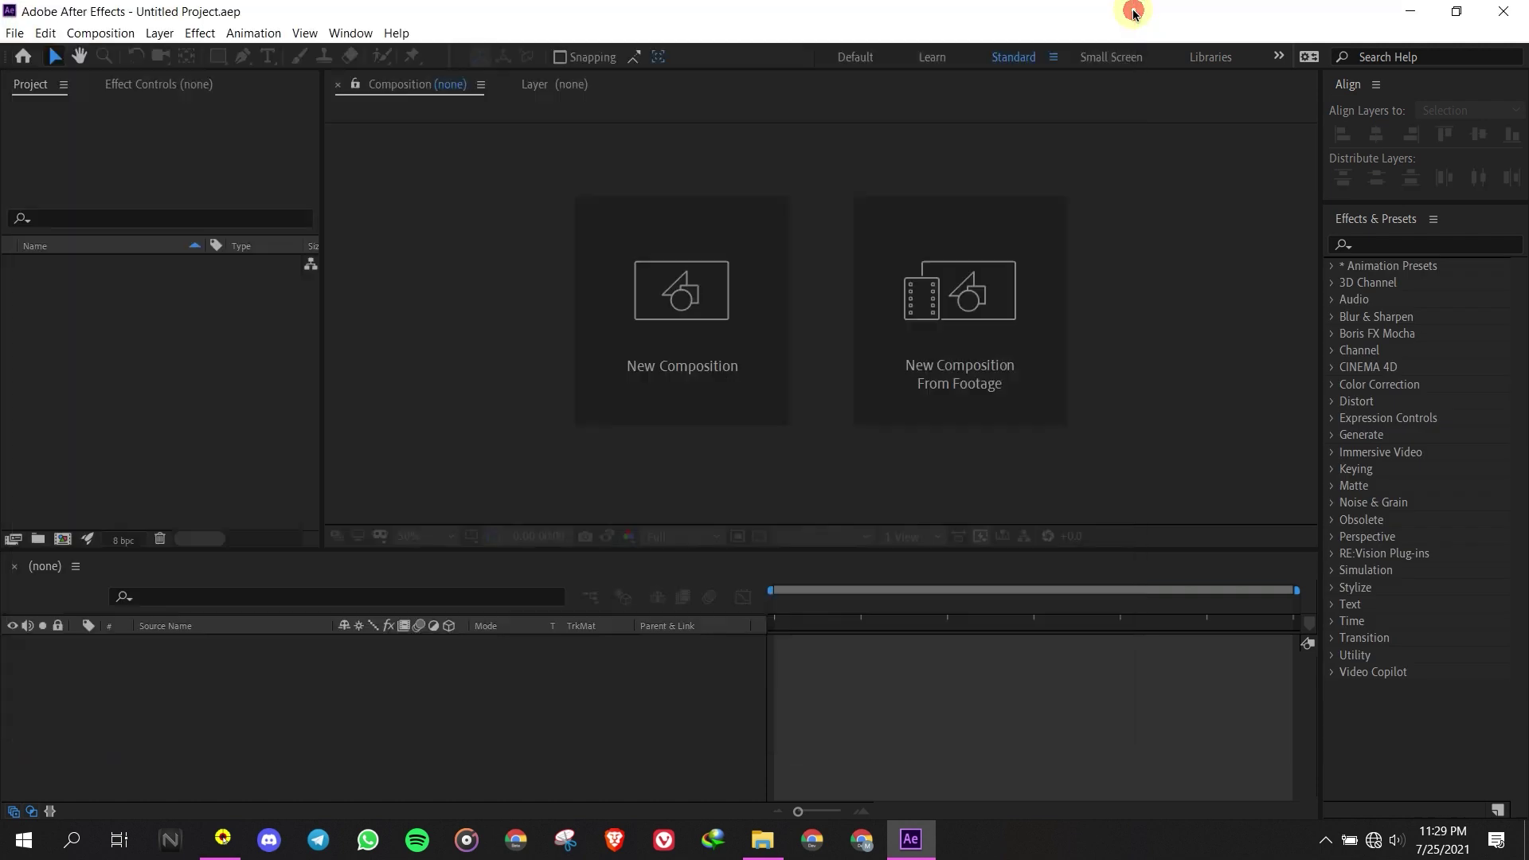
# Create a new composition named Cinematic Trailer at 1920×1080 with a 30 fps frame rate
pyautogui.click(633, 328)
pyautogui.click(731, 212)
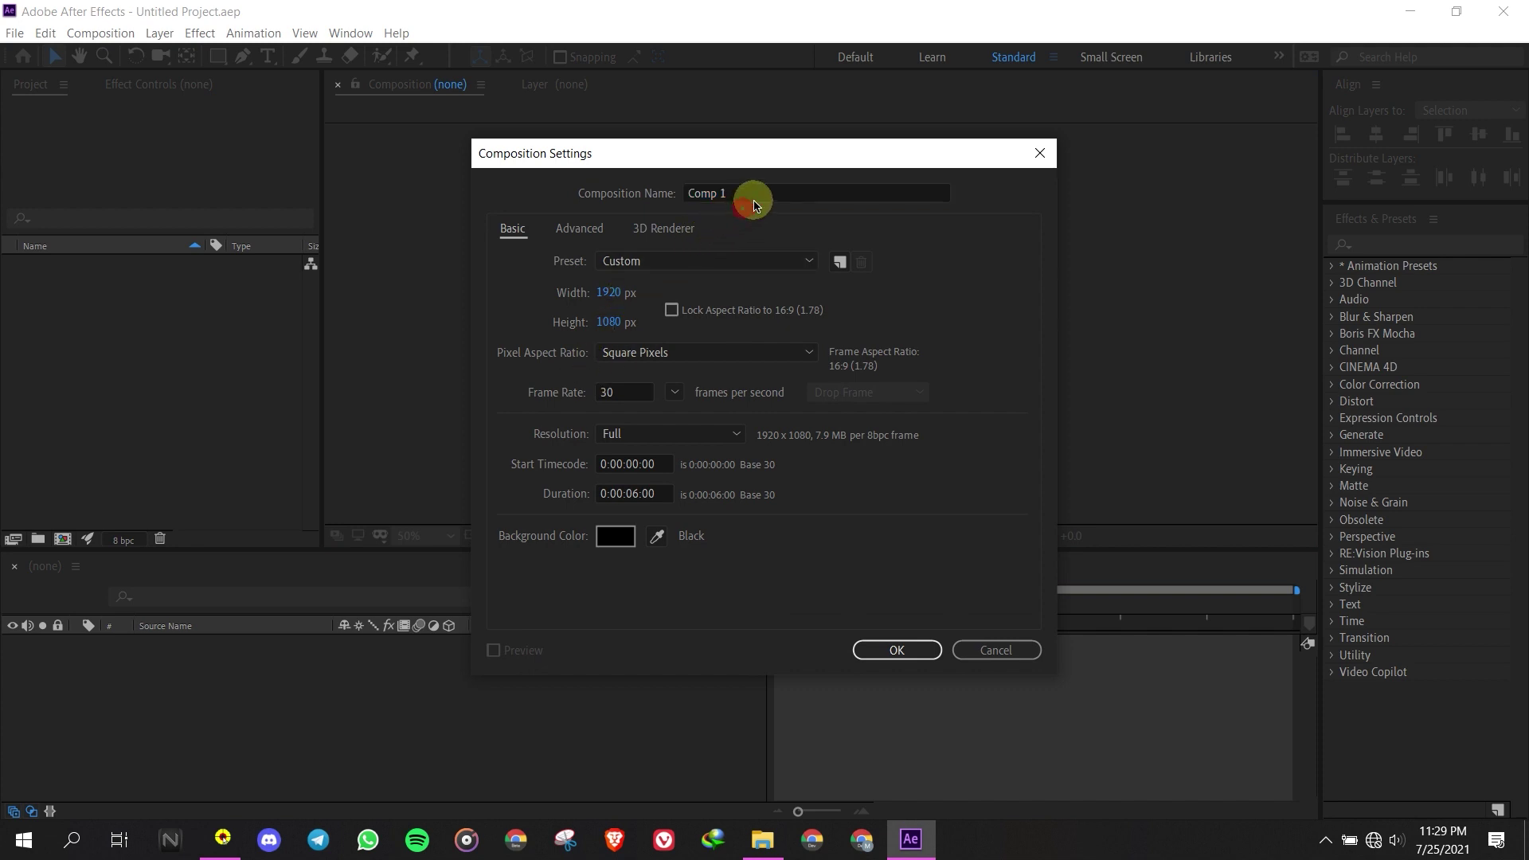
pyautogui.click(781, 186)
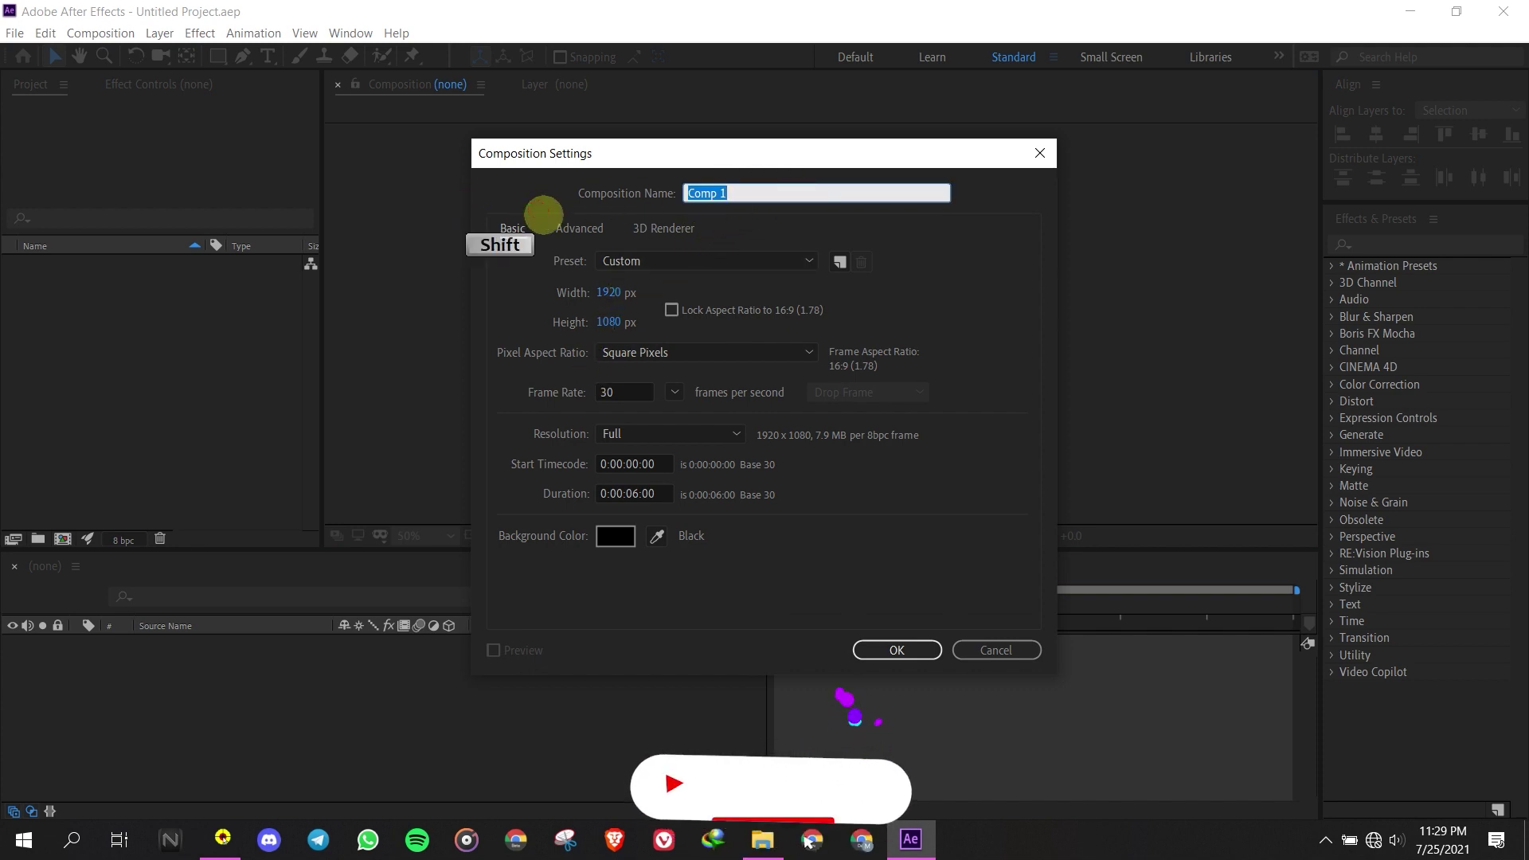
pyautogui.press('BackSpace')
pyautogui.write('Cine')
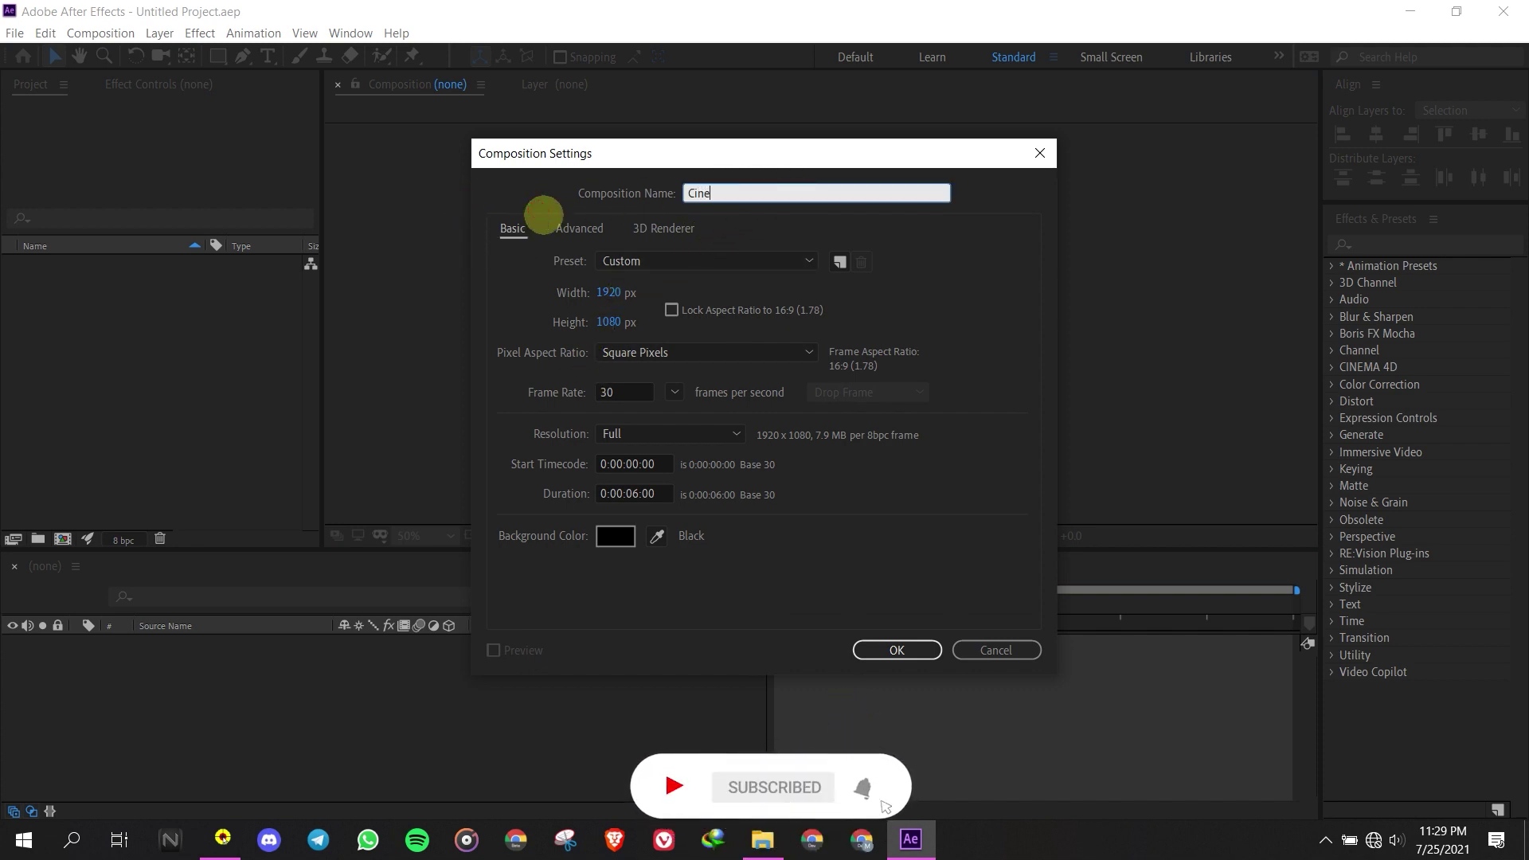
pyautogui.write('matic Trailer')
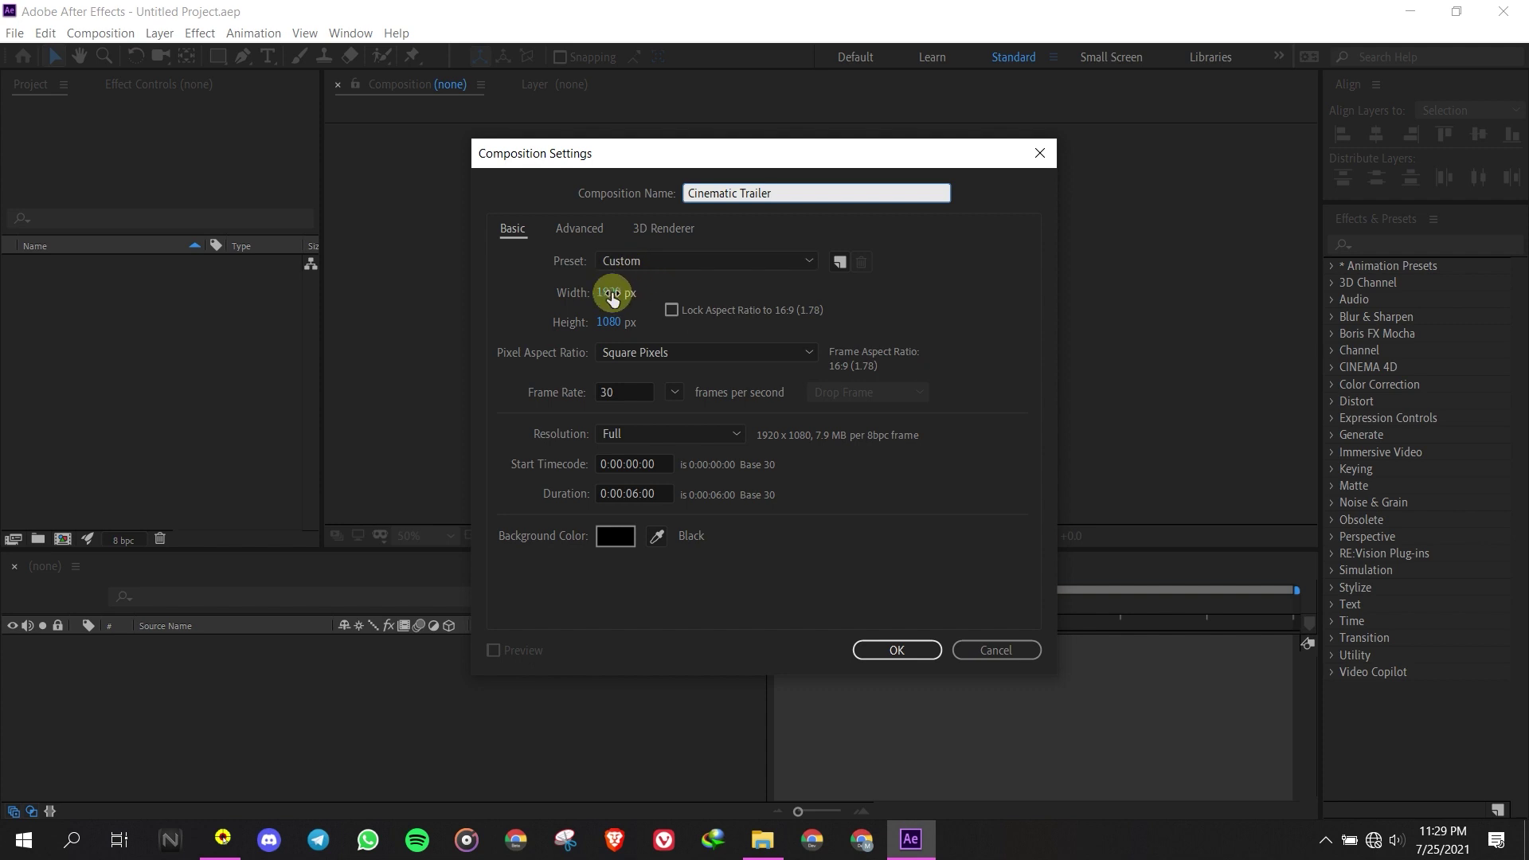
pyautogui.click(610, 392)
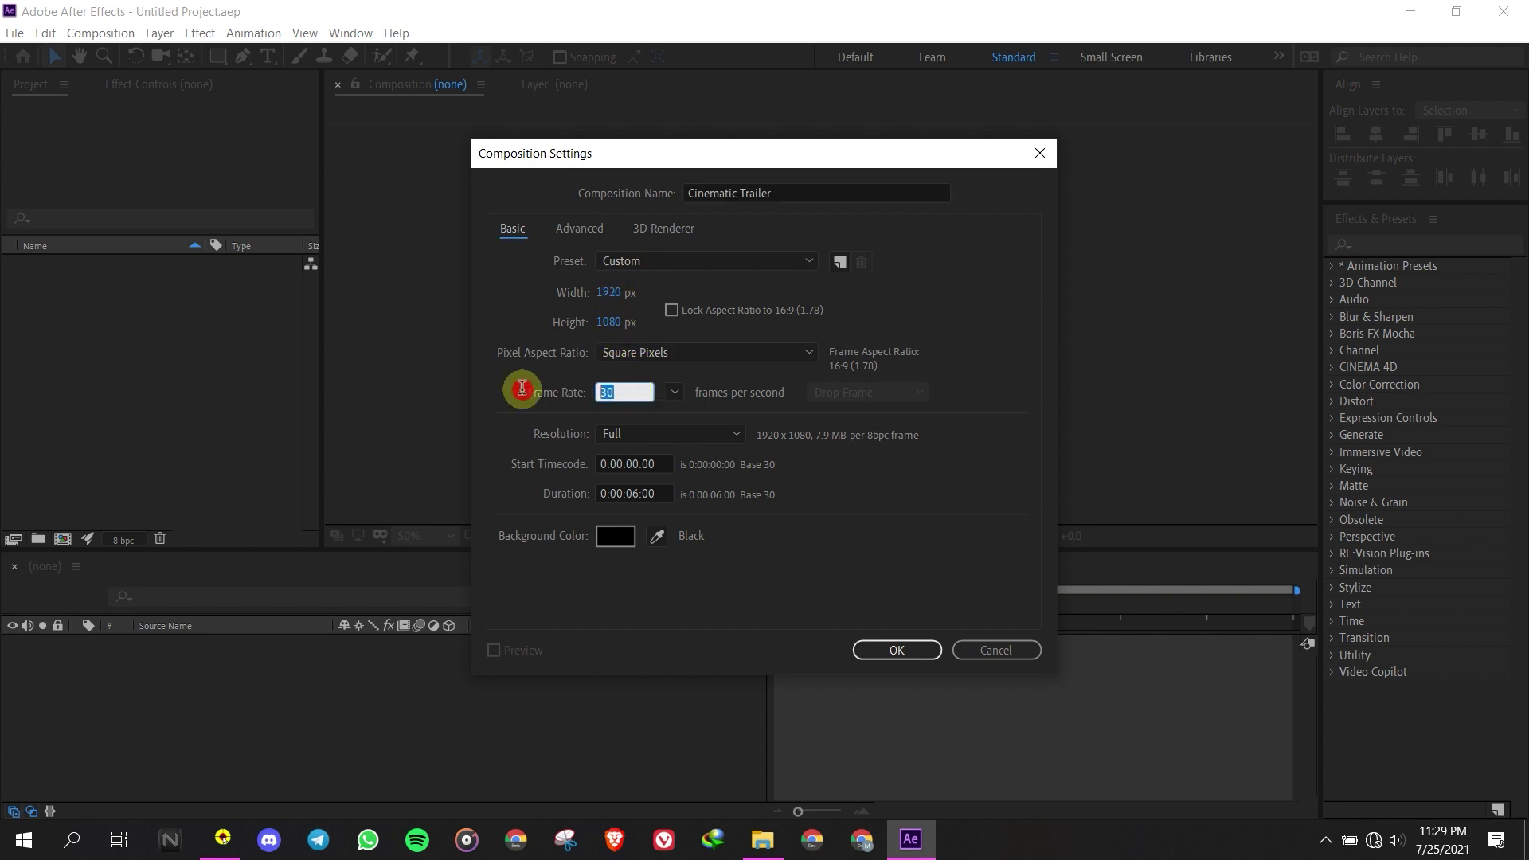
pyautogui.write('3')
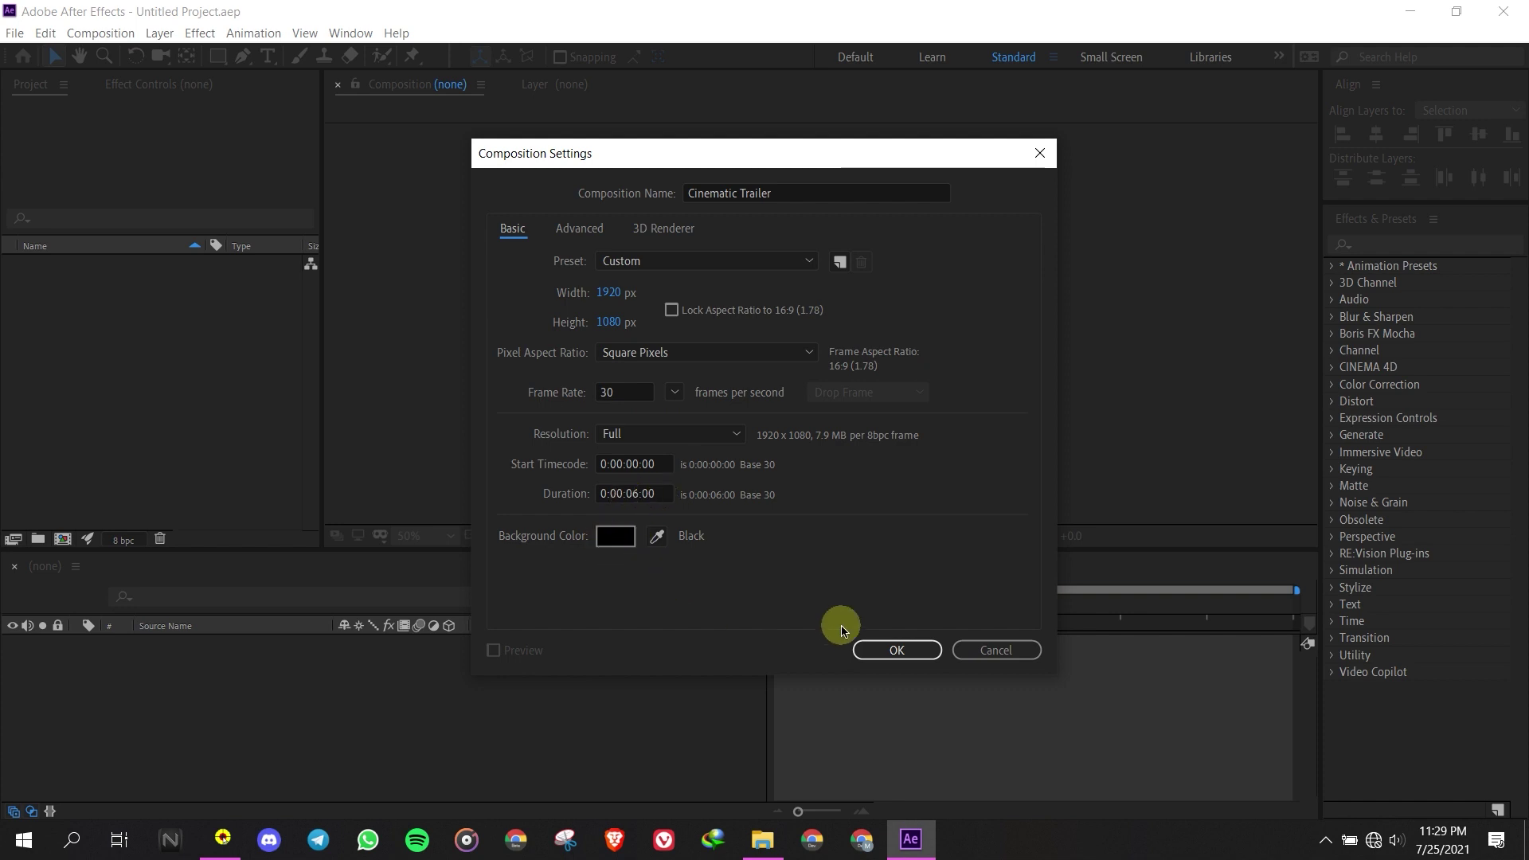
pyautogui.click(896, 649)
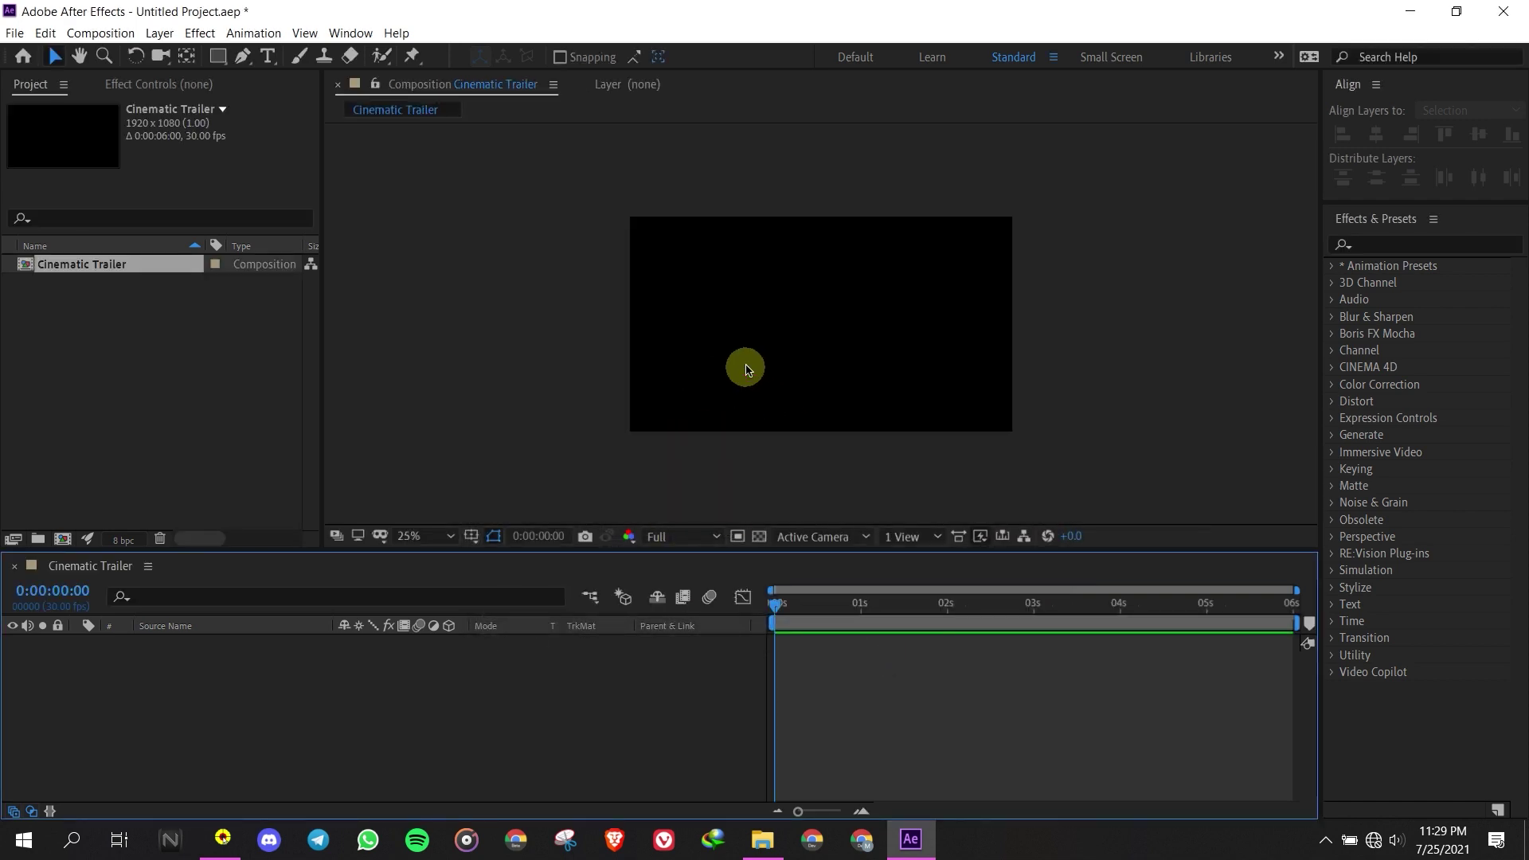
# Add a second composition named Trailer Text 1 with the same 1920×1080, 30 fps settings
pyautogui.moveTo(631, 546); pyautogui.dragTo(631, 523)
pyautogui.click(109, 347)
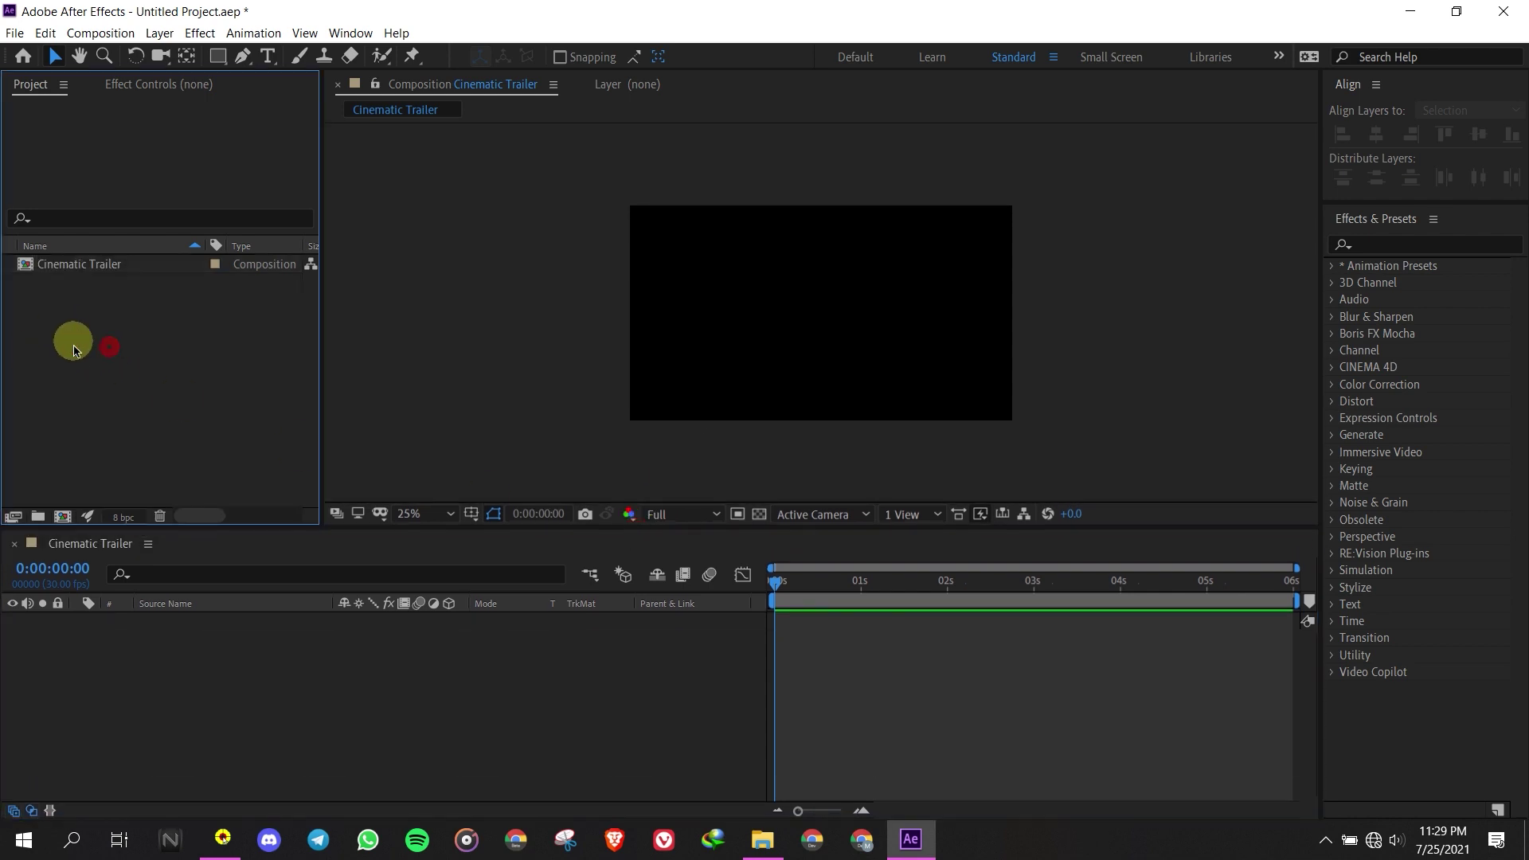
pyautogui.click(62, 516)
pyautogui.click(713, 189)
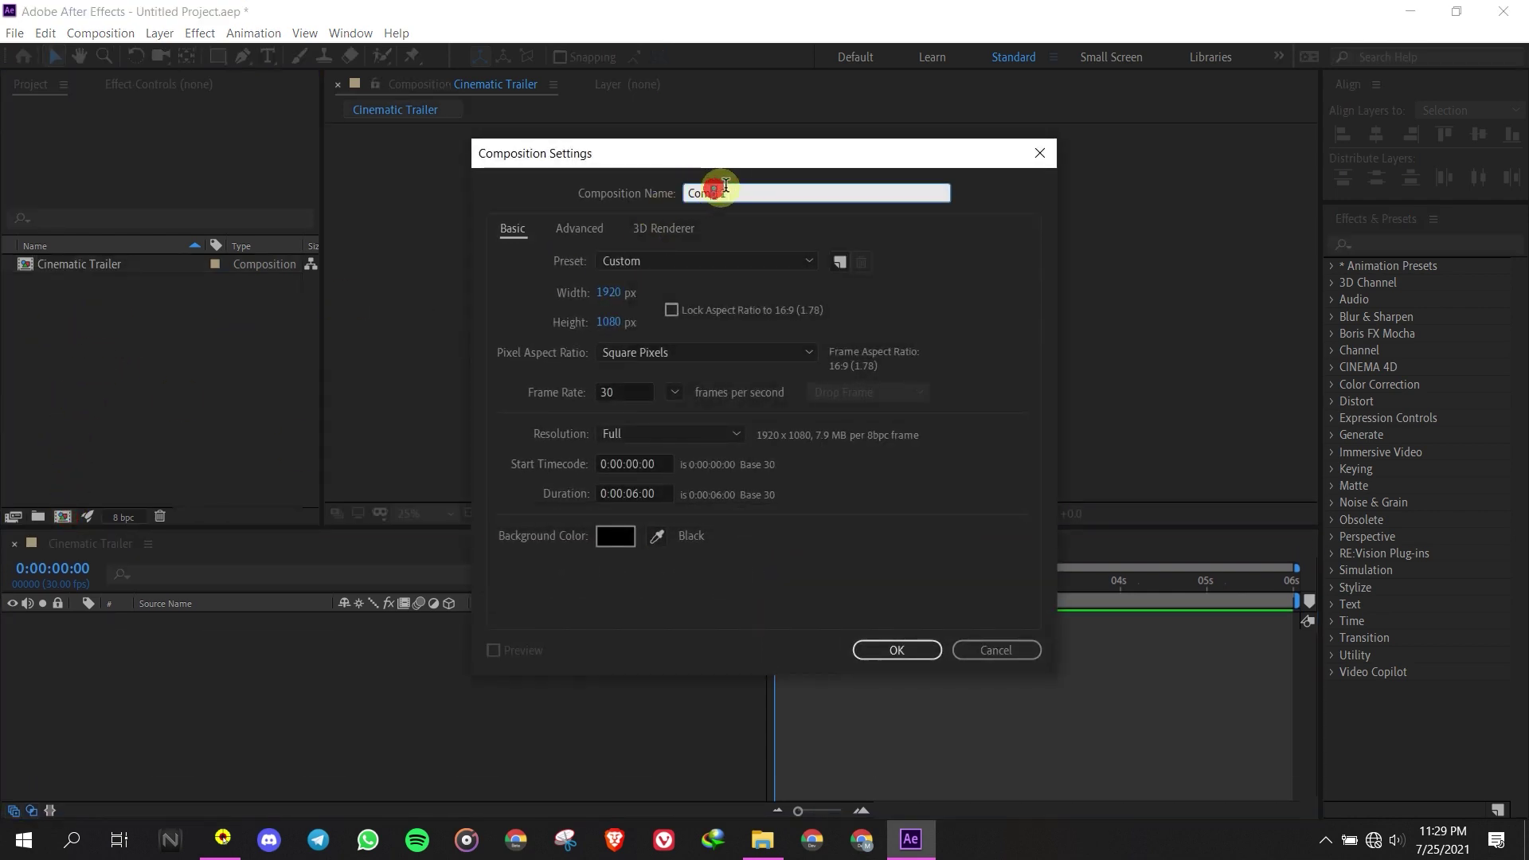
pyautogui.doubleClick(714, 190)
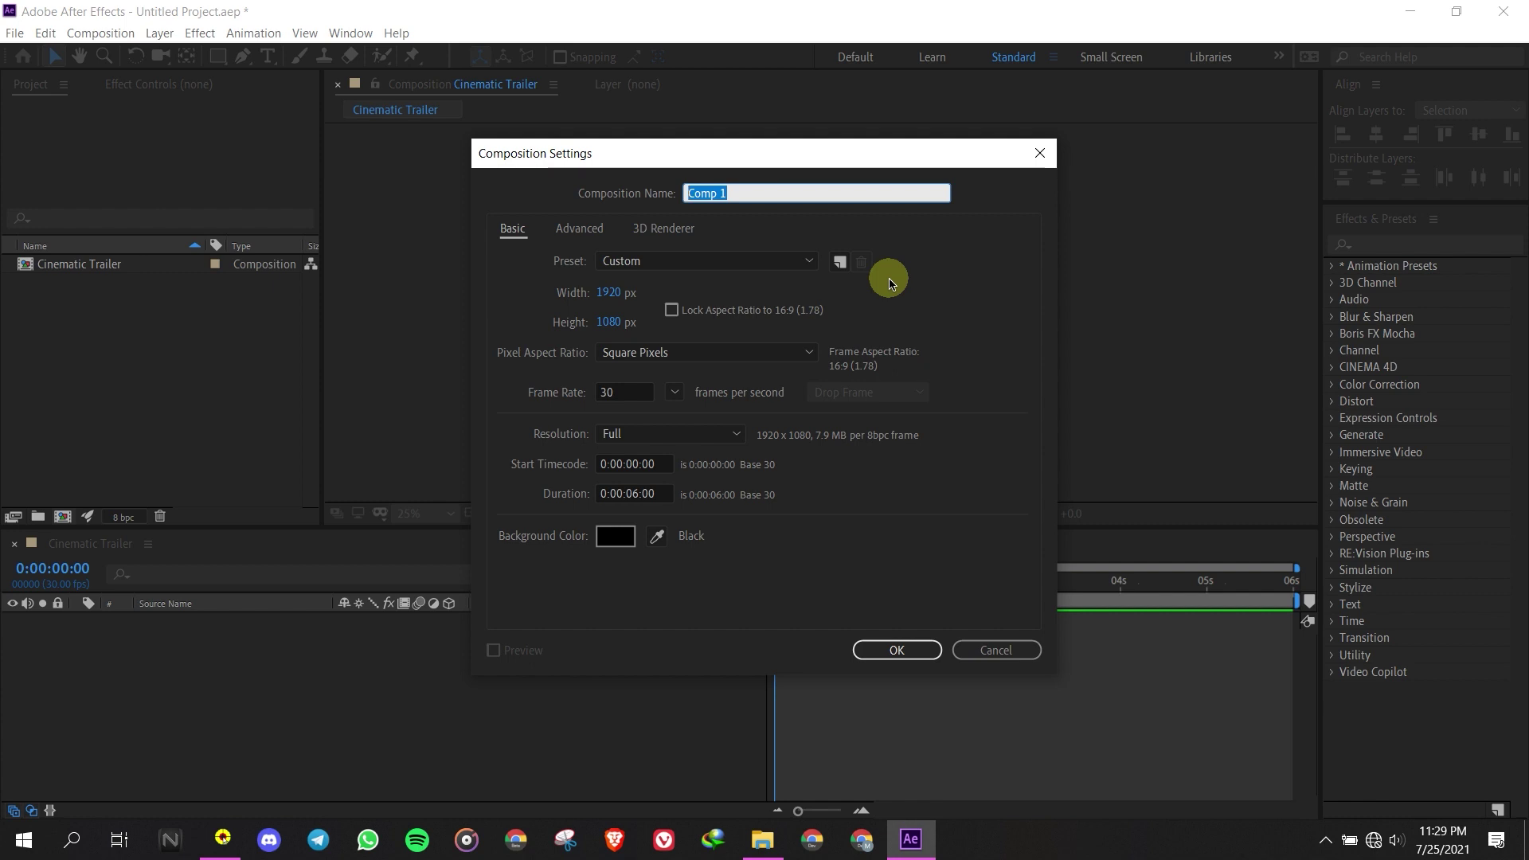
pyautogui.write('C')
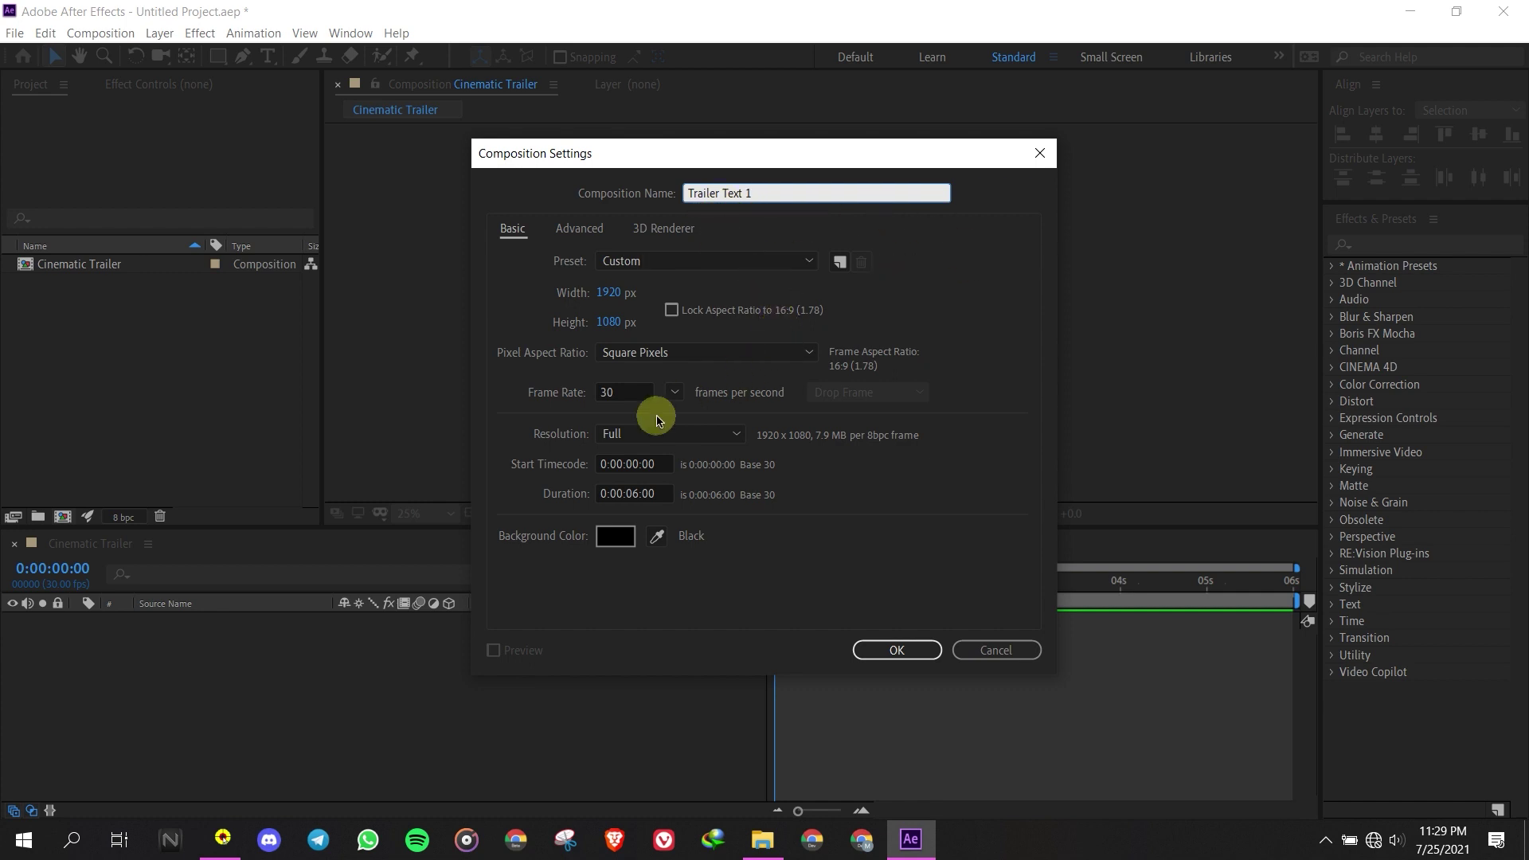
pyautogui.click(895, 648)
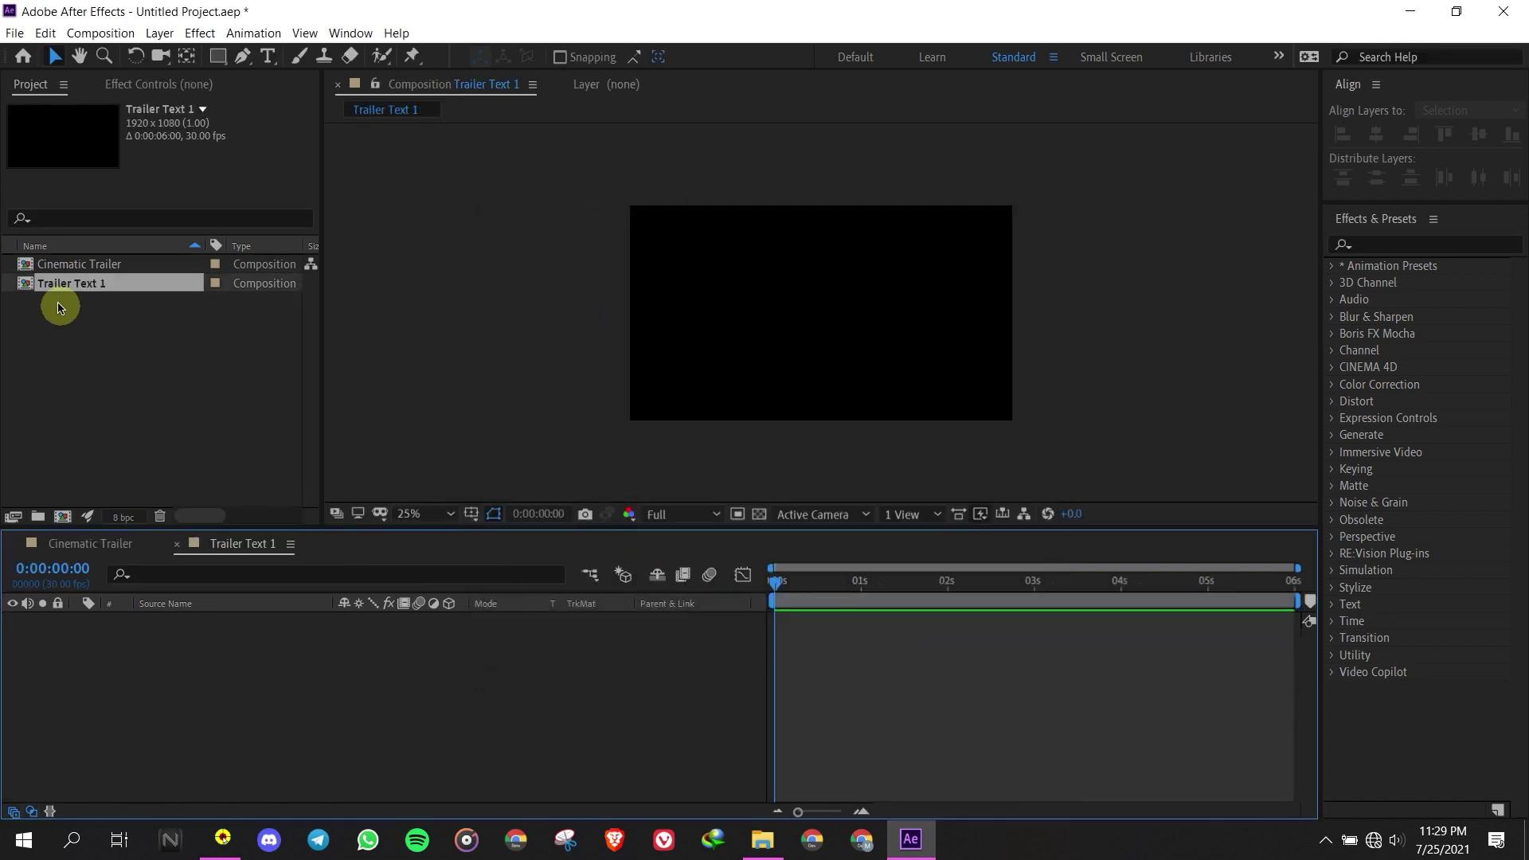
# Add a new text layer reading Trailer in the Trailer Text 1 composition
pyautogui.click(81, 286)
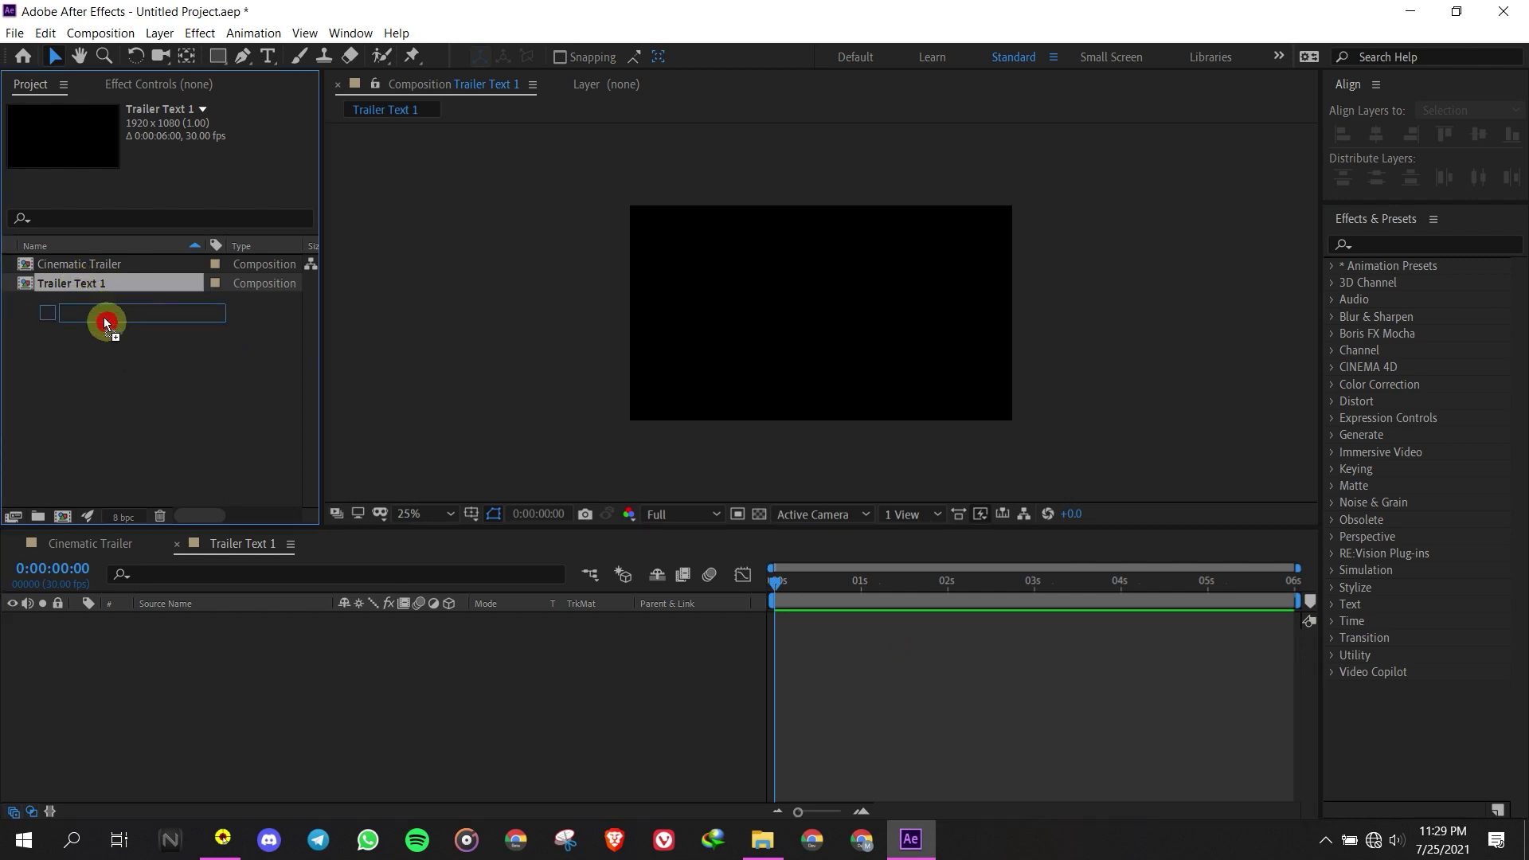
pyautogui.click(263, 545)
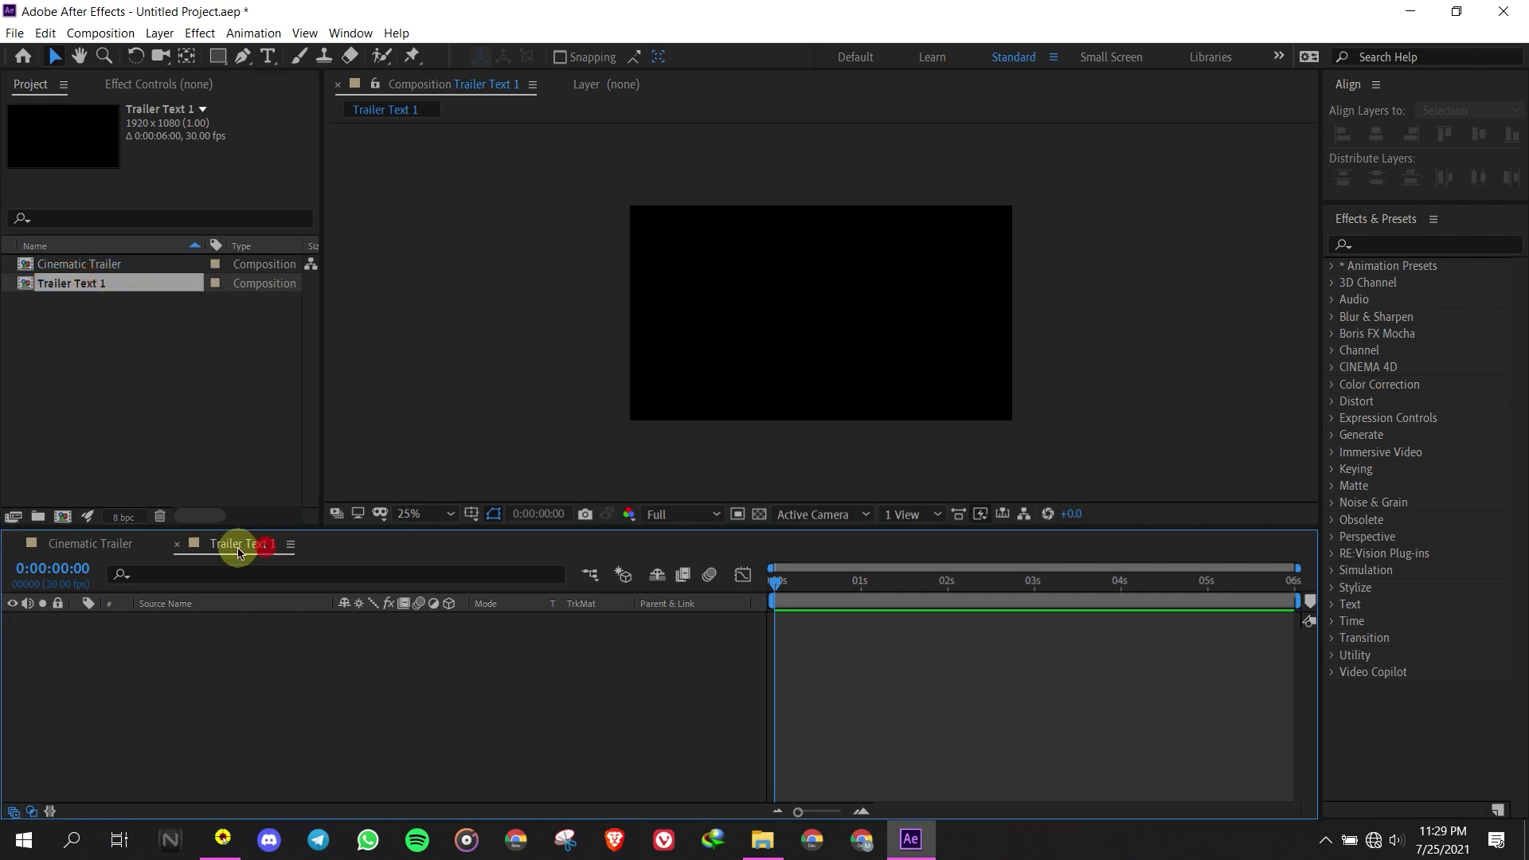
pyautogui.click(269, 62)
pyautogui.rightClick(184, 717)
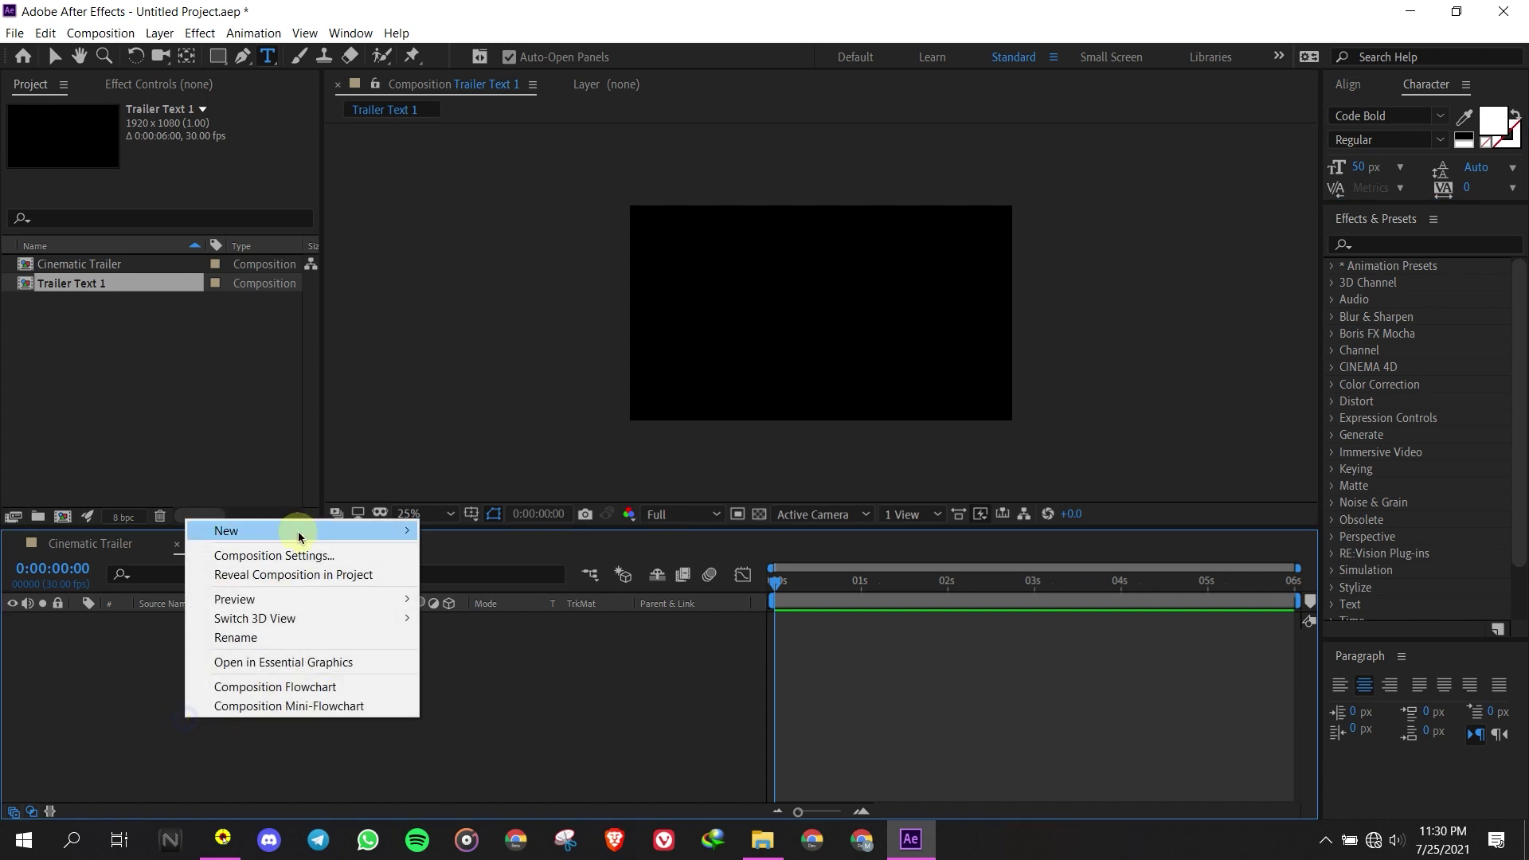
pyautogui.moveTo(300, 537)
pyautogui.click(445, 564)
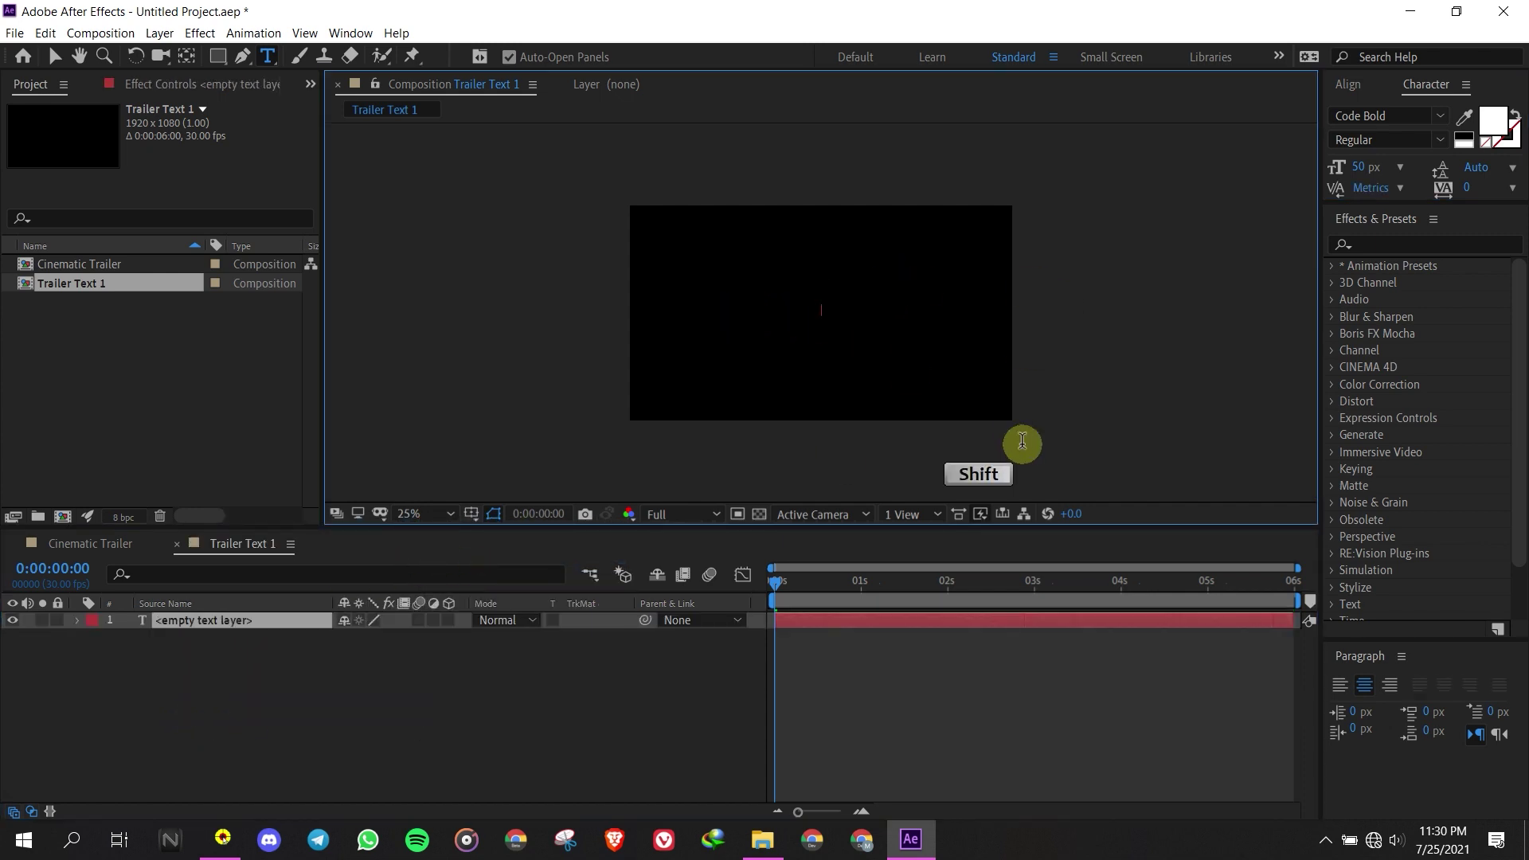
pyautogui.write('Trailer')
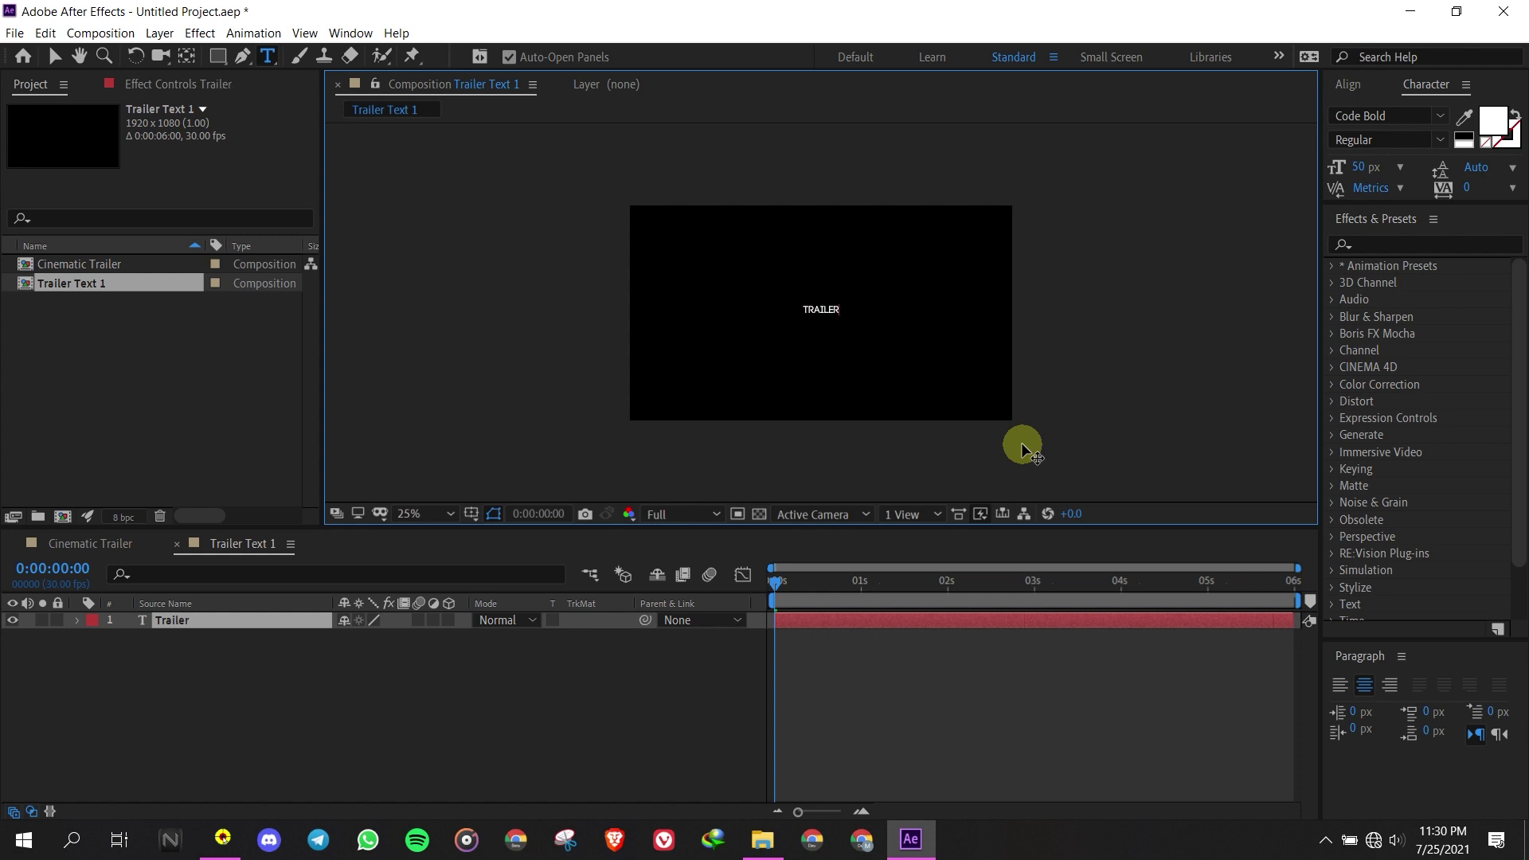
# Set the TRAILER text to Code Bold at a 150 px font size
pyautogui.scroll(4, 895, 332)
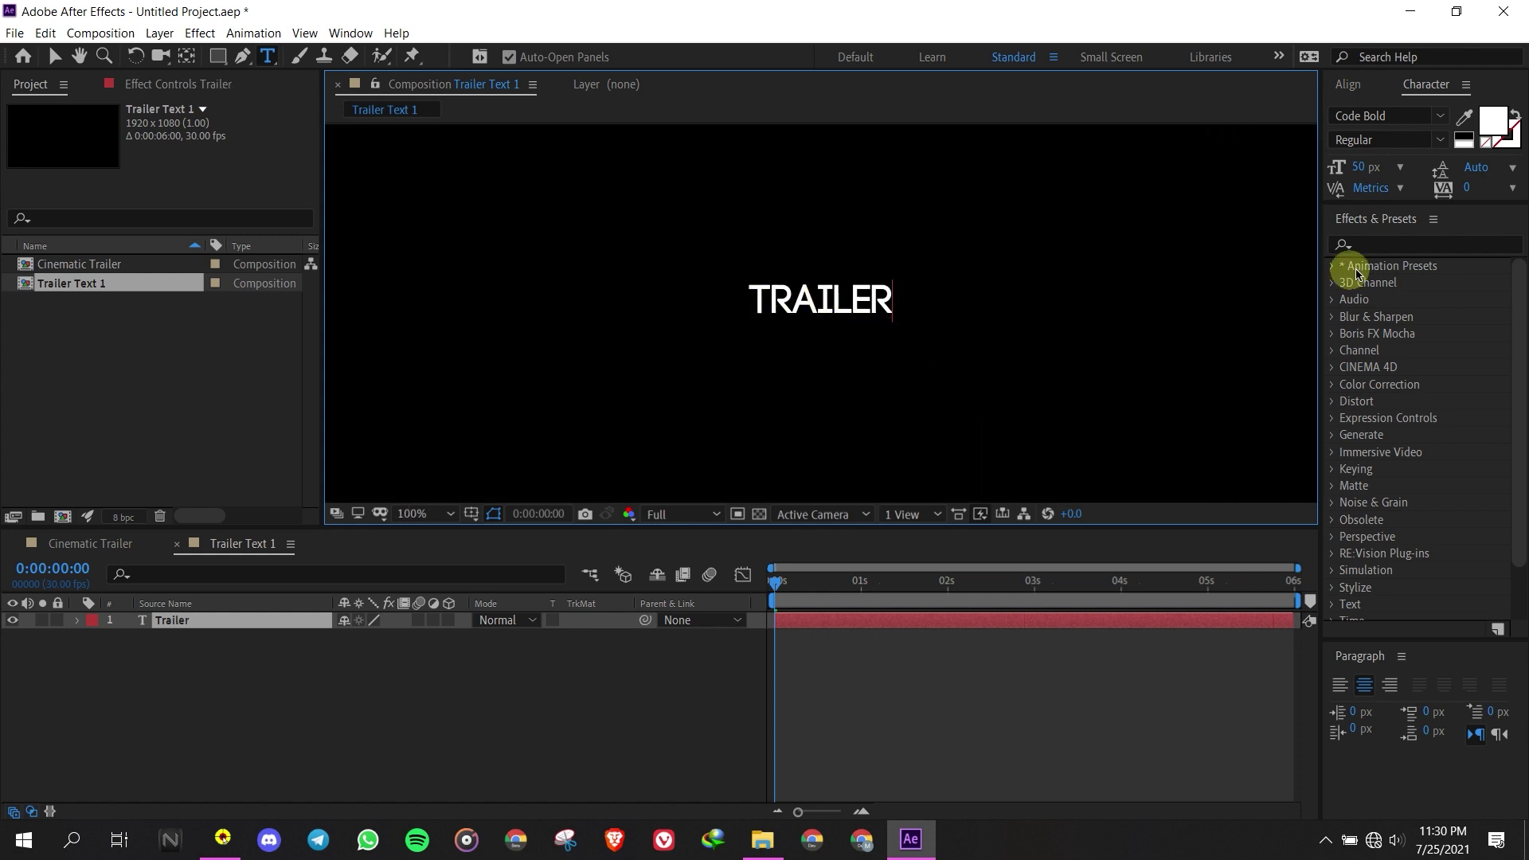
pyautogui.moveTo(892, 296); pyautogui.dragTo(706, 297)
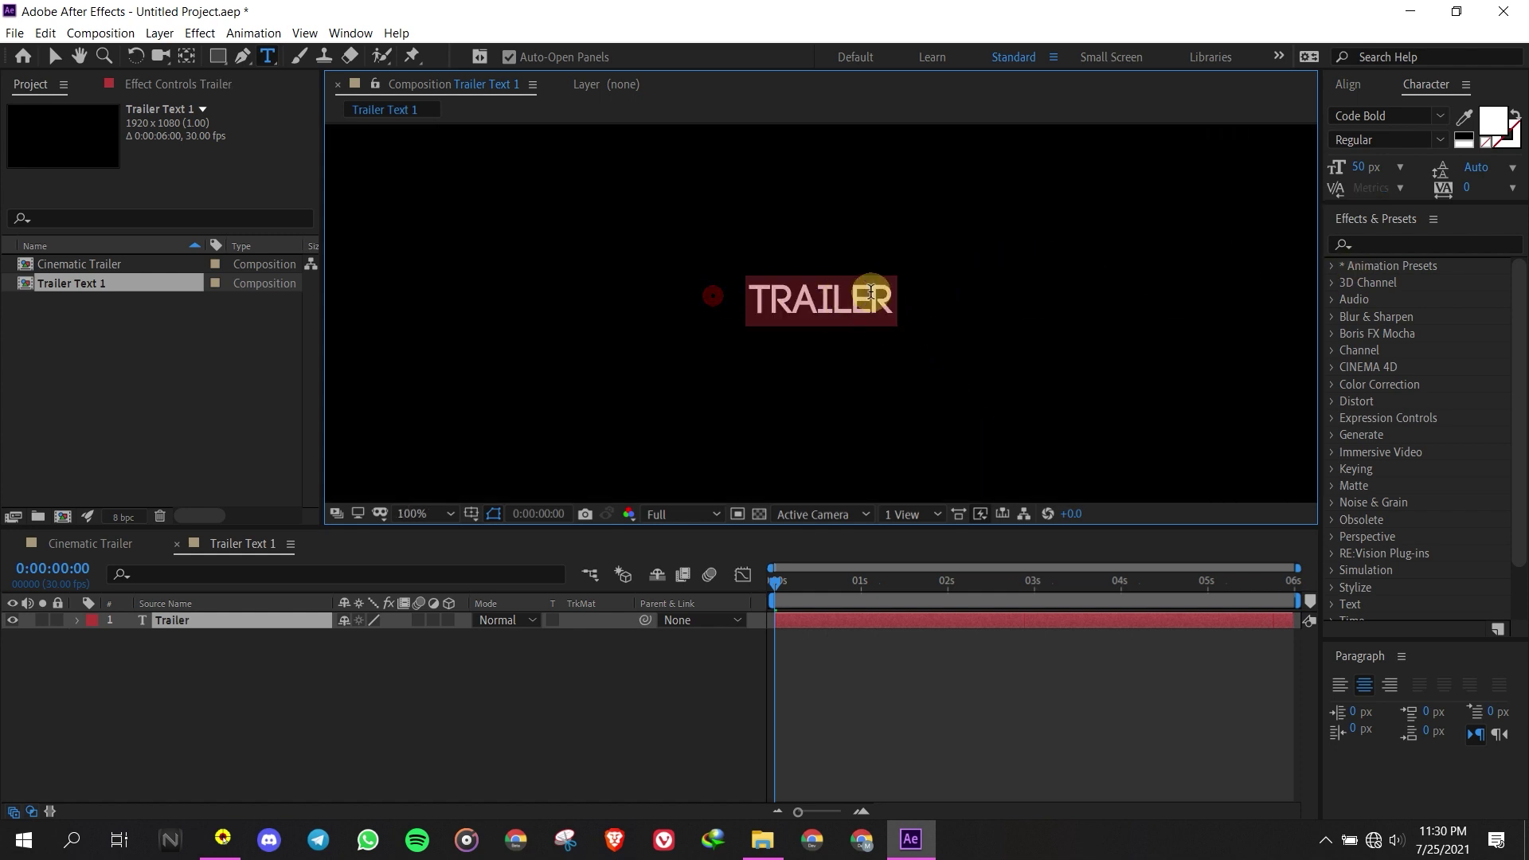
pyautogui.click(1402, 119)
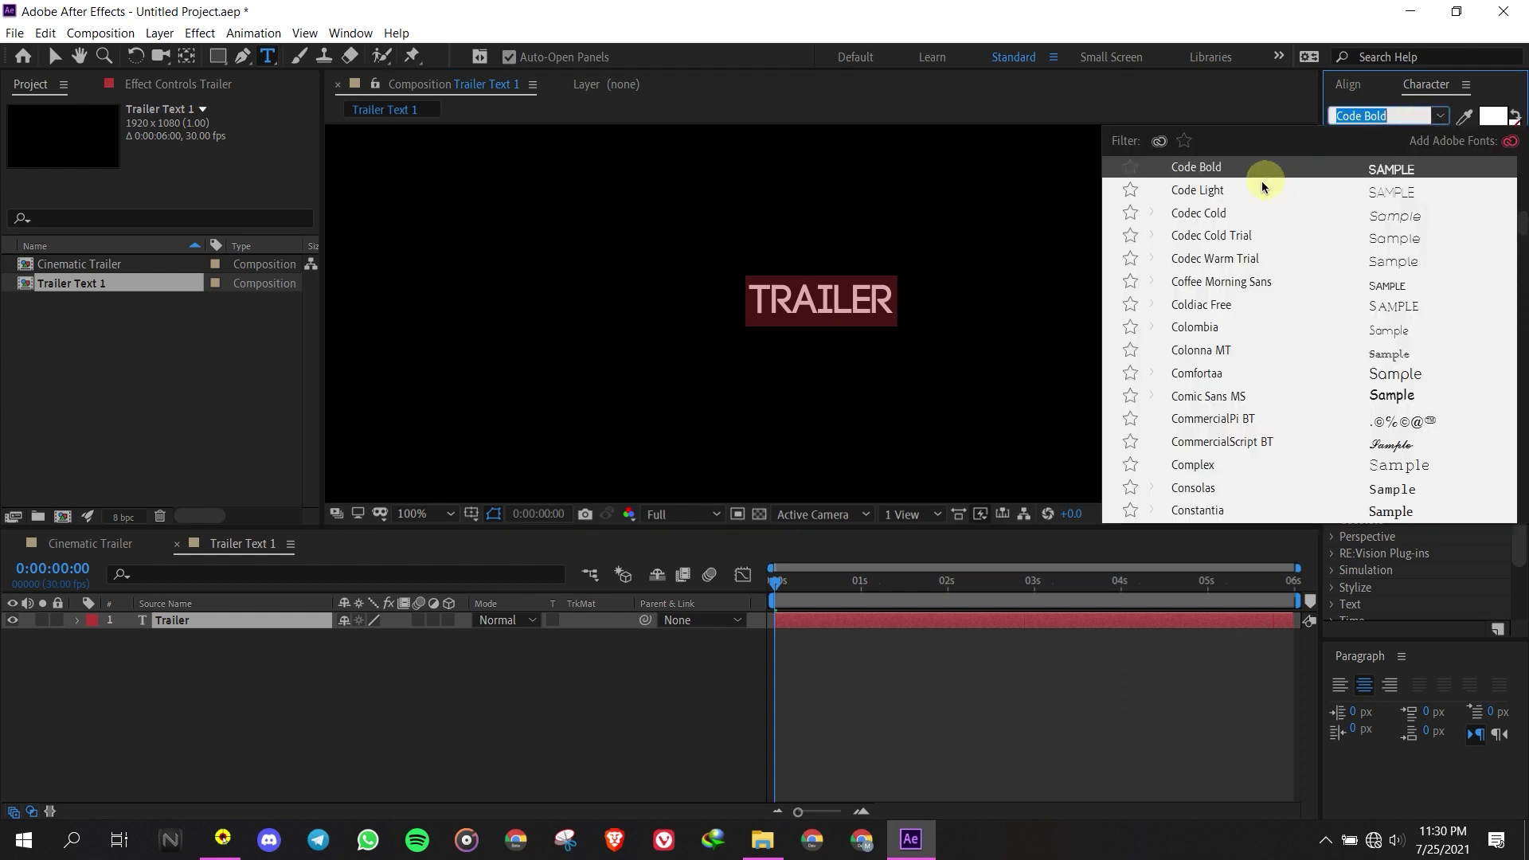
pyautogui.click(1223, 174)
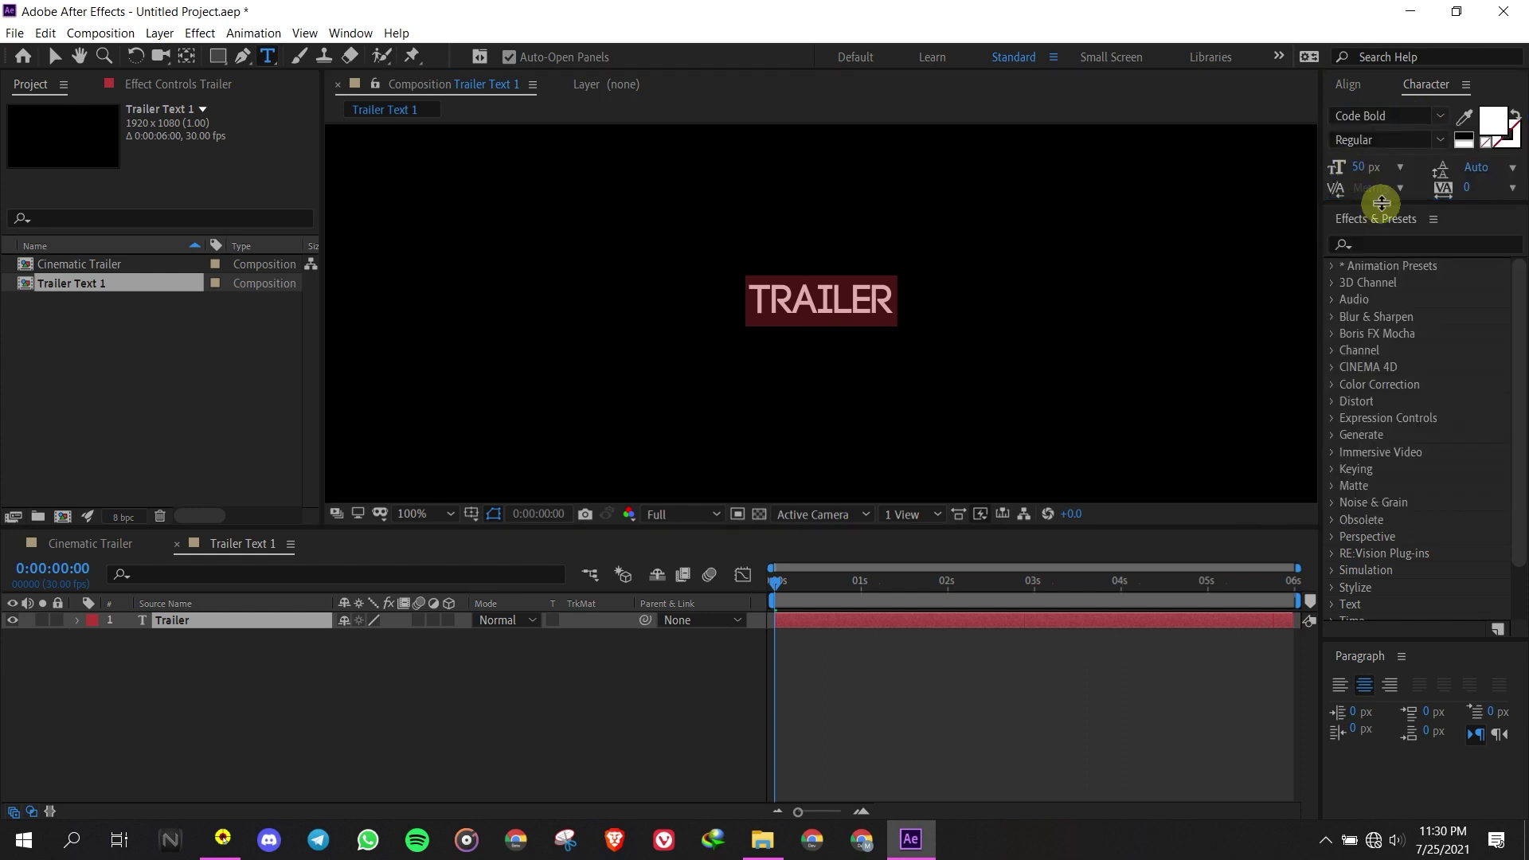
pyautogui.moveTo(1380, 206); pyautogui.dragTo(1380, 319)
pyautogui.click(1358, 164)
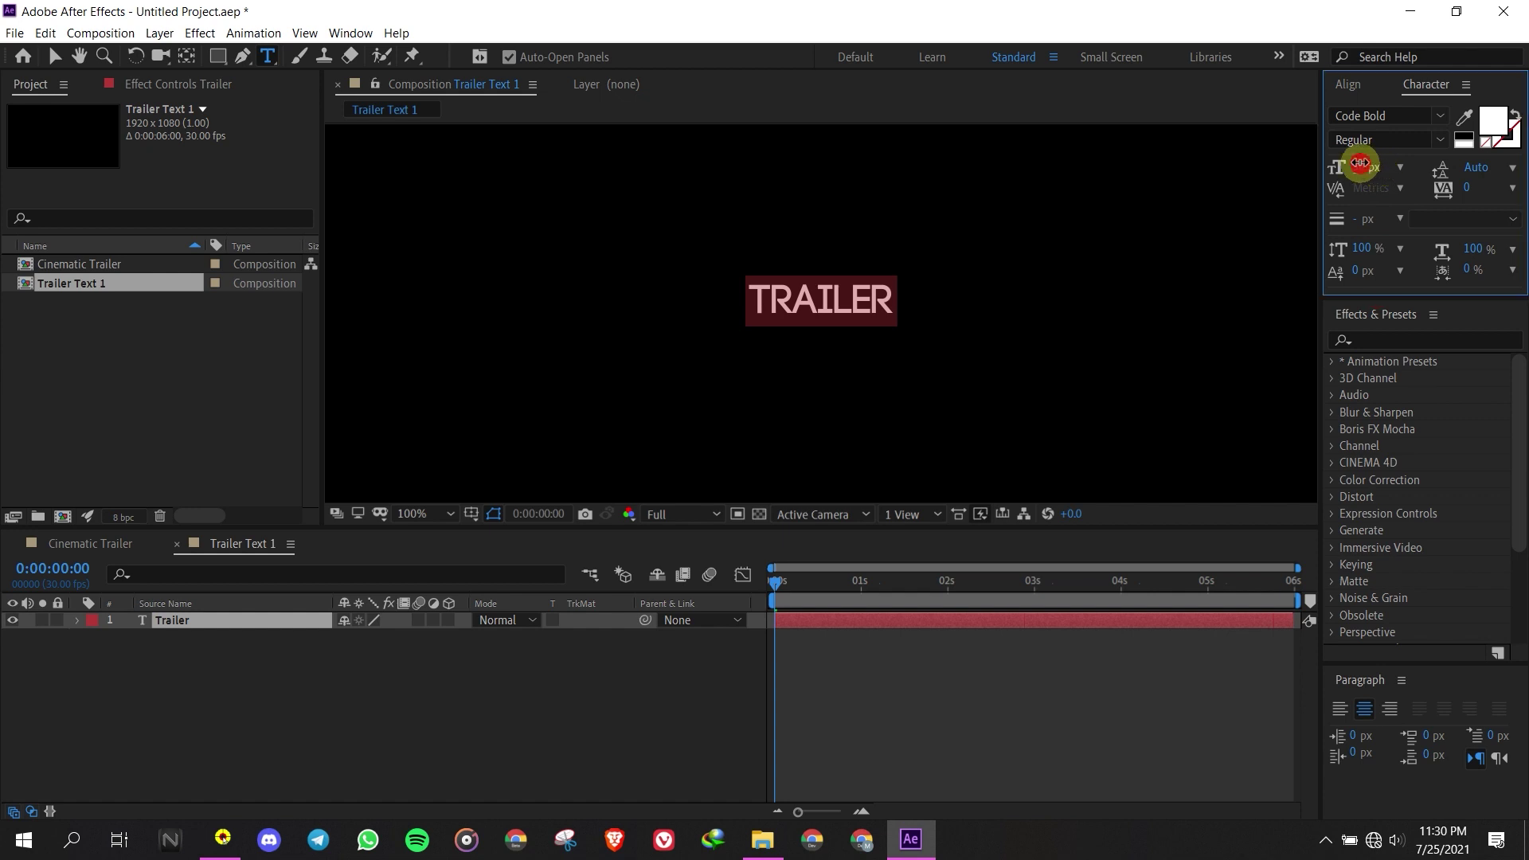
pyautogui.write('150')
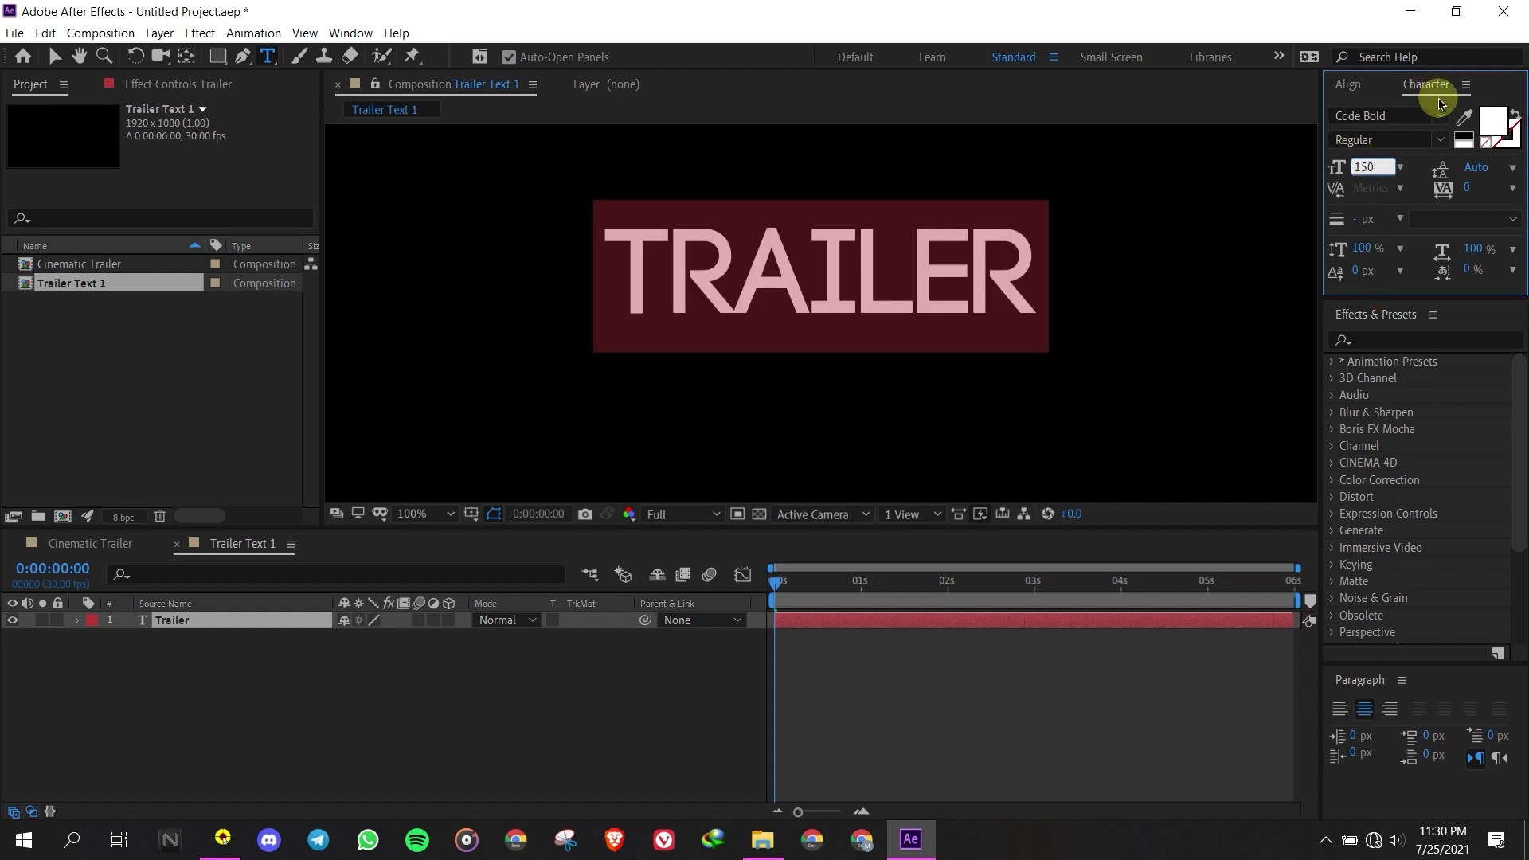
# Center the TRAILER title horizontally and vertically with the Align panel
pyautogui.click(1354, 93)
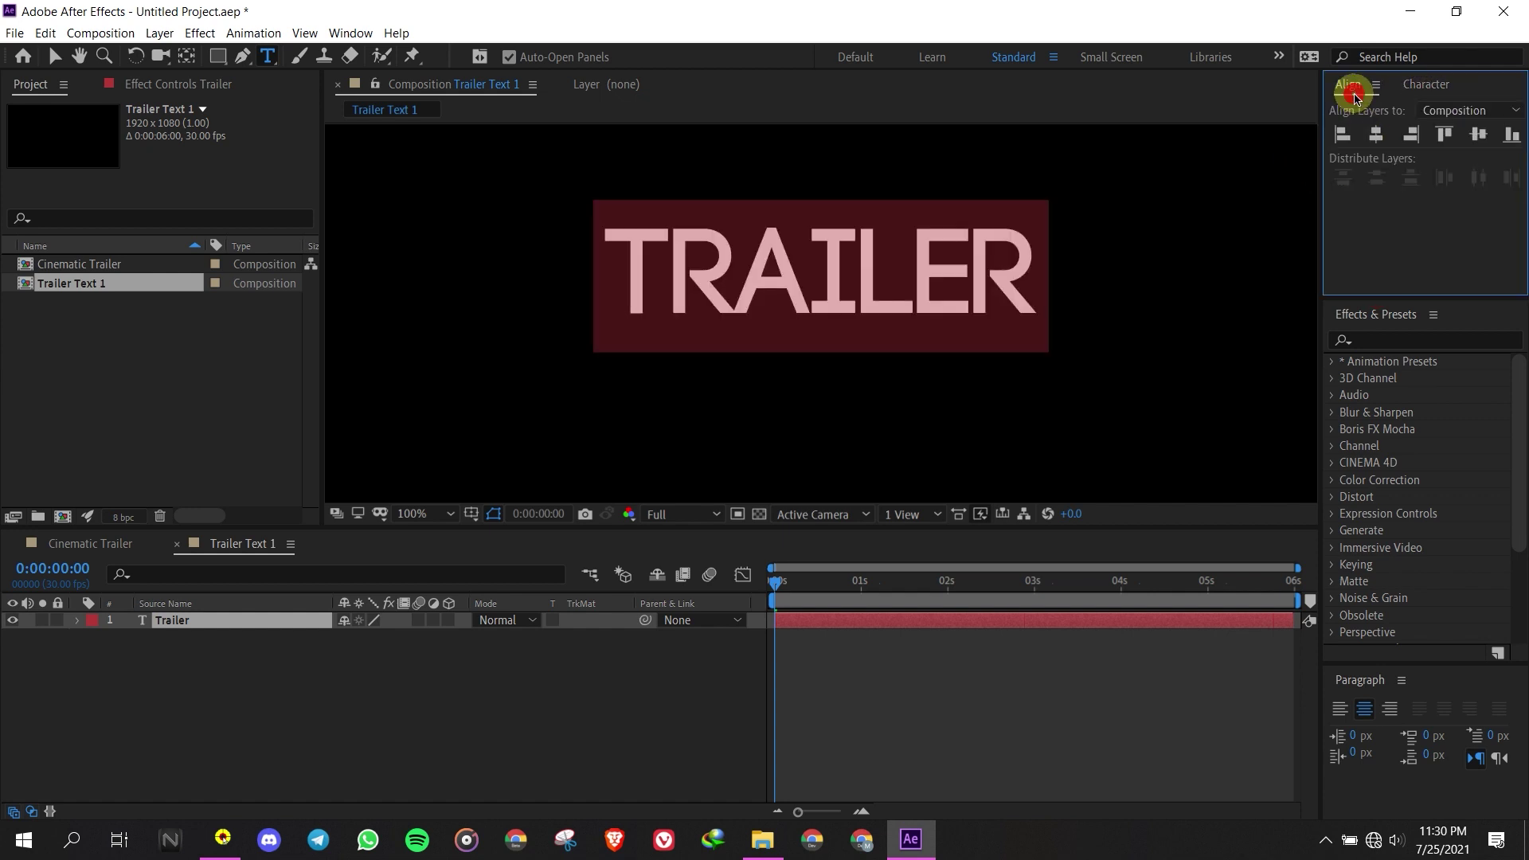
pyautogui.click(1375, 135)
pyautogui.click(1478, 134)
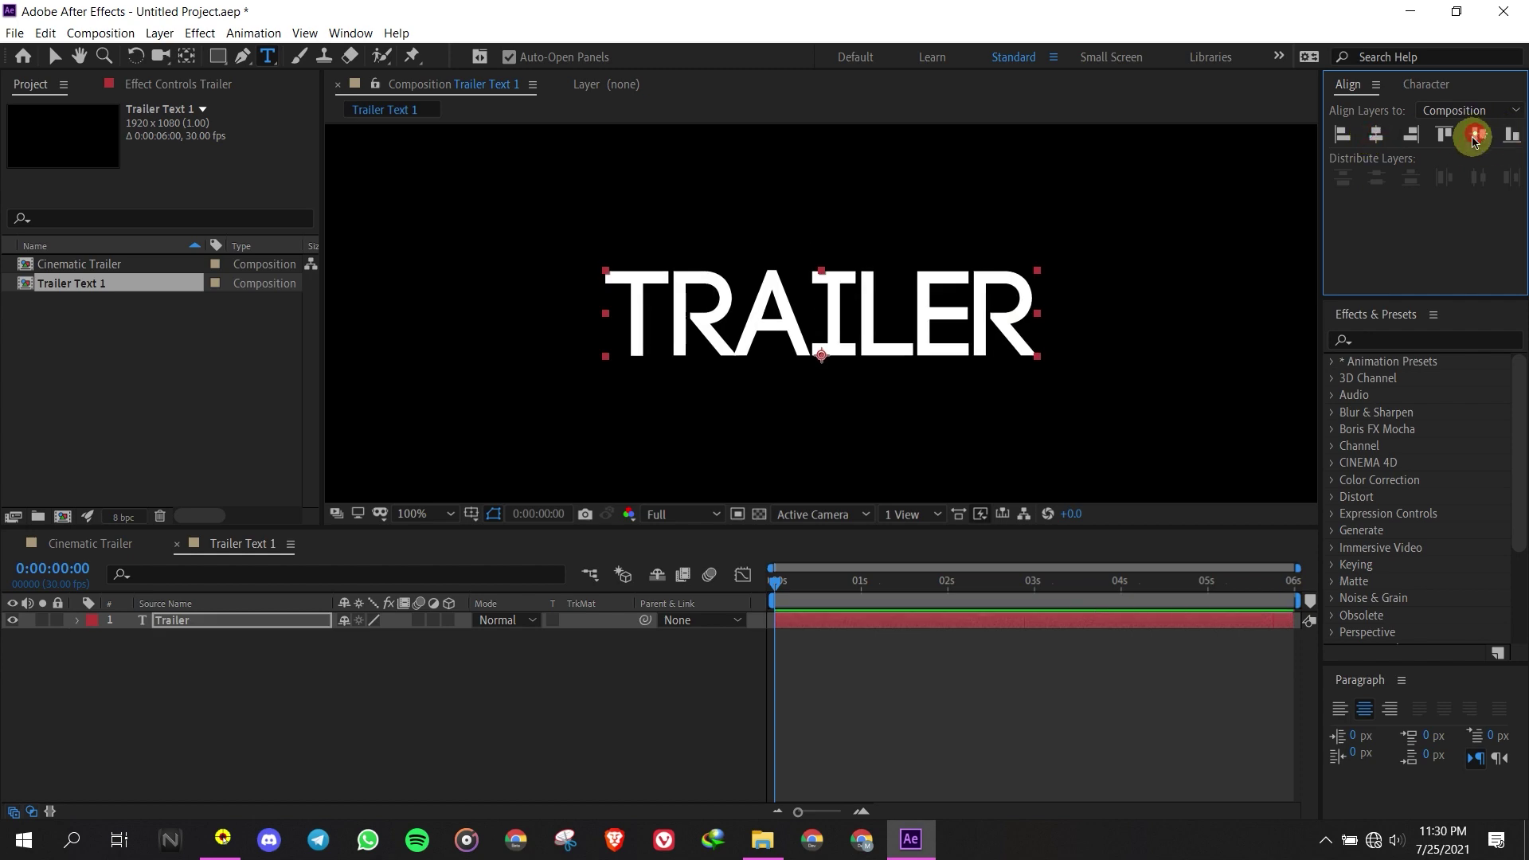
# Restore the Align panel, center the empty text layer, and center-align the paragraph
pyautogui.click(350, 33)
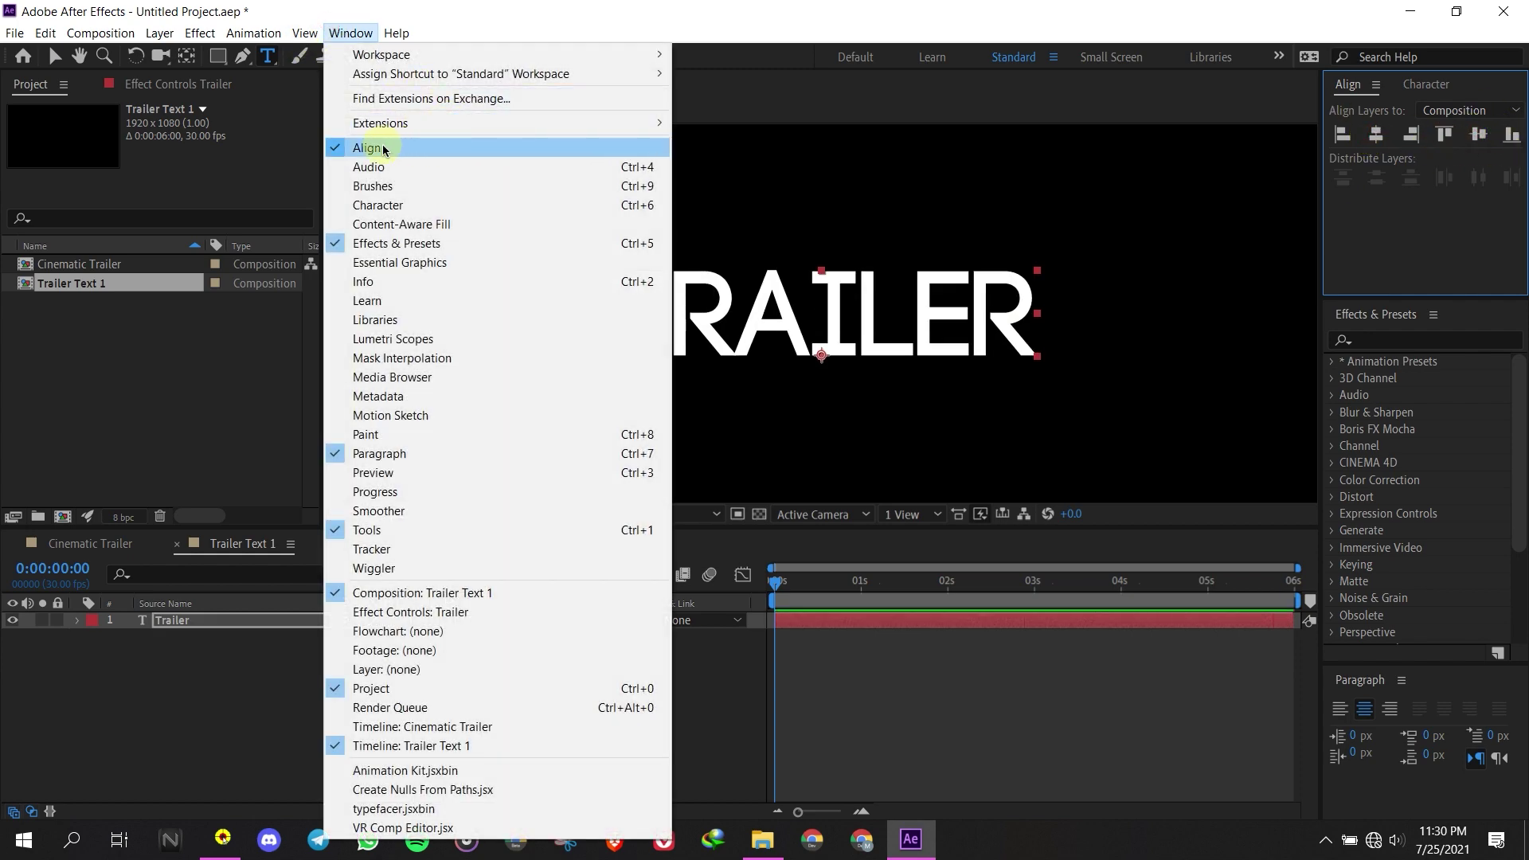
pyautogui.click(426, 148)
pyautogui.click(350, 33)
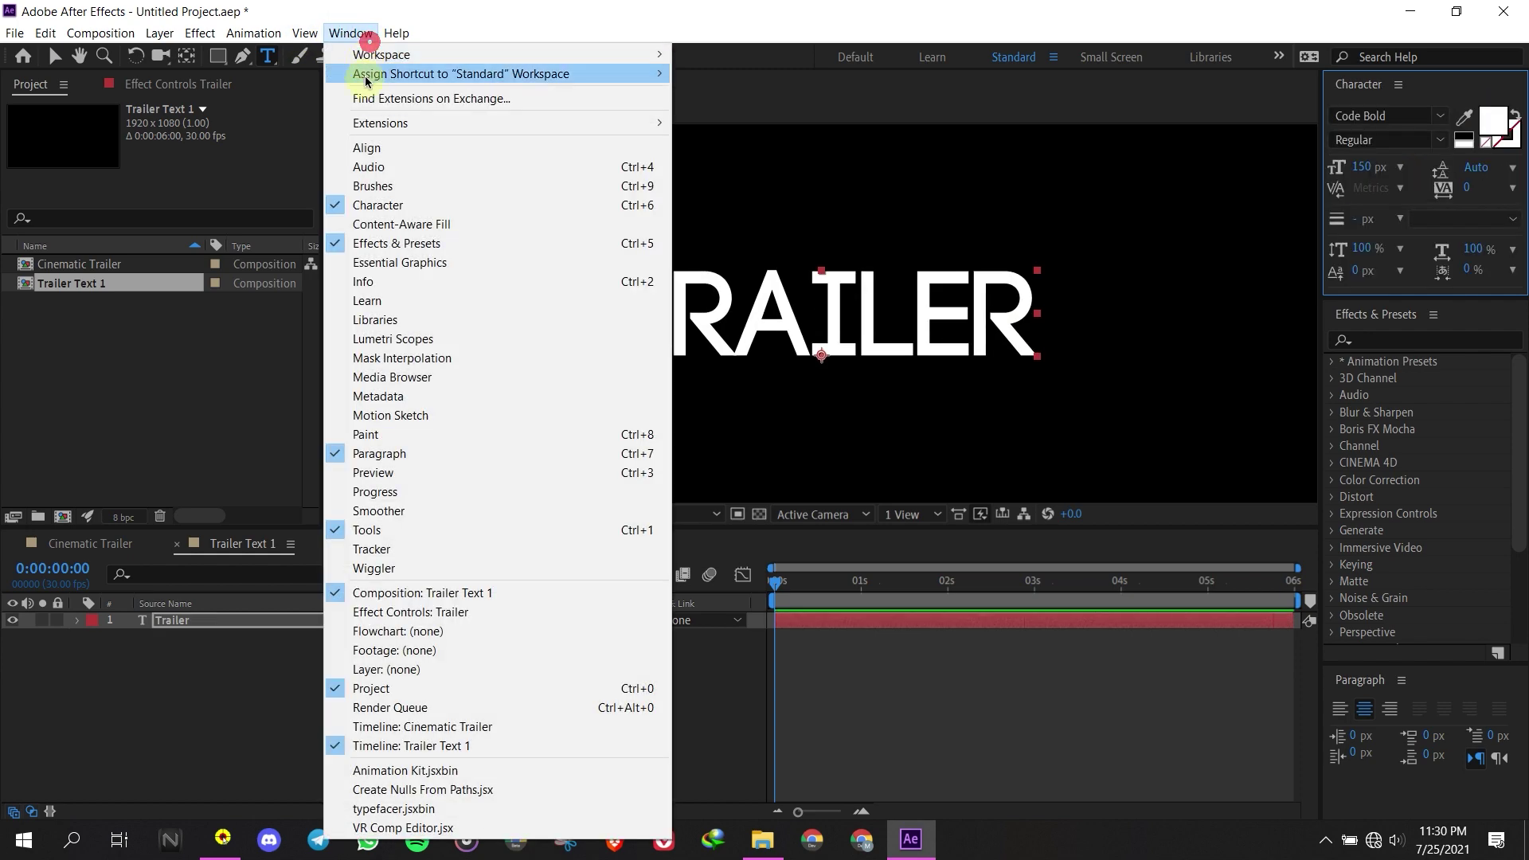
pyautogui.click(369, 146)
pyautogui.click(362, 144)
pyautogui.click(1374, 135)
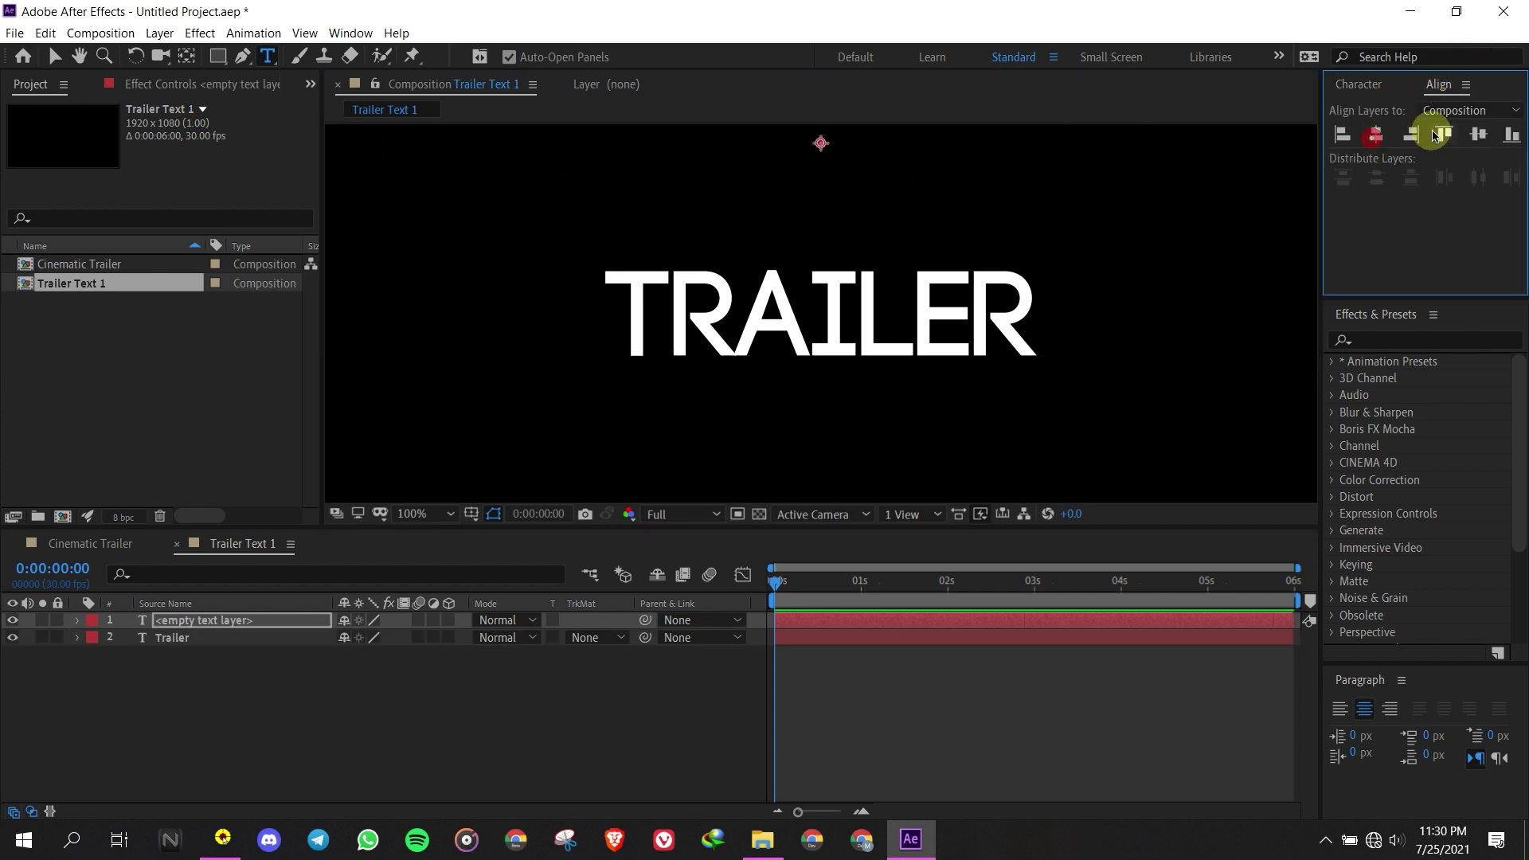
pyautogui.click(1465, 135)
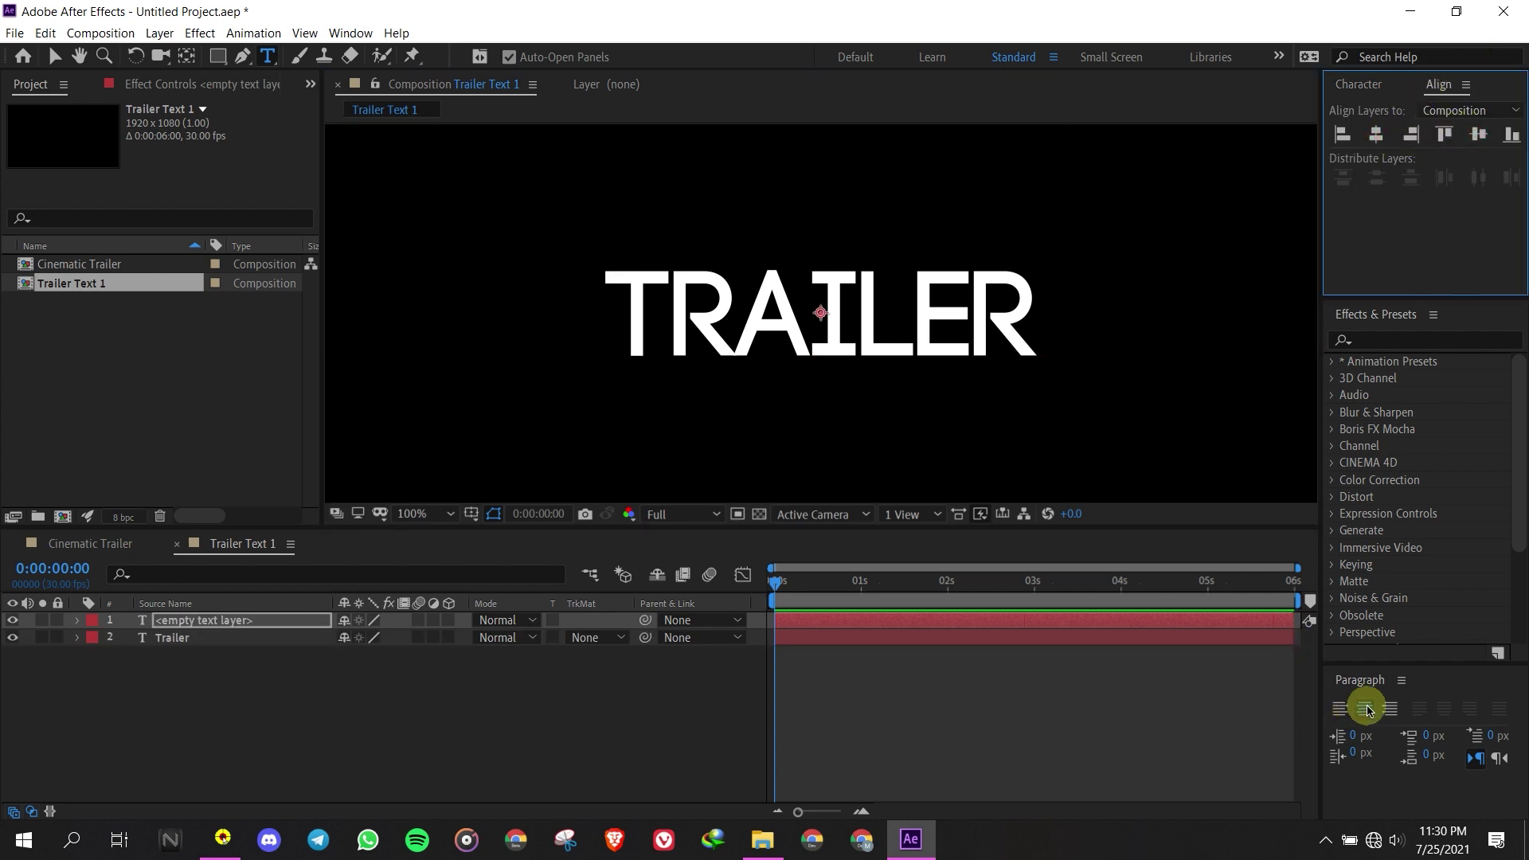
pyautogui.click(1366, 707)
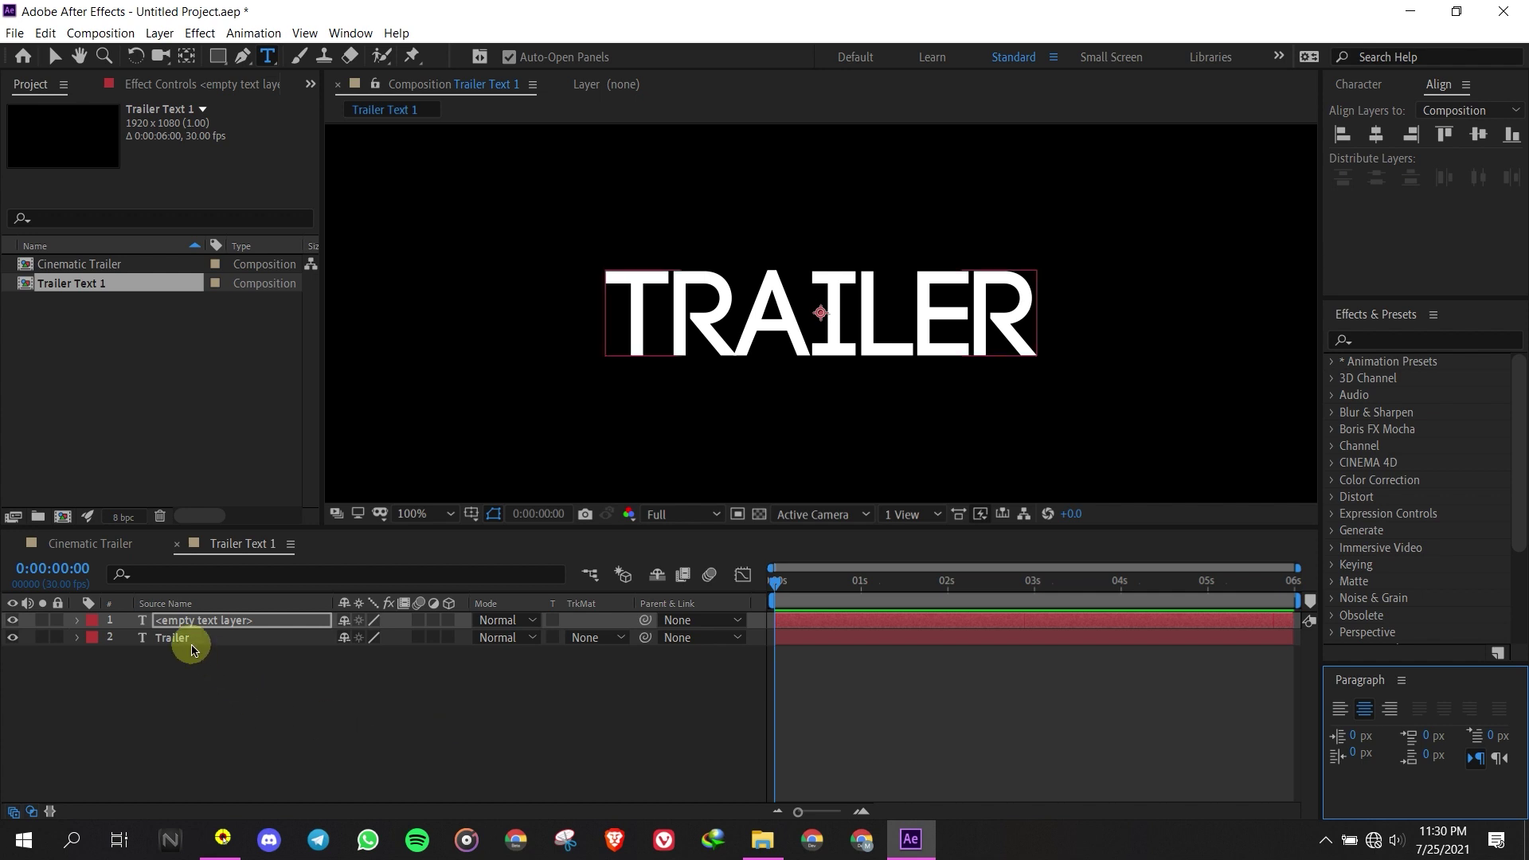
# Delete the stray empty text layer and reselect the Trailer layer
pyautogui.click(230, 626)
pyautogui.press('Delete')
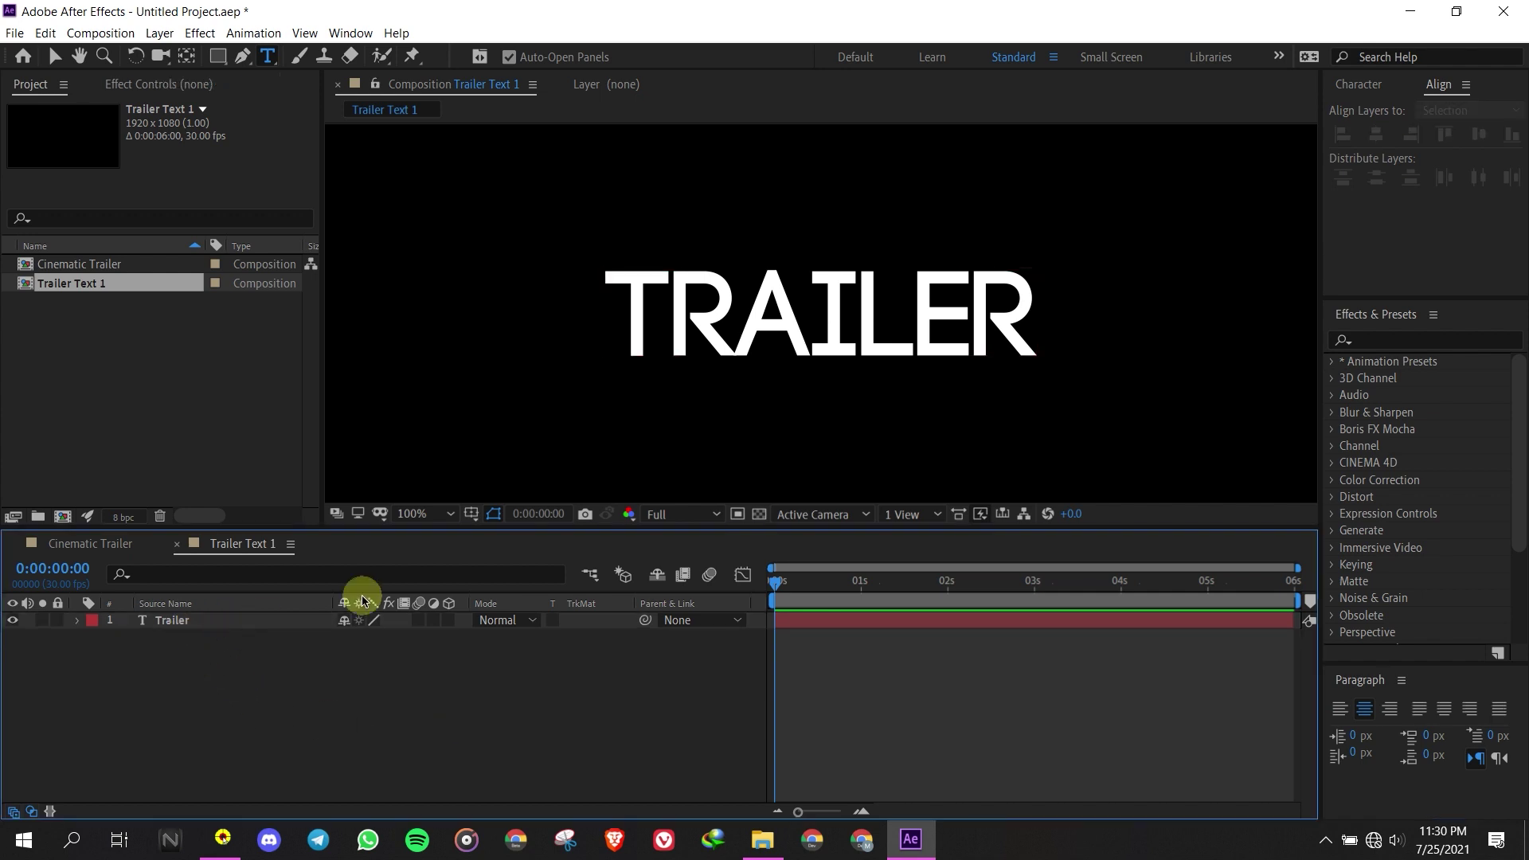
pyautogui.click(199, 626)
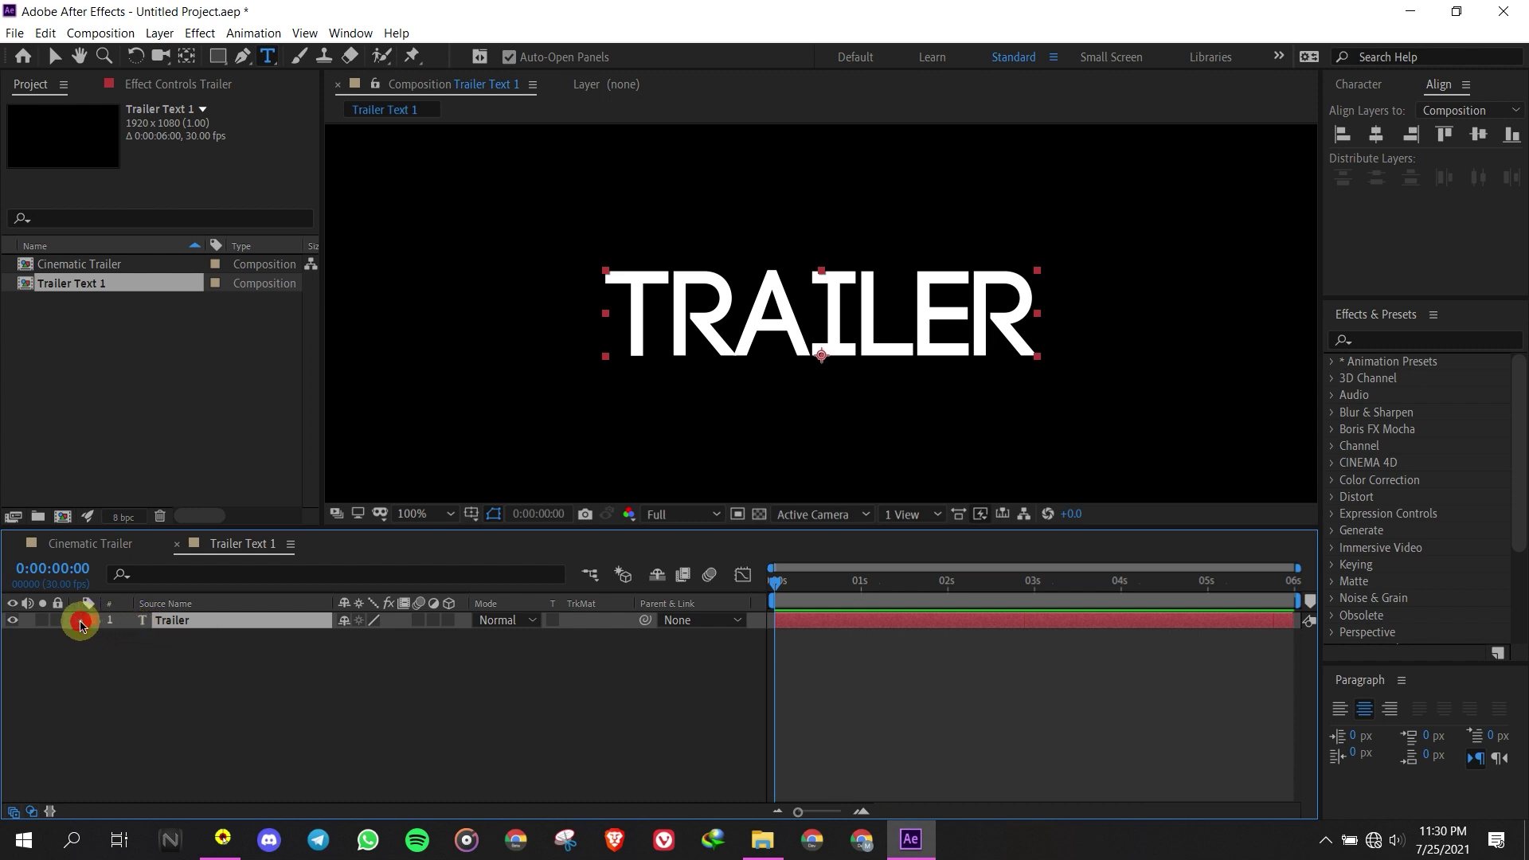
# Add a Tracking animator to the Trailer text layer and keep the text center-aligned
pyautogui.click(79, 622)
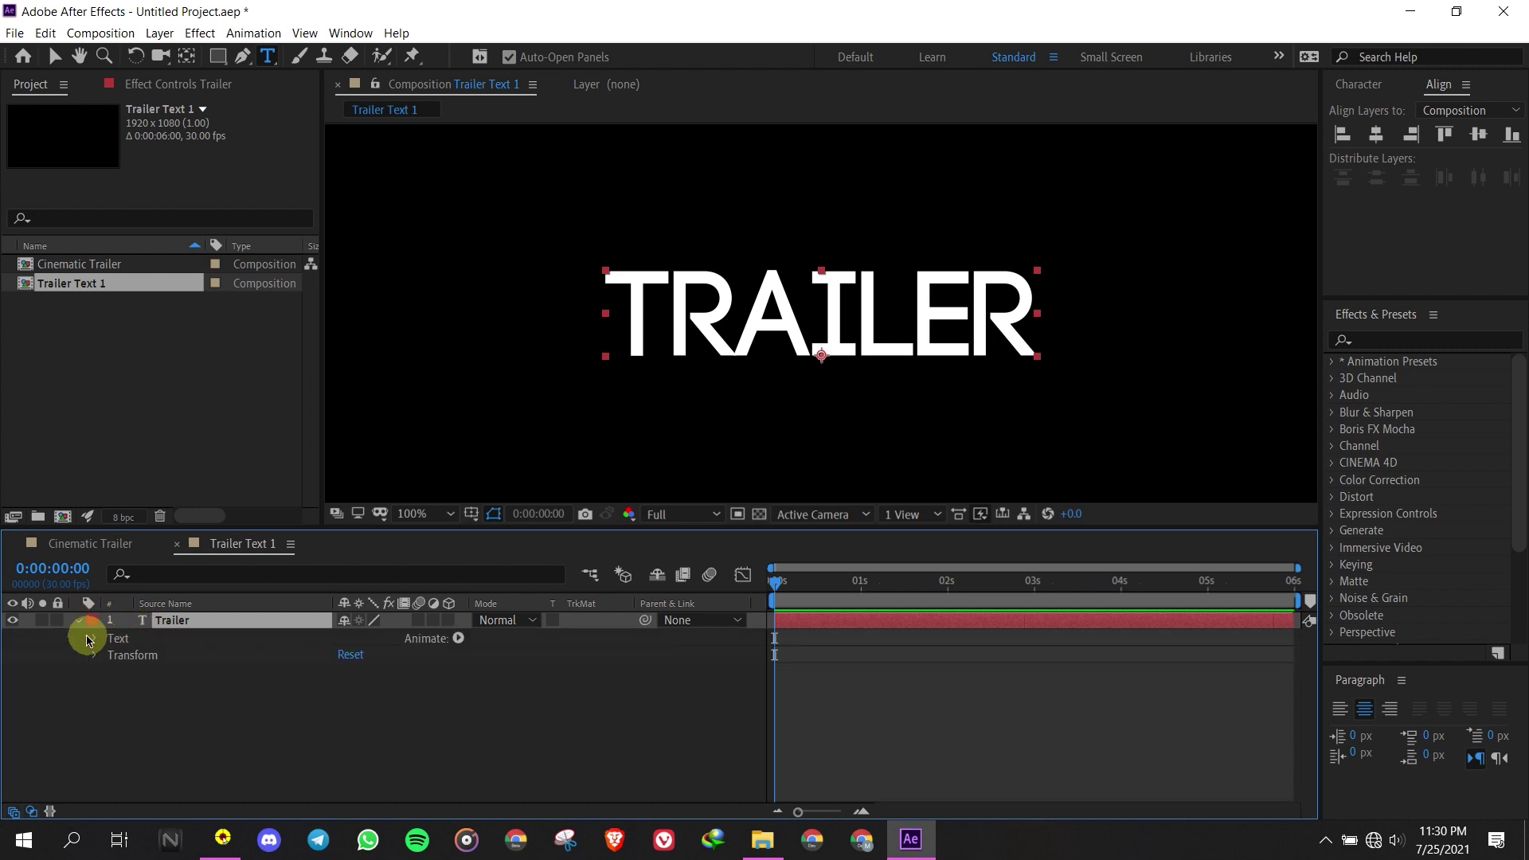
pyautogui.click(457, 638)
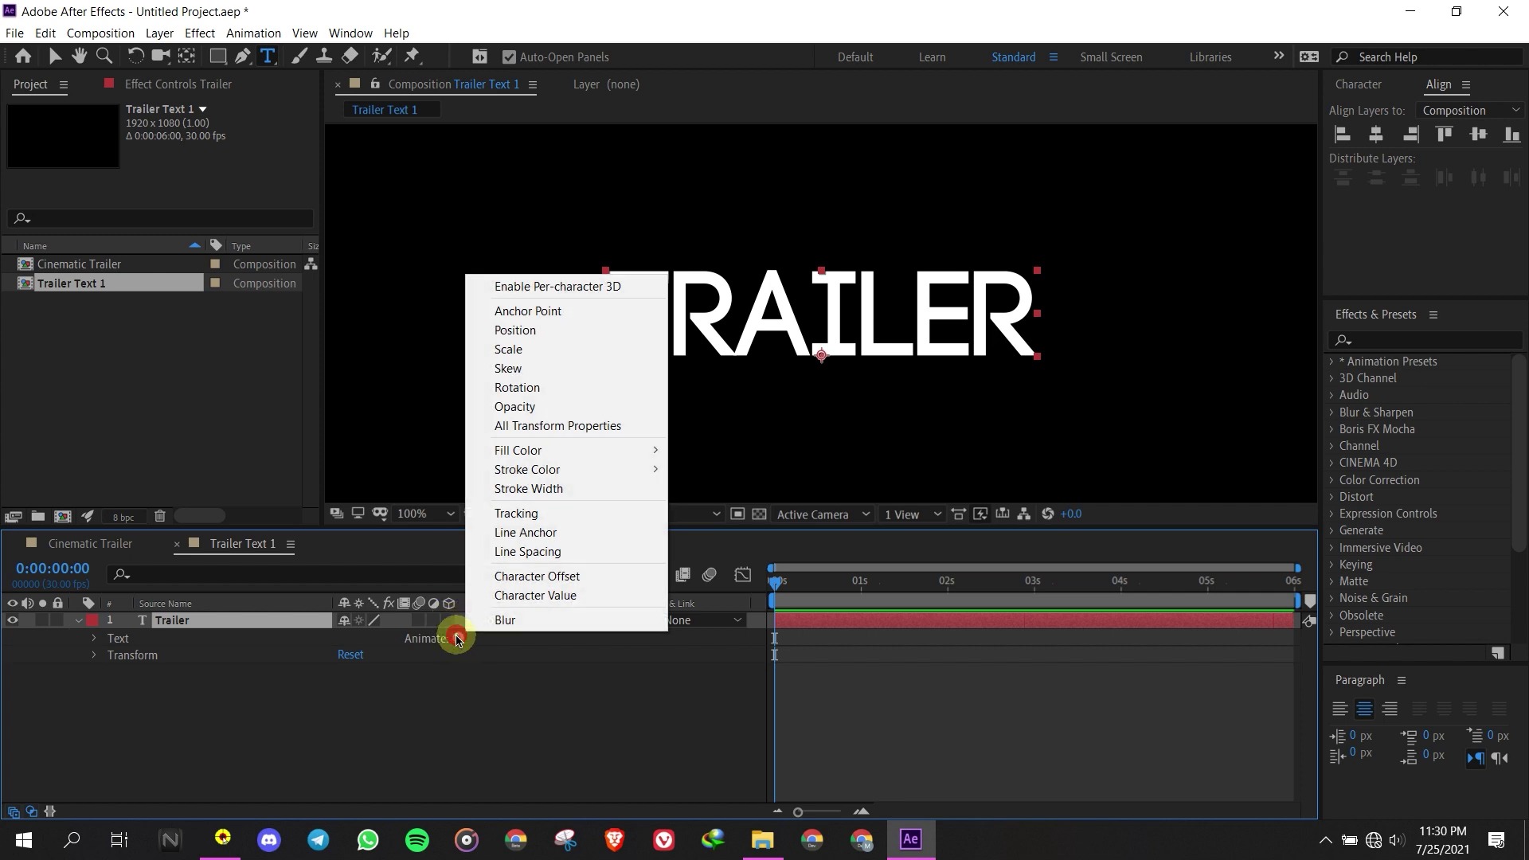
pyautogui.click(555, 511)
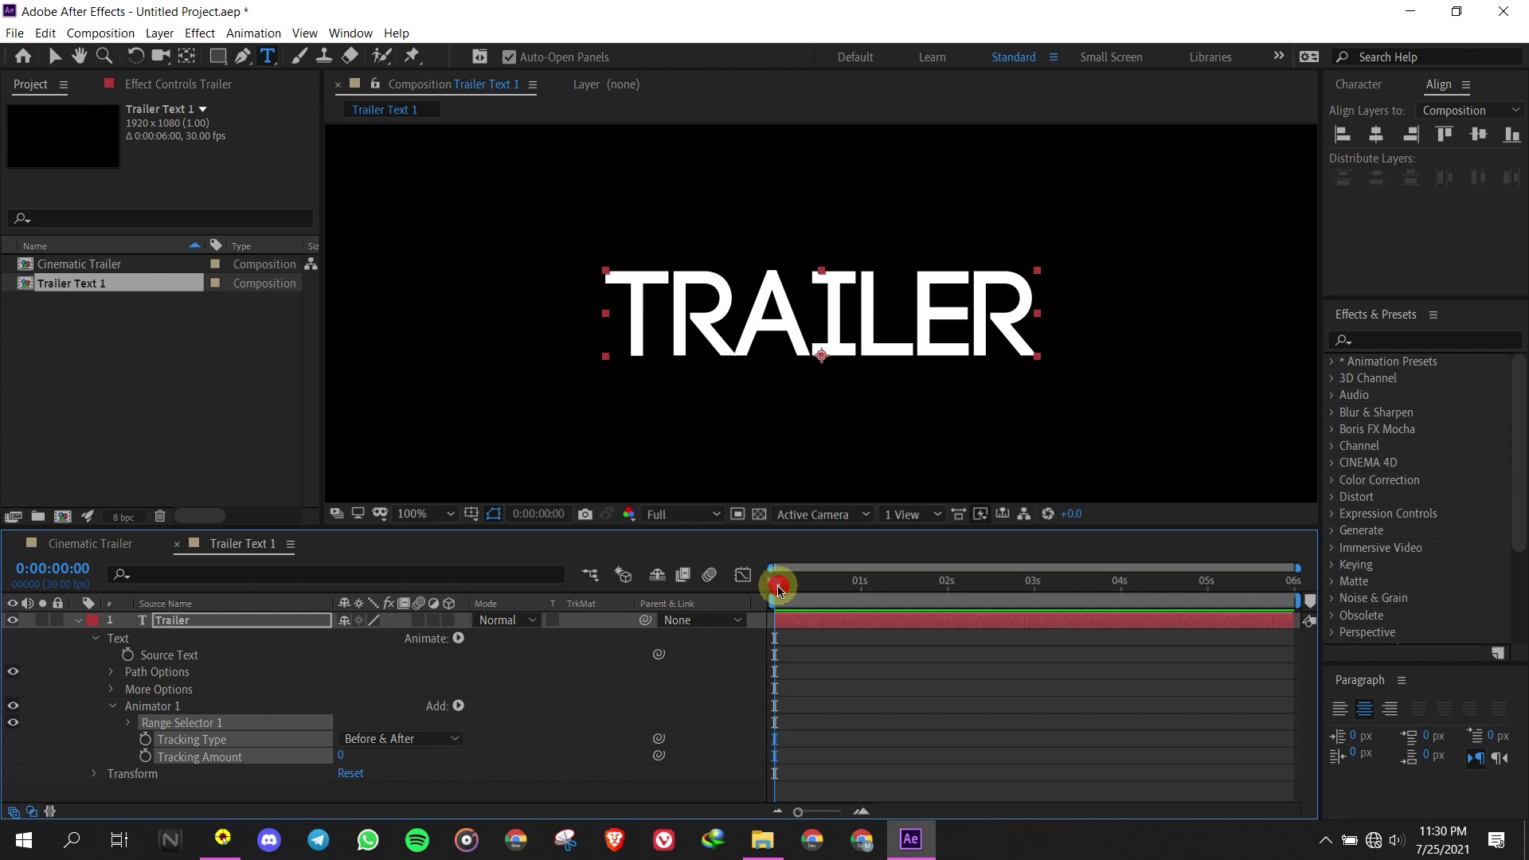
pyautogui.click(1367, 716)
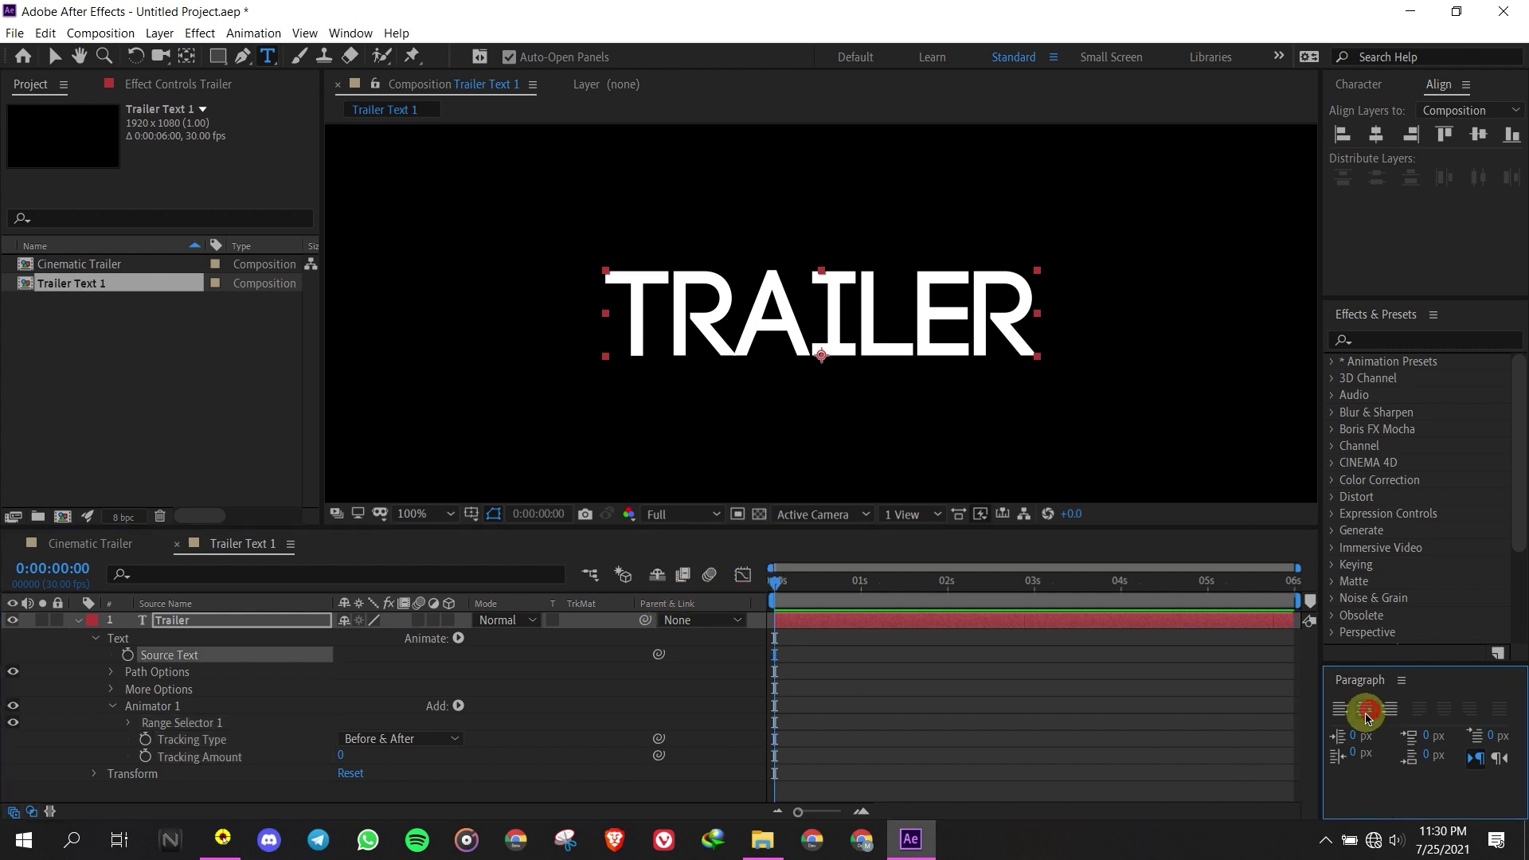
# Keyframe Tracking Amount at -12 at 0s and 57 at the composition end
pyautogui.click(144, 756)
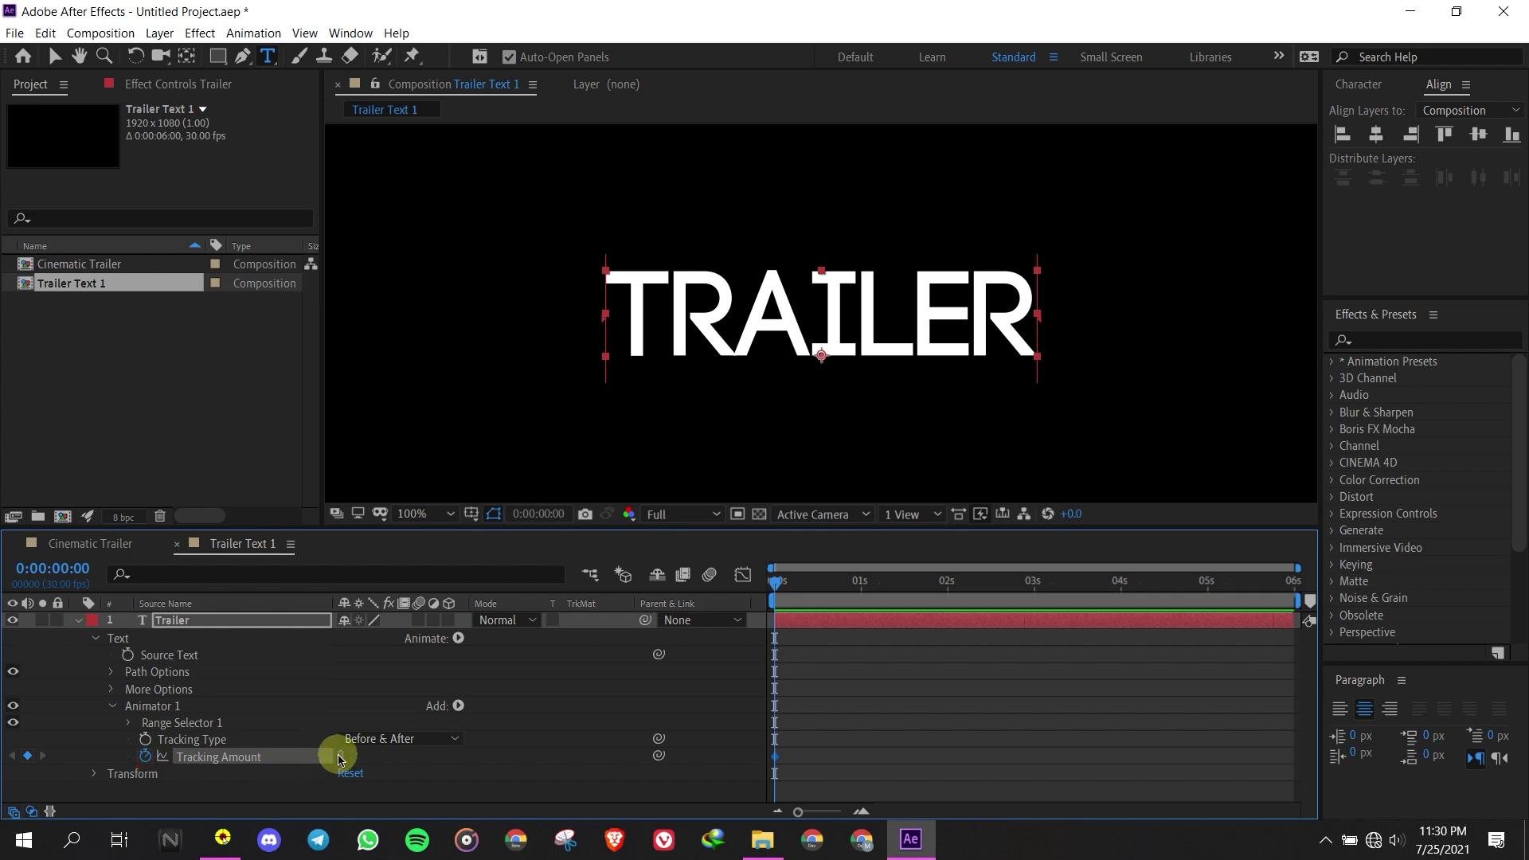
pyautogui.click(339, 757)
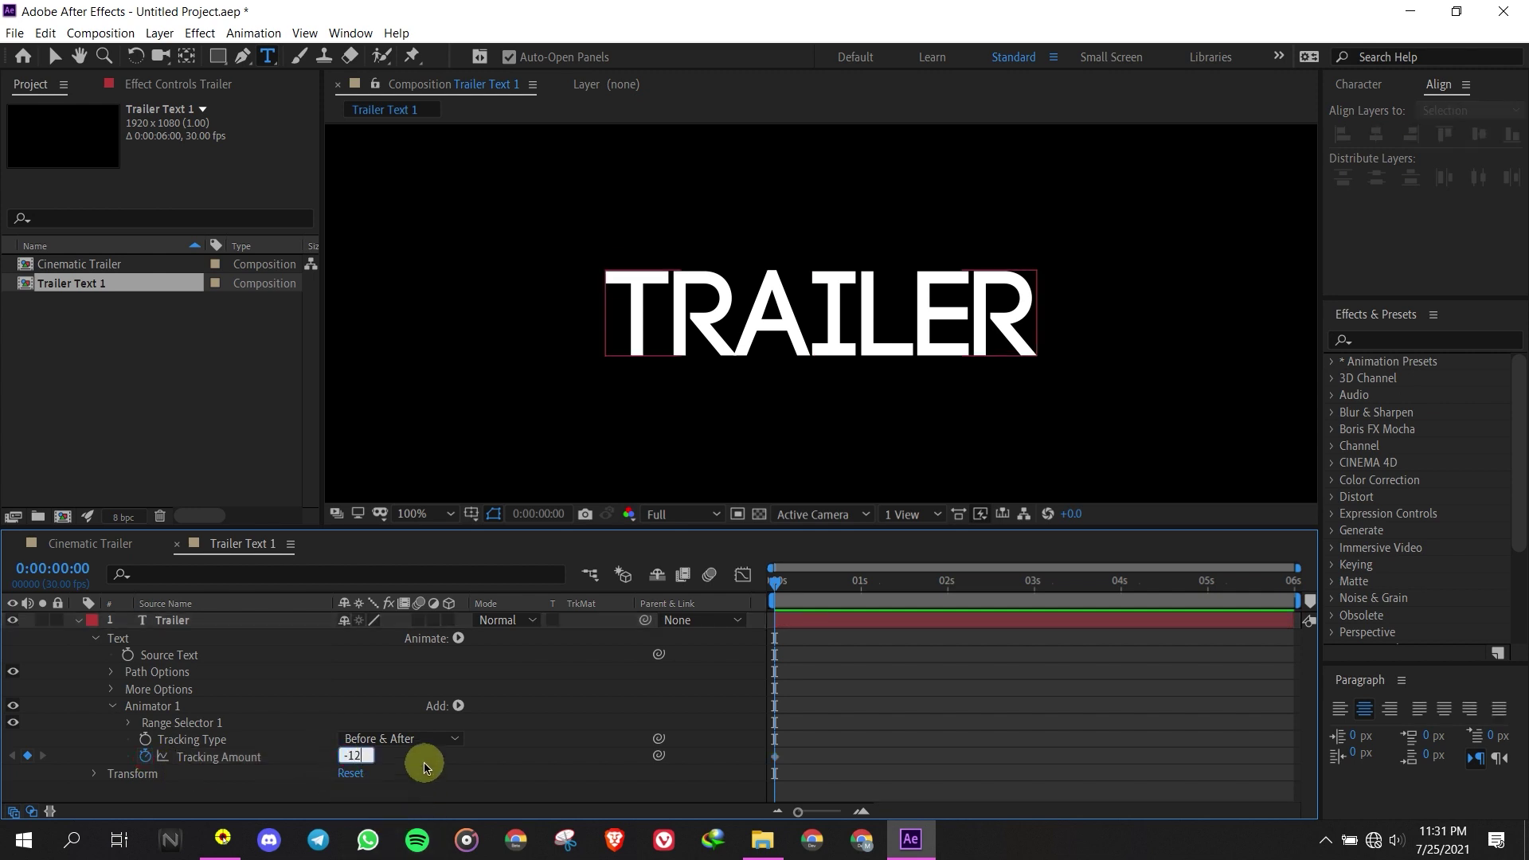
pyautogui.press('Return')
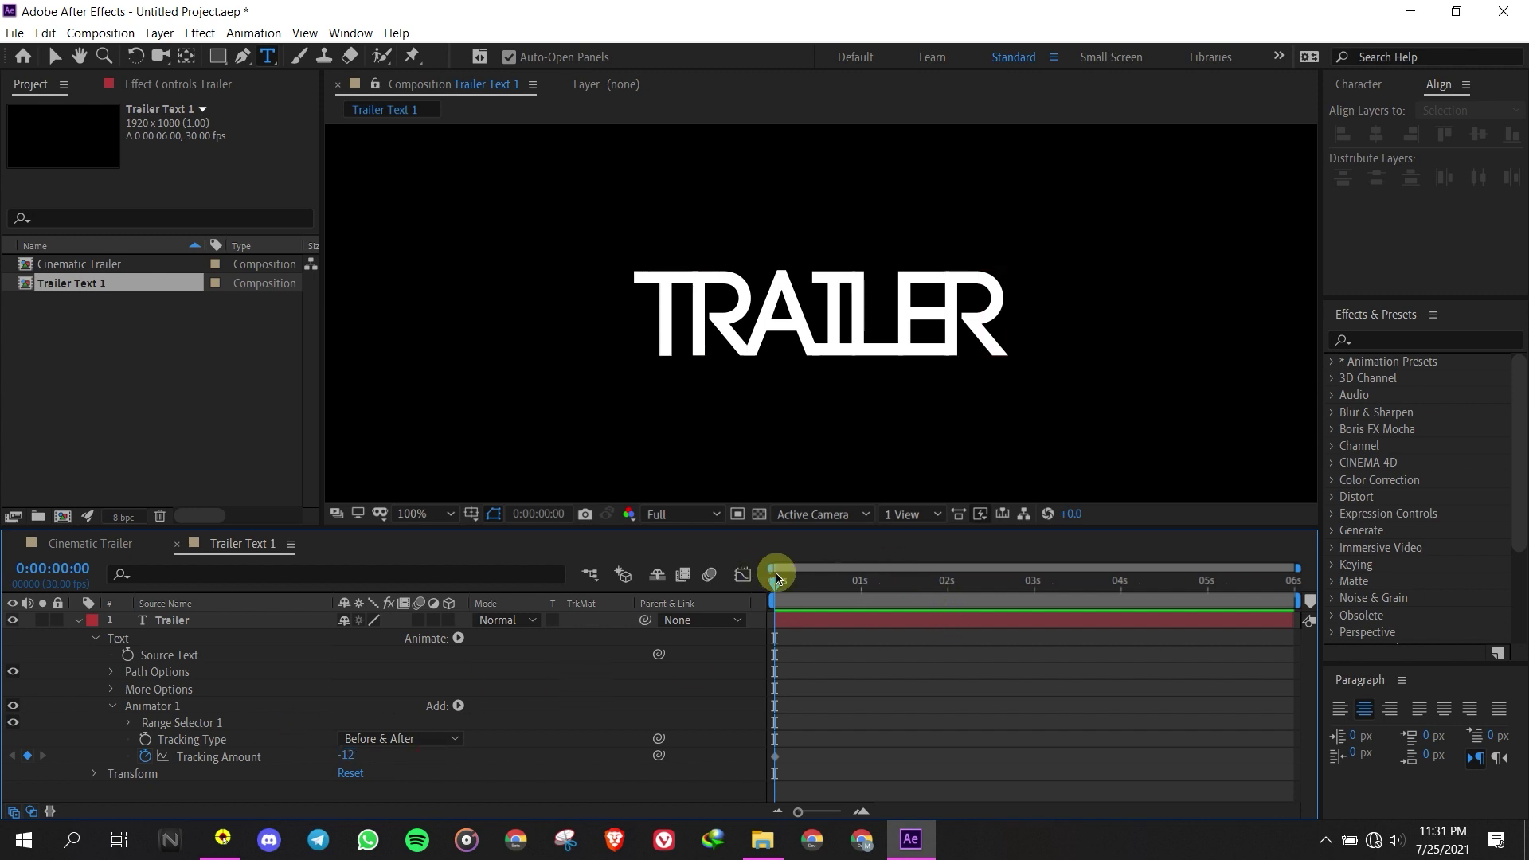
pyautogui.moveTo(777, 577); pyautogui.dragTo(1388, 586)
pyautogui.click(1225, 629)
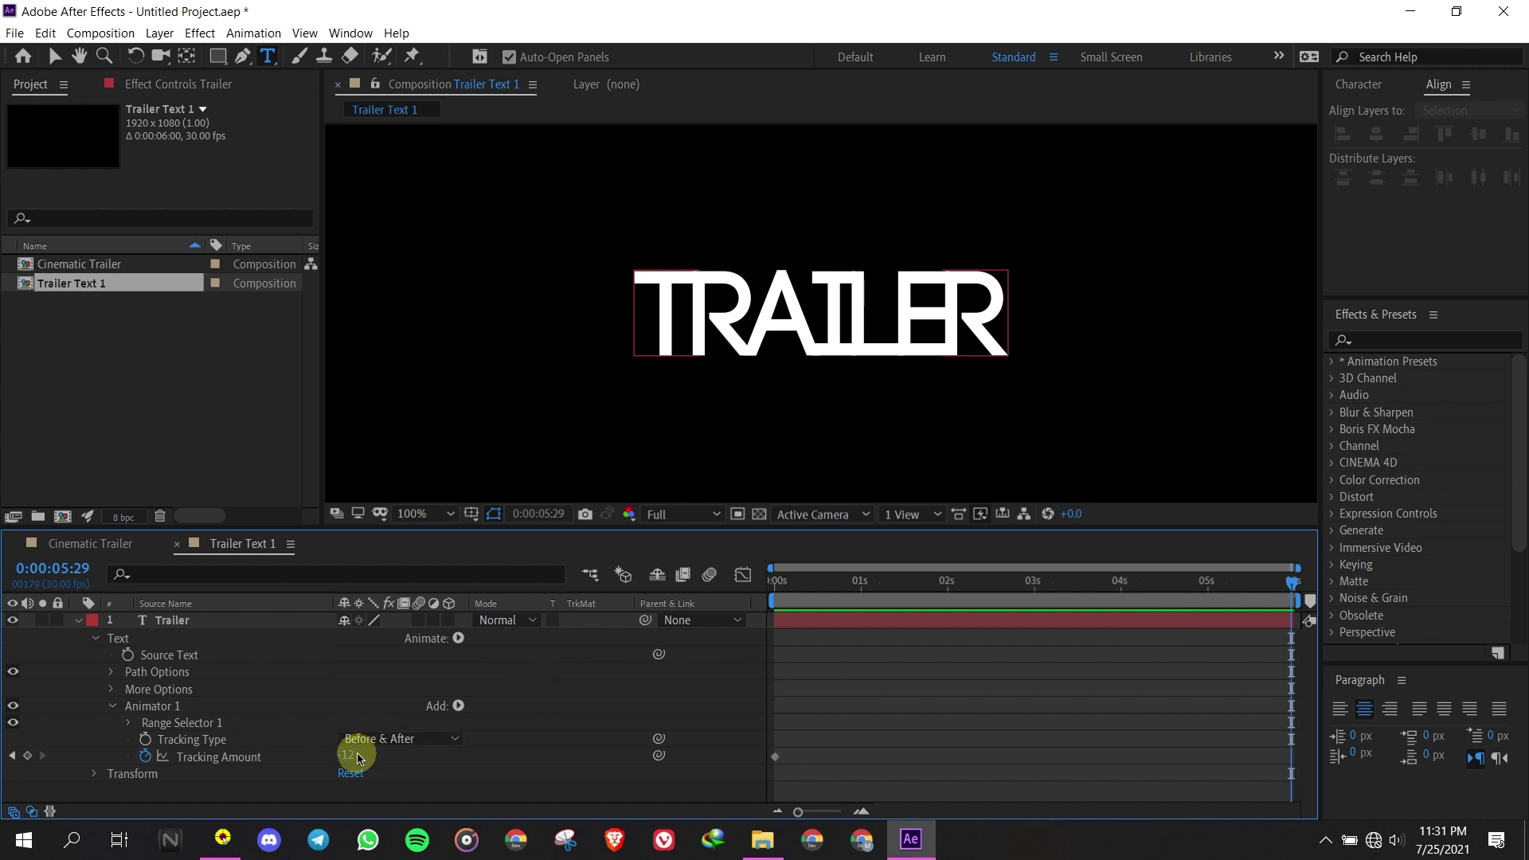
pyautogui.write('57')
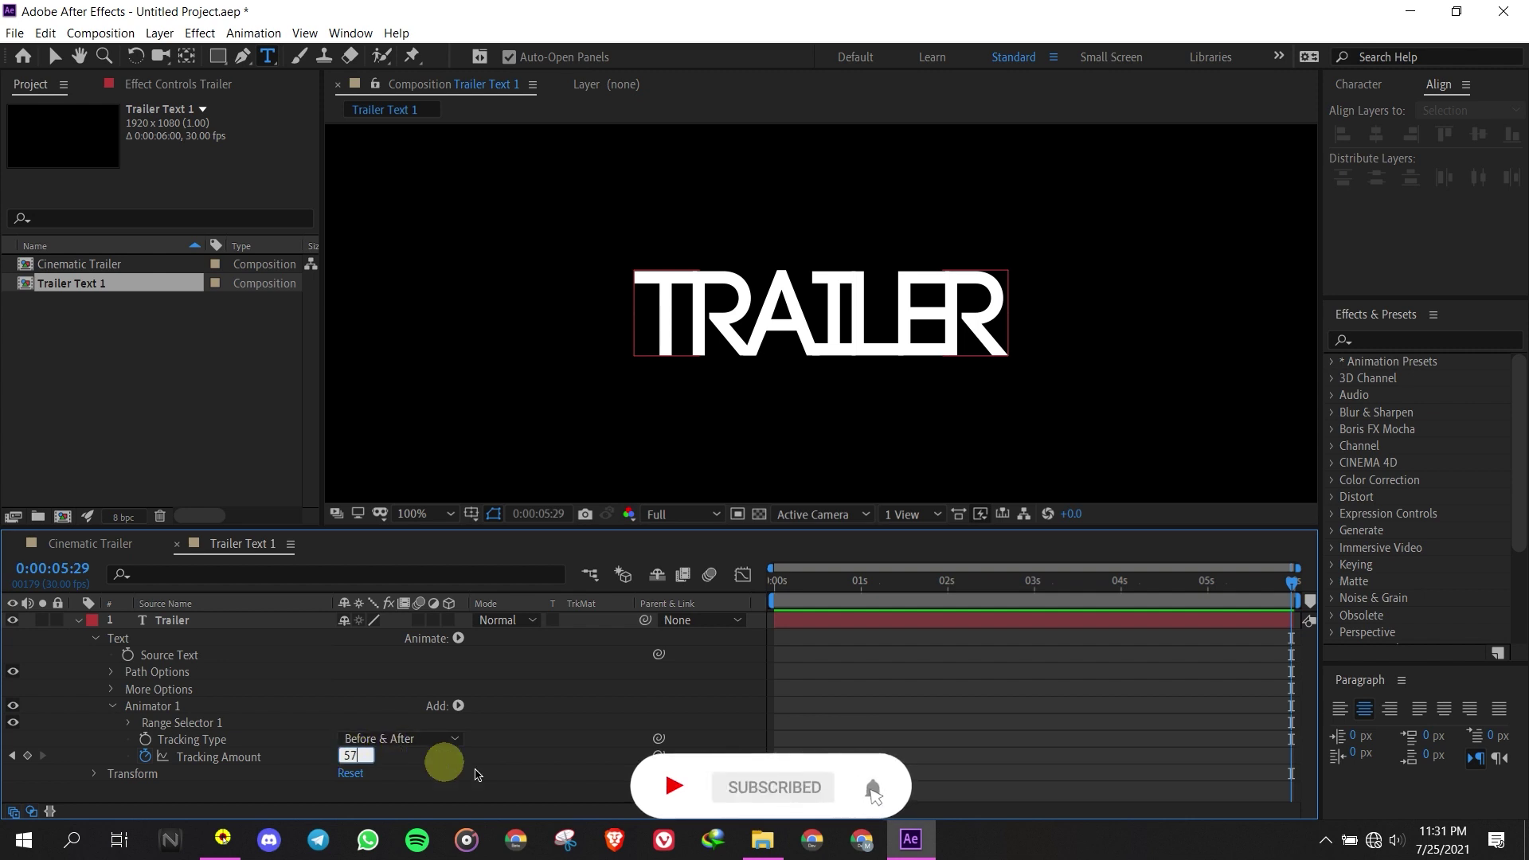
# Apply Easy Ease to the end tracking keyframe and preview the letters spreading
pyautogui.moveTo(1002, 587); pyautogui.dragTo(1296, 598)
pyautogui.doubleClick(1291, 757)
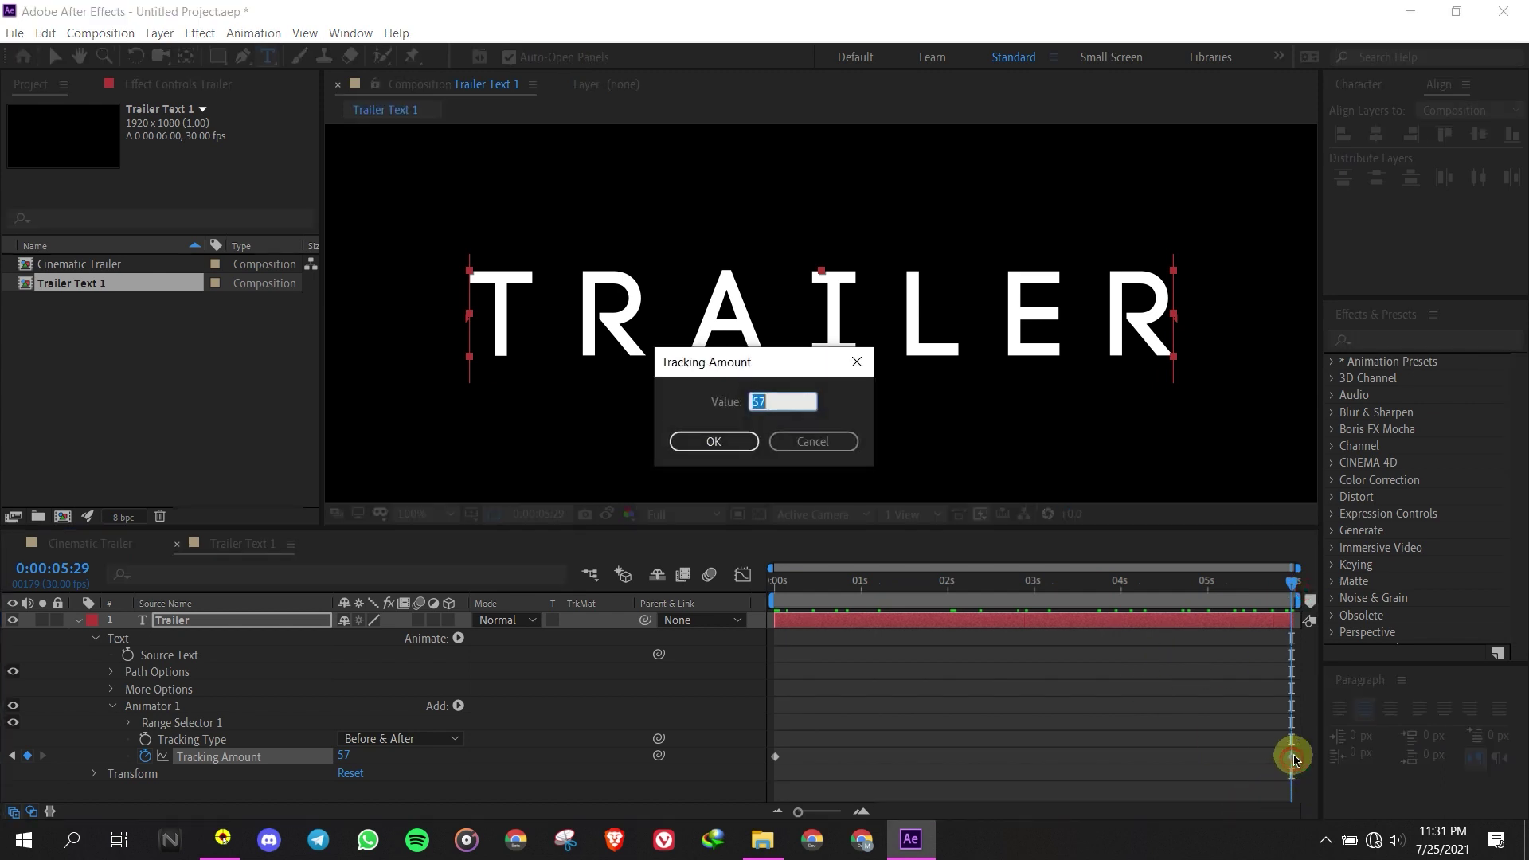
pyautogui.click(804, 435)
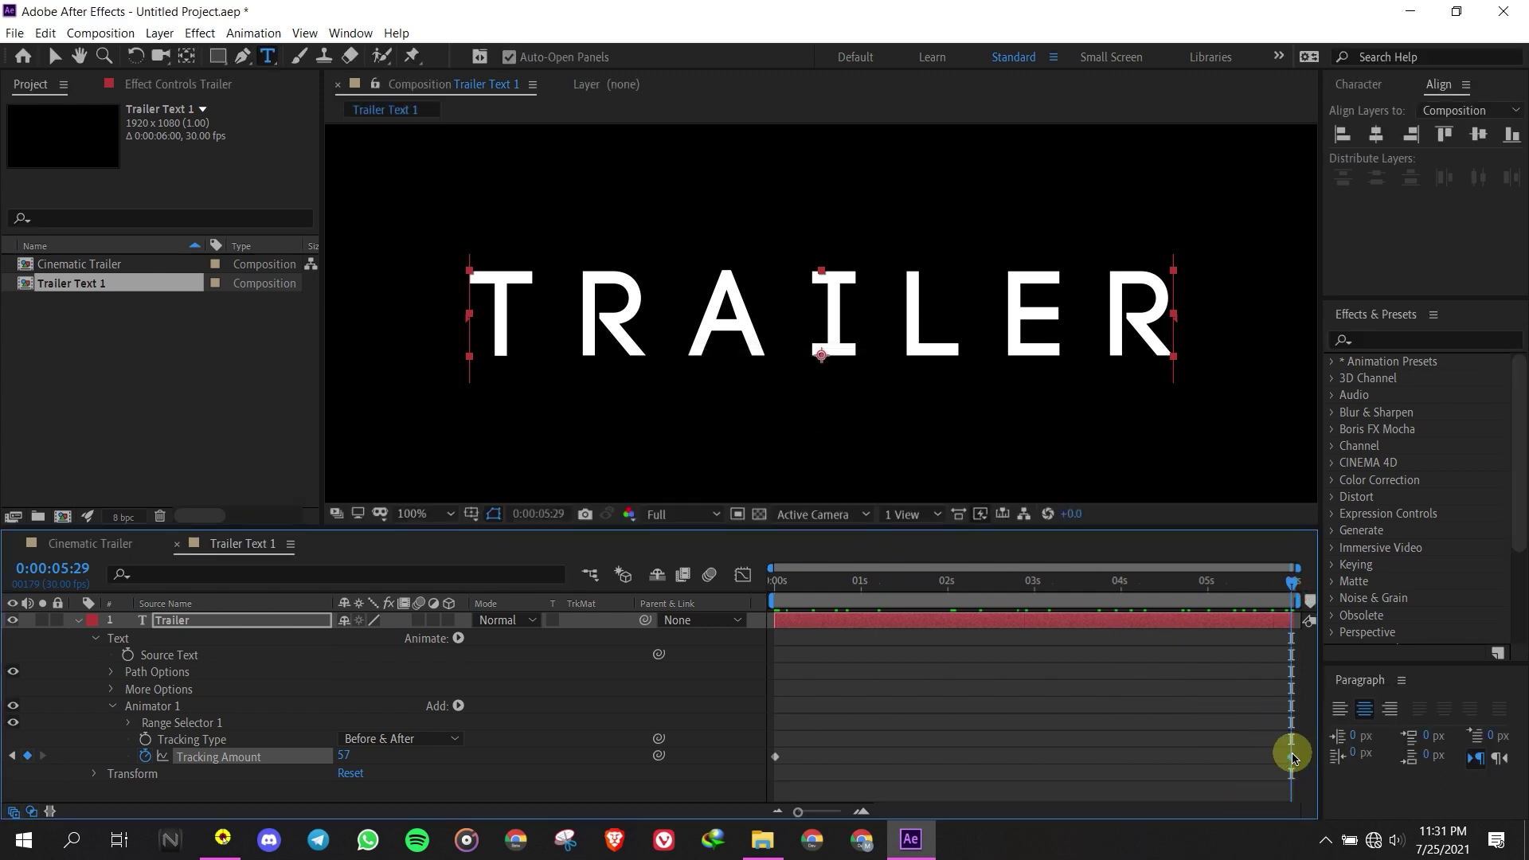
pyautogui.rightClick(1291, 757)
pyautogui.moveTo(1330, 741)
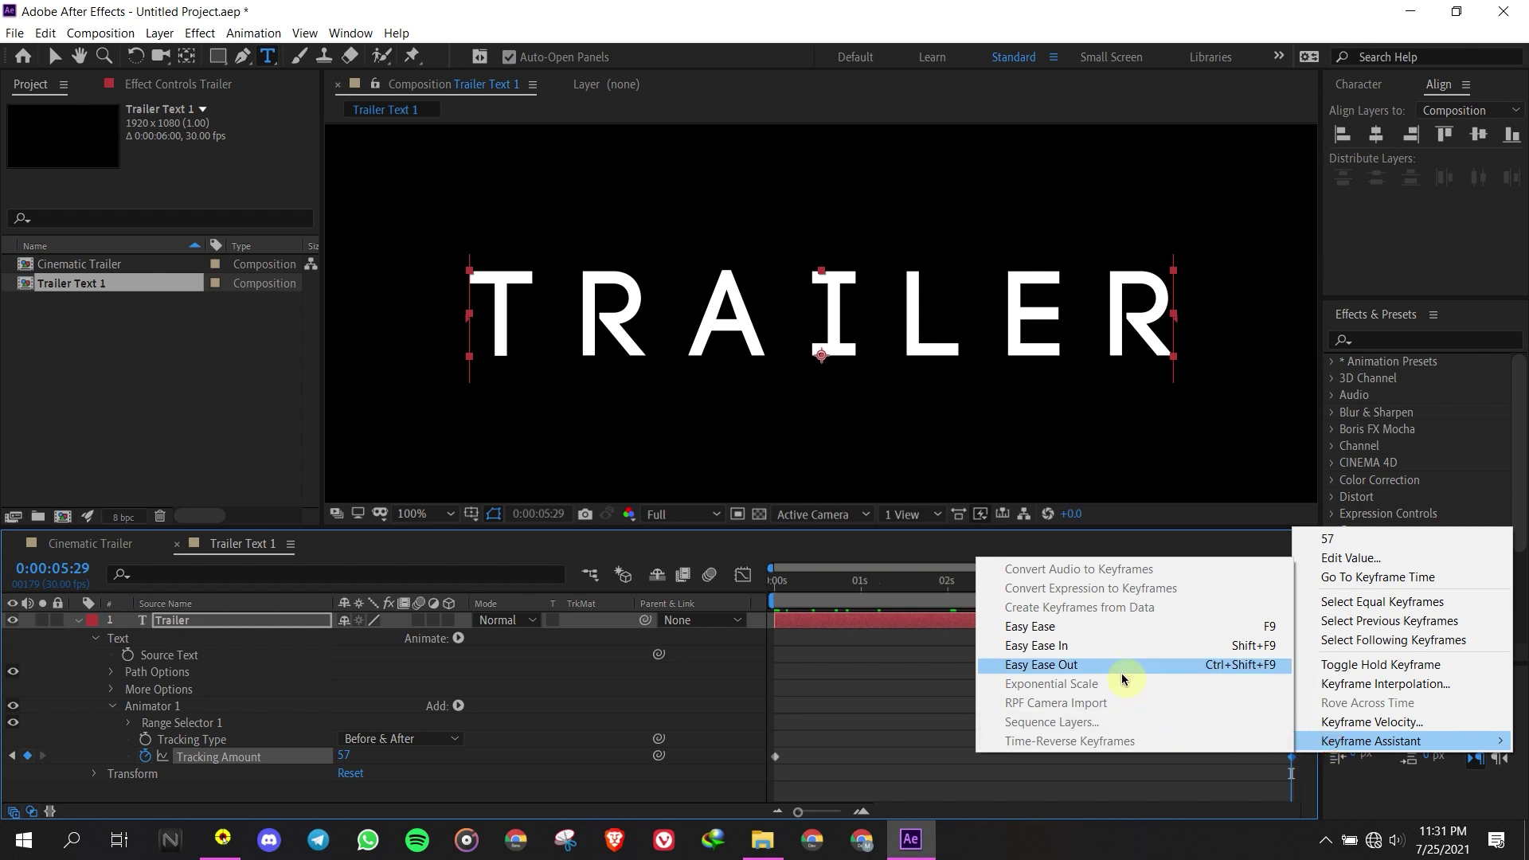
pyautogui.click(1109, 651)
pyautogui.click(879, 581)
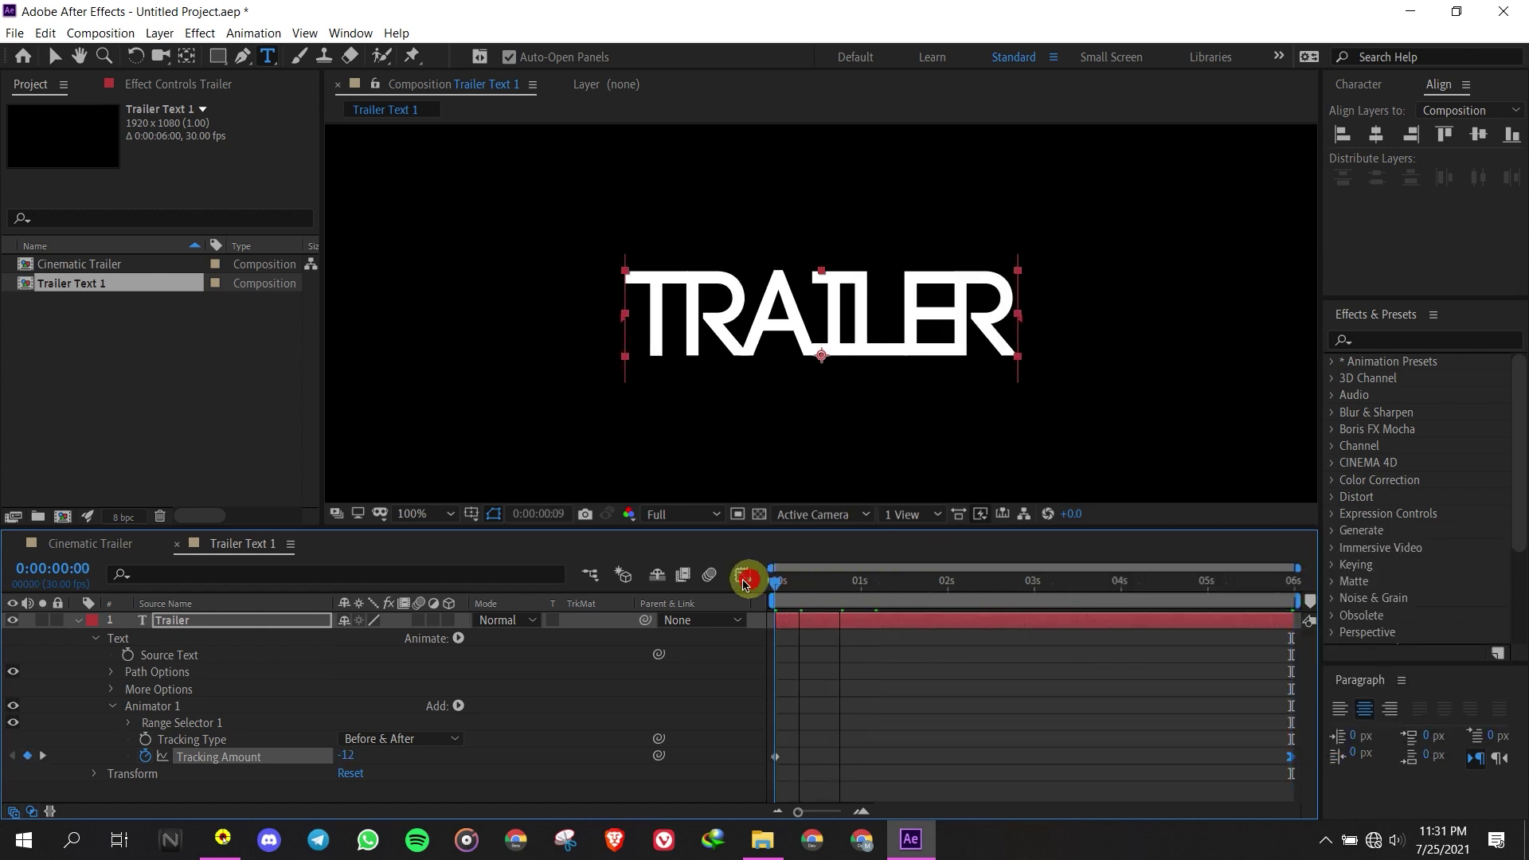
pyautogui.moveTo(1099, 587); pyautogui.dragTo(1293, 582)
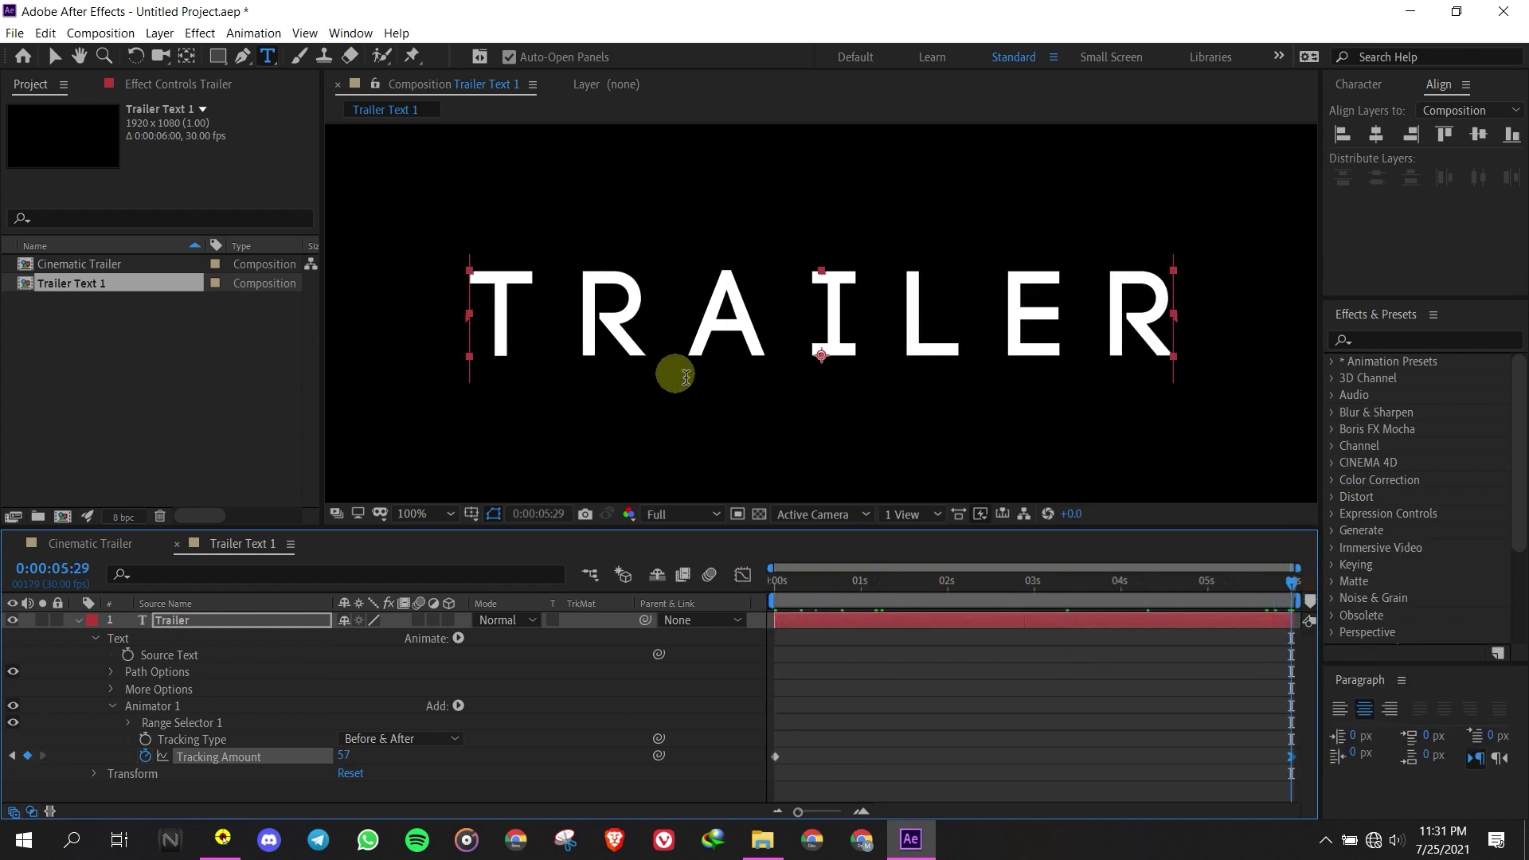
# Place the Trailer Text 1 composition as a layer in the Cinematic Trailer timeline
pyautogui.click(105, 543)
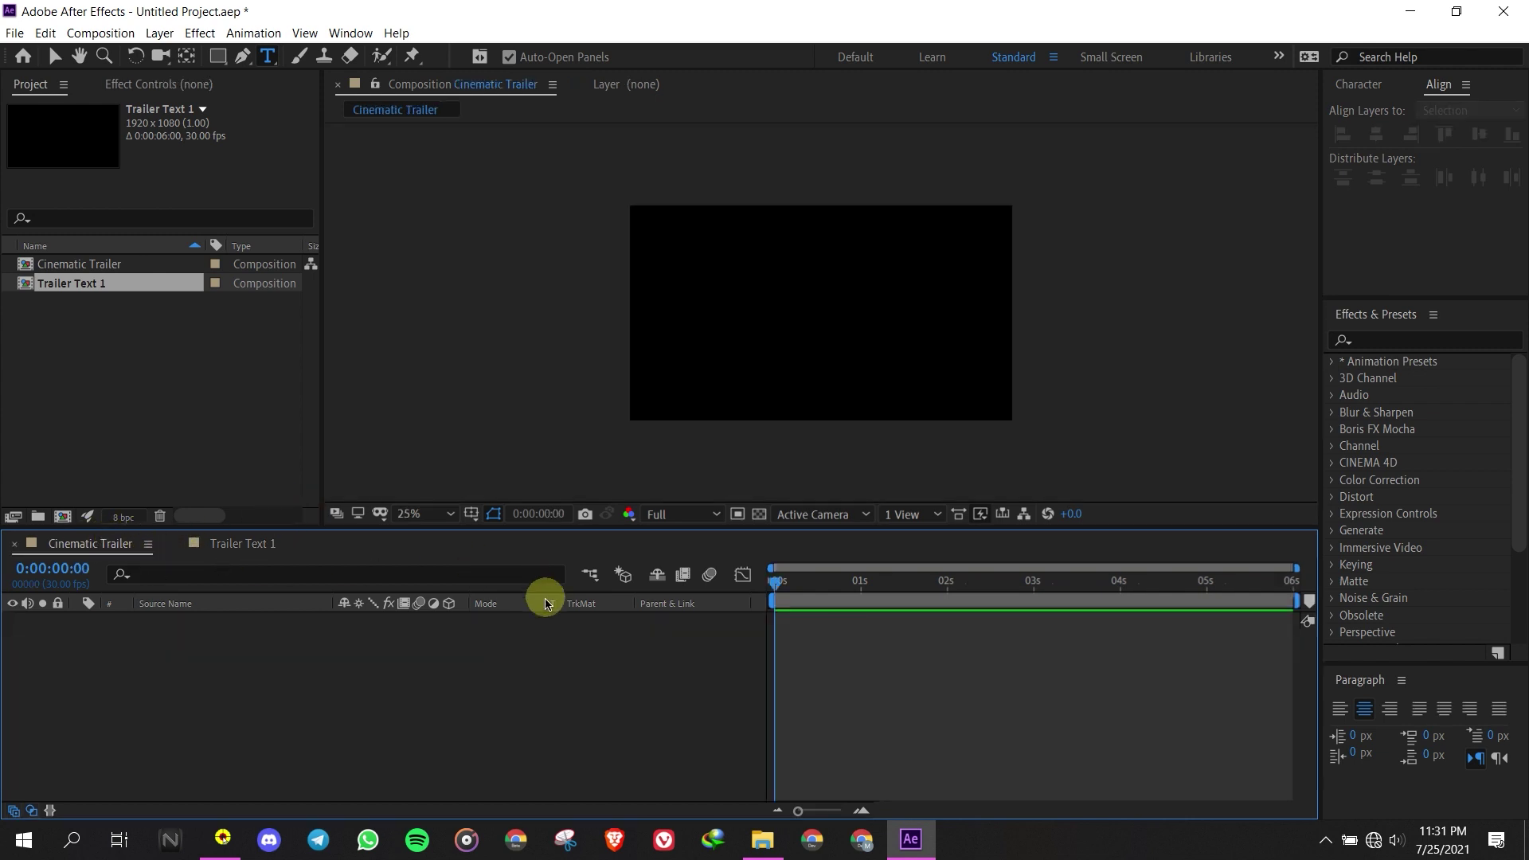
pyautogui.moveTo(93, 290); pyautogui.dragTo(144, 643)
pyautogui.moveTo(786, 588); pyautogui.dragTo(786, 655)
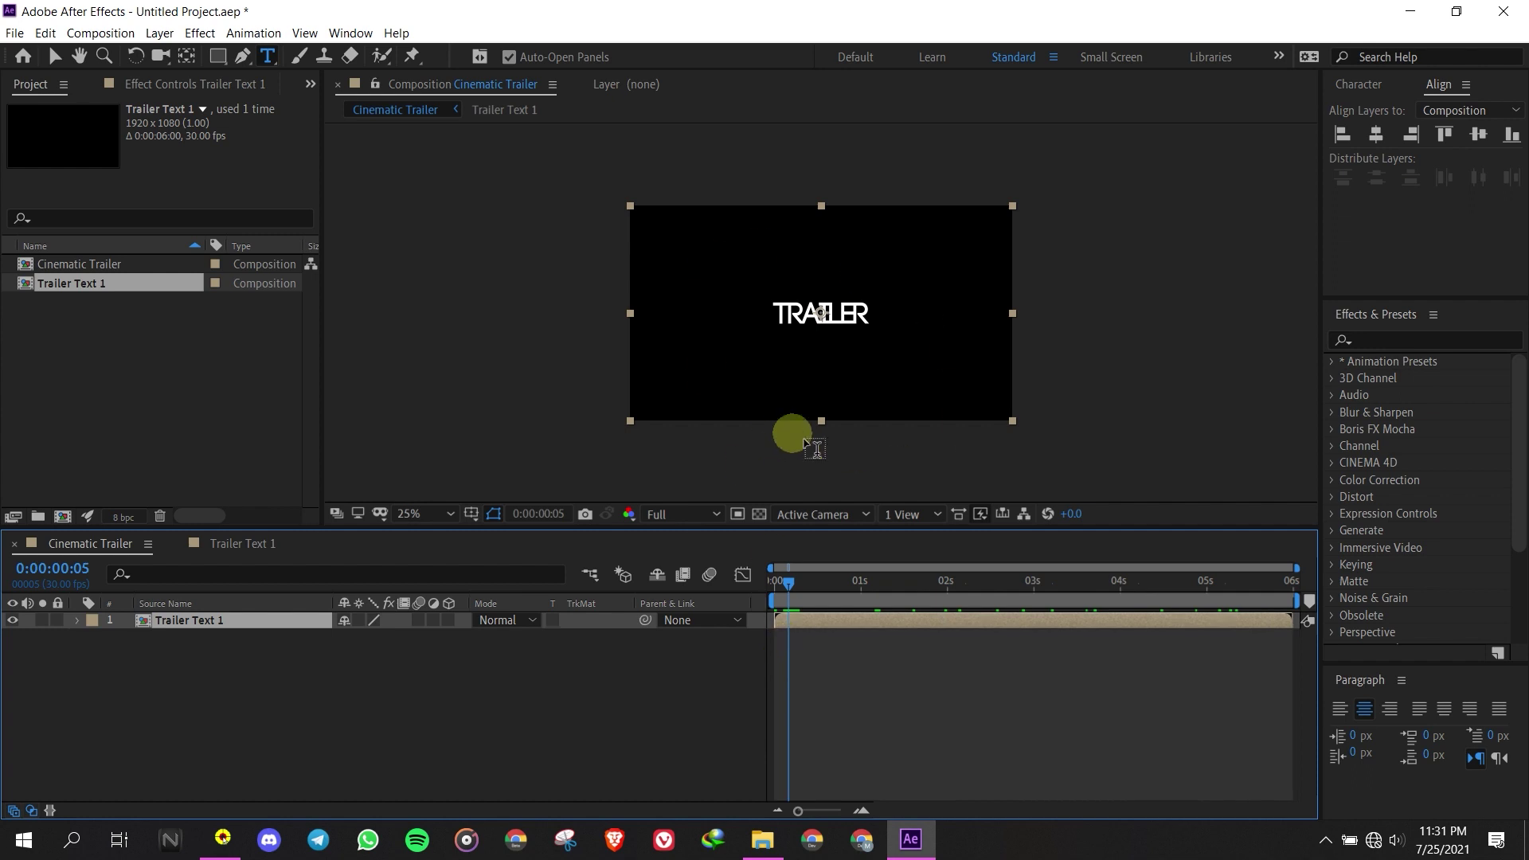
# Add a Gradient Overlay layer style to Trailer Text 1 and open Edit Gradient
pyautogui.rightClick(204, 620)
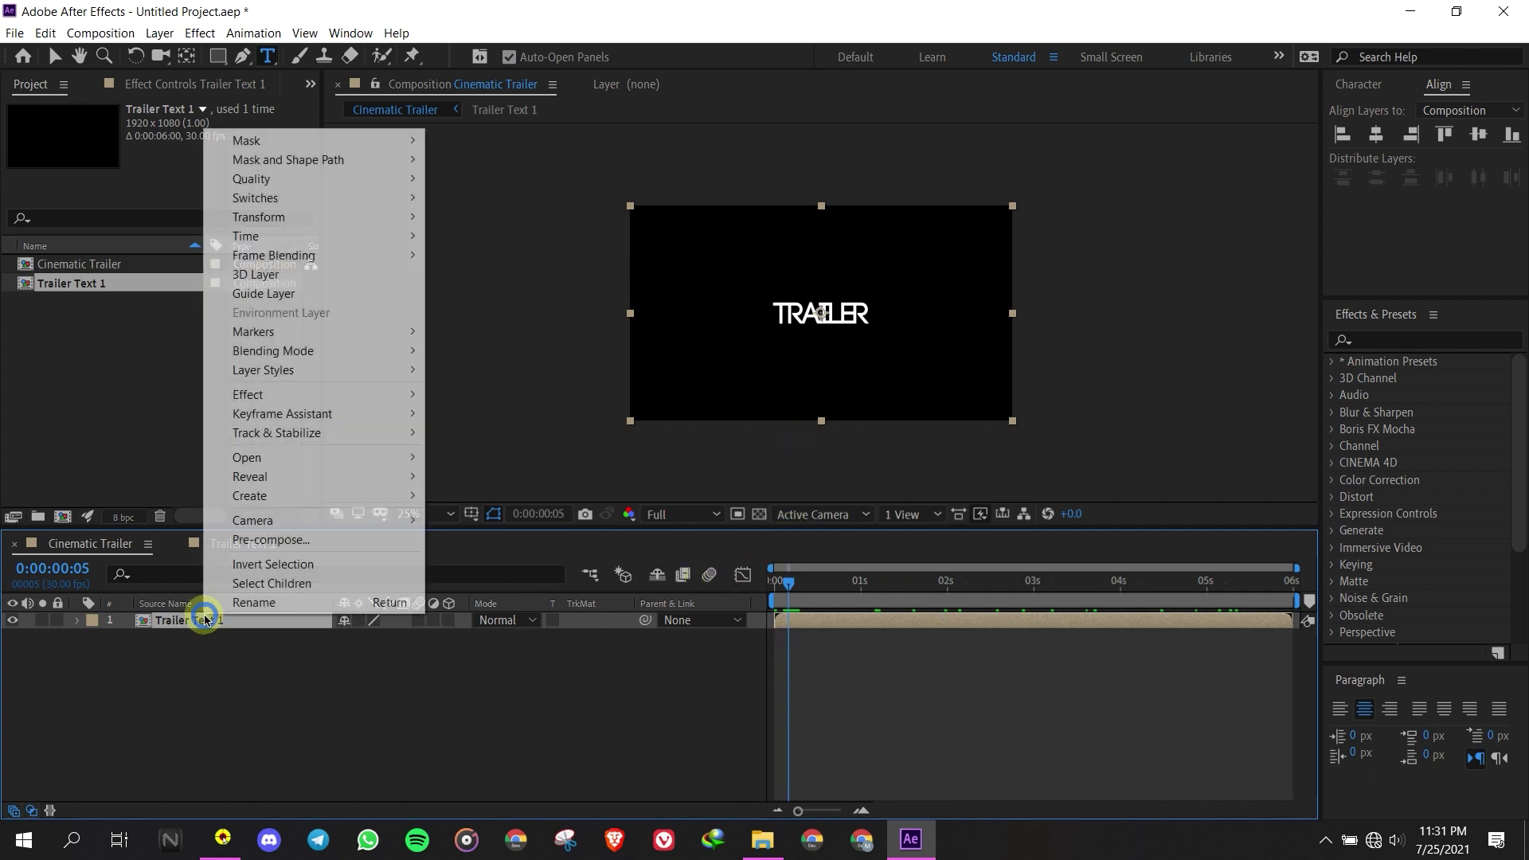
pyautogui.moveTo(295, 262)
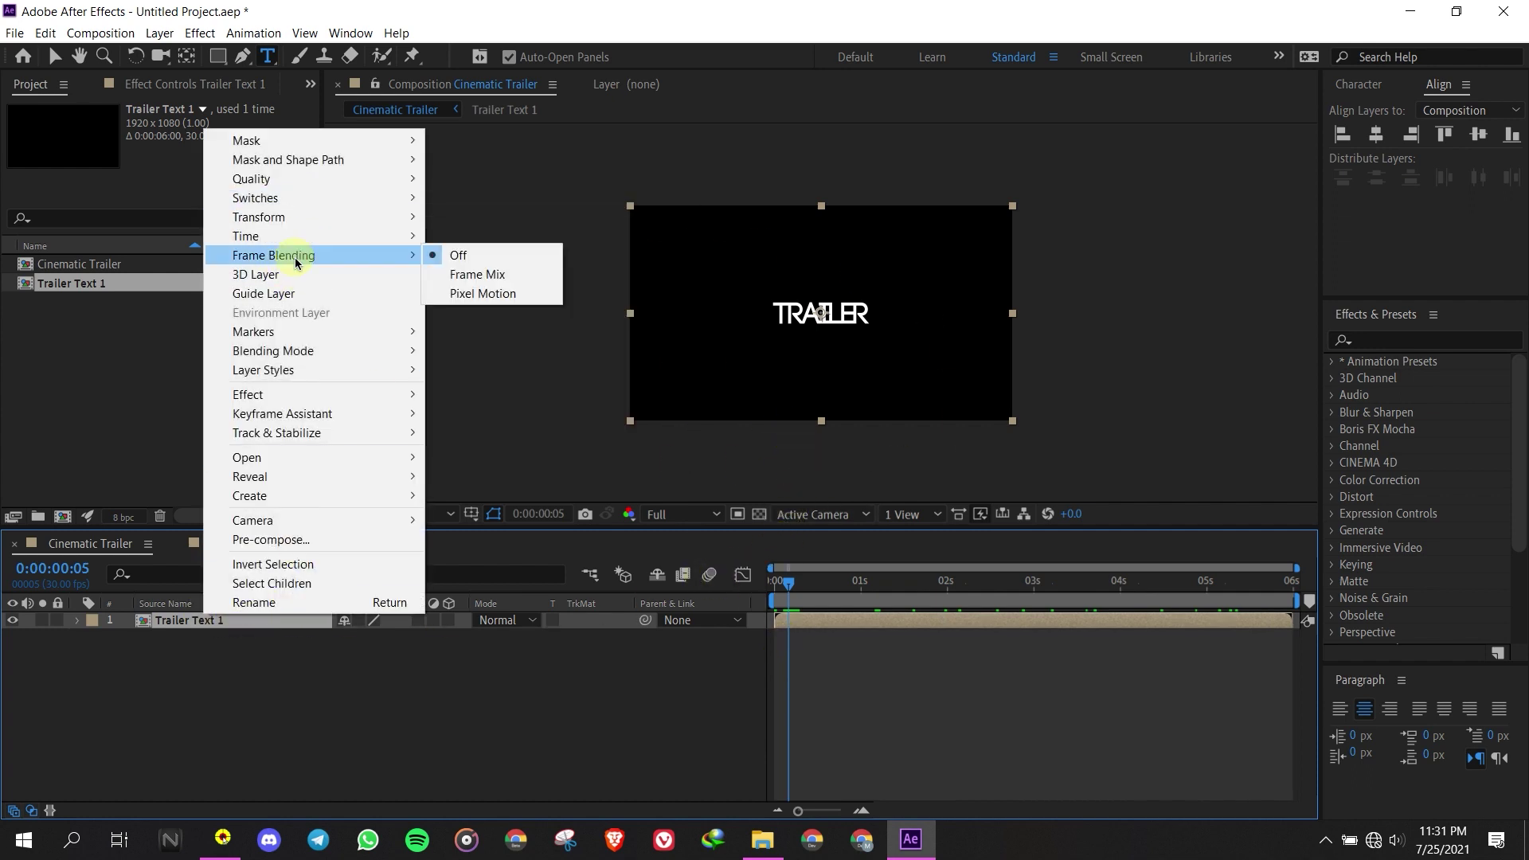
pyautogui.moveTo(402, 370)
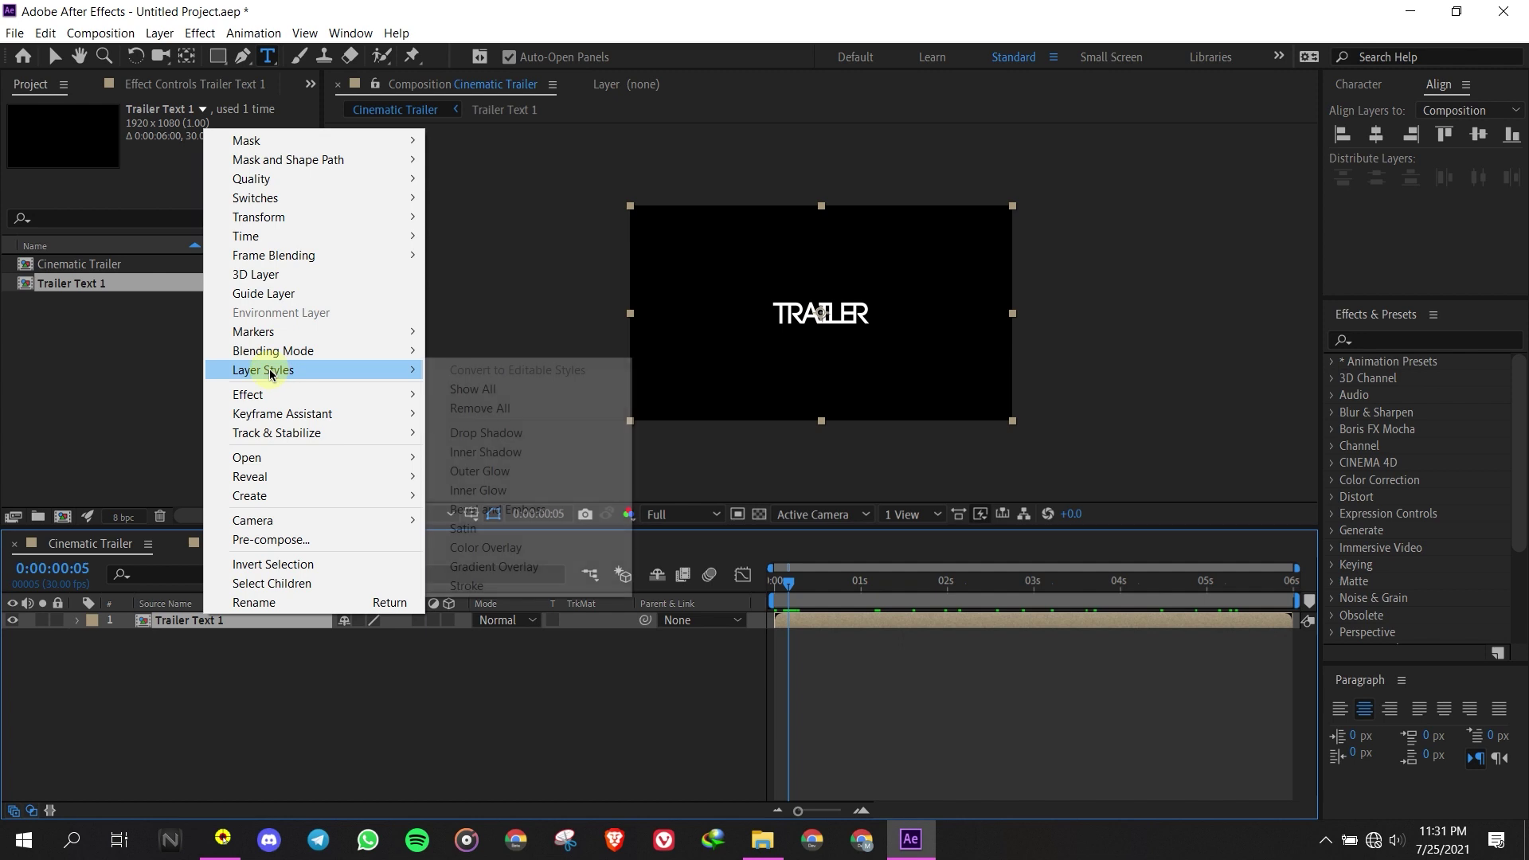
pyautogui.click(490, 567)
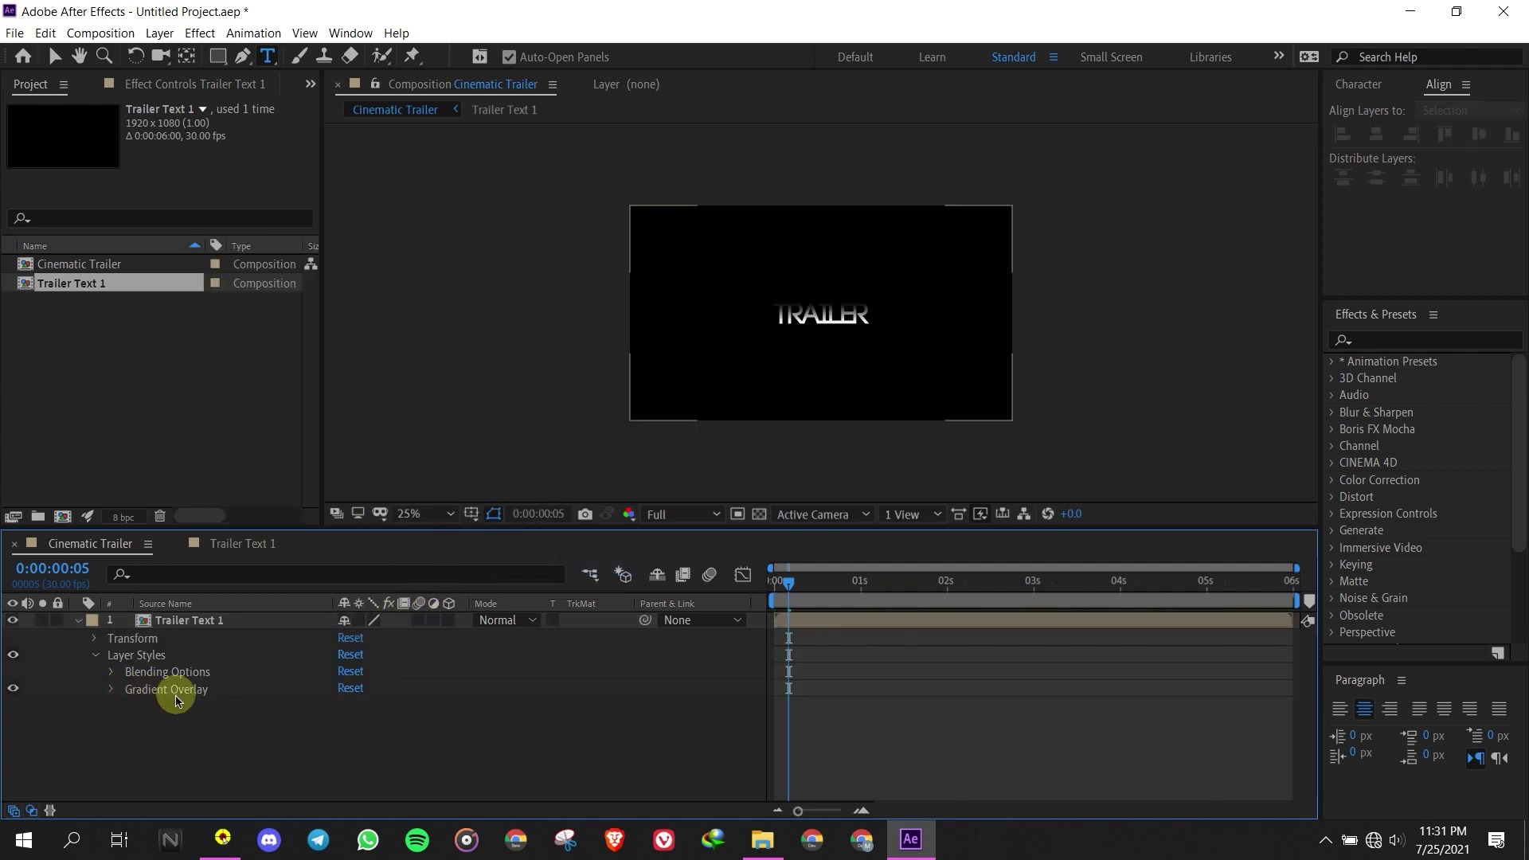
pyautogui.click(112, 690)
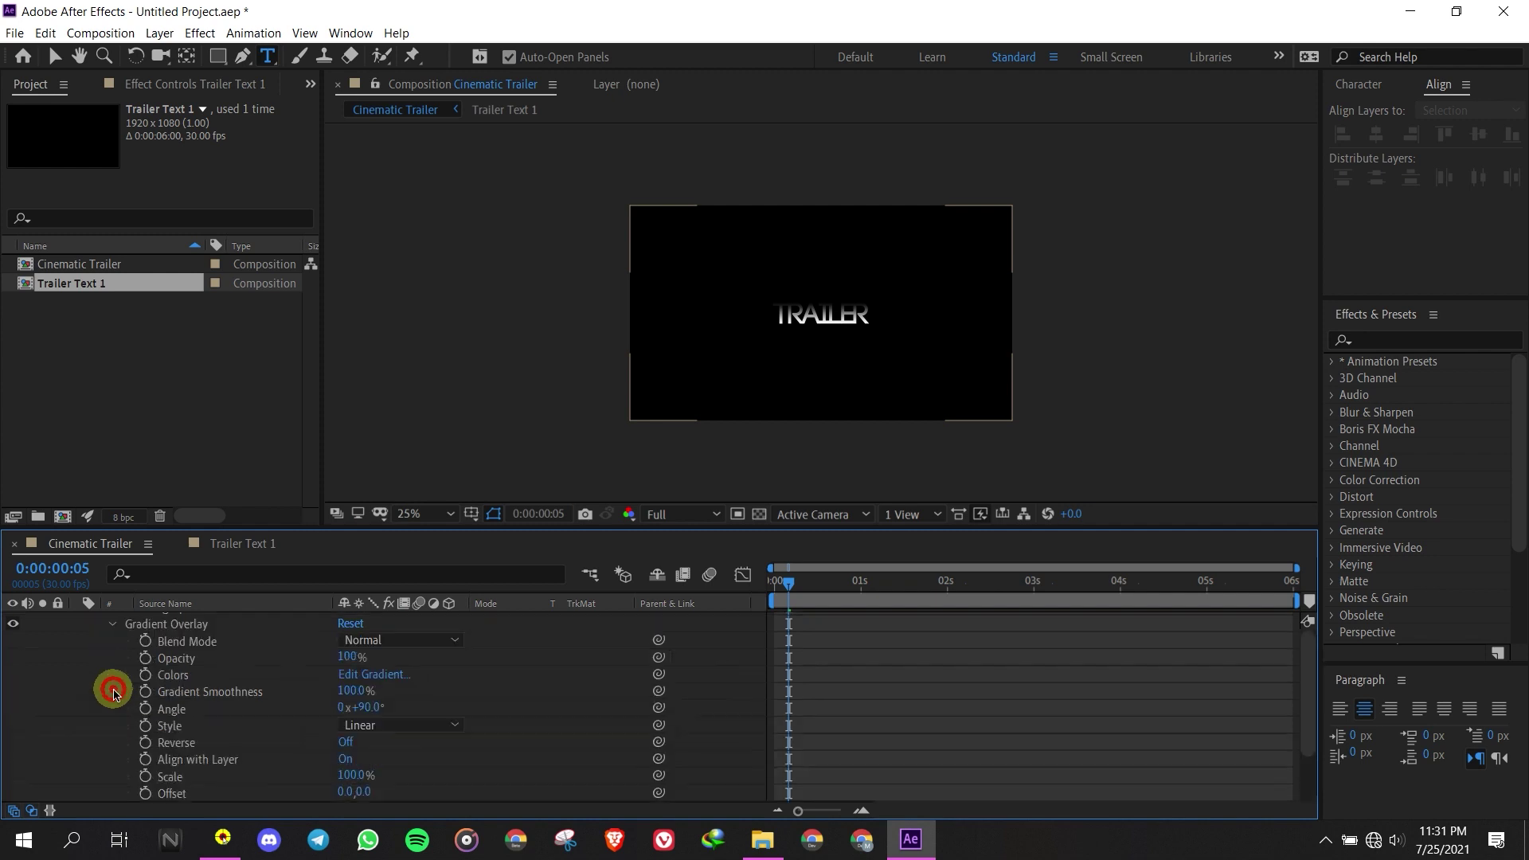
pyautogui.click(371, 675)
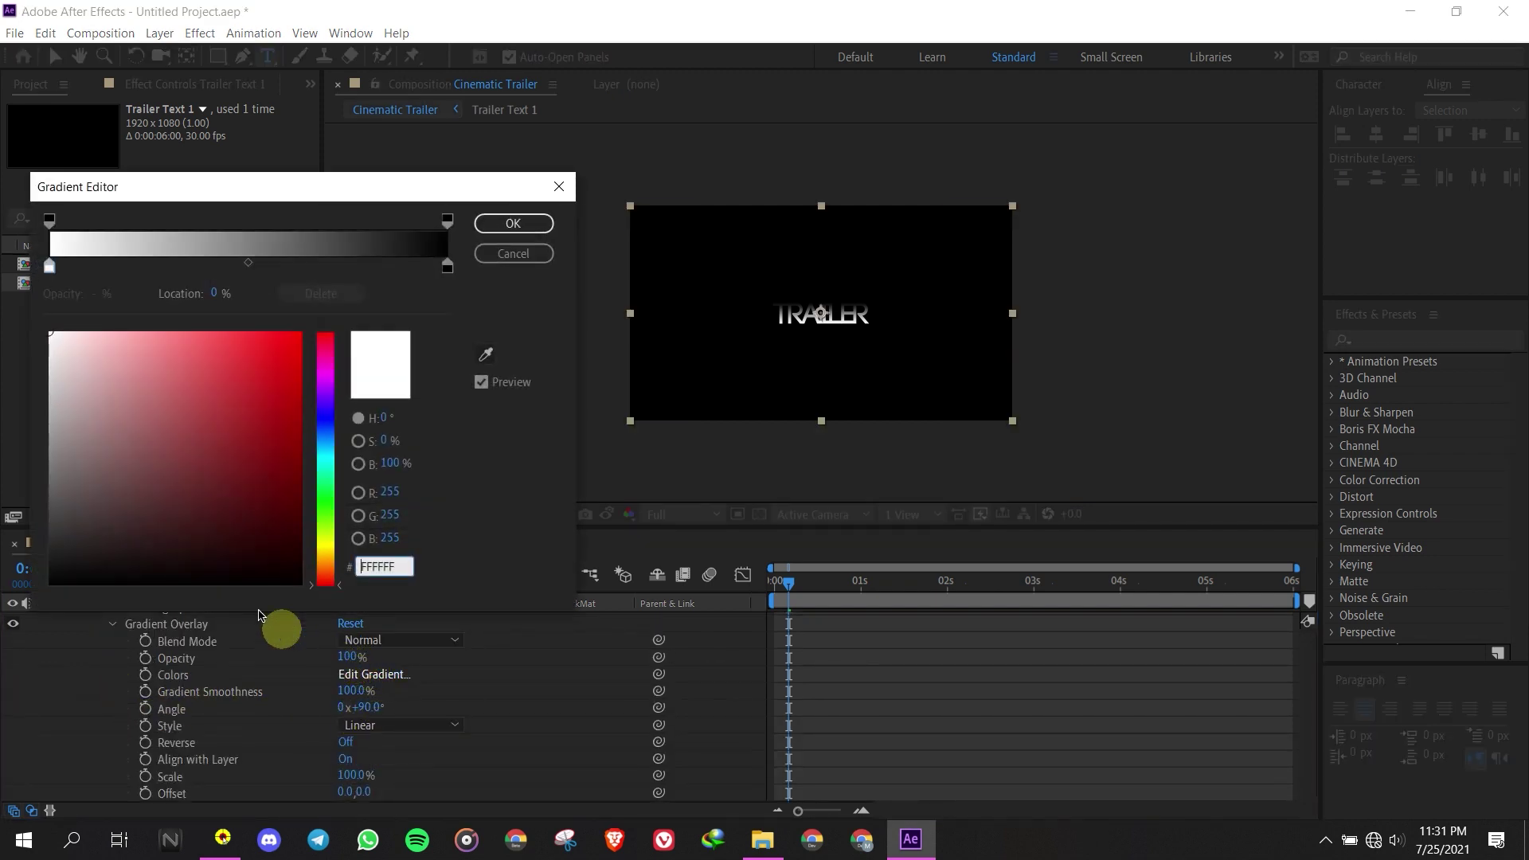
# Set the gradient to dark grey left, a white stop near 28%, and grey 5C5C5C right
pyautogui.click(49, 269)
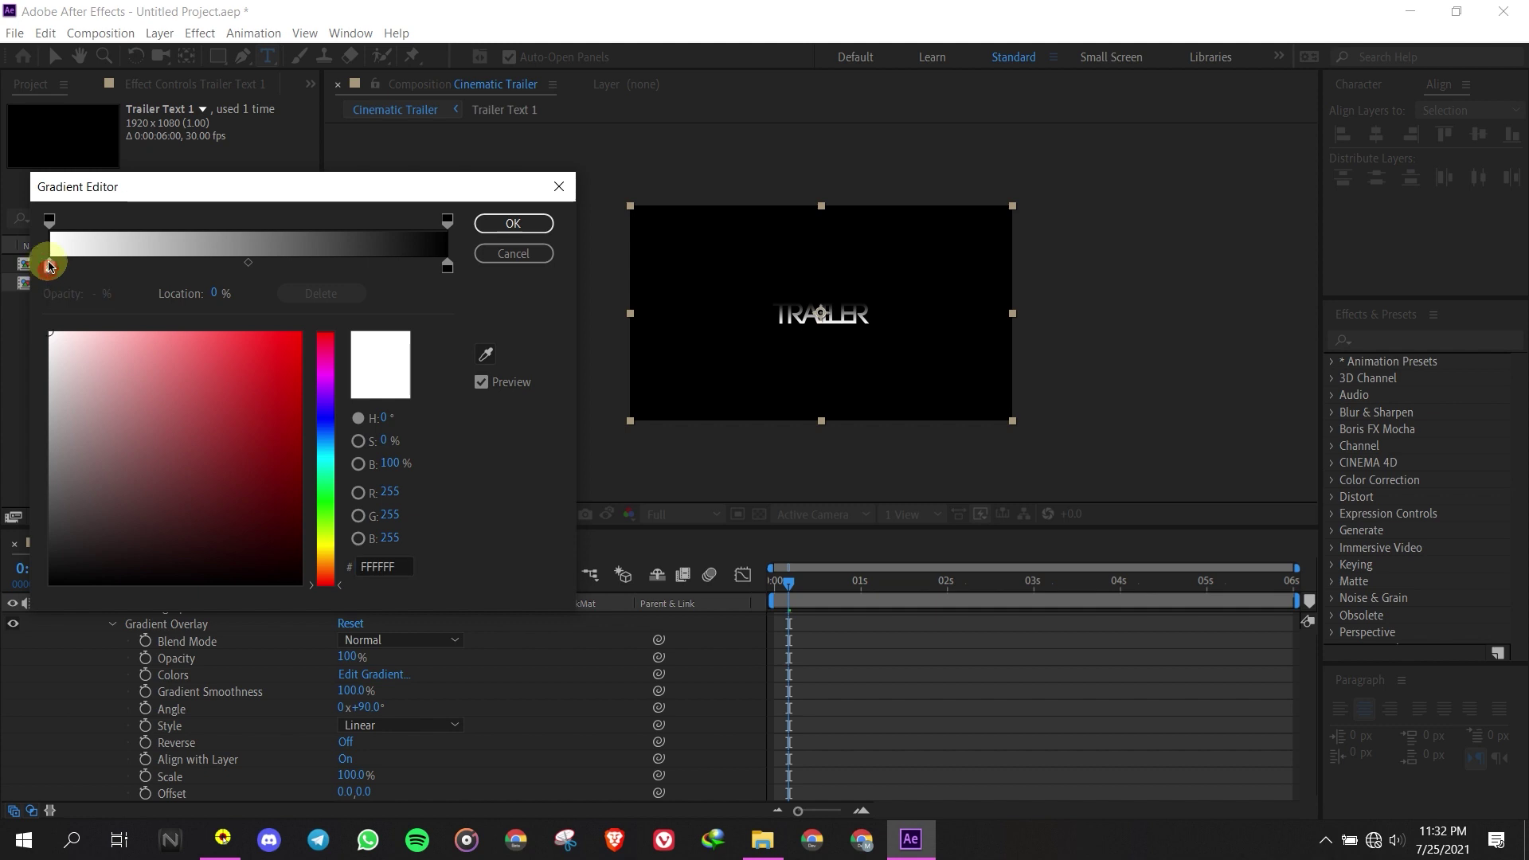
pyautogui.moveTo(79, 511); pyautogui.dragTo(42, 517)
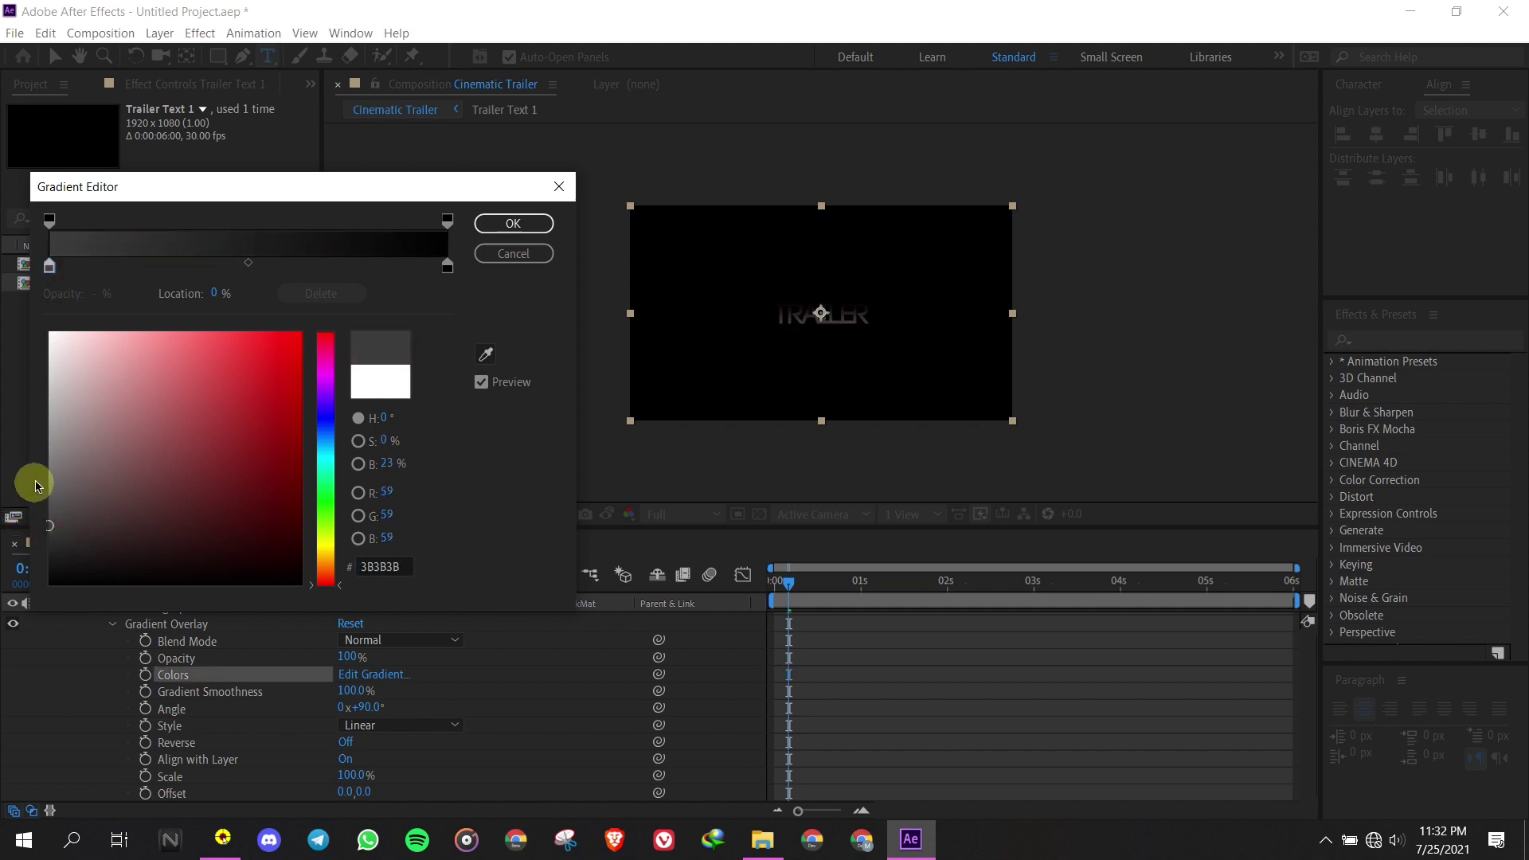
pyautogui.moveTo(33, 525)
pyautogui.mouseDown()
pyautogui.moveTo(12, 517)
pyautogui.moveTo(58, 501)
pyautogui.moveTo(40, 503)
pyautogui.mouseUp()
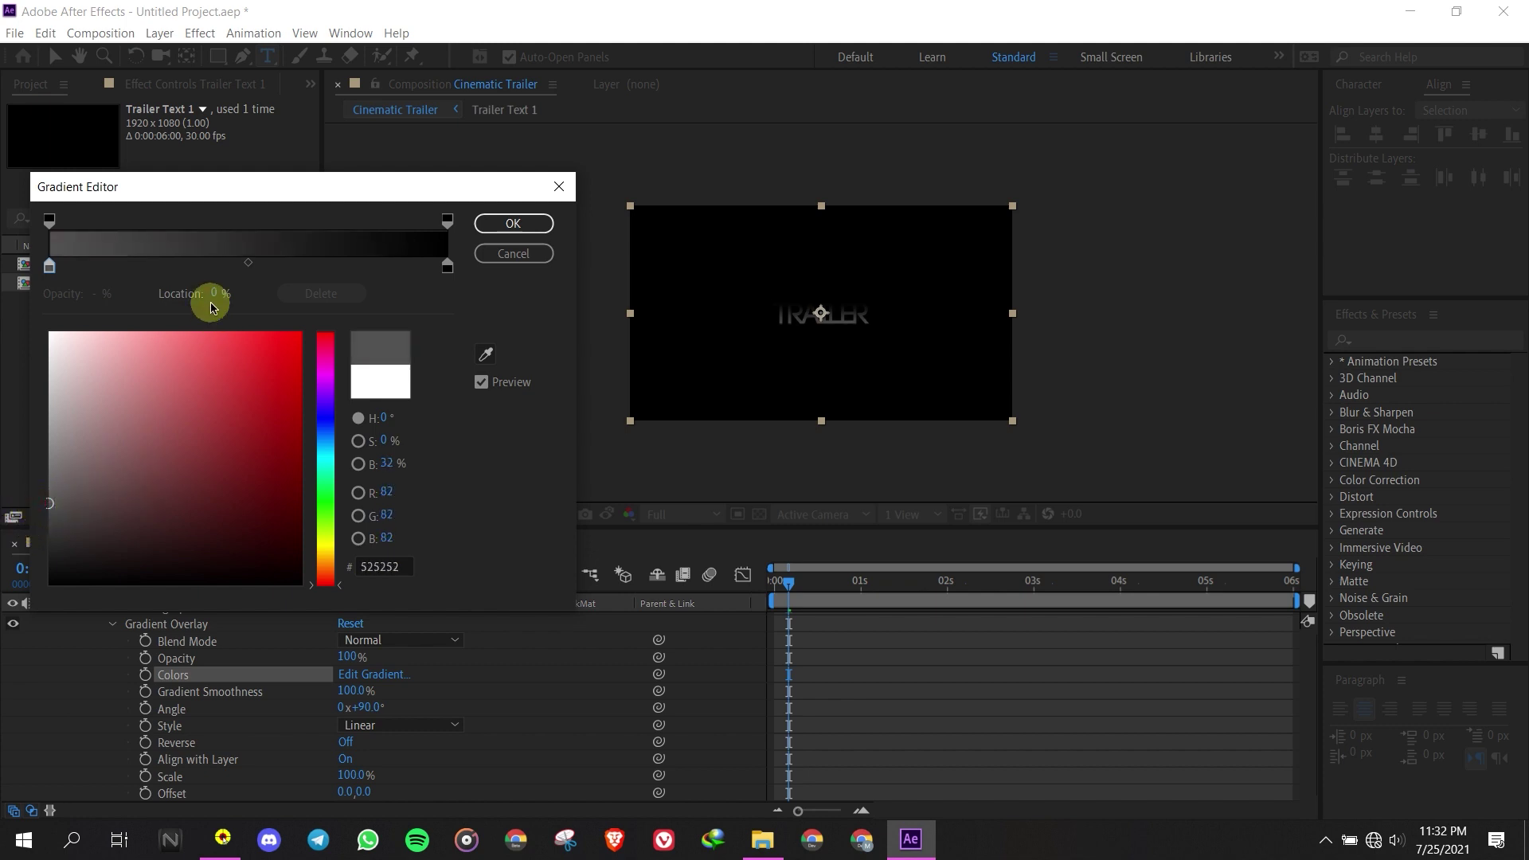
pyautogui.click(169, 267)
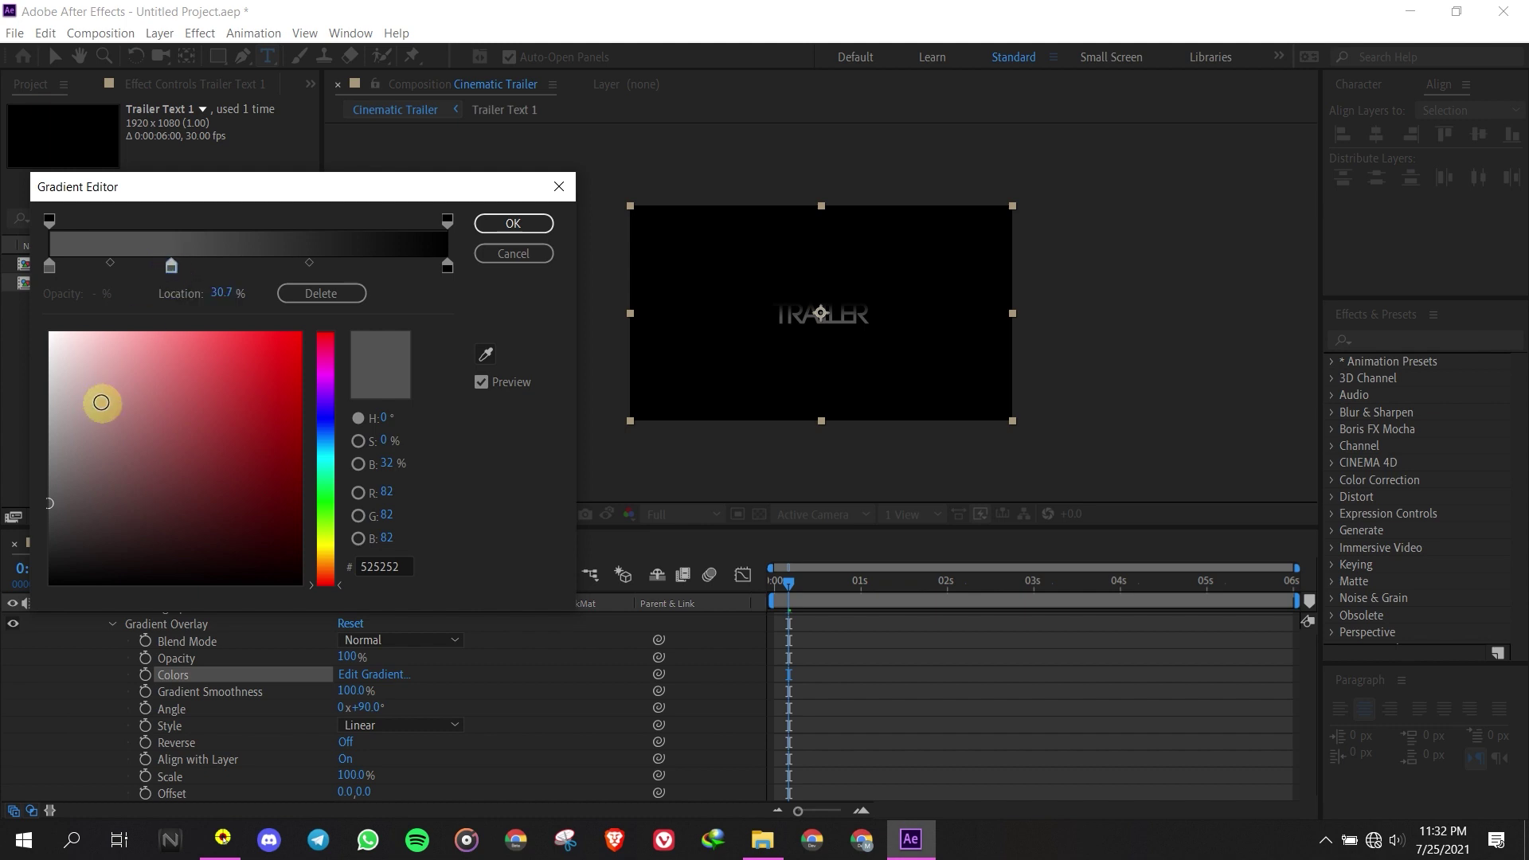
pyautogui.moveTo(101, 402); pyautogui.dragTo(3, 295)
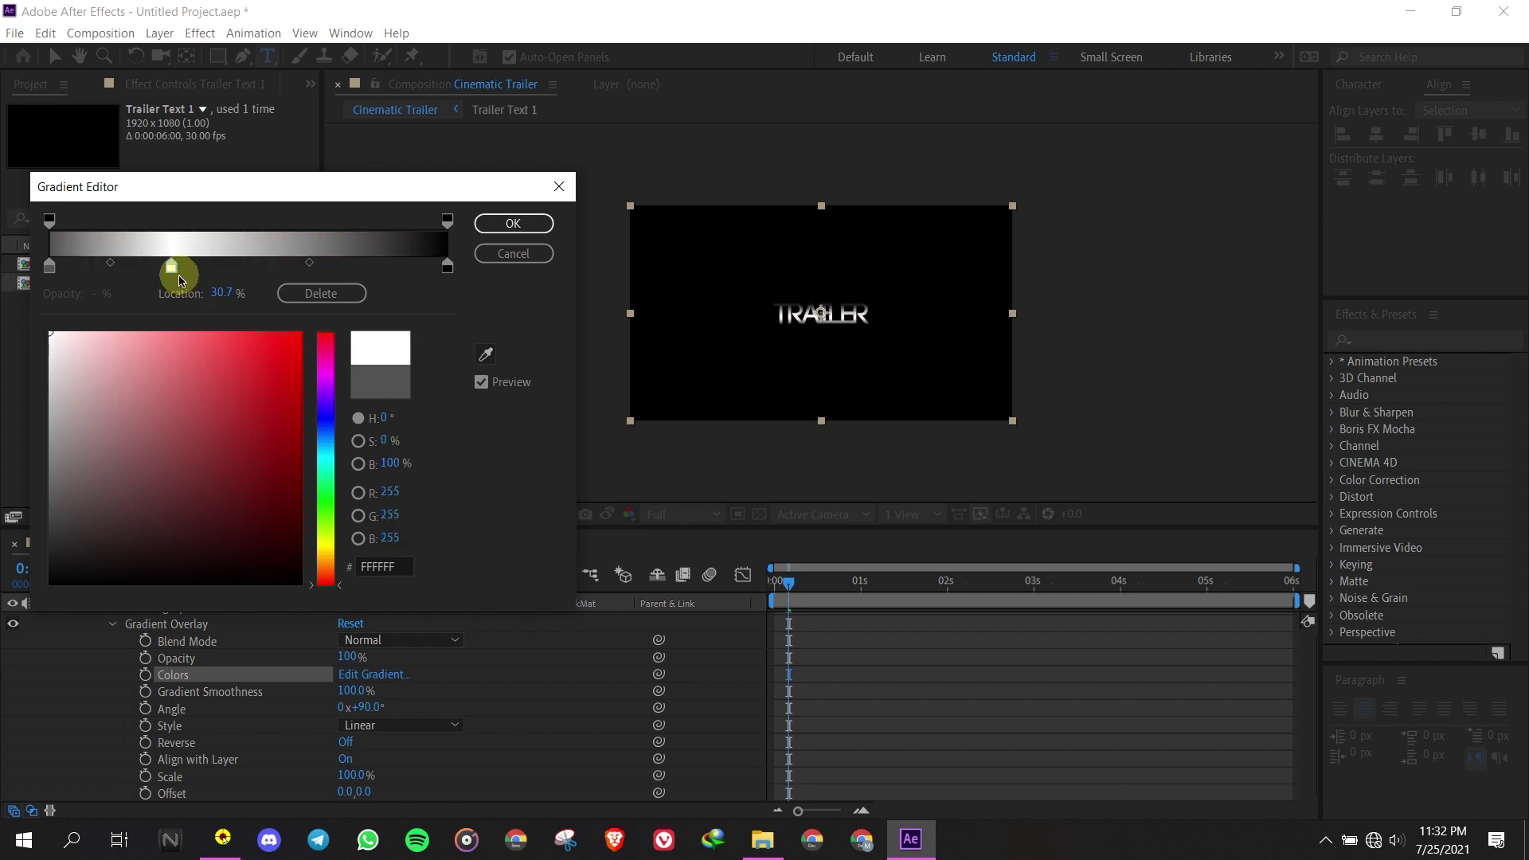
pyautogui.moveTo(172, 268); pyautogui.dragTo(162, 270)
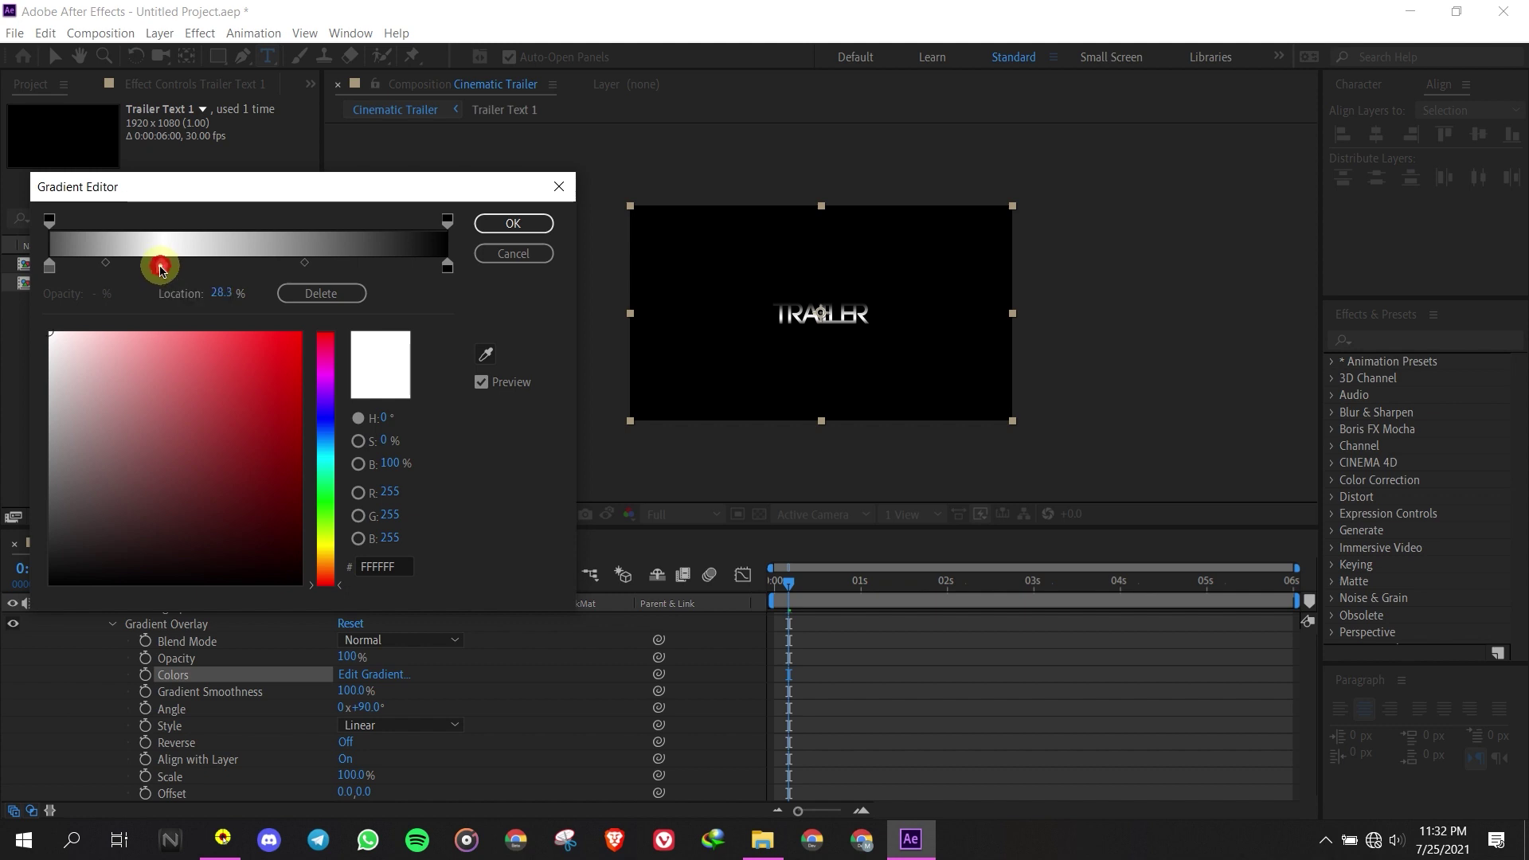
pyautogui.click(447, 266)
pyautogui.click(52, 469)
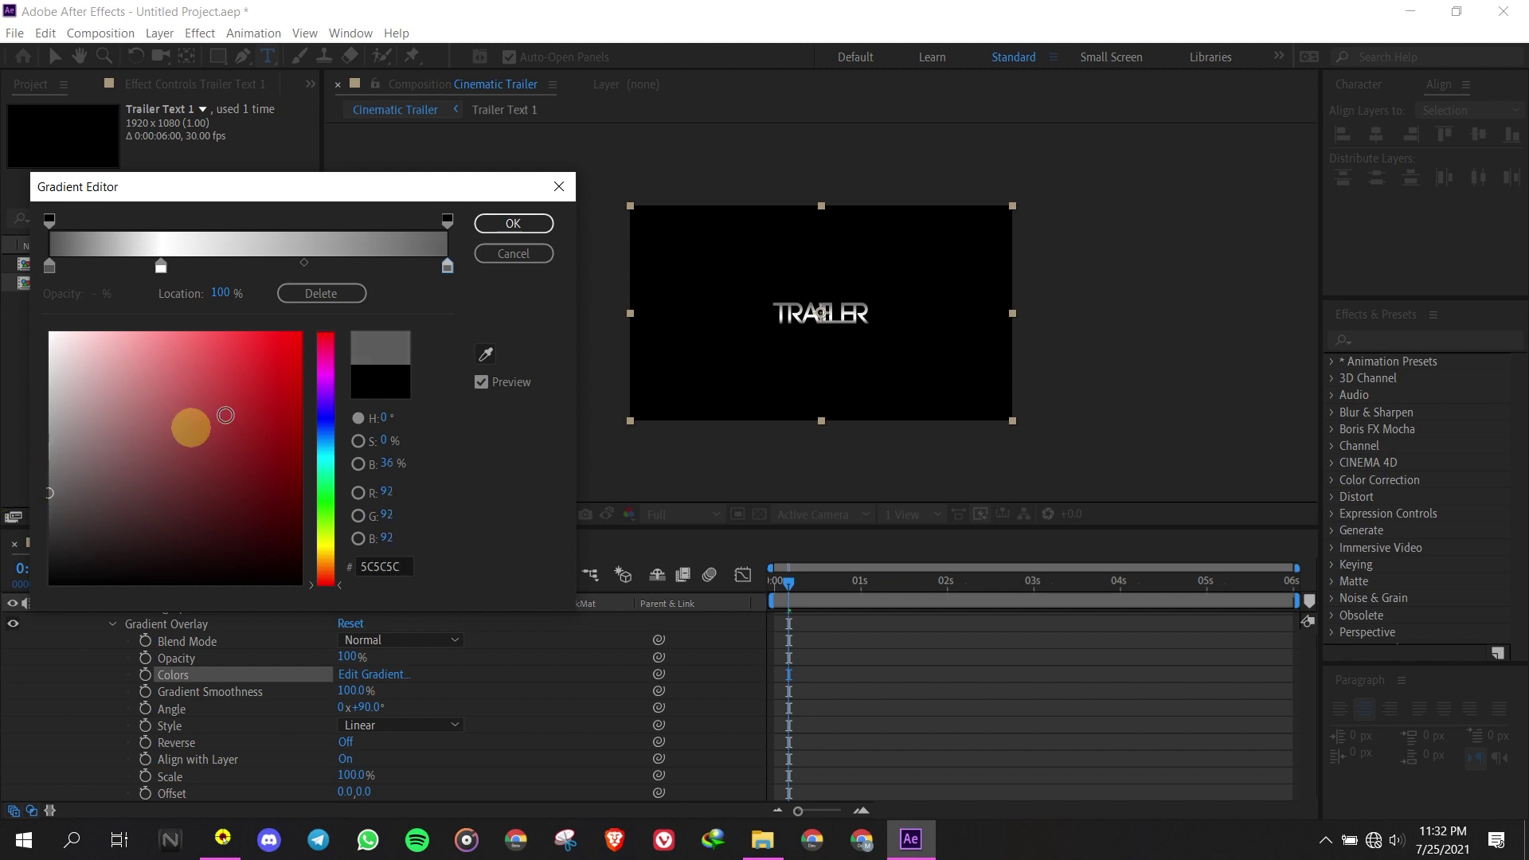
# Confirm the new gradient and duplicate the Trailer Text 1 layer with Ctrl+D
pyautogui.click(512, 223)
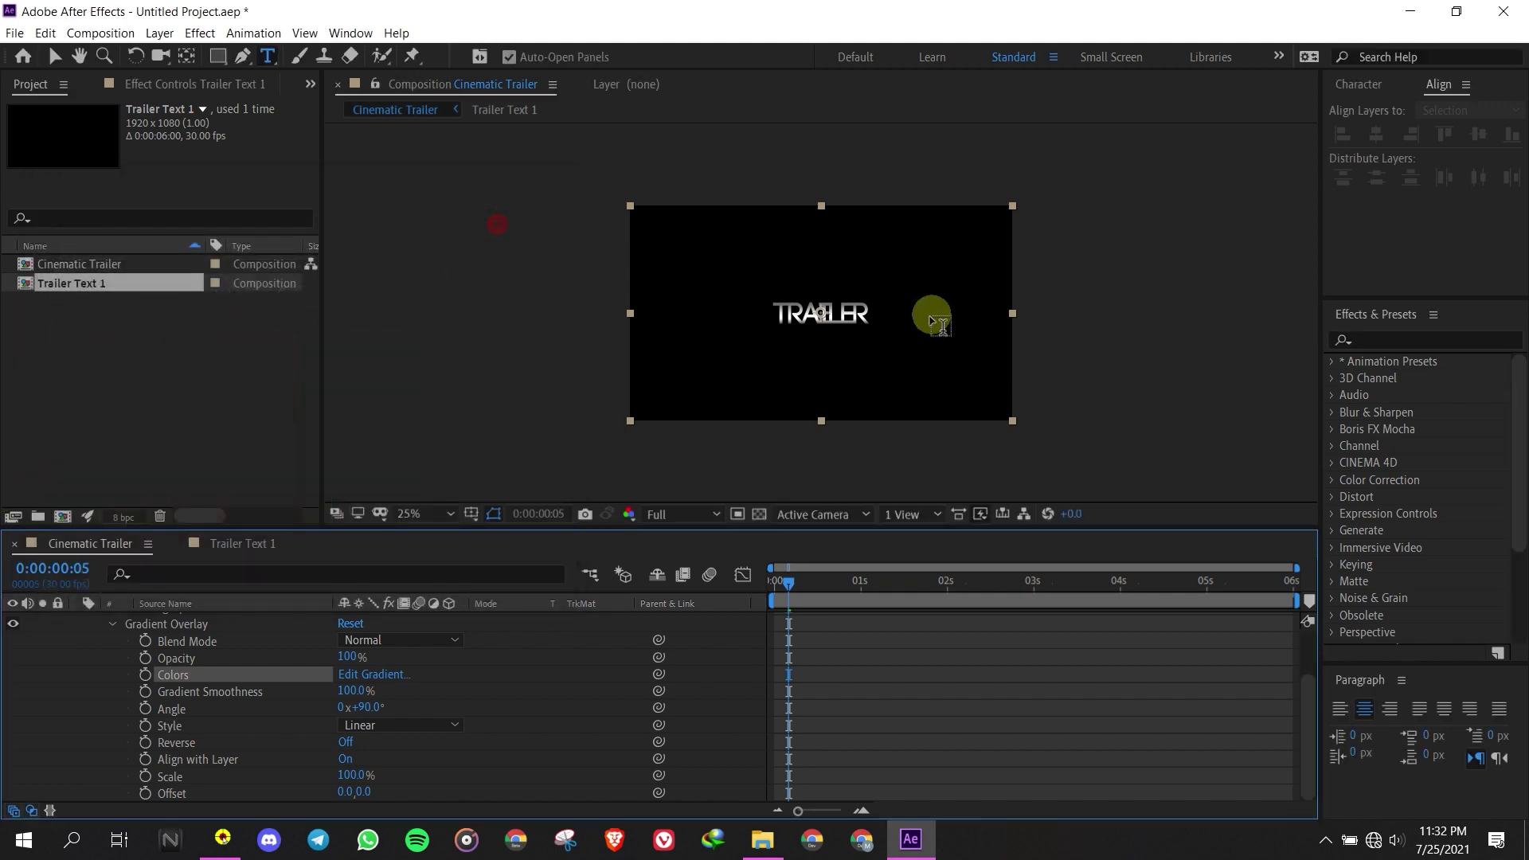
pyautogui.scroll(1, 856, 318)
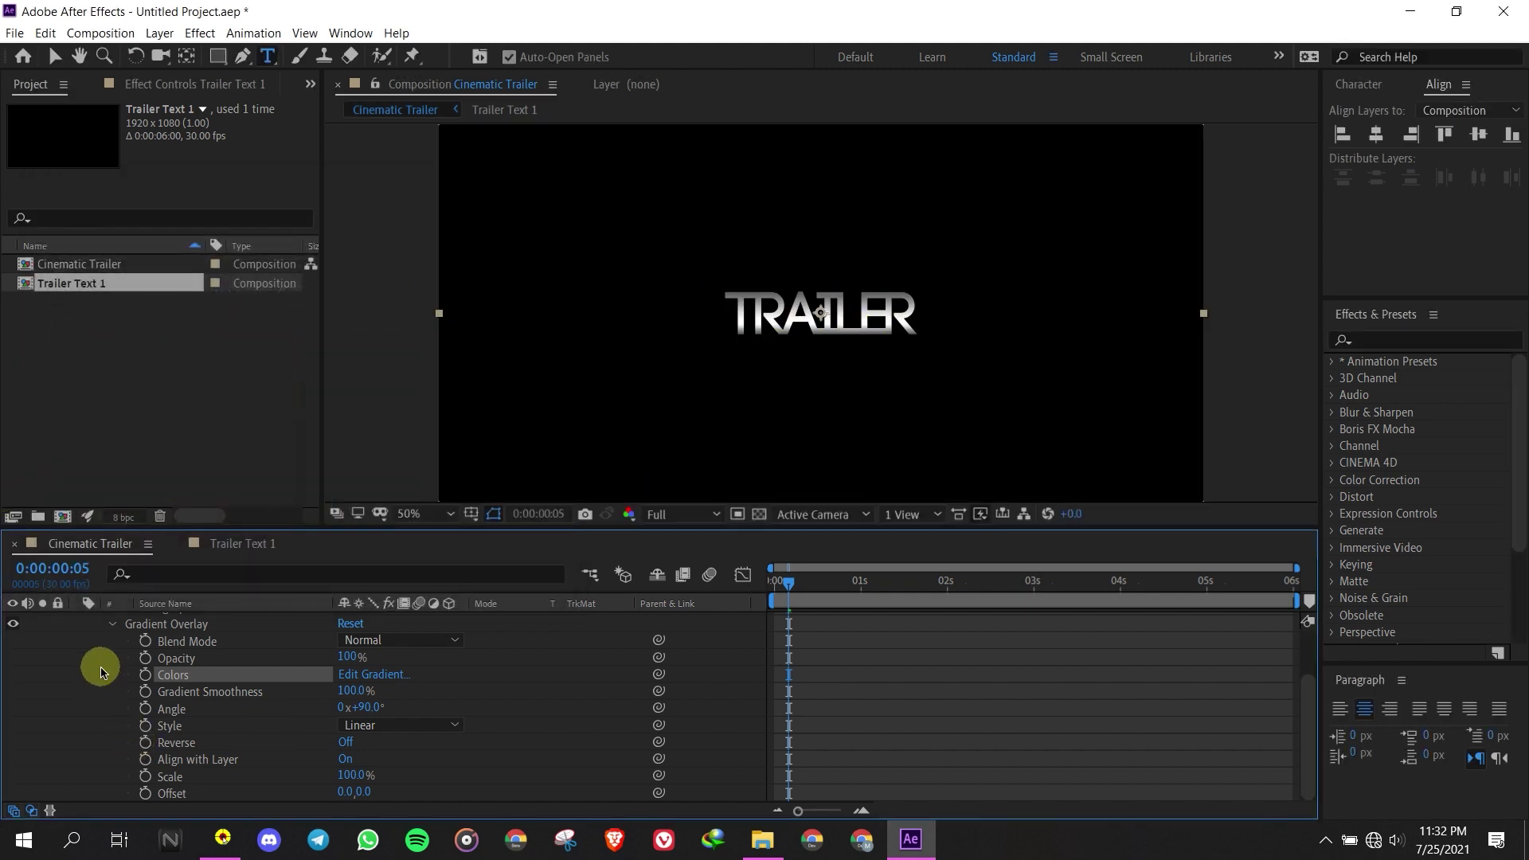
pyautogui.scroll(2, 101, 667)
pyautogui.click(80, 622)
pyautogui.click(211, 624)
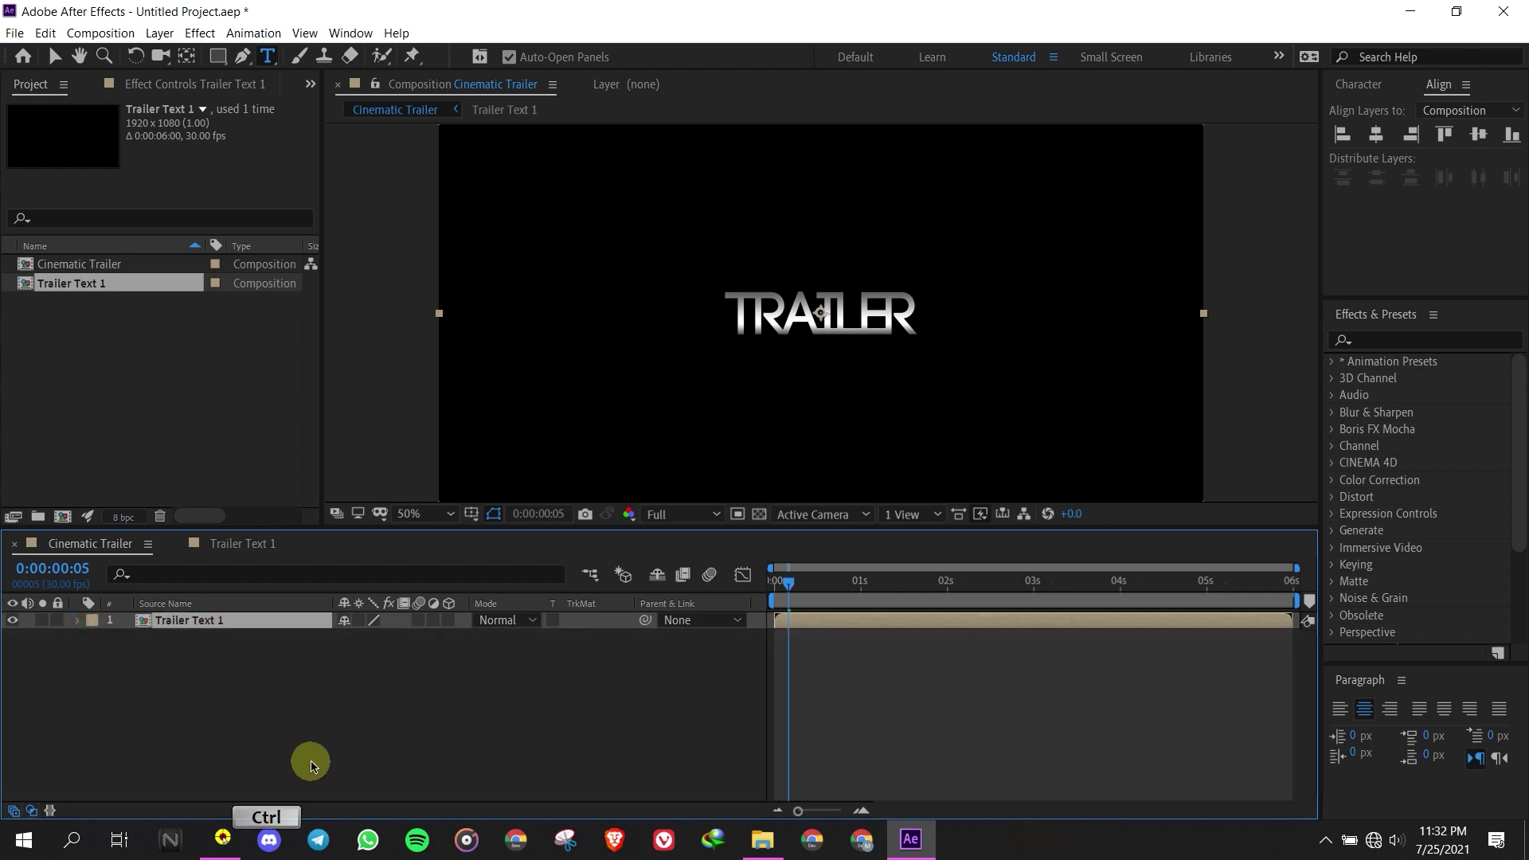
pyautogui.hotkey('ctrl', 'd')
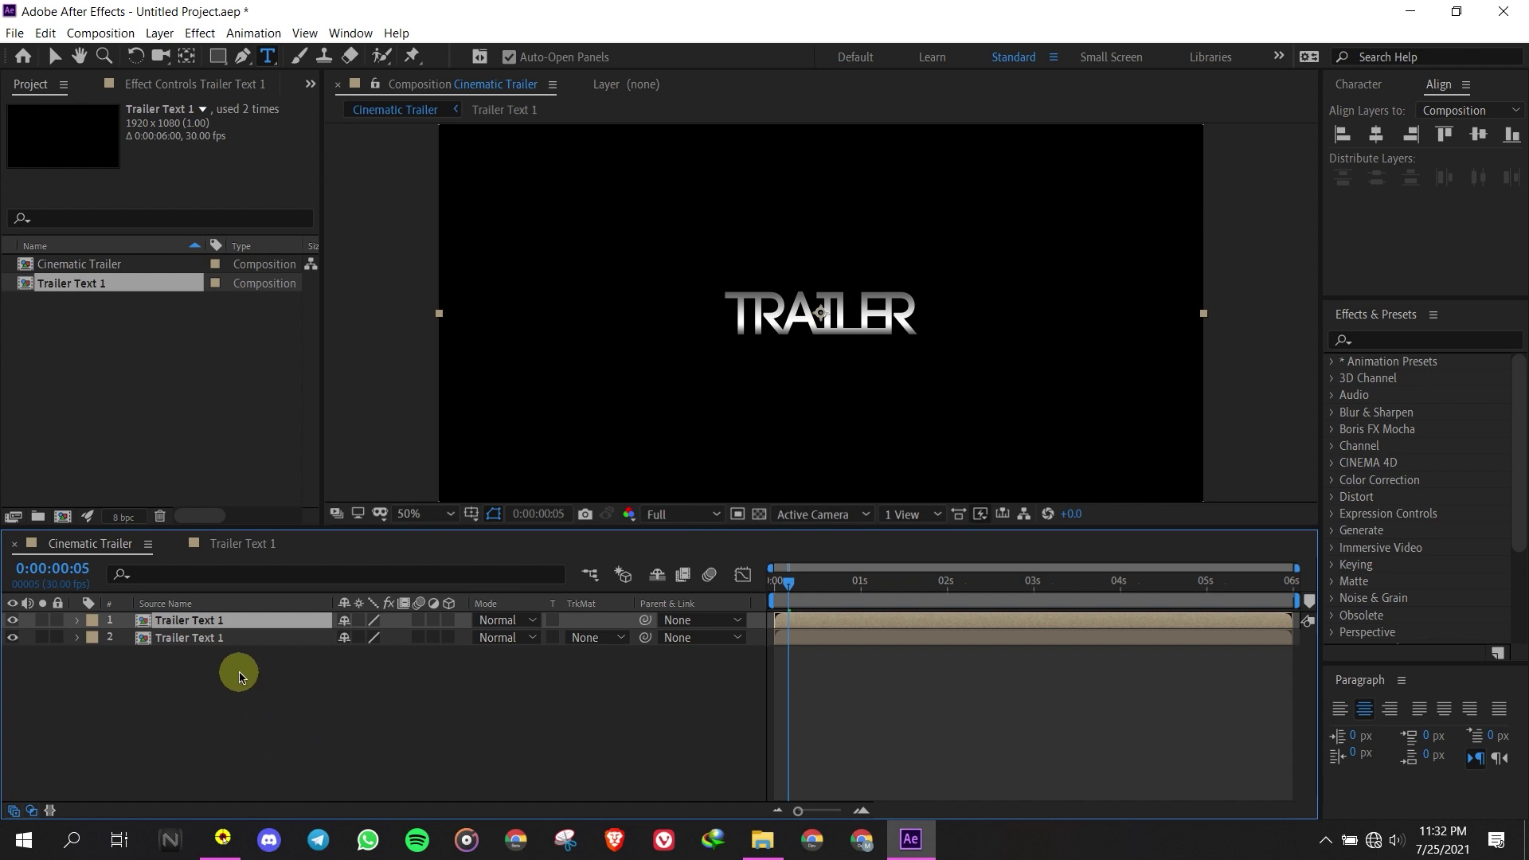
# Rename the duplicate Trailer Text 2 and move it below the original layer
pyautogui.rightClick(217, 626)
pyautogui.click(255, 610)
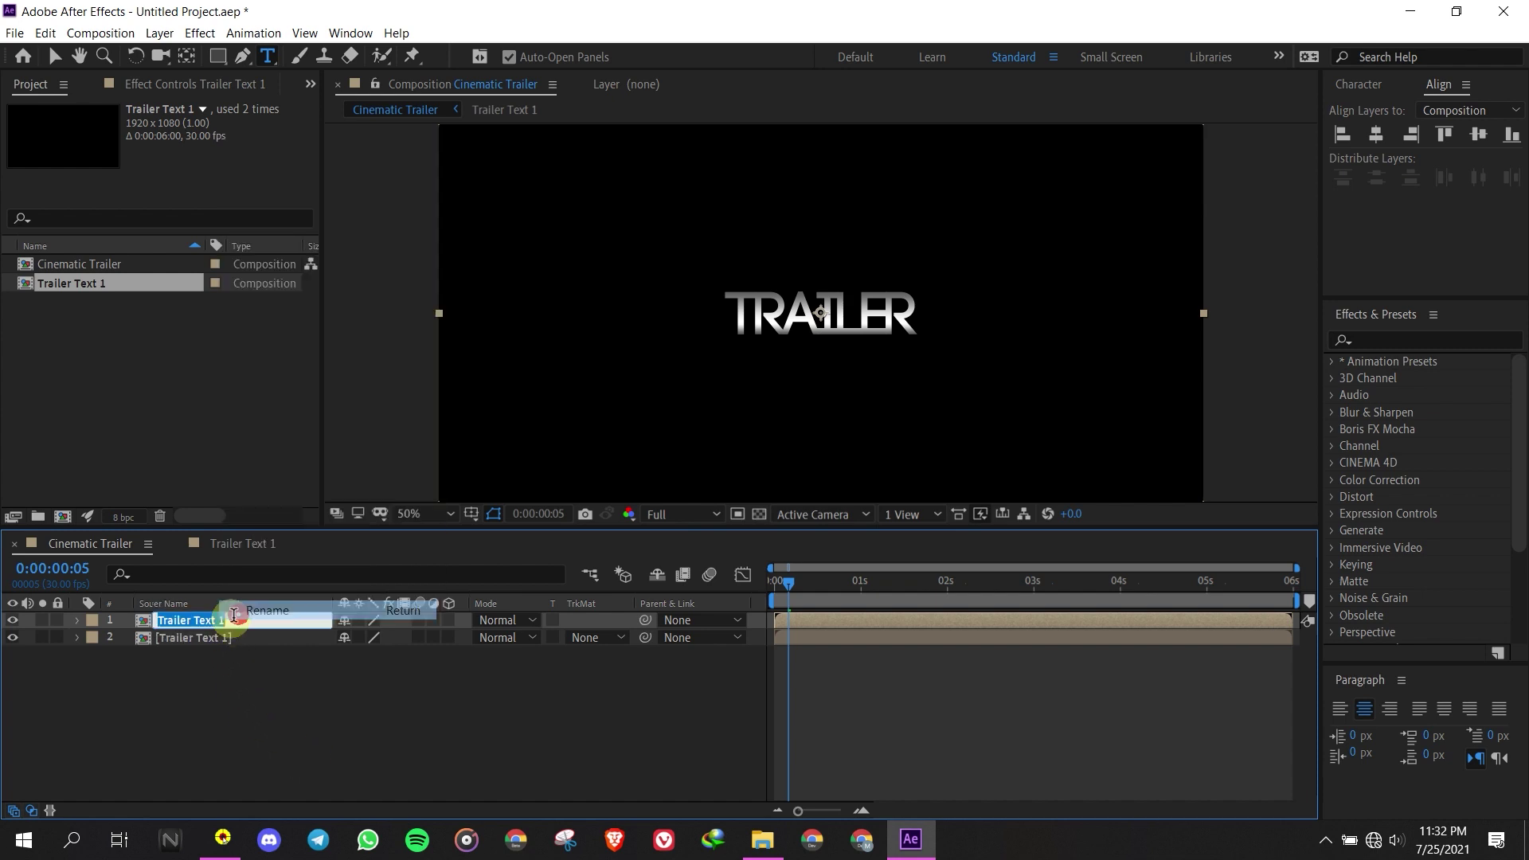
pyautogui.click(228, 619)
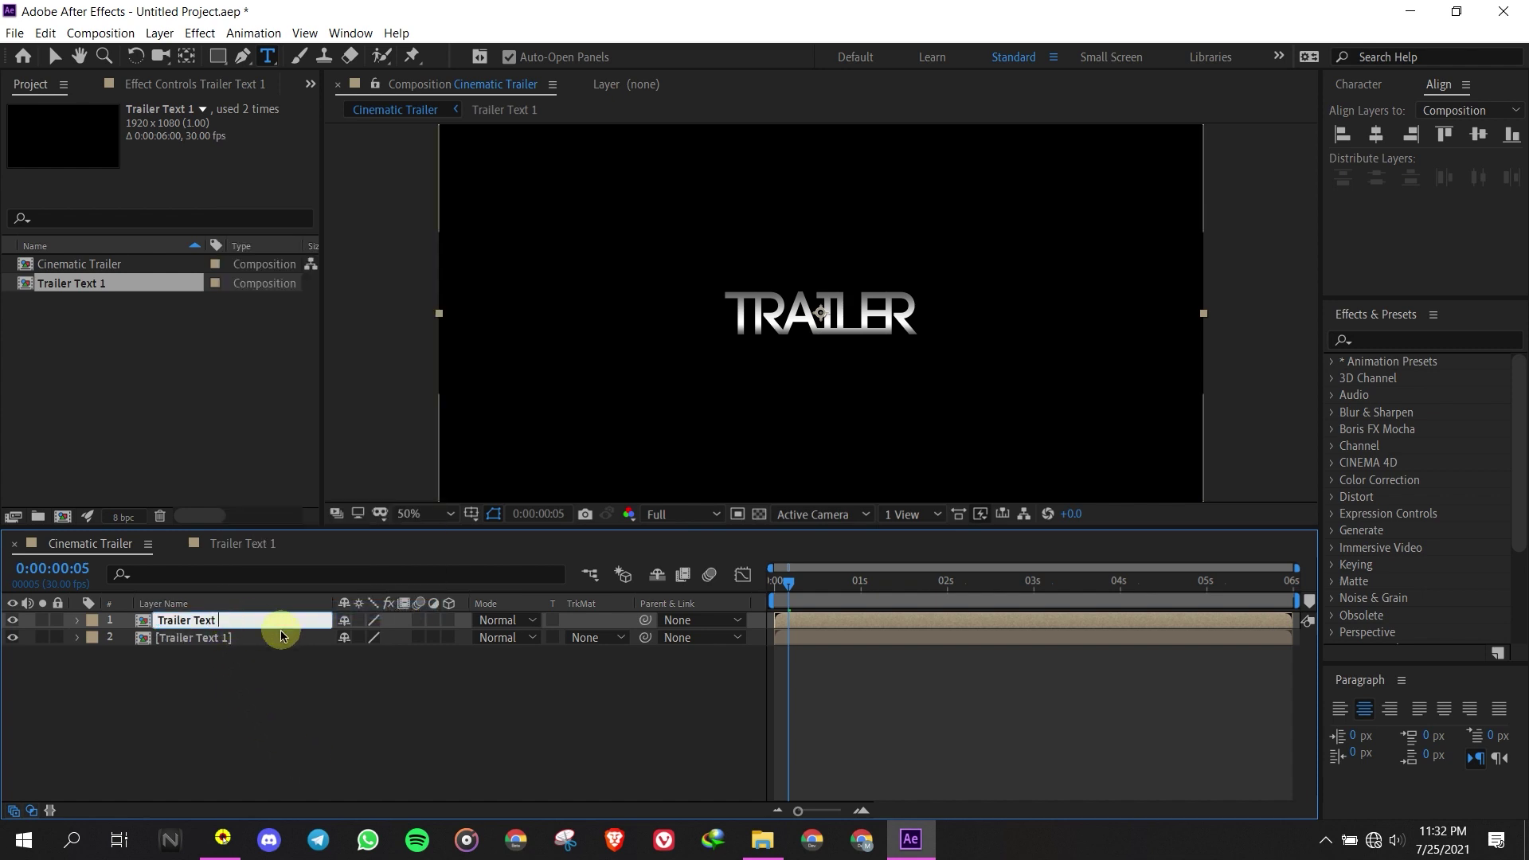
pyautogui.write('2')
pyautogui.click(256, 676)
pyautogui.moveTo(171, 625); pyautogui.dragTo(194, 667)
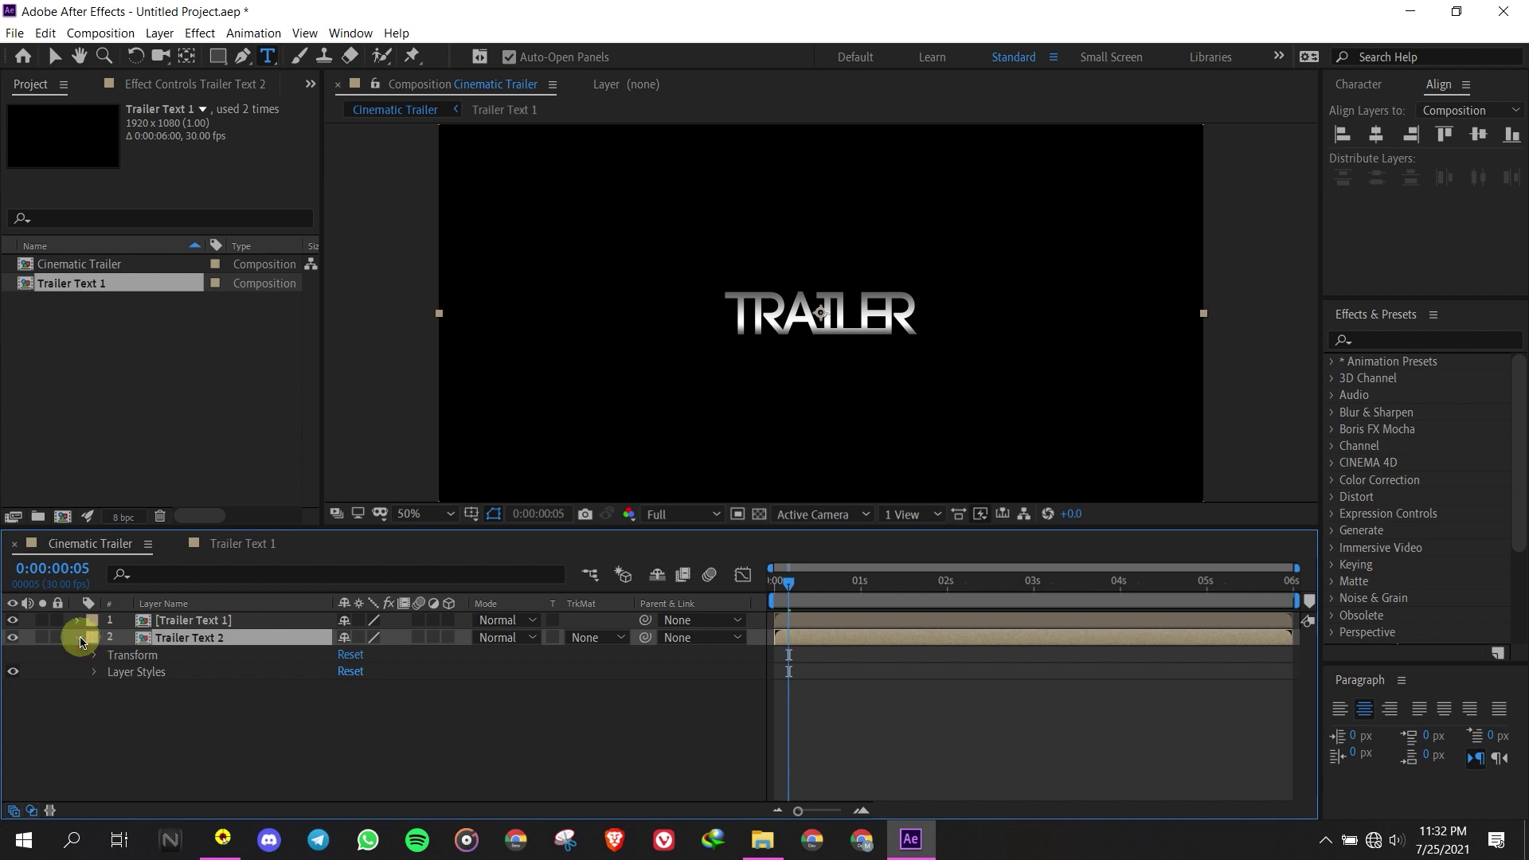
# Set Trailer Text 2's scale to 97, 100% and check it at 200% zoom
pyautogui.press('s')
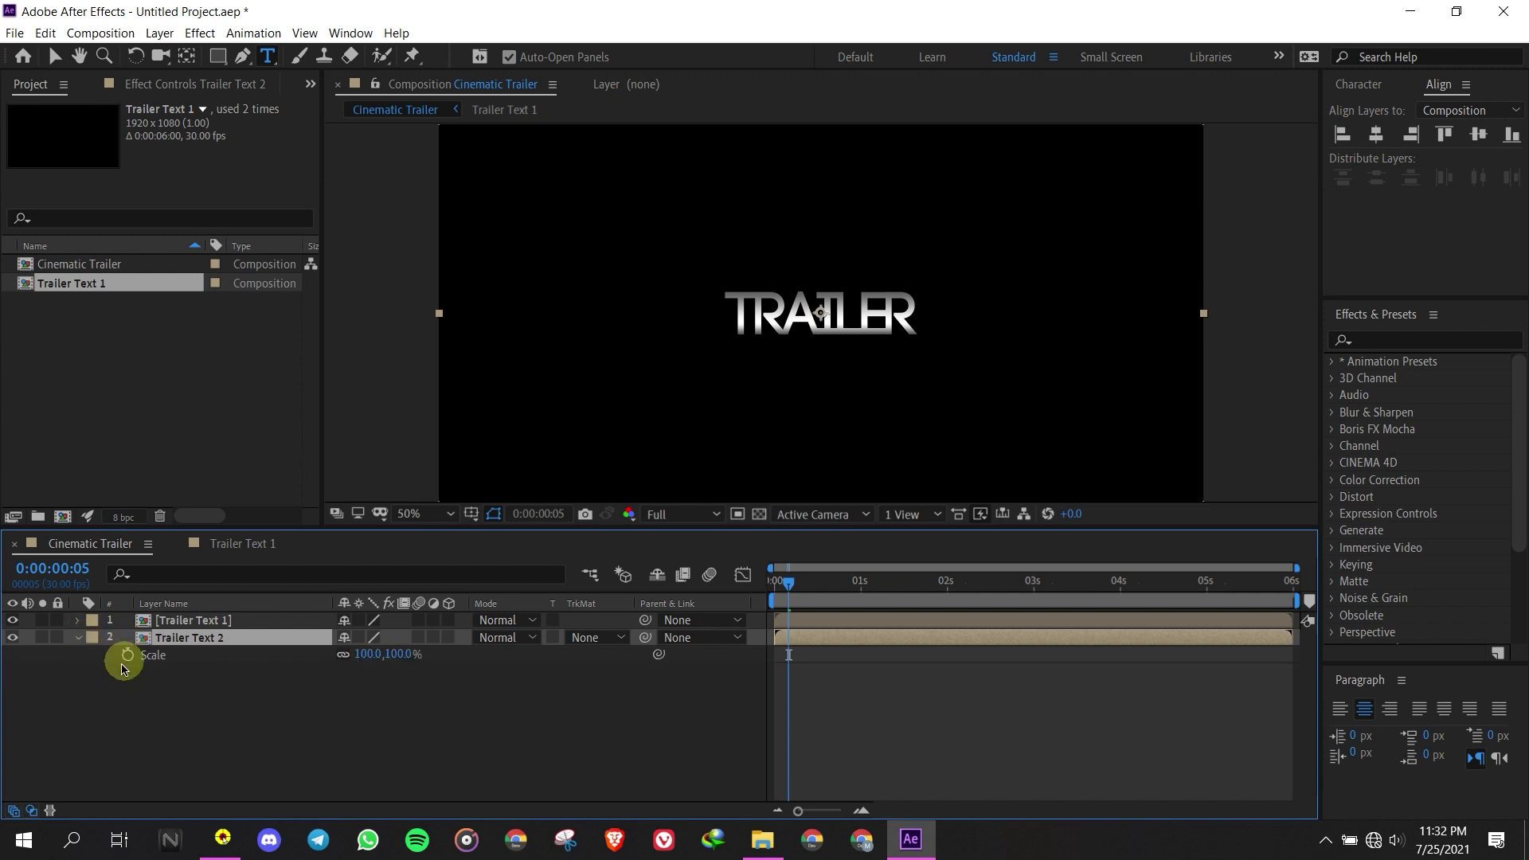
pyautogui.click(363, 653)
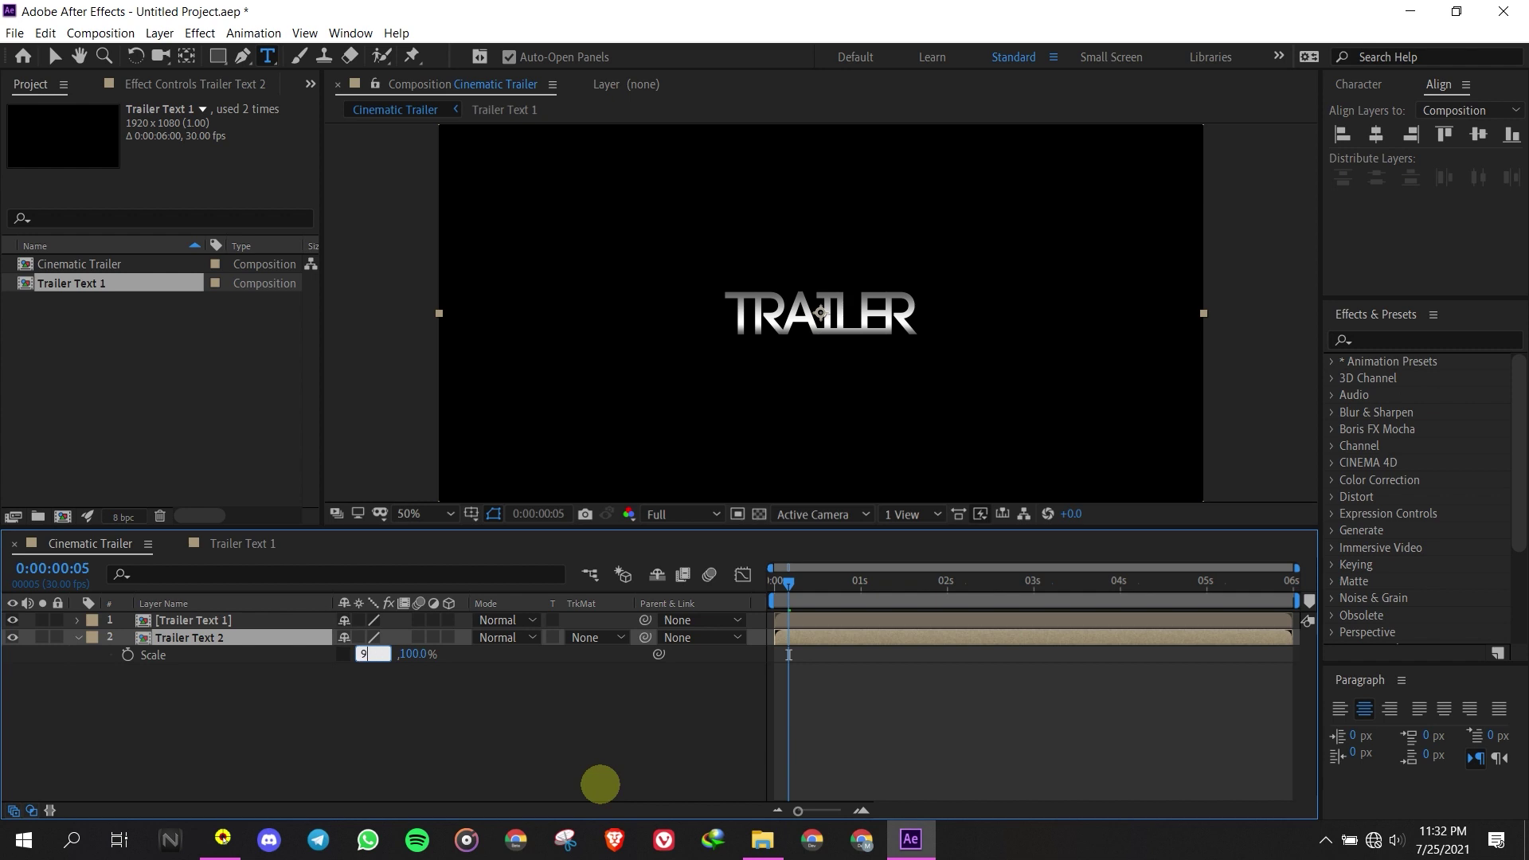
pyautogui.click(601, 752)
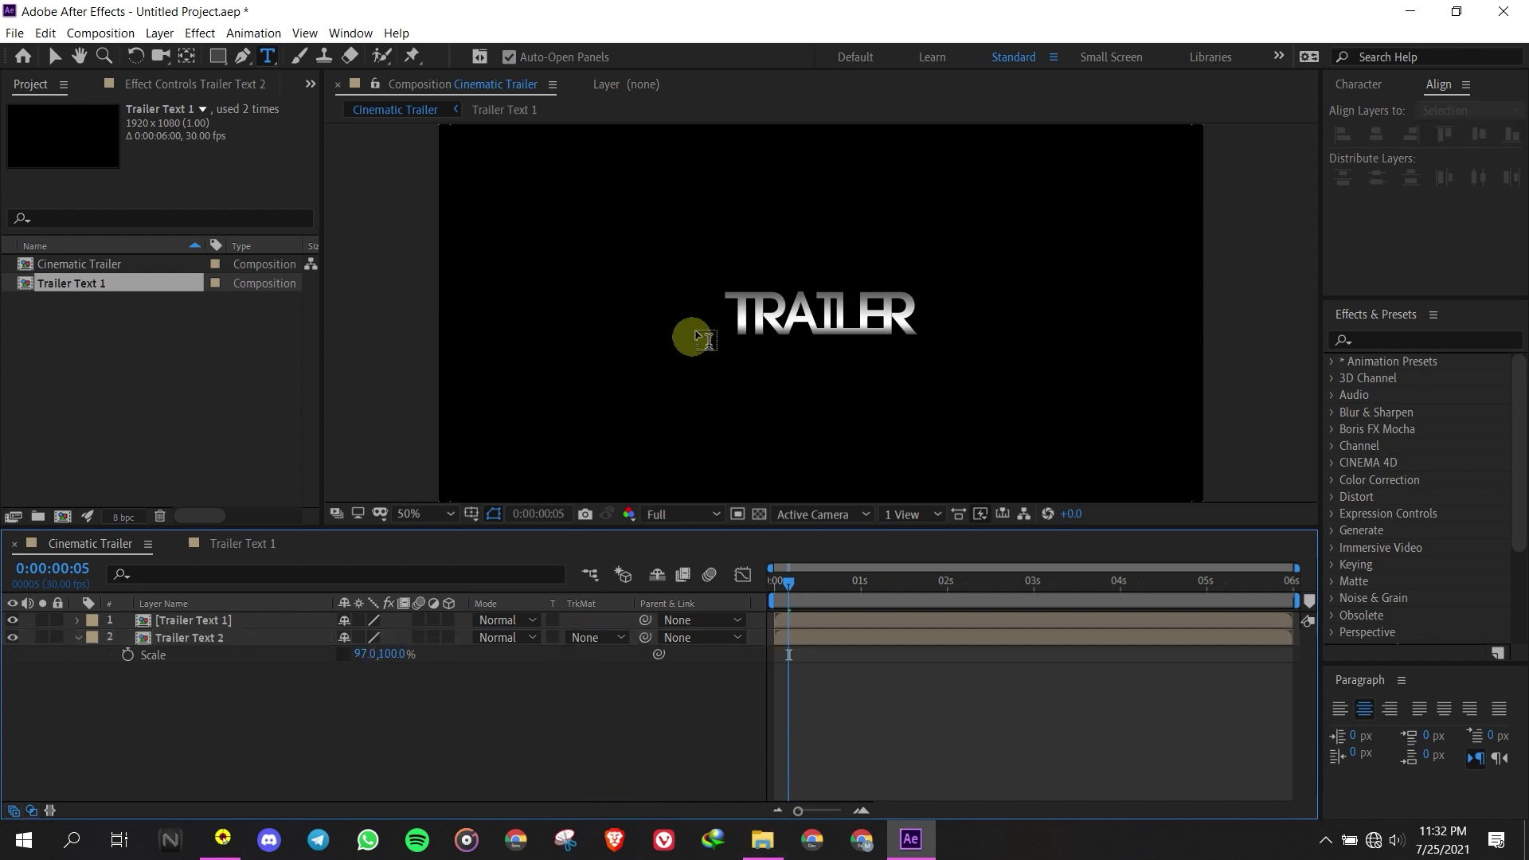
pyautogui.press('.')
pyautogui.press('.')
pyautogui.press('.')
pyautogui.press('.')
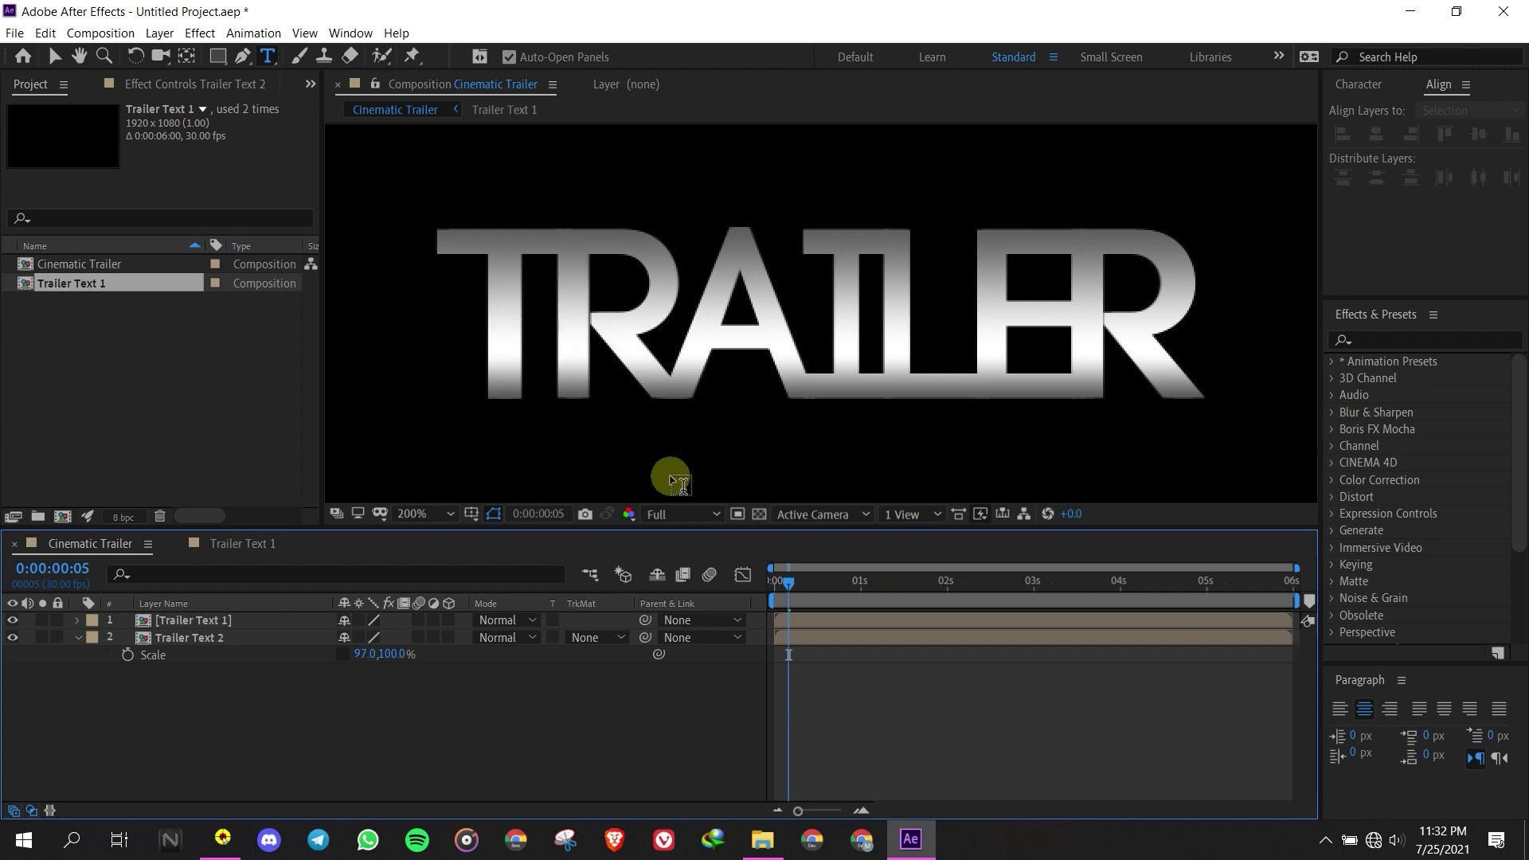
pyautogui.moveTo(872, 570); pyautogui.dragTo(882, 573)
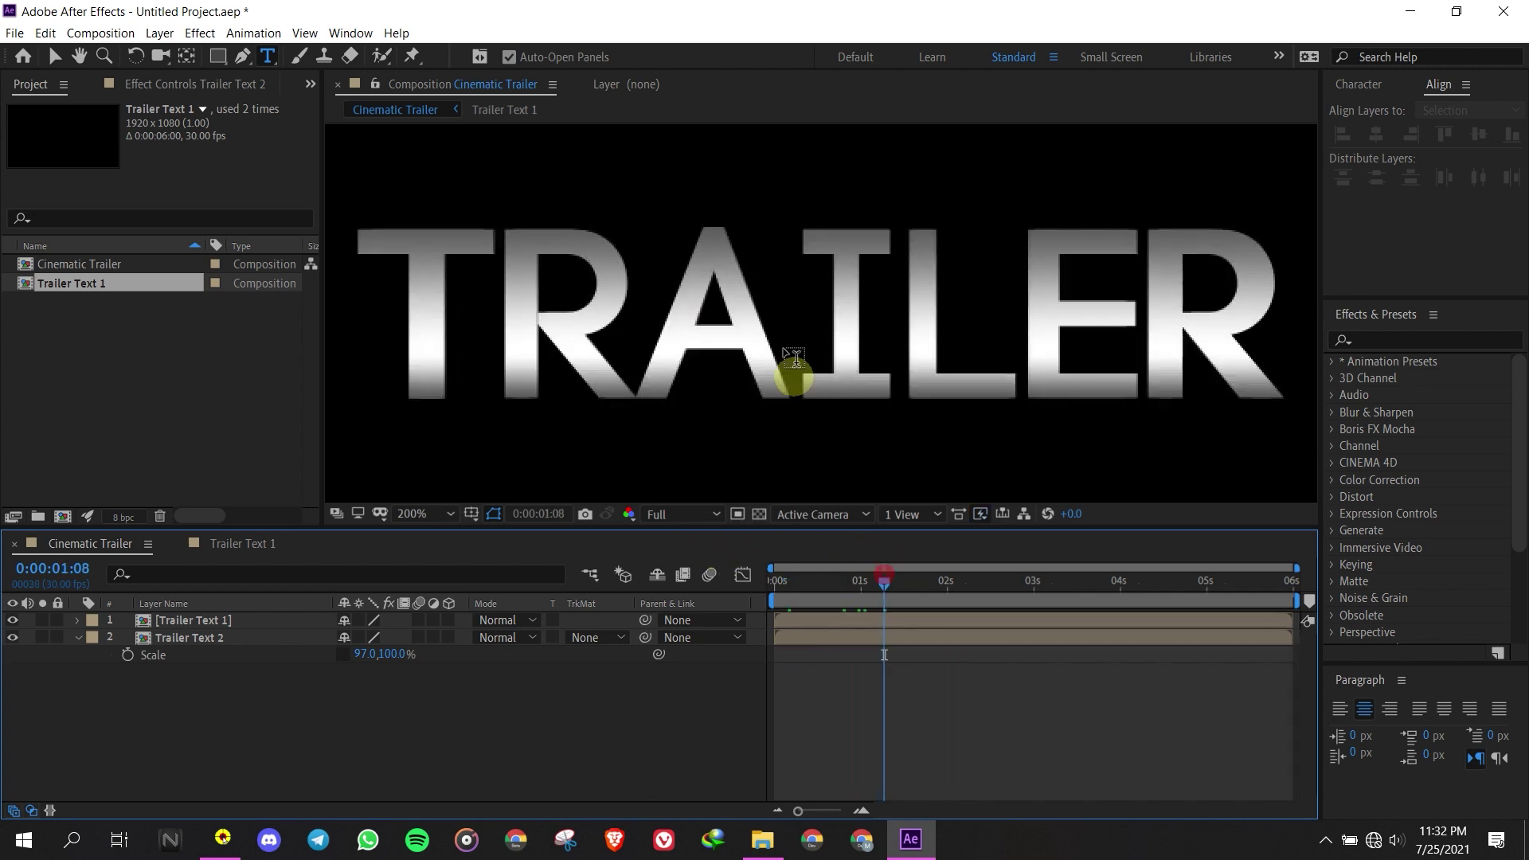
# Open the Gradient Overlay colours in Trailer Text 2's layer styles
pyautogui.click(79, 638)
pyautogui.click(159, 636)
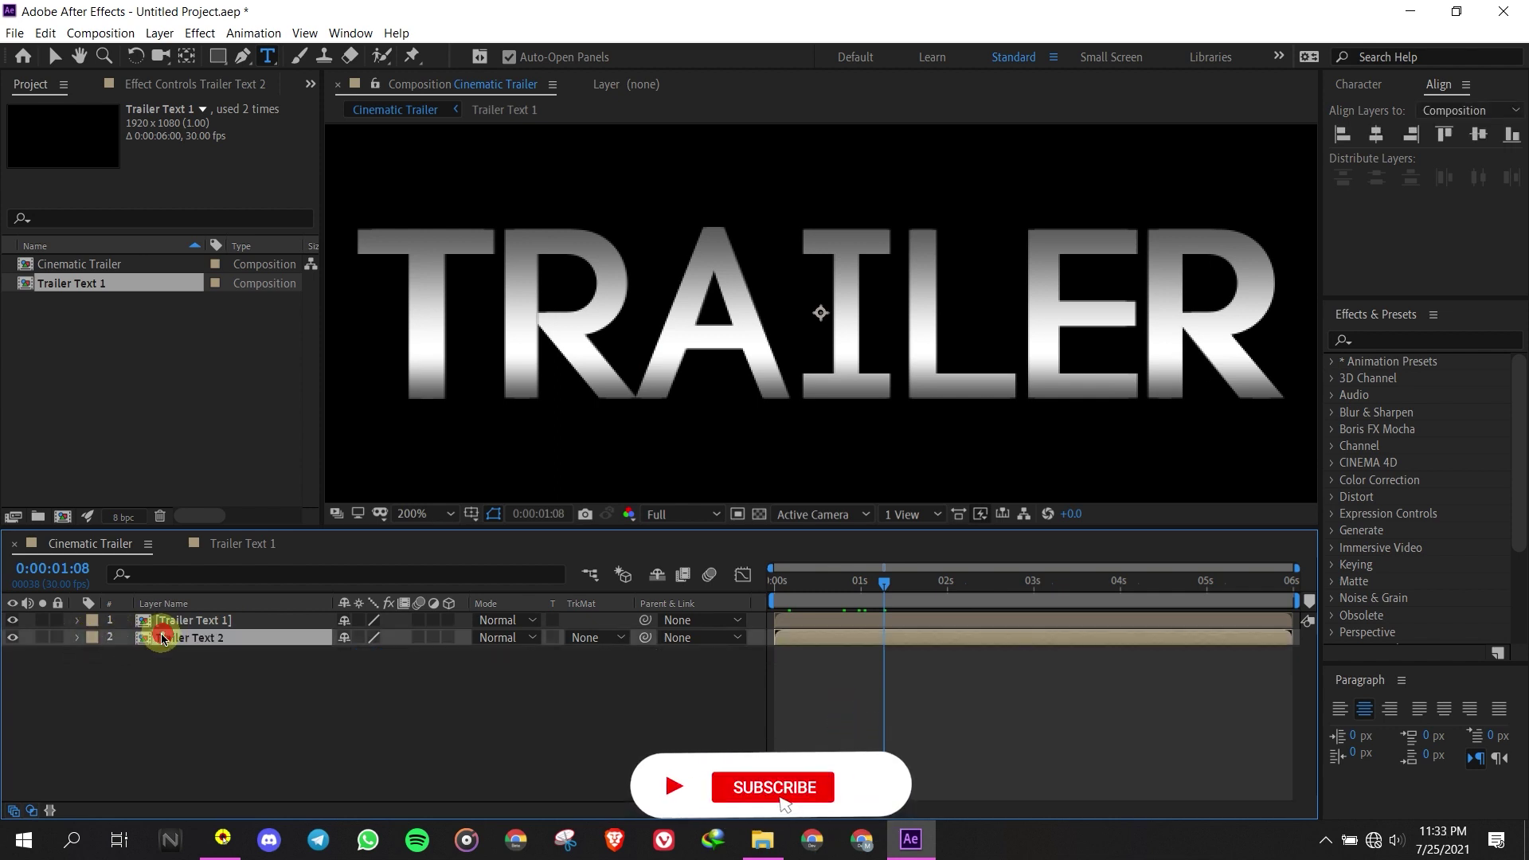
pyautogui.click(77, 638)
pyautogui.click(96, 757)
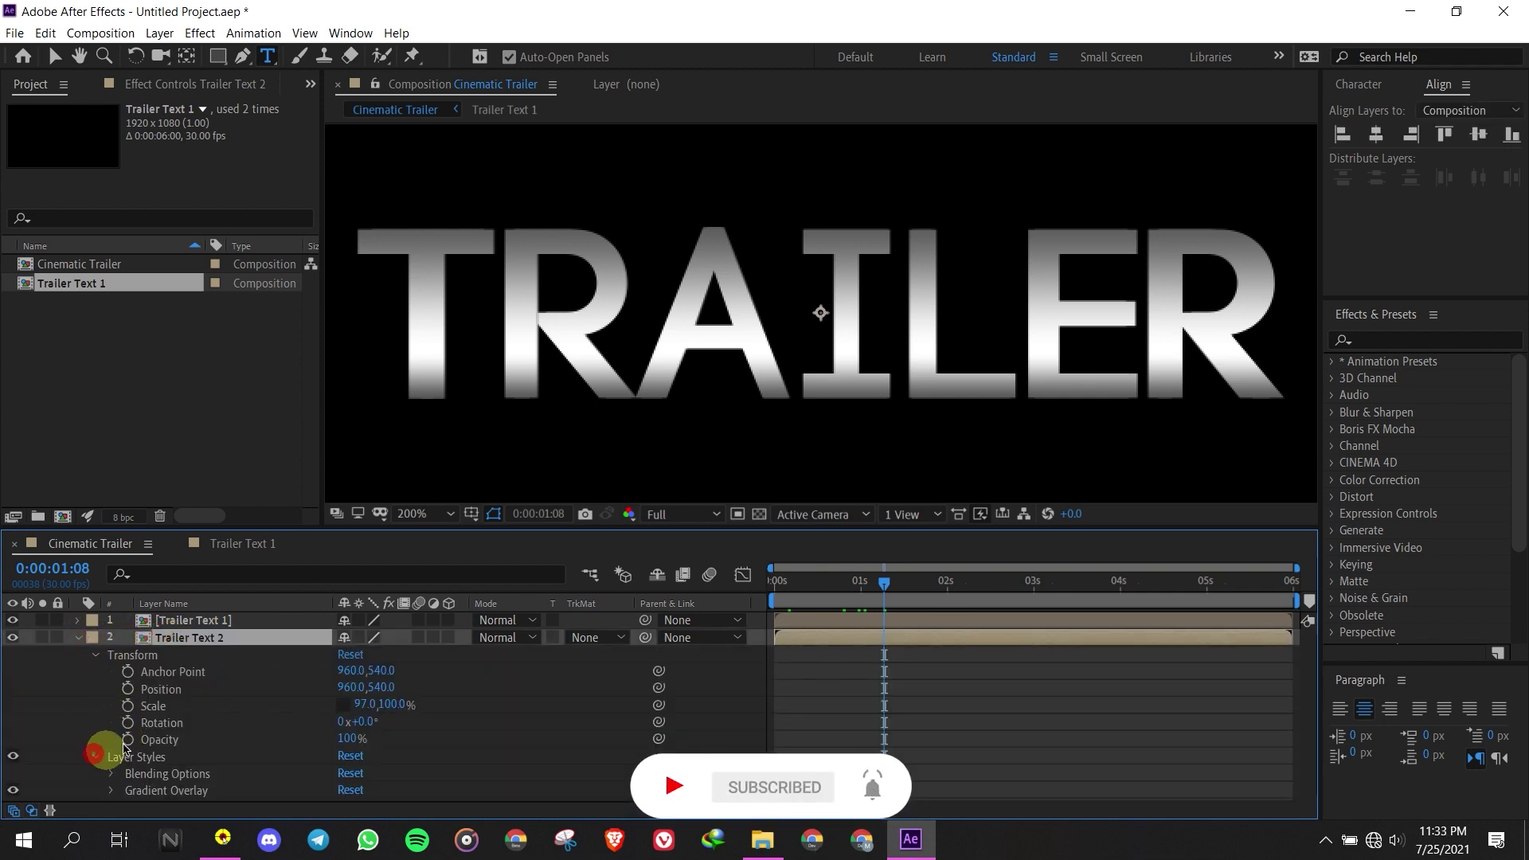
pyautogui.click(110, 790)
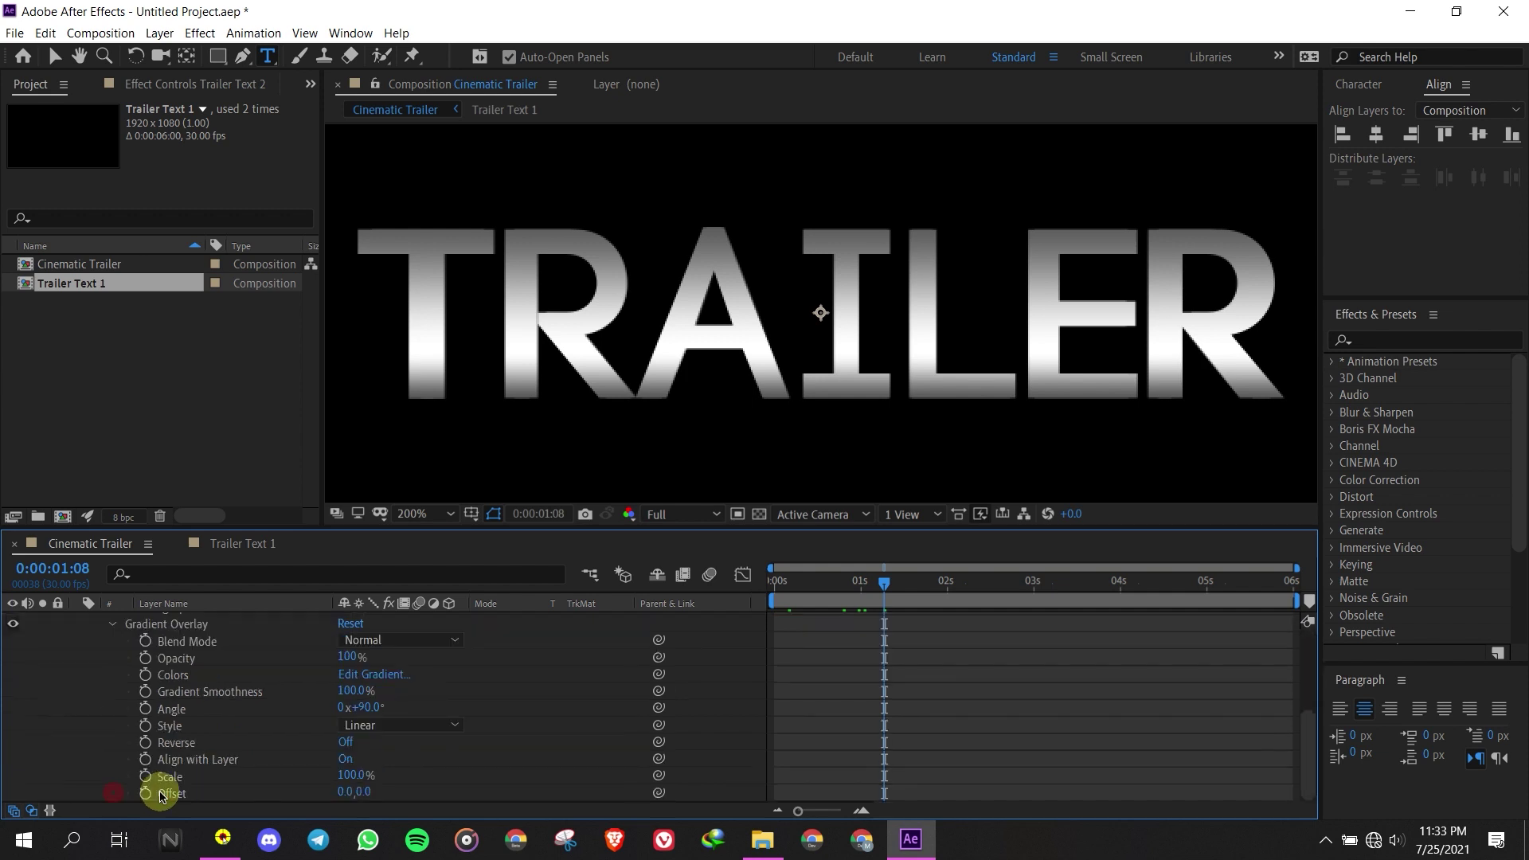
pyautogui.click(344, 673)
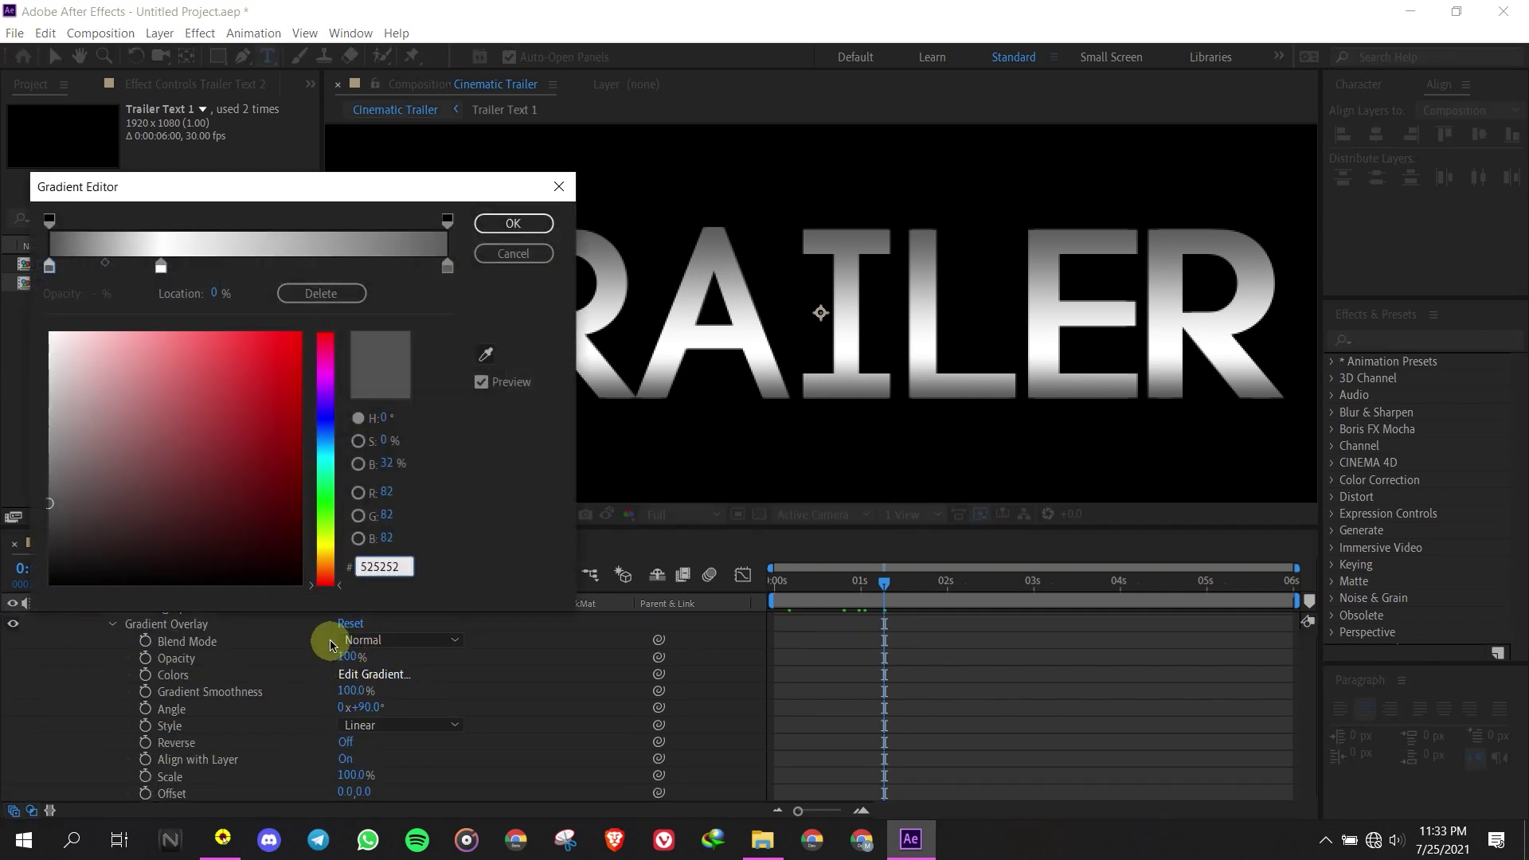
# Darken the left stop, move white to 22.3%, and add dark grey and mid grey stops
pyautogui.click(48, 266)
pyautogui.moveTo(58, 493); pyautogui.dragTo(24, 514)
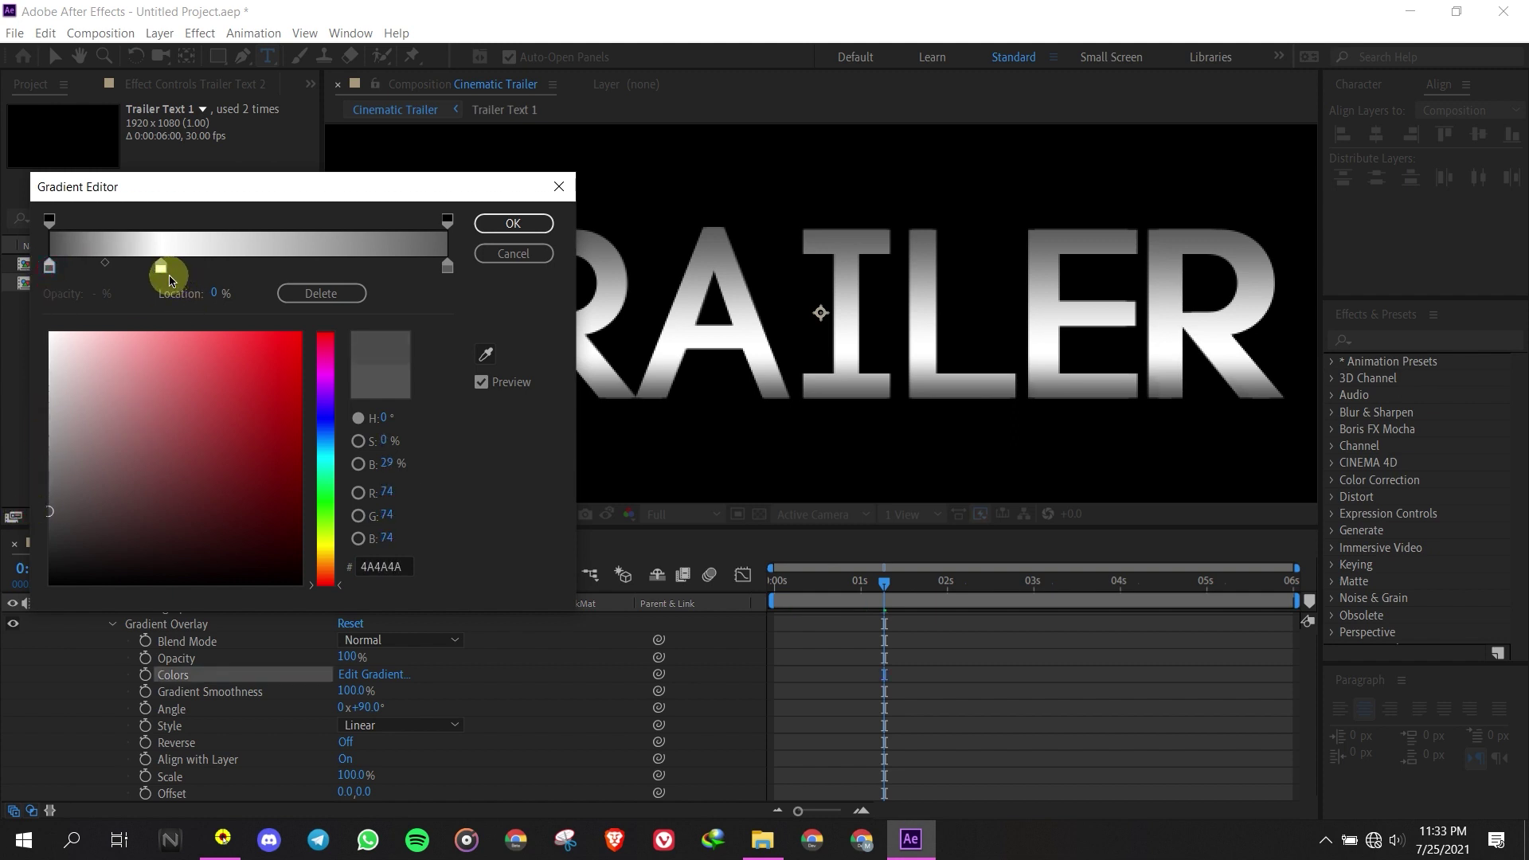
pyautogui.moveTo(166, 277); pyautogui.dragTo(140, 273)
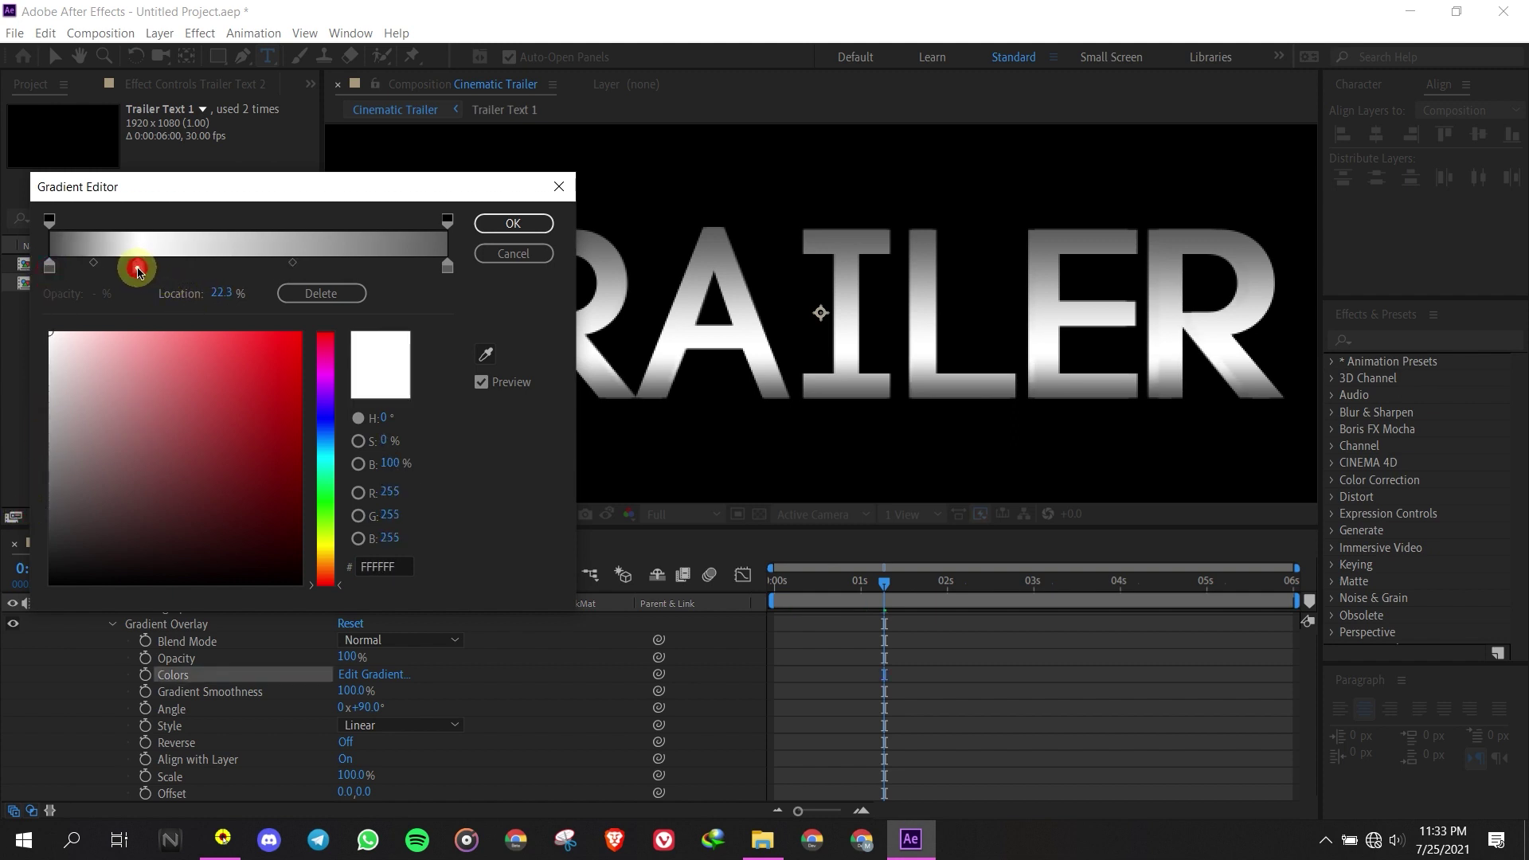
pyautogui.click(230, 267)
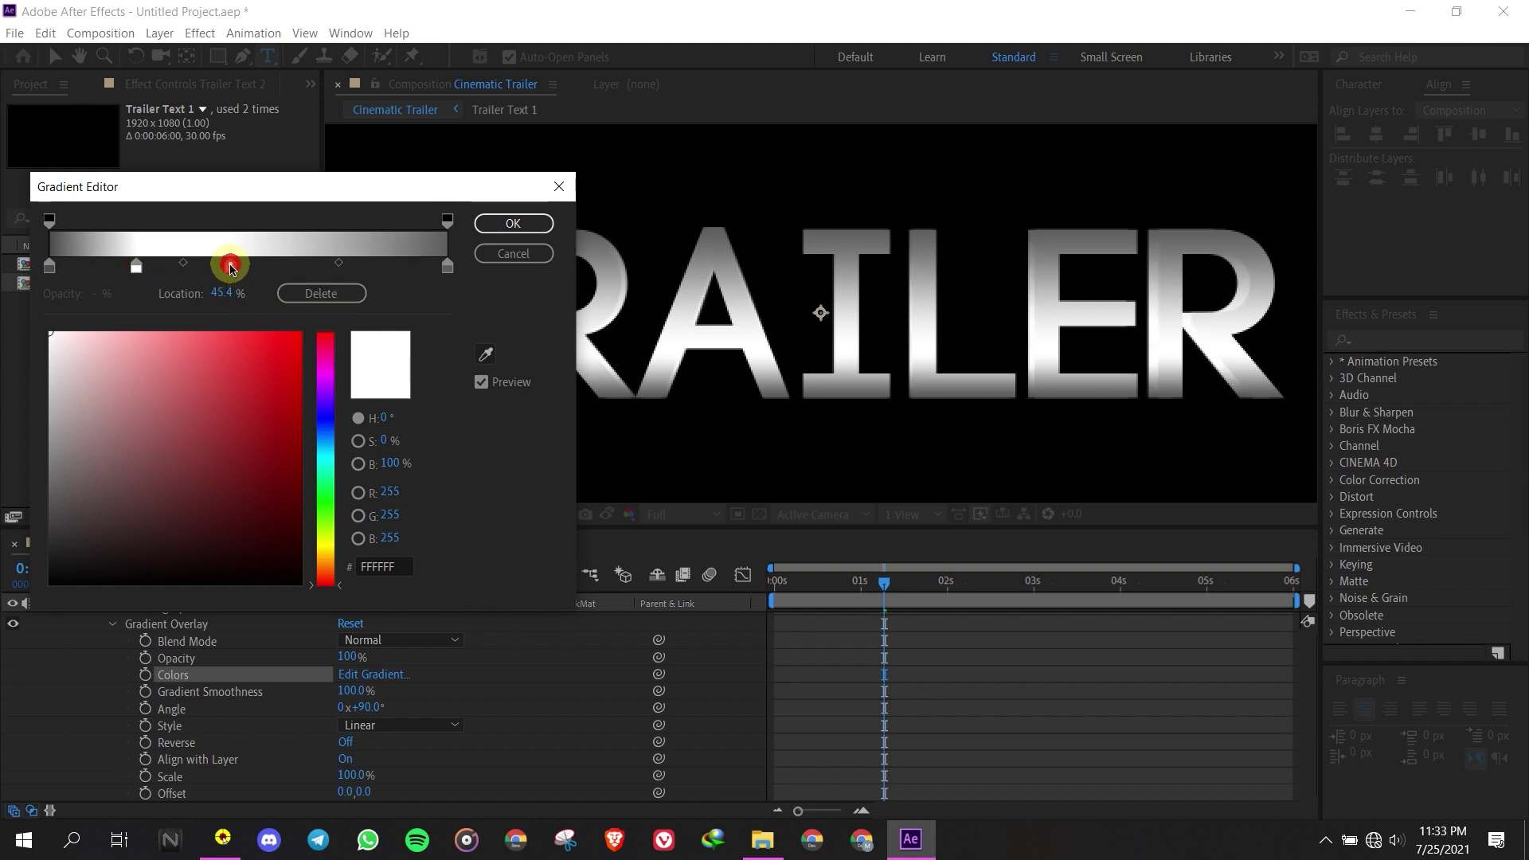
pyautogui.moveTo(142, 445); pyautogui.dragTo(4, 506)
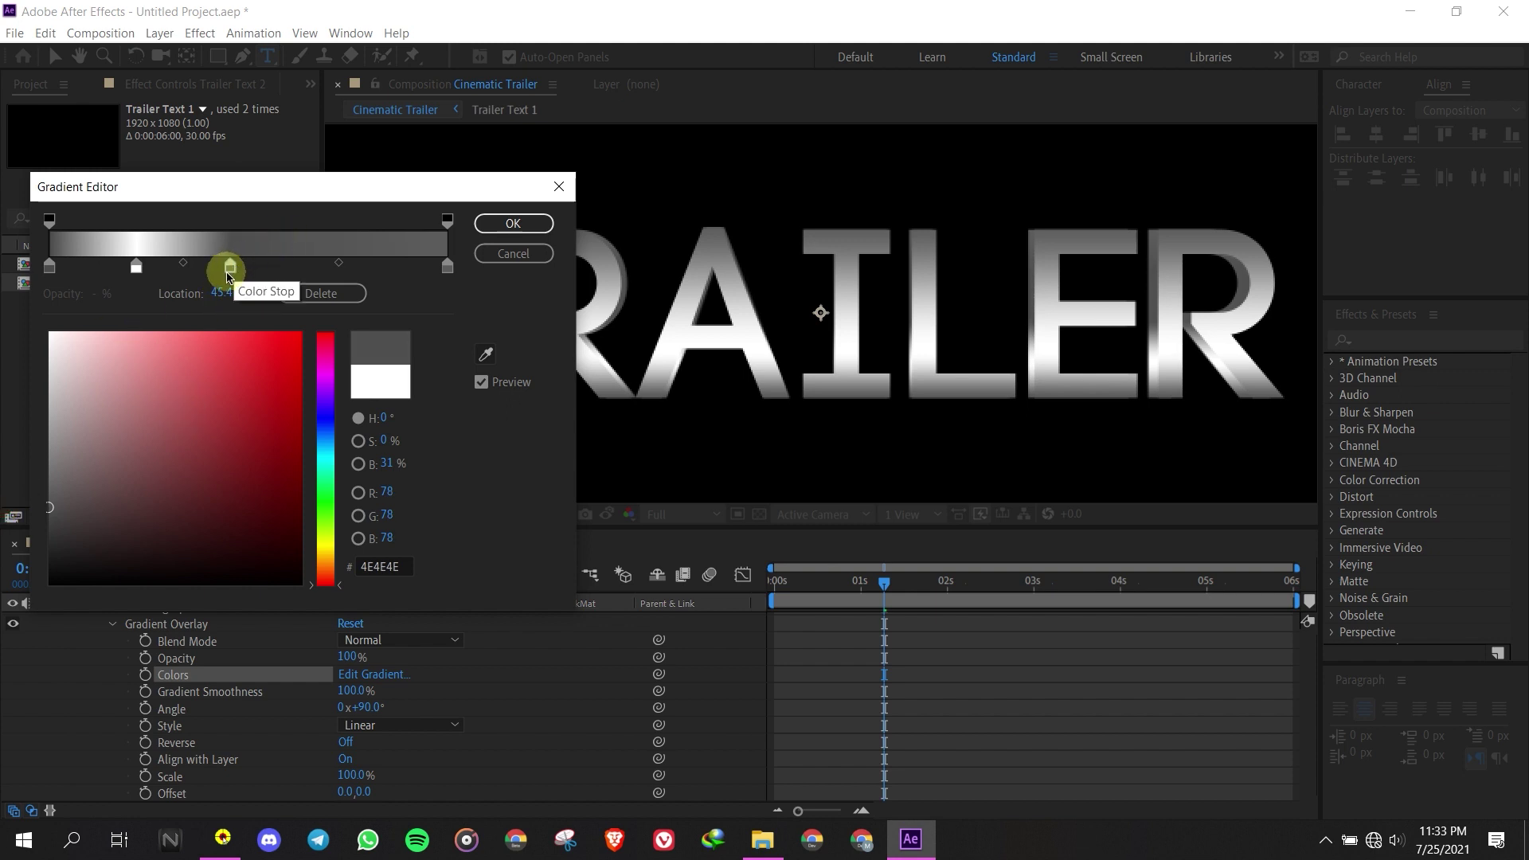
pyautogui.moveTo(231, 267); pyautogui.dragTo(248, 272)
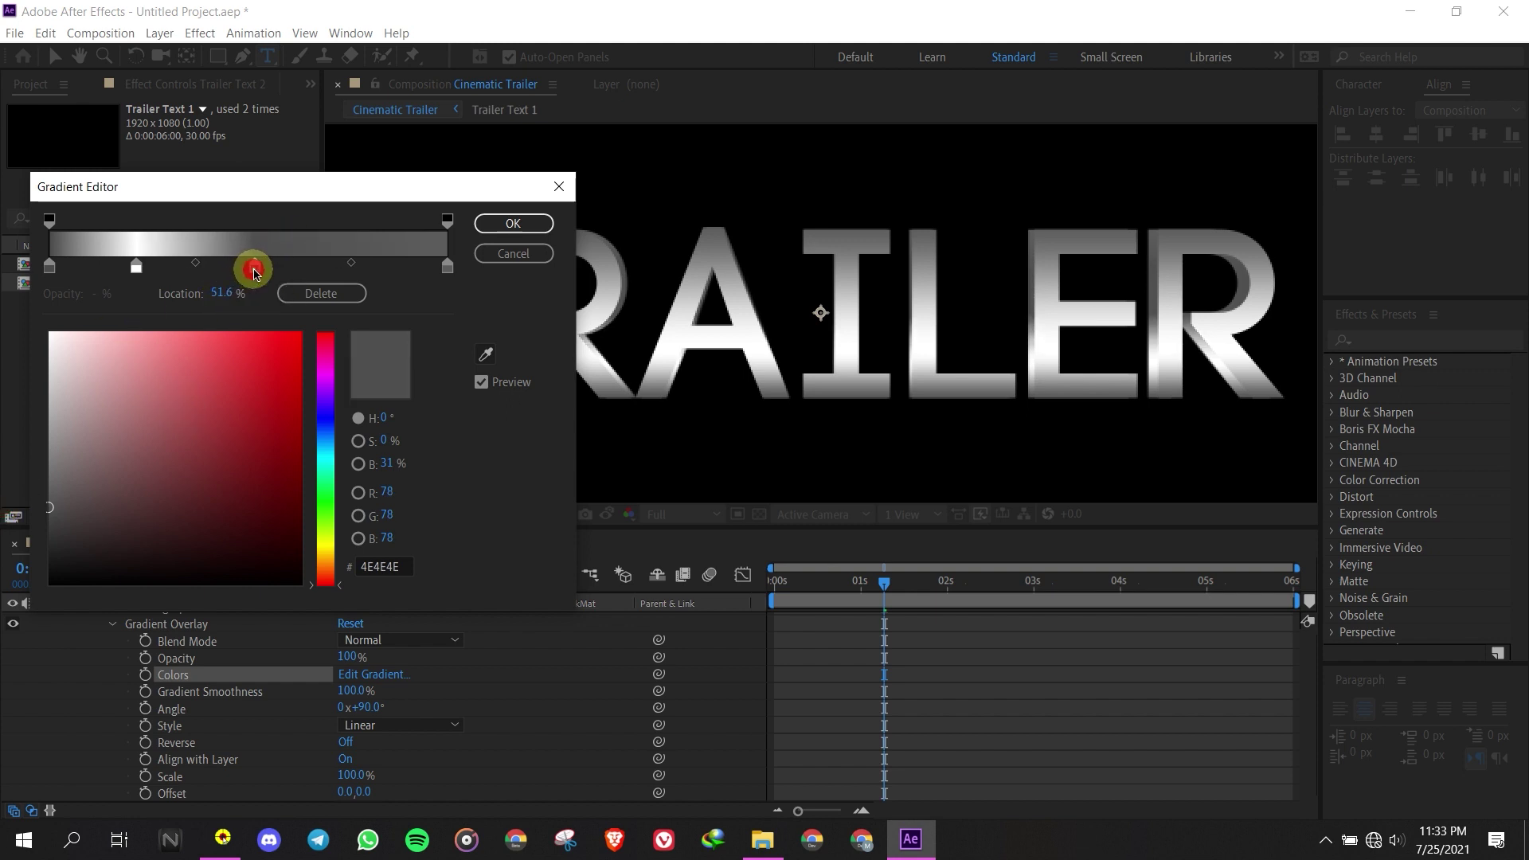
pyautogui.click(390, 267)
pyautogui.moveTo(75, 452); pyautogui.dragTo(29, 478)
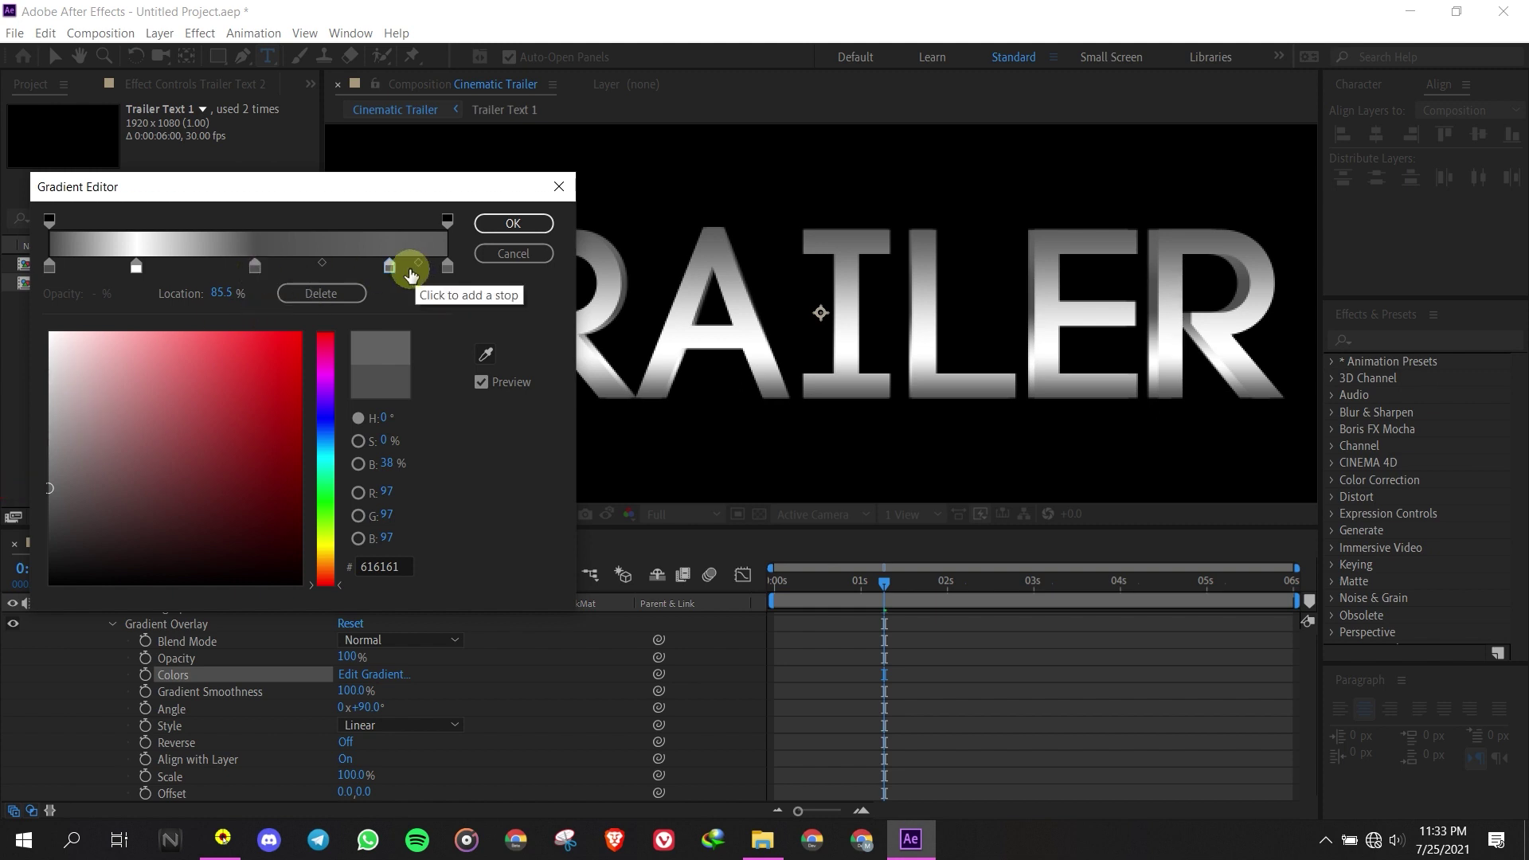
# Make the rightmost stop white, nudge the 85% stop left, and move white to 23.8%
pyautogui.click(447, 265)
pyautogui.moveTo(63, 377); pyautogui.dragTo(4, 295)
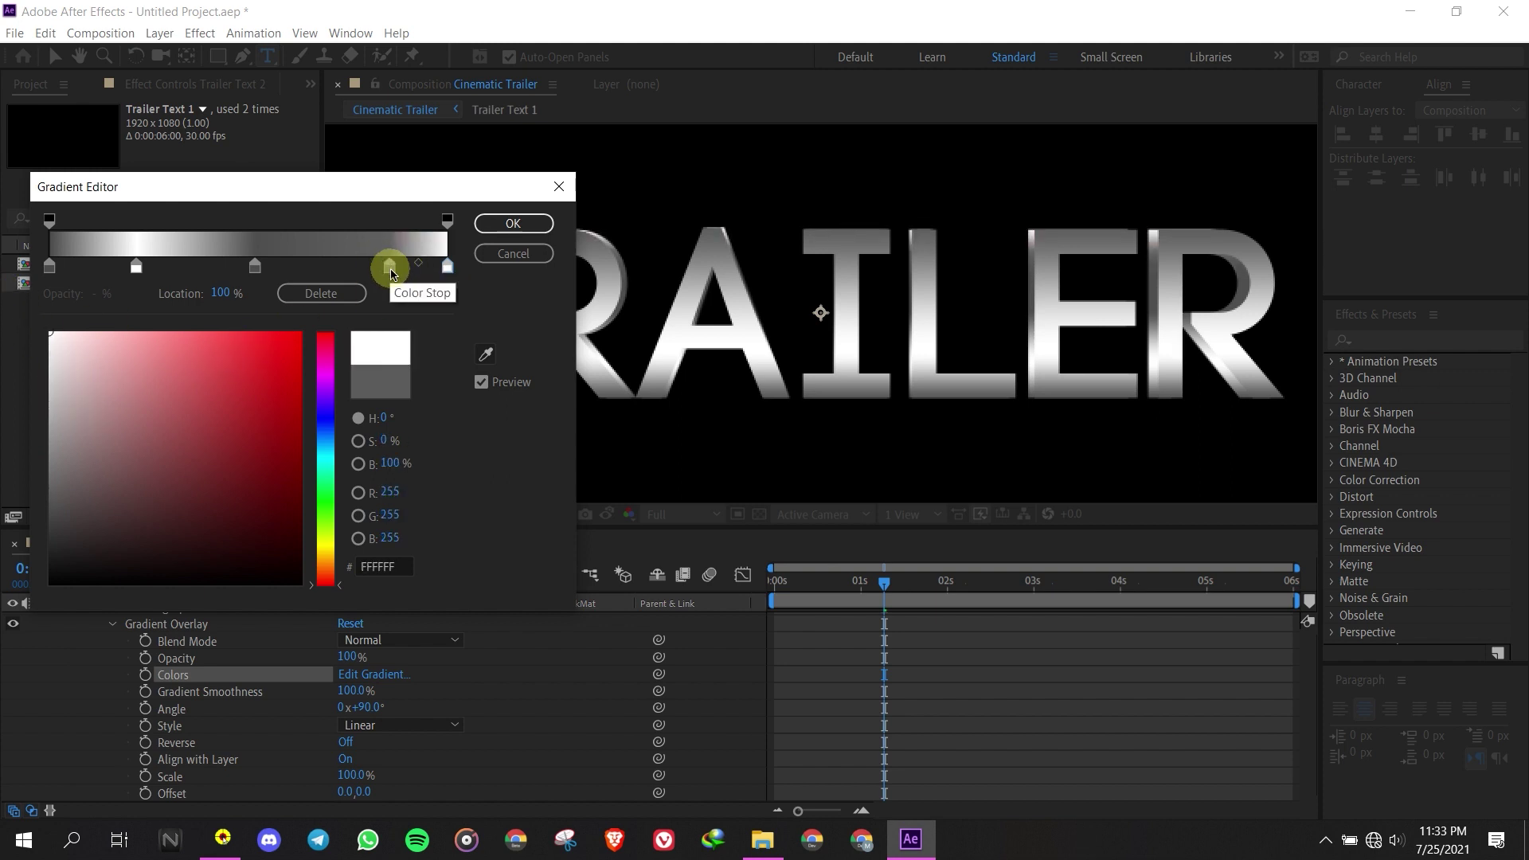
pyautogui.moveTo(389, 266); pyautogui.dragTo(380, 266)
pyautogui.click(255, 265)
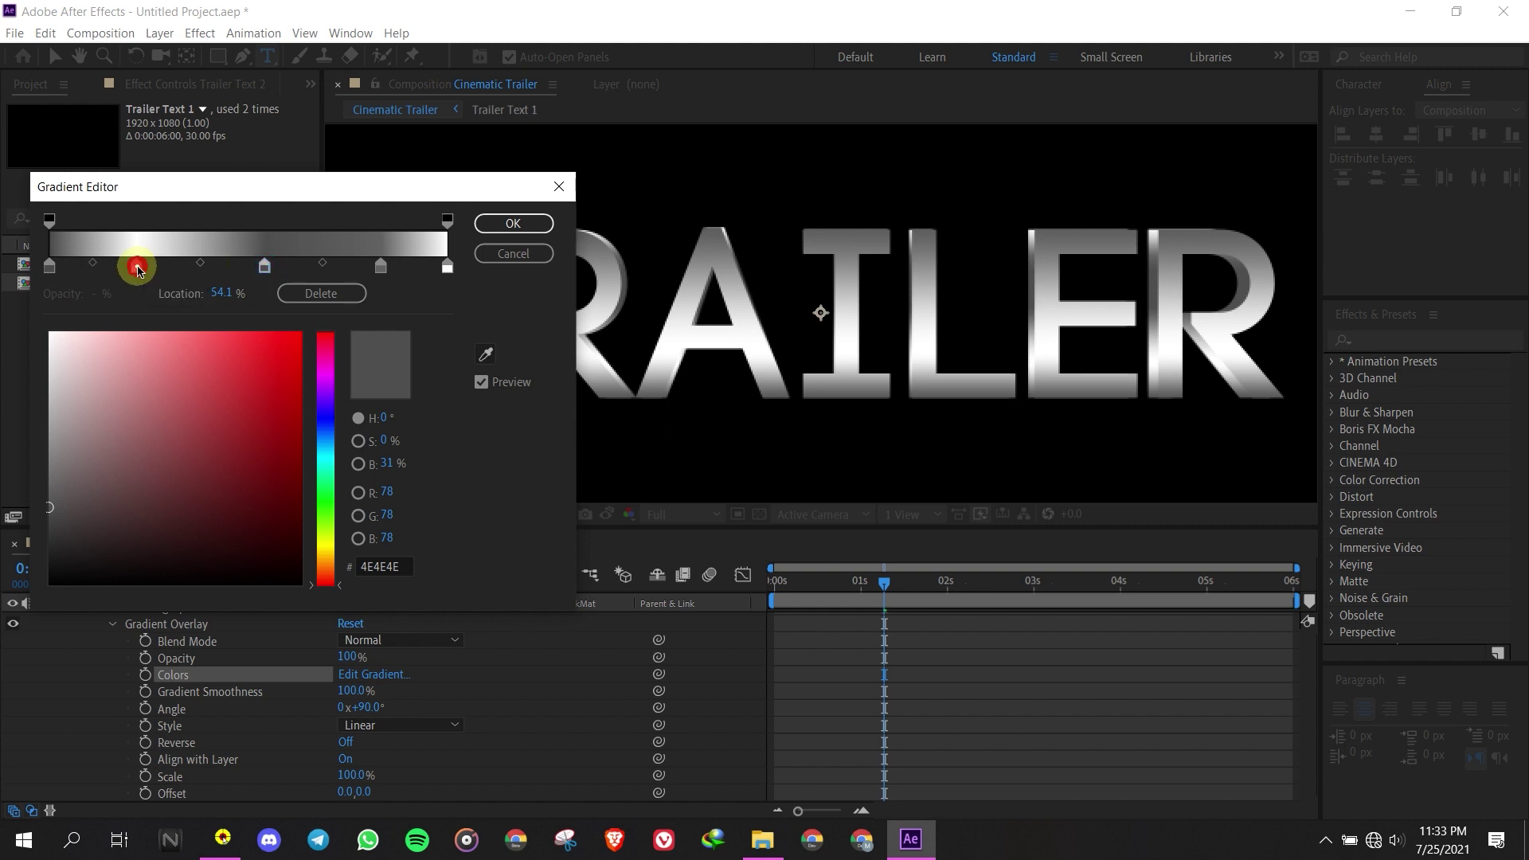
pyautogui.moveTo(136, 266); pyautogui.dragTo(145, 269)
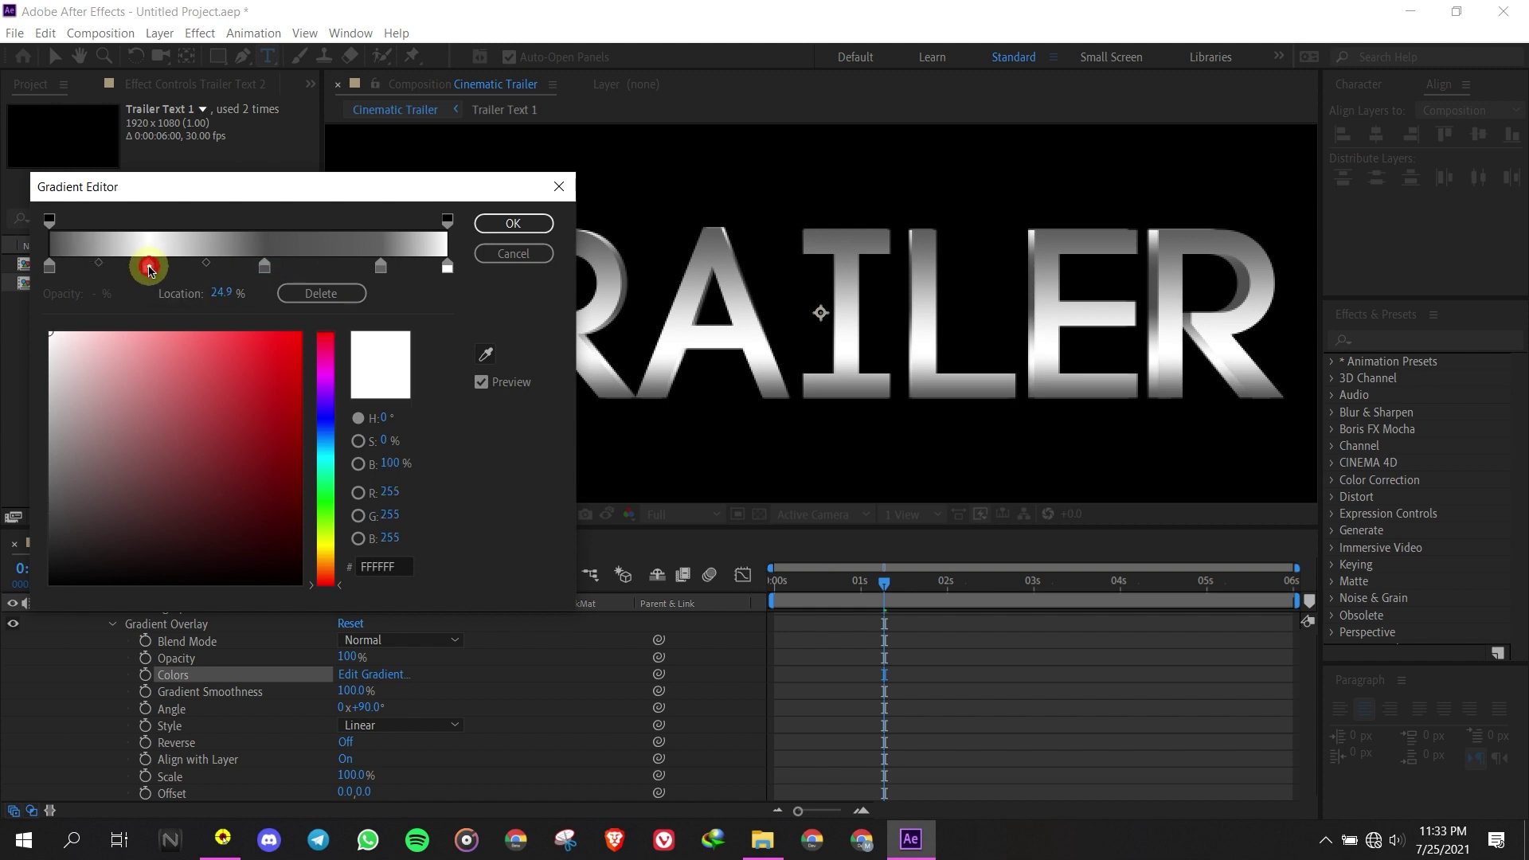
# Set the middle dark grey stop's location to 50%, review the other stops, and apply
pyautogui.click(257, 269)
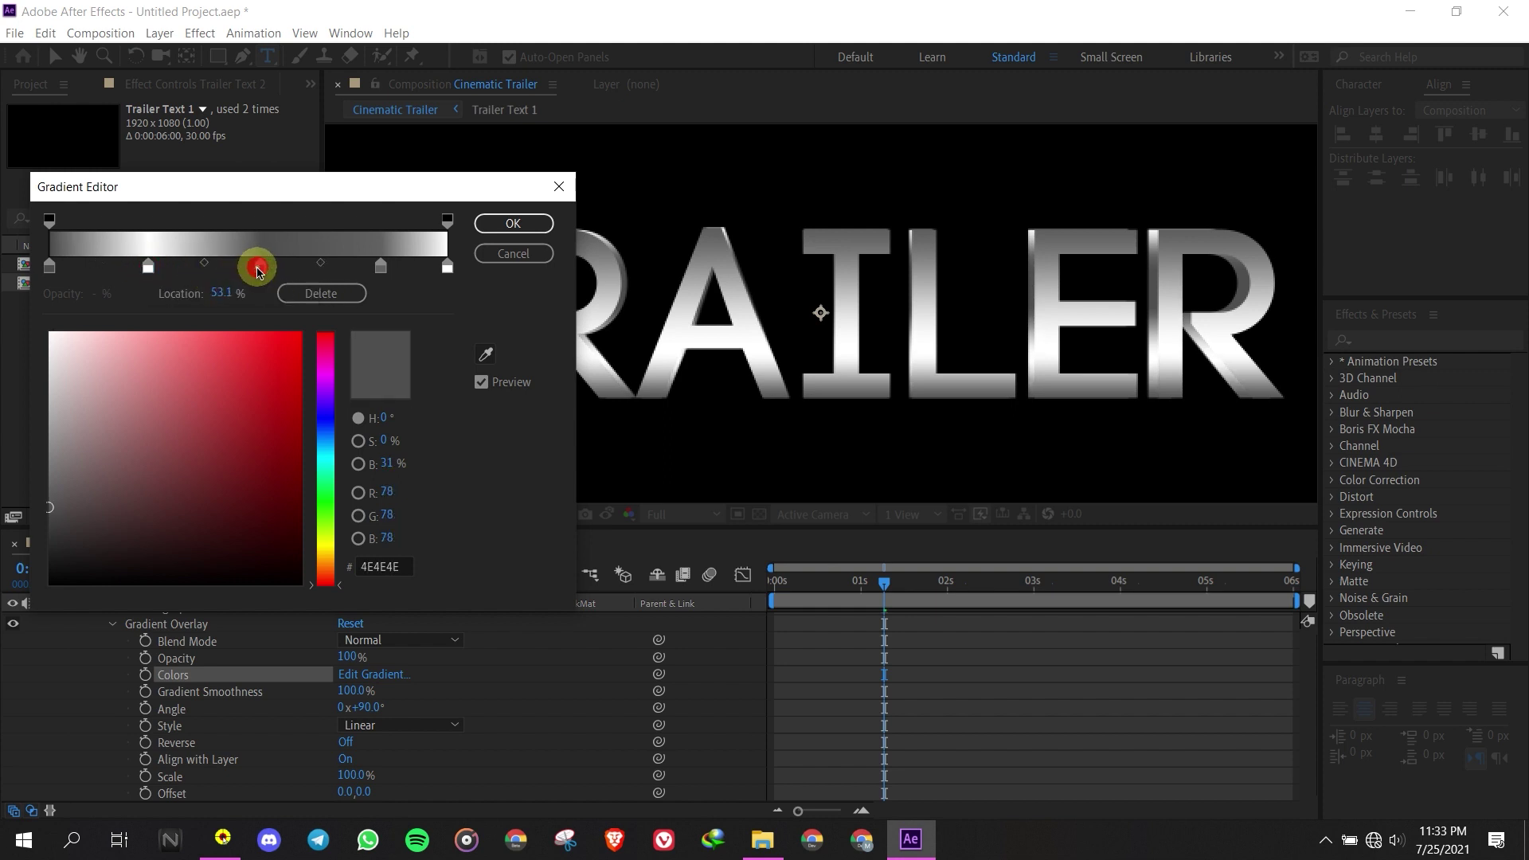
pyautogui.click(231, 294)
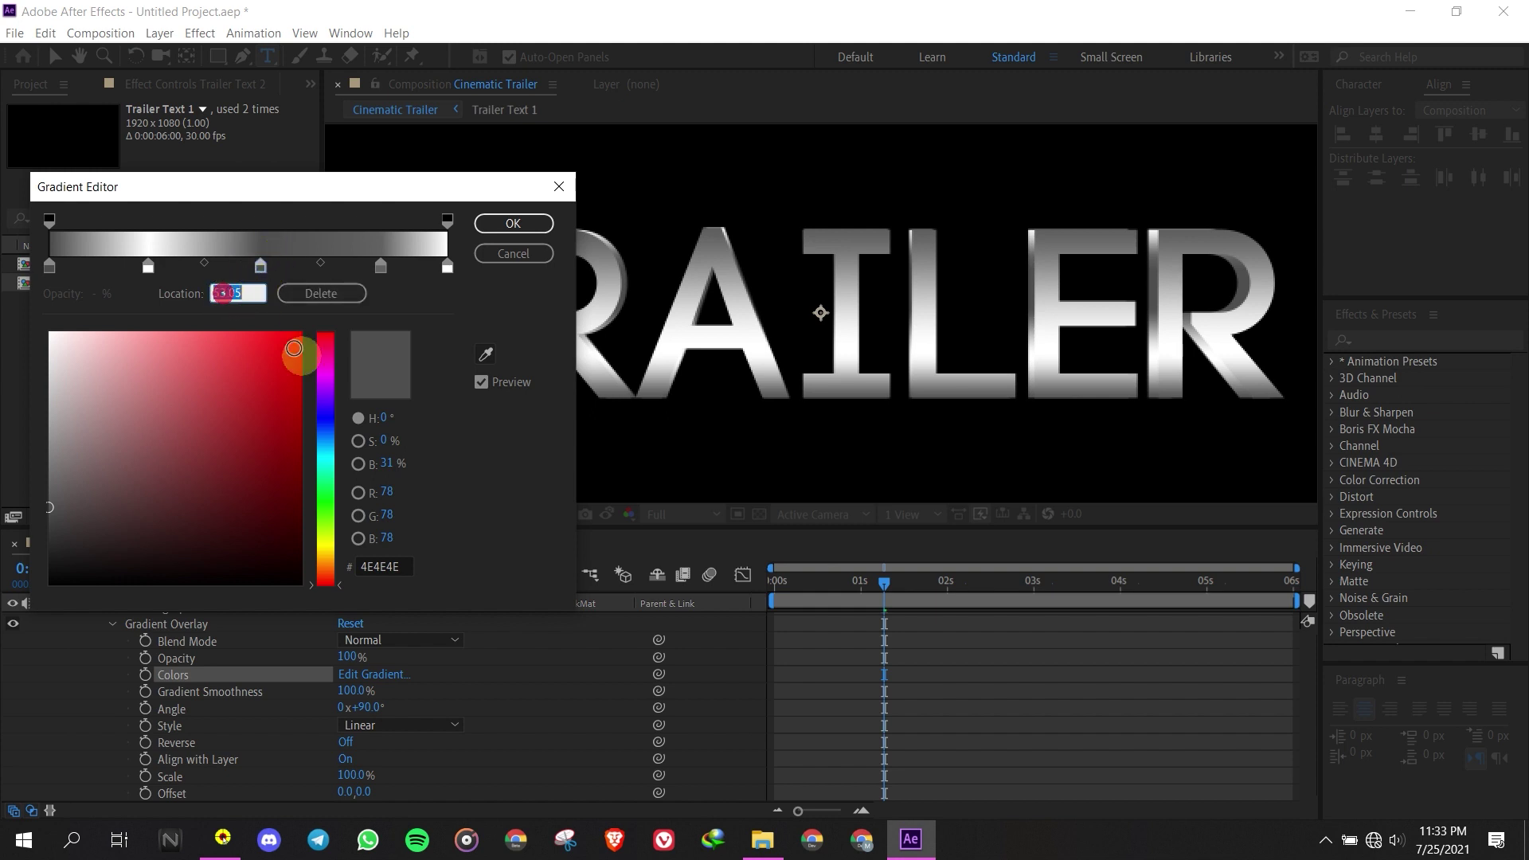
pyautogui.write('50')
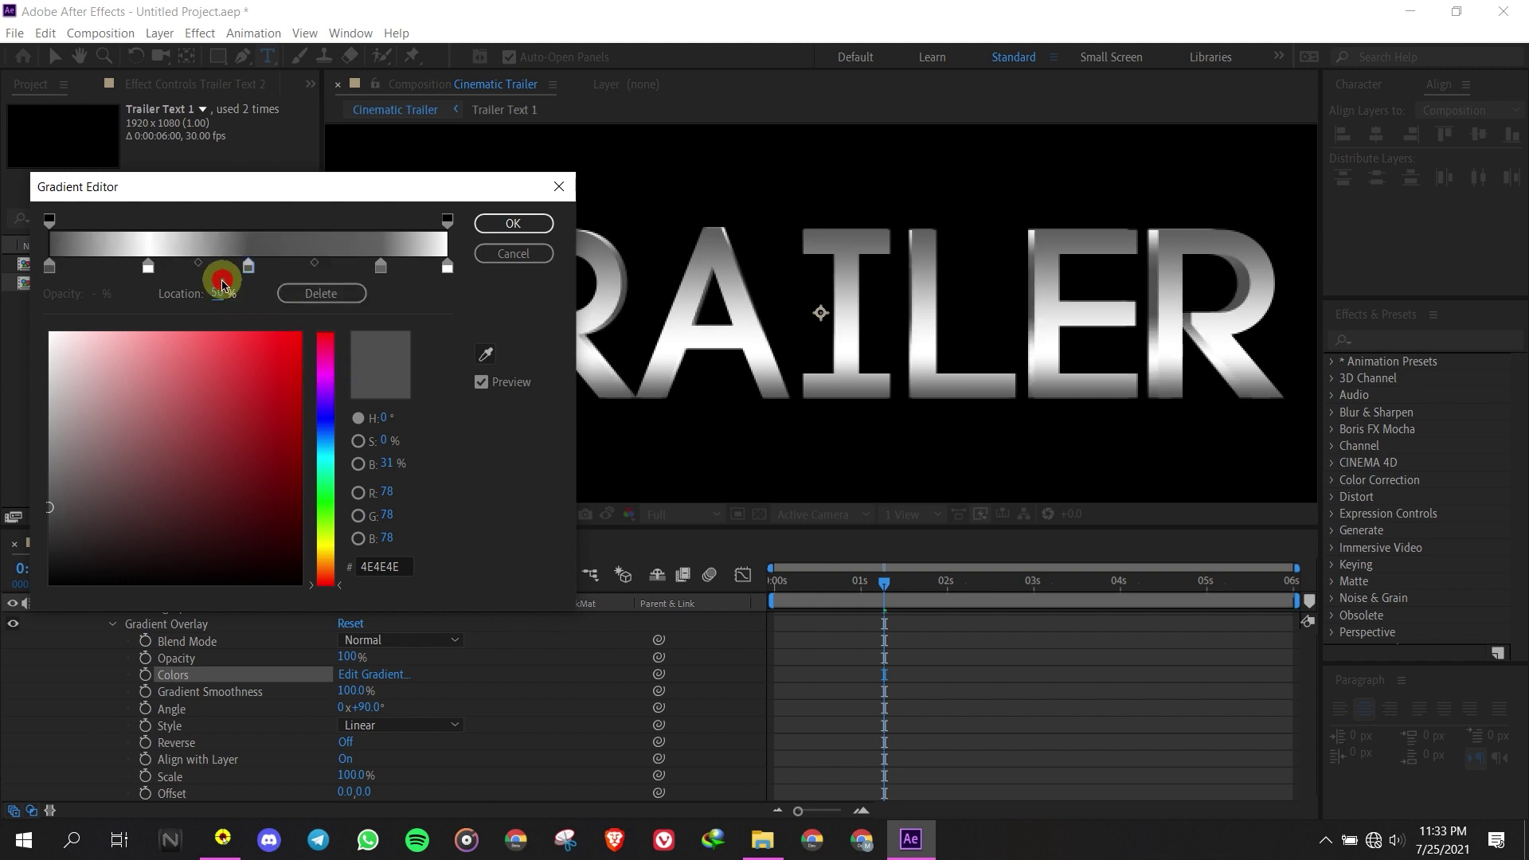
pyautogui.click(145, 269)
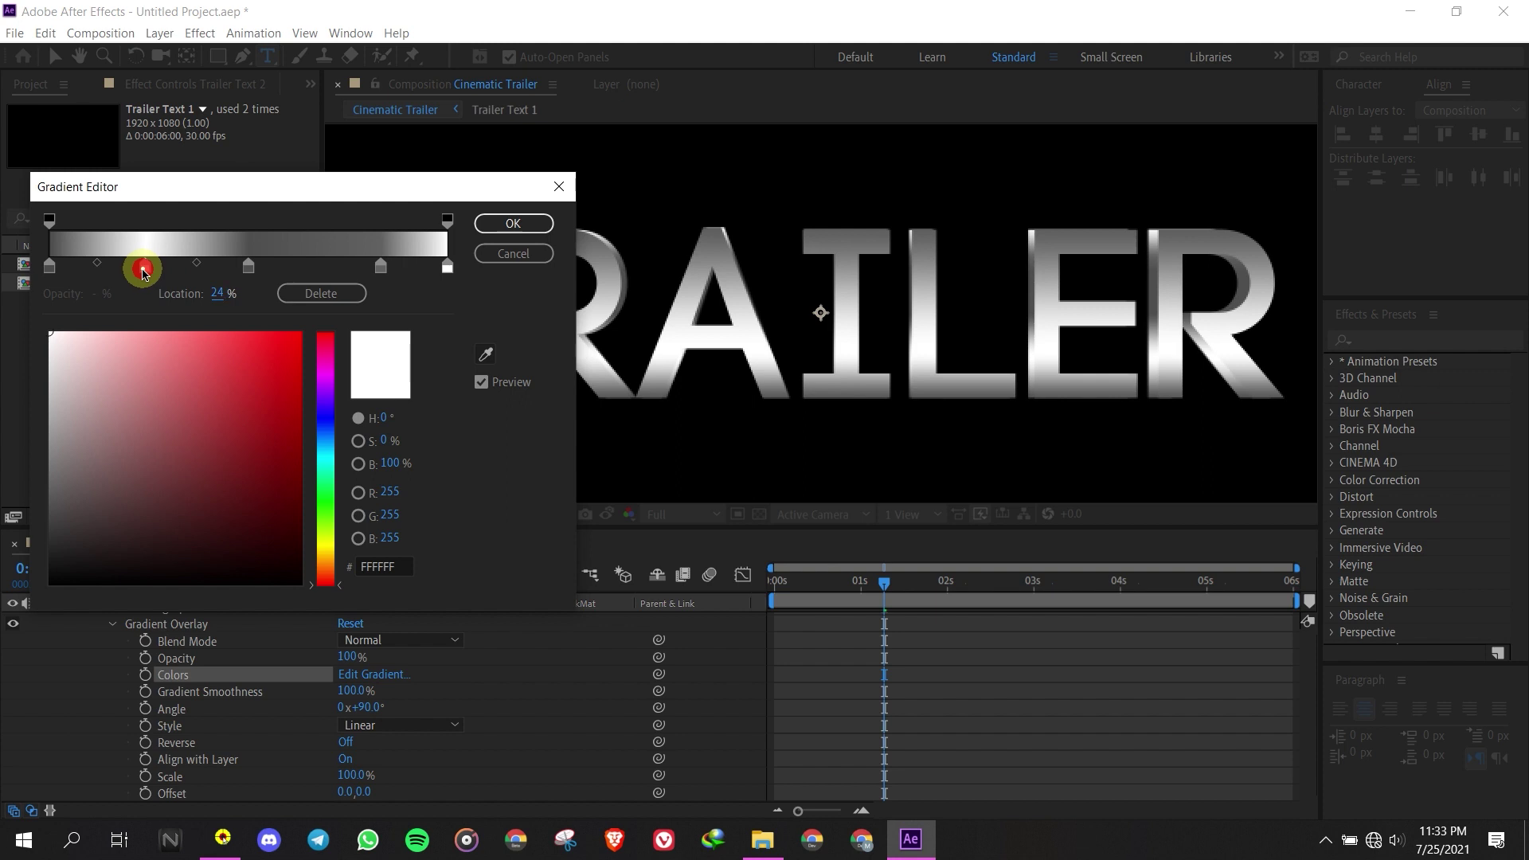
pyautogui.click(379, 269)
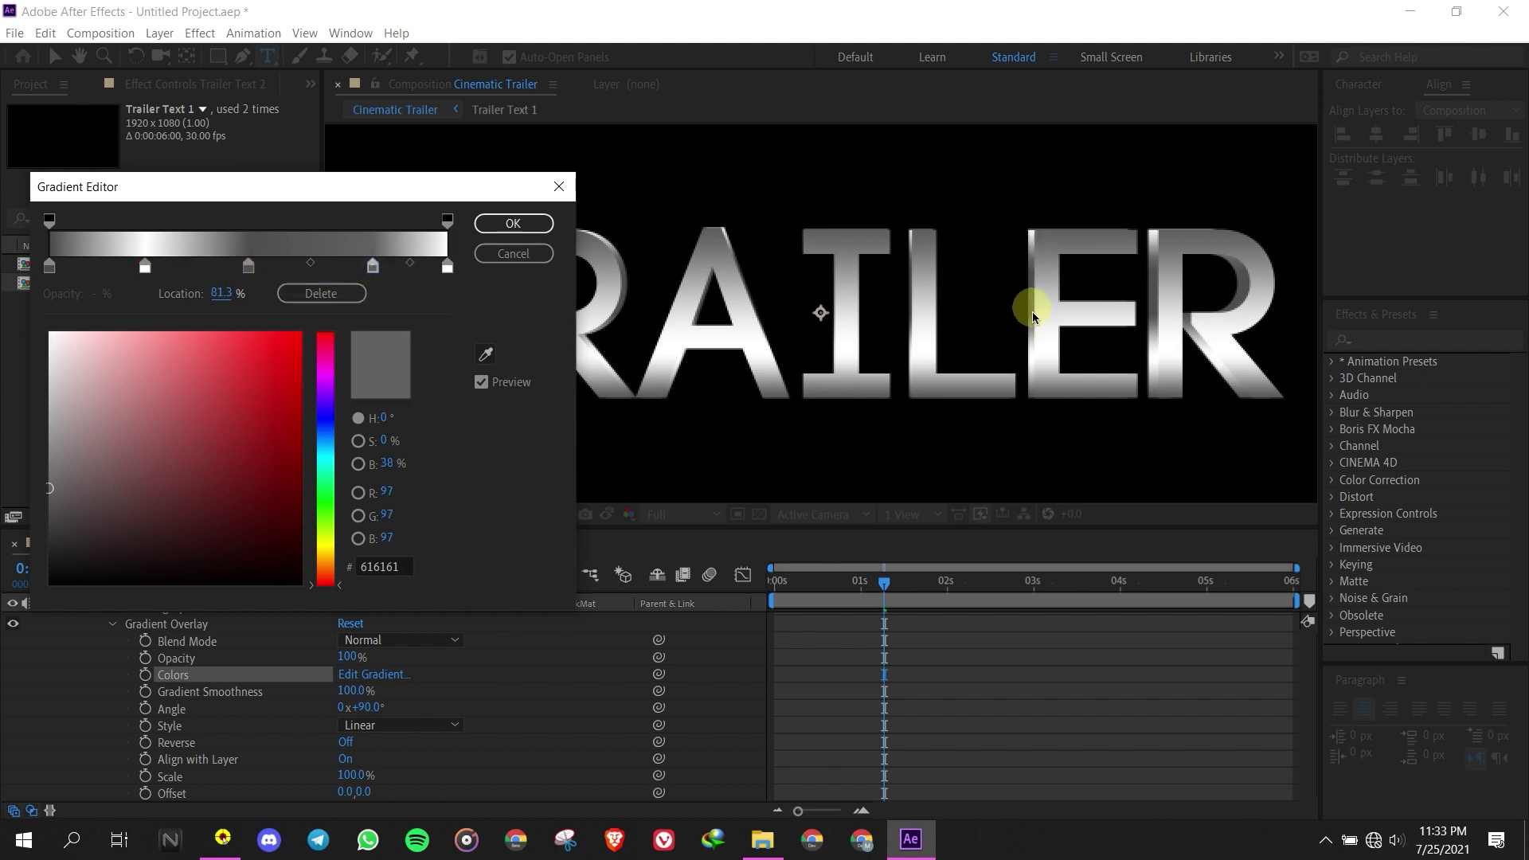
pyautogui.click(550, 223)
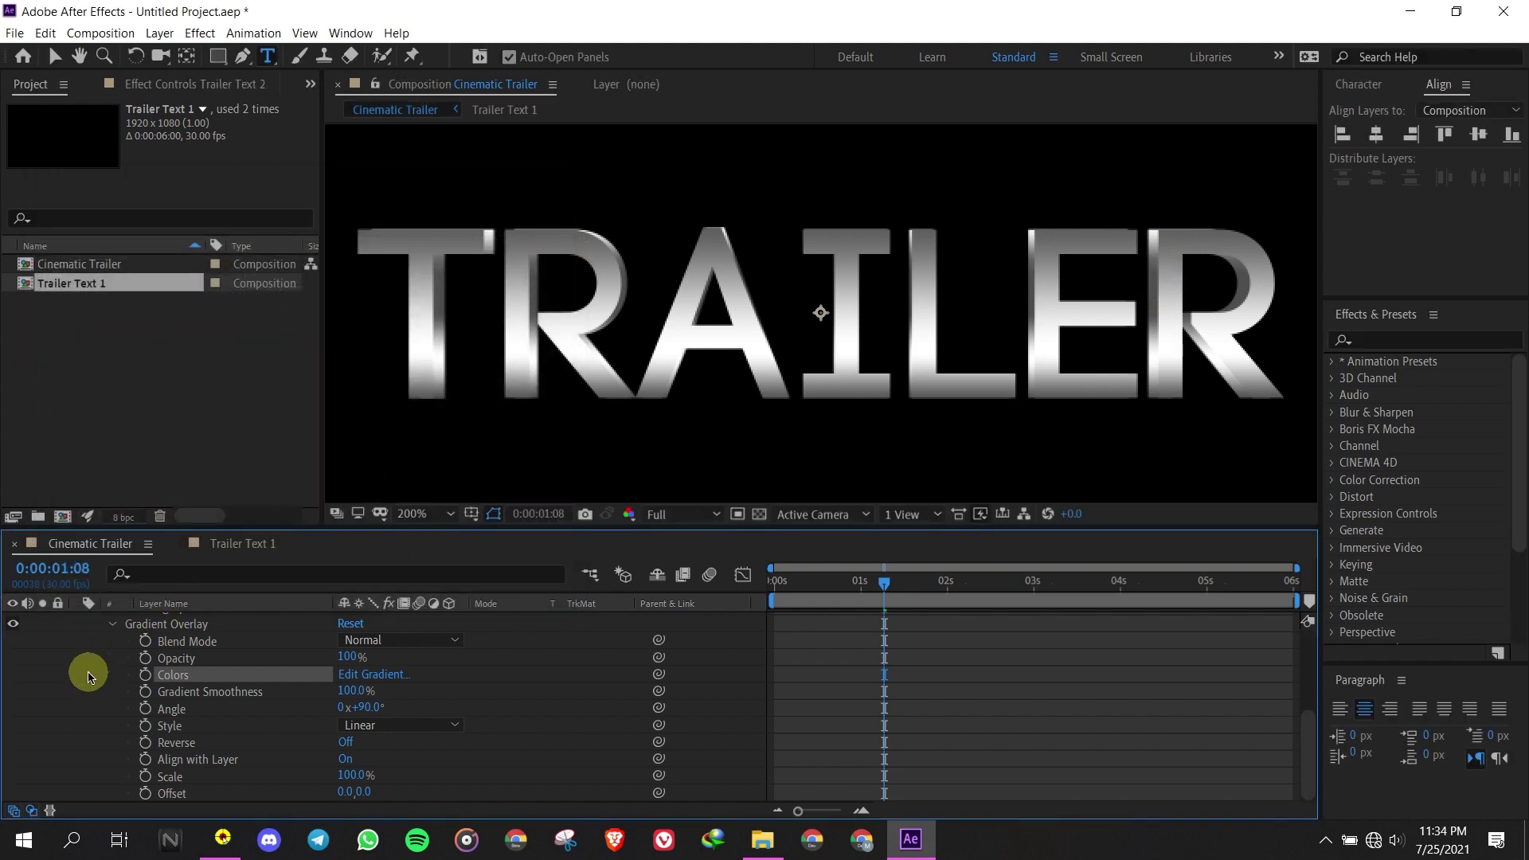
# Collapse Gradient Overlay, Layer Styles and both layers' twirls, then clear the Project selection
pyautogui.scroll(3, 88, 677)
pyautogui.click(111, 723)
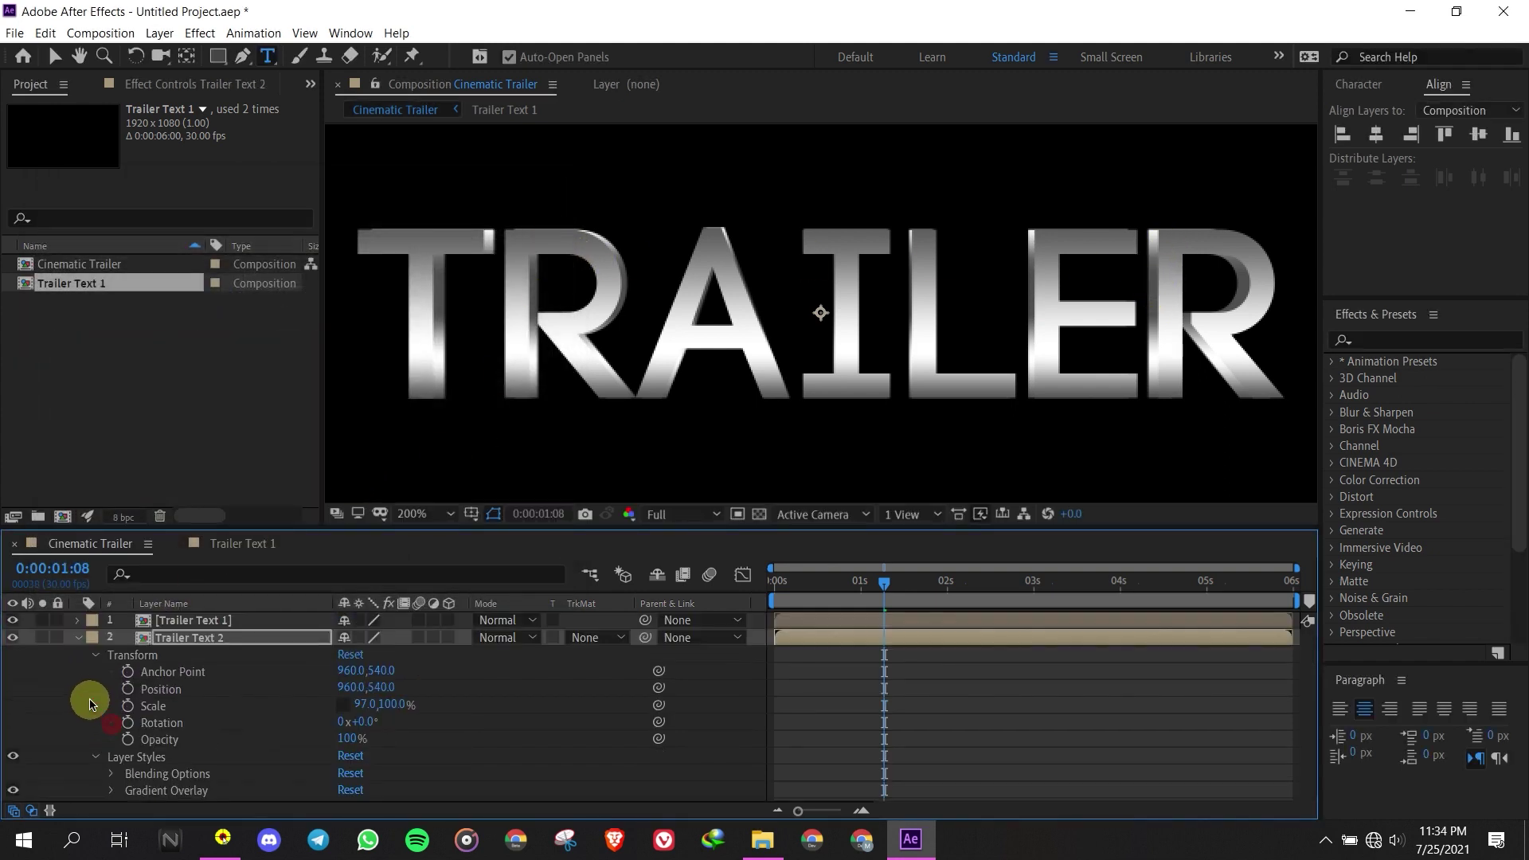
pyautogui.click(95, 757)
pyautogui.click(80, 637)
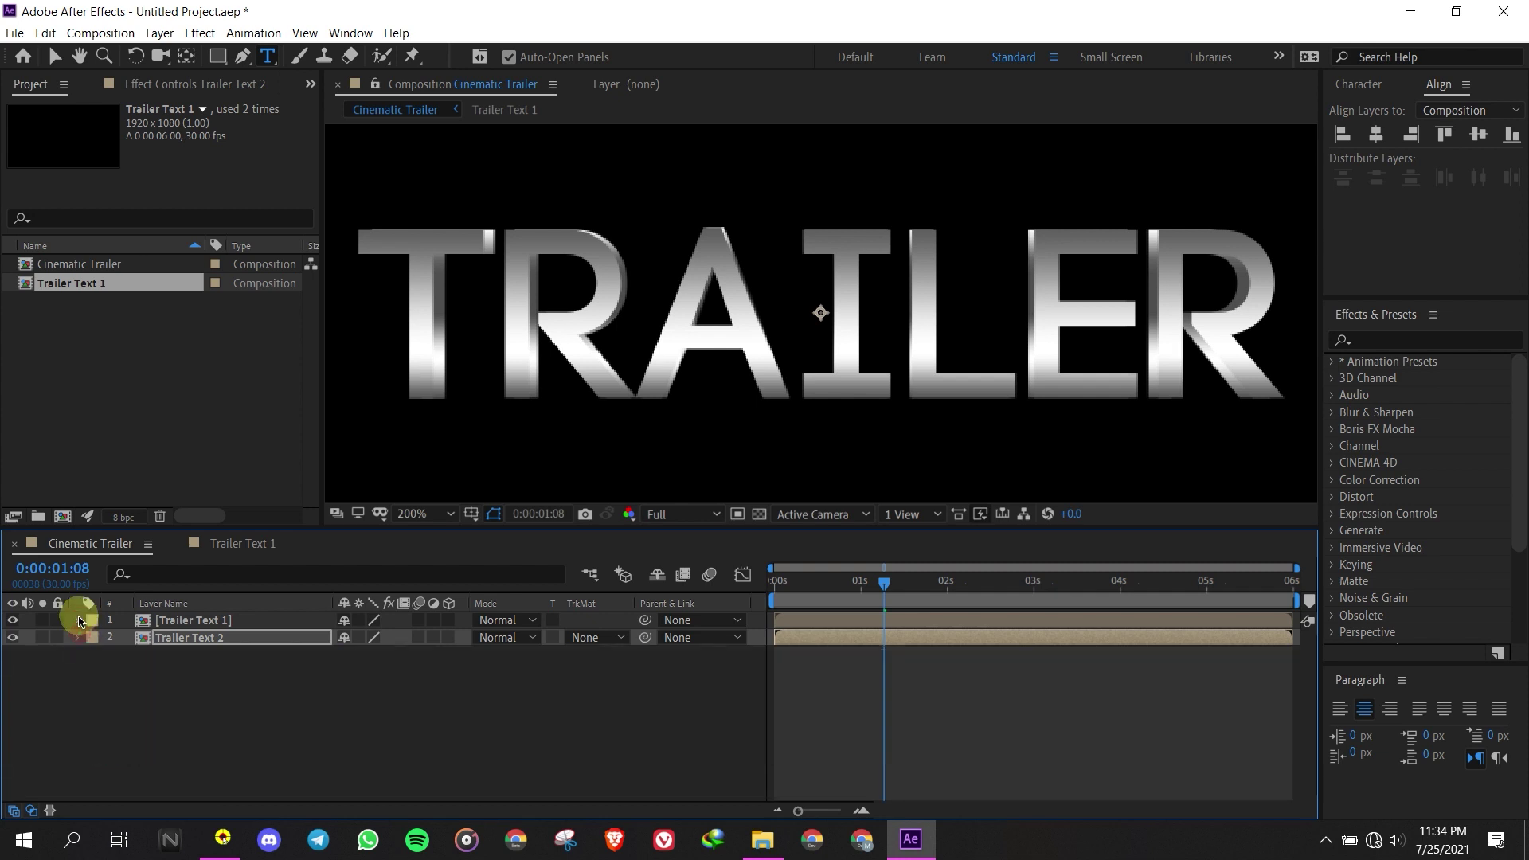
pyautogui.click(77, 620)
pyautogui.click(82, 626)
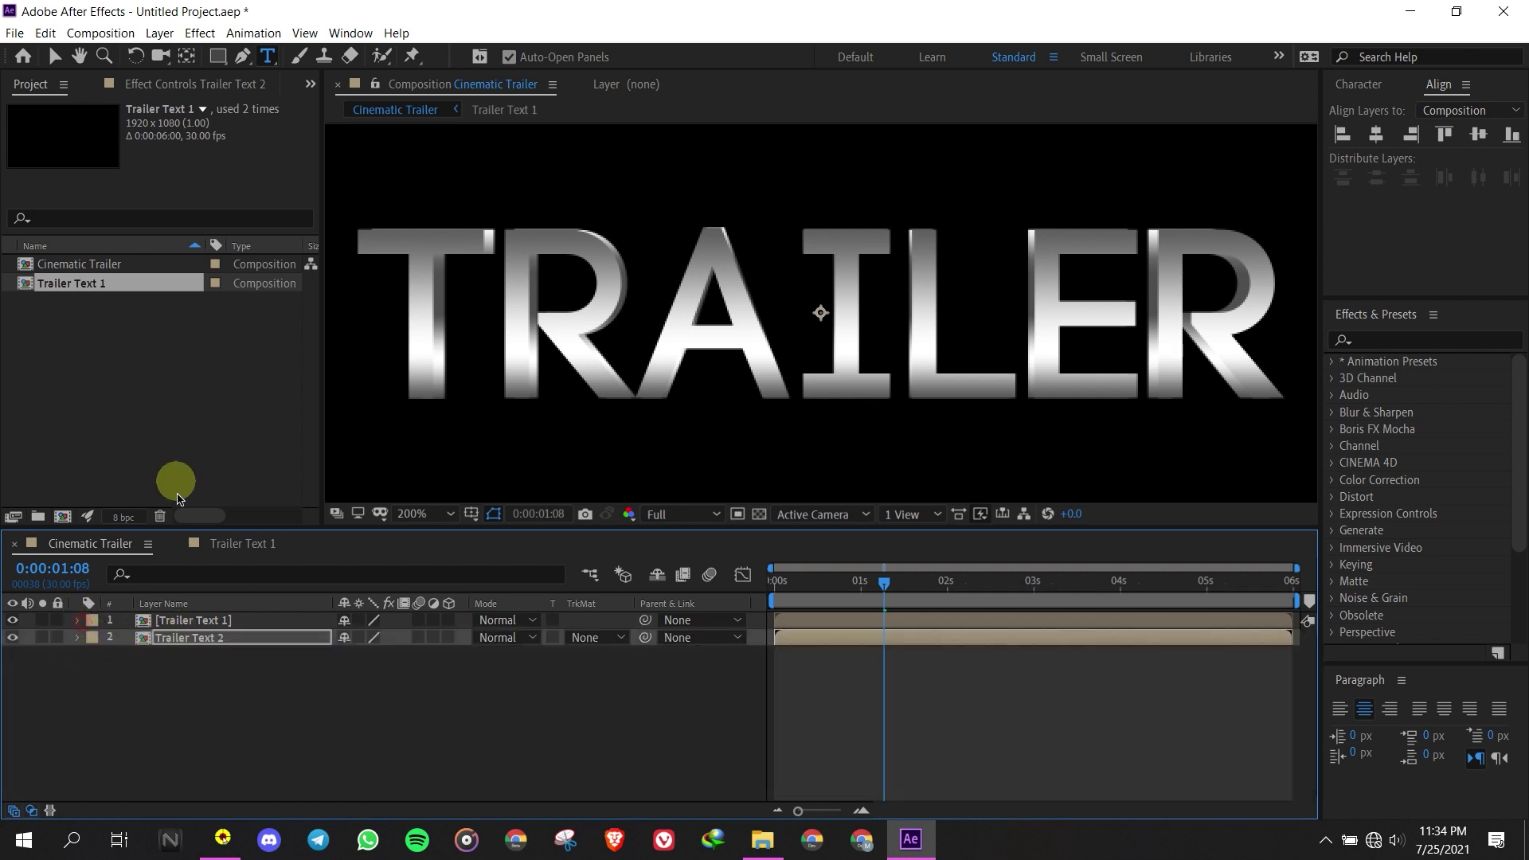
pyautogui.click(151, 430)
# Create the 1920×1080 composition Cinematic Text 1 and start a text layer in its viewer
pyautogui.click(64, 516)
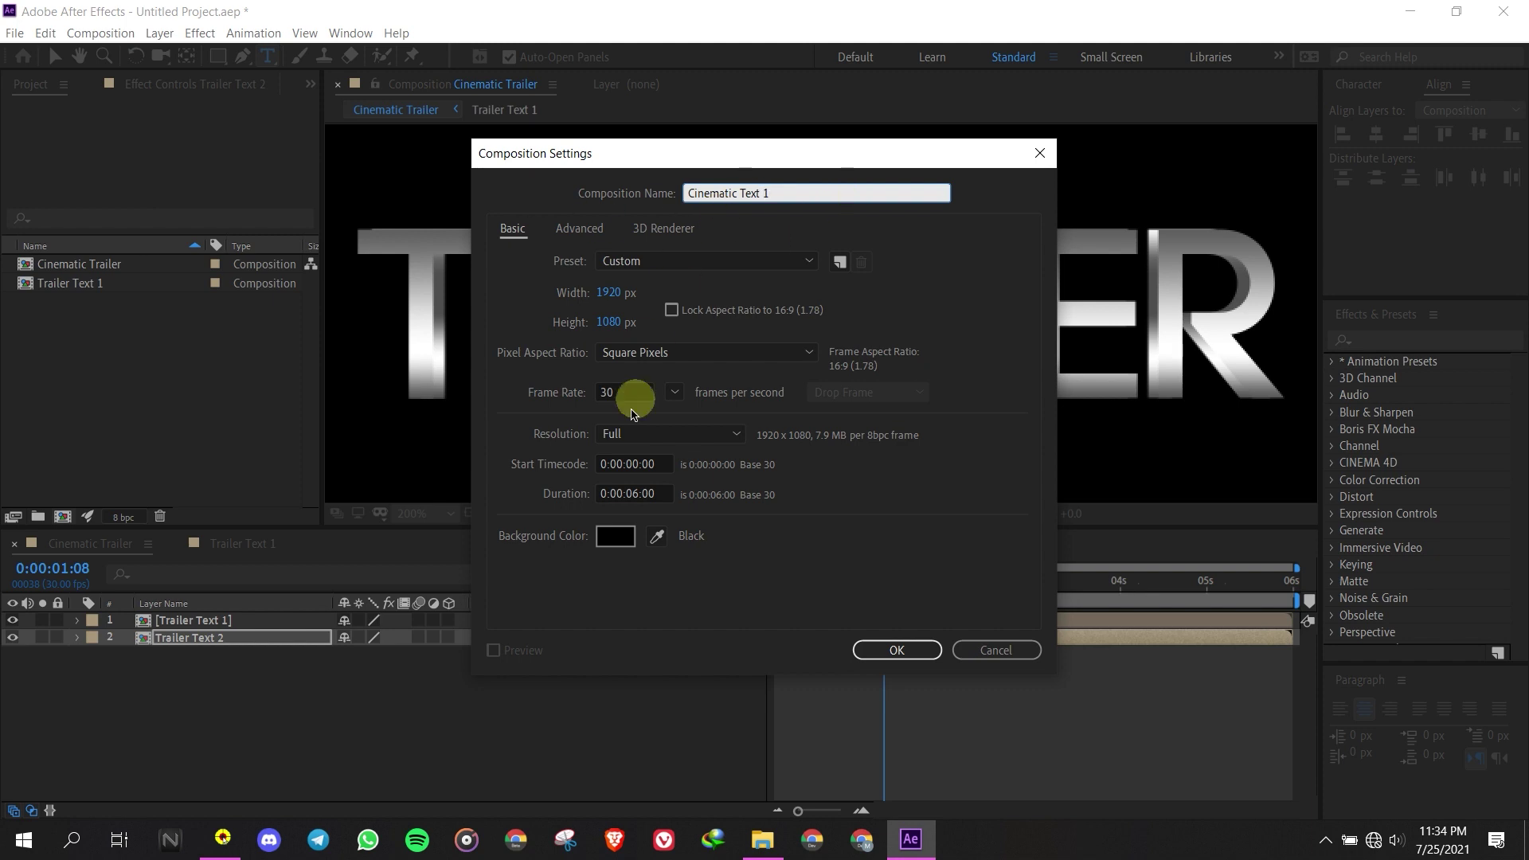
pyautogui.click(889, 651)
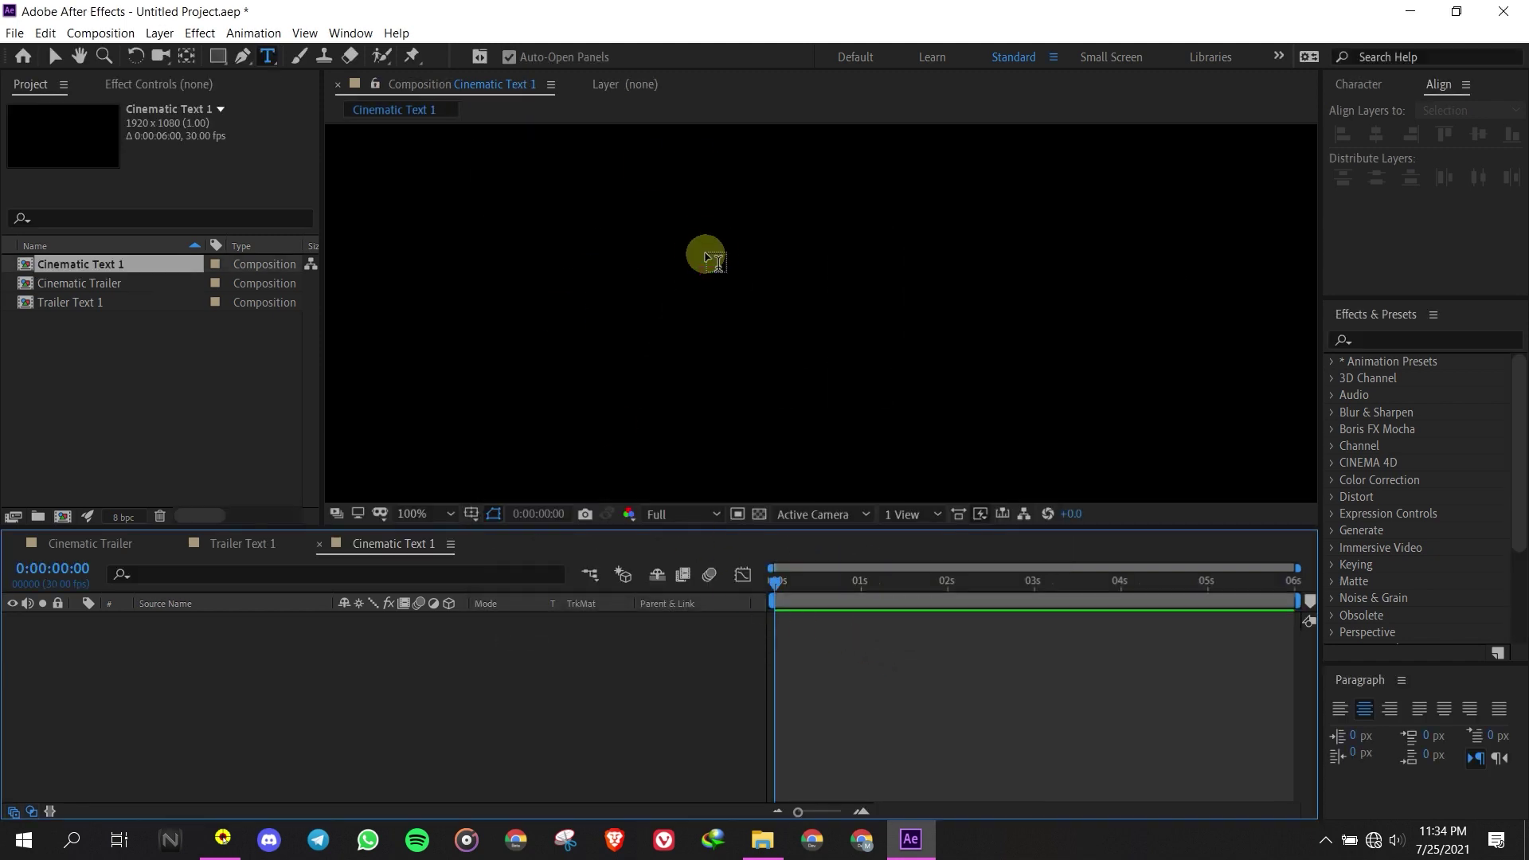
pyautogui.scroll(-4, 727, 303)
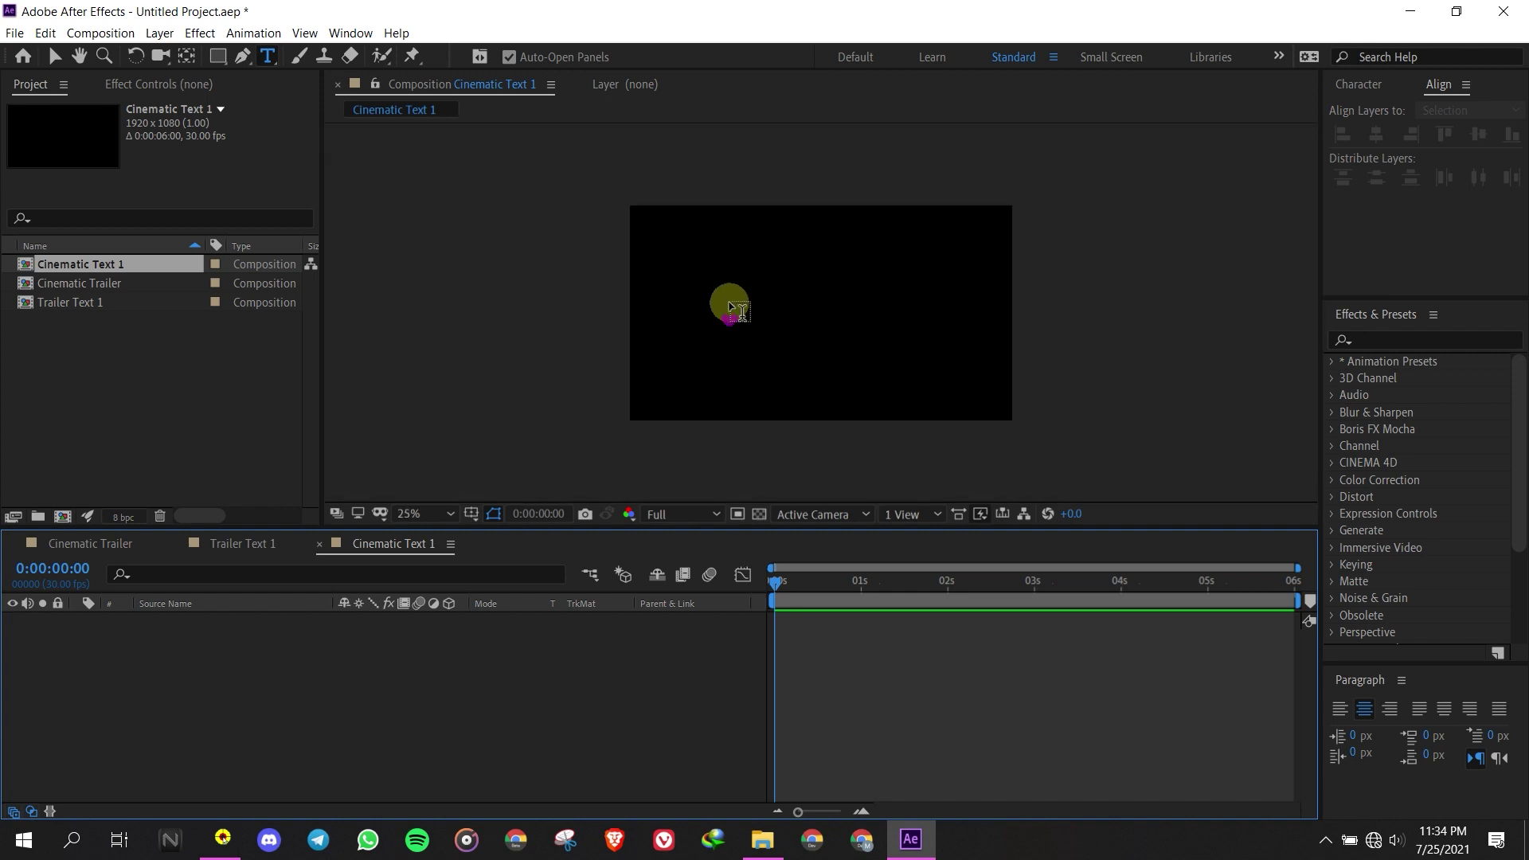
pyautogui.scroll(2, 727, 303)
pyautogui.click(269, 54)
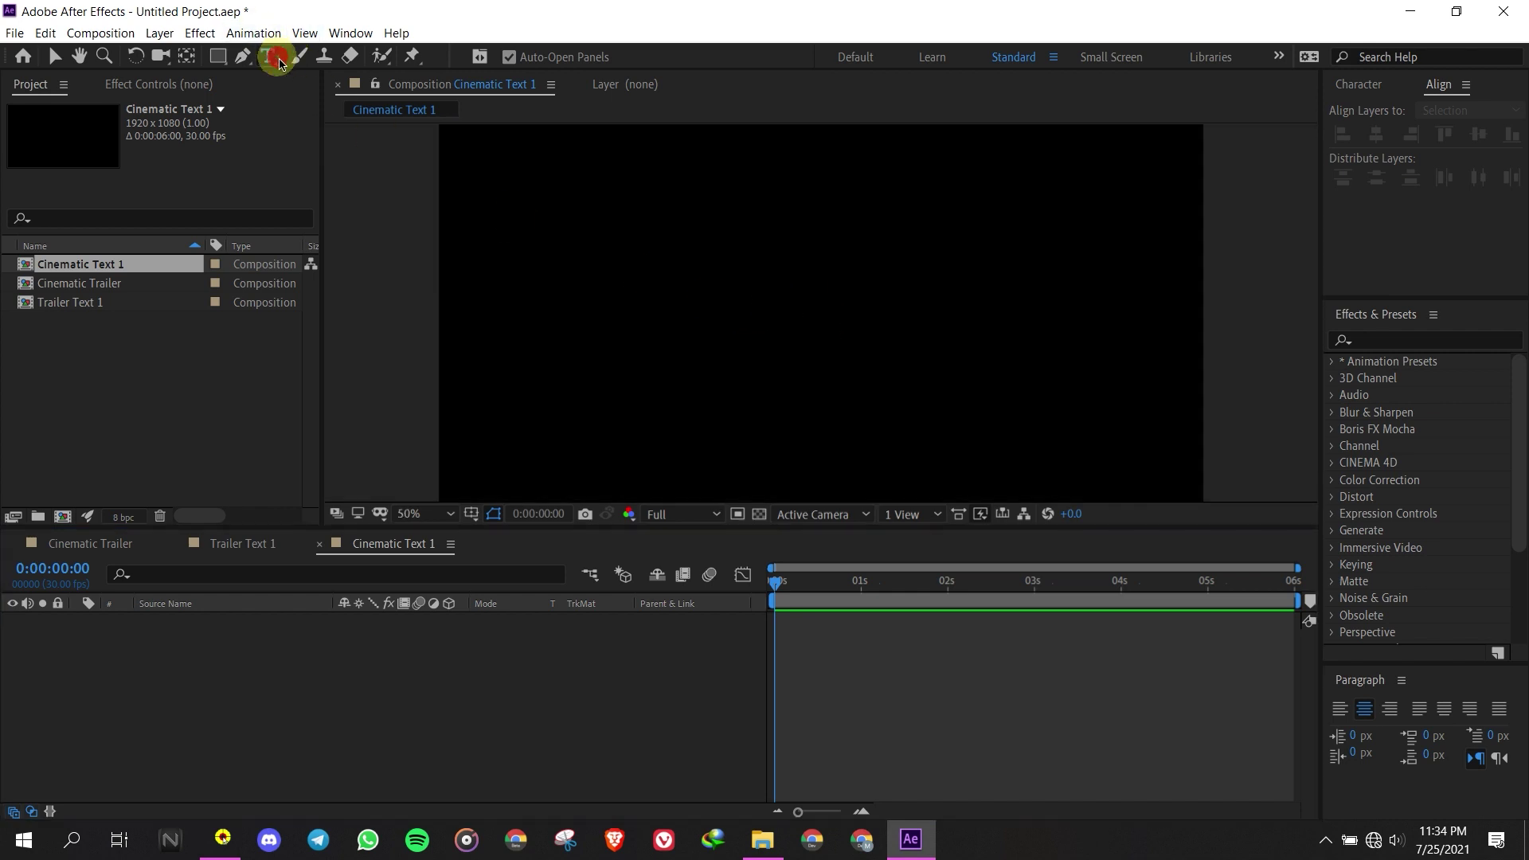
pyautogui.click(716, 322)
# Type 'Cinematic' and set the selected text's font size to 50 px
pyautogui.write('C')
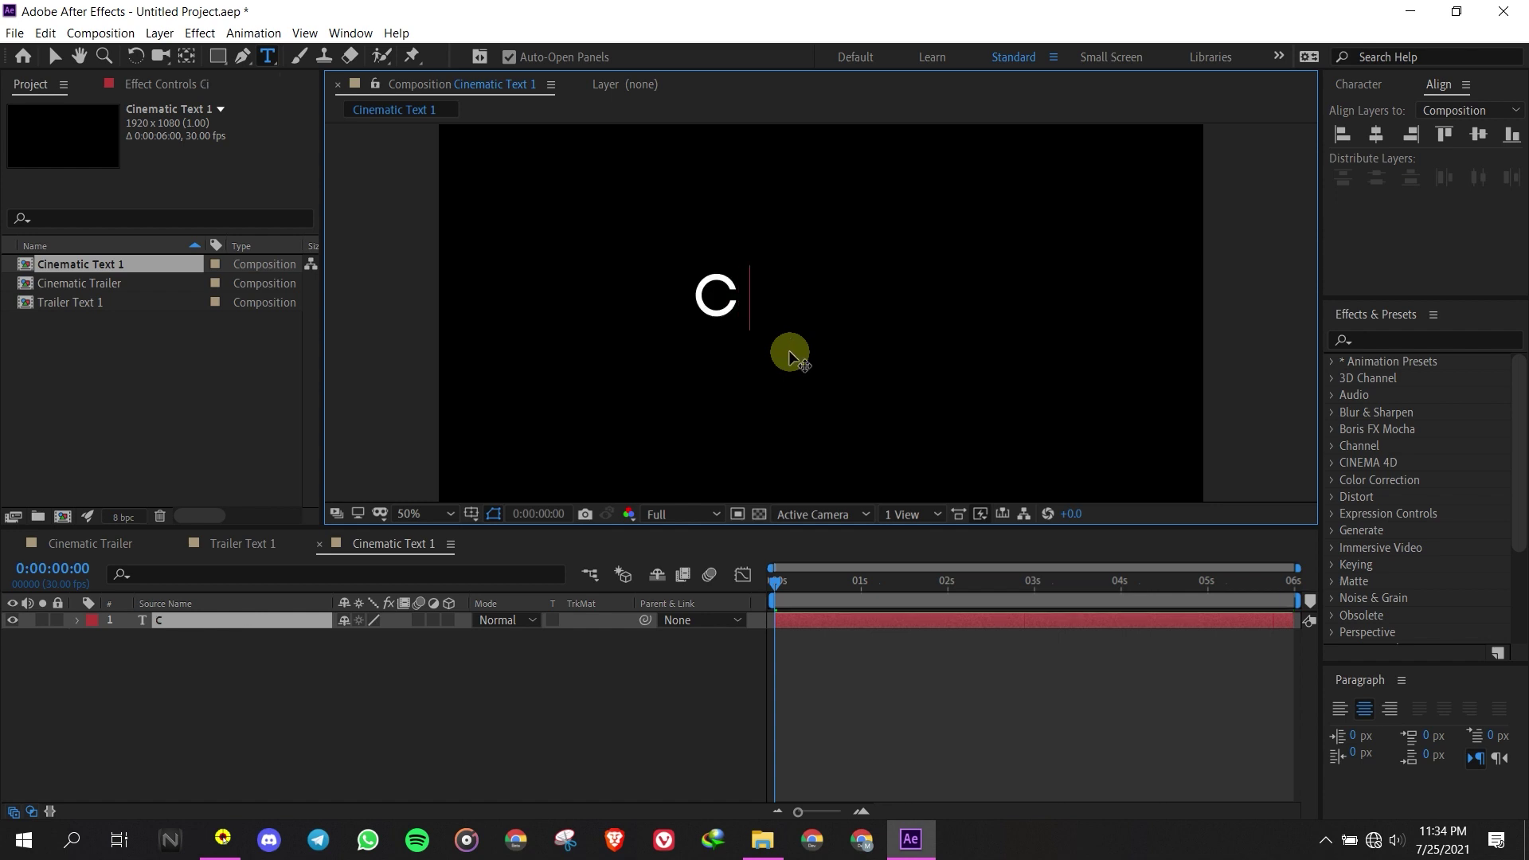
pyautogui.write('inematic')
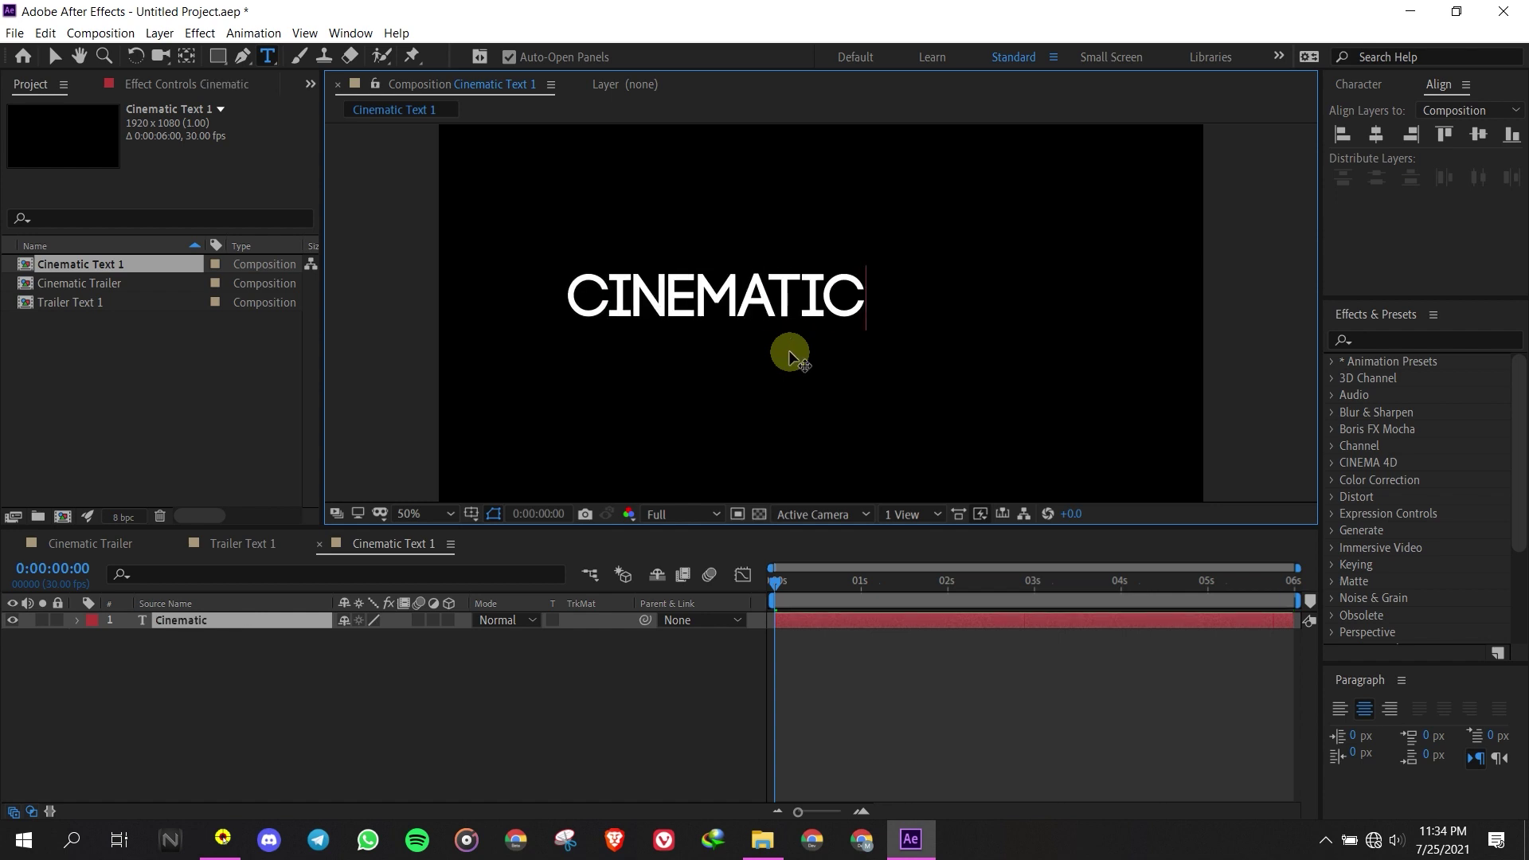
pyautogui.click(804, 287)
pyautogui.doubleClick(803, 286)
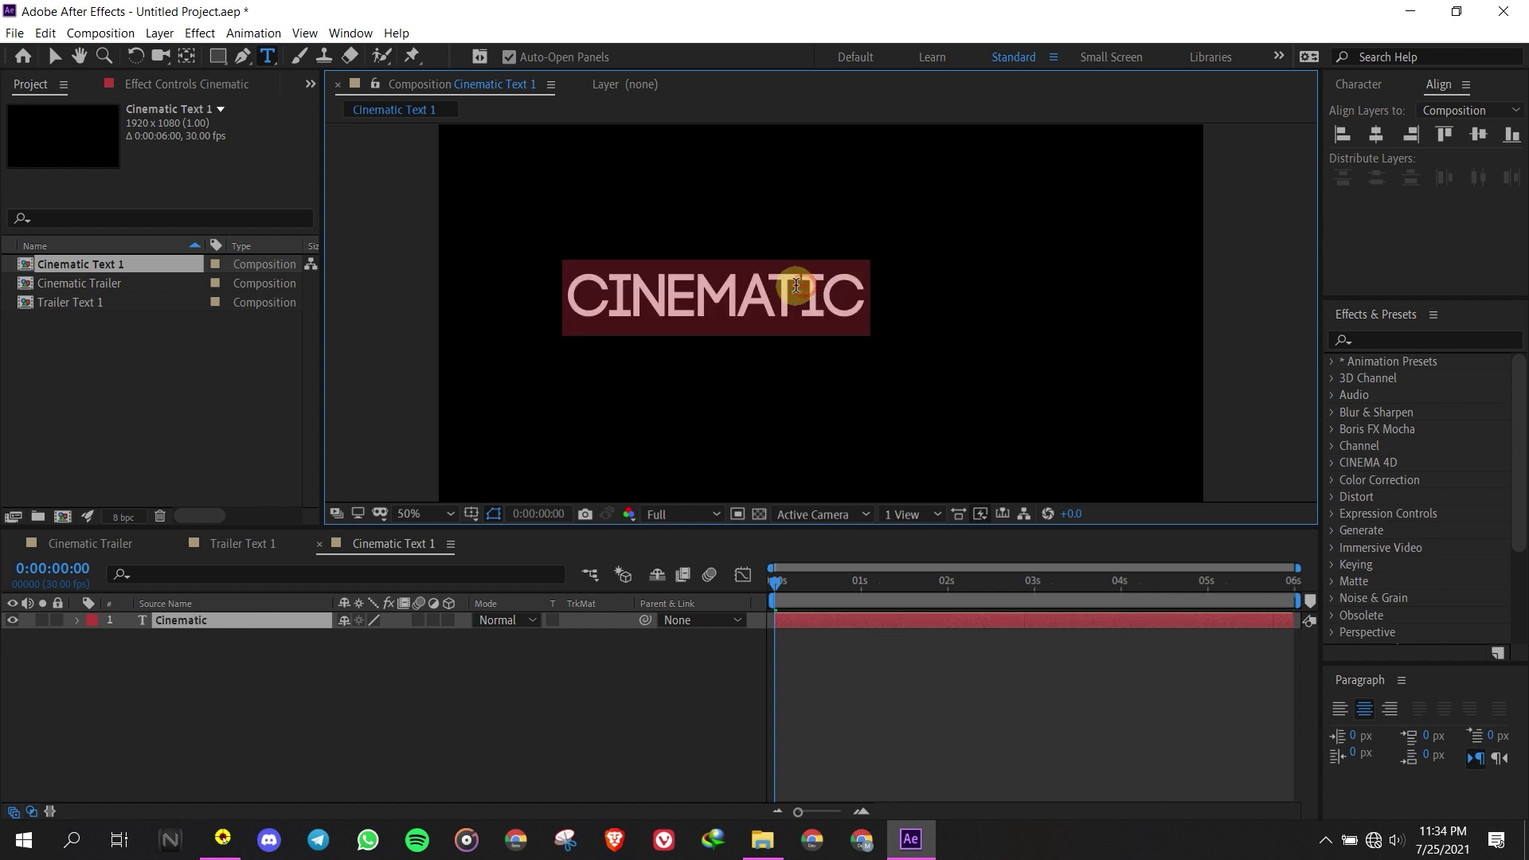
pyautogui.click(1361, 86)
pyautogui.click(1363, 167)
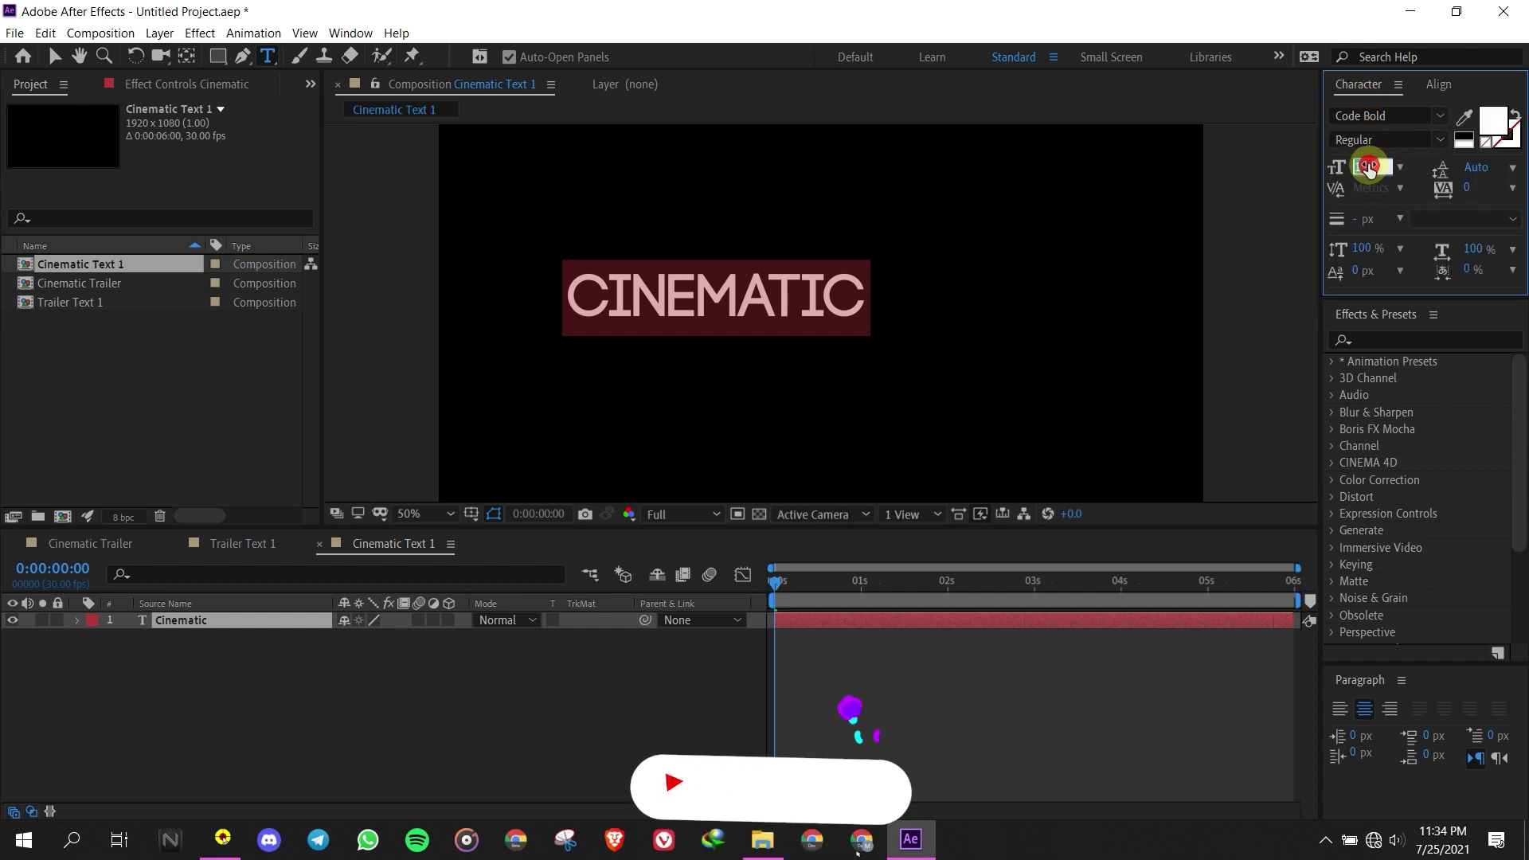
pyautogui.write('50')
pyautogui.press('Return')
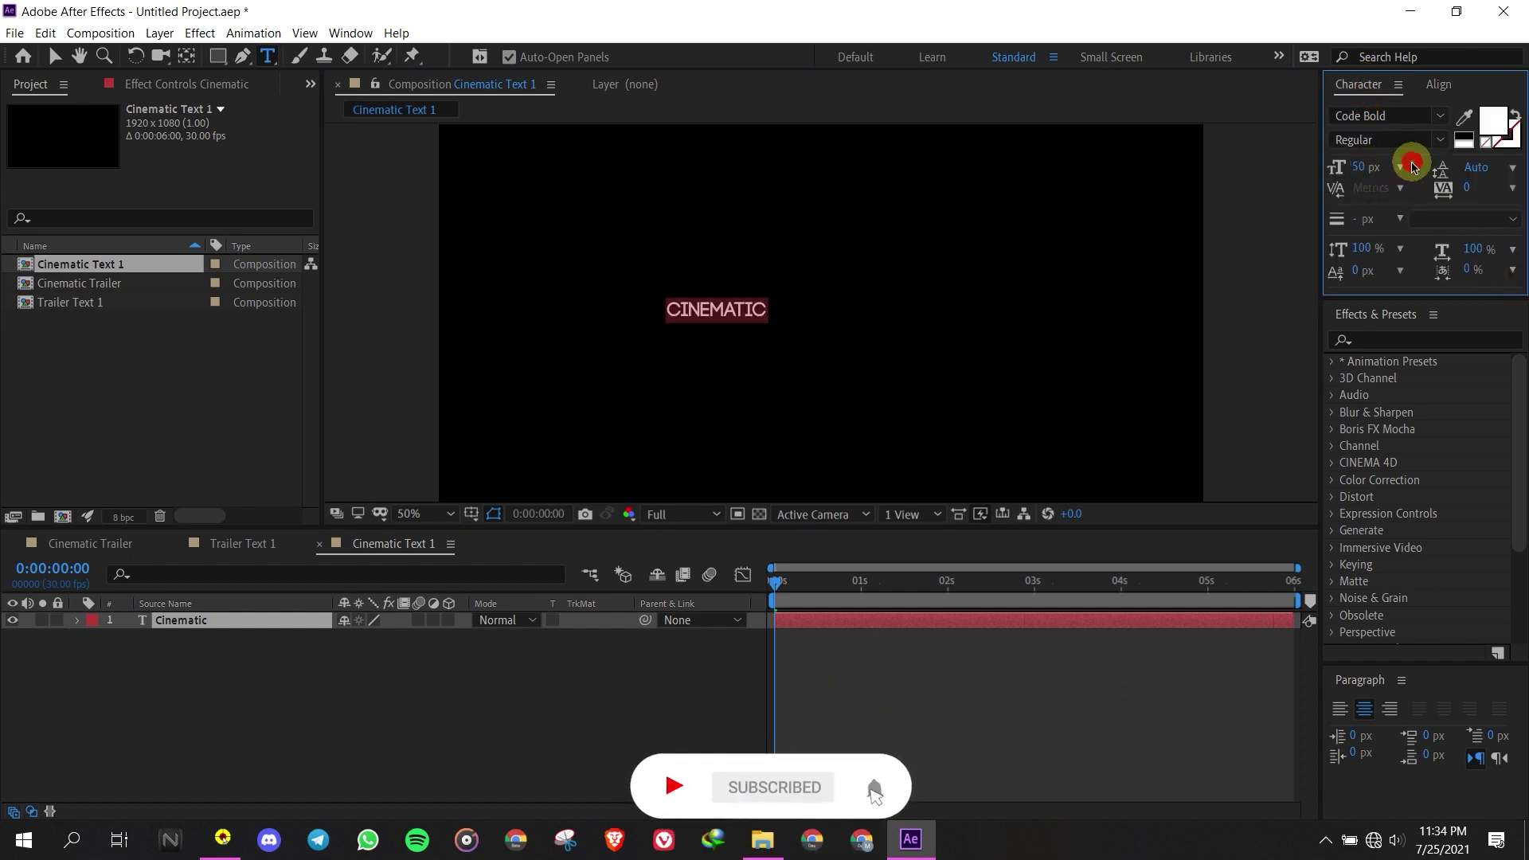
# Centre the CINEMATIC text horizontally and vertically in the composition
pyautogui.click(1437, 84)
pyautogui.click(1377, 134)
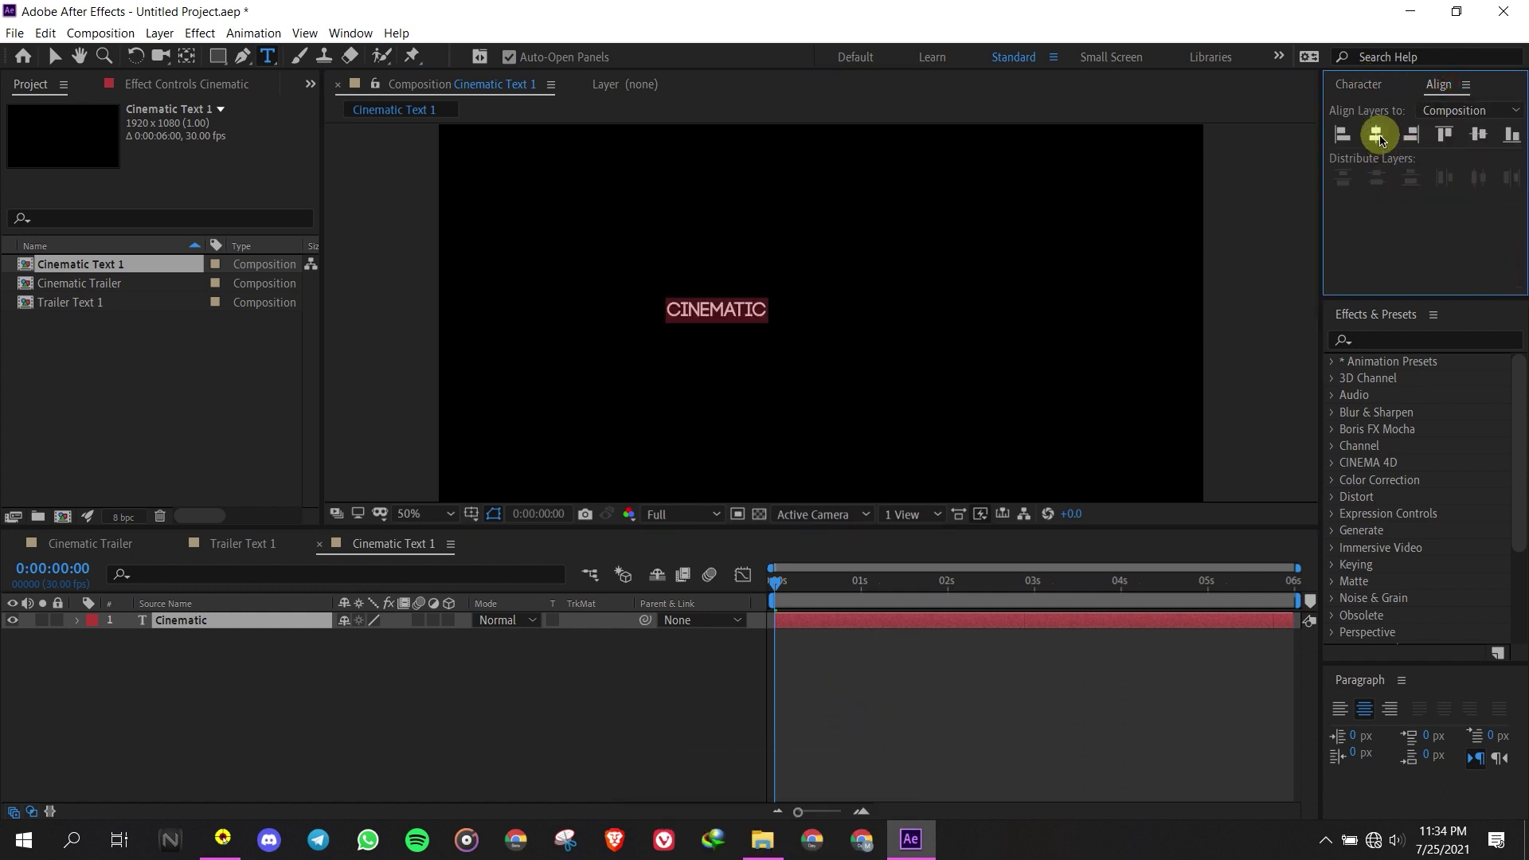
pyautogui.click(1478, 134)
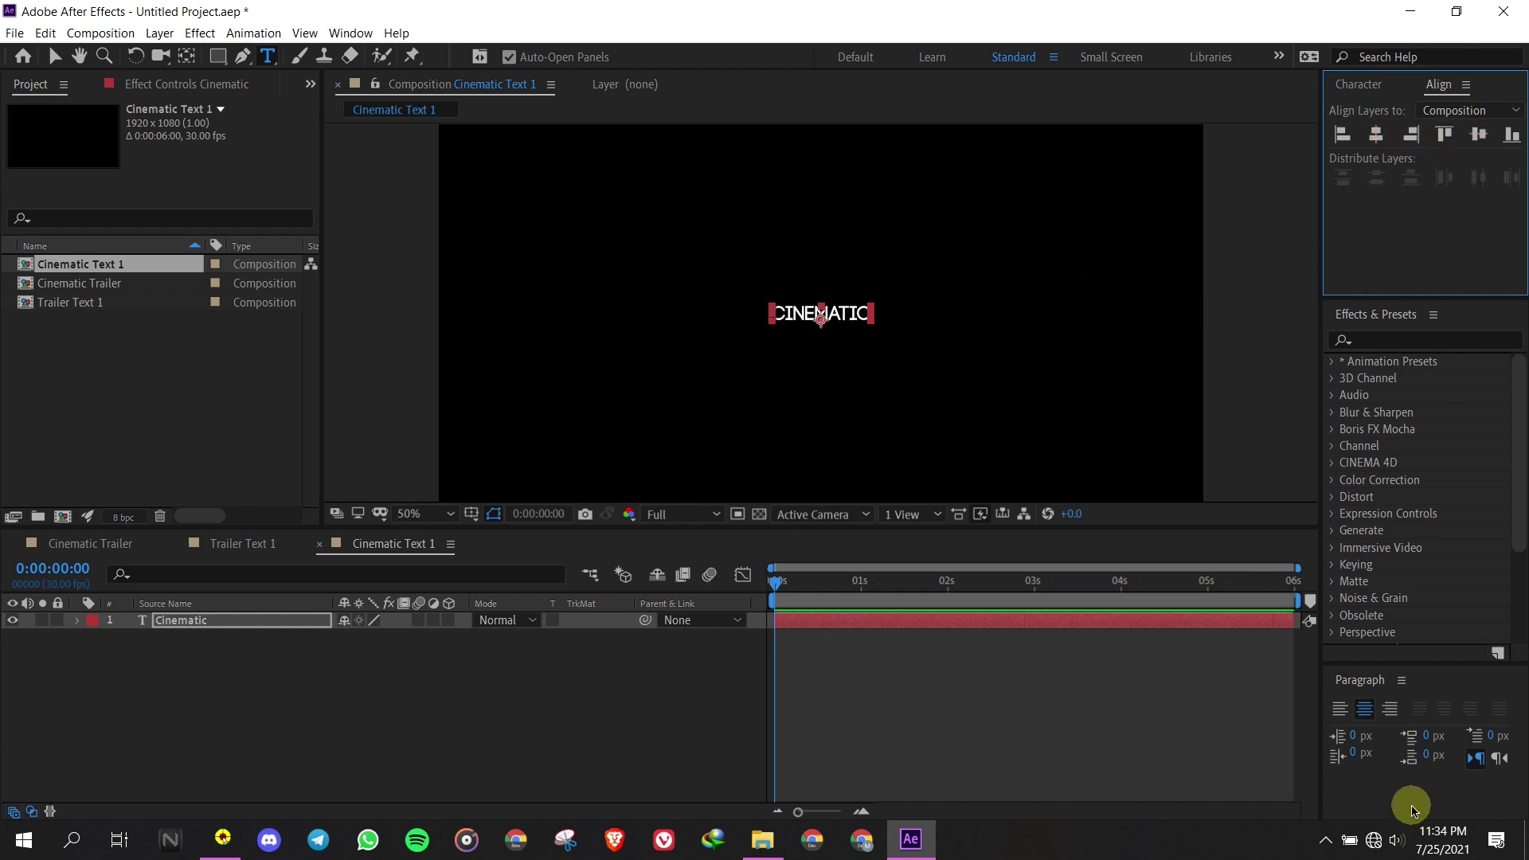
pyautogui.click(1365, 702)
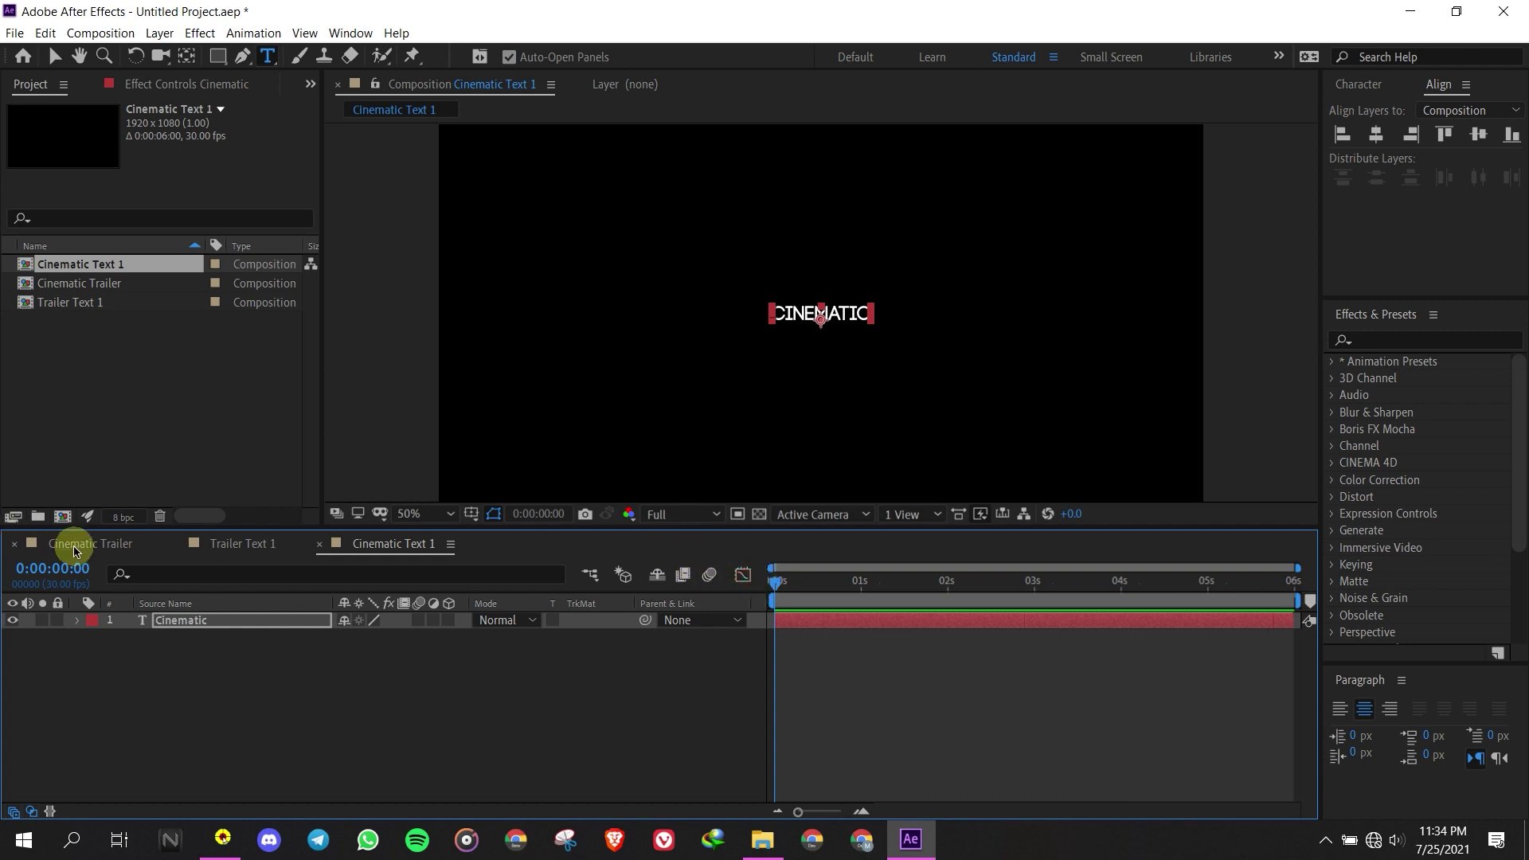
# Copy the Animator 1 tracking animation from the Trailer Text 1 composition
pyautogui.click(239, 543)
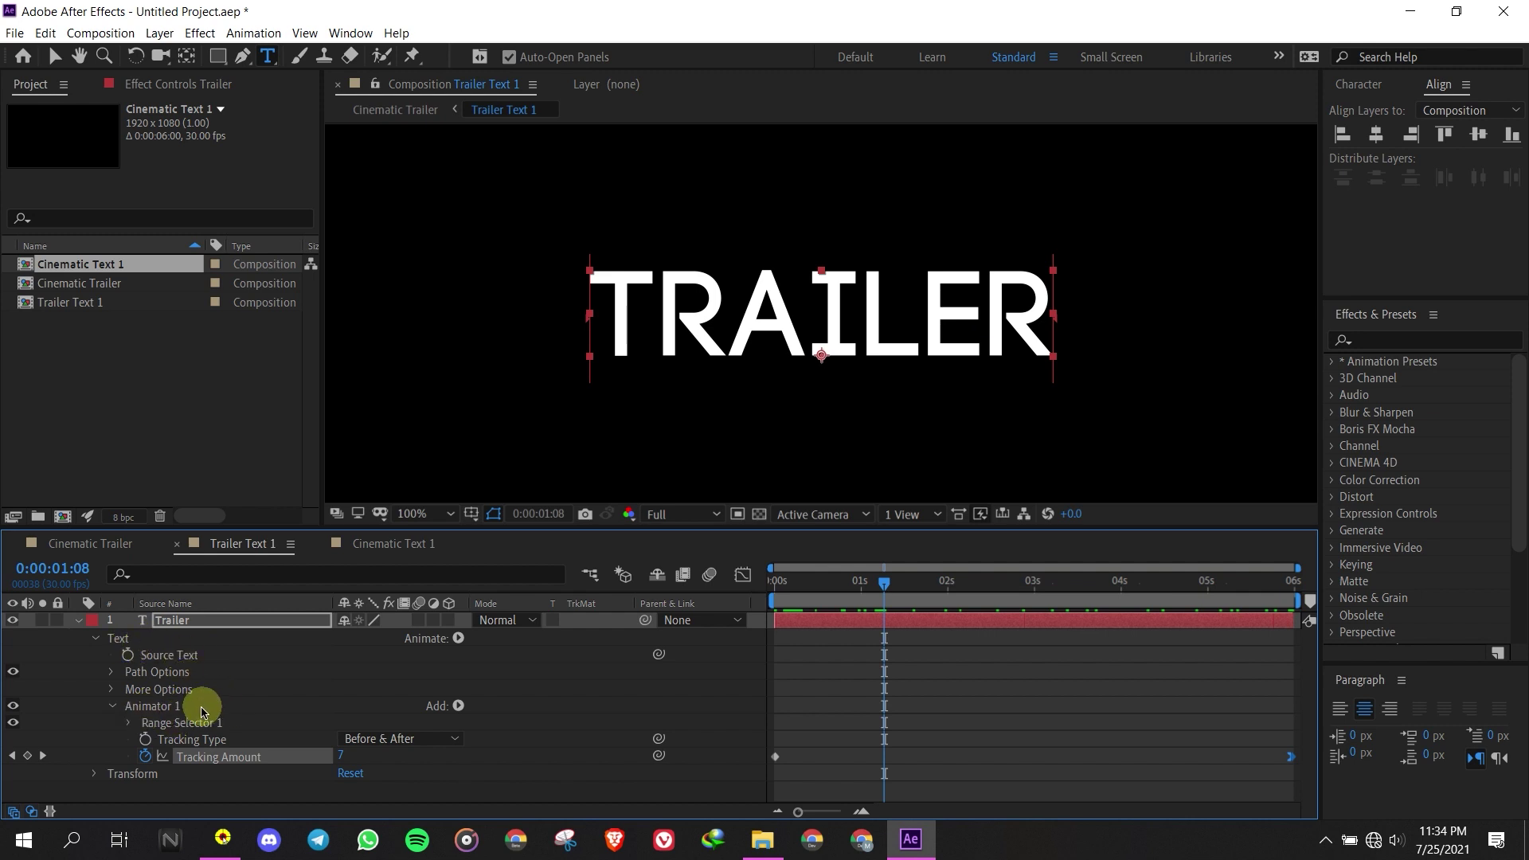
pyautogui.rightClick(166, 709)
pyautogui.click(176, 710)
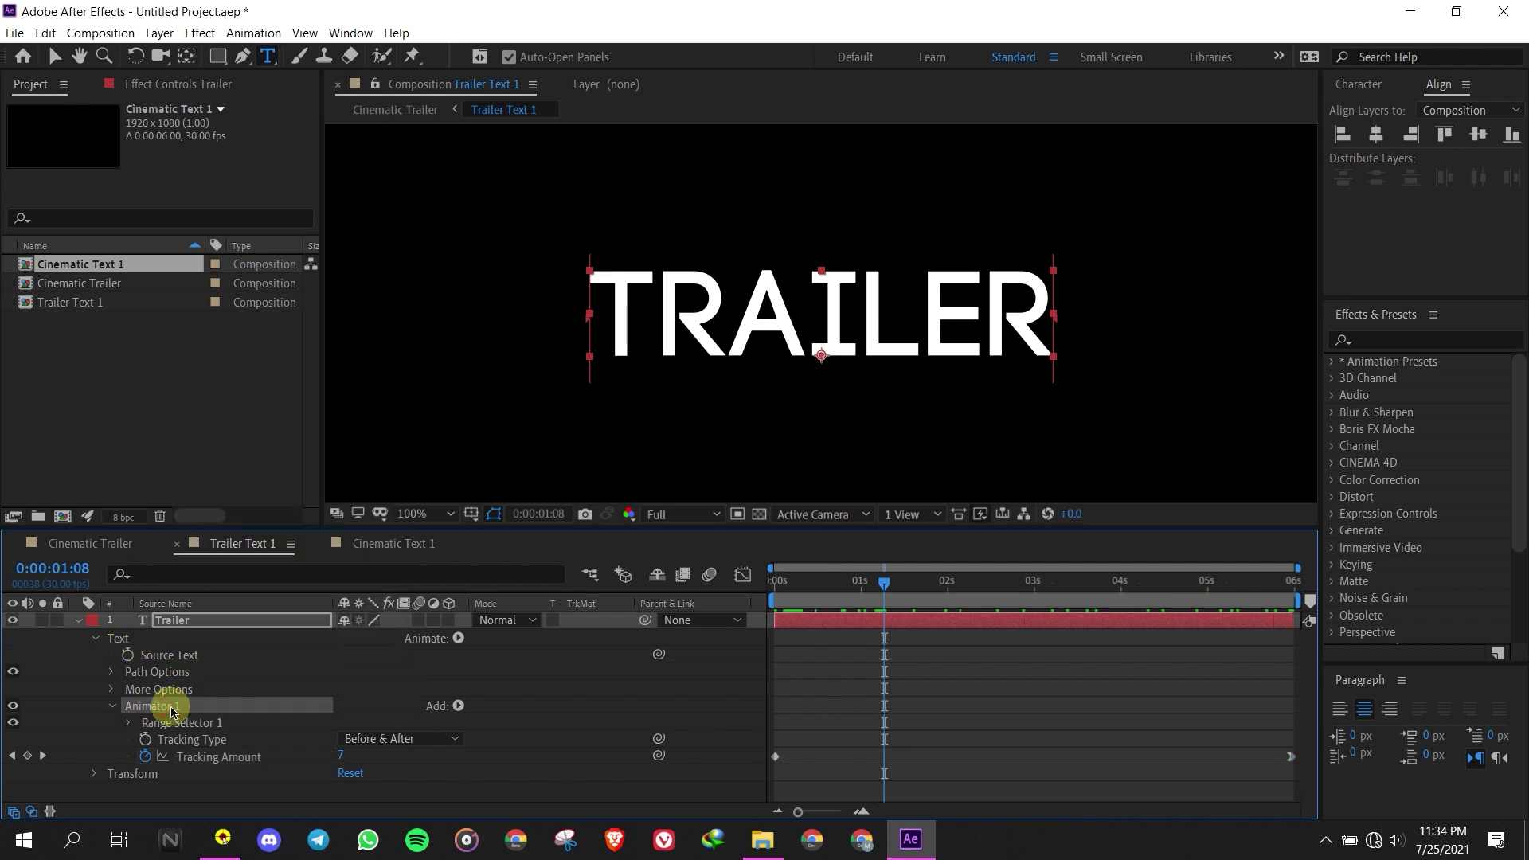
# Paste Animator 1 onto the Cinematic layer, preview the spreading letters, and return to Cinematic Trailer
pyautogui.click(398, 545)
pyautogui.click(212, 620)
pyautogui.keyDown('ctrl'); pyautogui.click(212, 620); pyautogui.keyUp('ctrl')
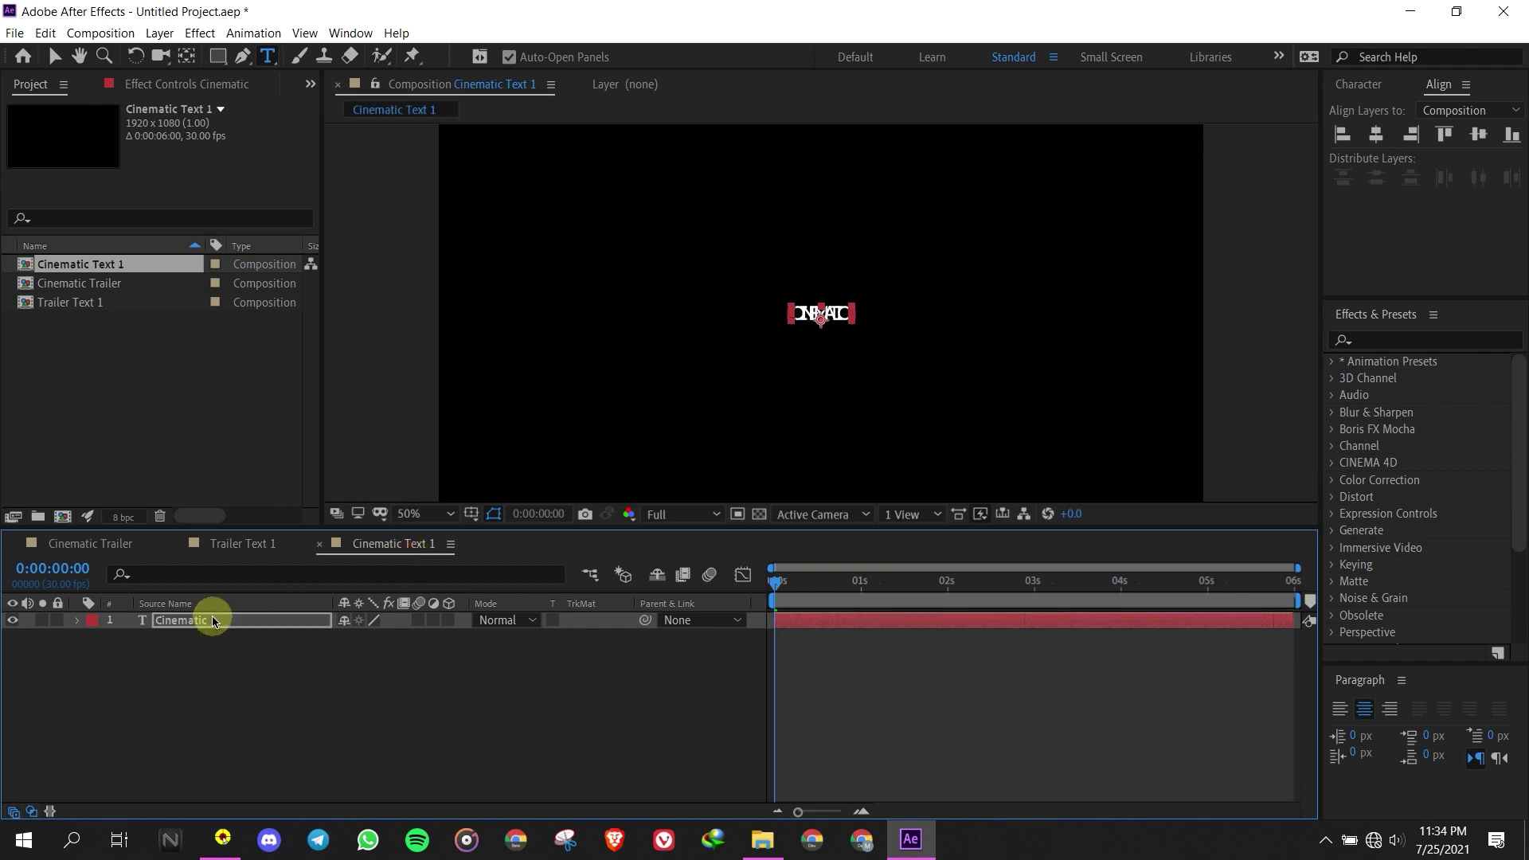
pyautogui.moveTo(784, 589); pyautogui.dragTo(1357, 652)
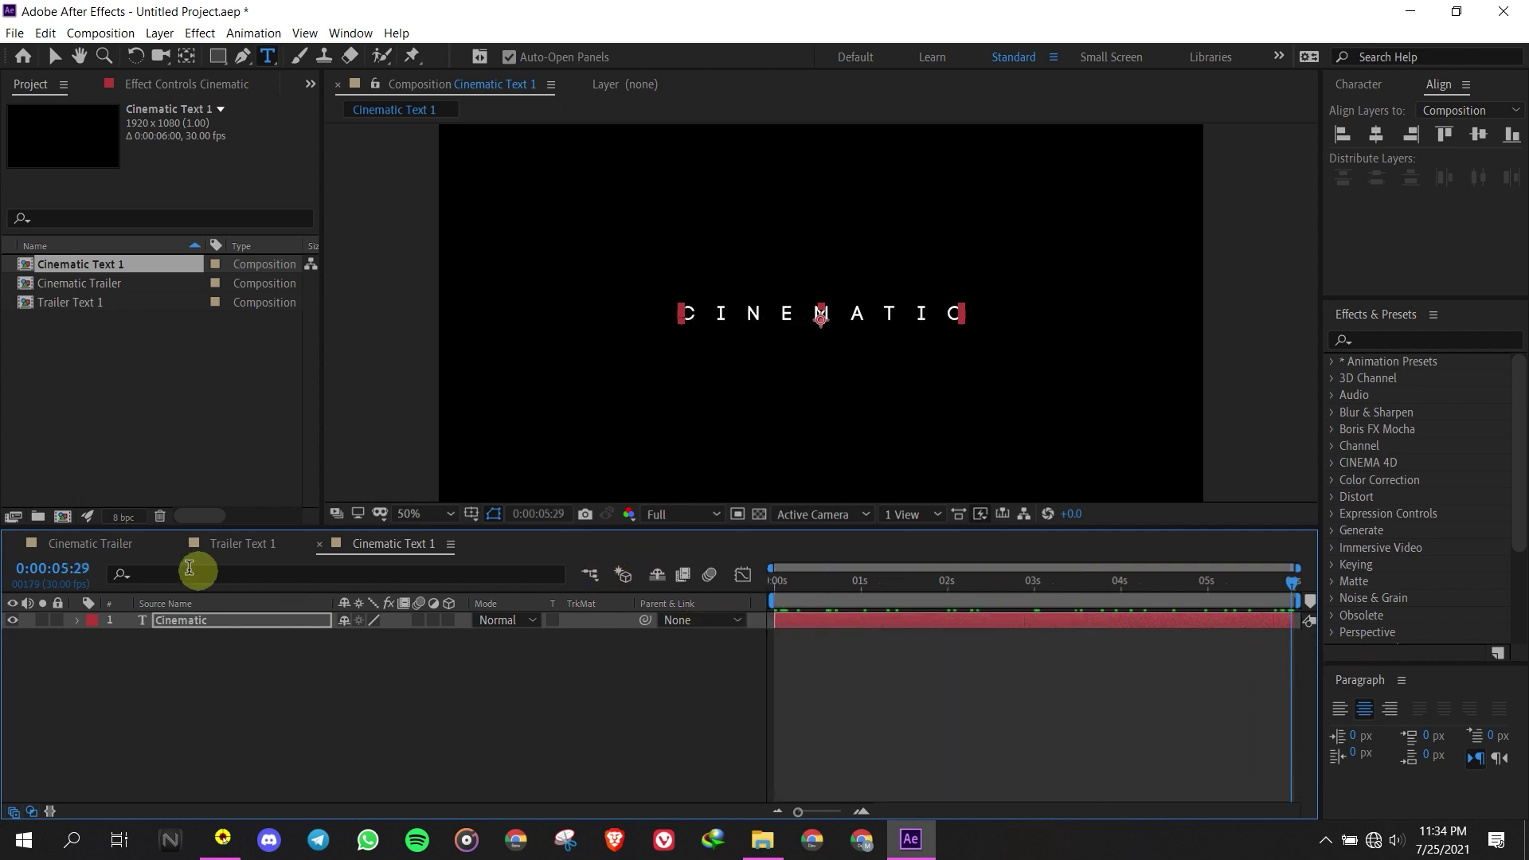
pyautogui.click(112, 544)
# Add Cinematic Text 1 to the trailer and move CINEMATIC above the TRAILER title
pyautogui.click(93, 264)
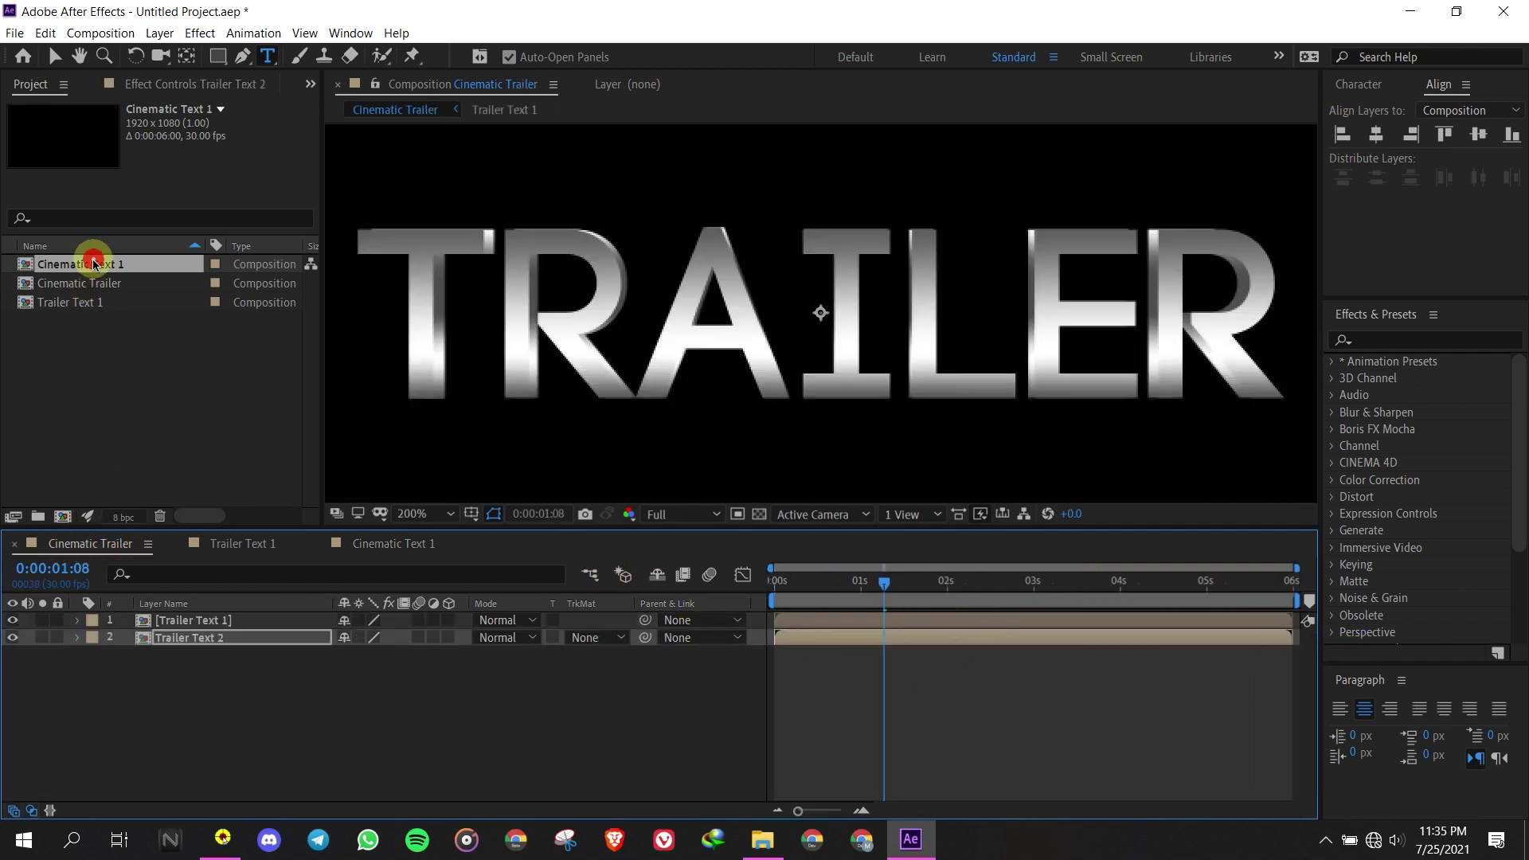
pyautogui.moveTo(93, 263); pyautogui.dragTo(188, 650)
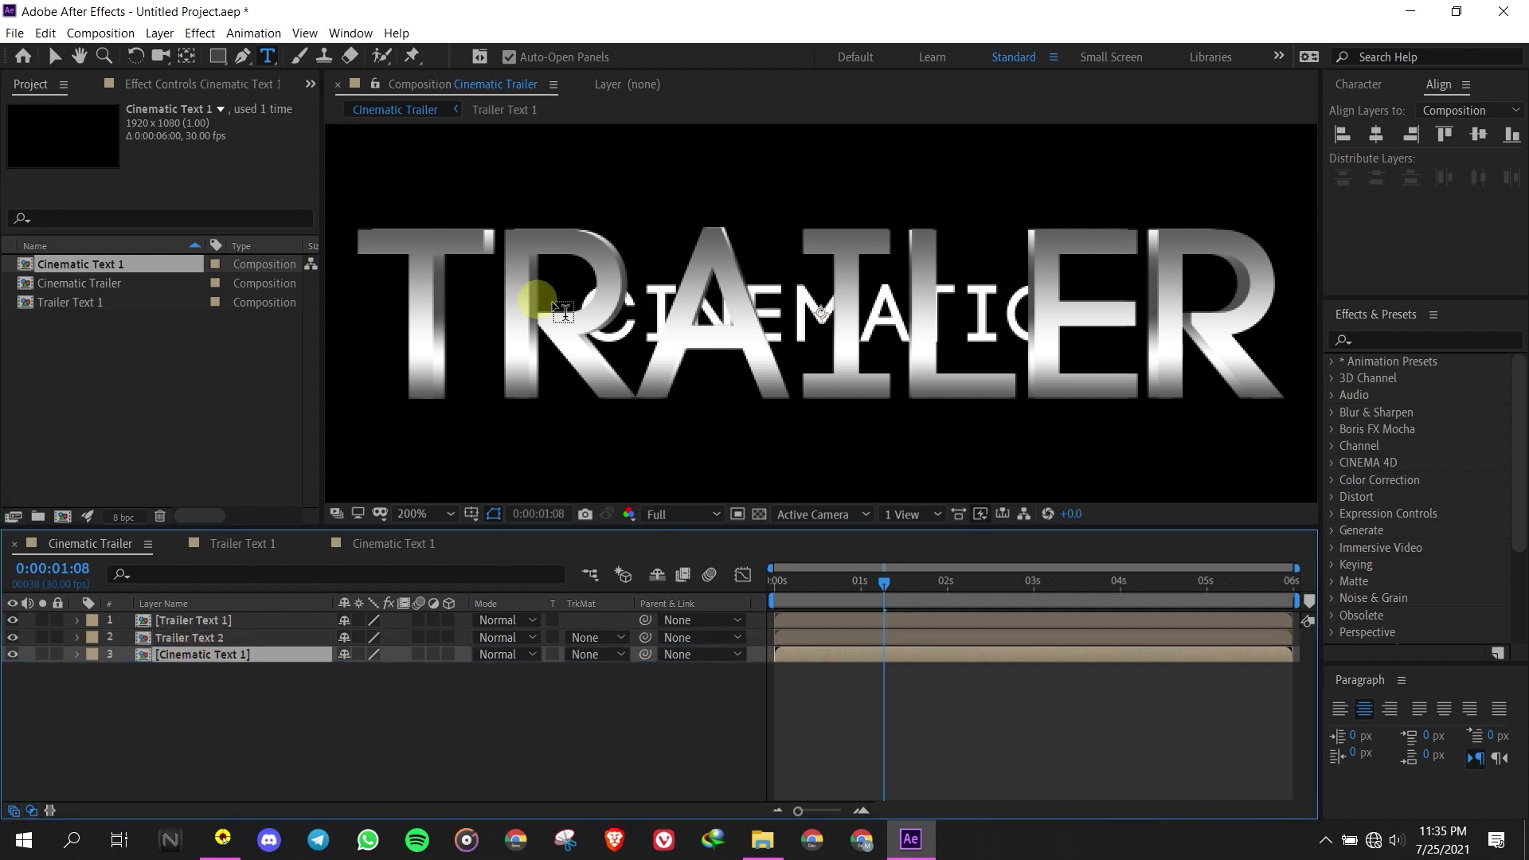
pyautogui.scroll(-4, 693, 304)
pyautogui.scroll(2, 685, 317)
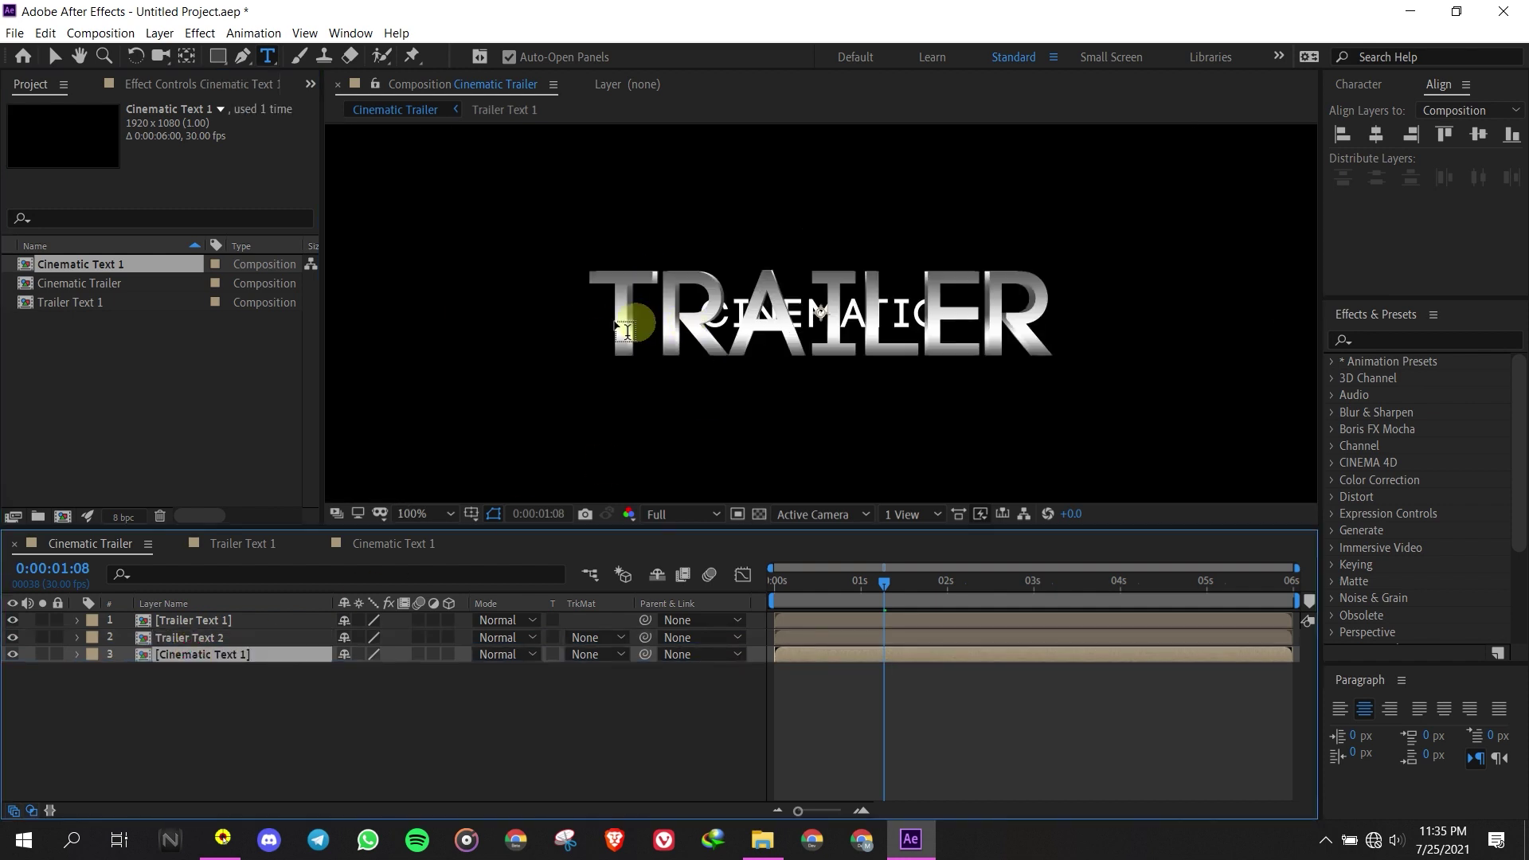
pyautogui.click(53, 59)
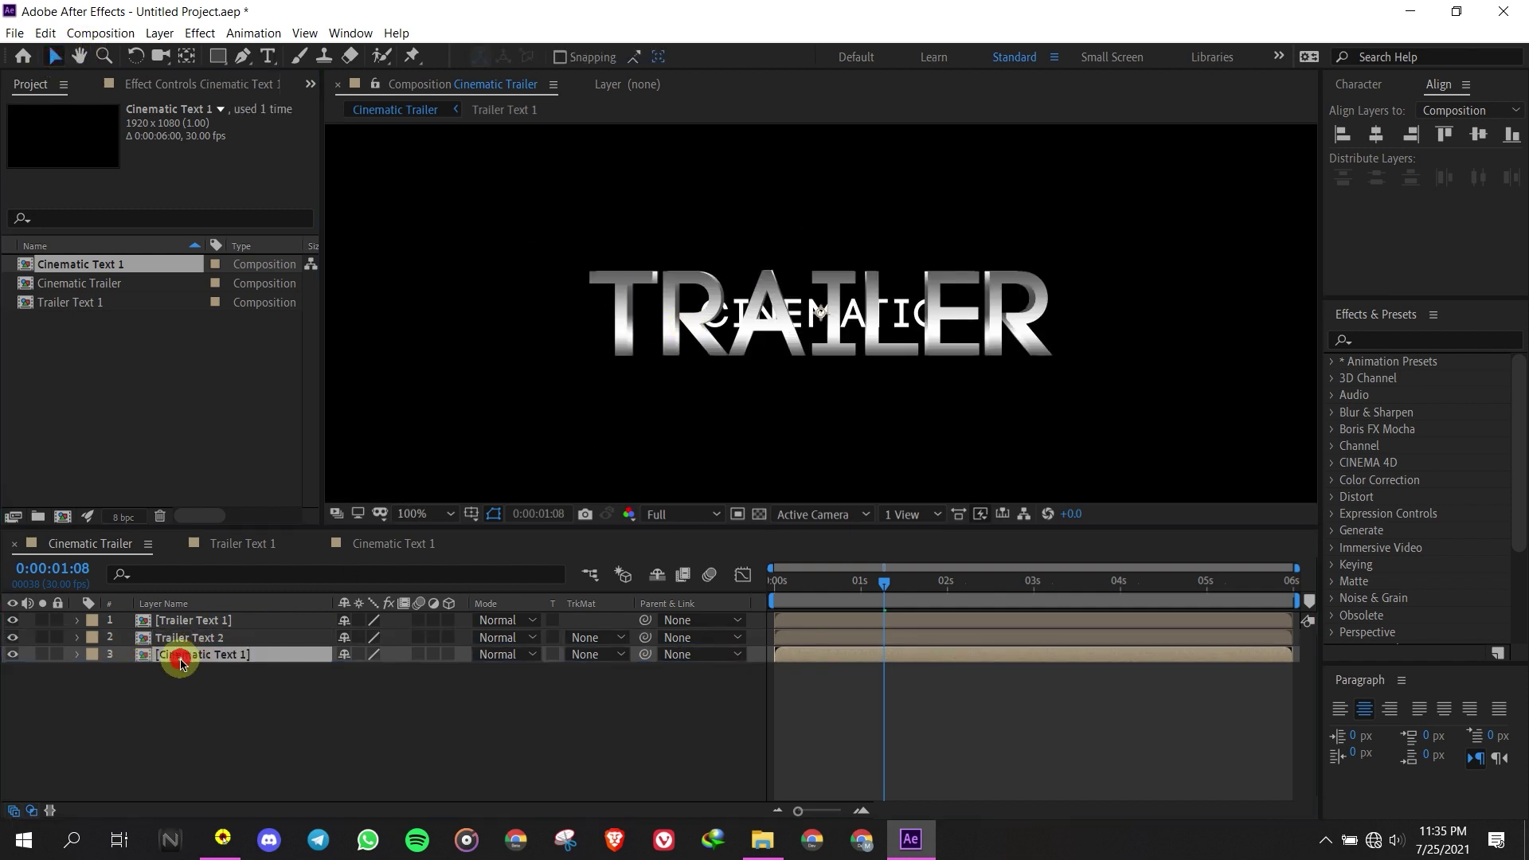
pyautogui.moveTo(802, 334); pyautogui.dragTo(824, 257)
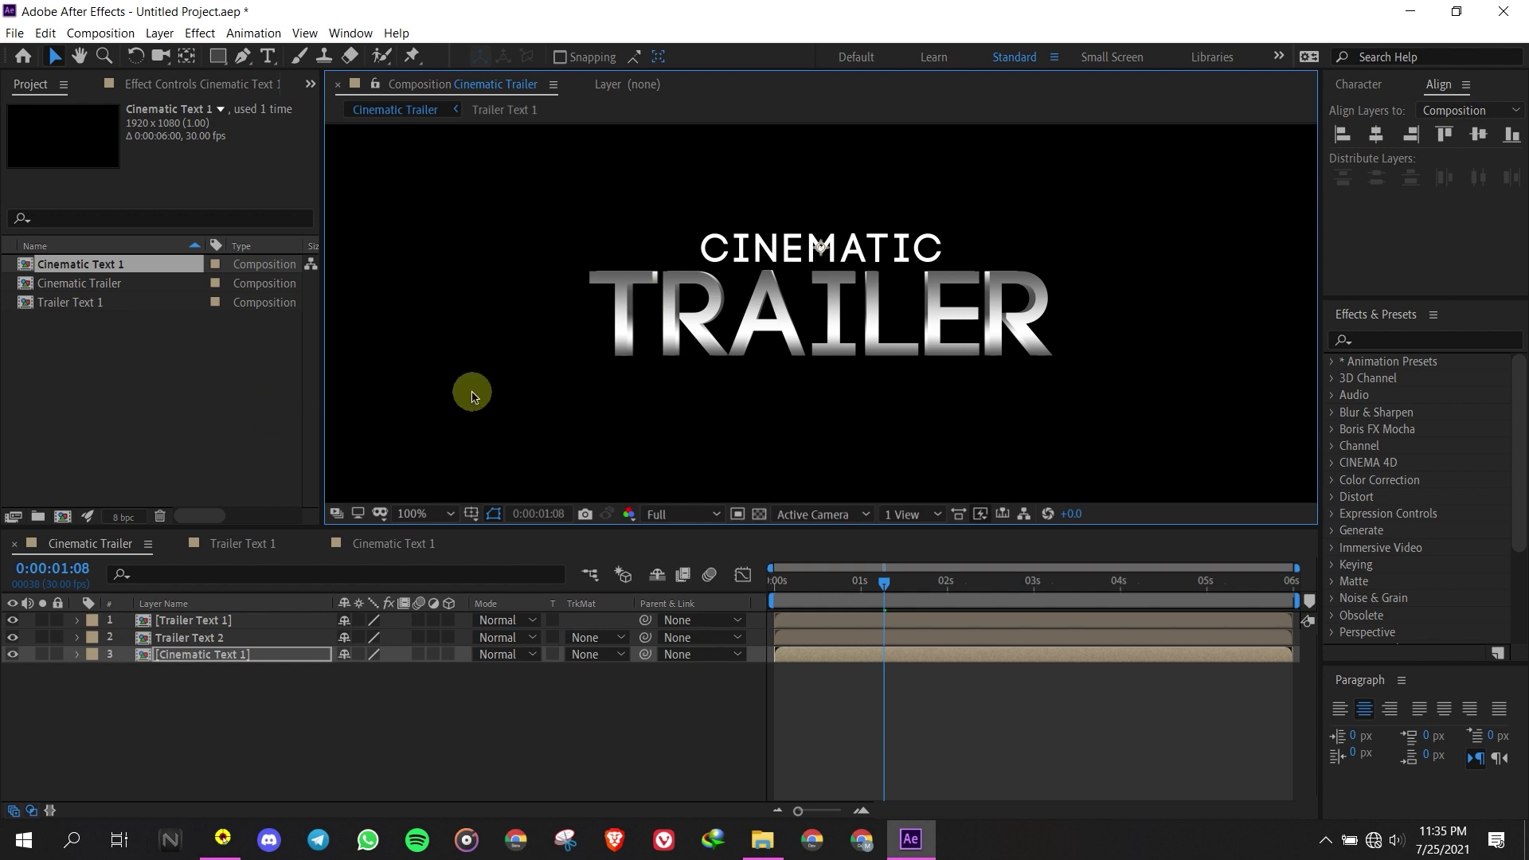
# Check Trailer Text 1's layer styles, collapse it, and select the Cinematic Text 1 layer
pyautogui.click(76, 621)
pyautogui.click(156, 660)
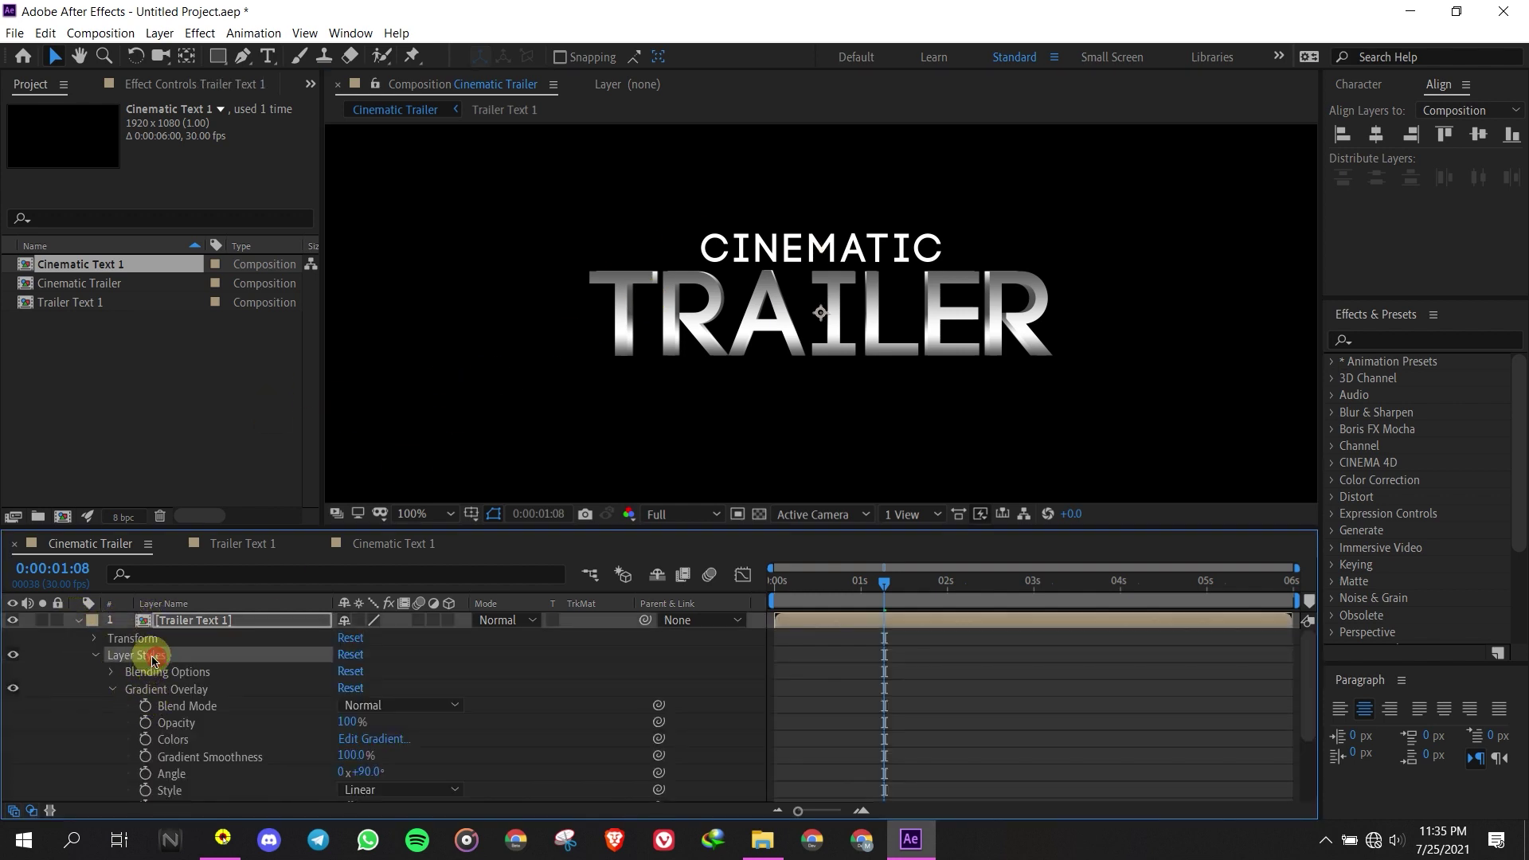
pyautogui.click(76, 620)
pyautogui.click(223, 654)
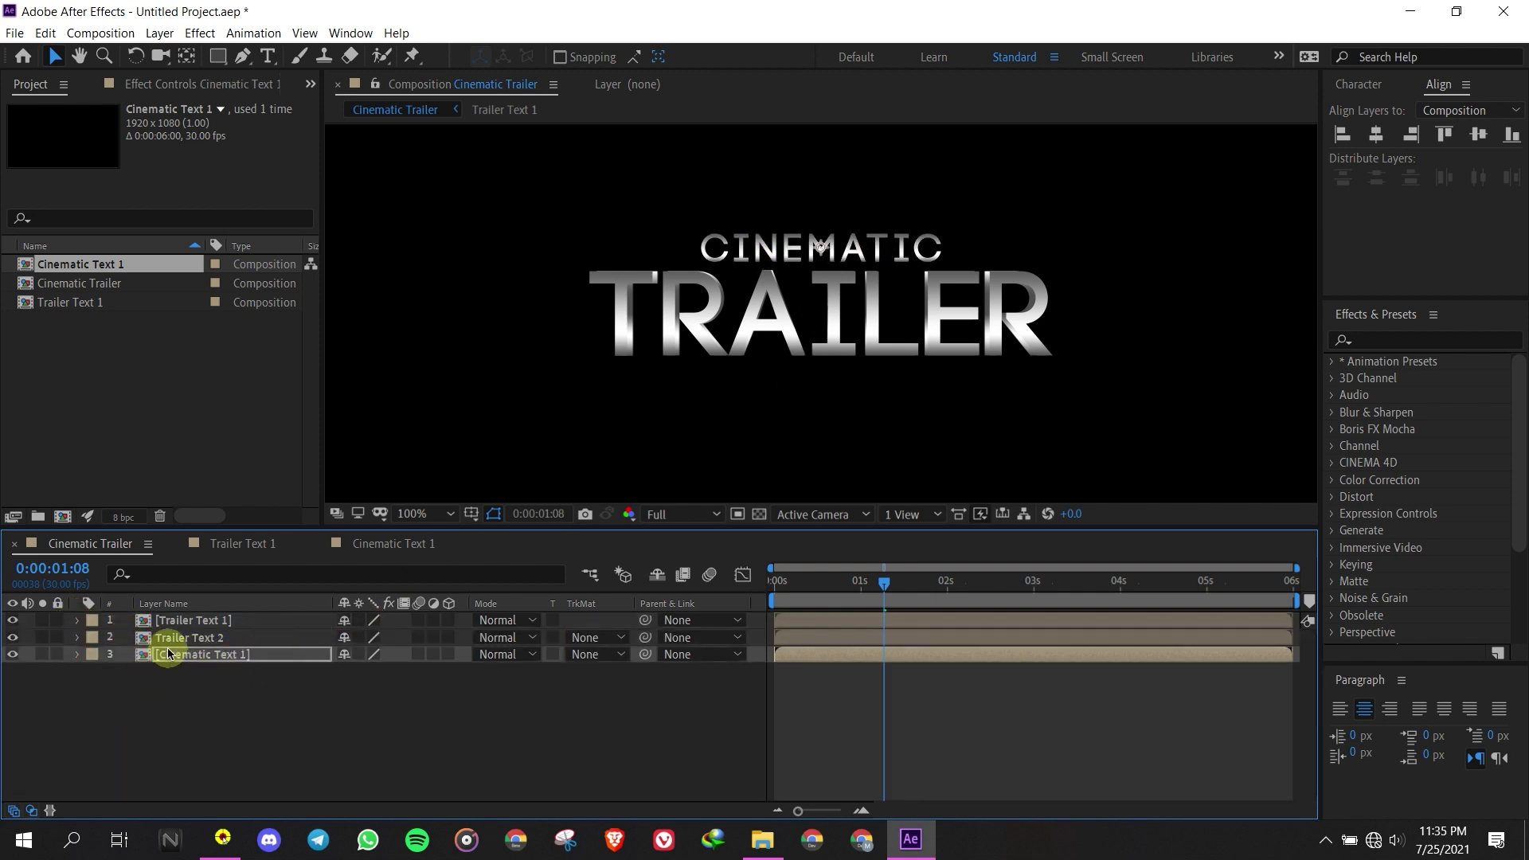
pyautogui.click(139, 648)
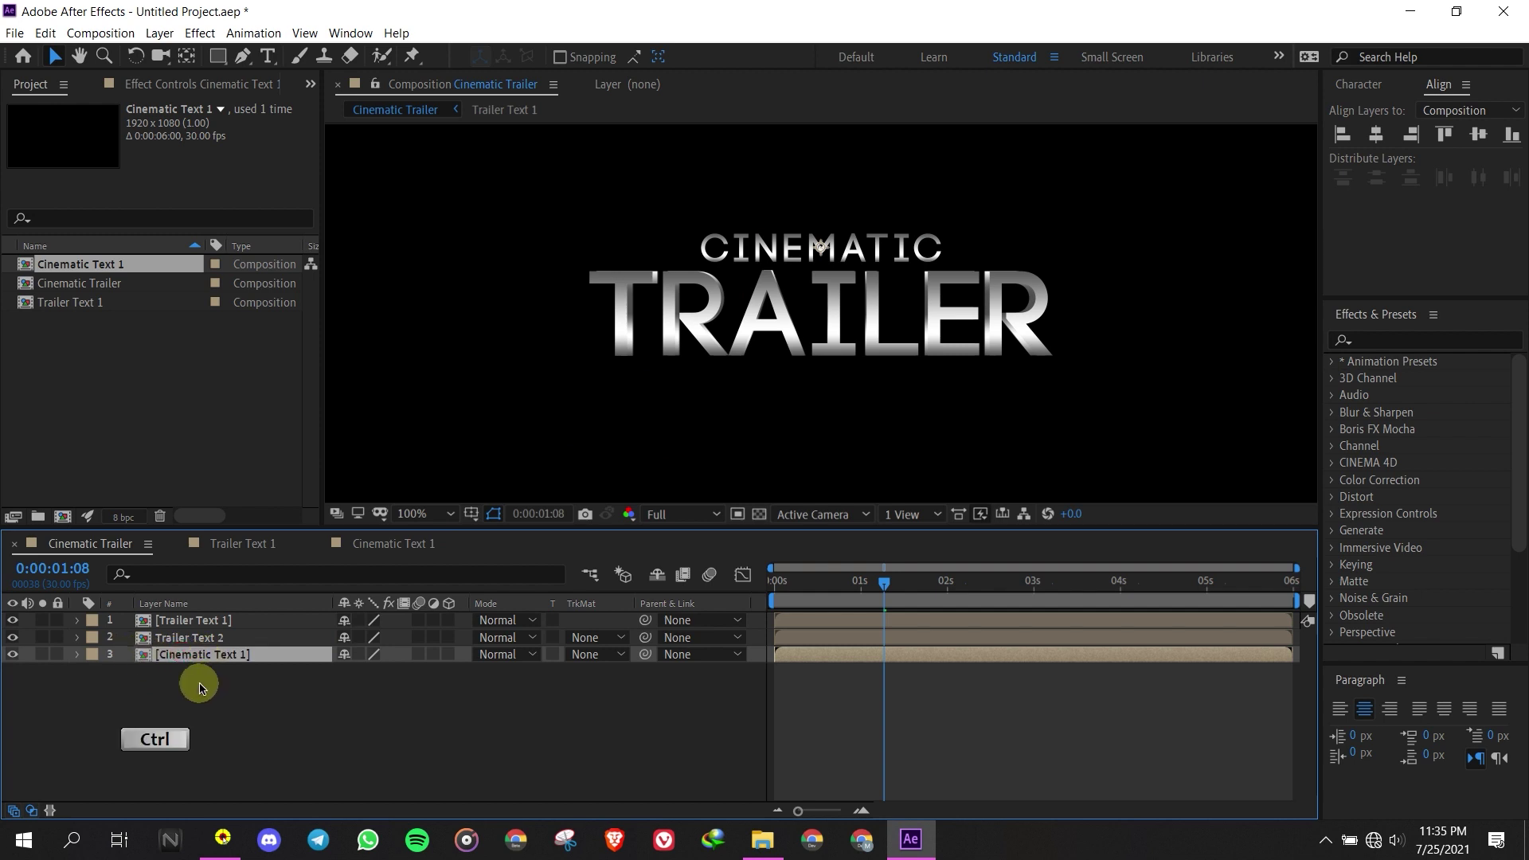
# Duplicate the Cinematic Text 1 layer with Ctrl+D and inspect the copy's precomp
pyautogui.hotkey('ctrl', 'd')
pyautogui.click(221, 674)
pyautogui.doubleClick(223, 674)
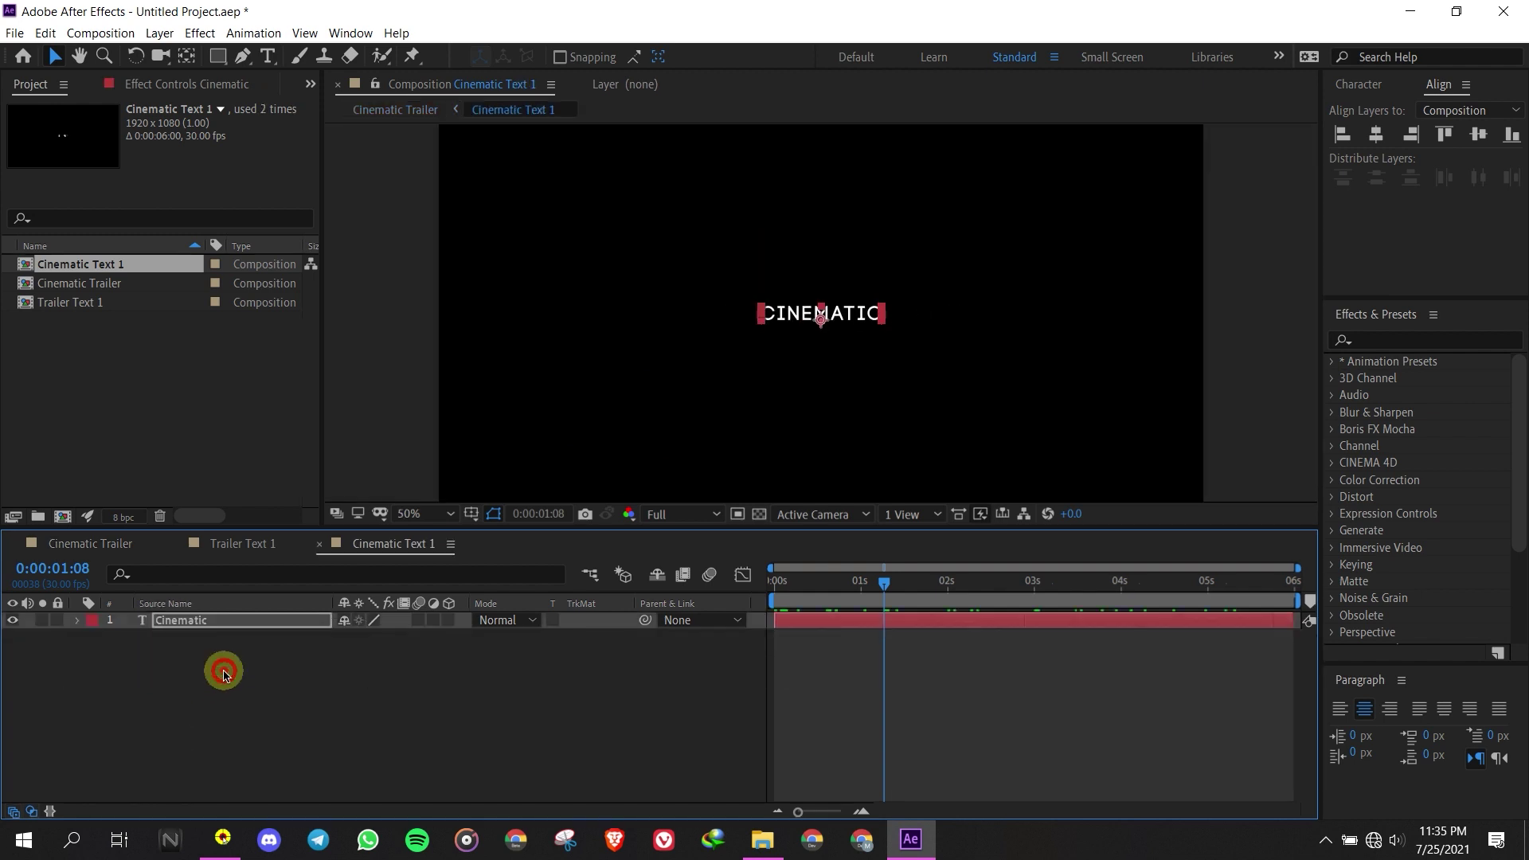
pyautogui.click(76, 545)
# Rename the duplicate layer to Cinematic Text 2
pyautogui.rightClick(179, 671)
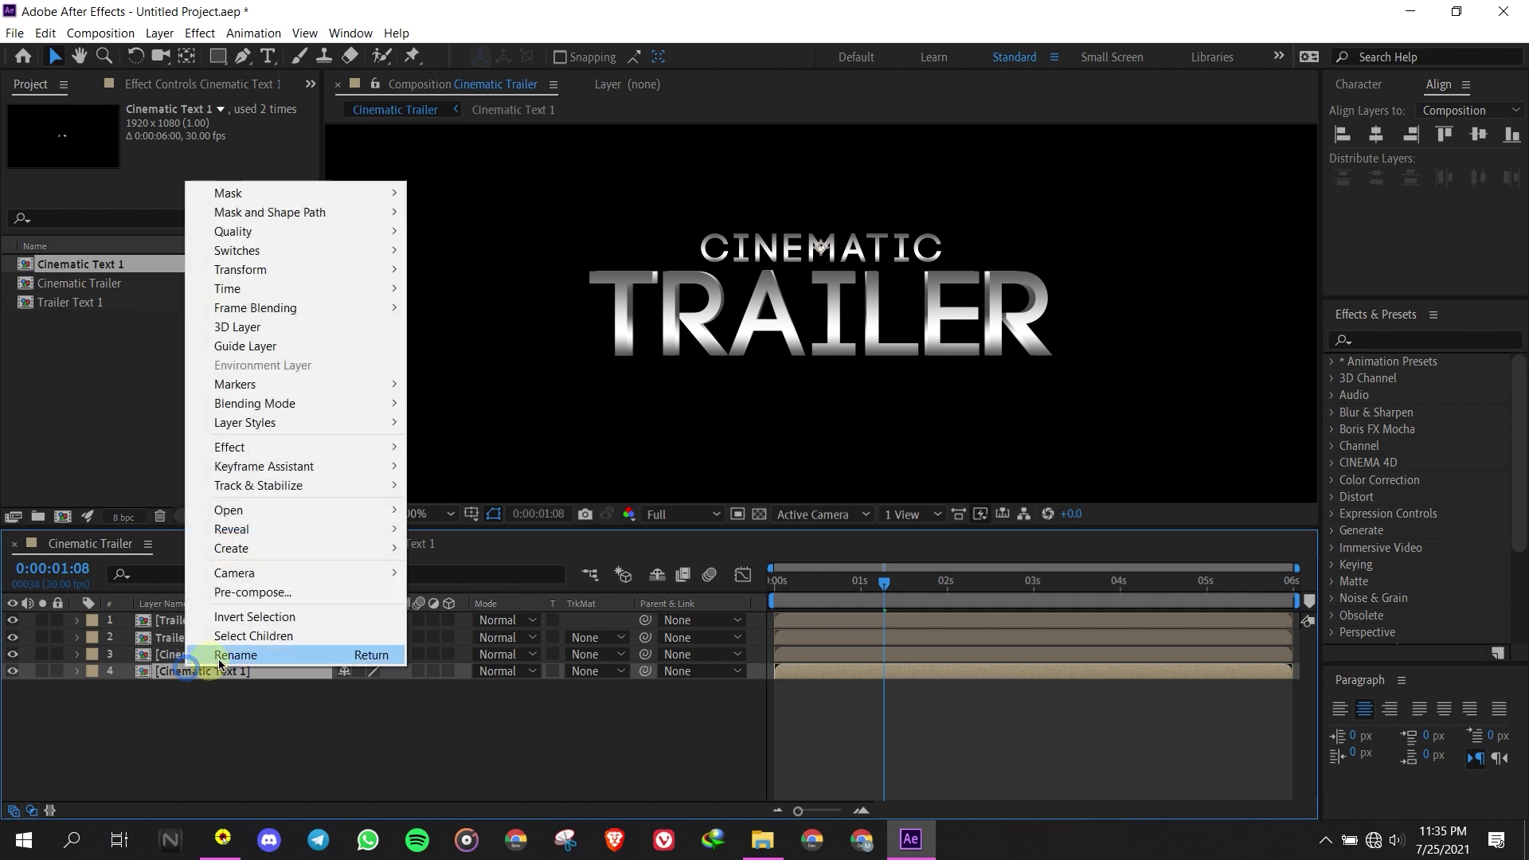
pyautogui.click(231, 662)
pyautogui.click(261, 671)
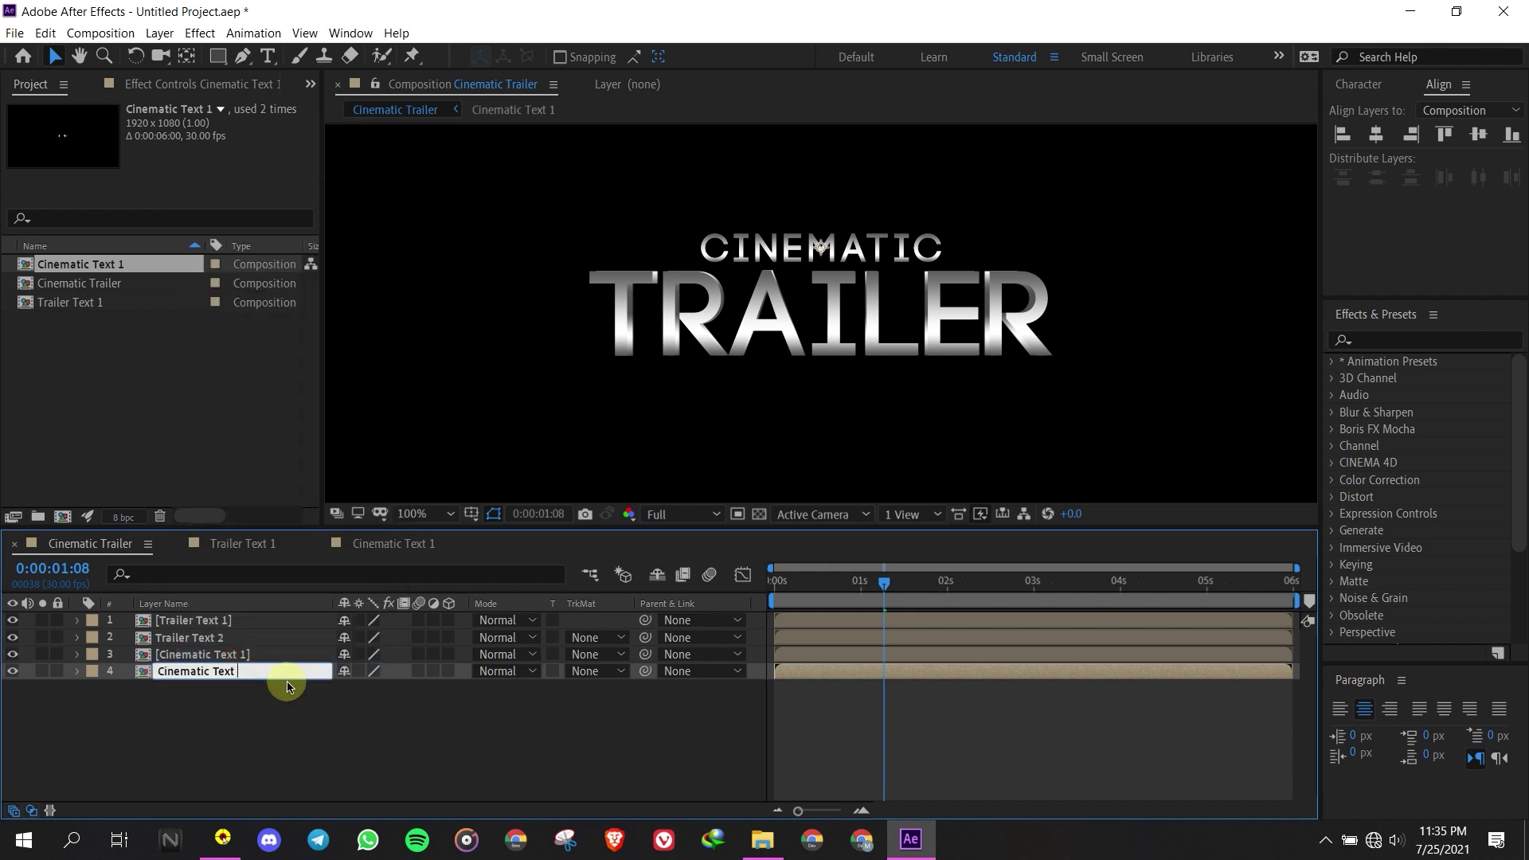
pyautogui.write('2')
pyautogui.click(274, 707)
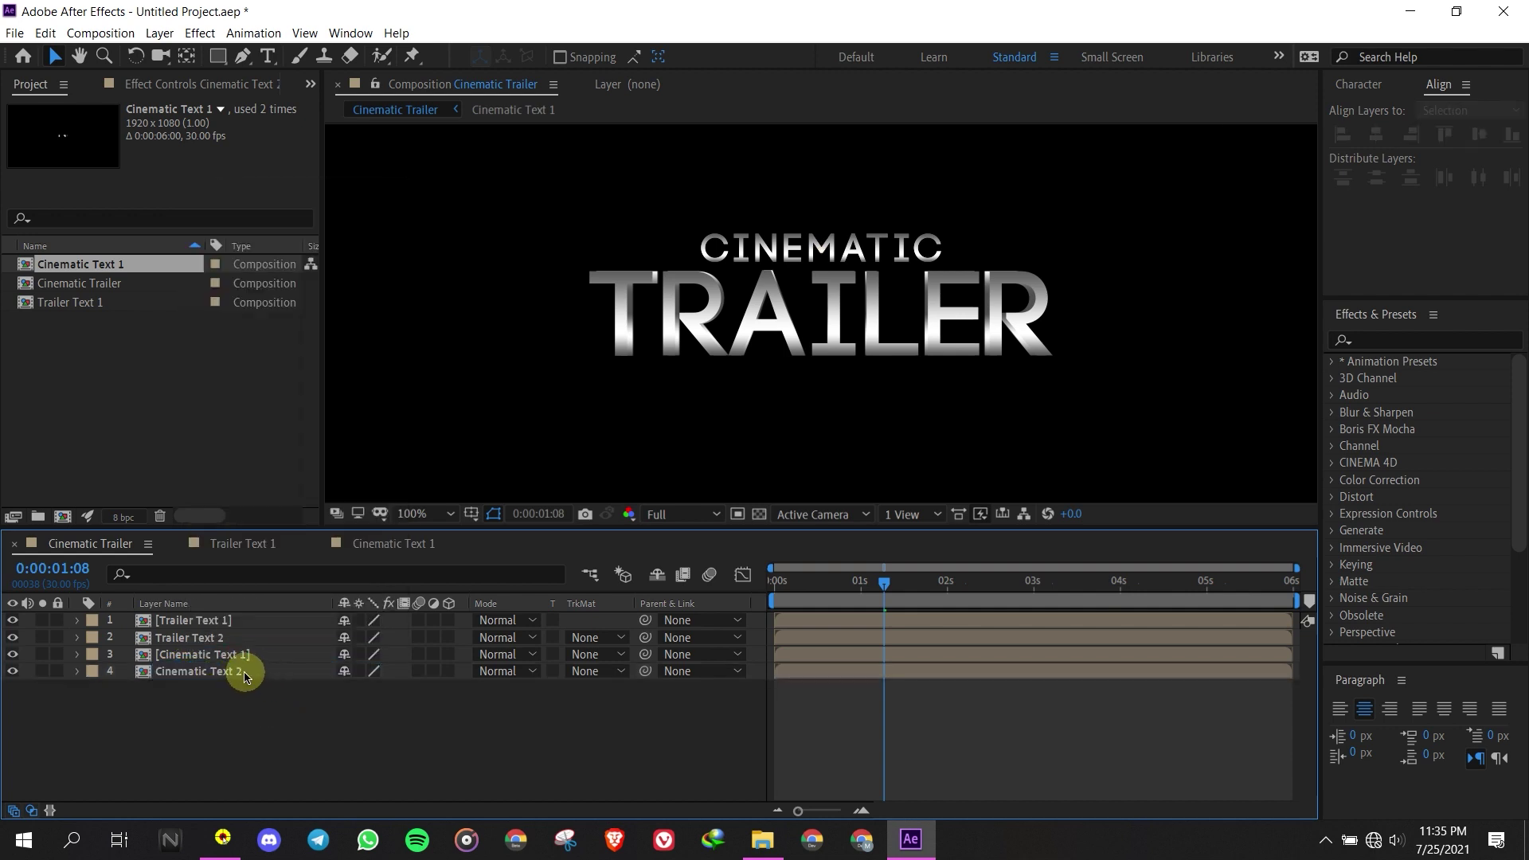
# Set Cinematic Text 2's horizontal scale to 99%
pyautogui.click(177, 672)
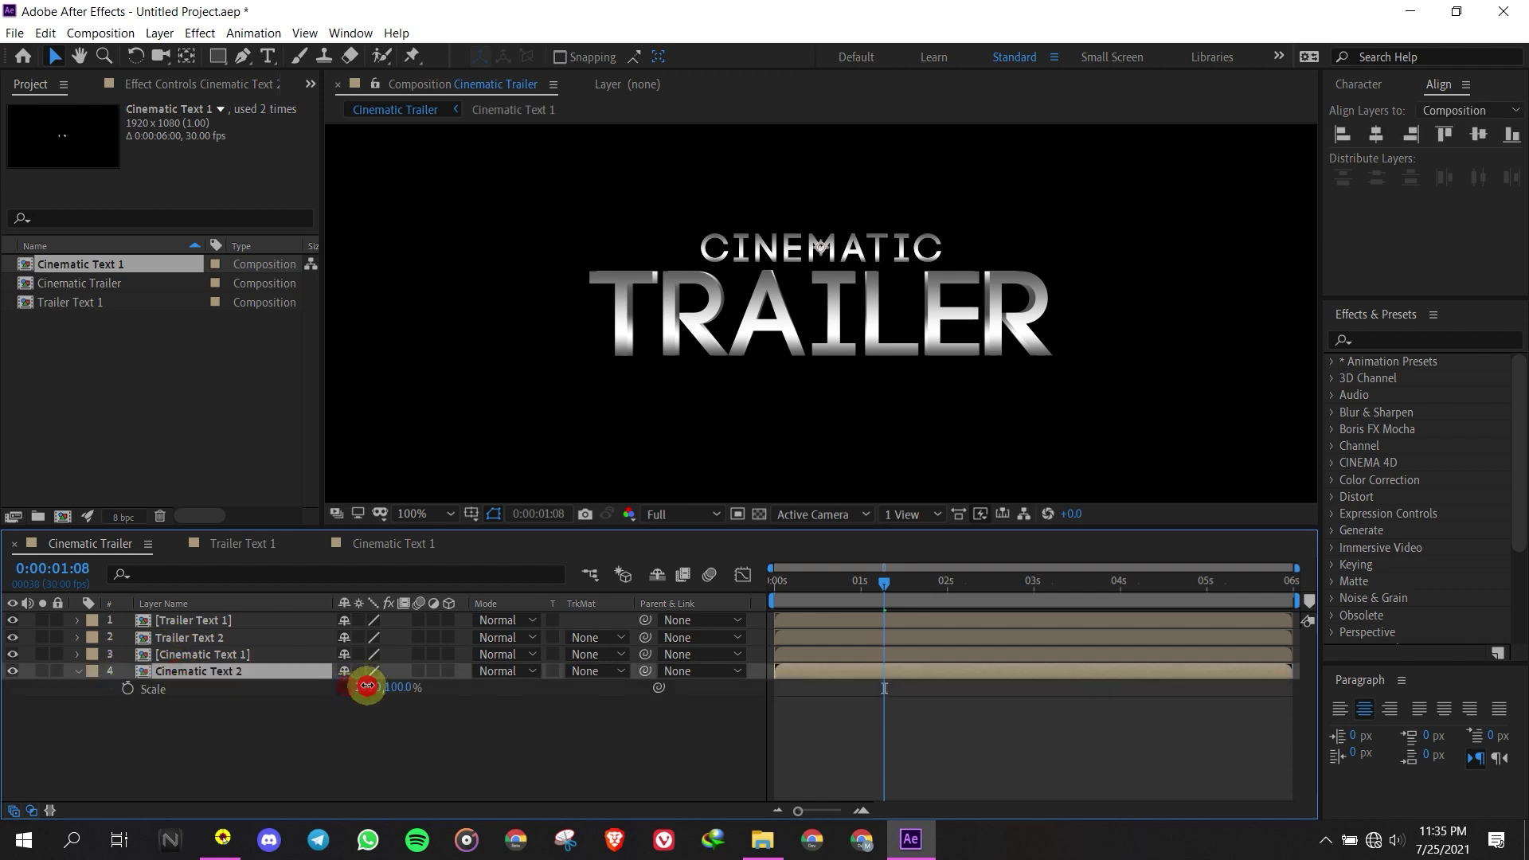
pyautogui.click(367, 686)
pyautogui.click(335, 741)
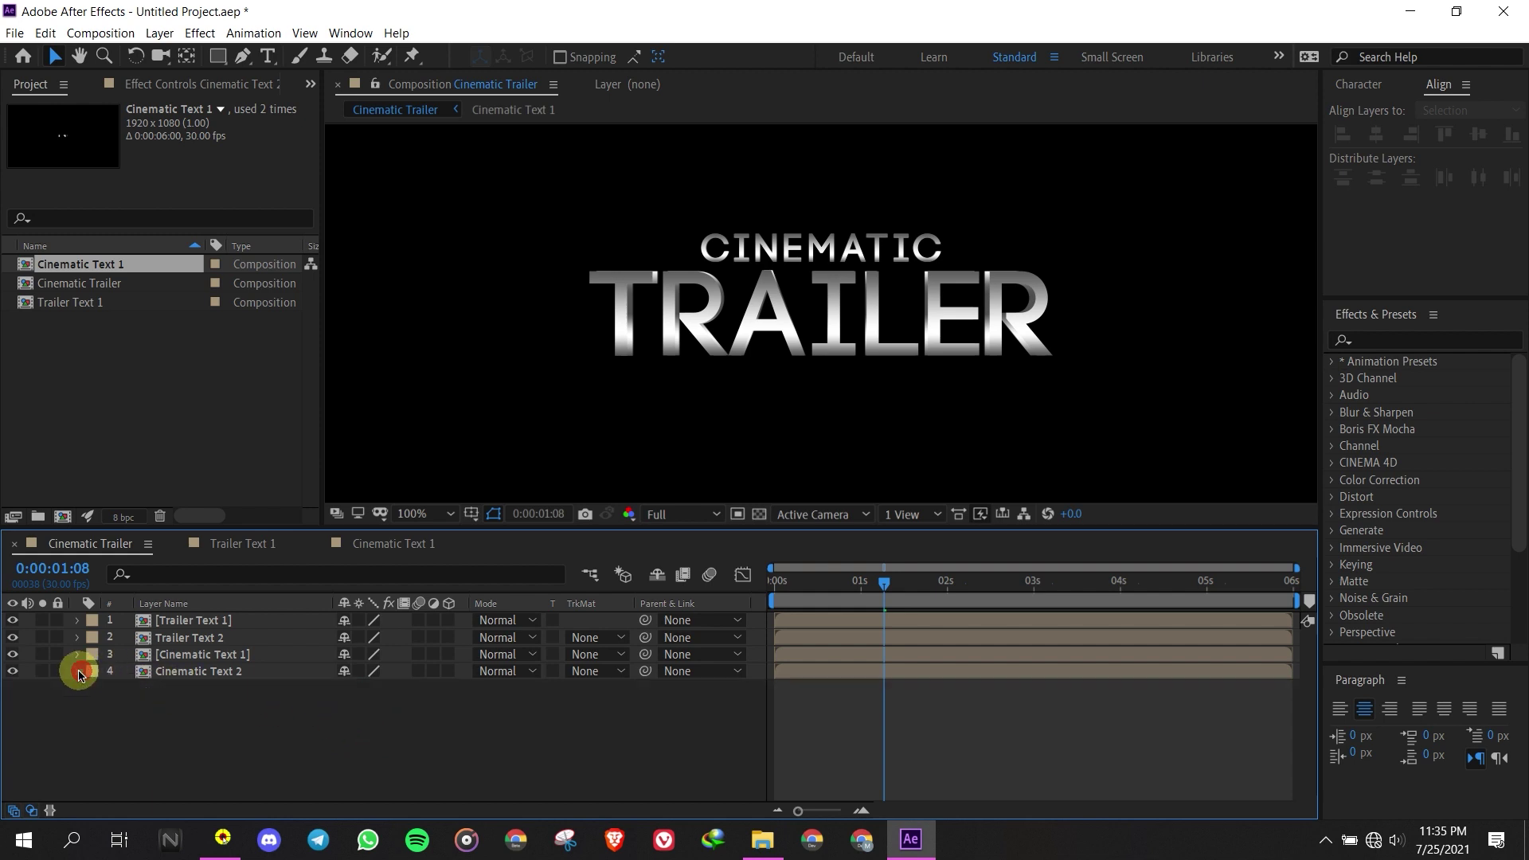
# Compare against Trailer Text 2's transform and layer styles, then collapse it
pyautogui.click(191, 637)
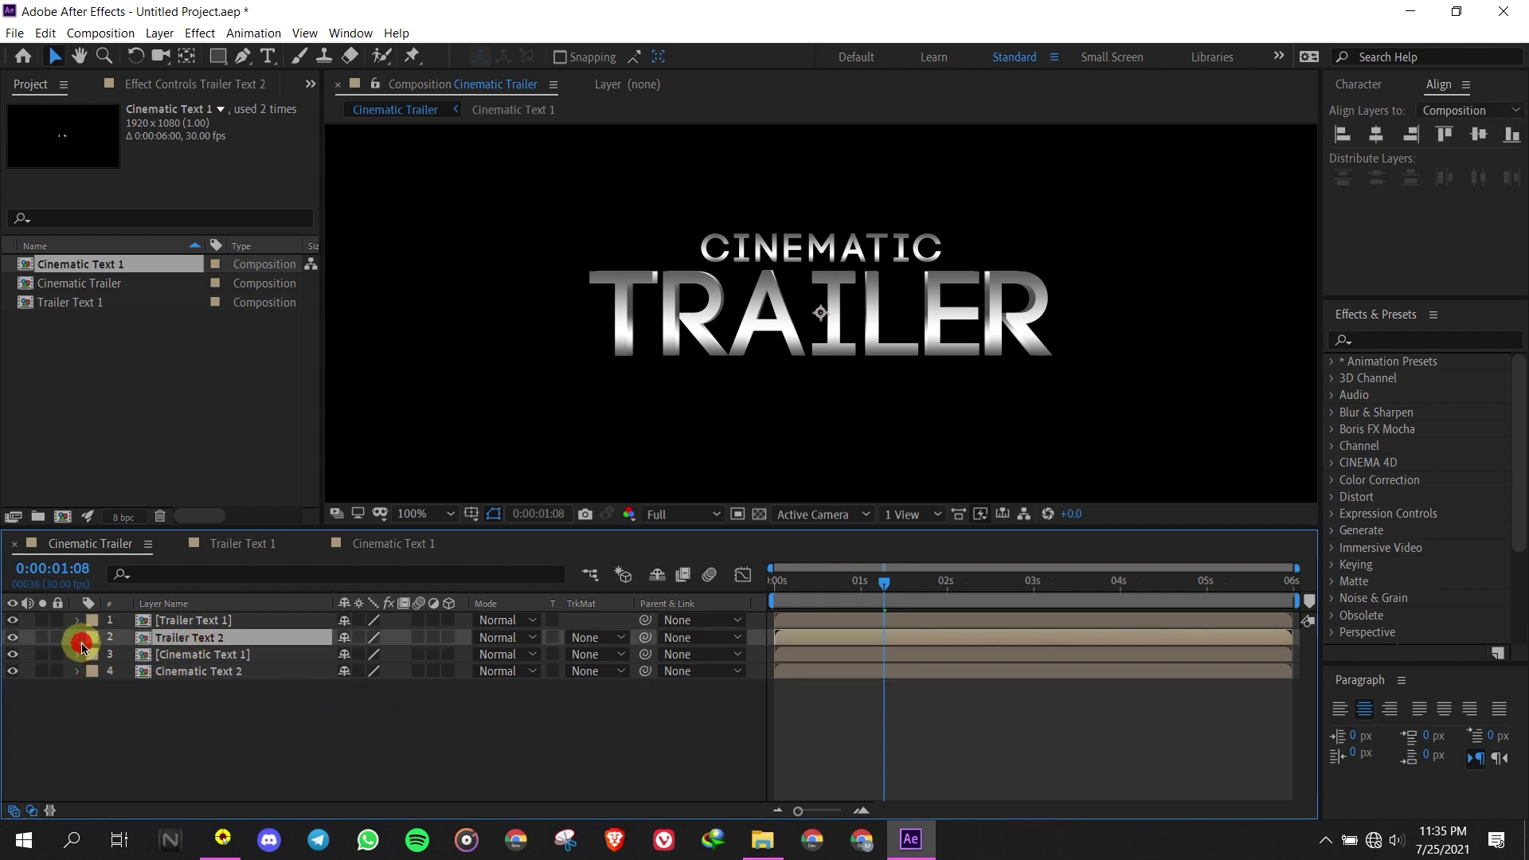
pyautogui.click(78, 638)
pyautogui.click(128, 754)
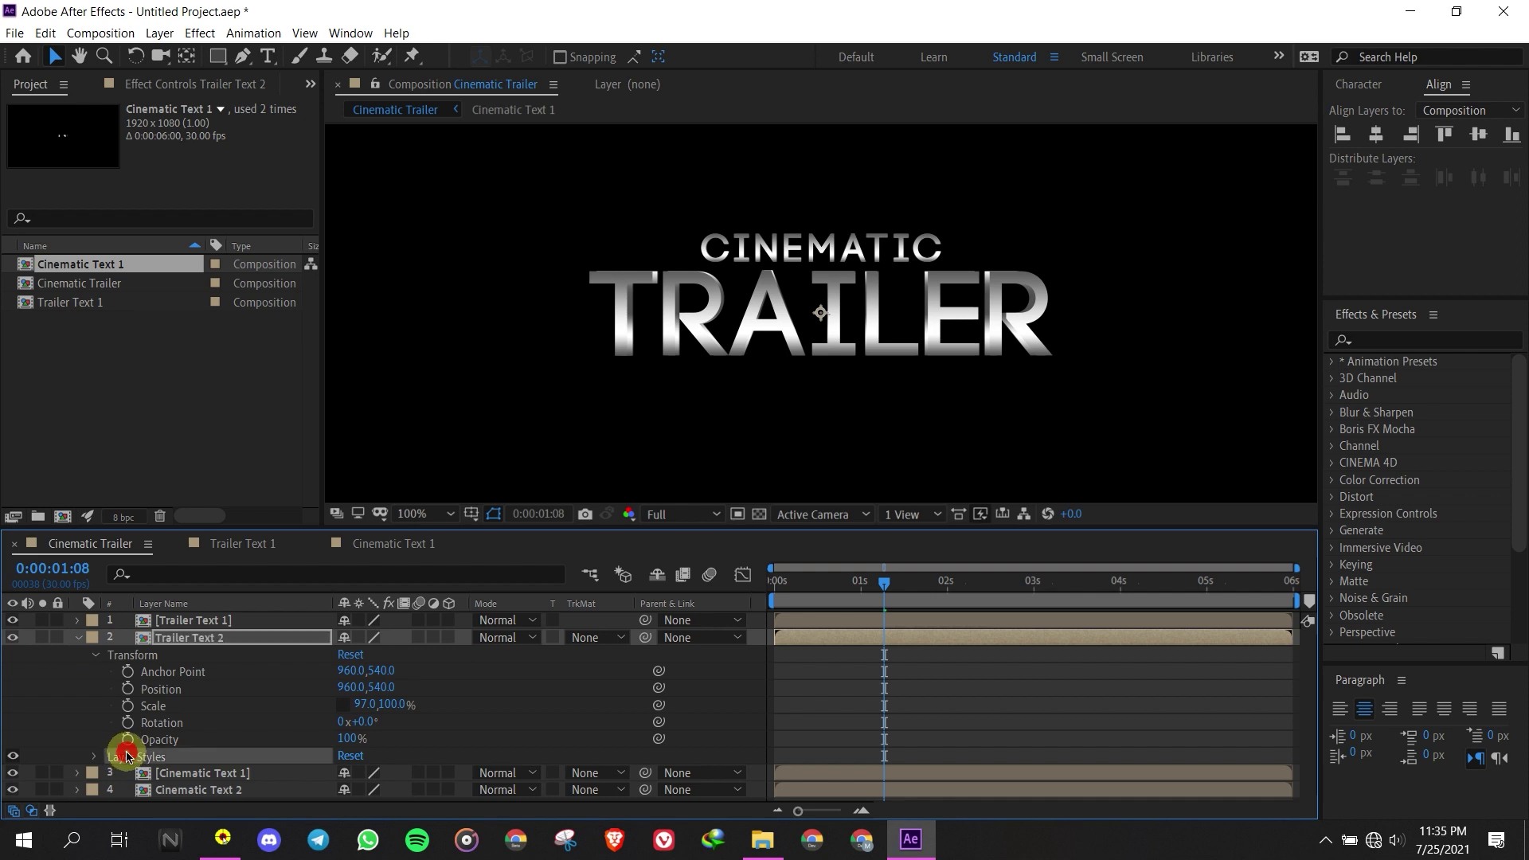
pyautogui.click(78, 637)
# Frame the CINEMATIC line, zoom out, and scrub to preview the title animation
pyautogui.click(190, 674)
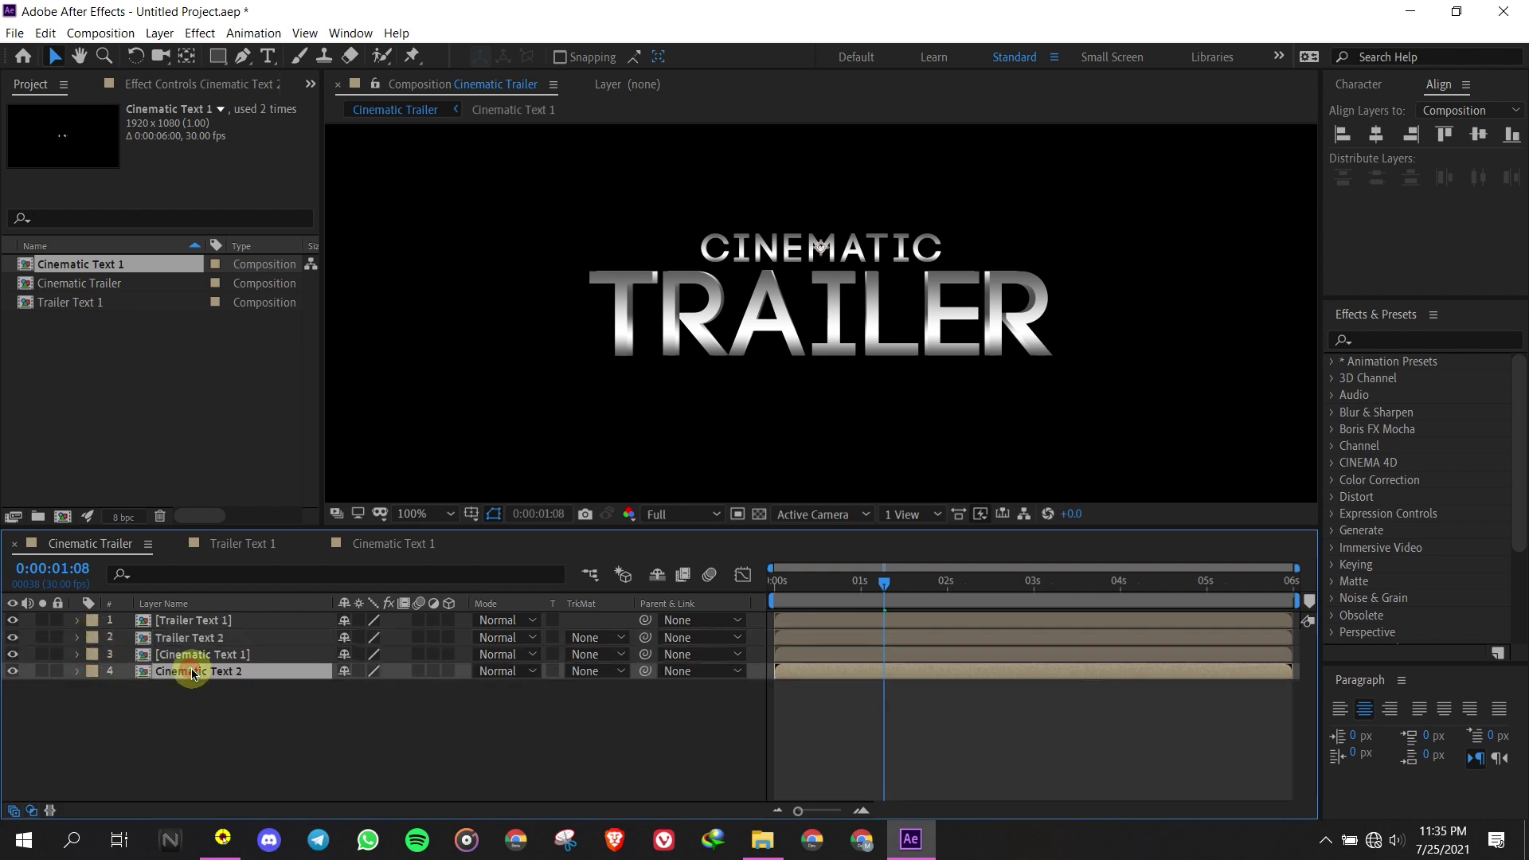
pyautogui.scroll(4, 808, 239)
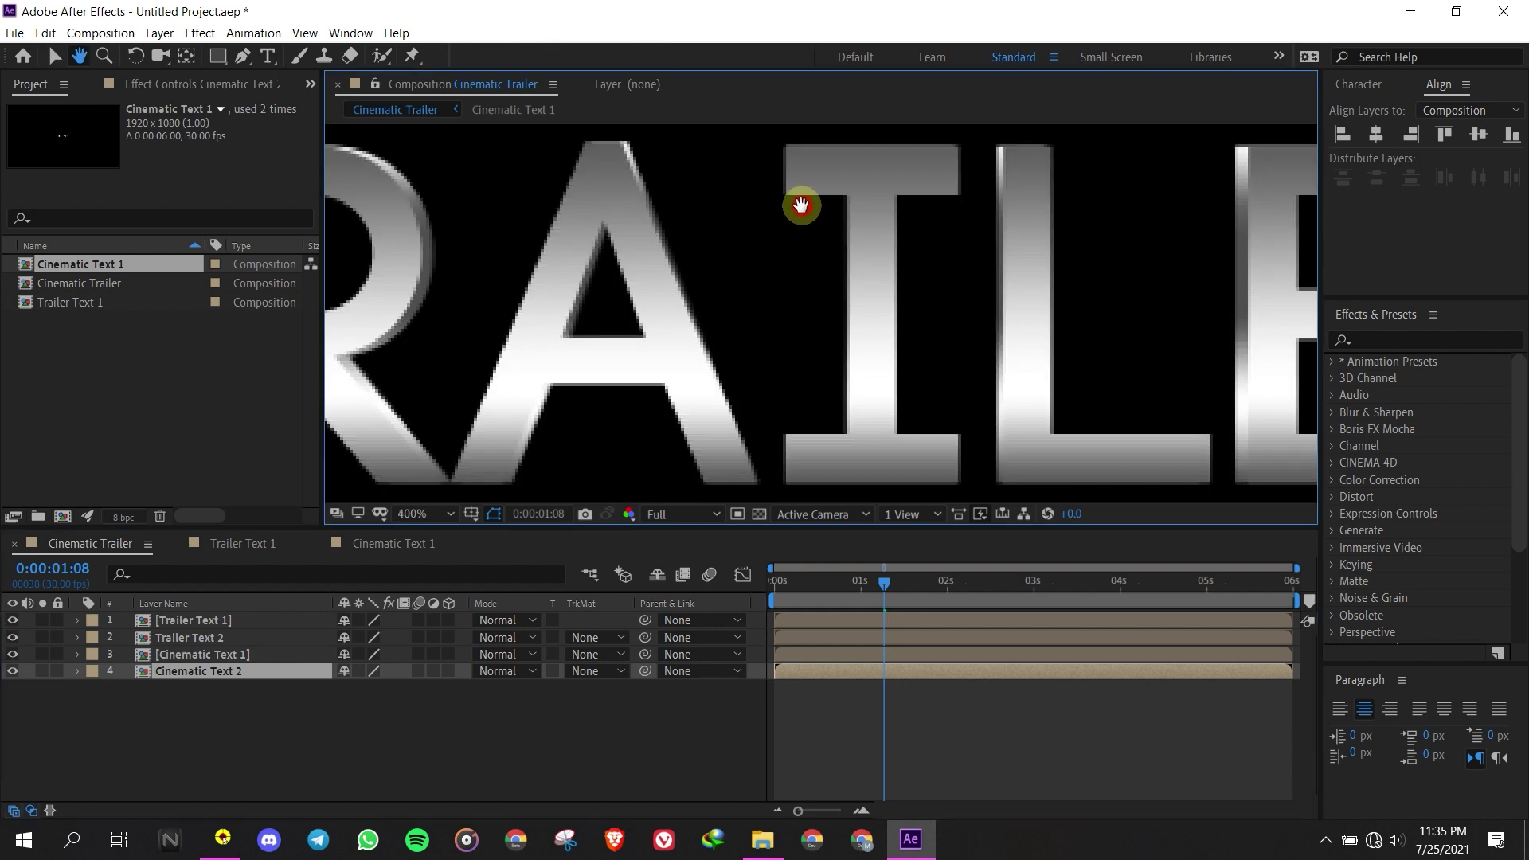
pyautogui.moveTo(802, 201); pyautogui.dragTo(767, 437)
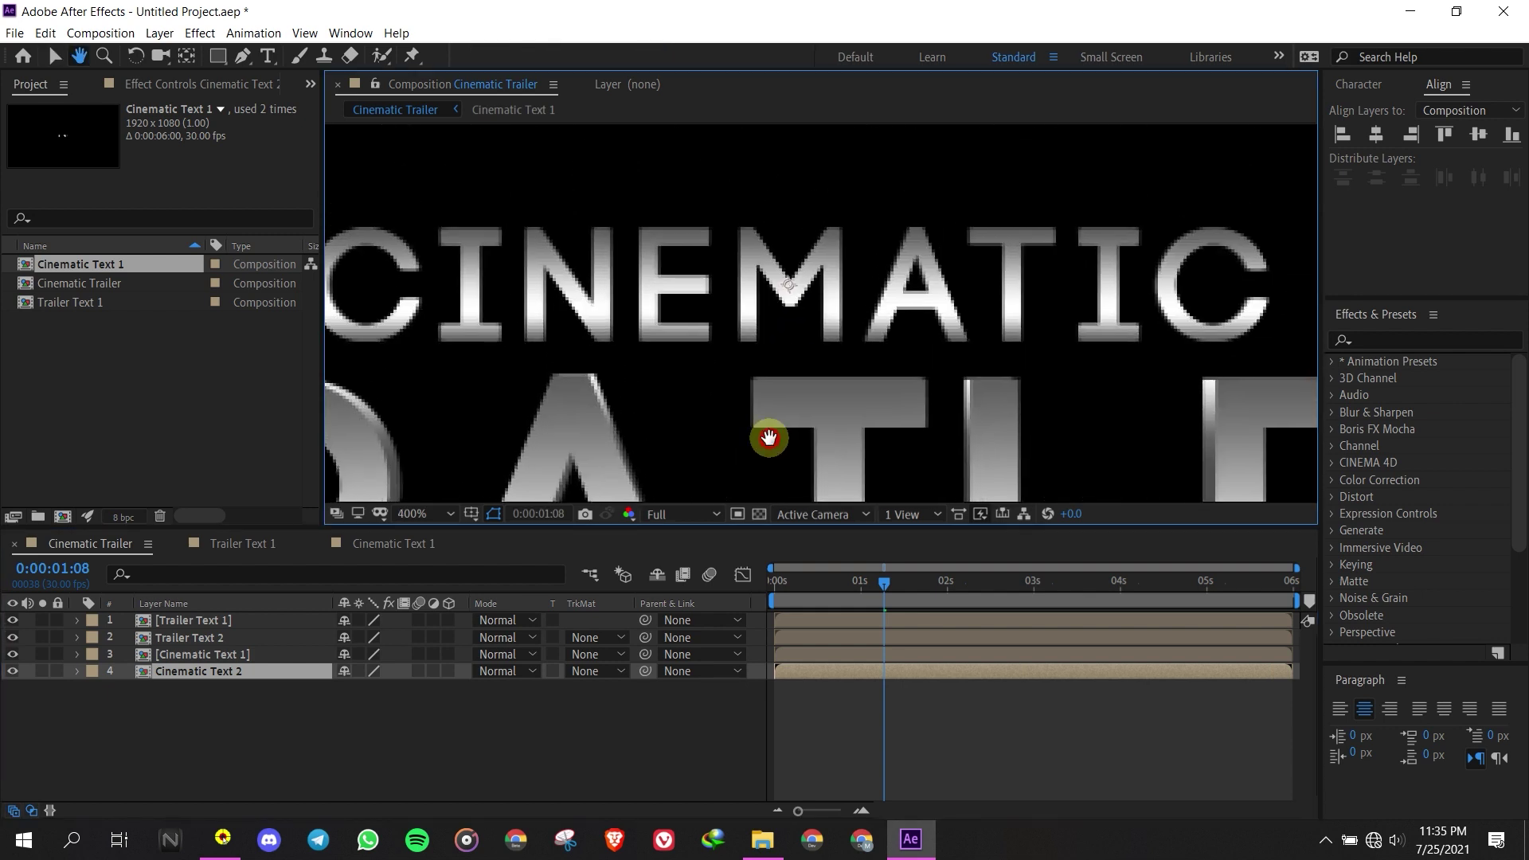
pyautogui.click(235, 680)
pyautogui.press('Return')
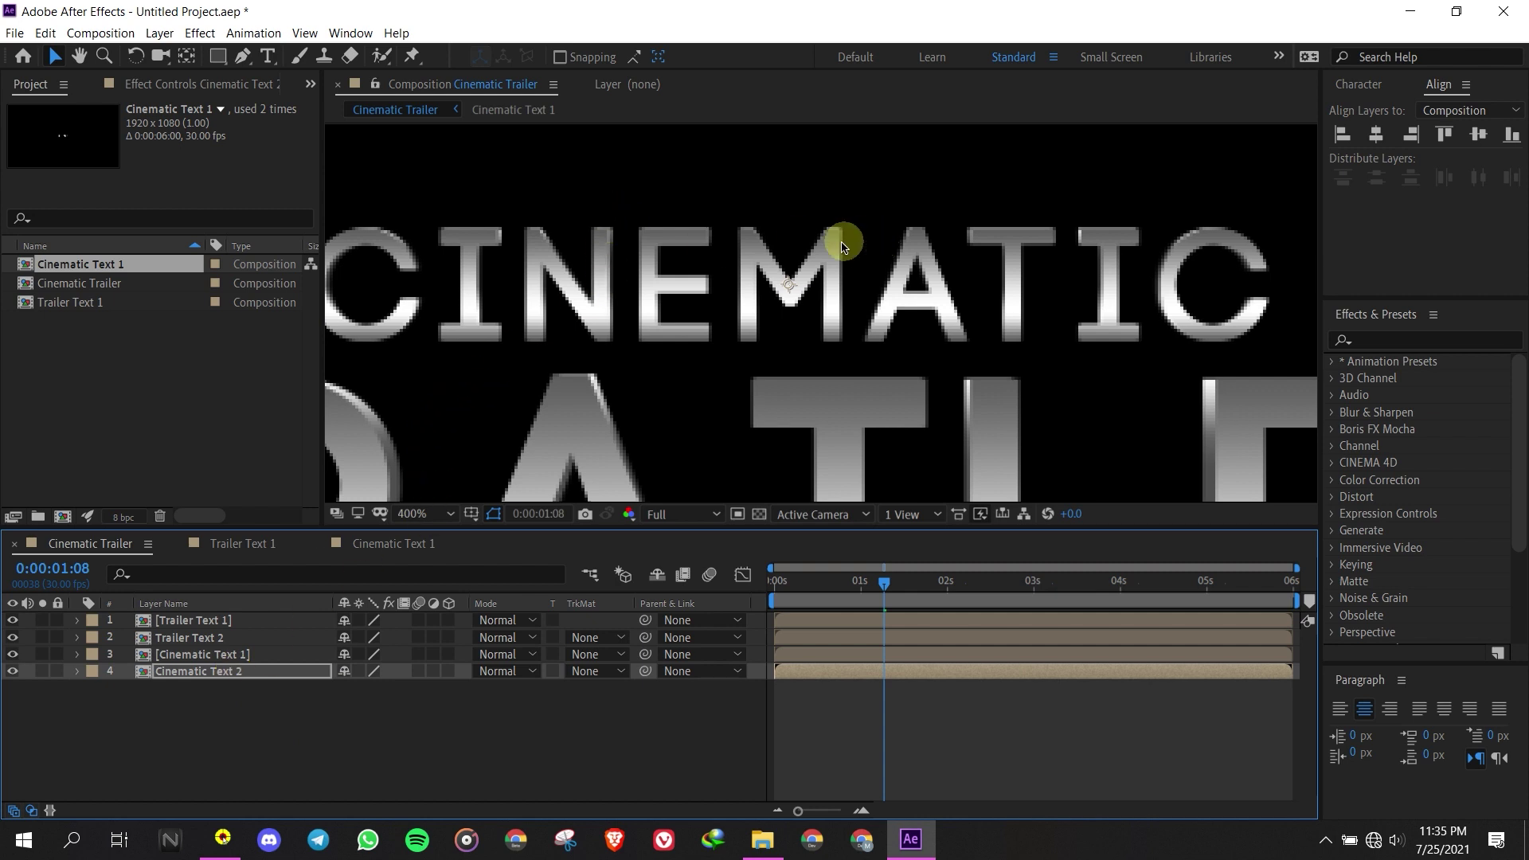
pyautogui.press(',')
pyautogui.press(',')
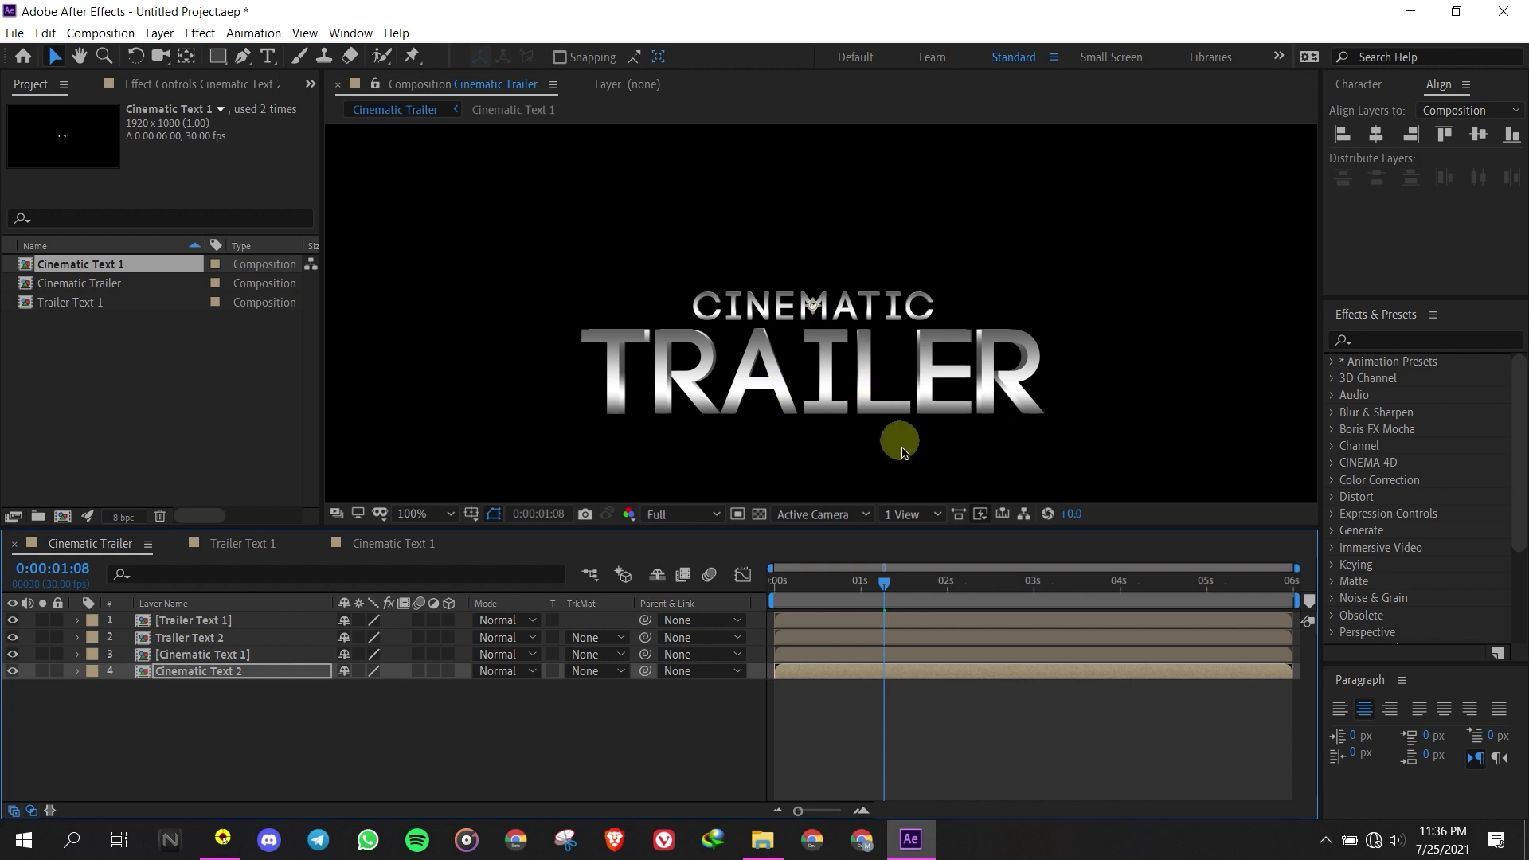
pyautogui.moveTo(865, 590); pyautogui.dragTo(1231, 602)
pyautogui.press(',')
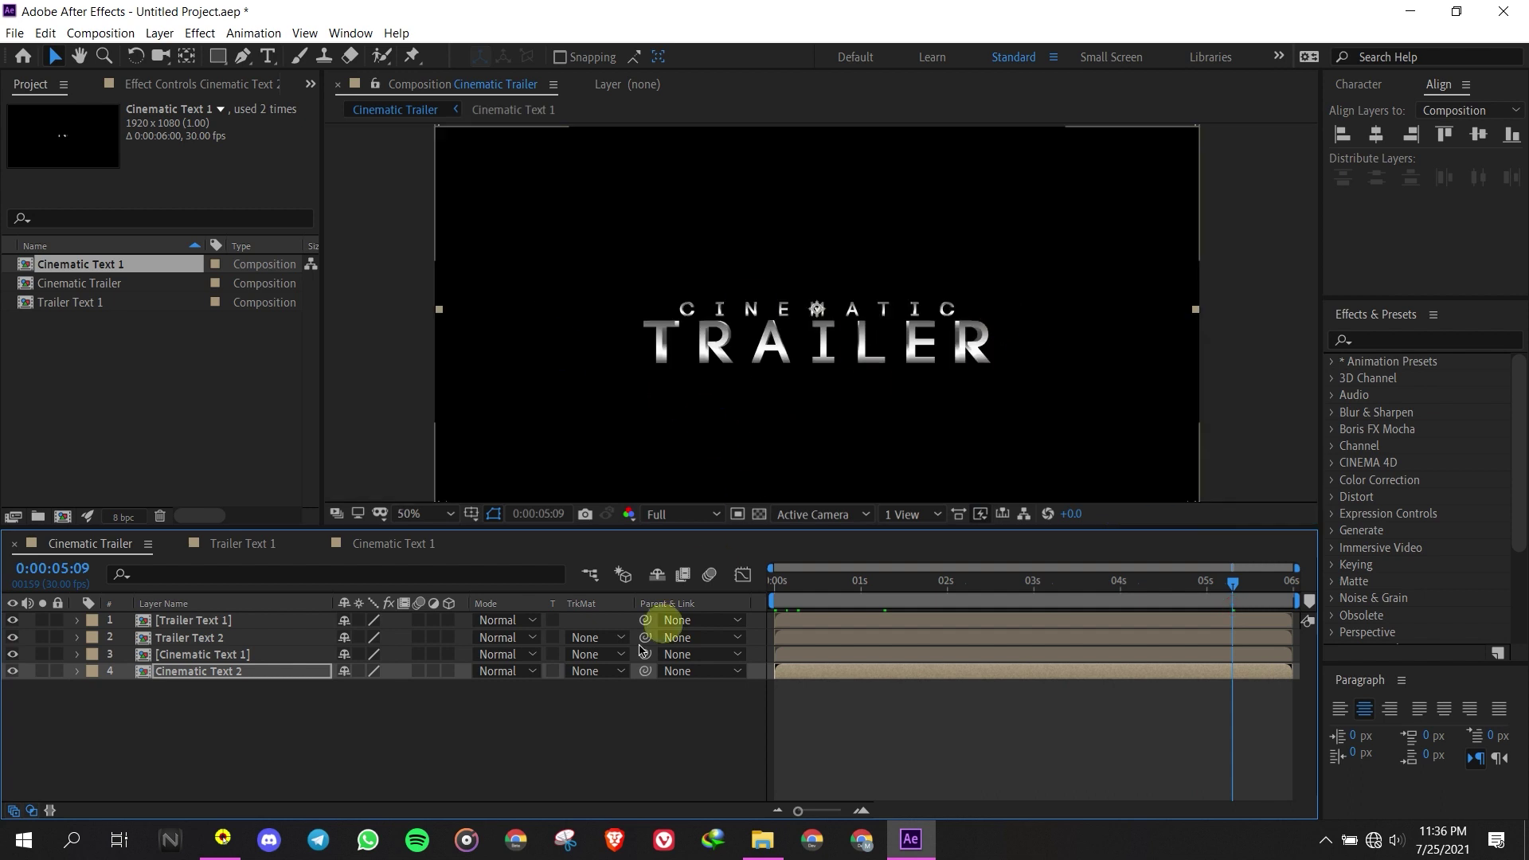
# Enable 3D and Motion Blur on all four layers plus the composition motion-blur switch
pyautogui.moveTo(449, 622); pyautogui.dragTo(437, 675)
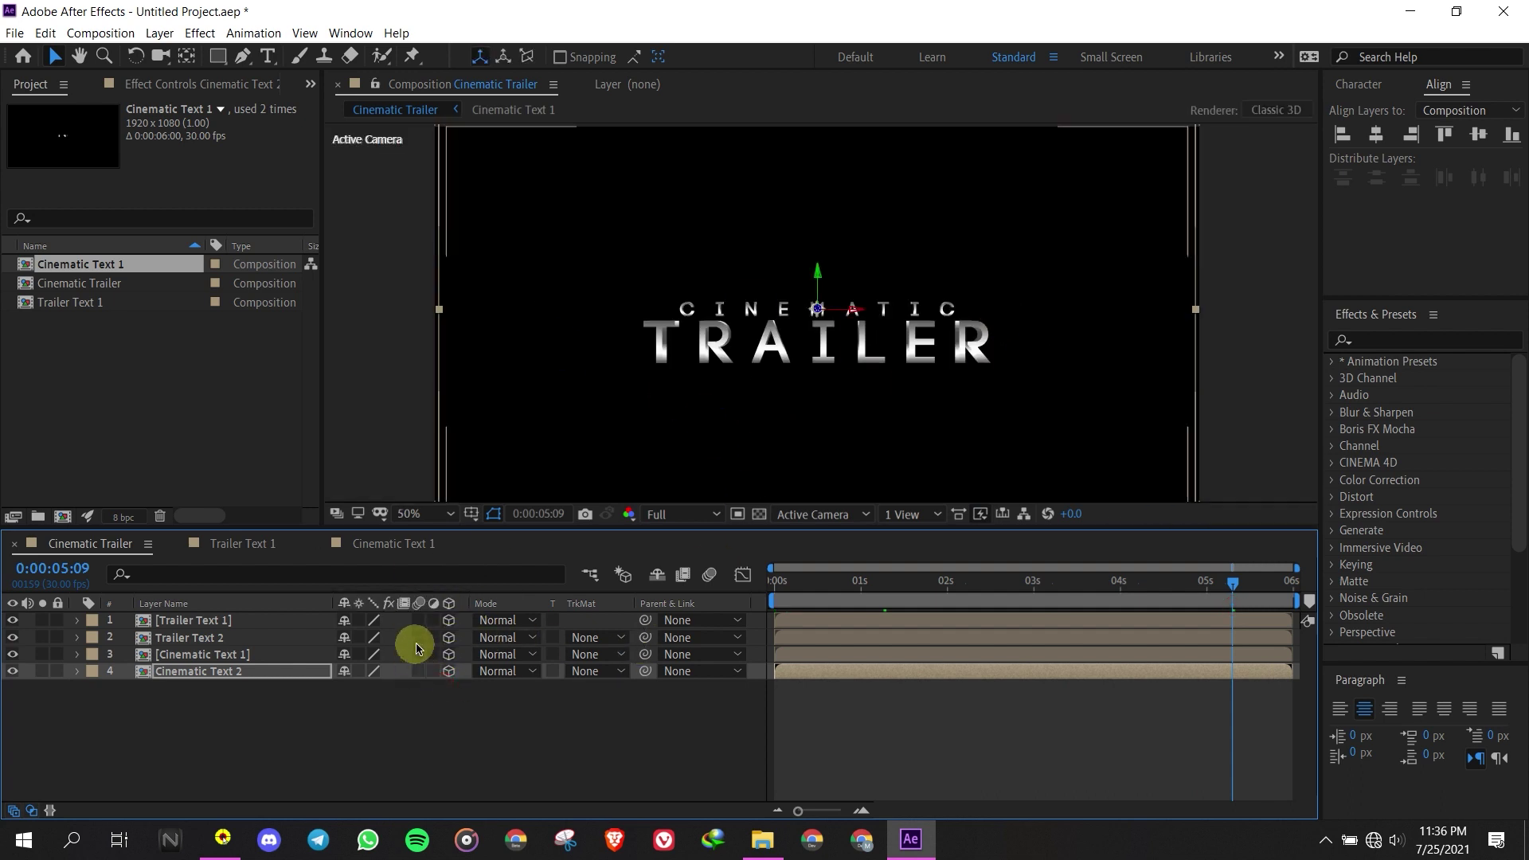
pyautogui.moveTo(416, 620); pyautogui.dragTo(420, 672)
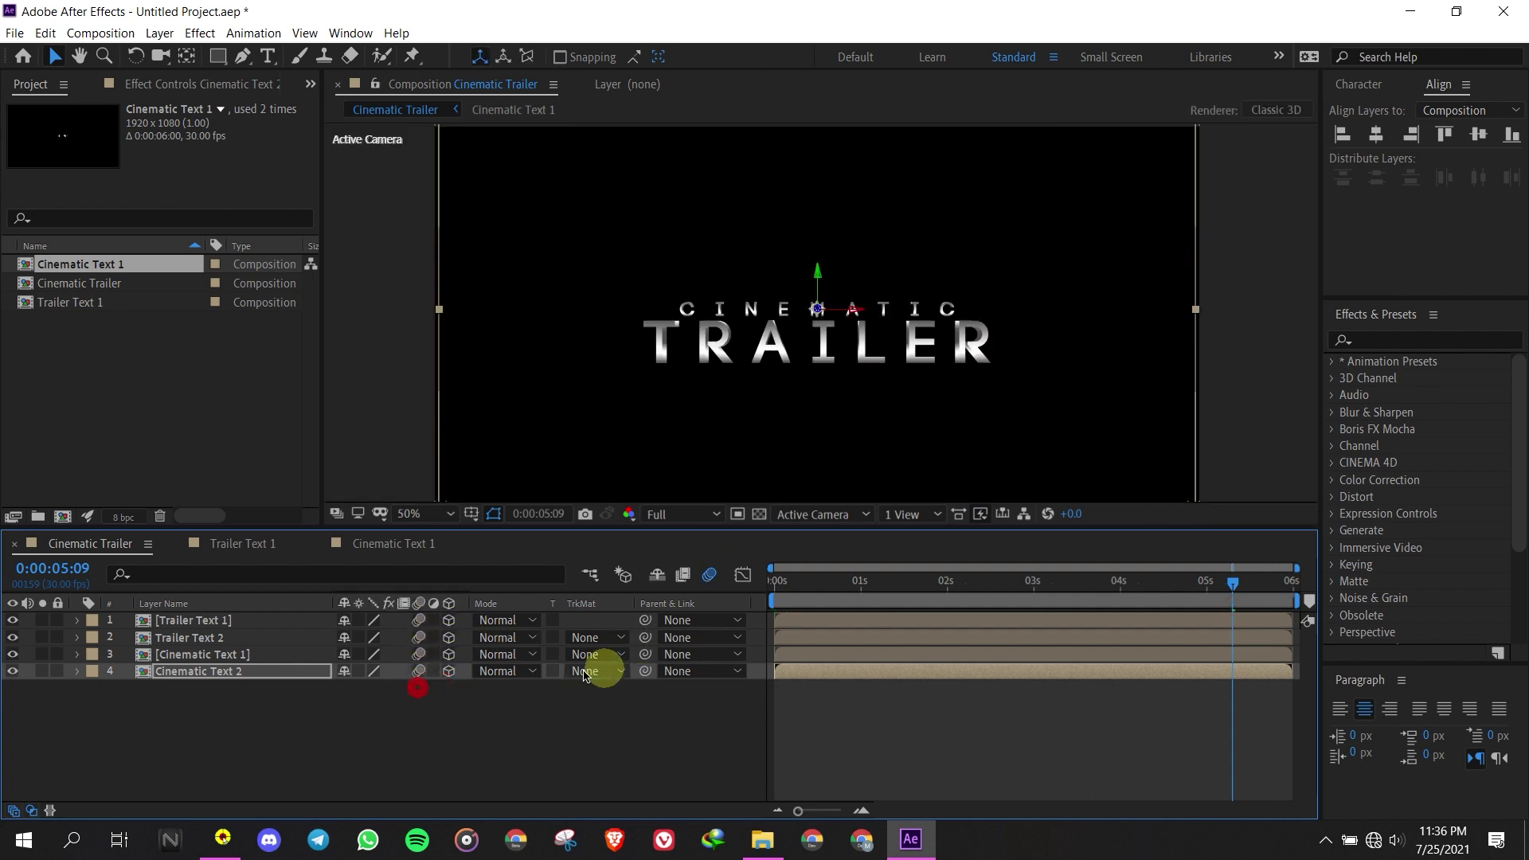
pyautogui.click(711, 574)
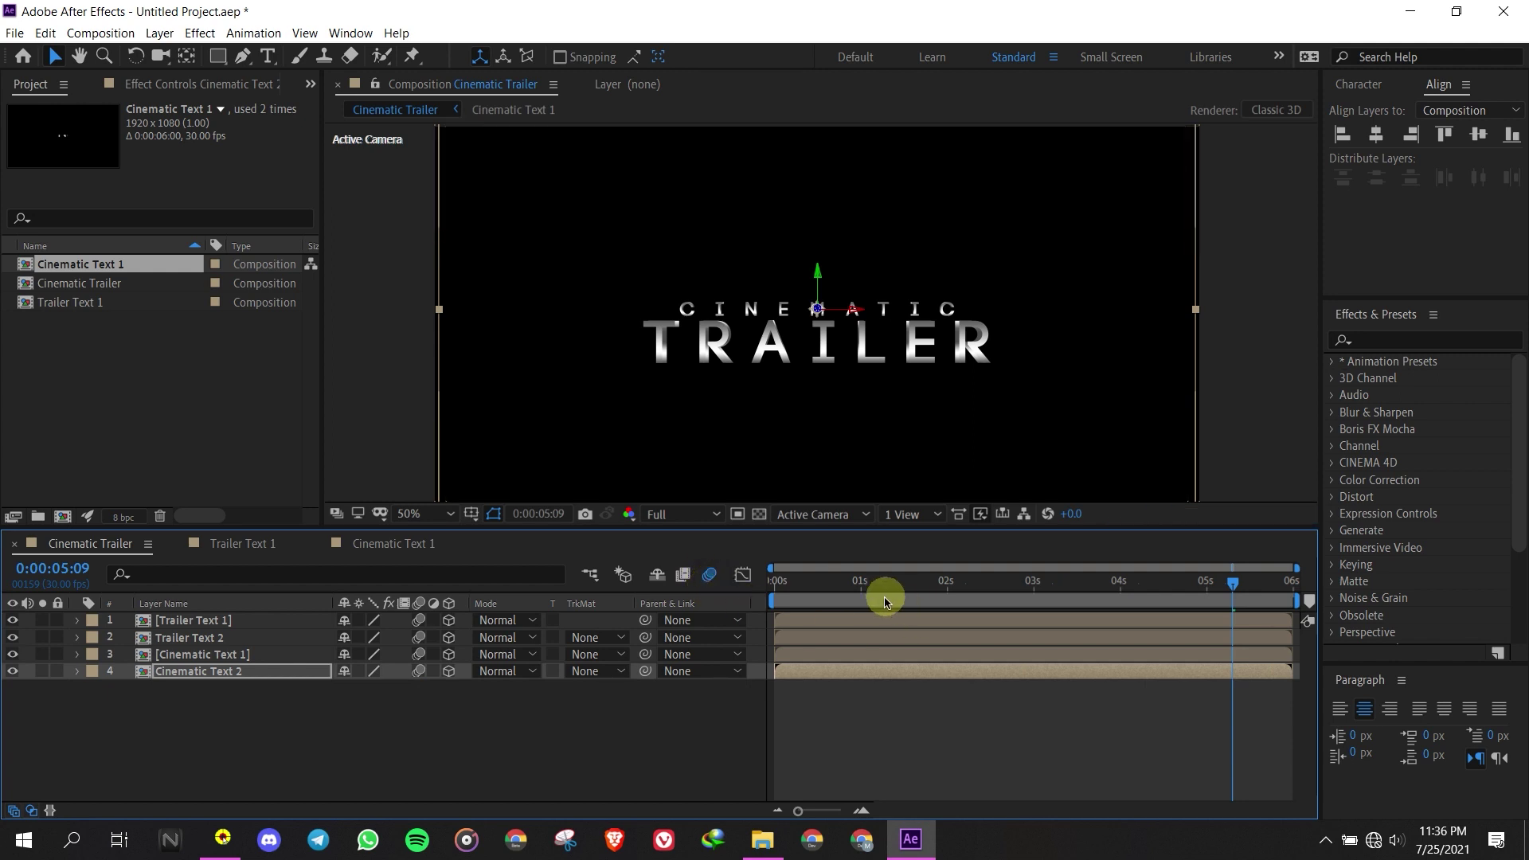
pyautogui.moveTo(781, 594); pyautogui.dragTo(1291, 599)
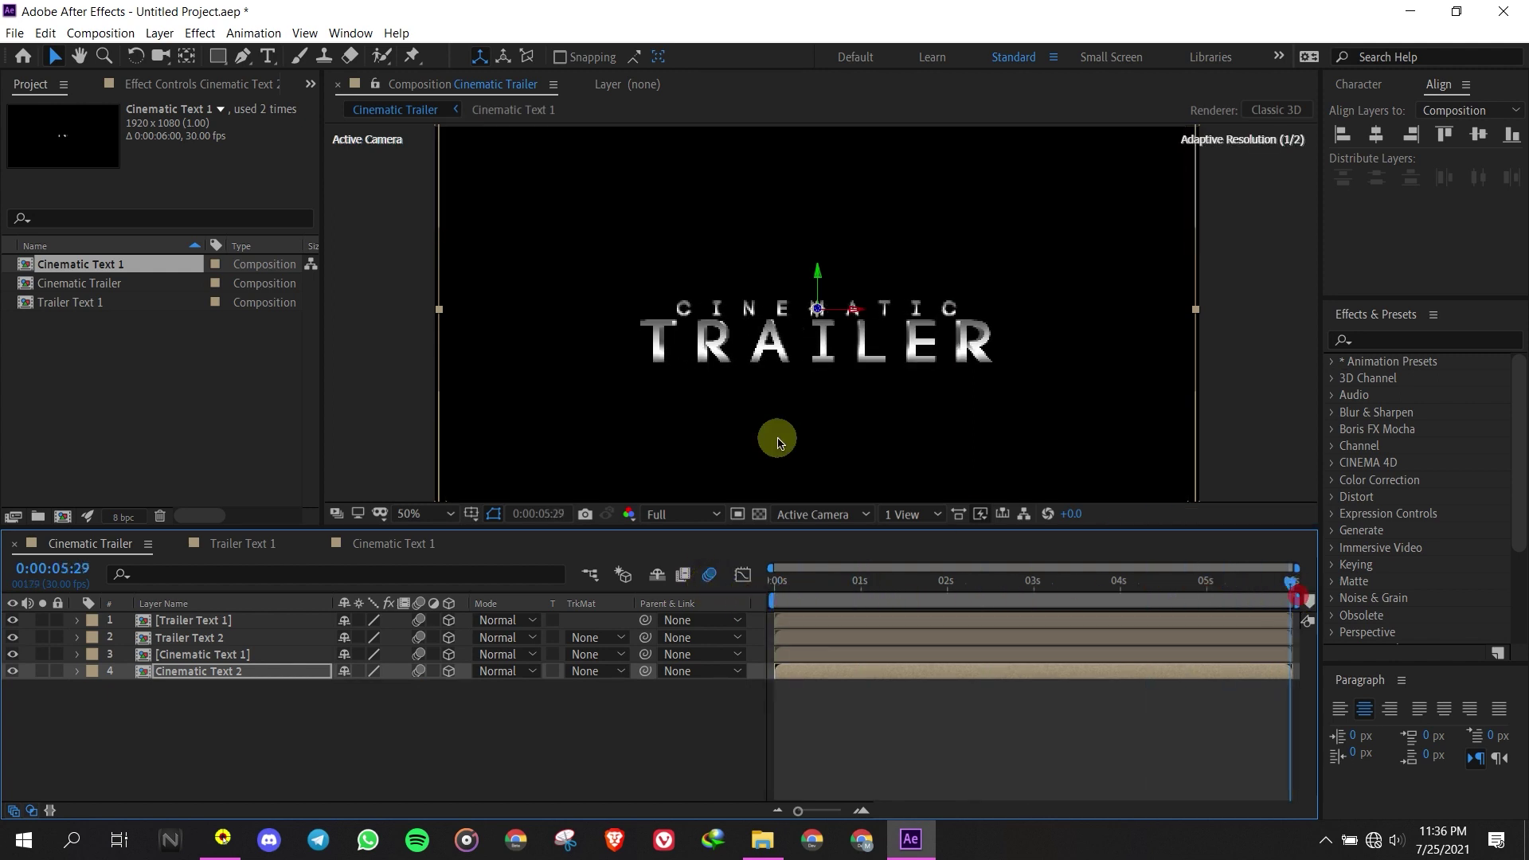
pyautogui.press(',')
pyautogui.press(',')
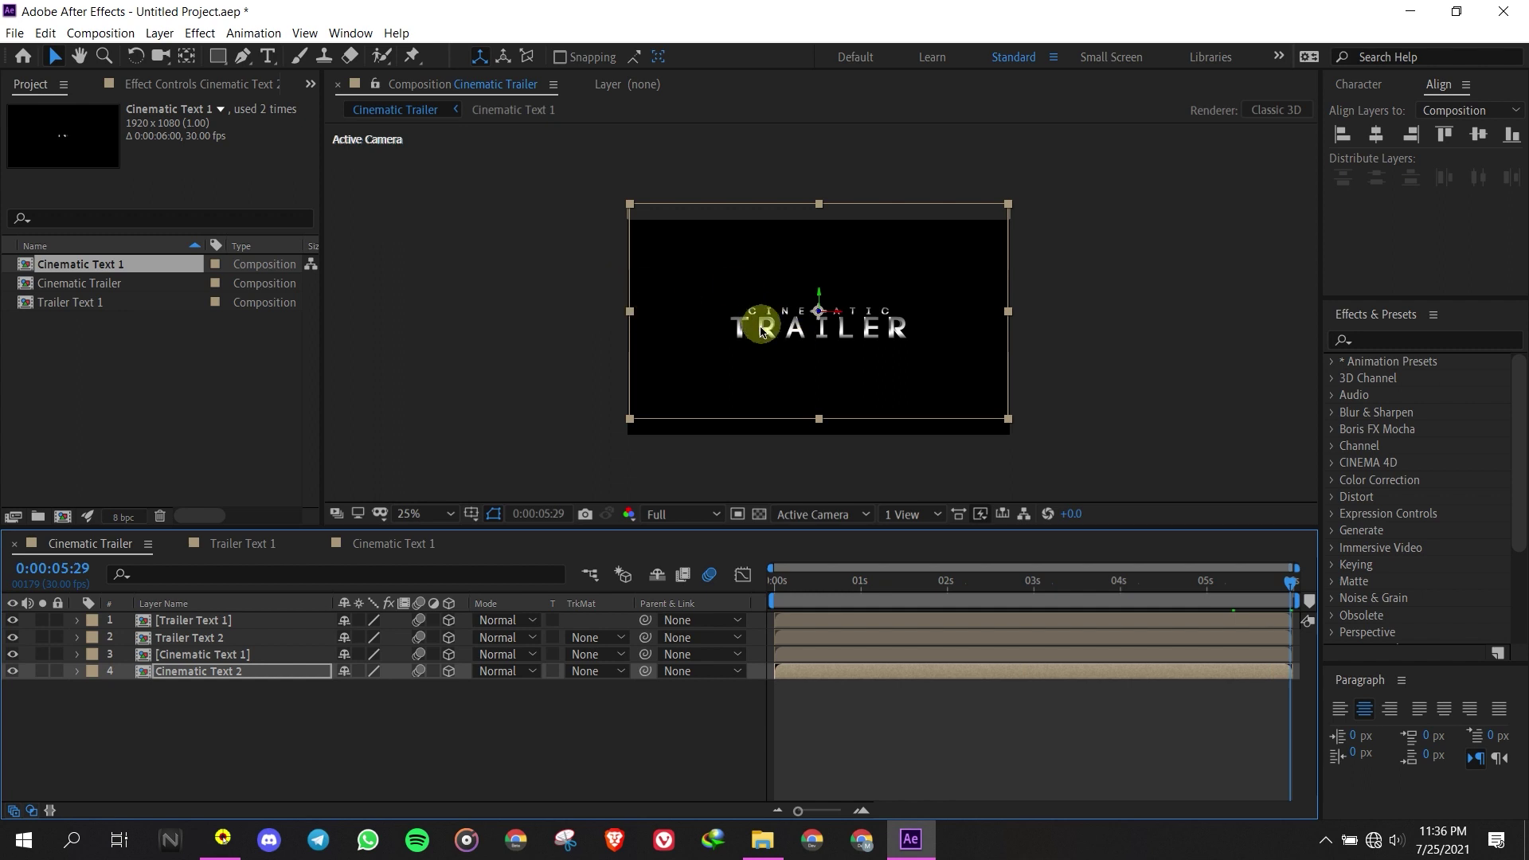
# Create a new Project folder named Assets
pyautogui.click(119, 389)
pyautogui.click(37, 516)
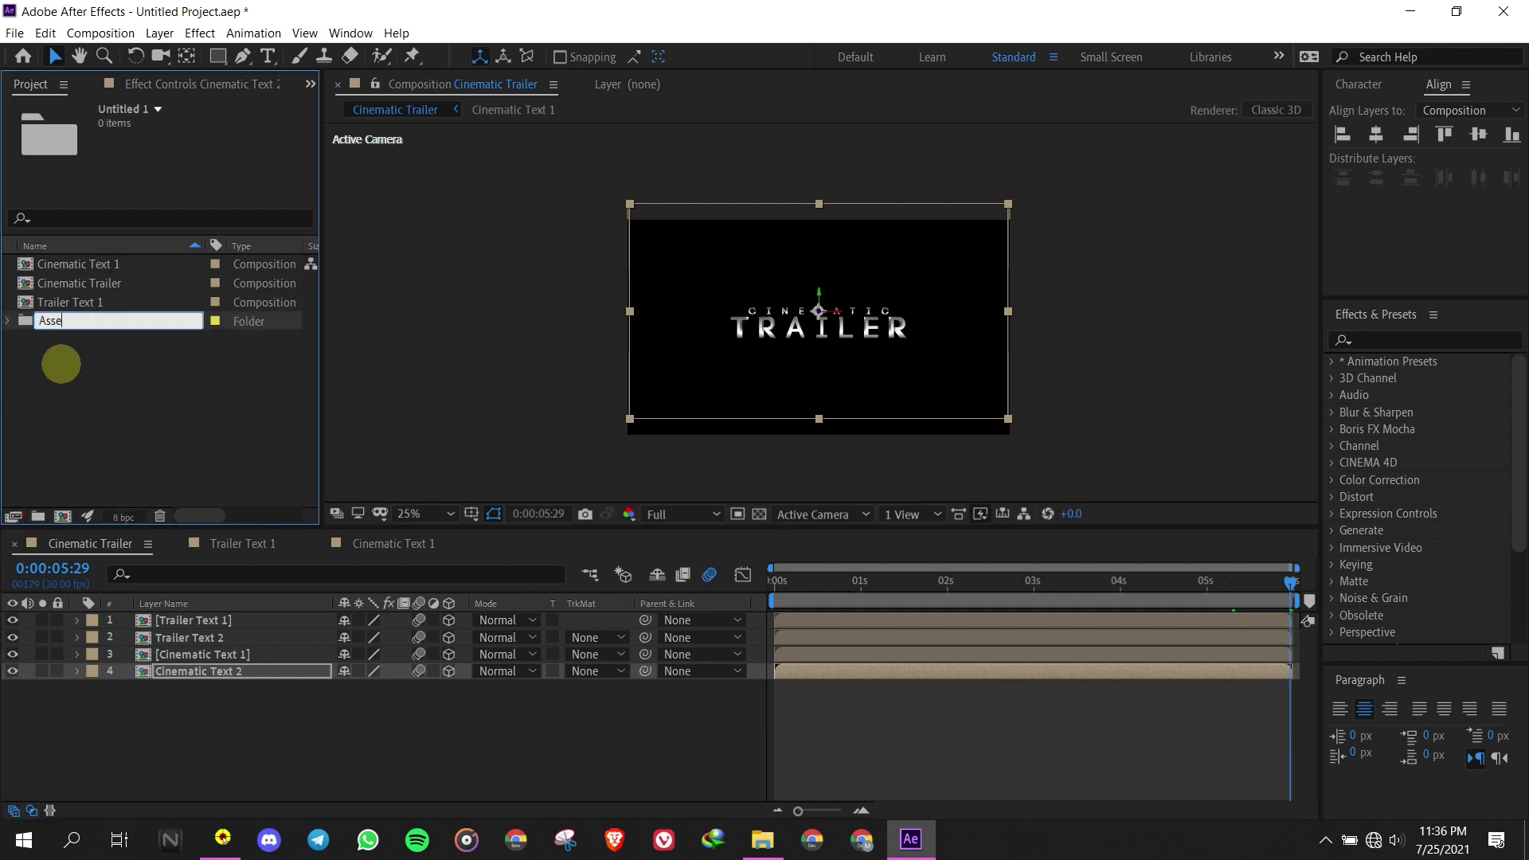
pyautogui.press('Return')
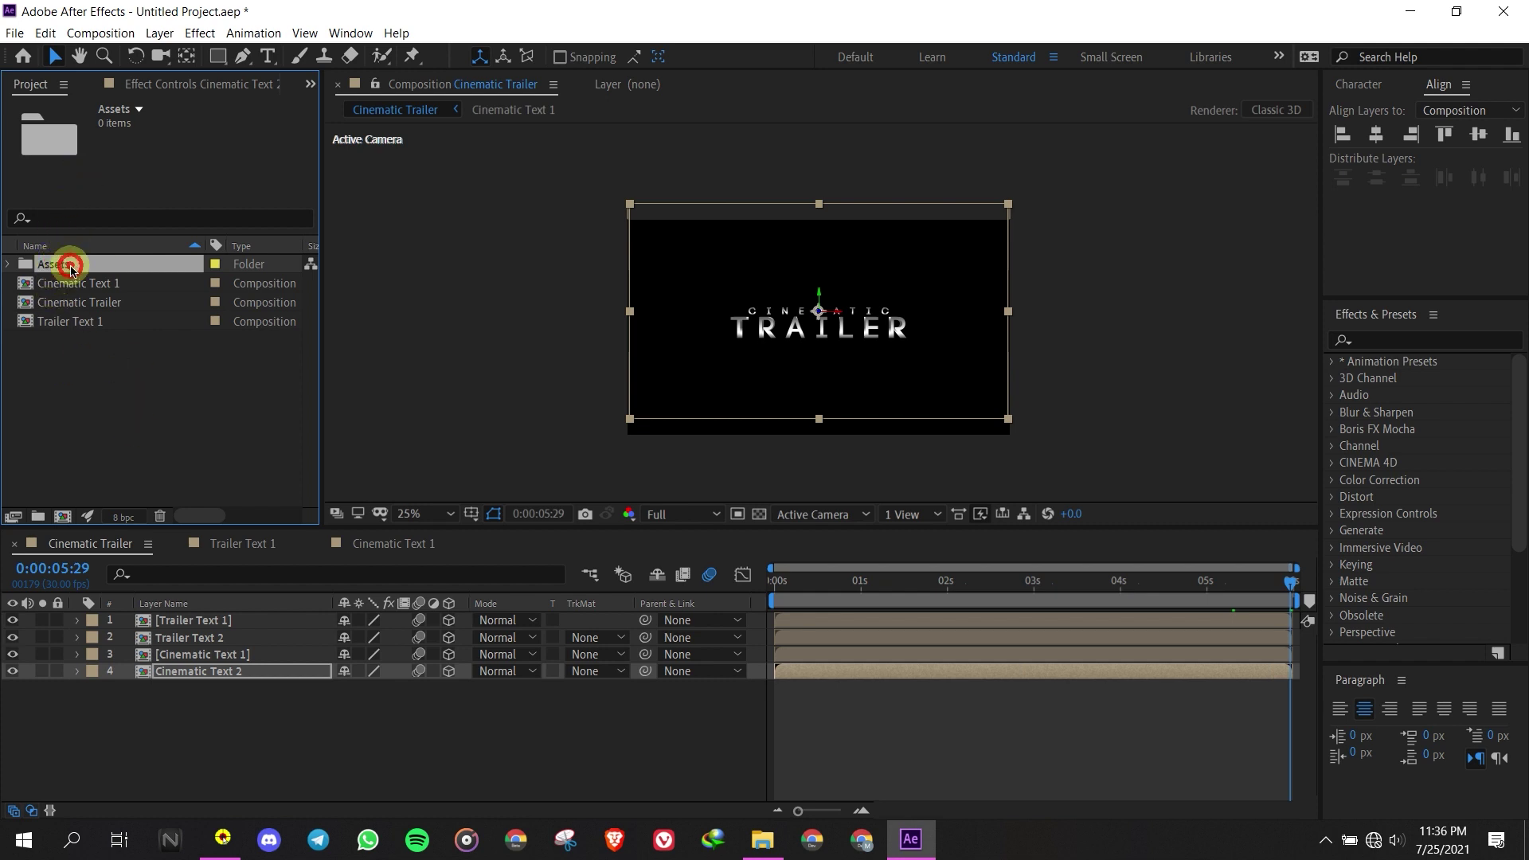
pyautogui.click(125, 370)
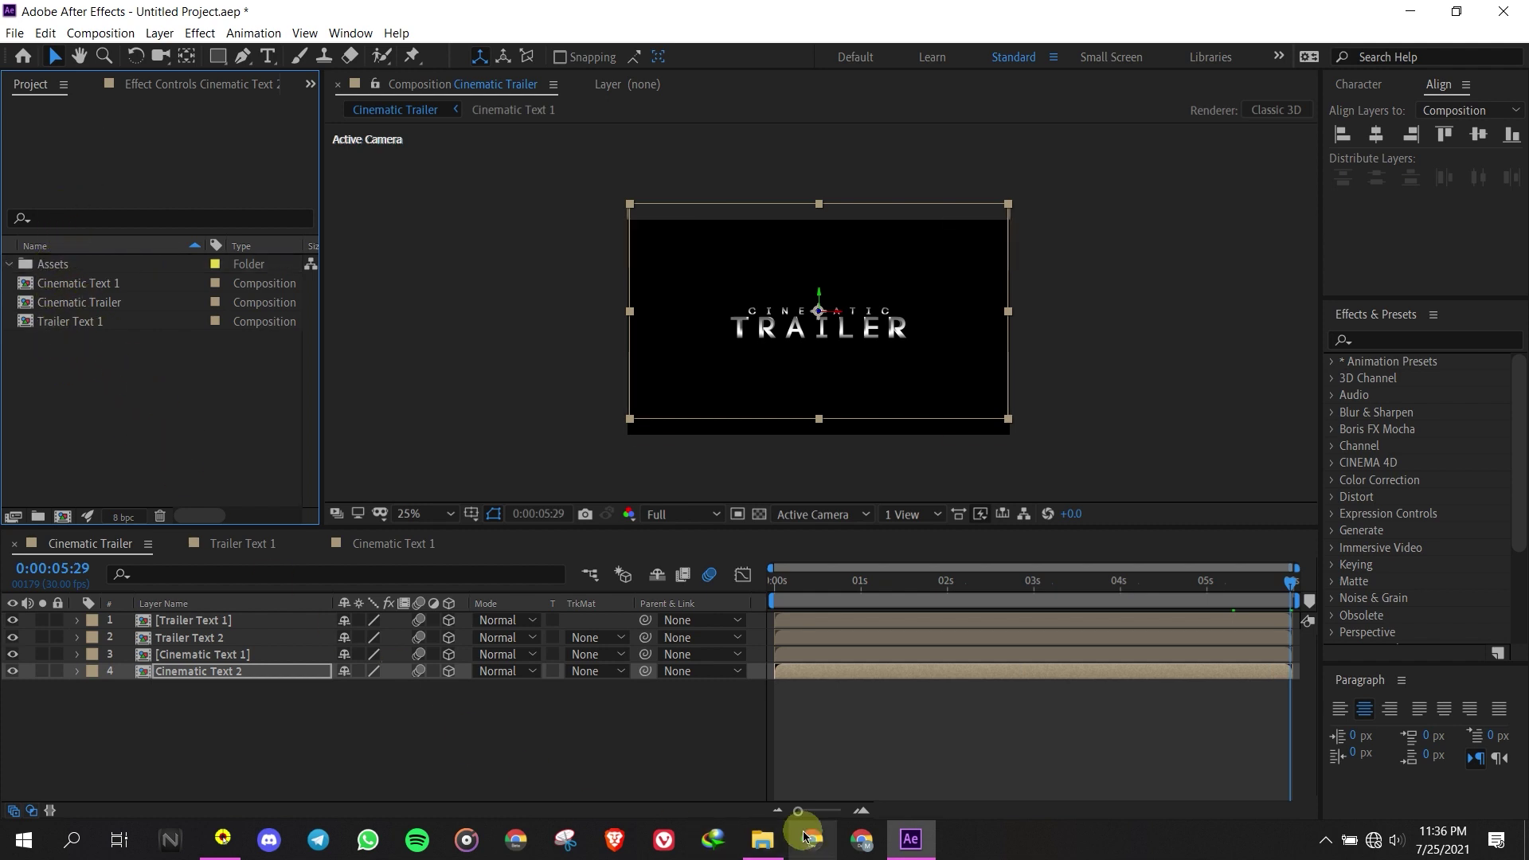
# Import the four Footage clips from File Explorer into Assets and select looping-particles-at-camera.mov
pyautogui.click(764, 839)
pyautogui.moveTo(416, 475); pyautogui.dragTo(873, 334)
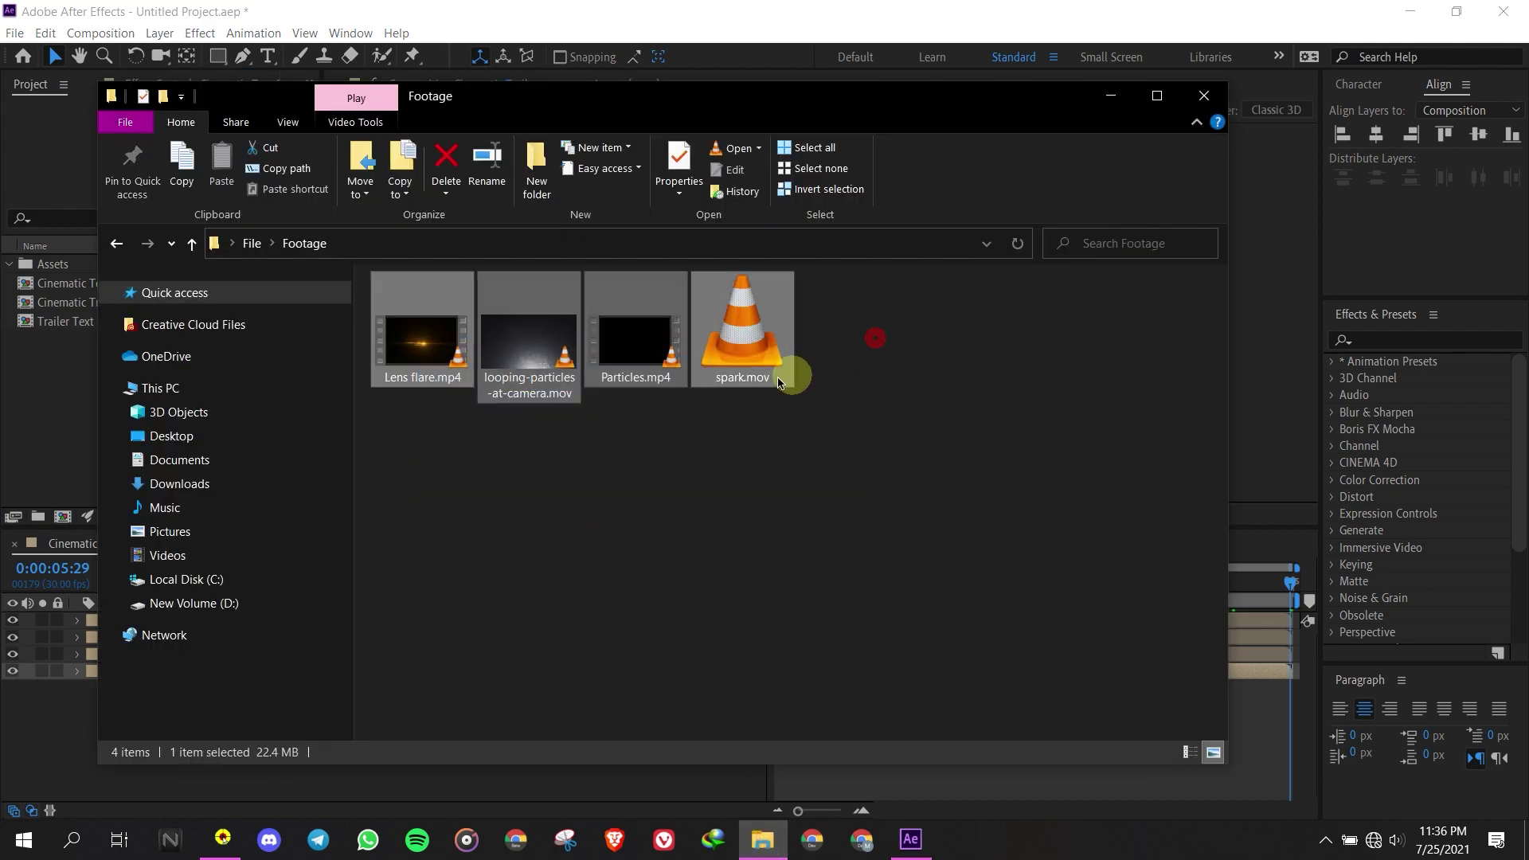
pyautogui.moveTo(422, 353); pyautogui.dragTo(49, 270)
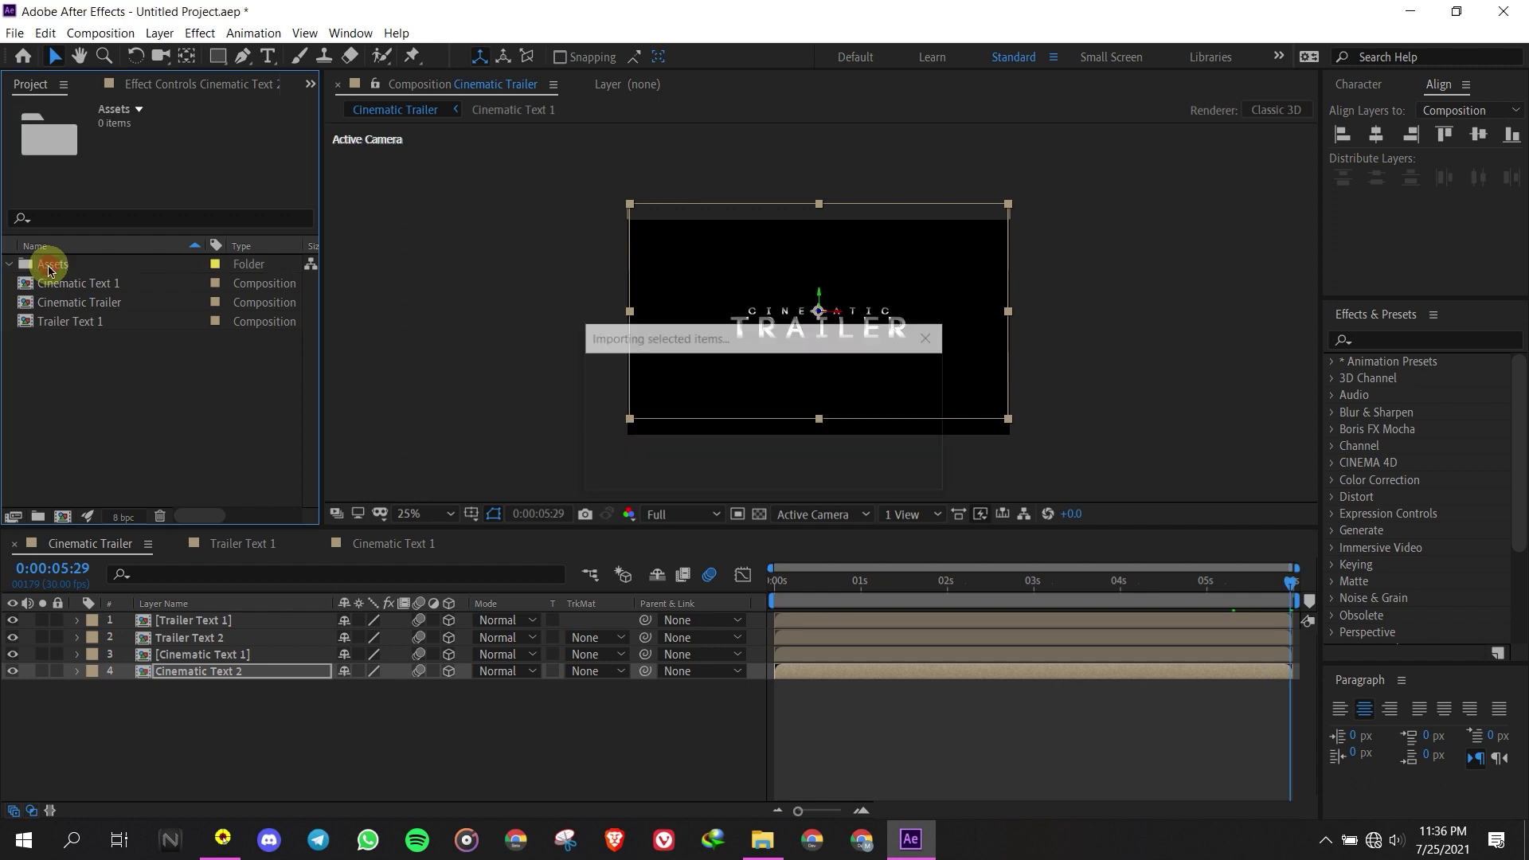
pyautogui.click(148, 413)
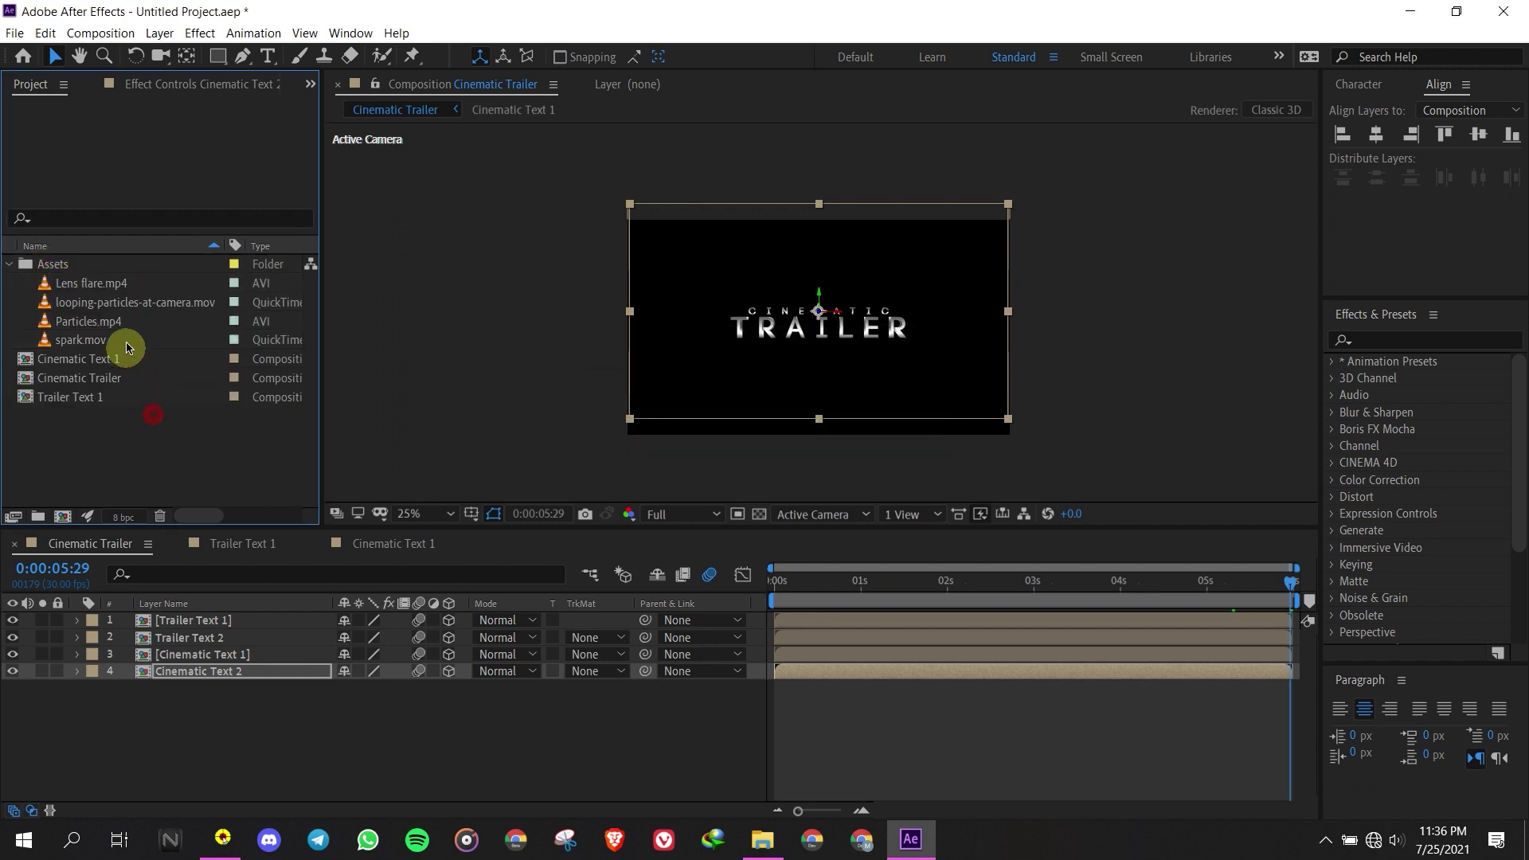
pyautogui.click(135, 303)
# Add the looping particles clip to Cinematic Trailer and flip it vertically
pyautogui.moveTo(114, 307); pyautogui.dragTo(215, 719)
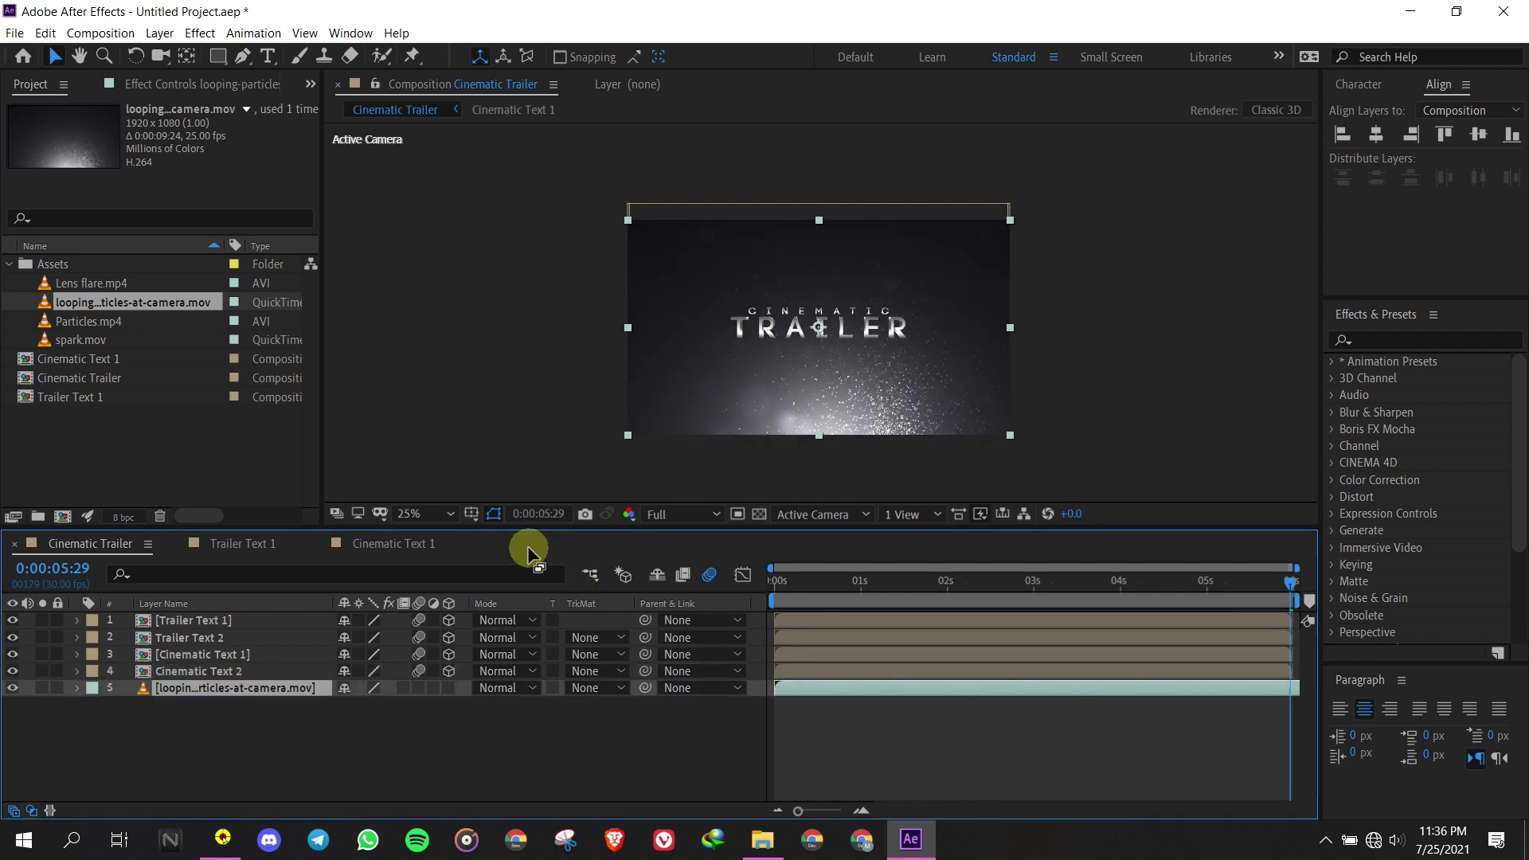
pyautogui.rightClick(238, 685)
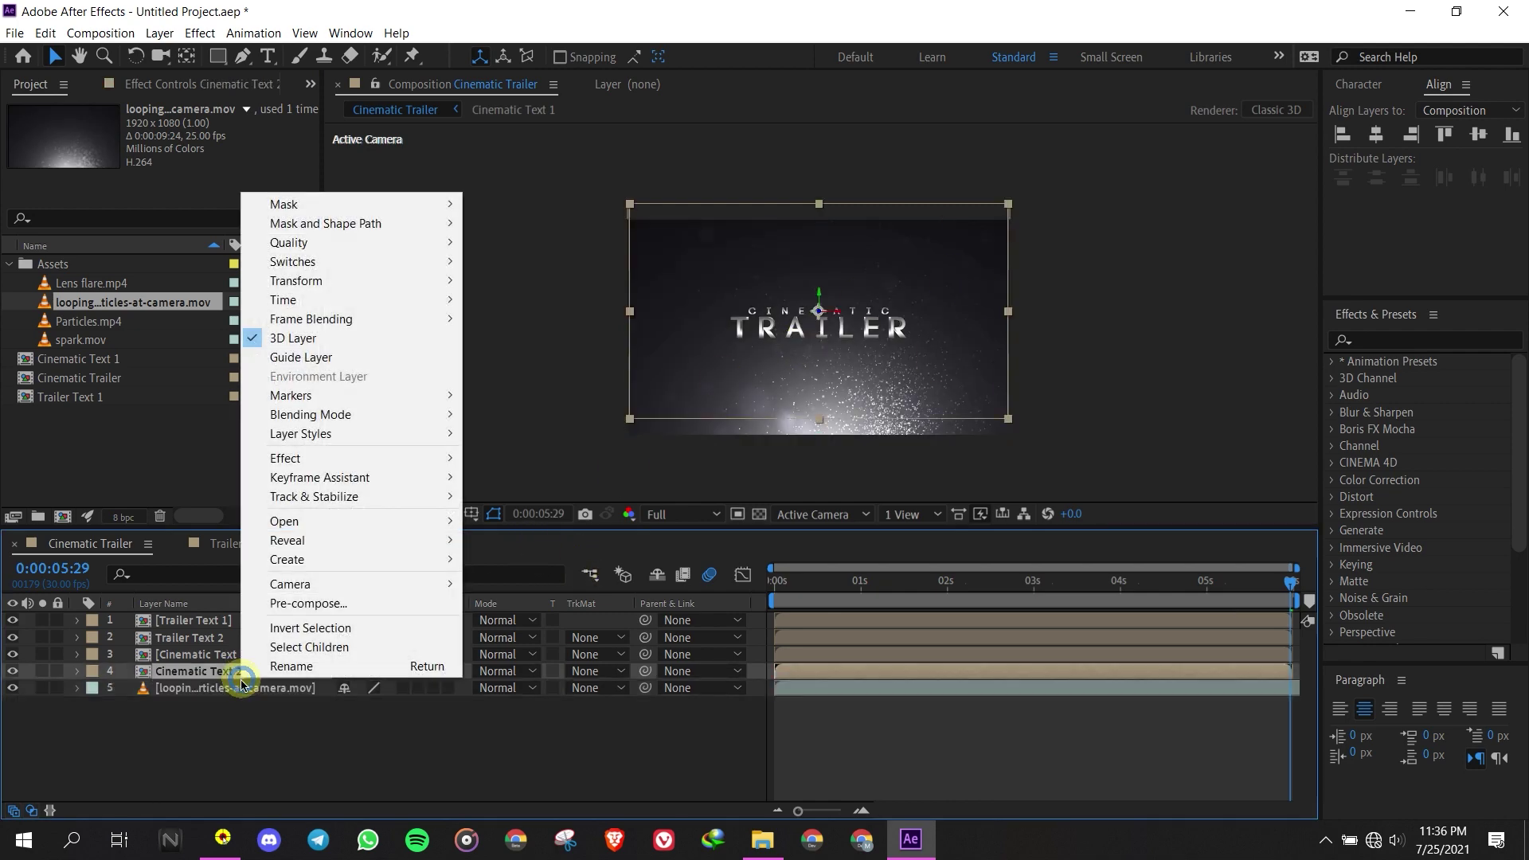
pyautogui.rightClick(231, 683)
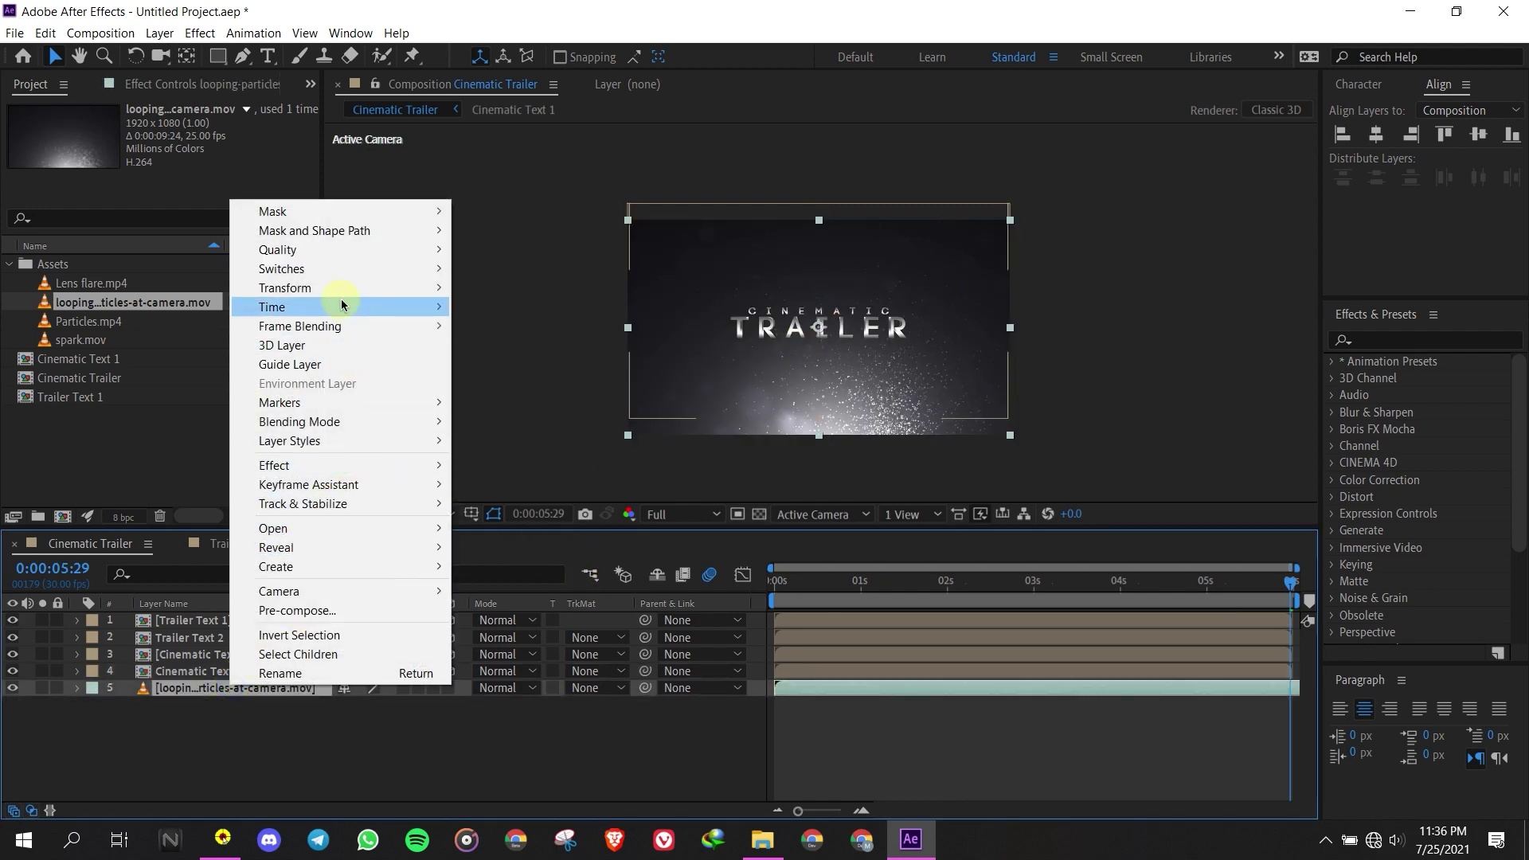
pyautogui.moveTo(427, 287)
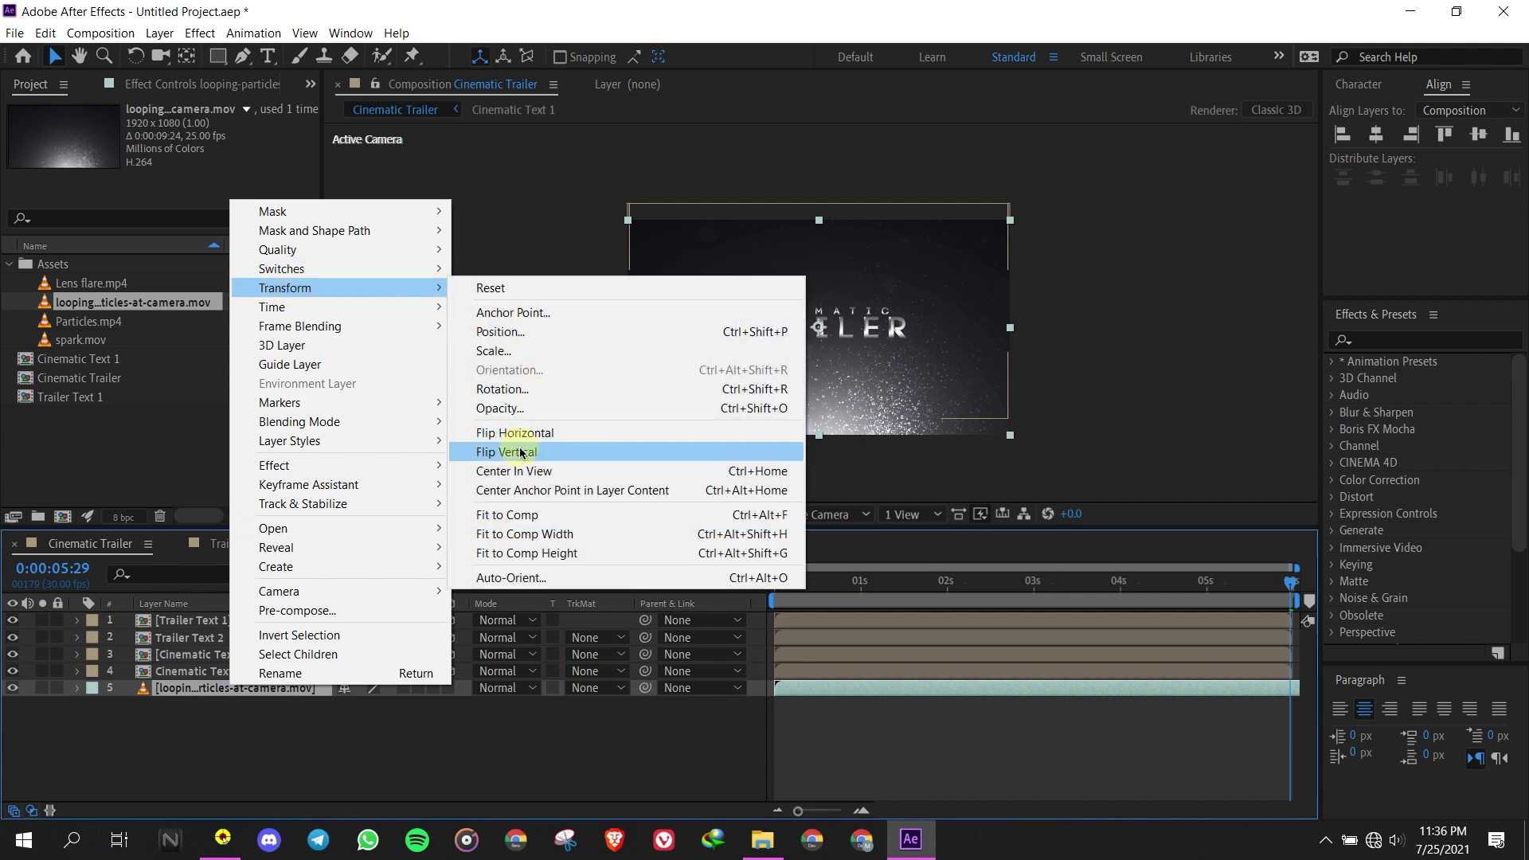
pyautogui.click(495, 452)
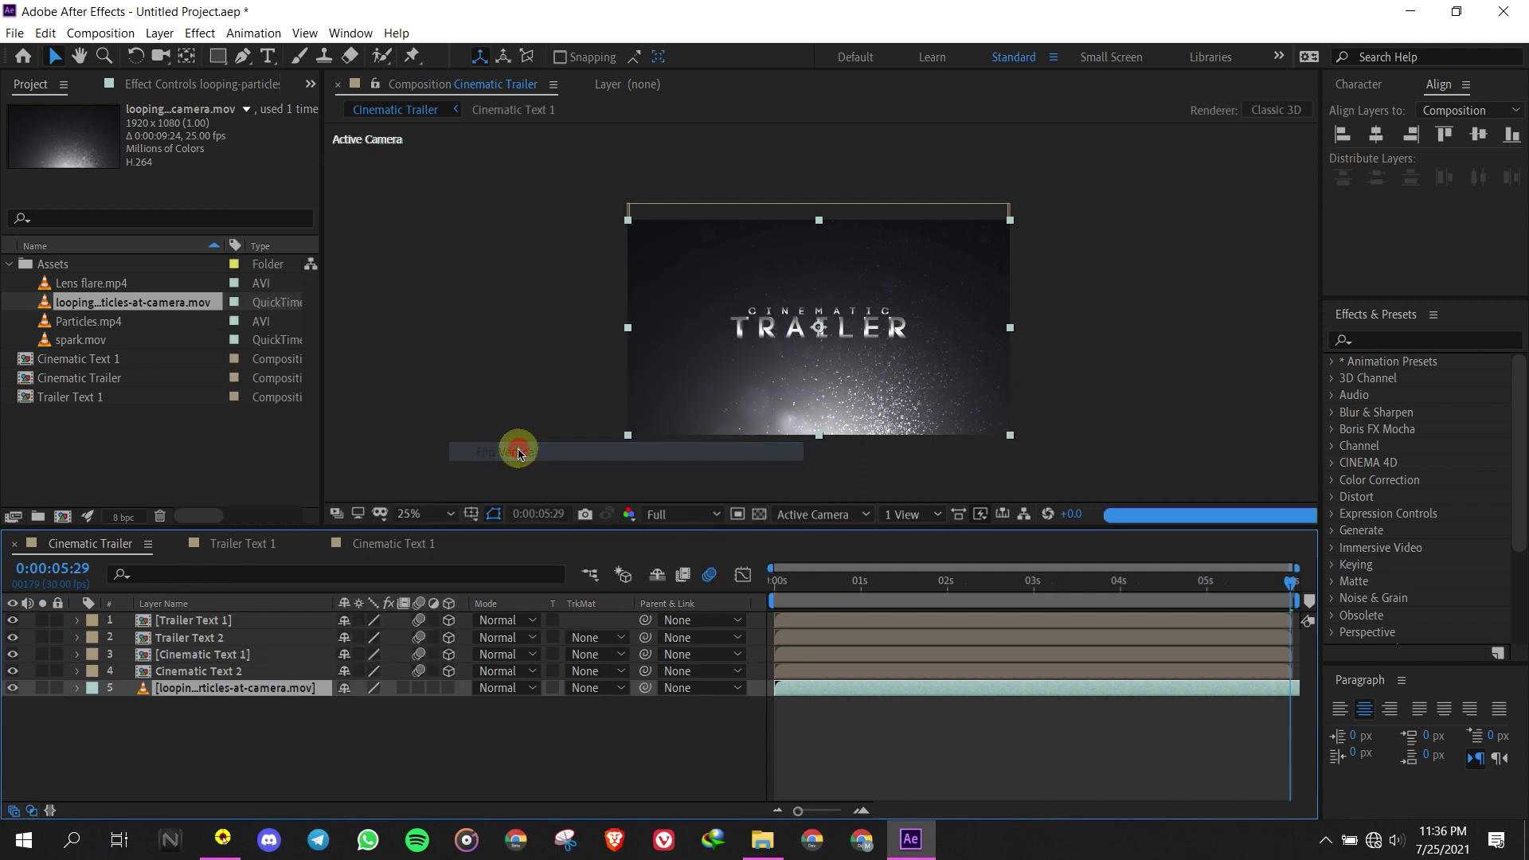
# Set the looping particles layer's opacity to 30%
pyautogui.click(156, 695)
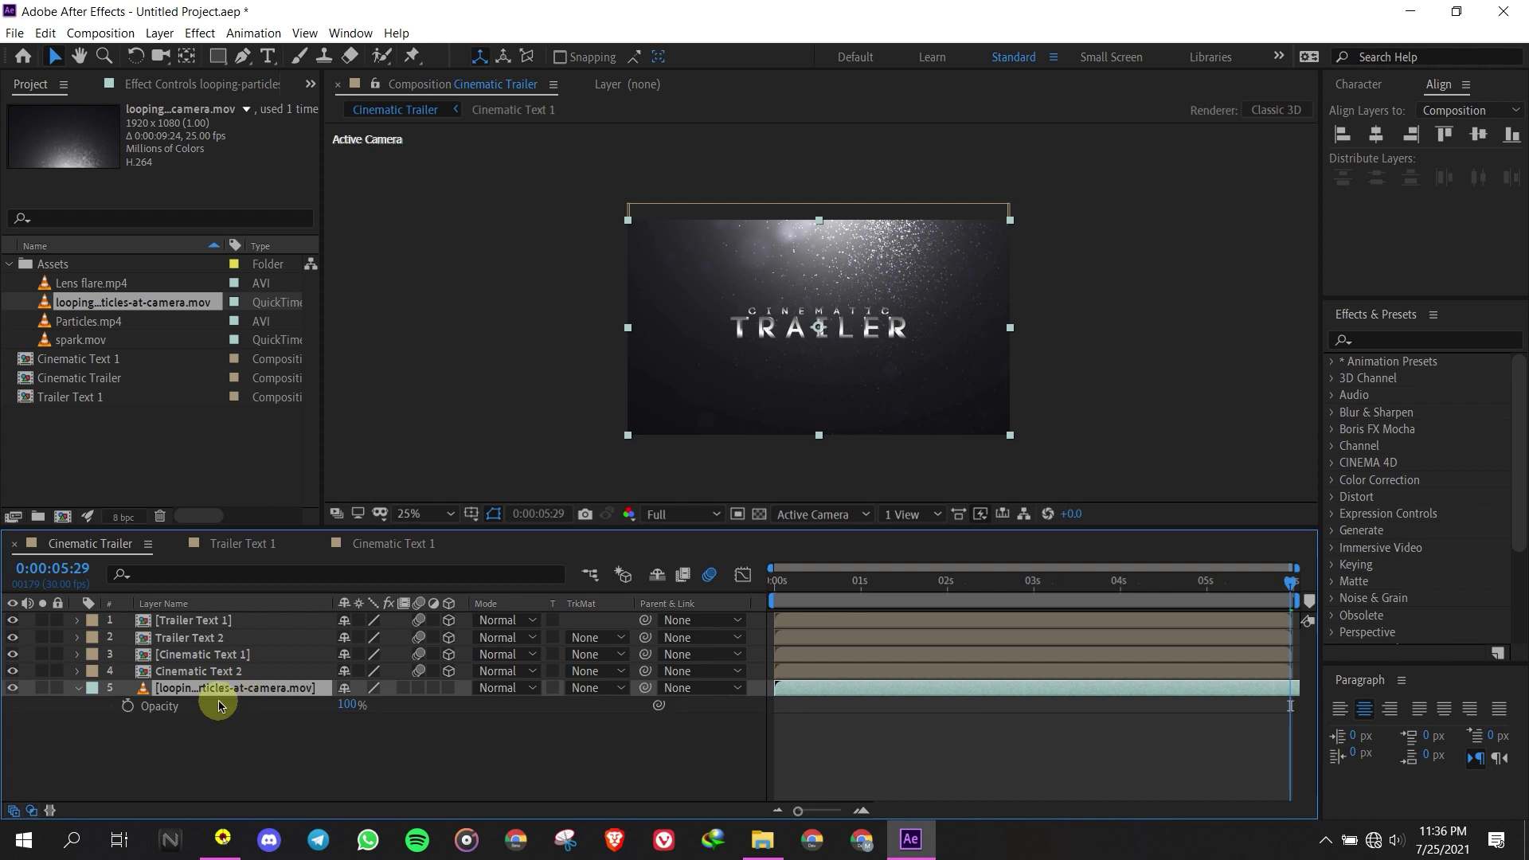
pyautogui.click(348, 704)
pyautogui.write('3')
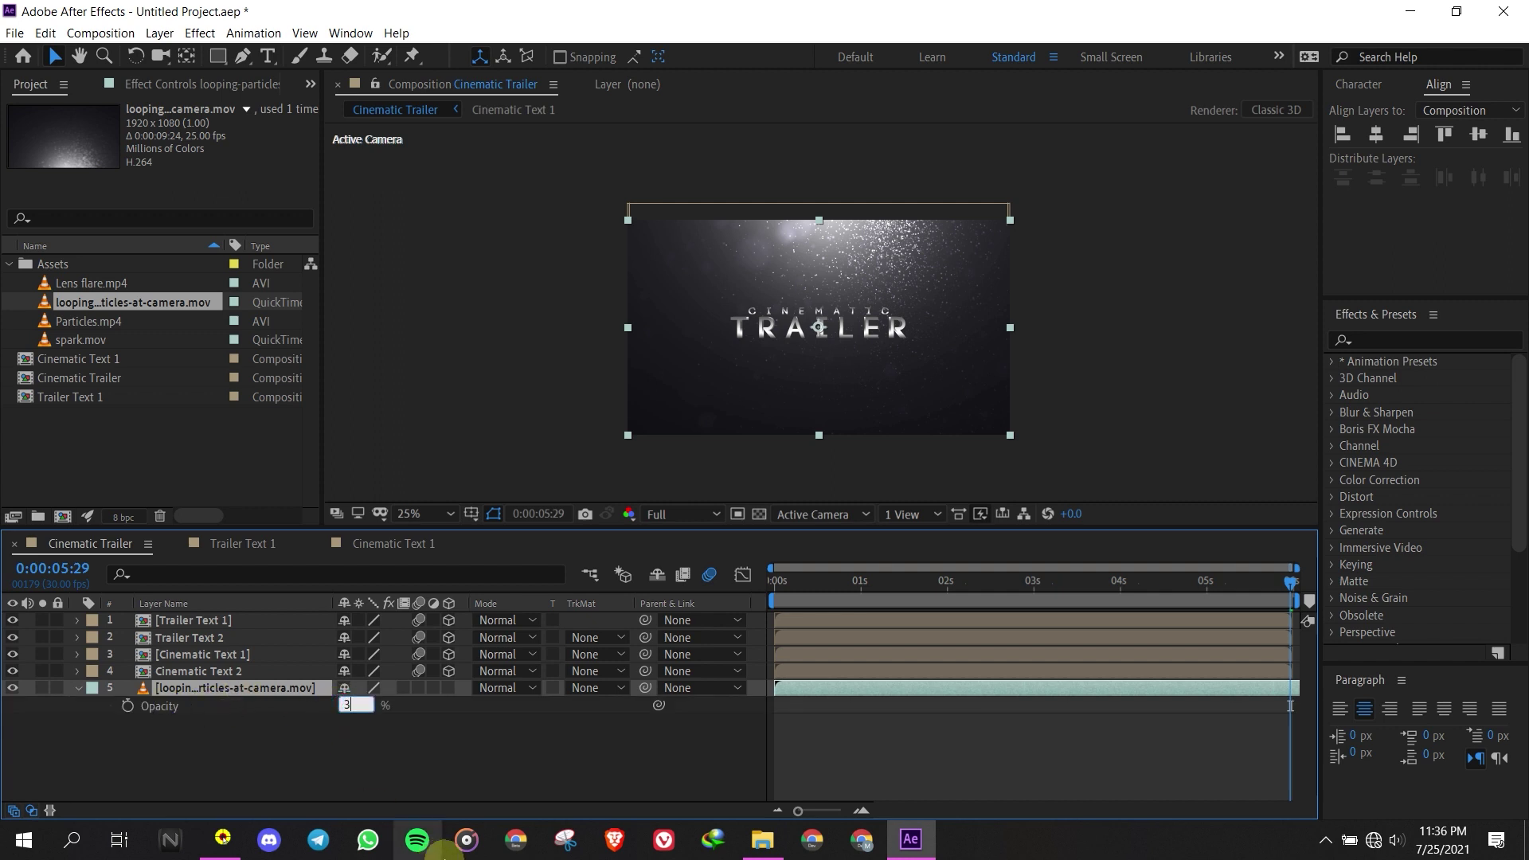
pyautogui.write('0')
pyautogui.click(512, 772)
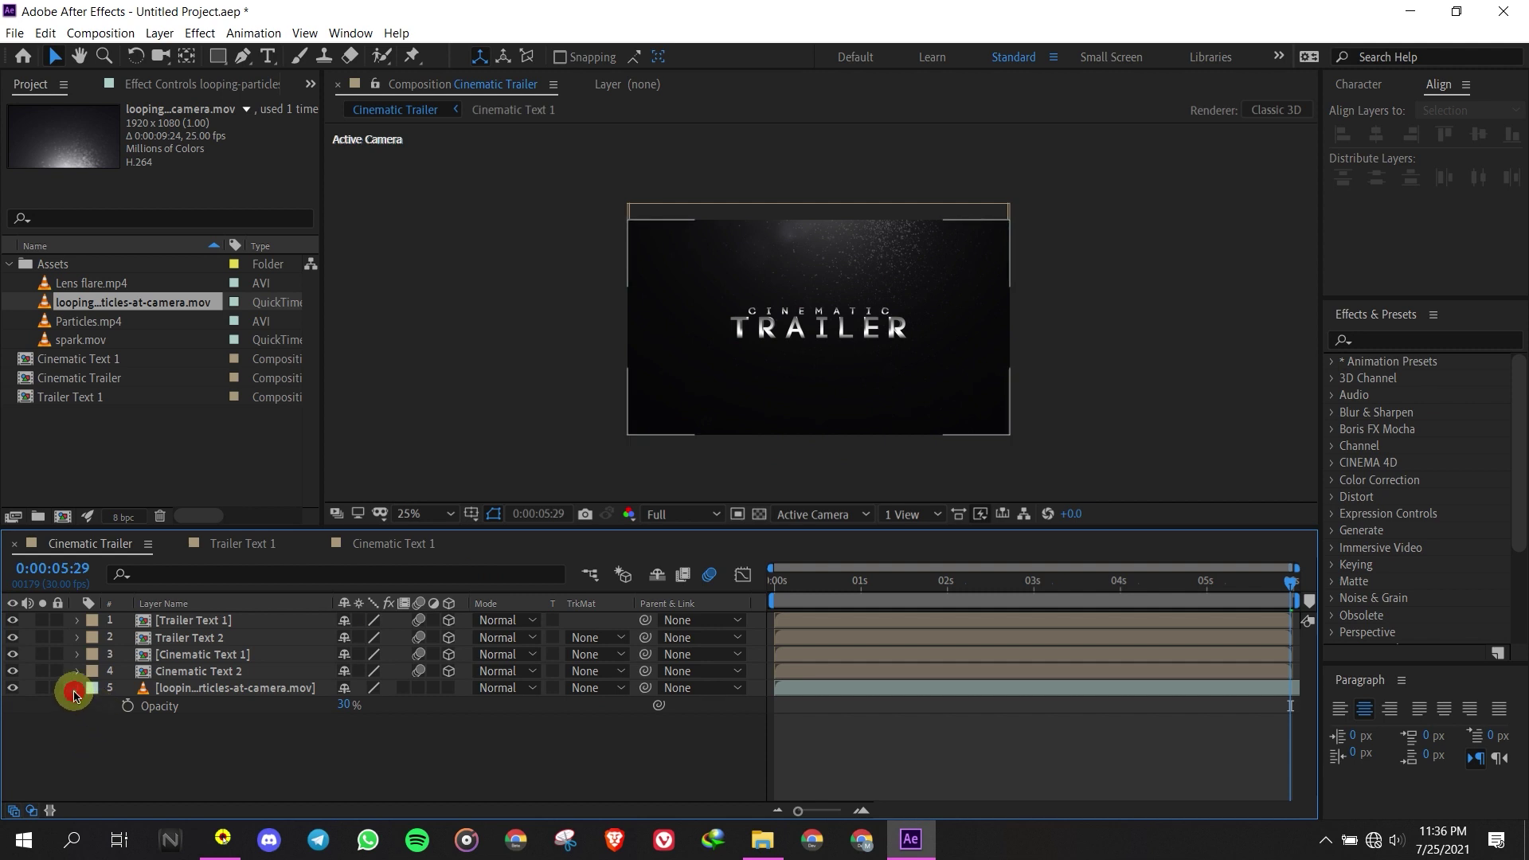
pyautogui.click(199, 688)
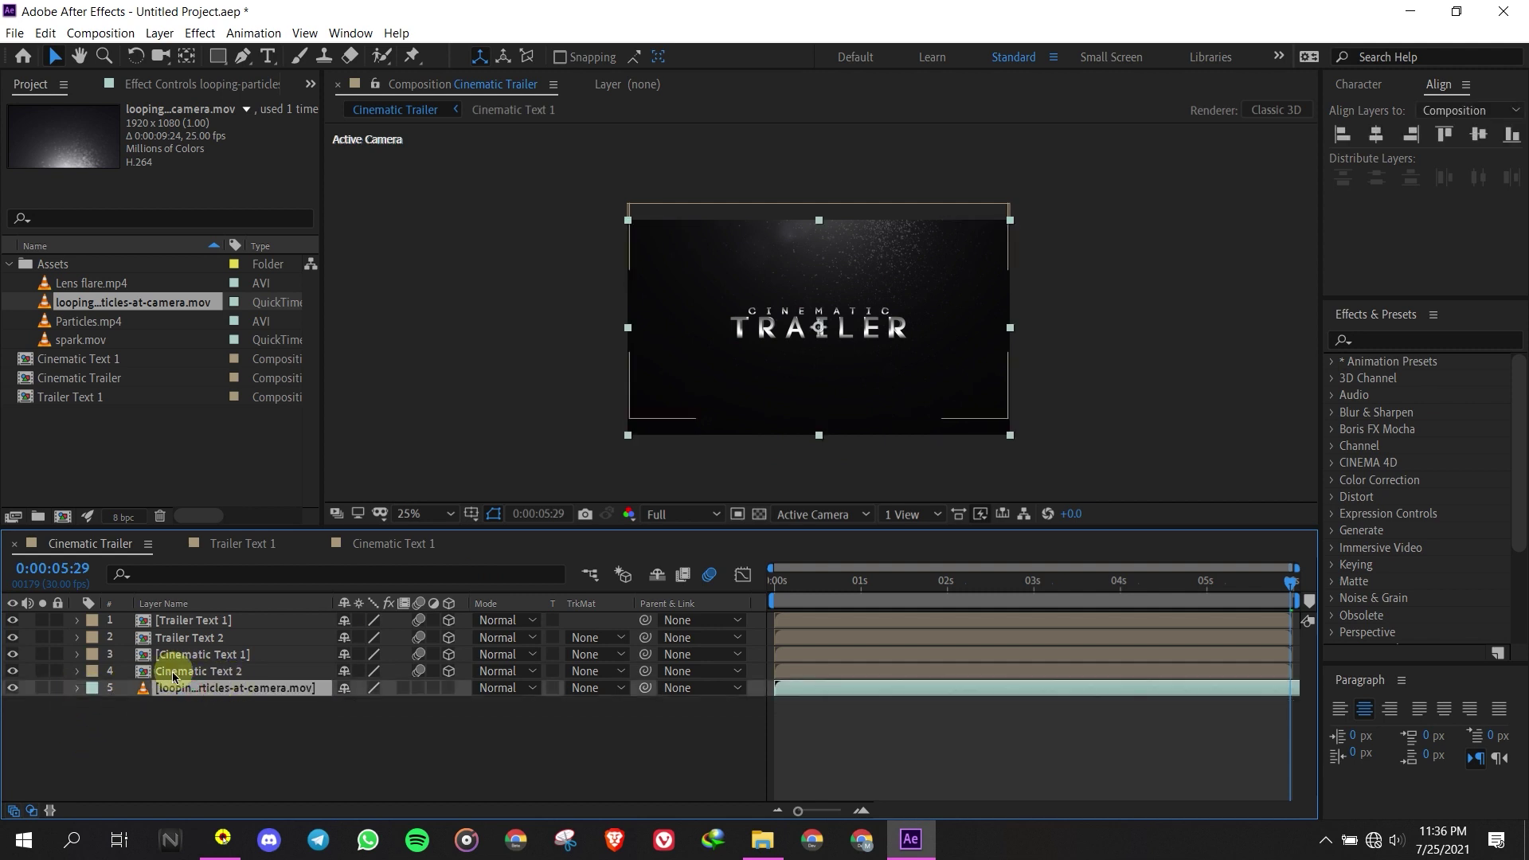
# Apply Curves to the particles layer and bend the RGB channel into an S-curve
pyautogui.click(195, 36)
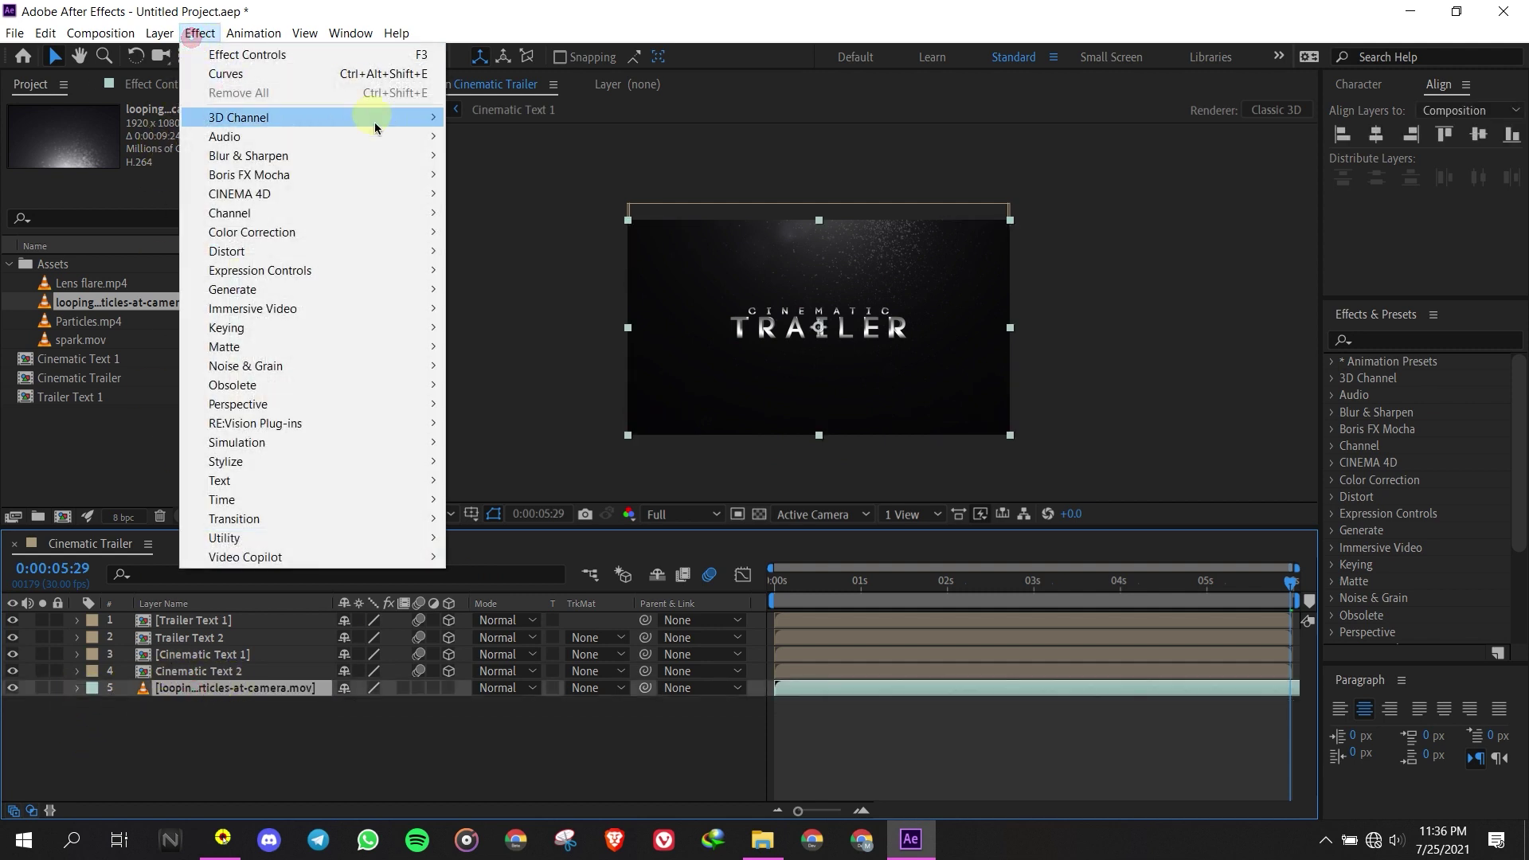
pyautogui.moveTo(334, 232)
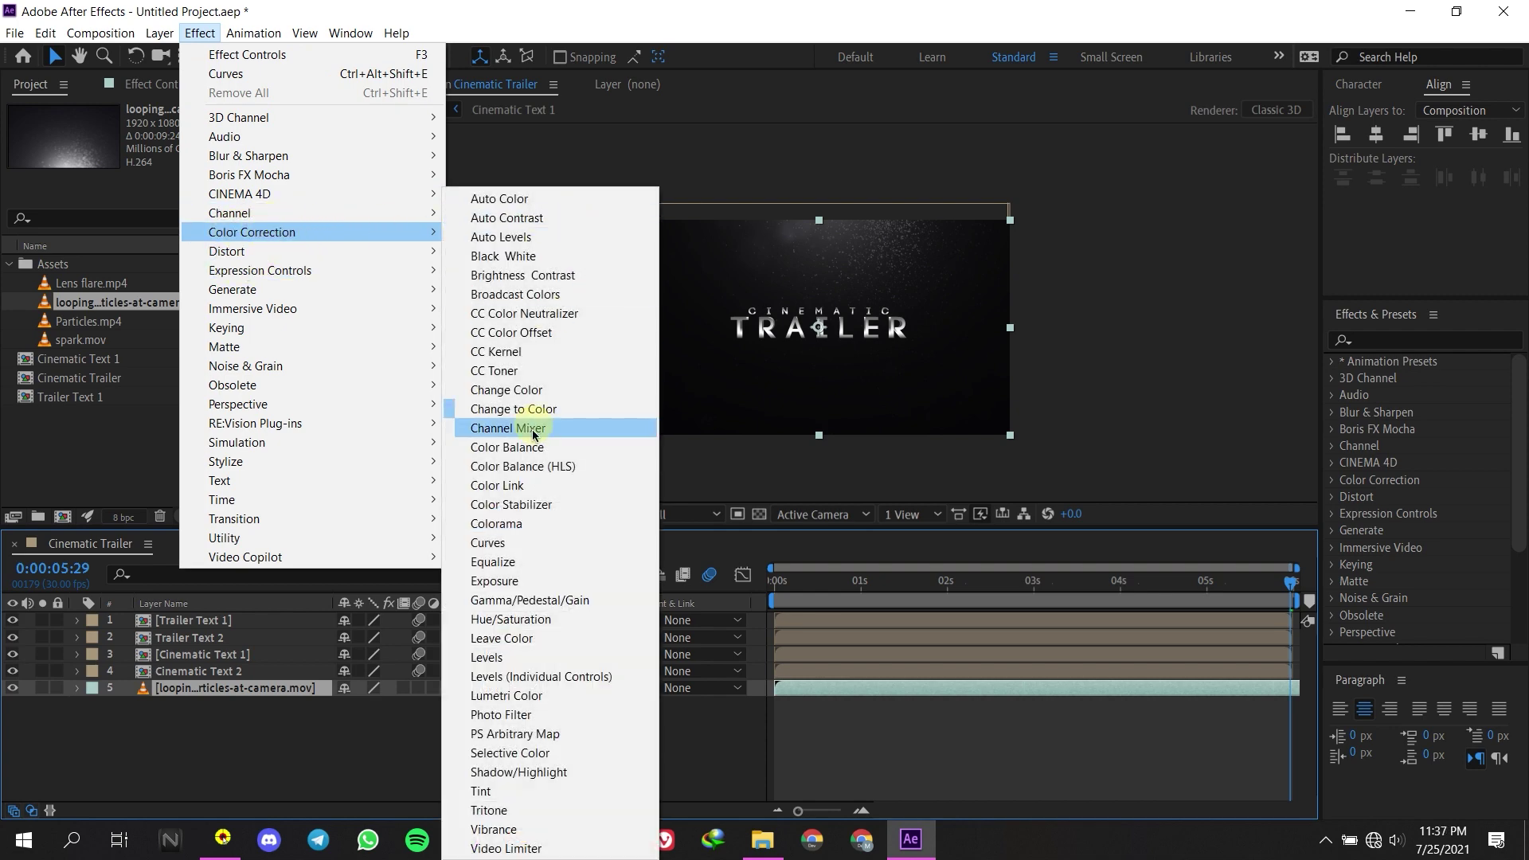
pyautogui.click(489, 543)
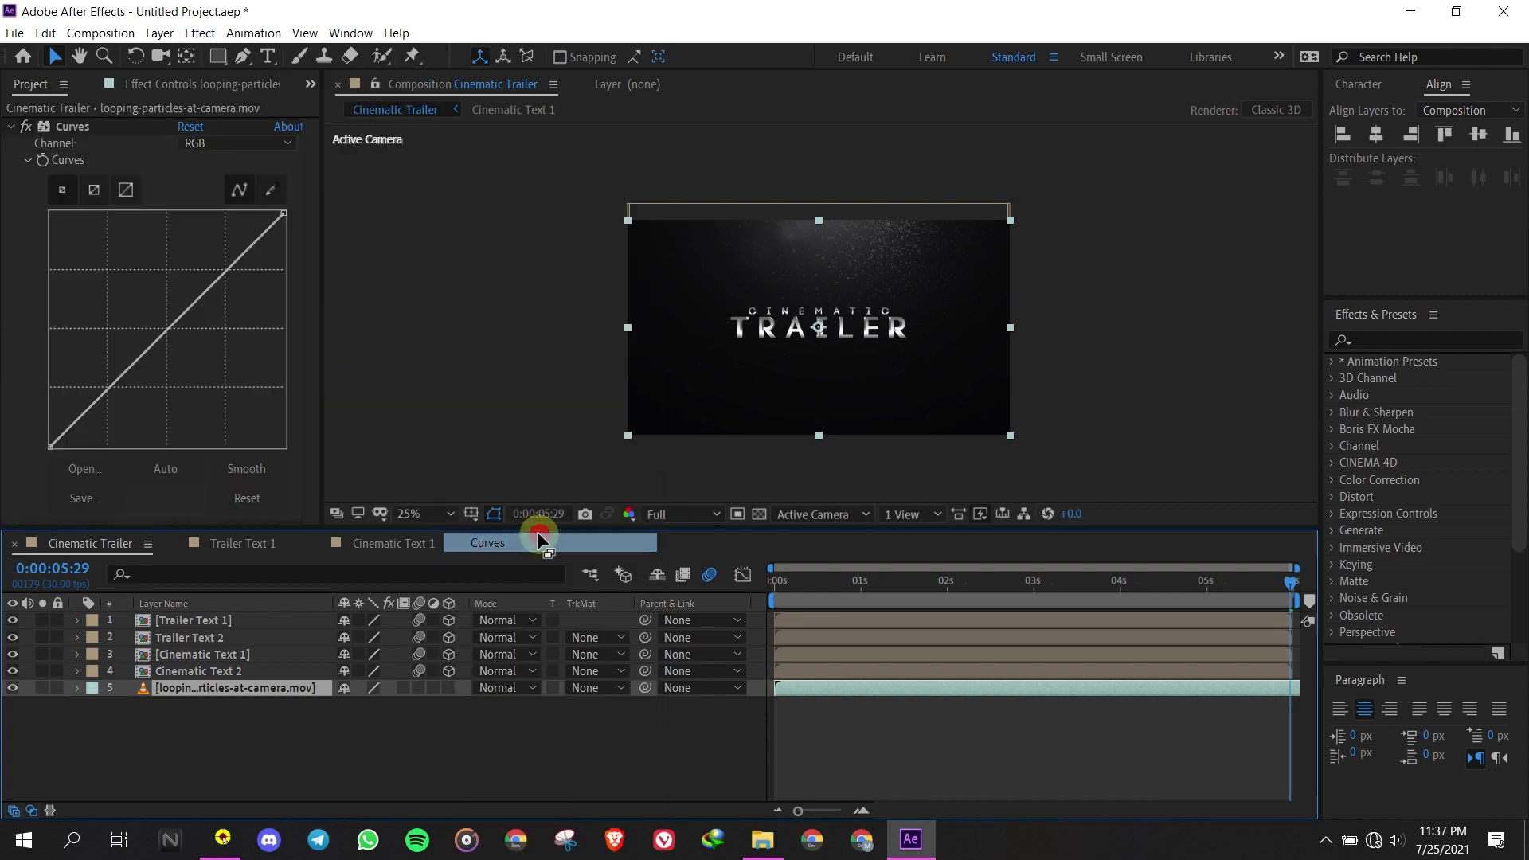
pyautogui.click(196, 142)
pyautogui.click(243, 163)
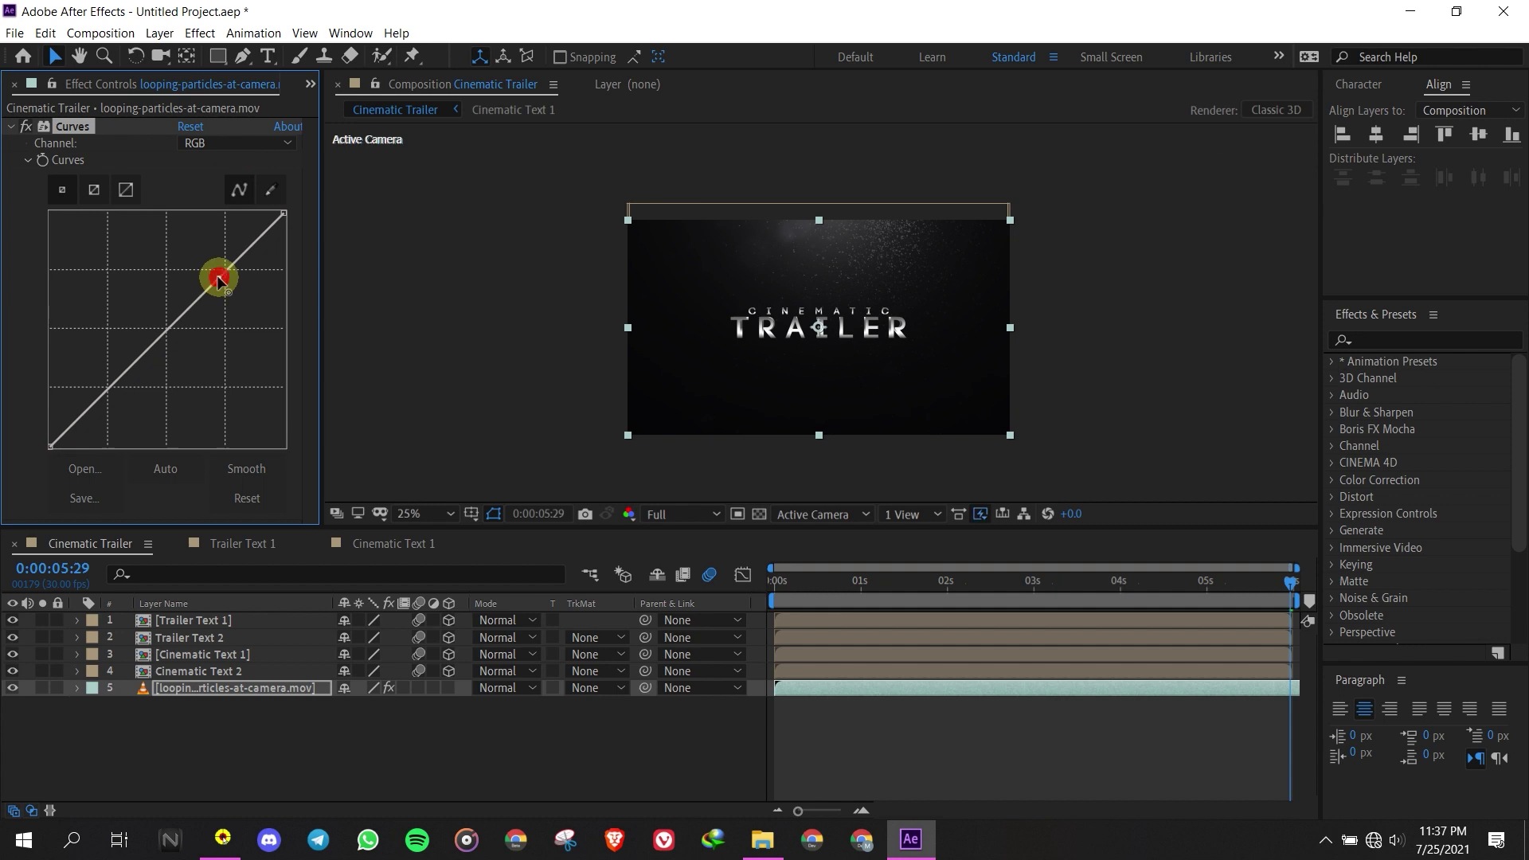
pyautogui.moveTo(218, 278); pyautogui.dragTo(210, 273)
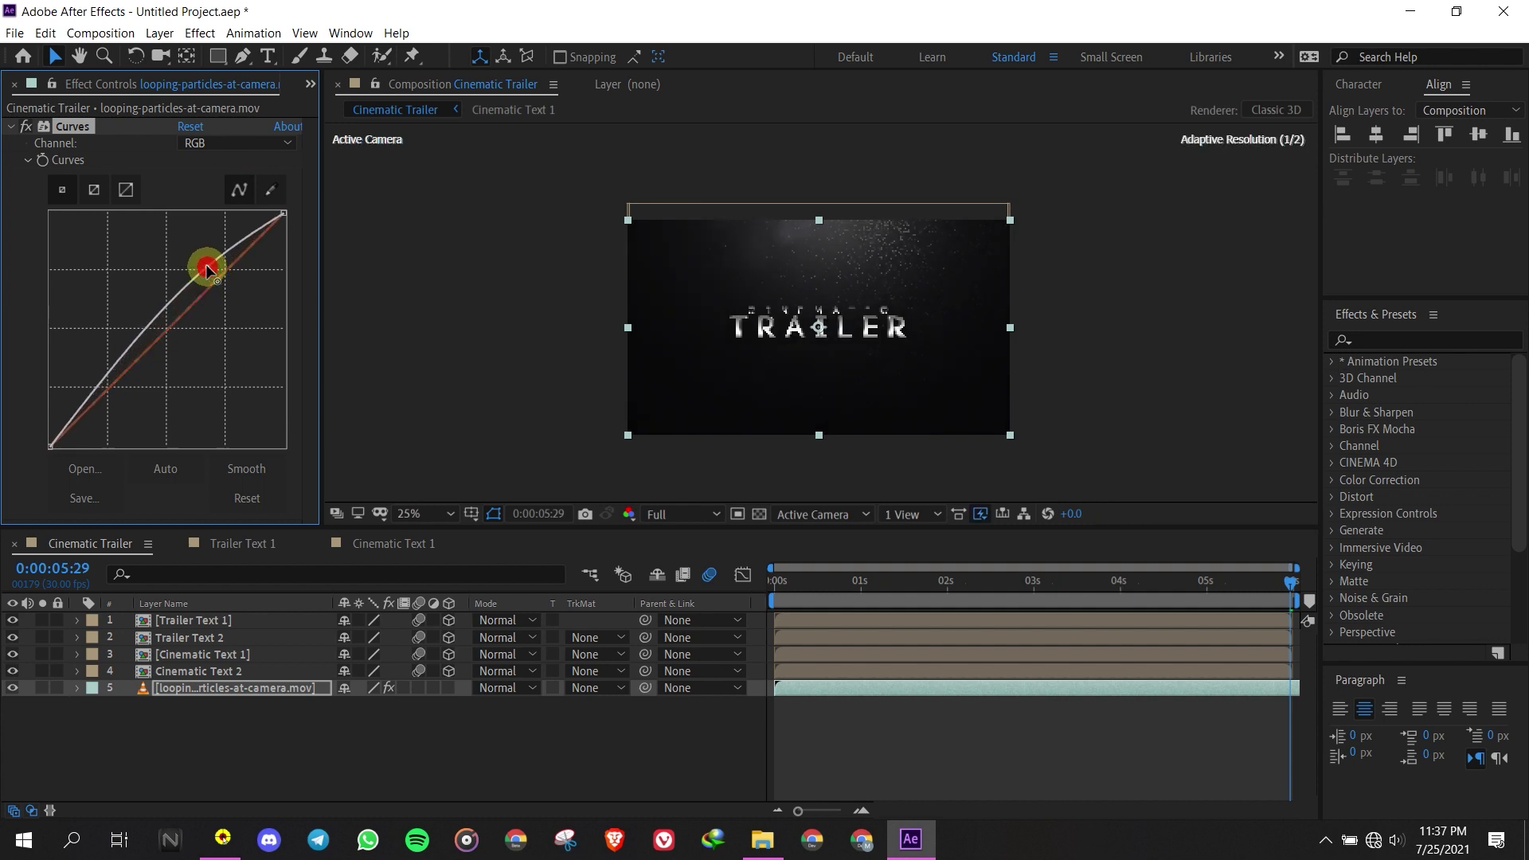
pyautogui.moveTo(114, 383); pyautogui.dragTo(125, 389)
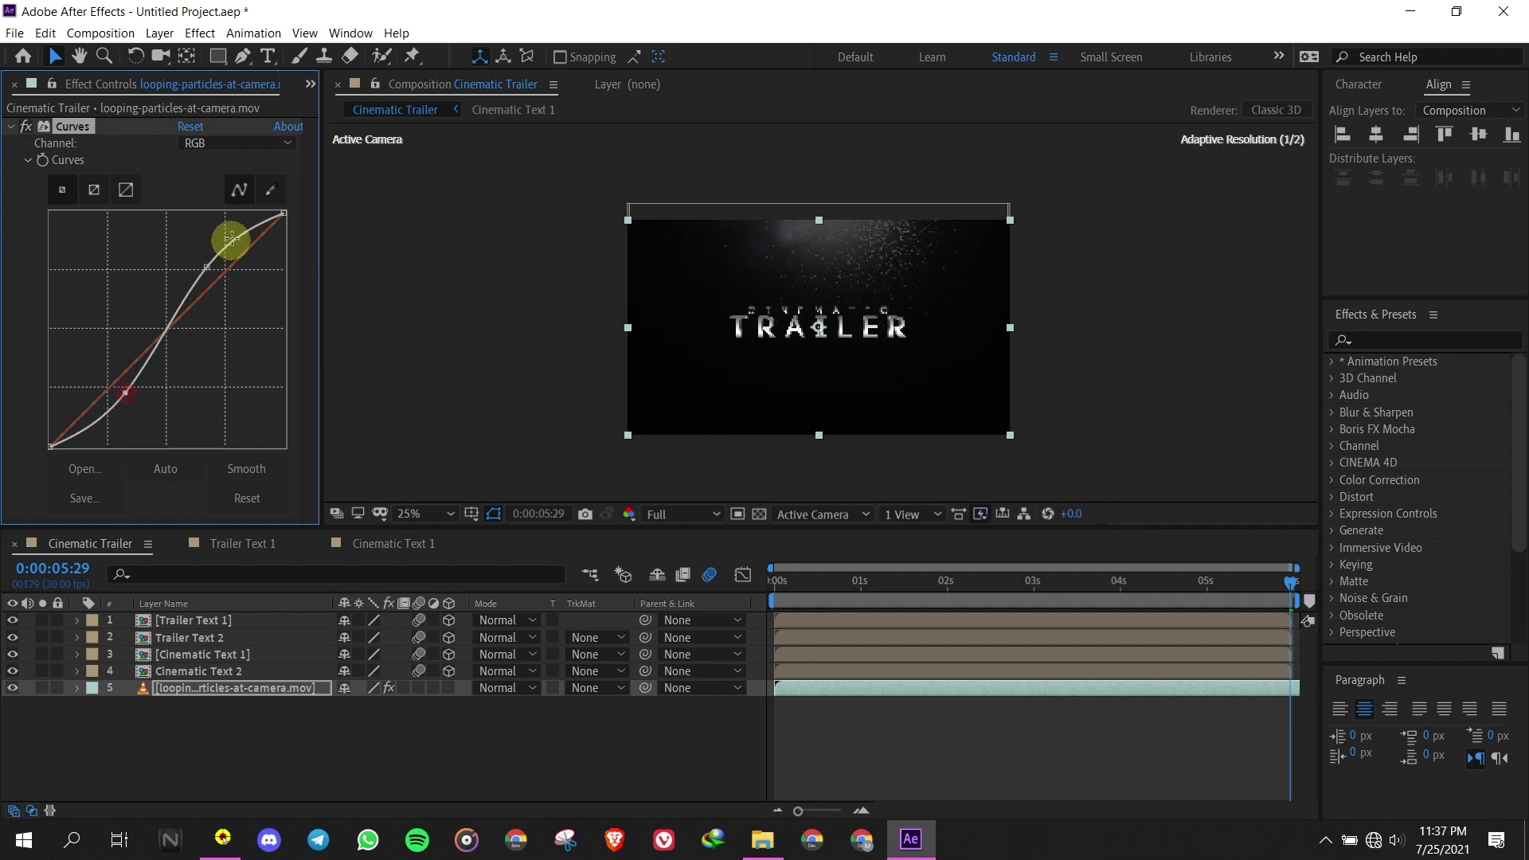
# Reshape the Red channel curve's upper and lower parts
pyautogui.click(274, 143)
pyautogui.click(216, 183)
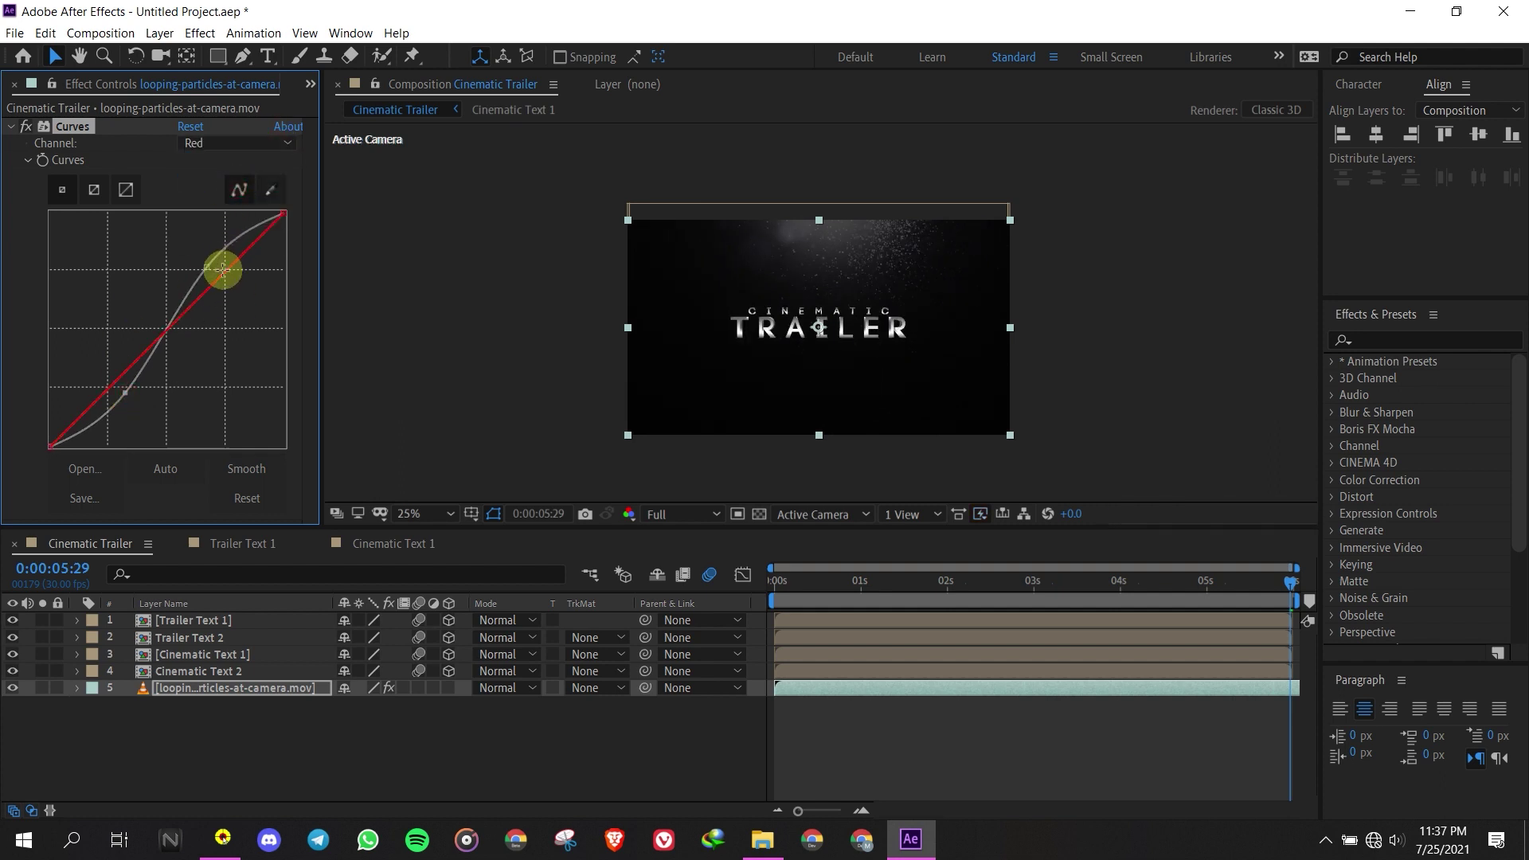
pyautogui.moveTo(222, 267); pyautogui.dragTo(222, 259)
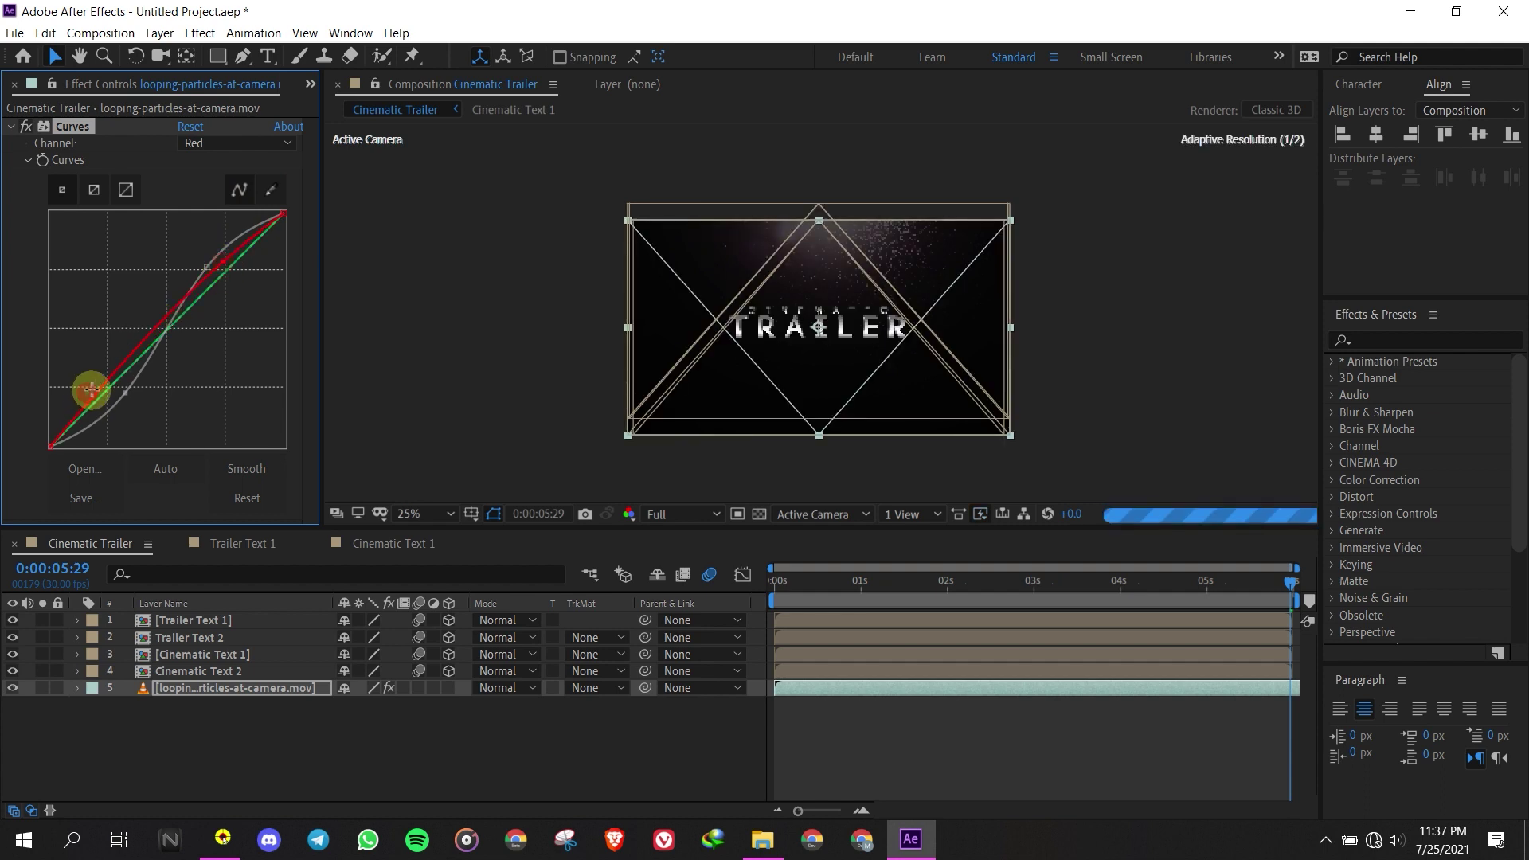
pyautogui.moveTo(97, 385); pyautogui.dragTo(111, 396)
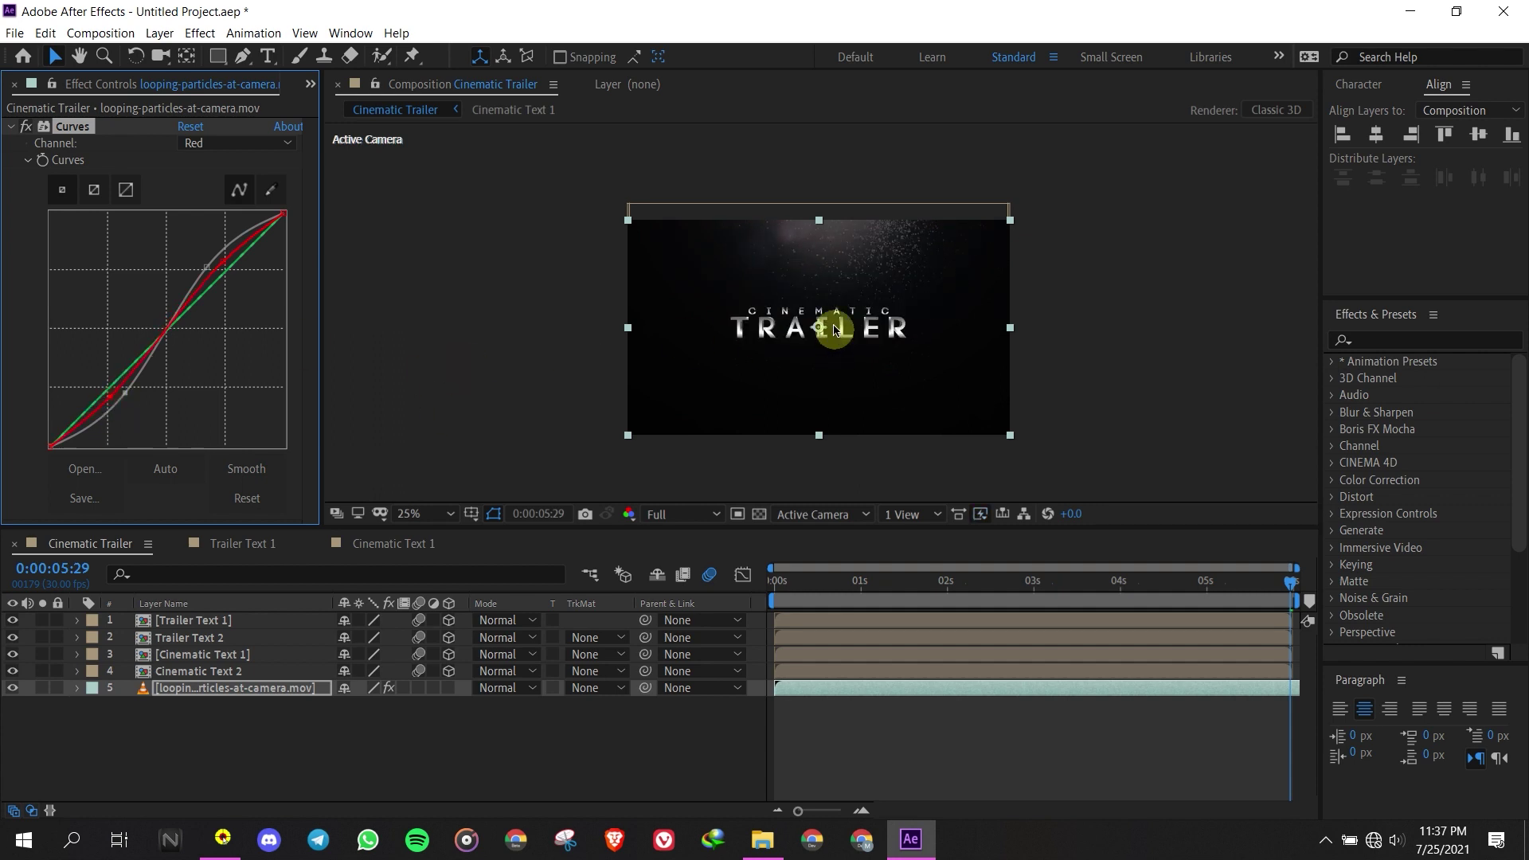
pyautogui.press('.')
pyautogui.press(',')
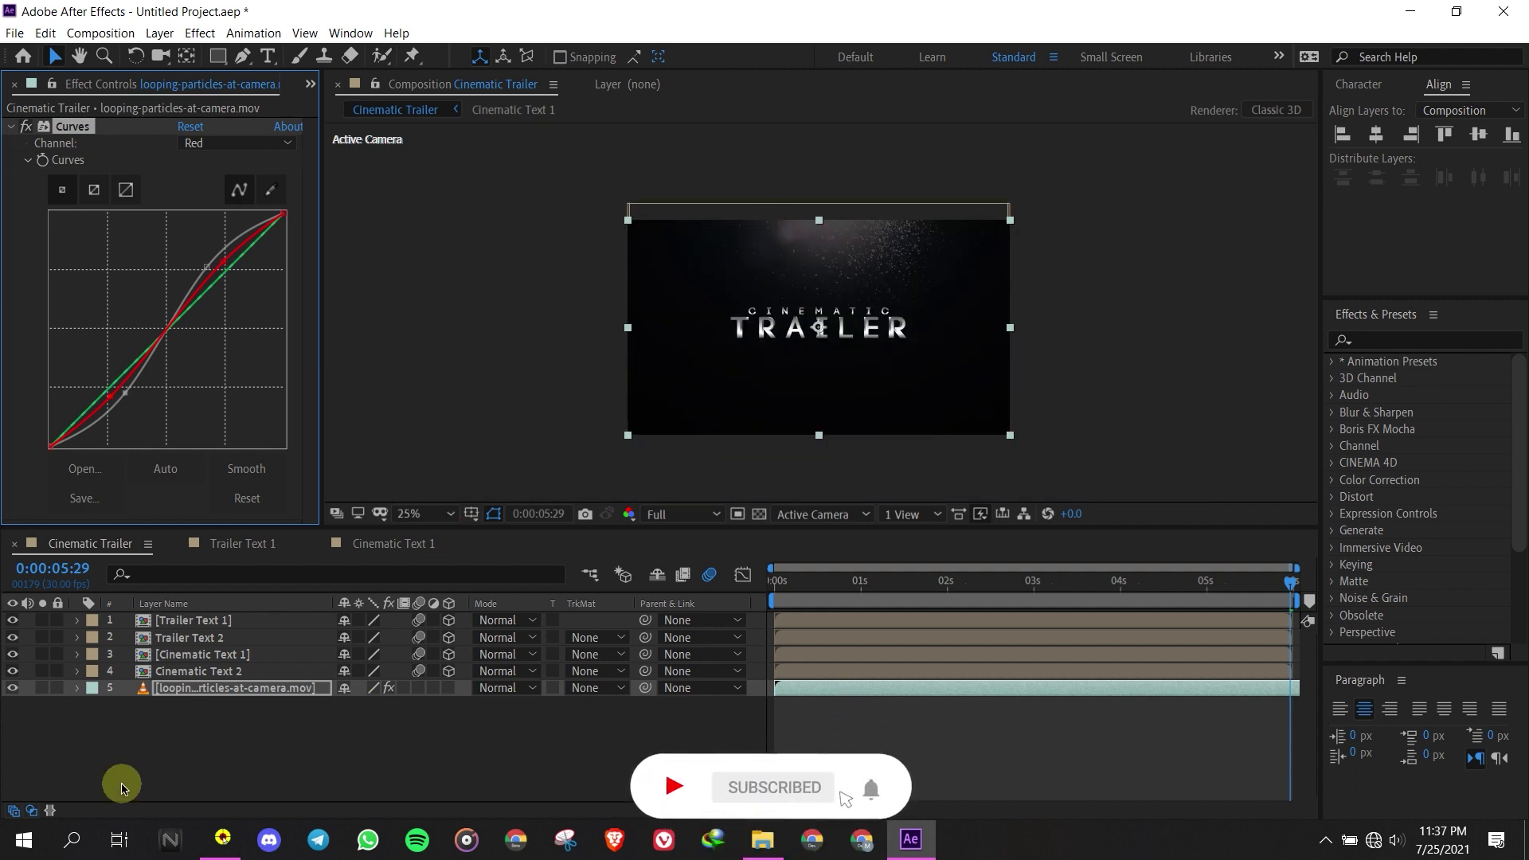
# Add Lens flare.mp4 from the project footage as the top layer
pyautogui.click(155, 780)
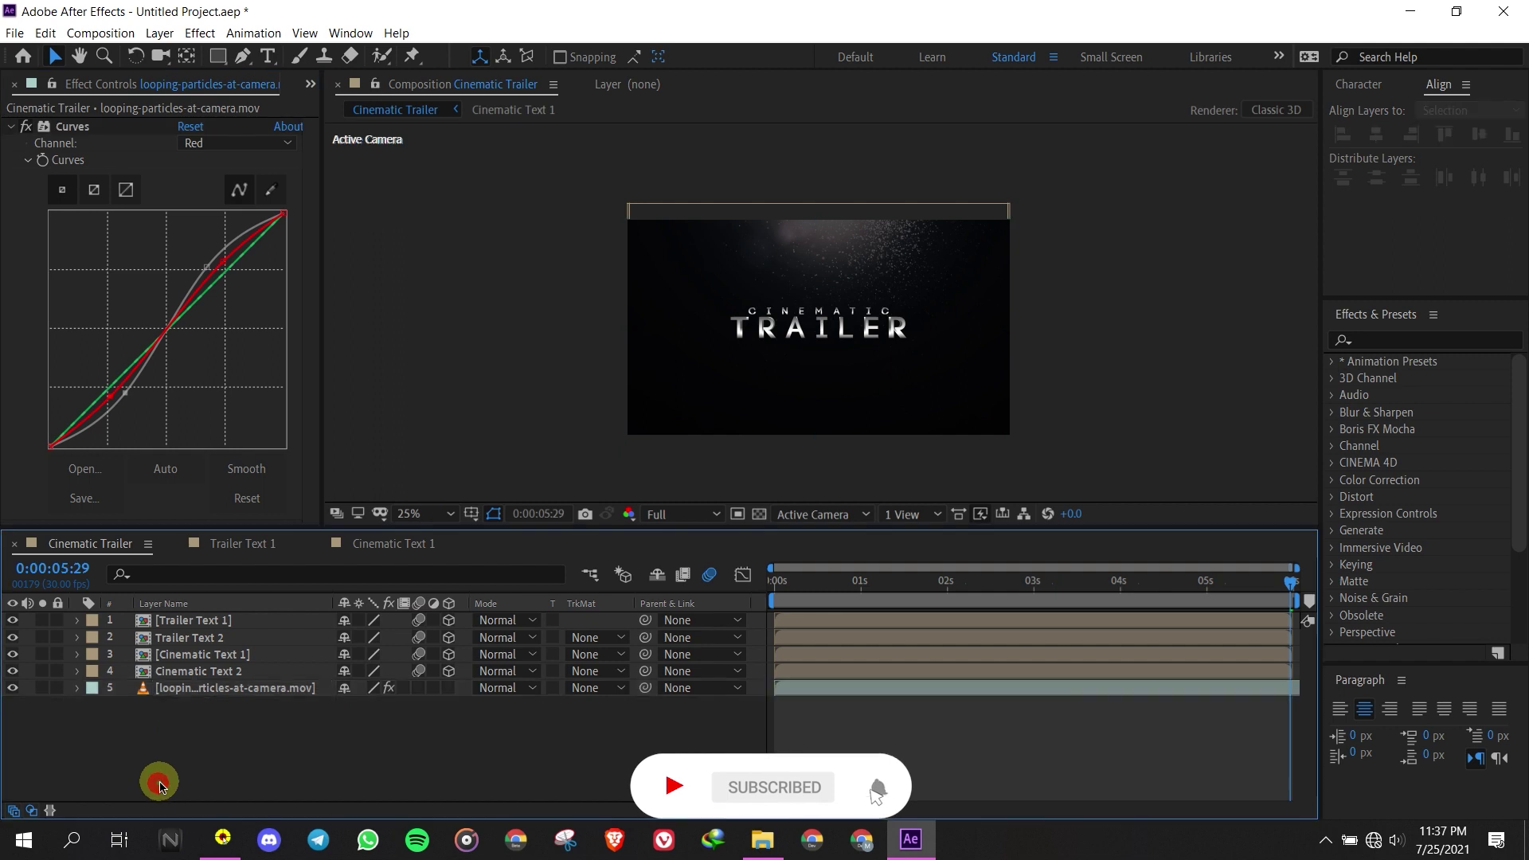
pyautogui.click(37, 85)
pyautogui.moveTo(109, 289); pyautogui.dragTo(242, 619)
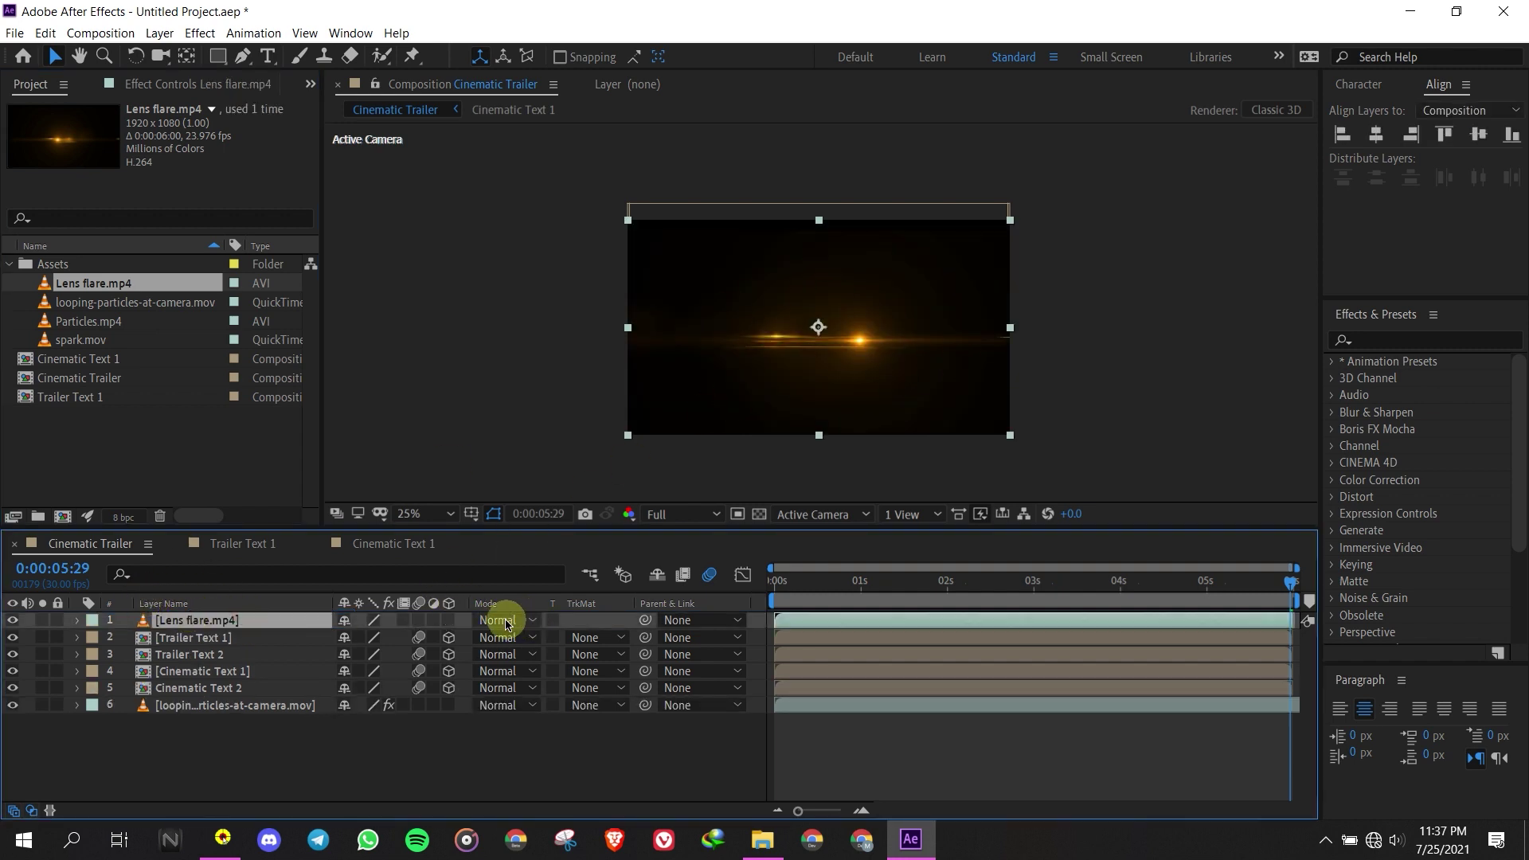
# Set the Lens flare.mp4 layer's blend mode to Add
pyautogui.click(15, 813)
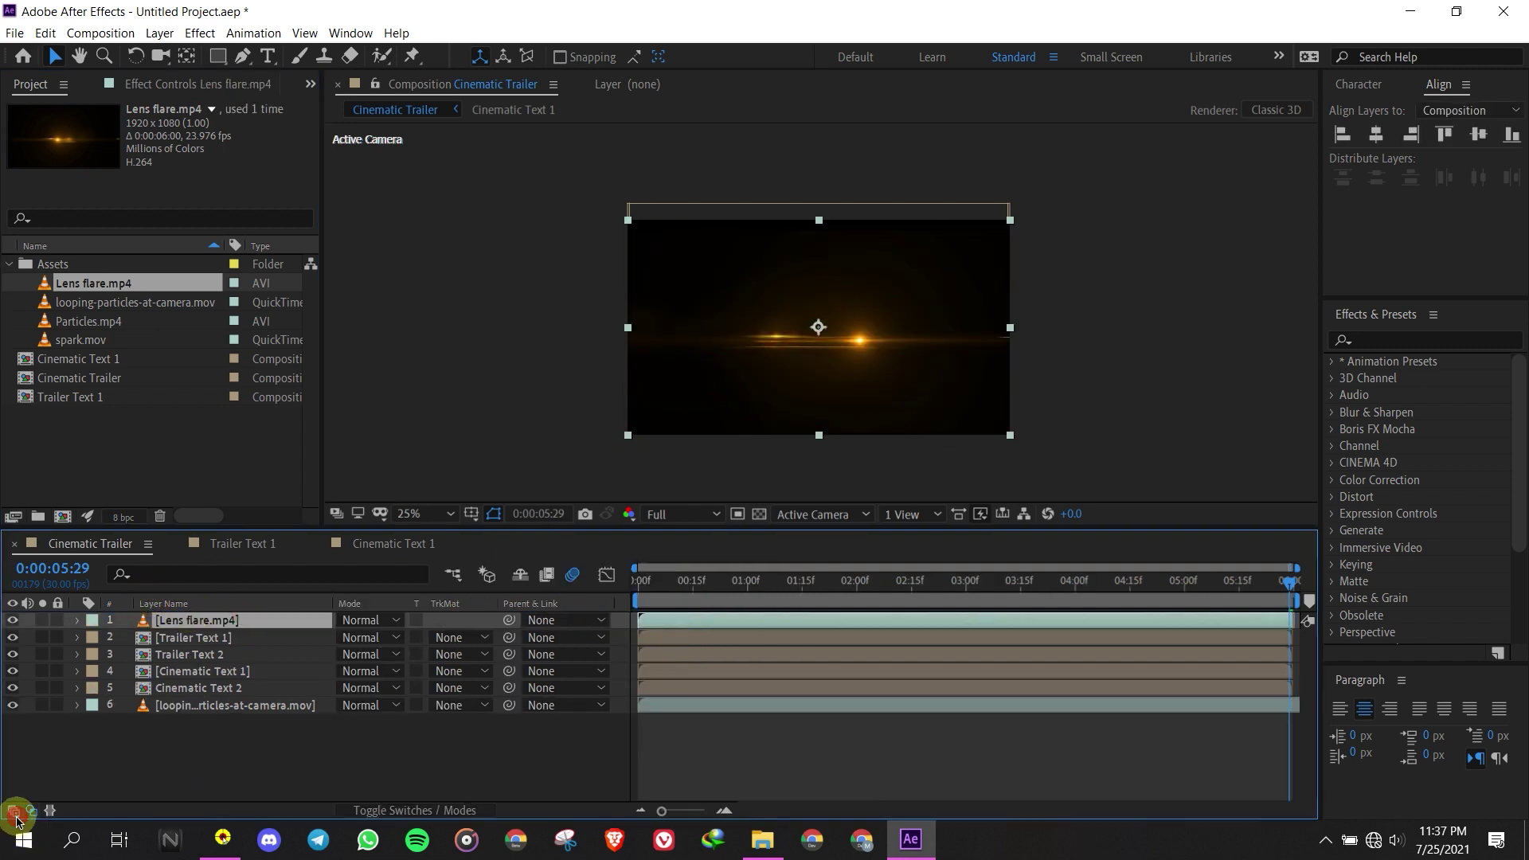
pyautogui.click(35, 809)
pyautogui.click(47, 810)
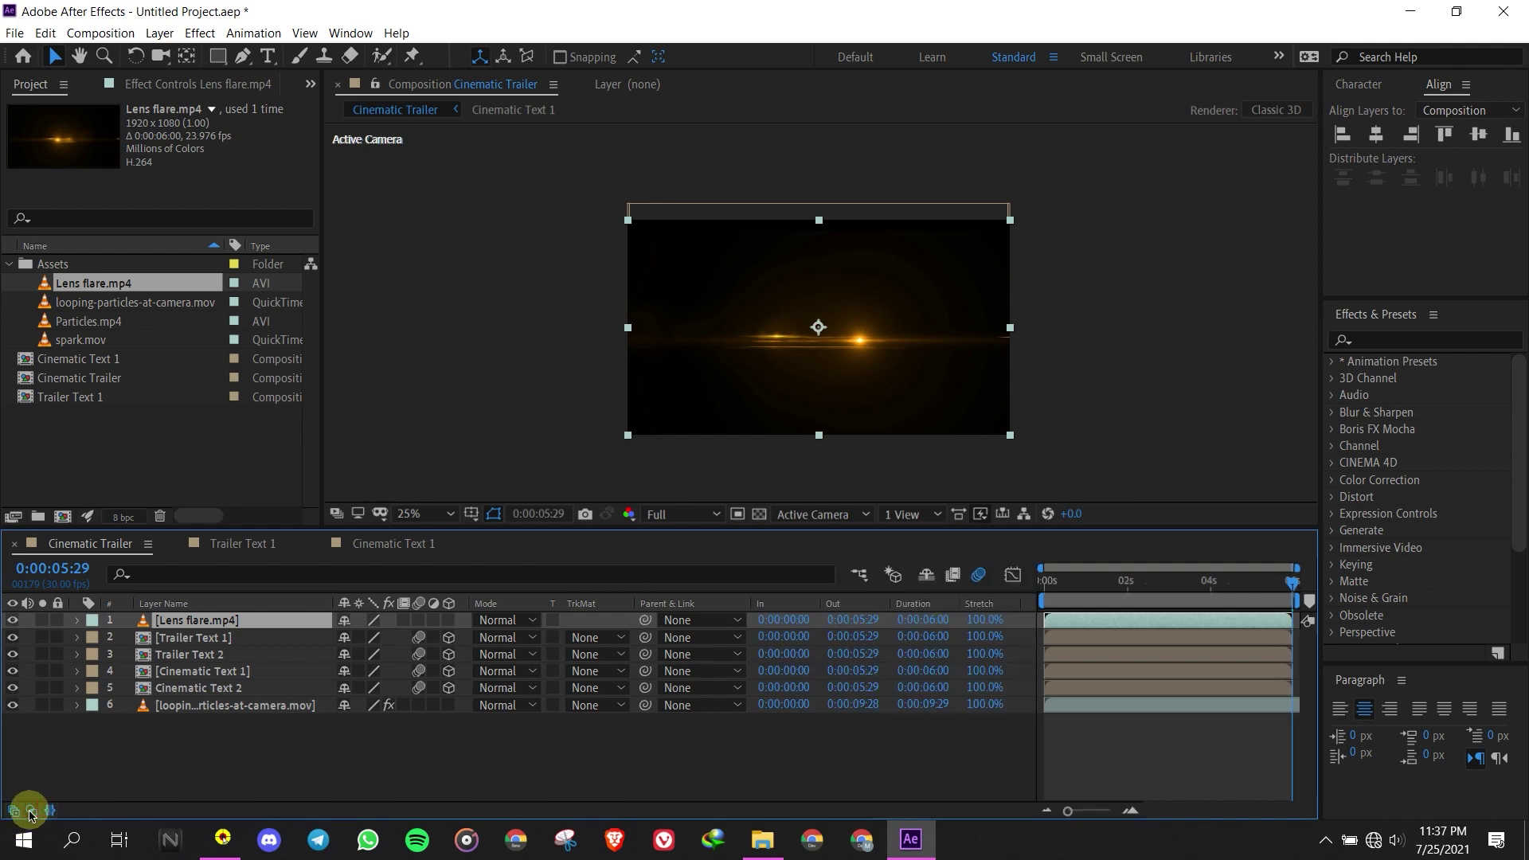
pyautogui.click(47, 810)
pyautogui.click(31, 810)
pyautogui.click(31, 810)
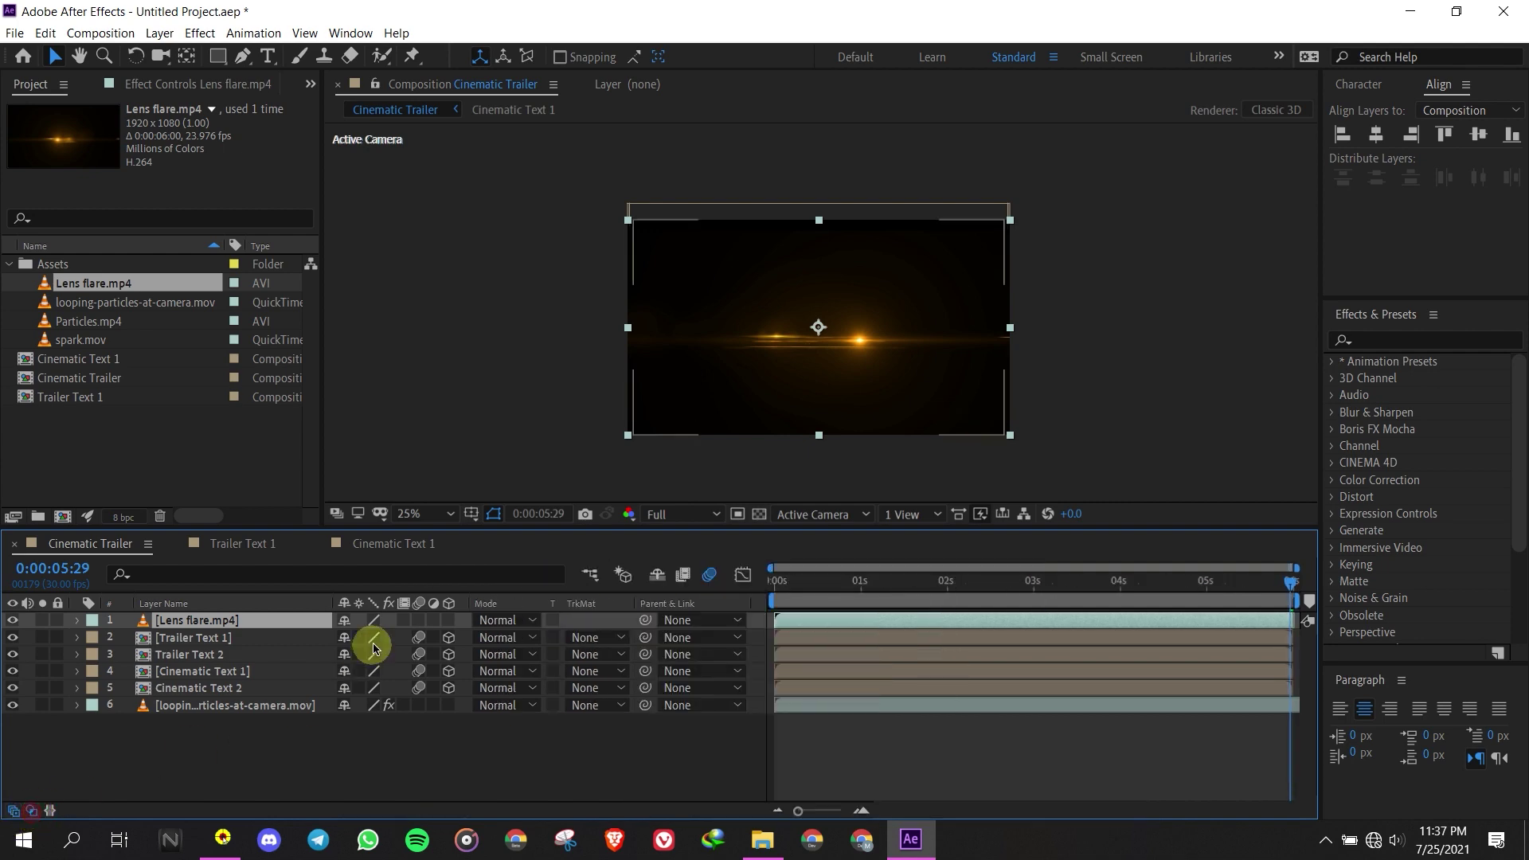
pyautogui.click(510, 620)
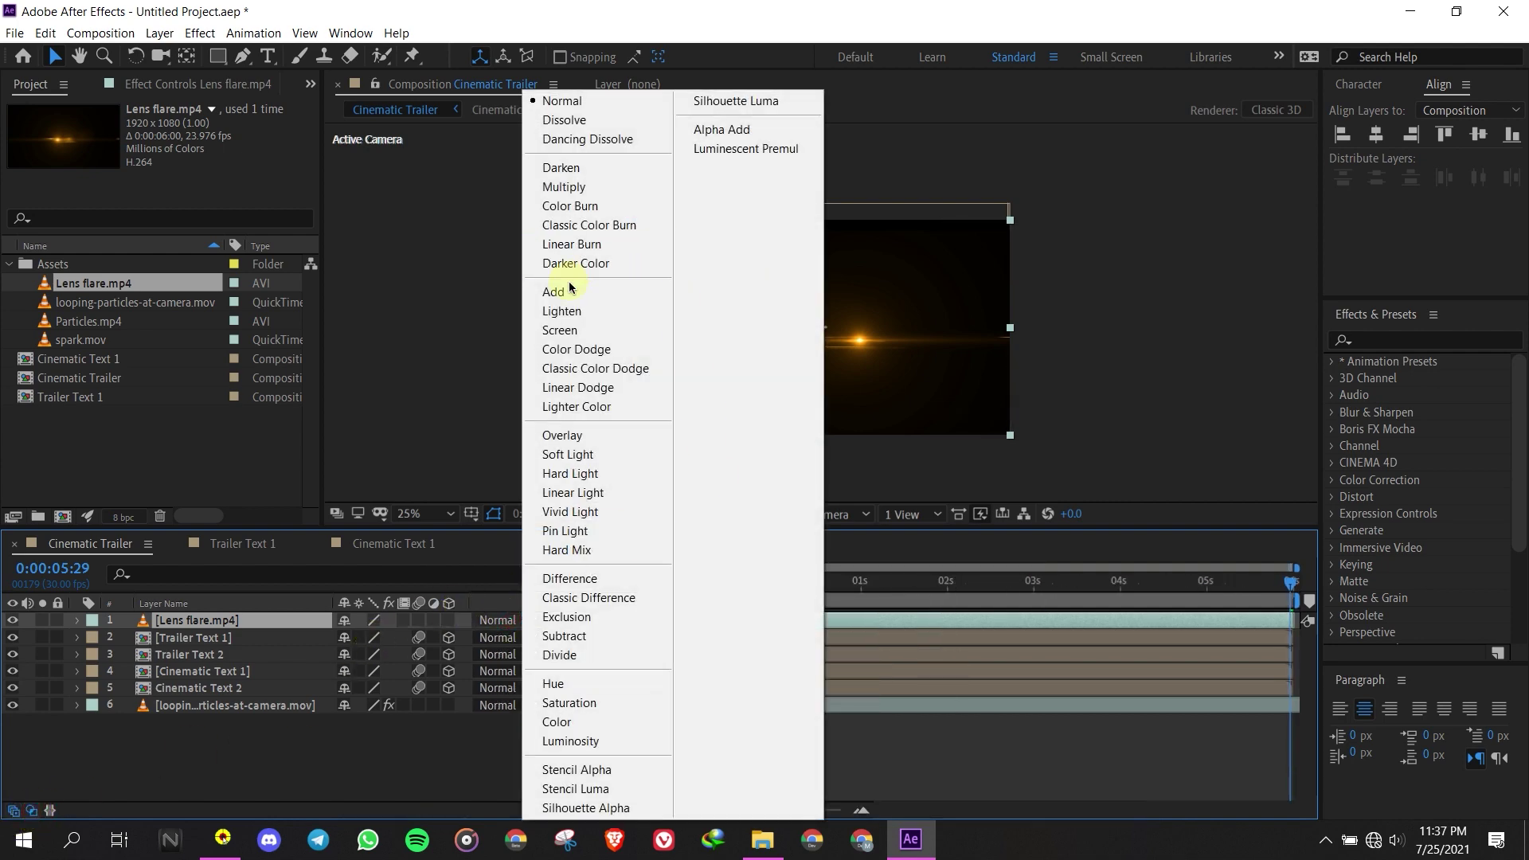
pyautogui.click(561, 294)
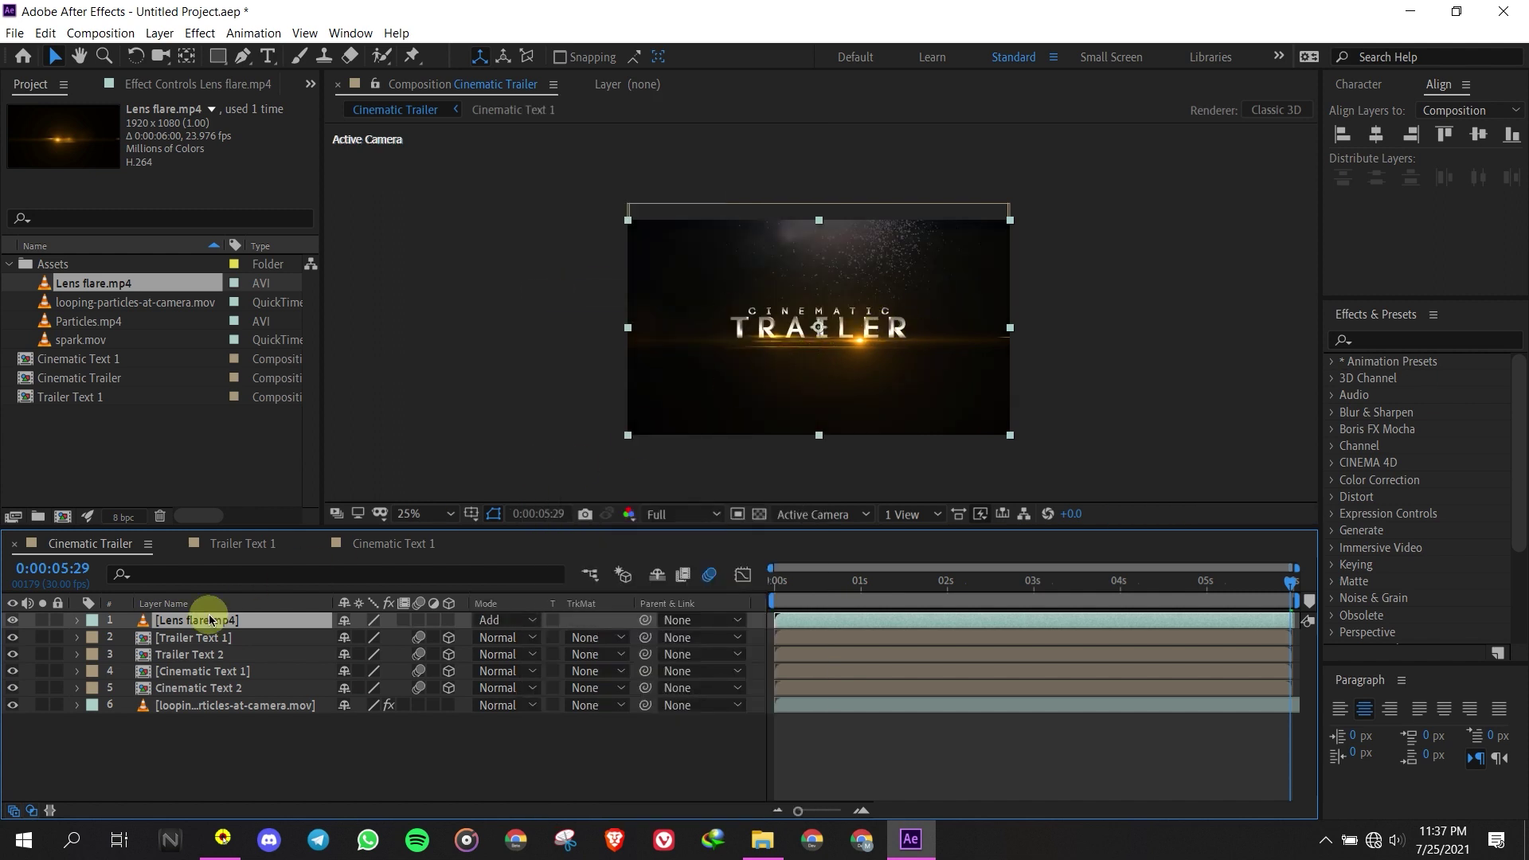
# Add Particles.mp4 below the lens flare layer, blended with Add
pyautogui.click(94, 322)
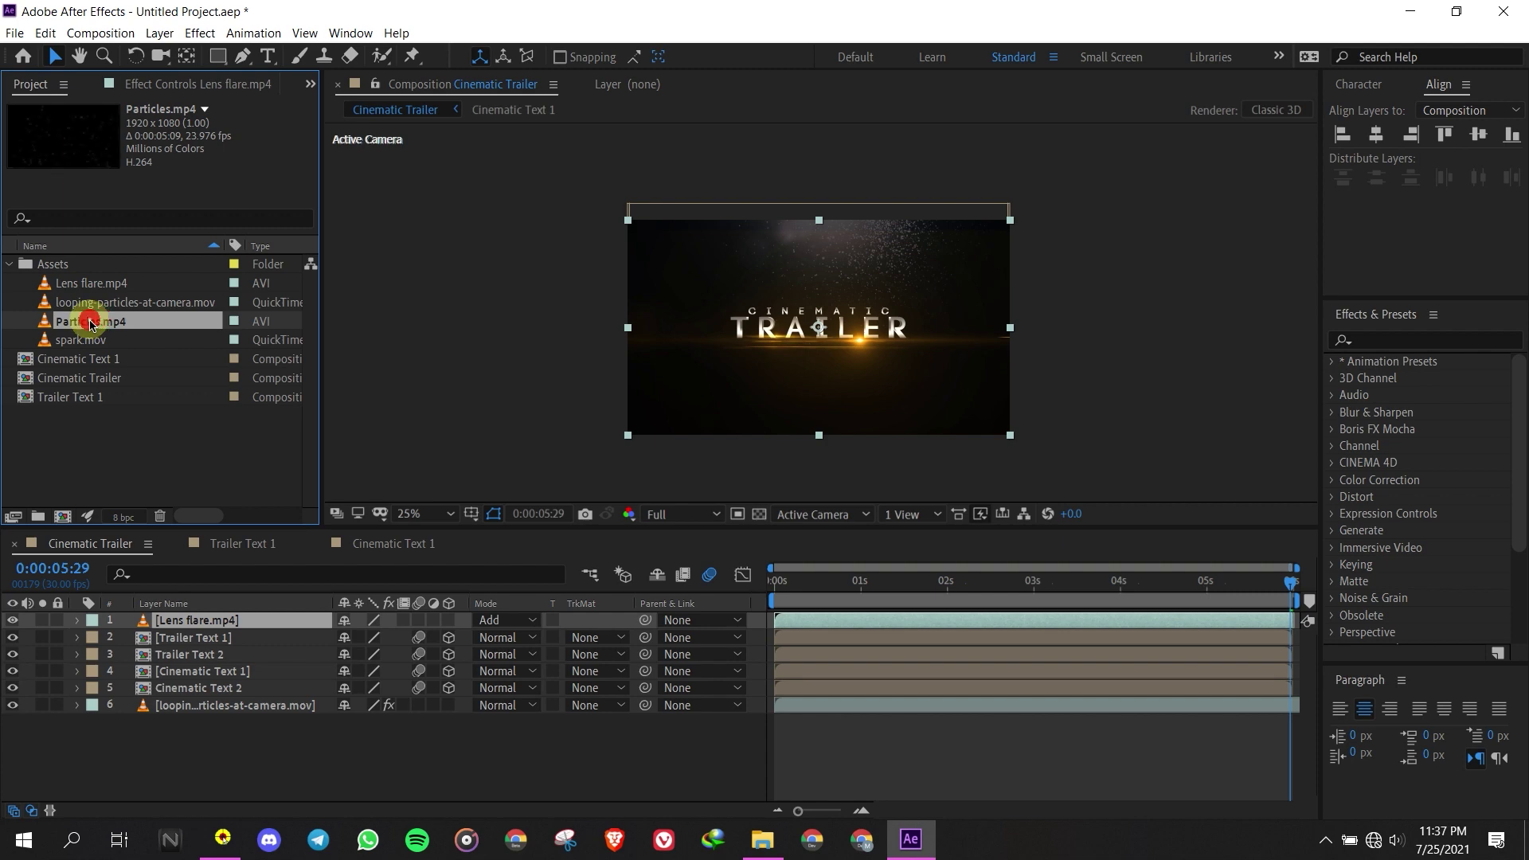
pyautogui.moveTo(92, 323); pyautogui.dragTo(171, 629)
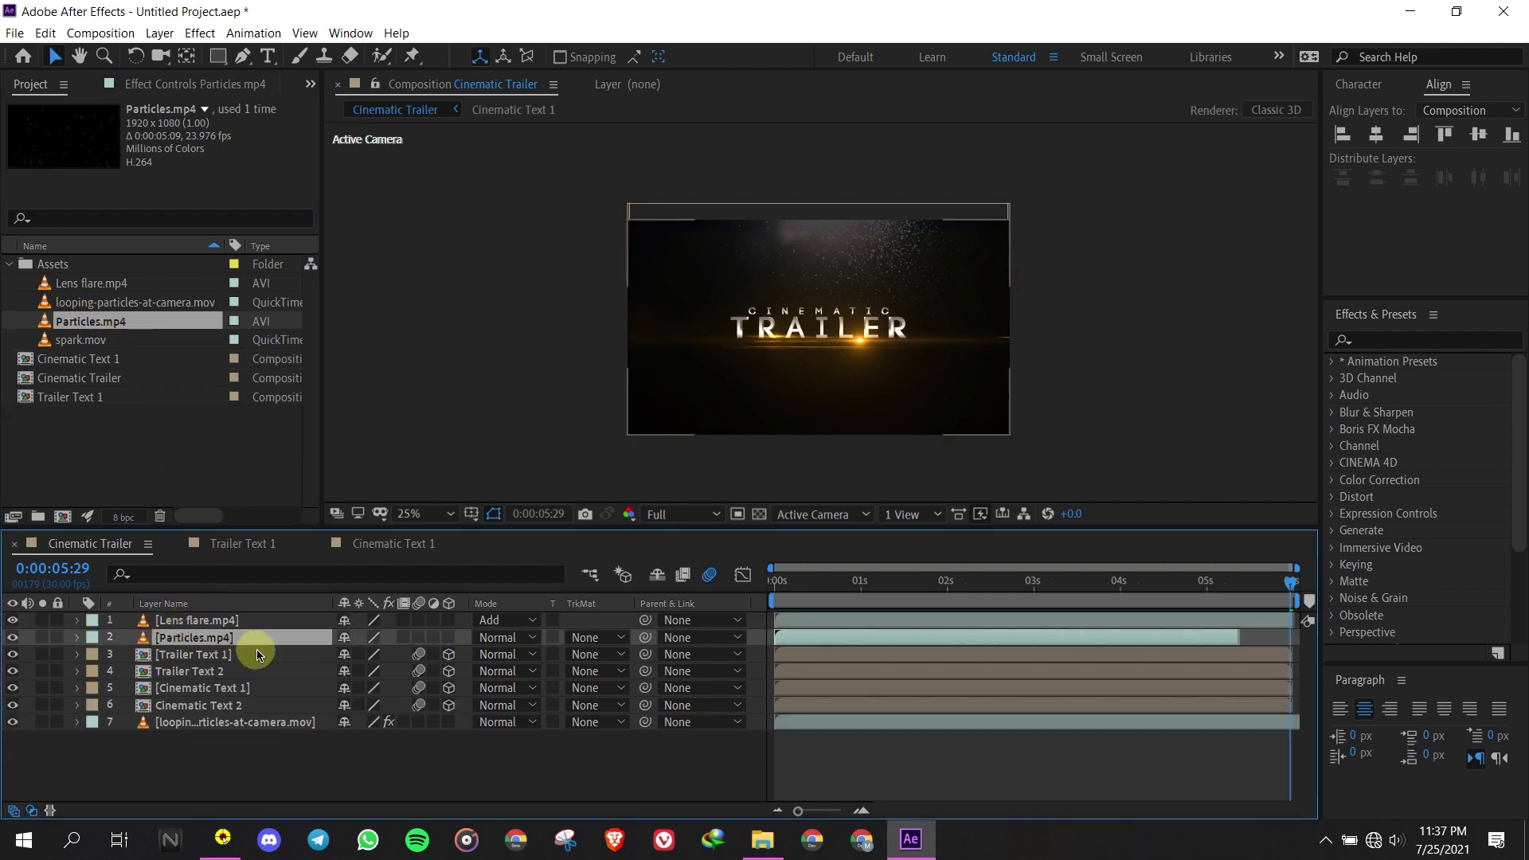
pyautogui.click(488, 638)
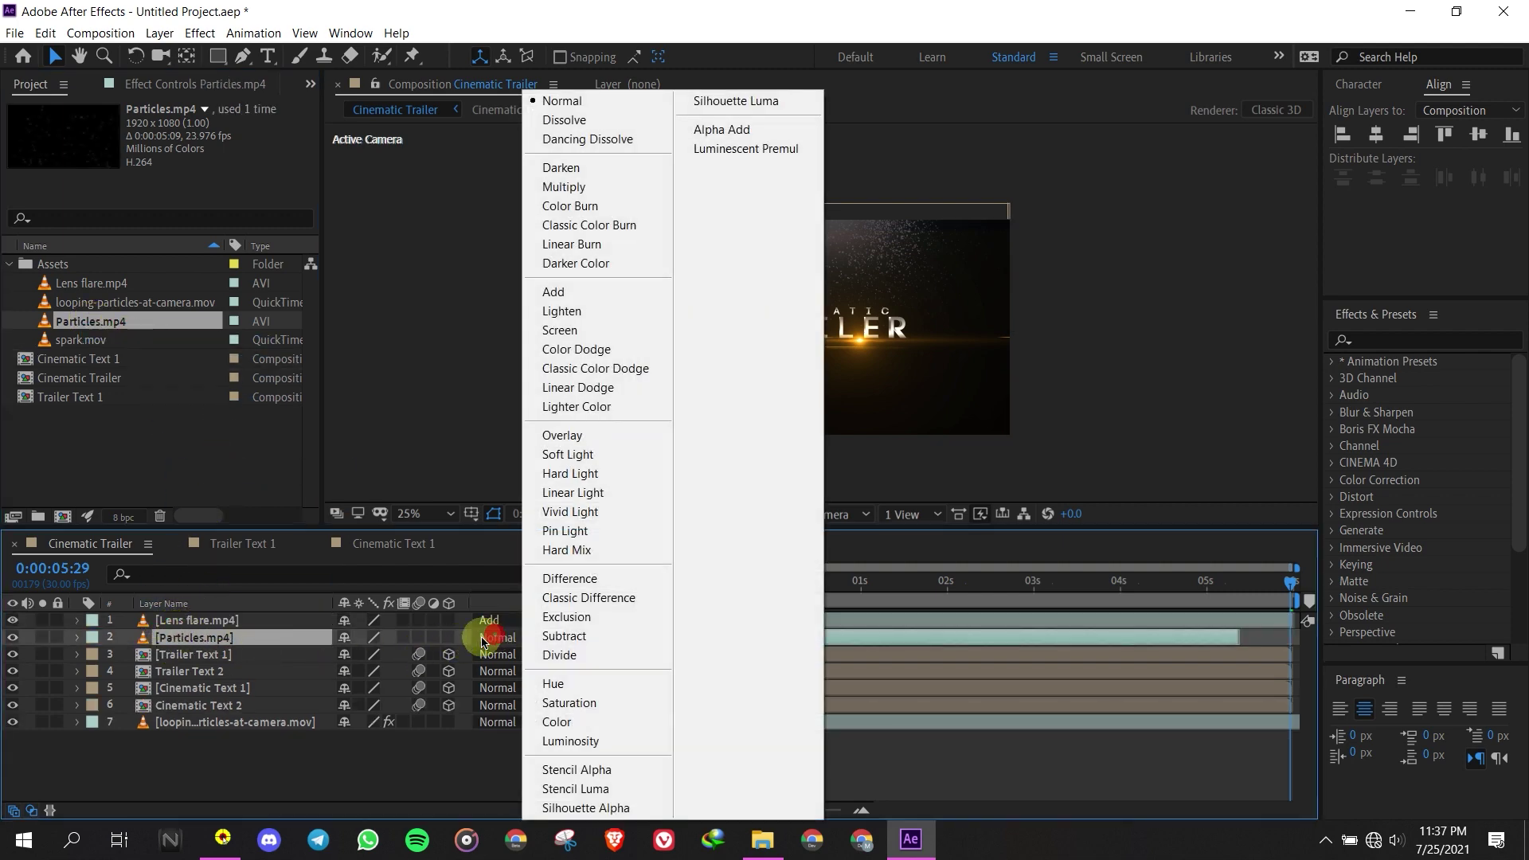
pyautogui.click(561, 291)
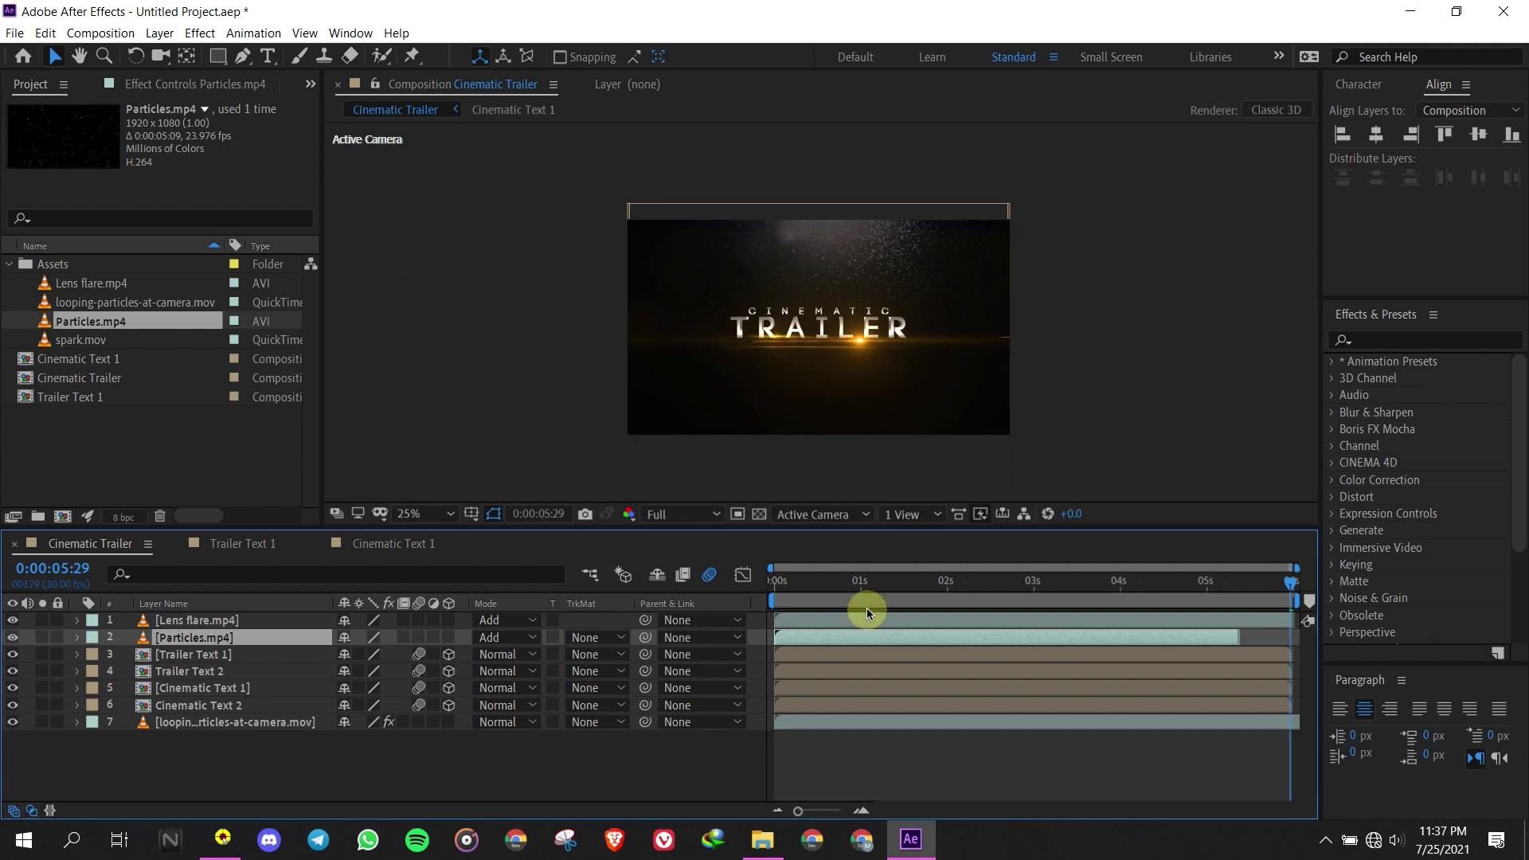
# Make the Particles layer 3D, checking it at 0:00:01:07
pyautogui.click(881, 580)
pyautogui.scroll(2, 825, 363)
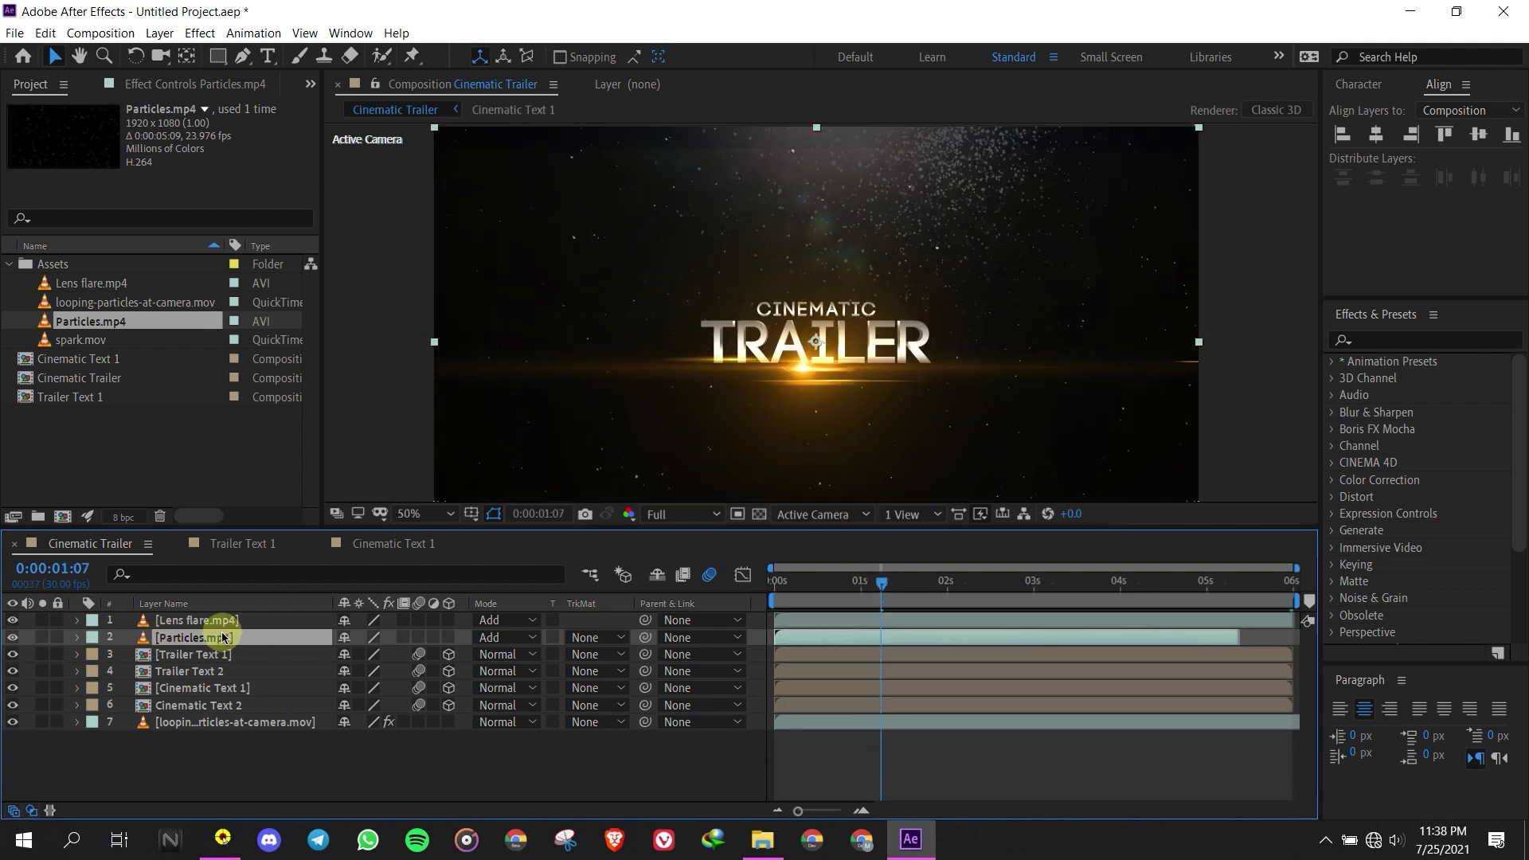
pyautogui.click(449, 637)
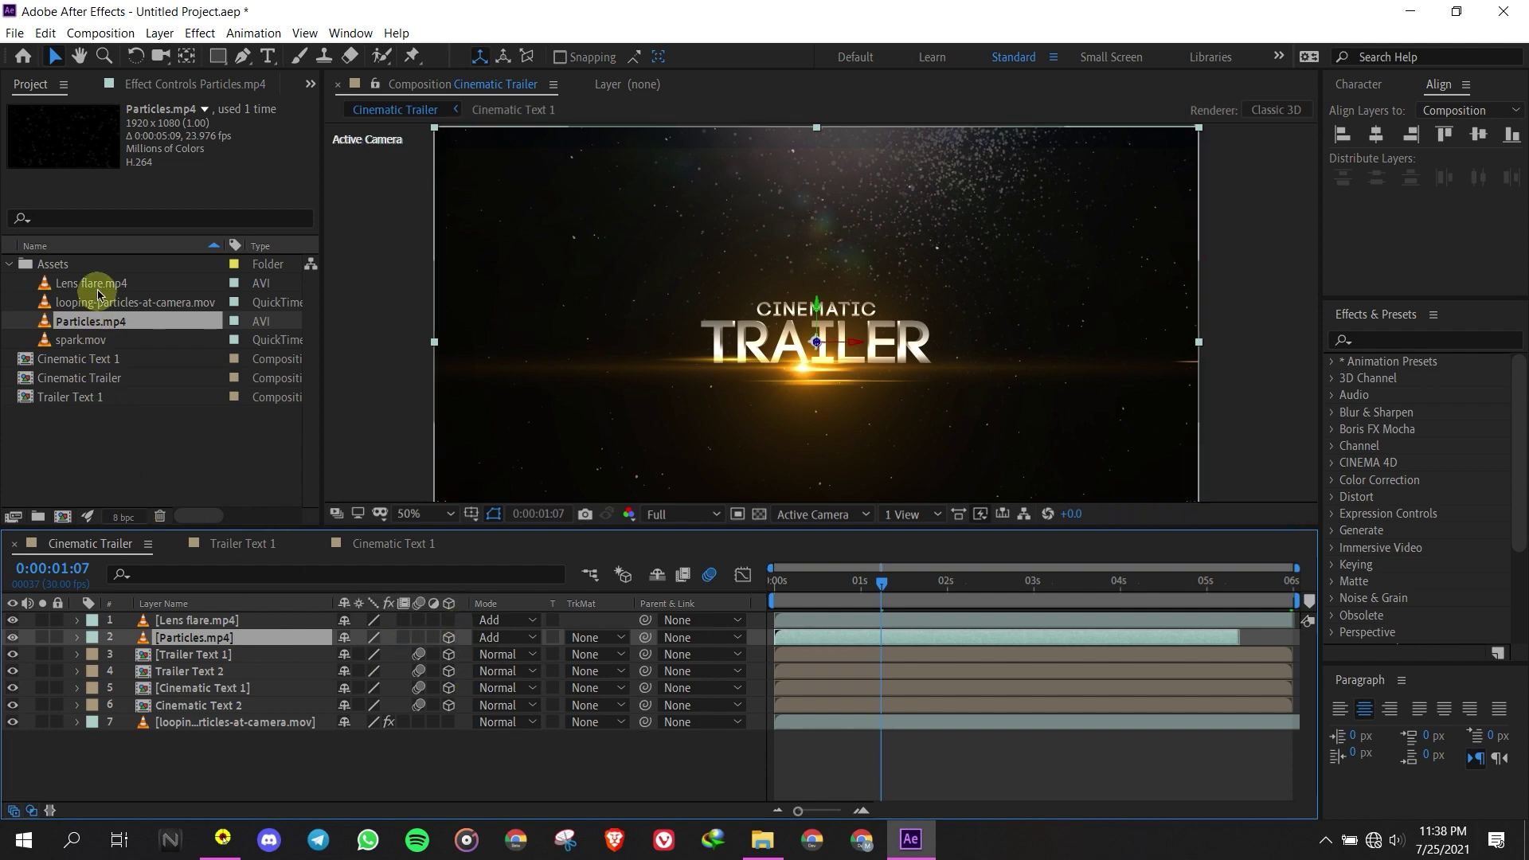
# Add spark.mov below the Particles layer and view it at 0:00:00:21
pyautogui.click(68, 342)
pyautogui.moveTo(69, 342); pyautogui.dragTo(188, 641)
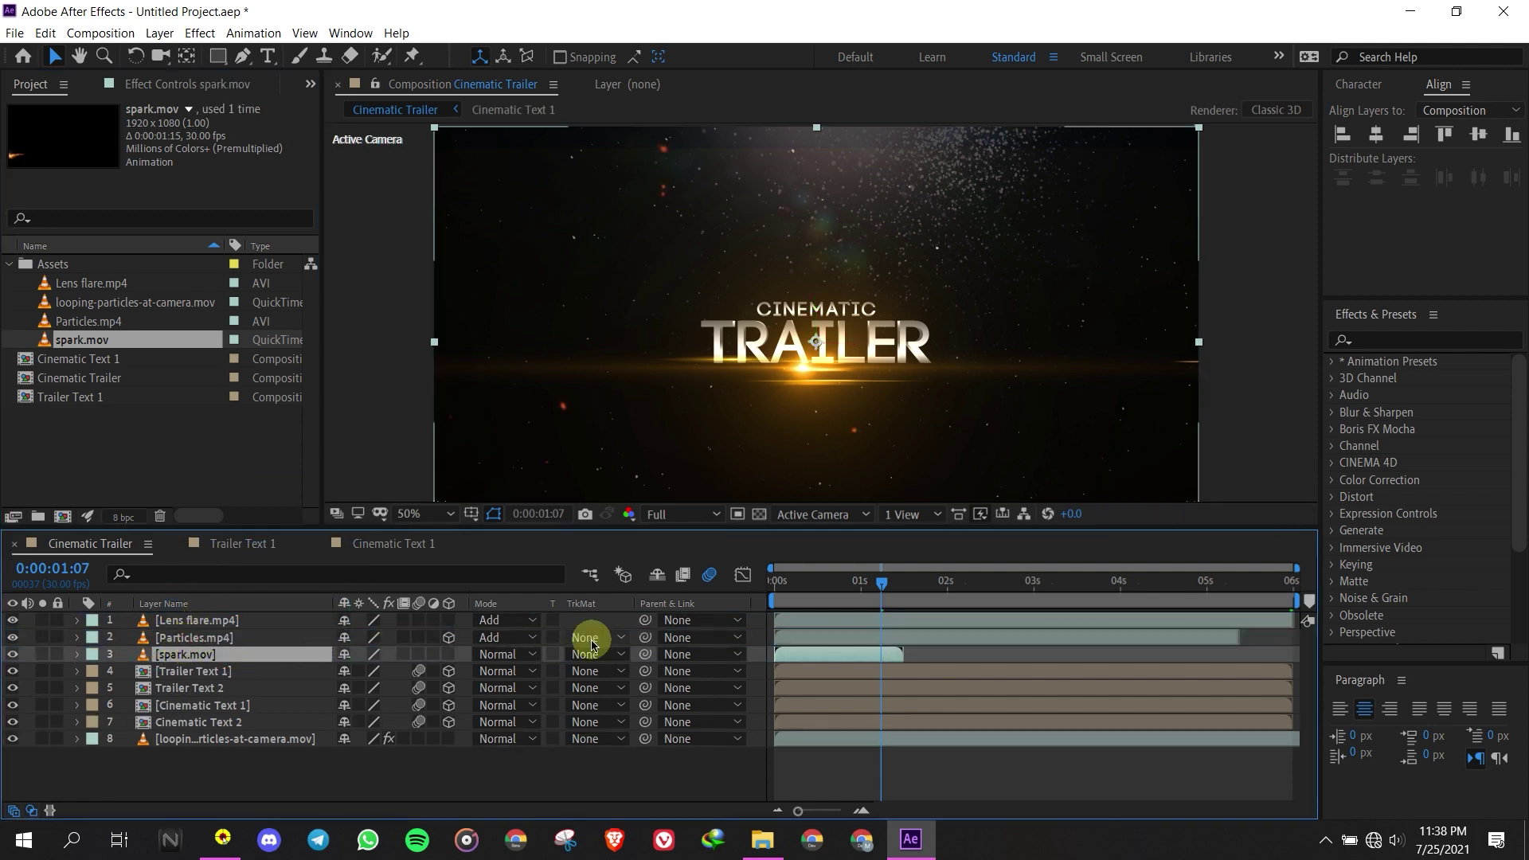
pyautogui.click(836, 585)
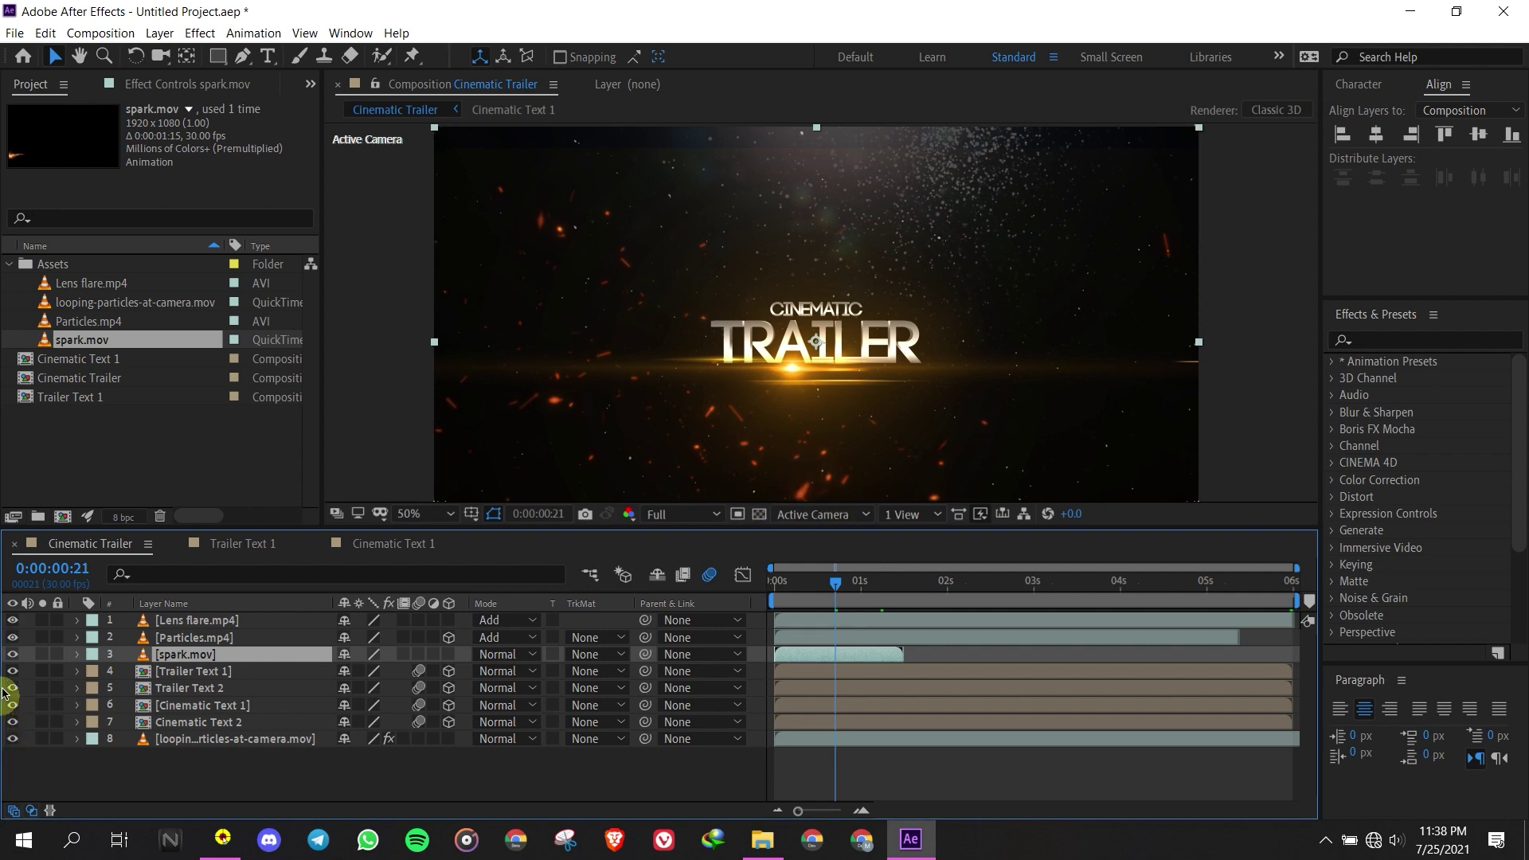
# Toggle spark.mov's visibility off and on, then open the timeline's new-layer menu
pyautogui.click(14, 656)
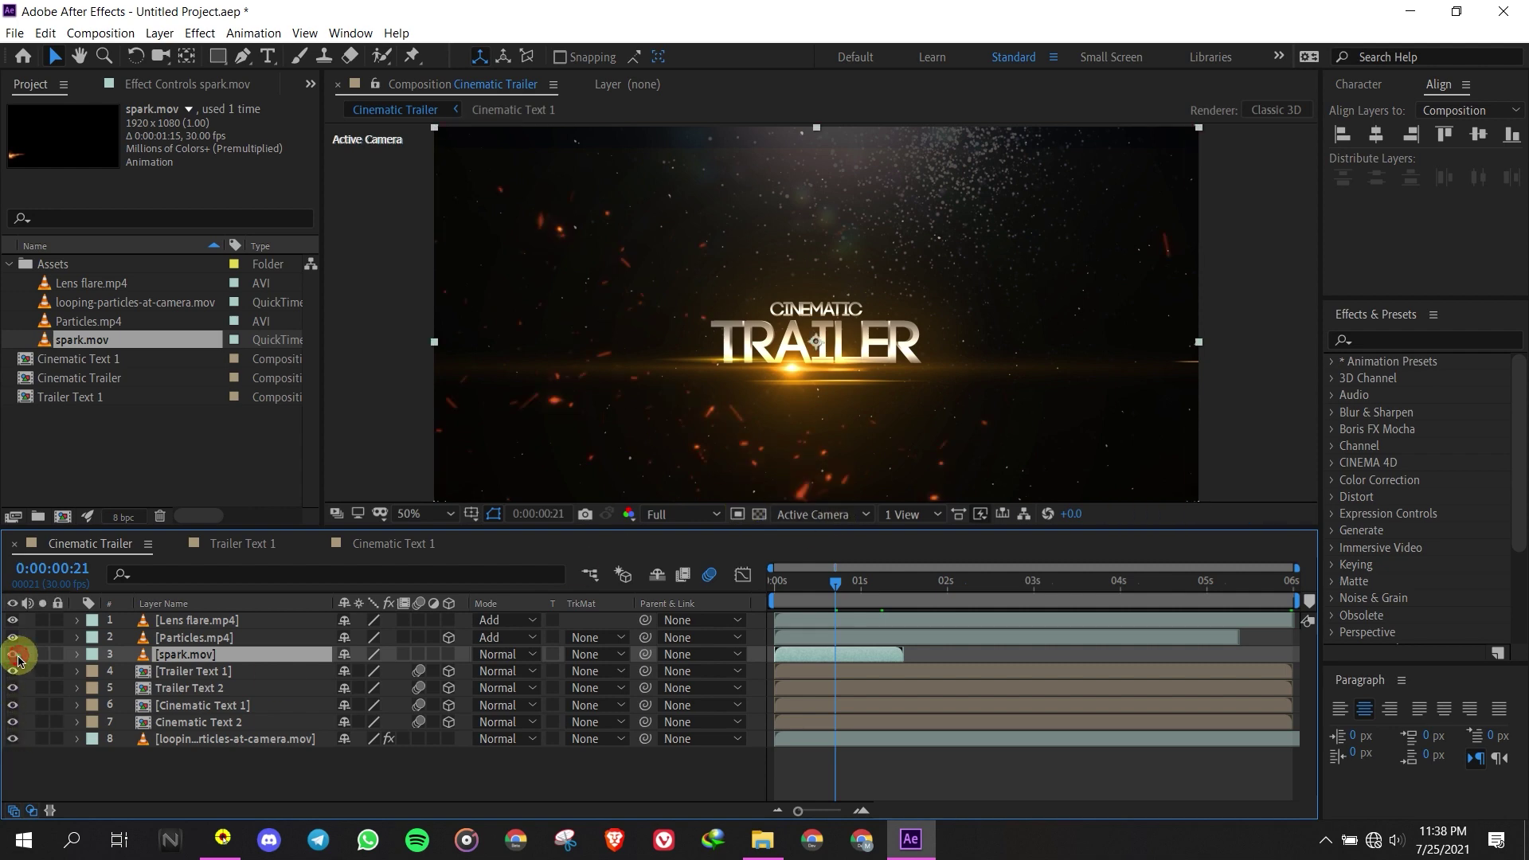
pyautogui.click(13, 654)
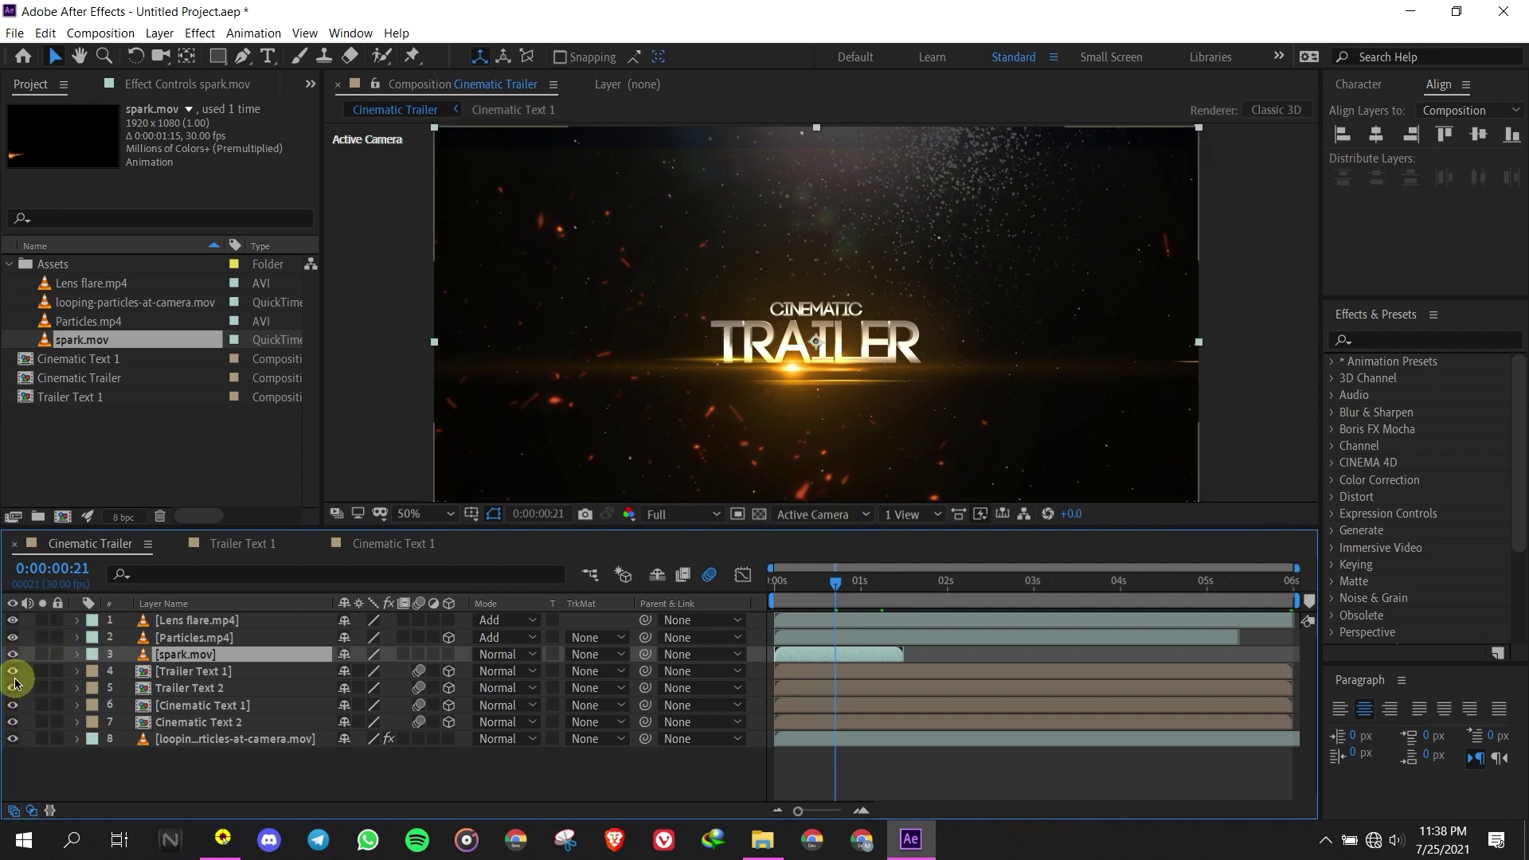
pyautogui.rightClick(199, 778)
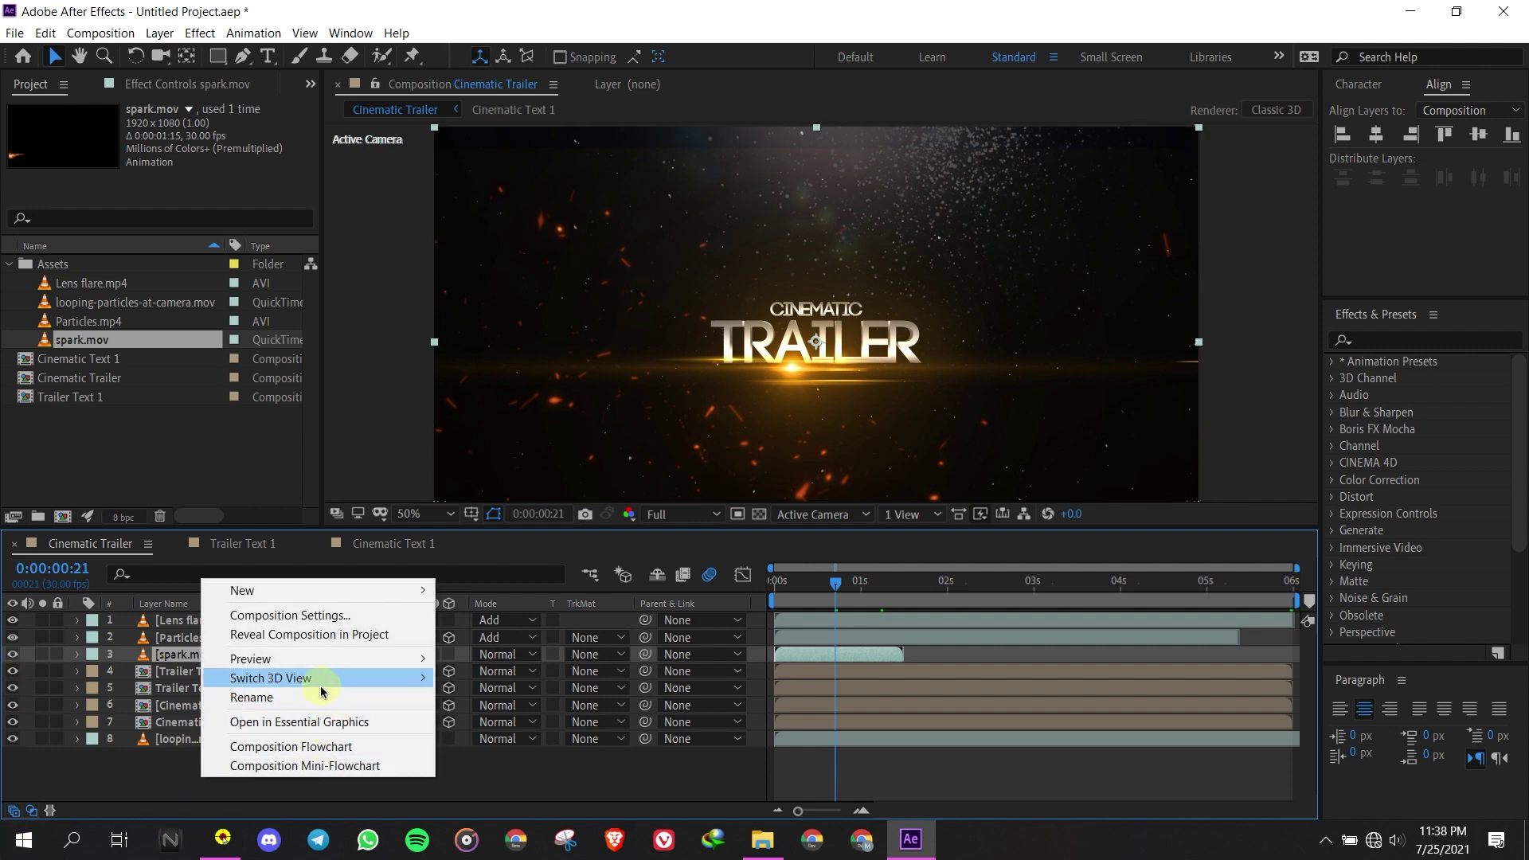
# Add Camera 1 with the 35mm preset and move it to the top of the layers
pyautogui.moveTo(300, 593)
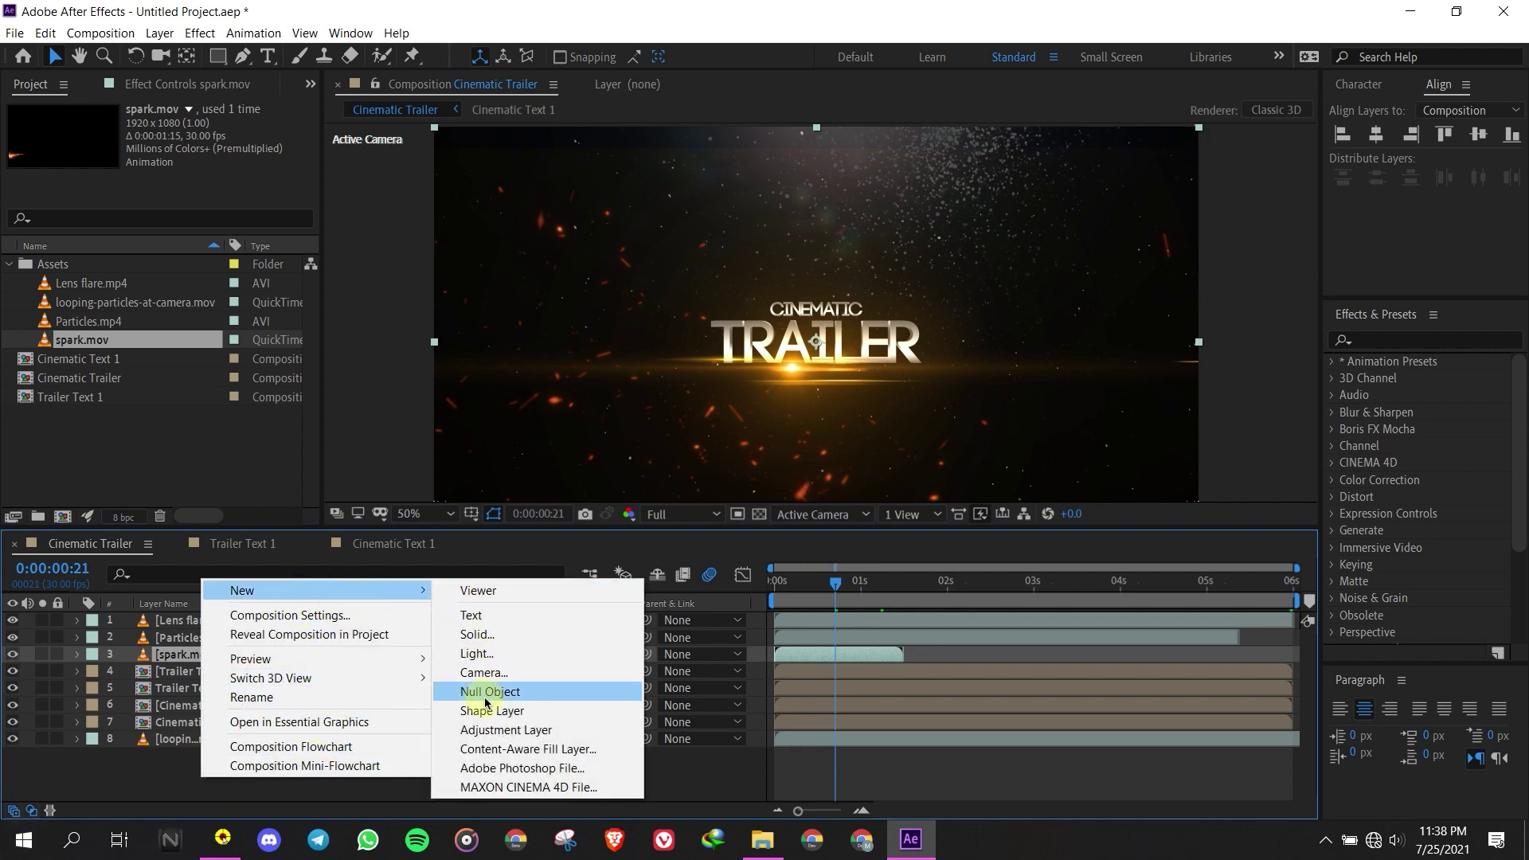
pyautogui.click(506, 672)
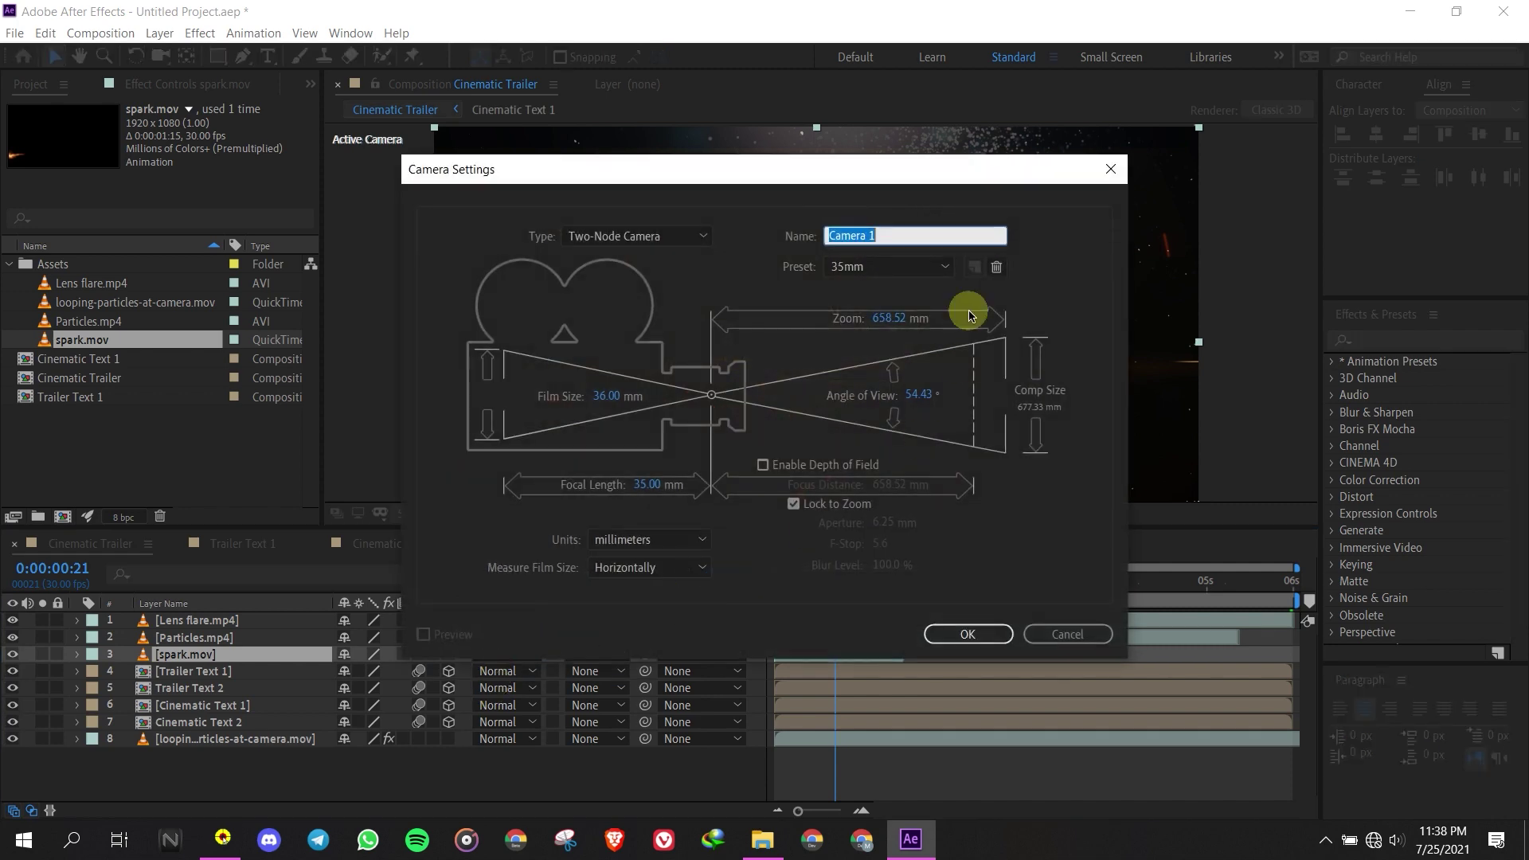
pyautogui.click(900, 268)
pyautogui.click(868, 403)
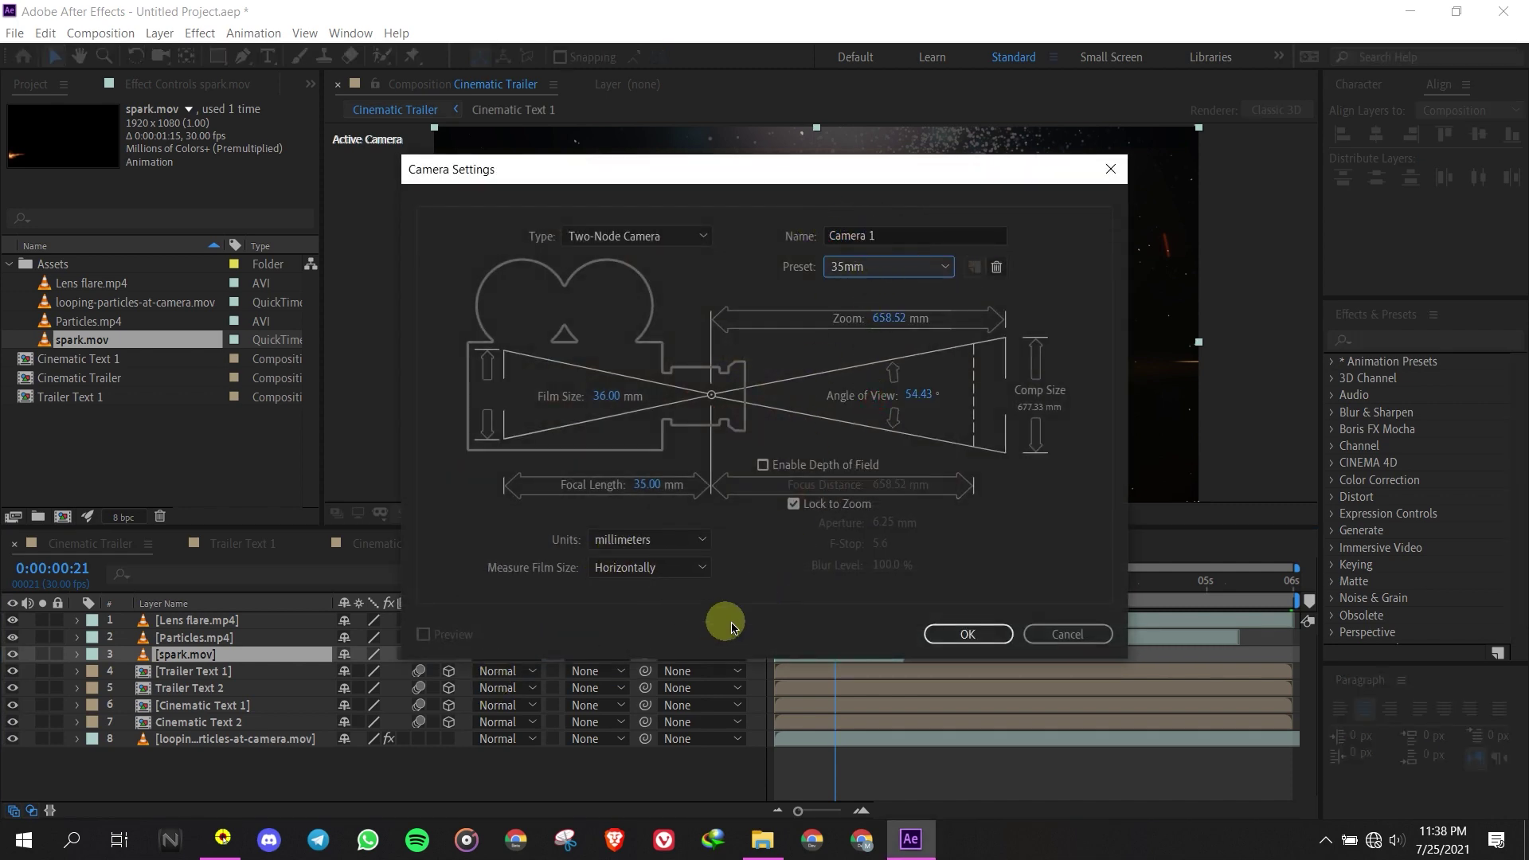
pyautogui.click(963, 634)
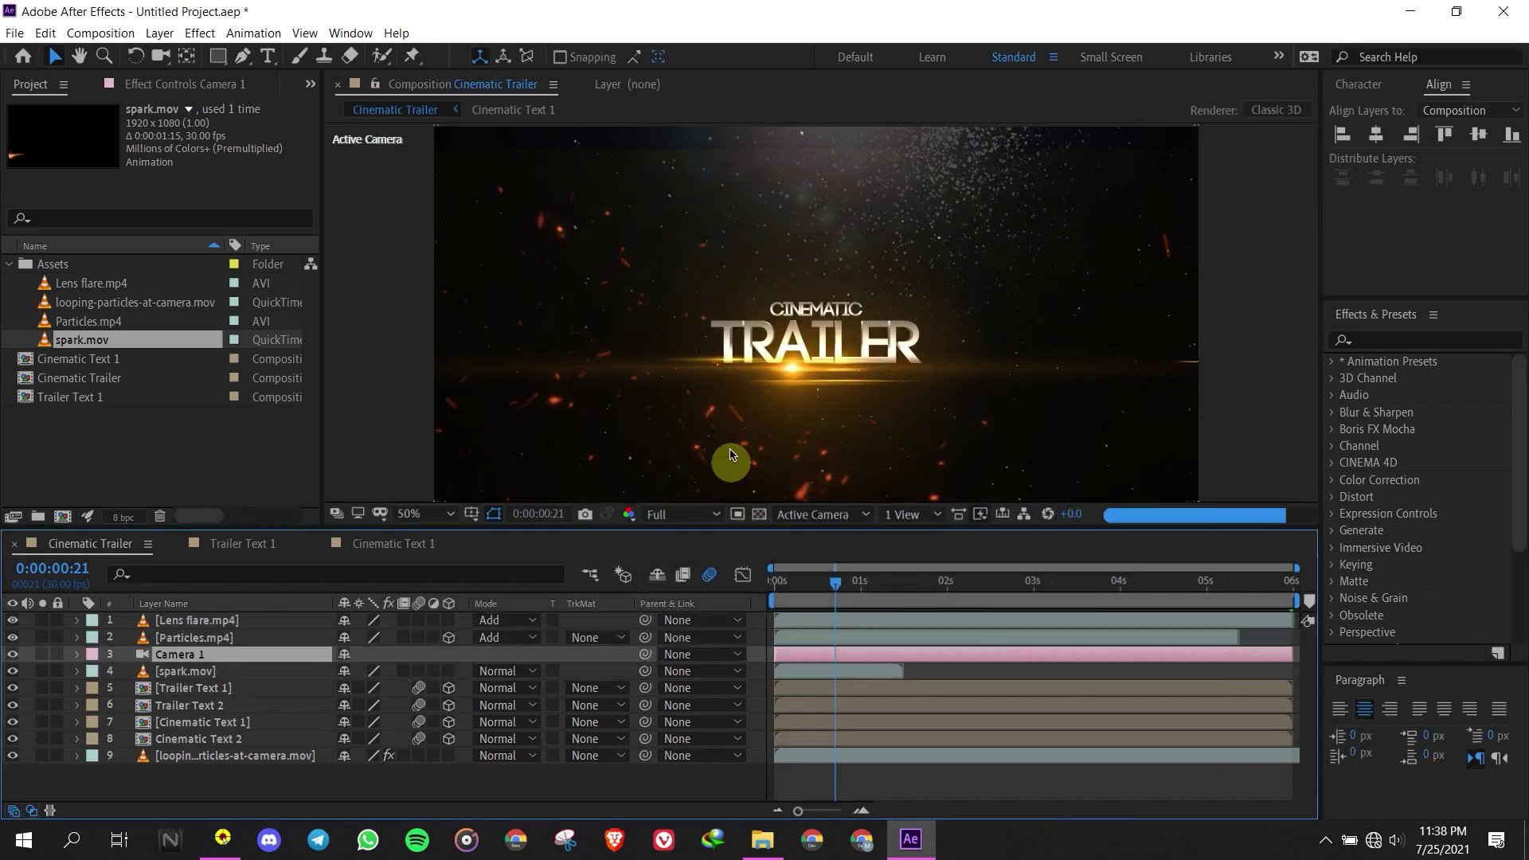
pyautogui.click(257, 663)
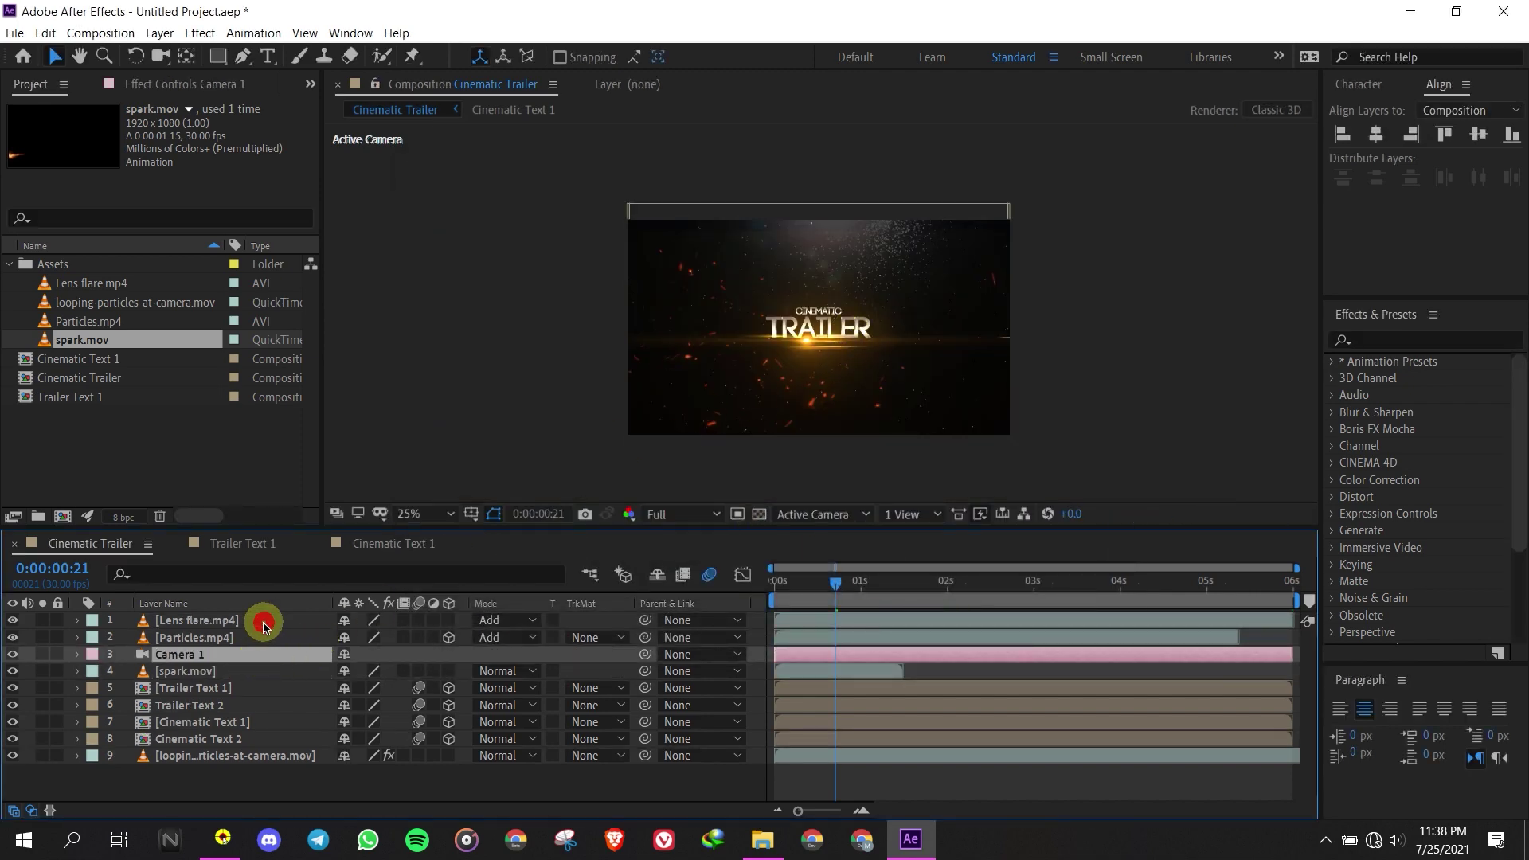
pyautogui.moveTo(262, 625); pyautogui.dragTo(265, 615)
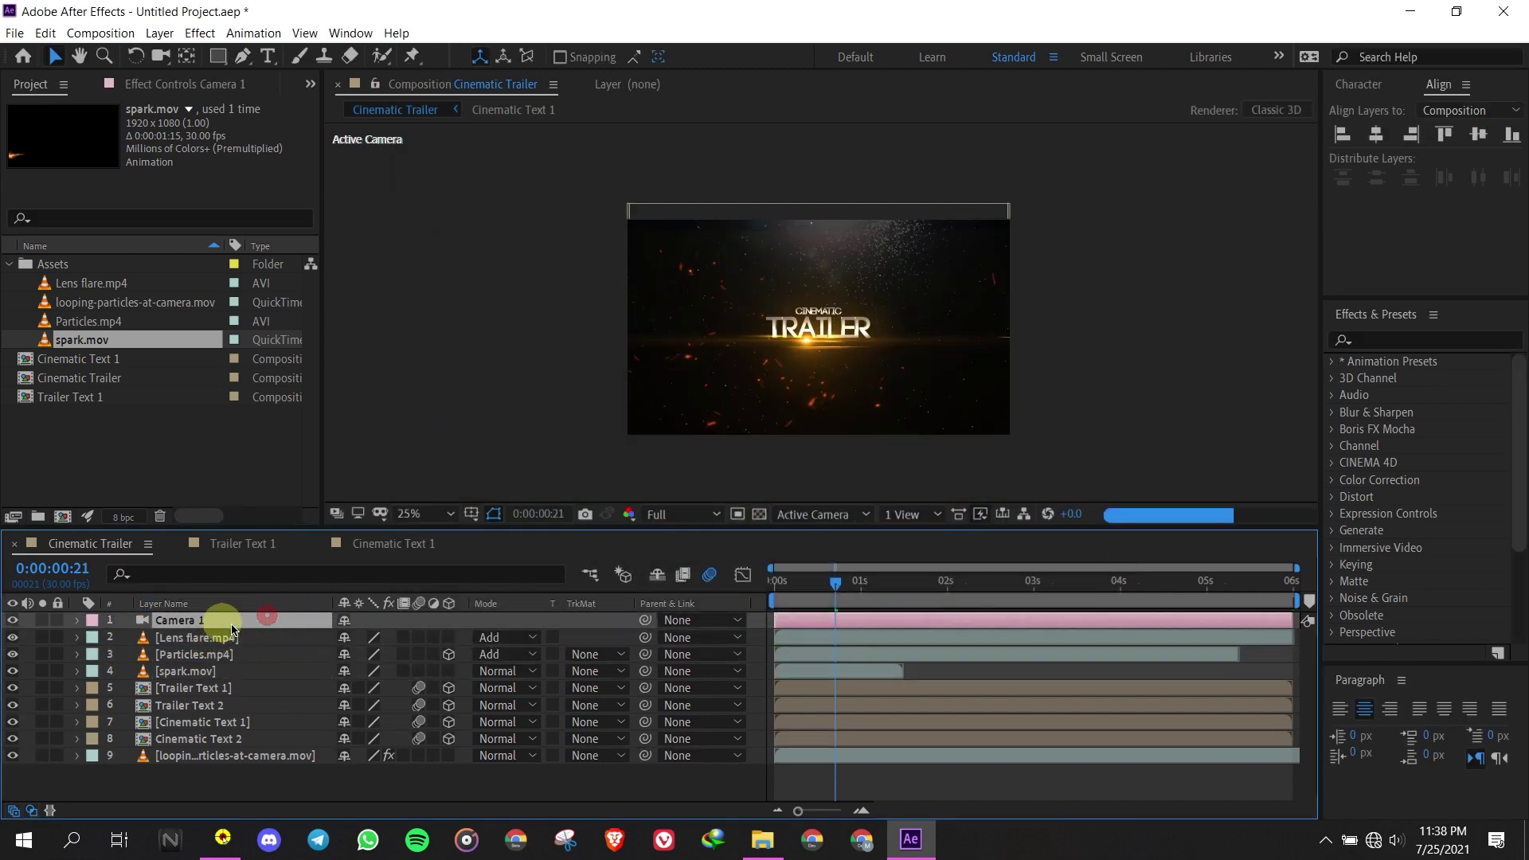
# Add Null 1 and parent Camera 1 to it
pyautogui.rightClick(223, 779)
pyautogui.click(310, 589)
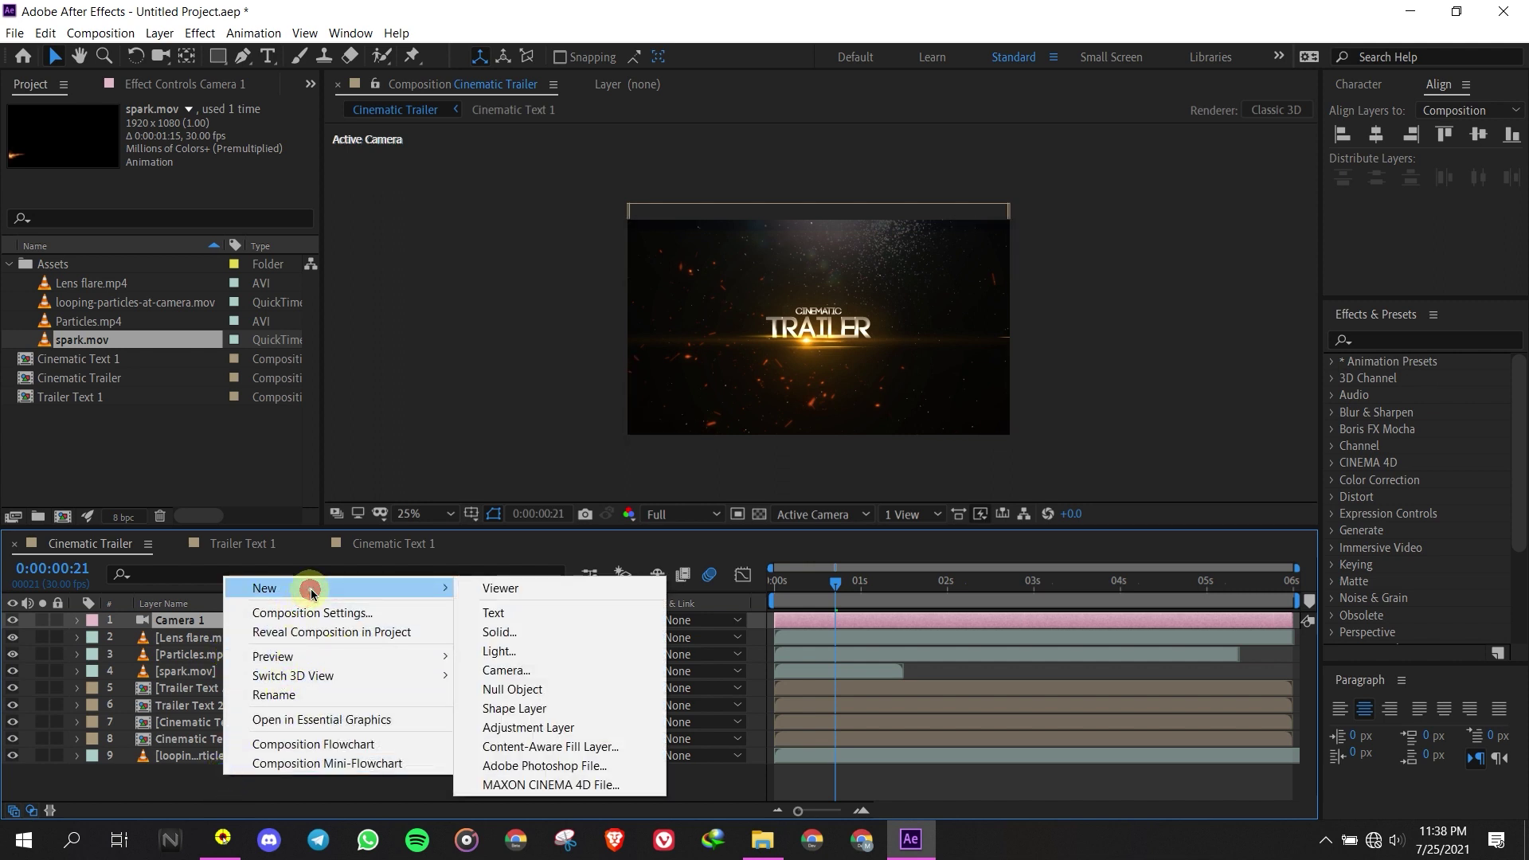
pyautogui.click(560, 690)
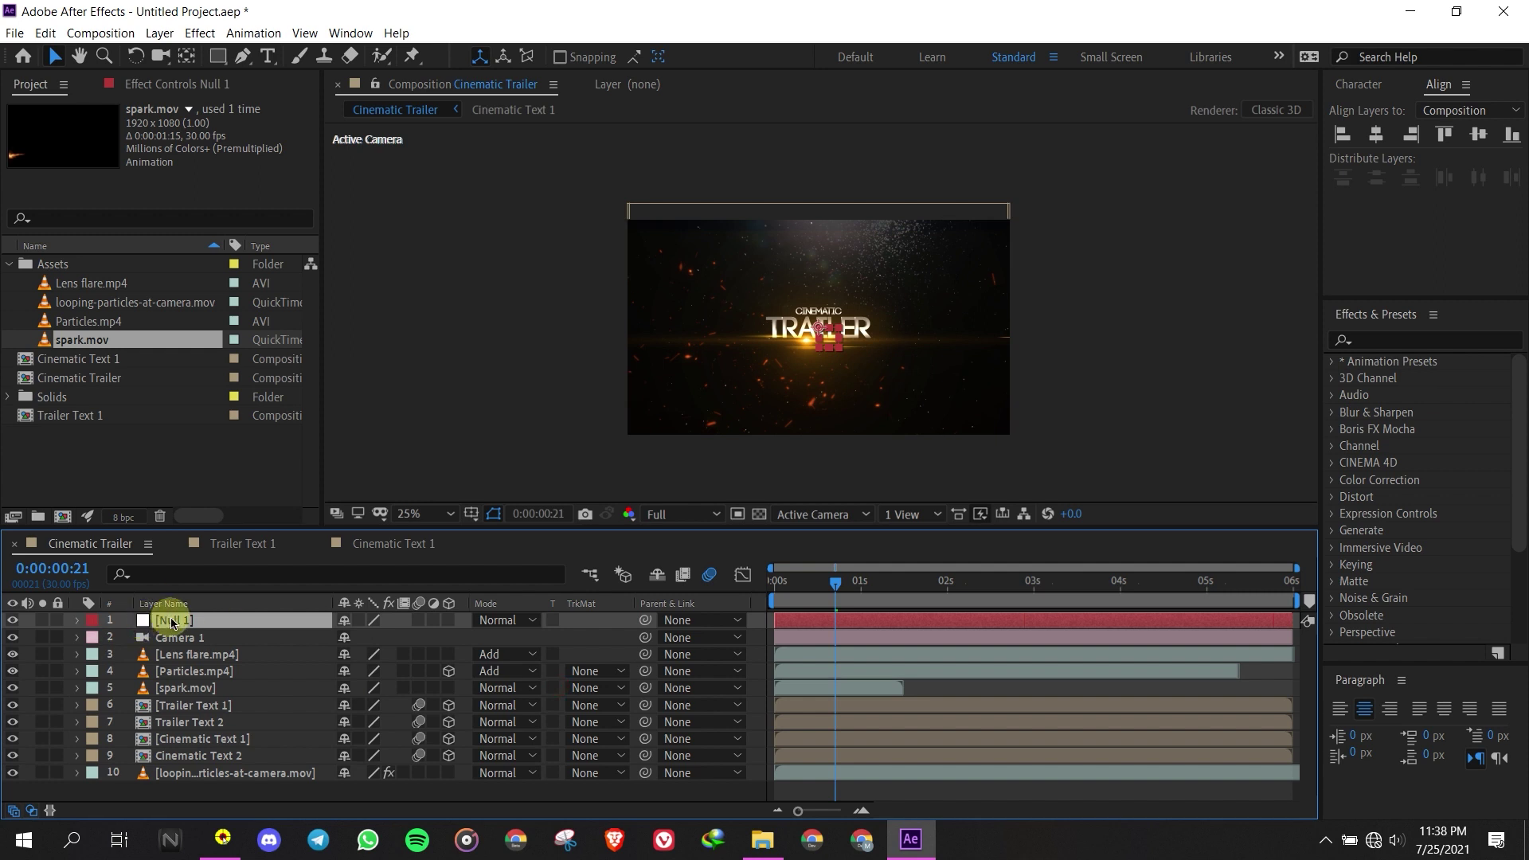
pyautogui.moveTo(644, 637); pyautogui.dragTo(326, 625)
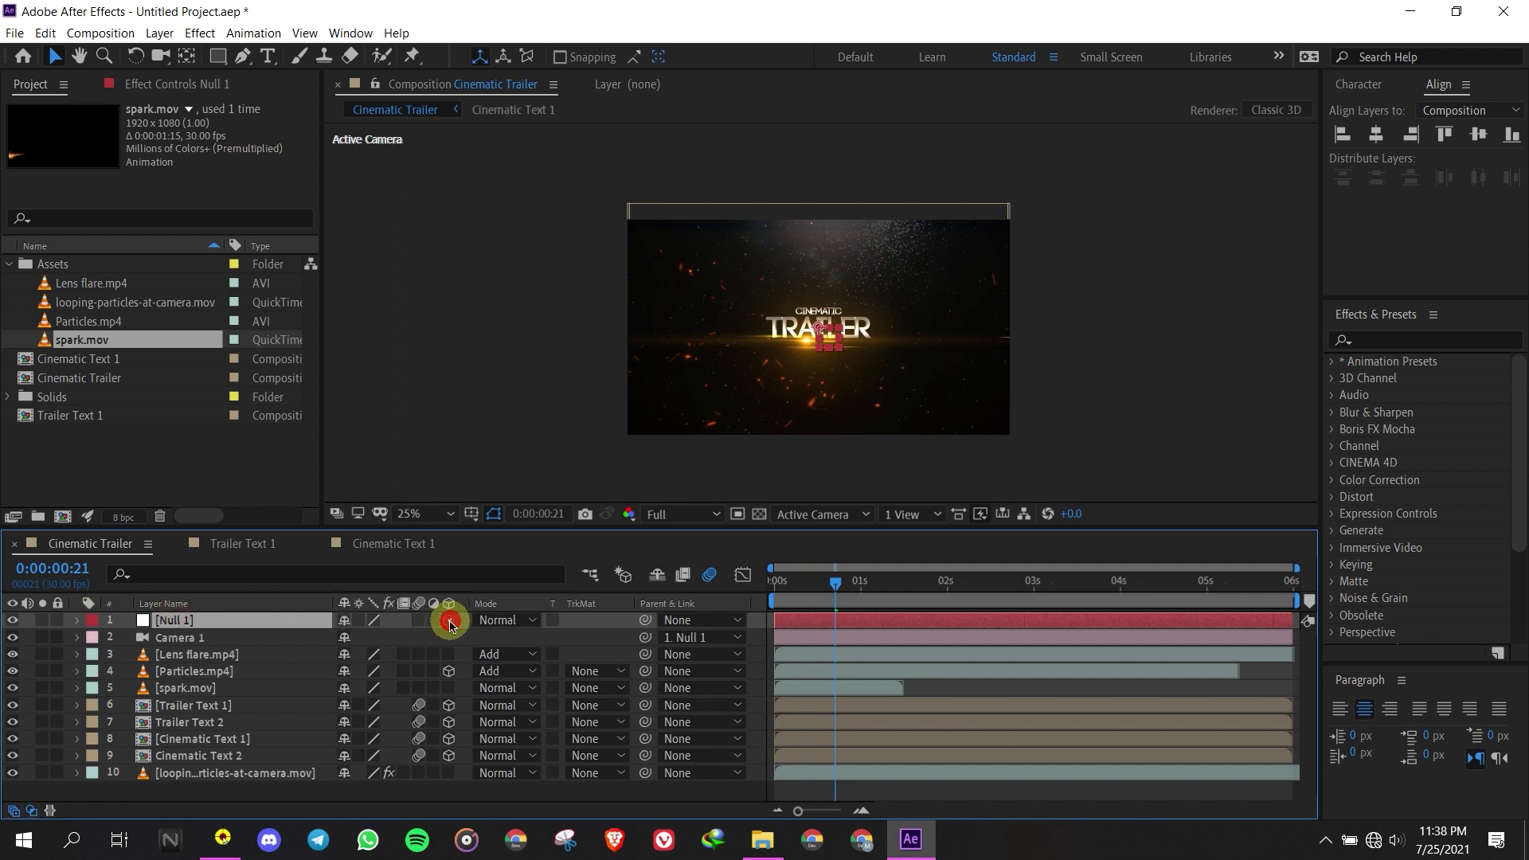
# Make Null 1 3D and keyframe its Z position at -1880 at 0s
pyautogui.click(450, 621)
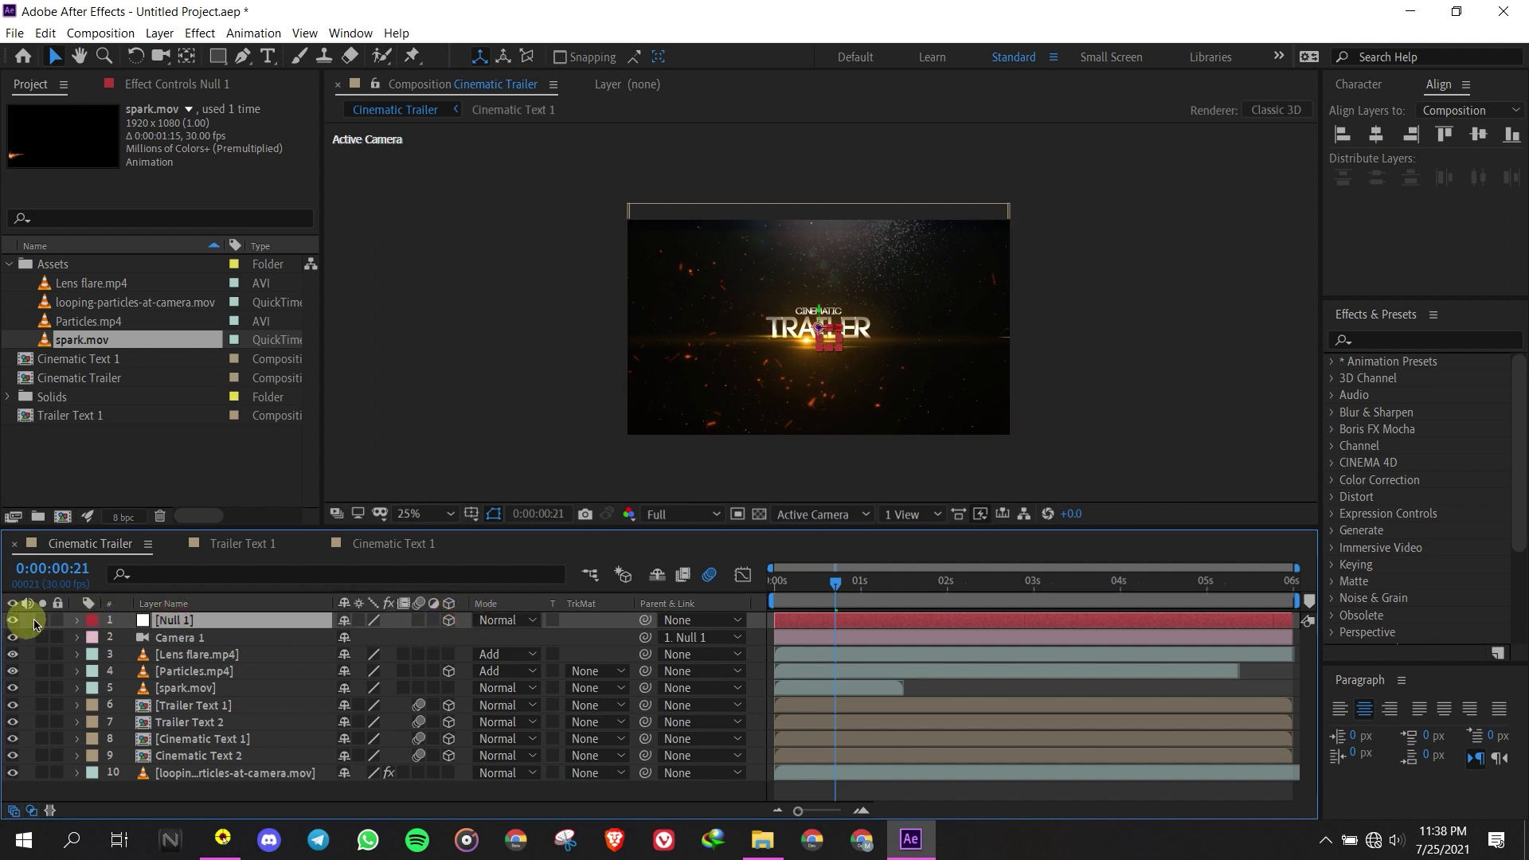
pyautogui.press('p')
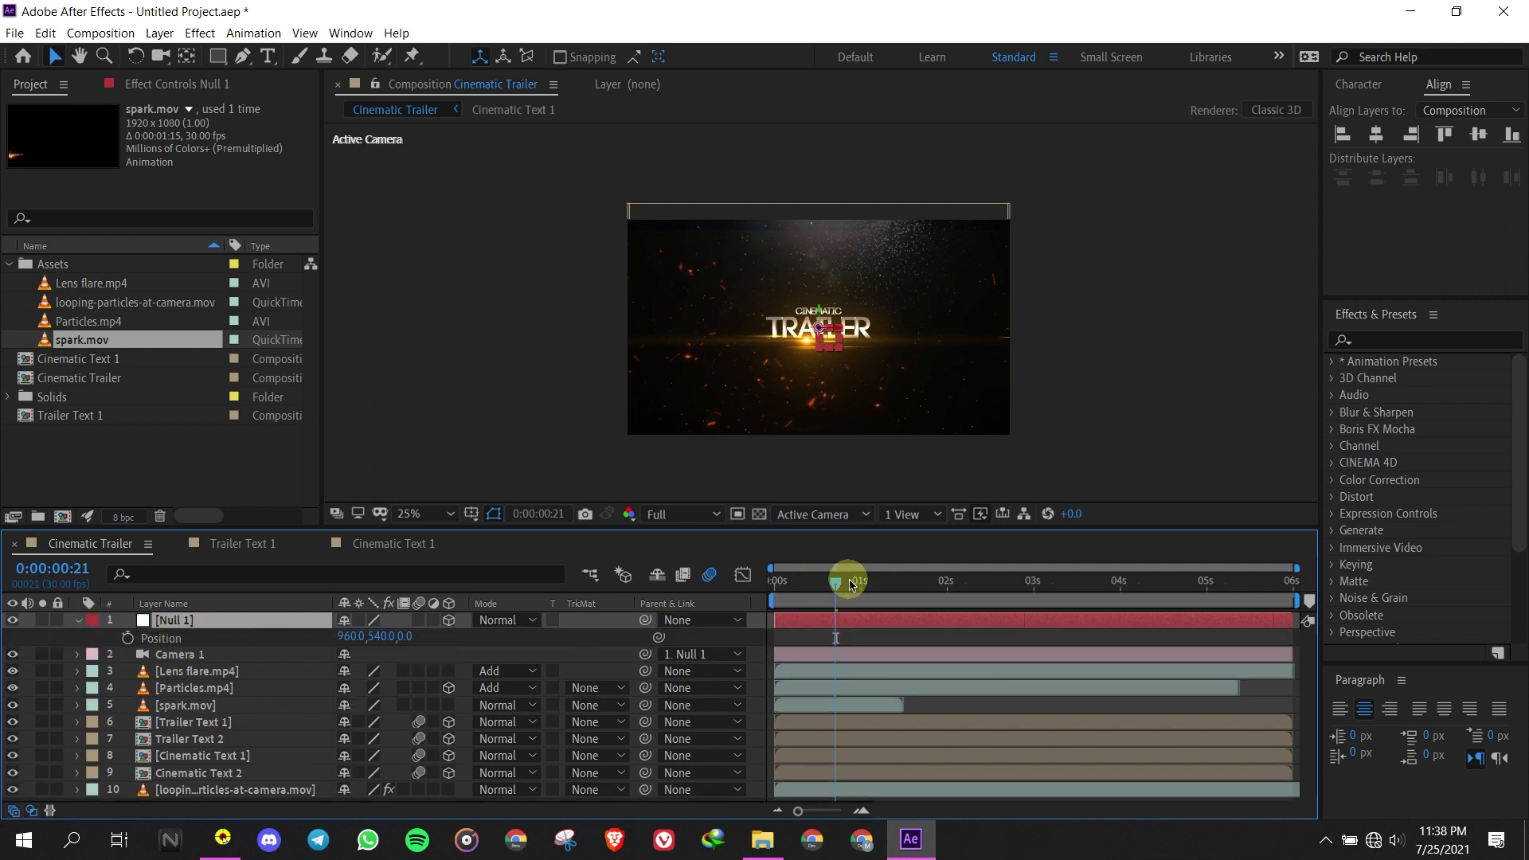
pyautogui.moveTo(851, 585); pyautogui.dragTo(727, 580)
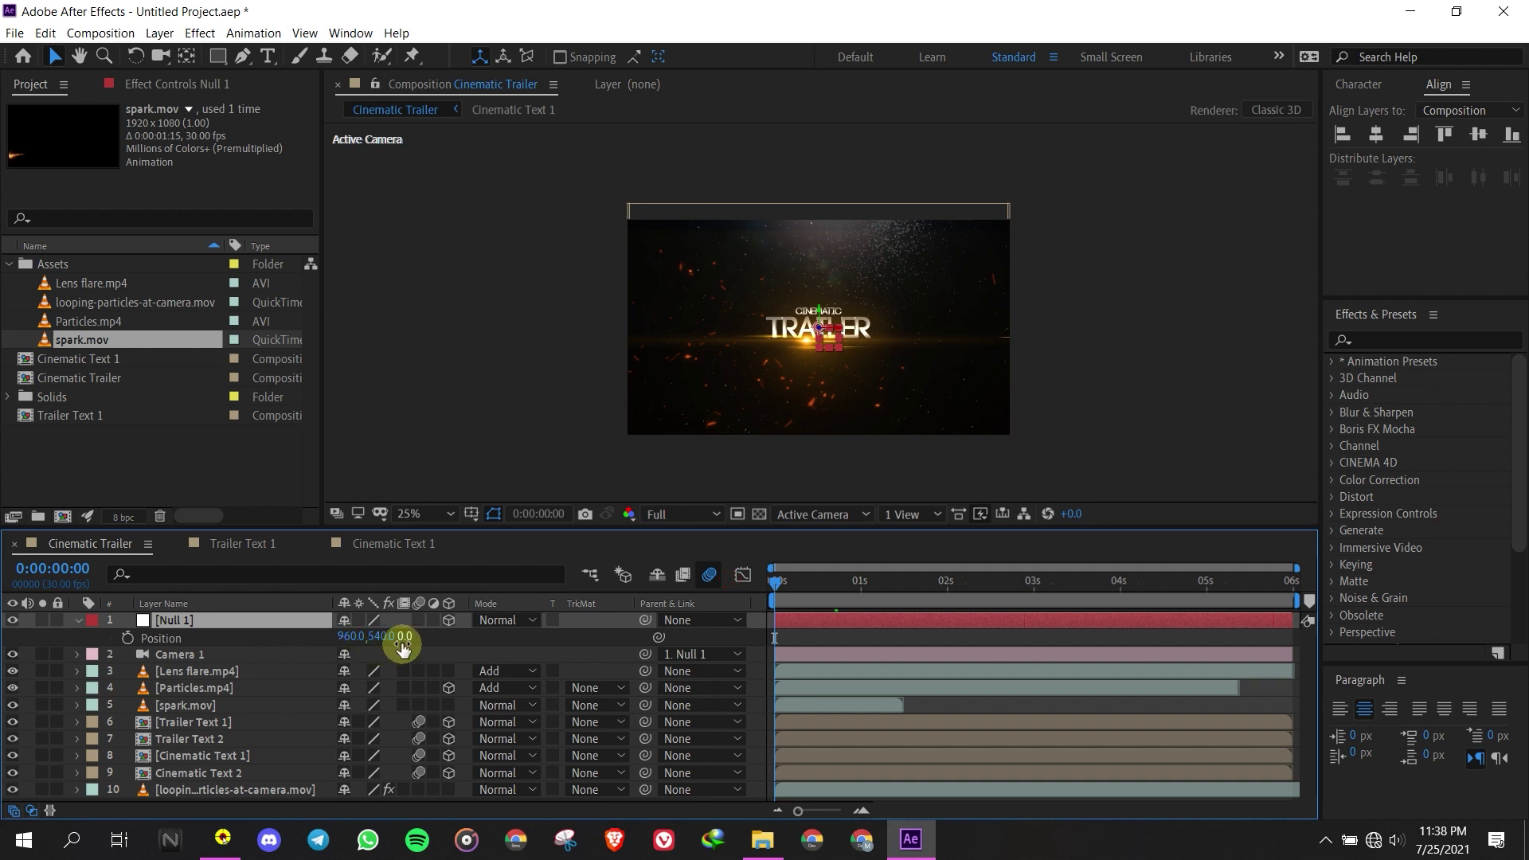
pyautogui.click(403, 637)
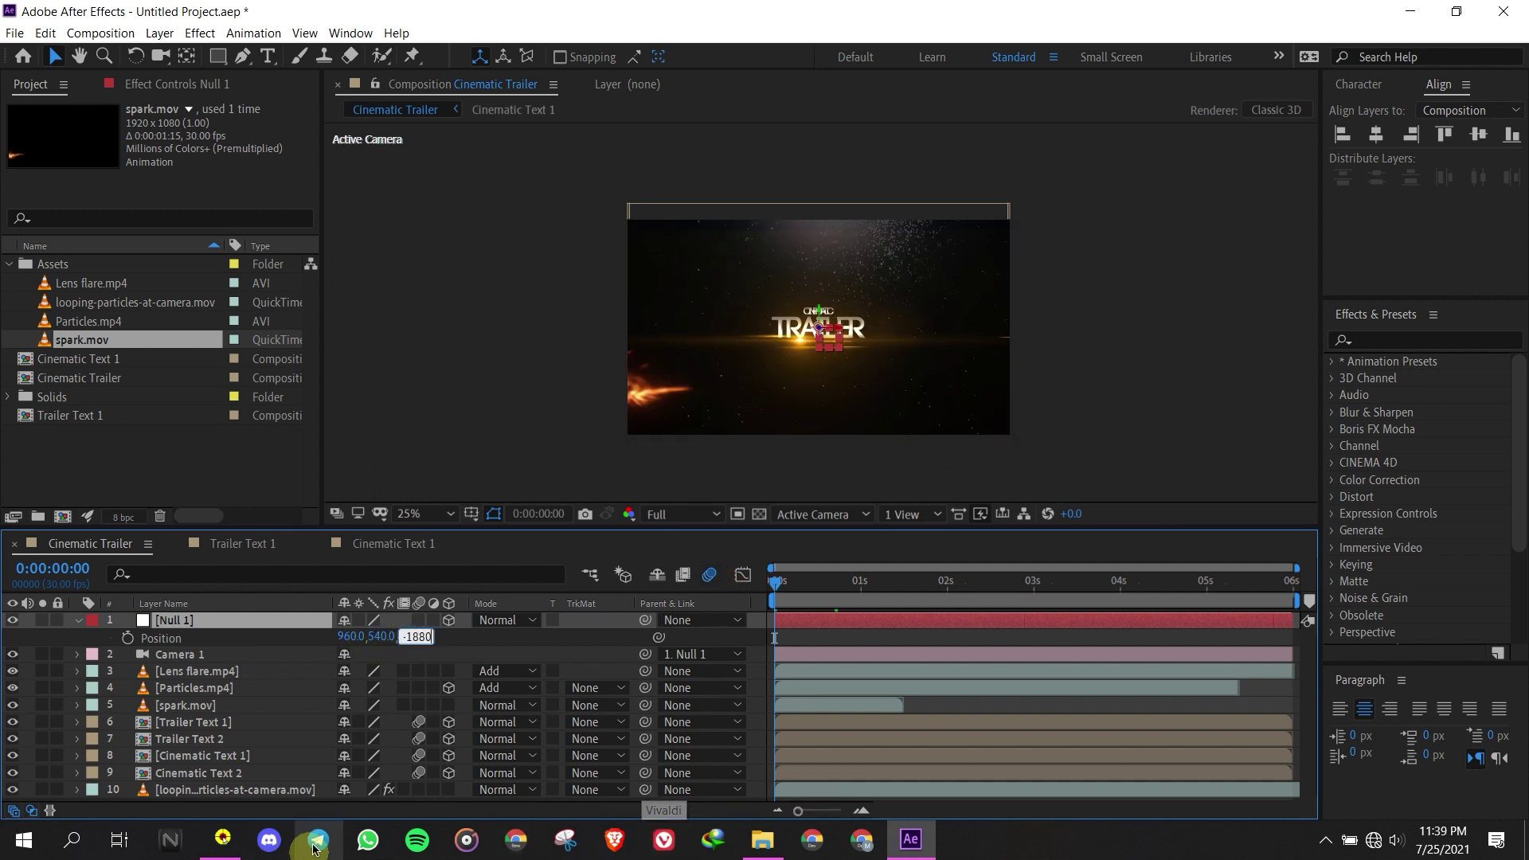
pyautogui.click(488, 636)
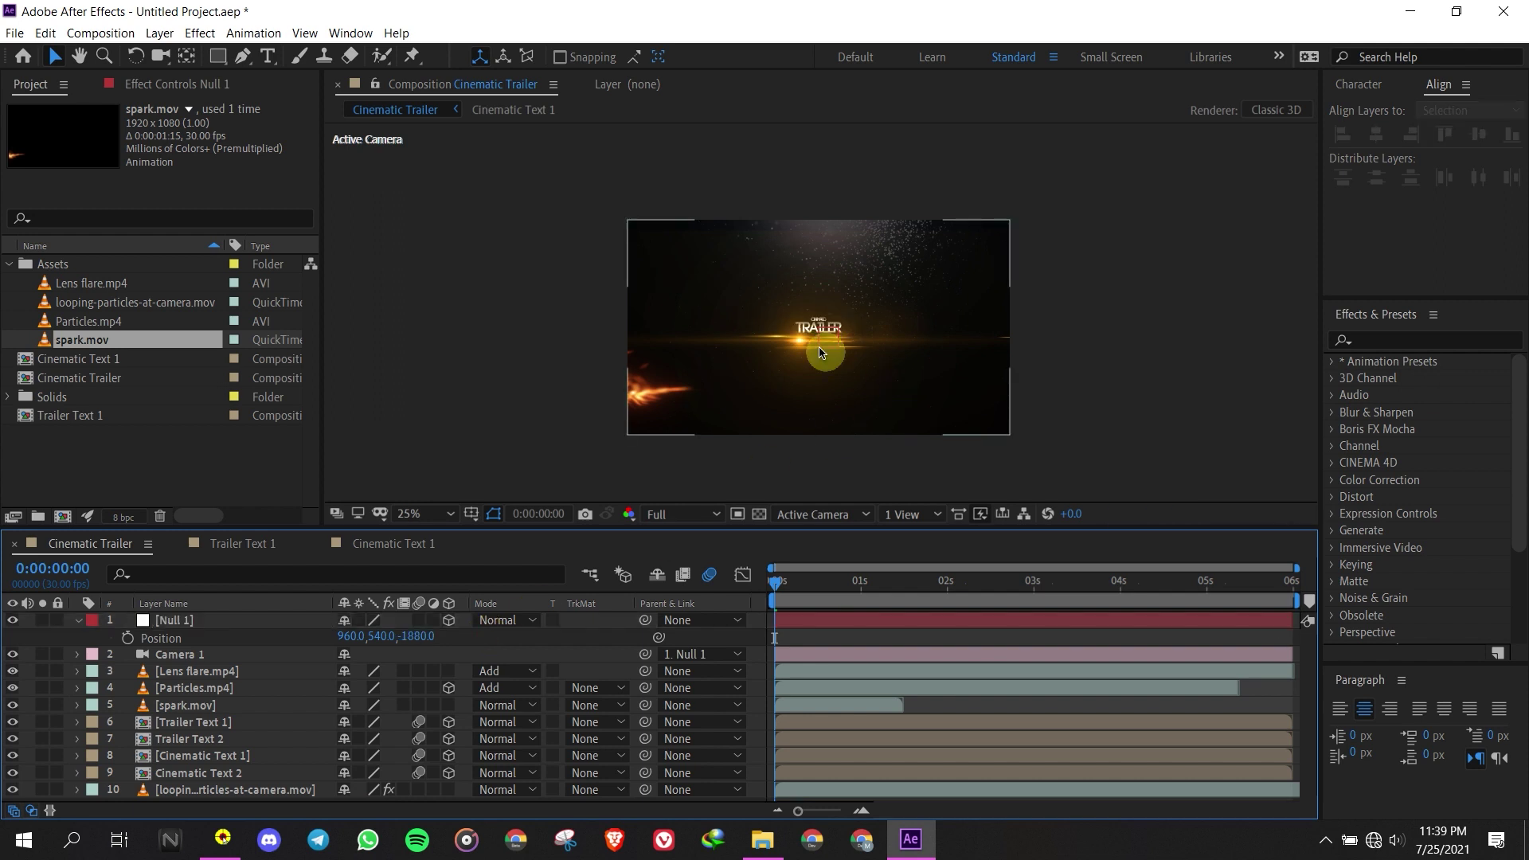
pyautogui.click(128, 637)
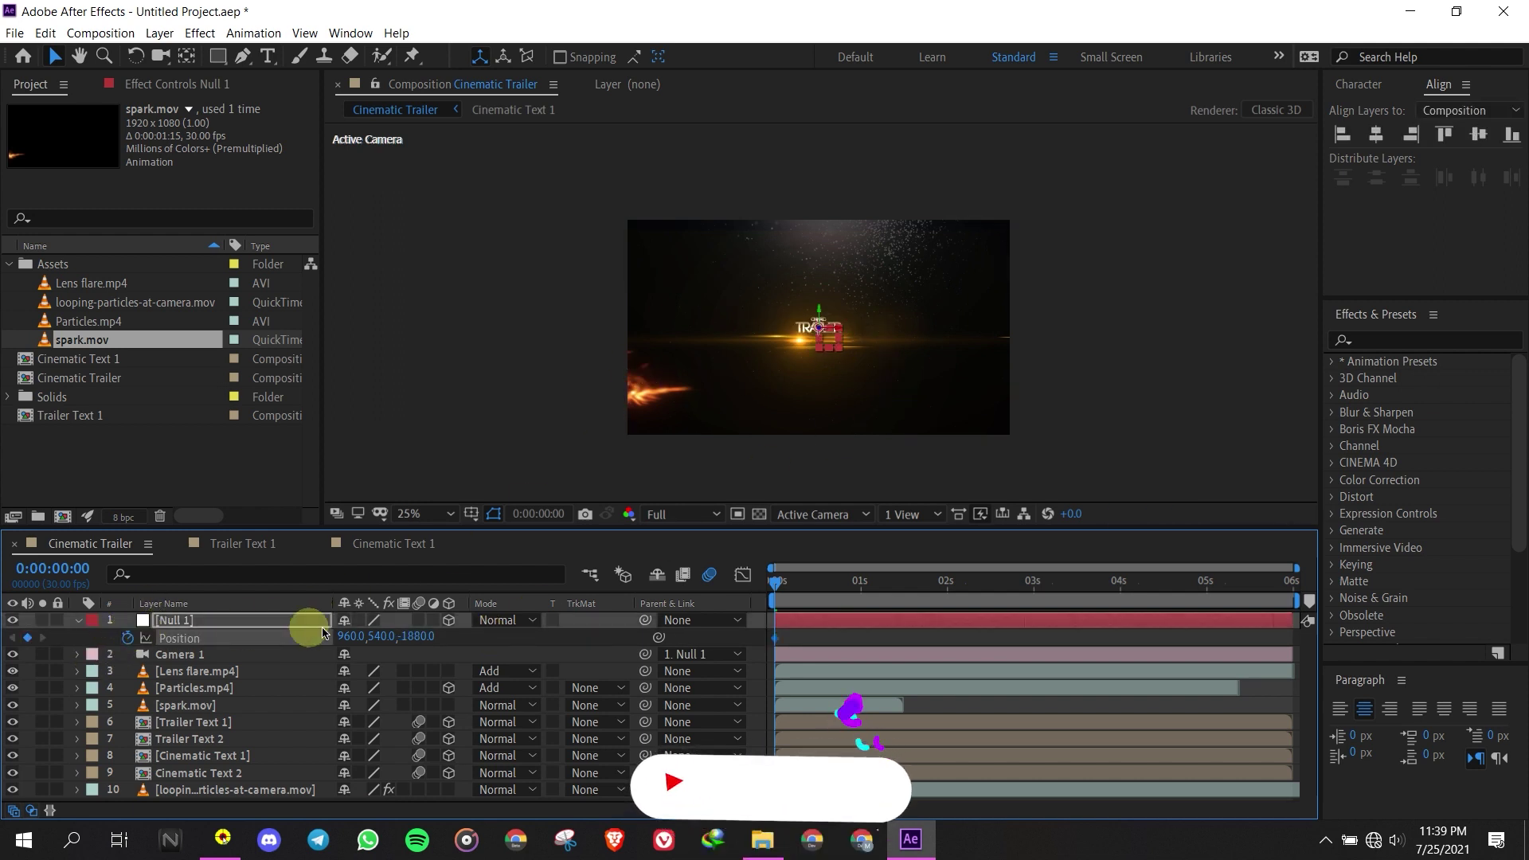
# Keyframe Null 1's Z position at 95 around frame 8
pyautogui.click(817, 584)
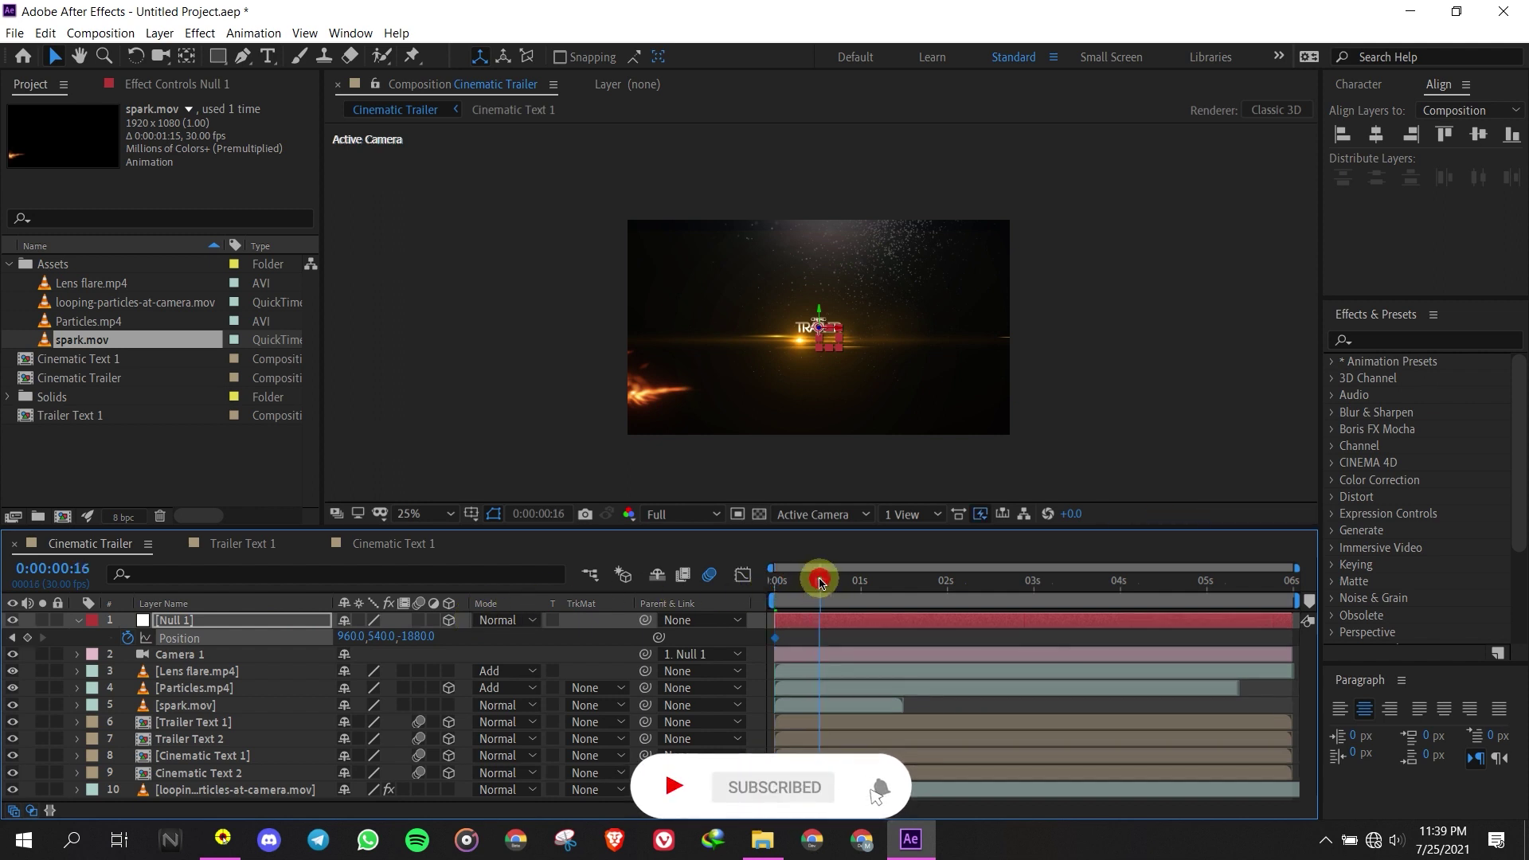
pyautogui.moveTo(820, 584); pyautogui.dragTo(799, 582)
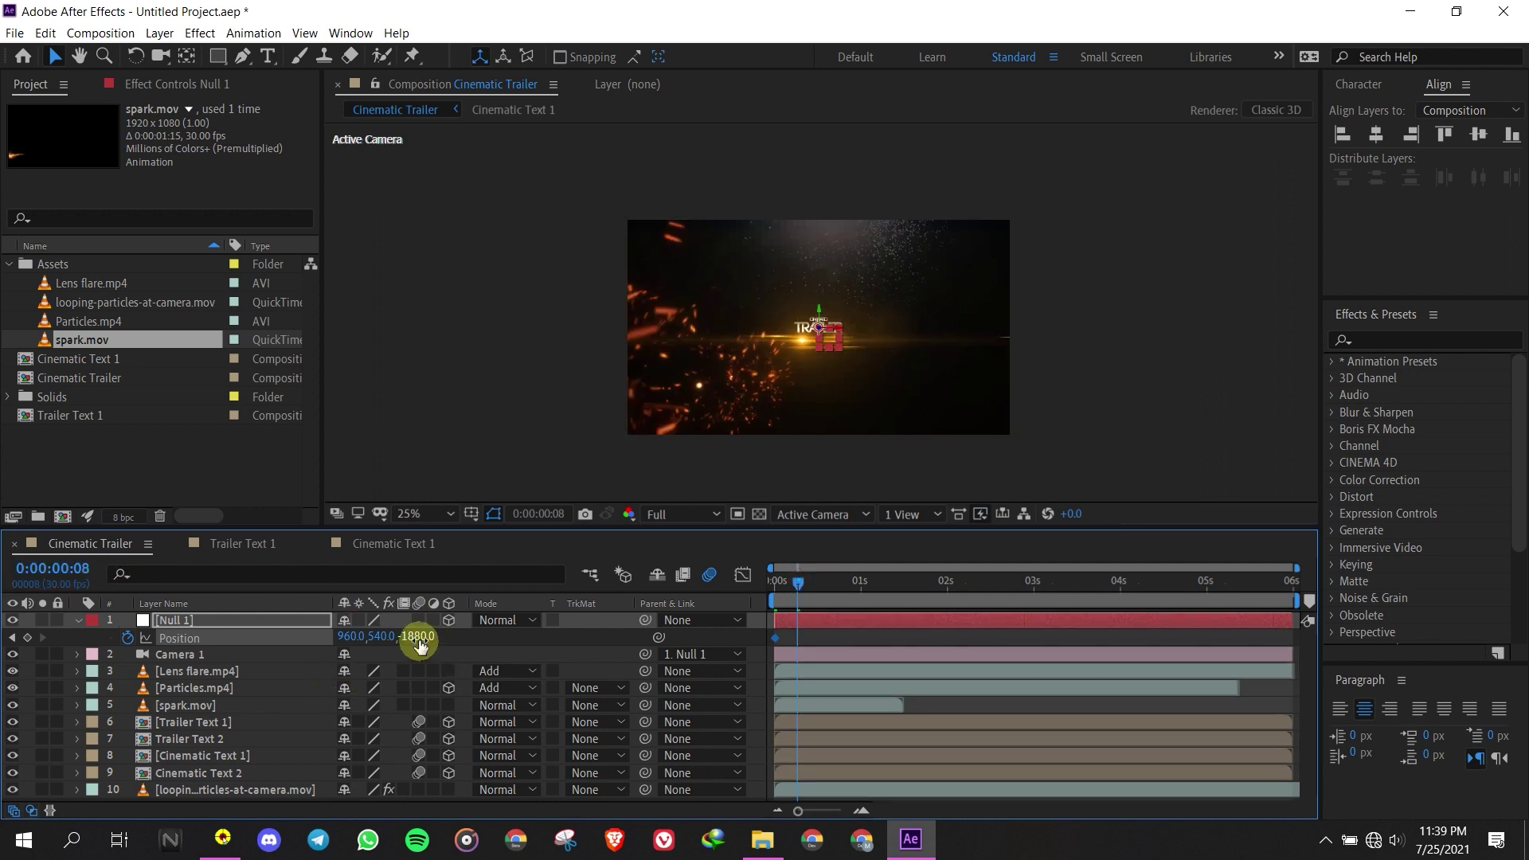
pyautogui.click(418, 638)
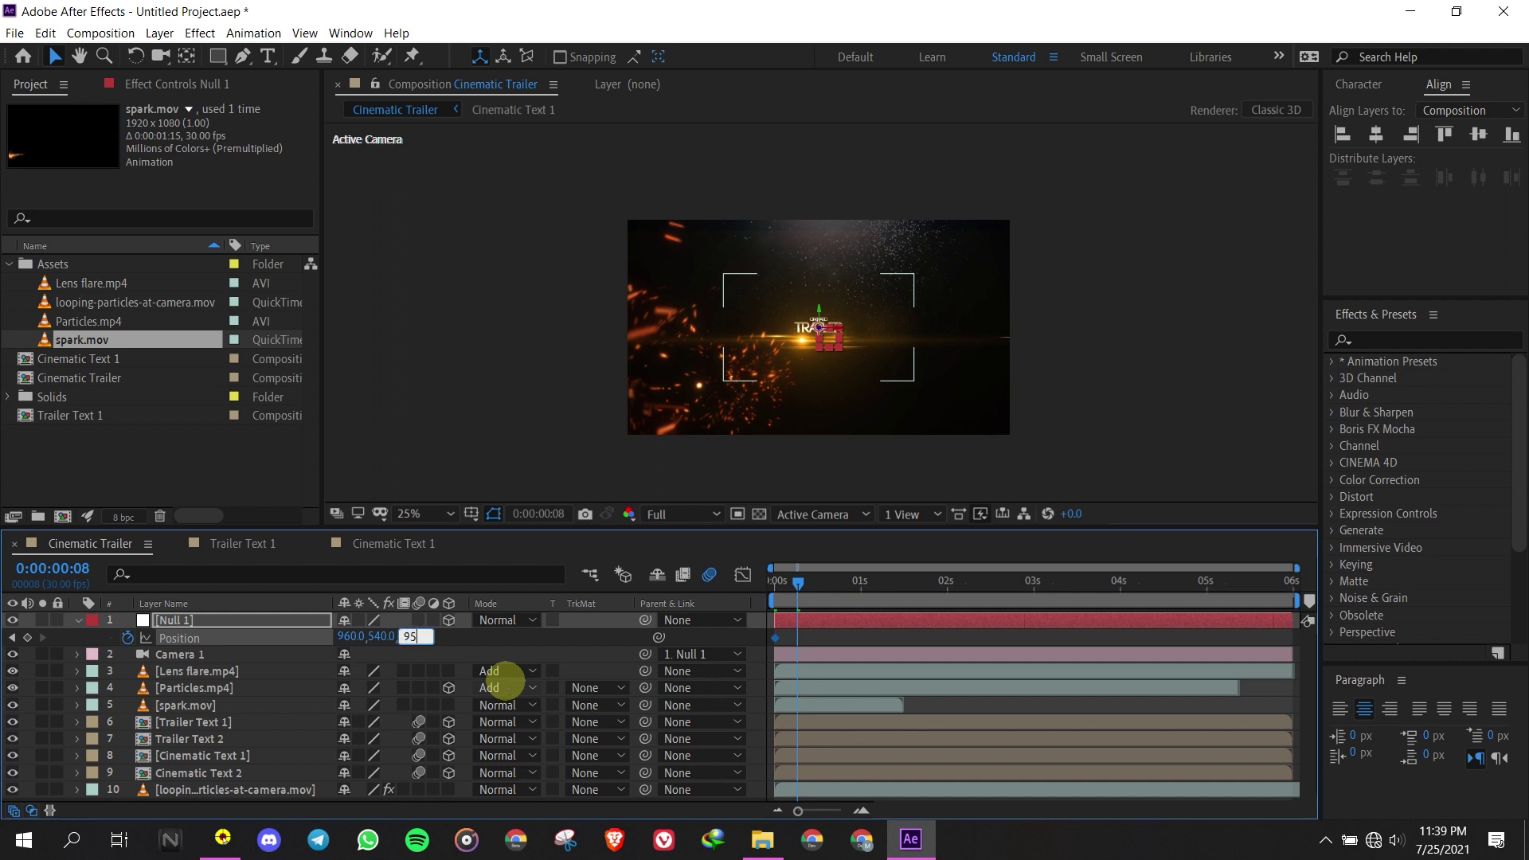
pyautogui.click(495, 633)
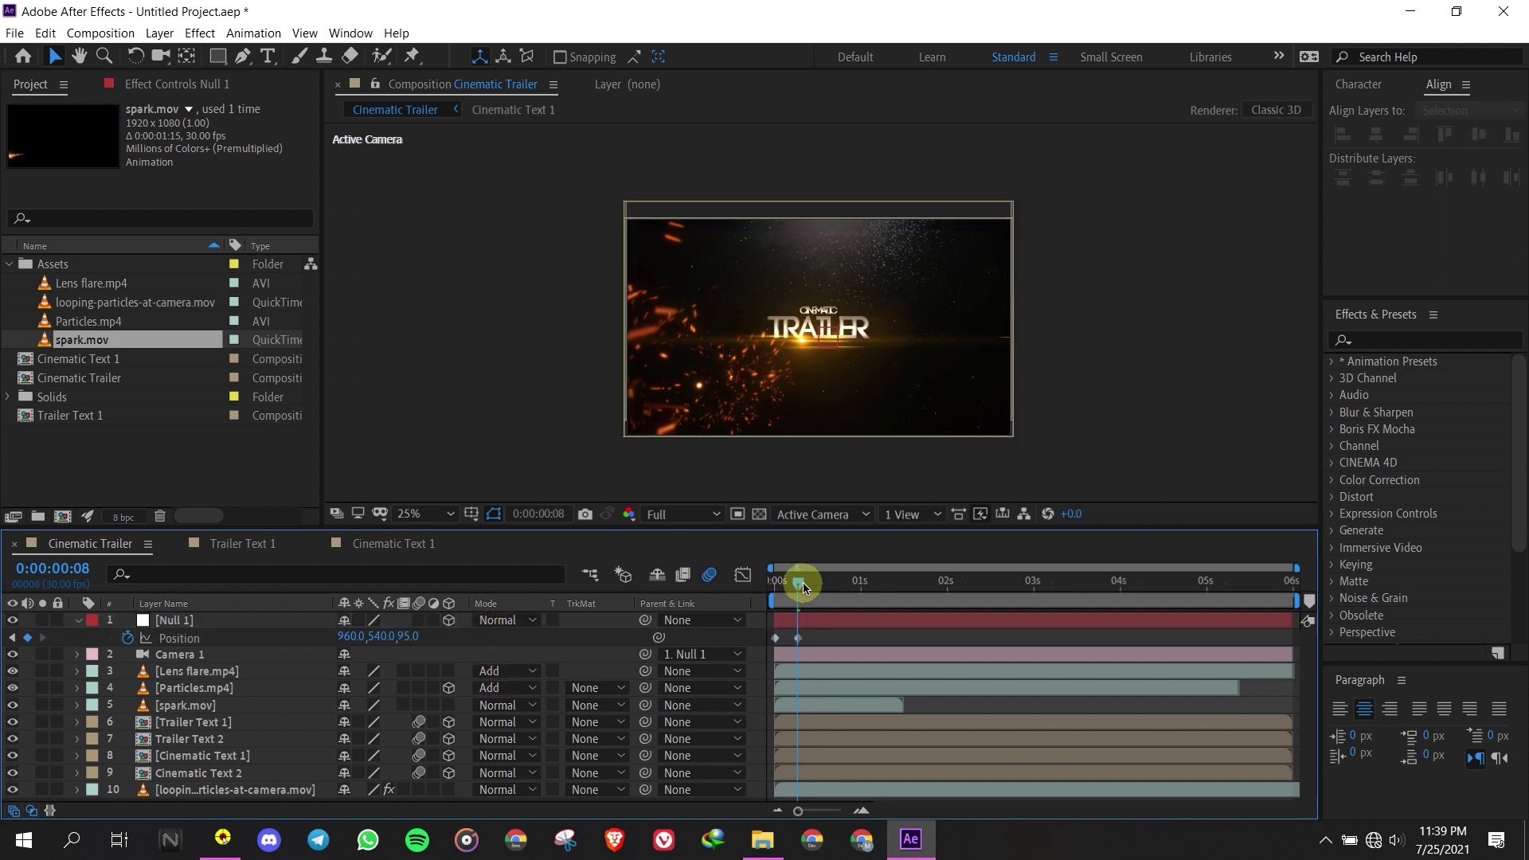
# Keyframe a final Z position of 250 at 0:00:05:29
pyautogui.moveTo(802, 587); pyautogui.dragTo(1313, 594)
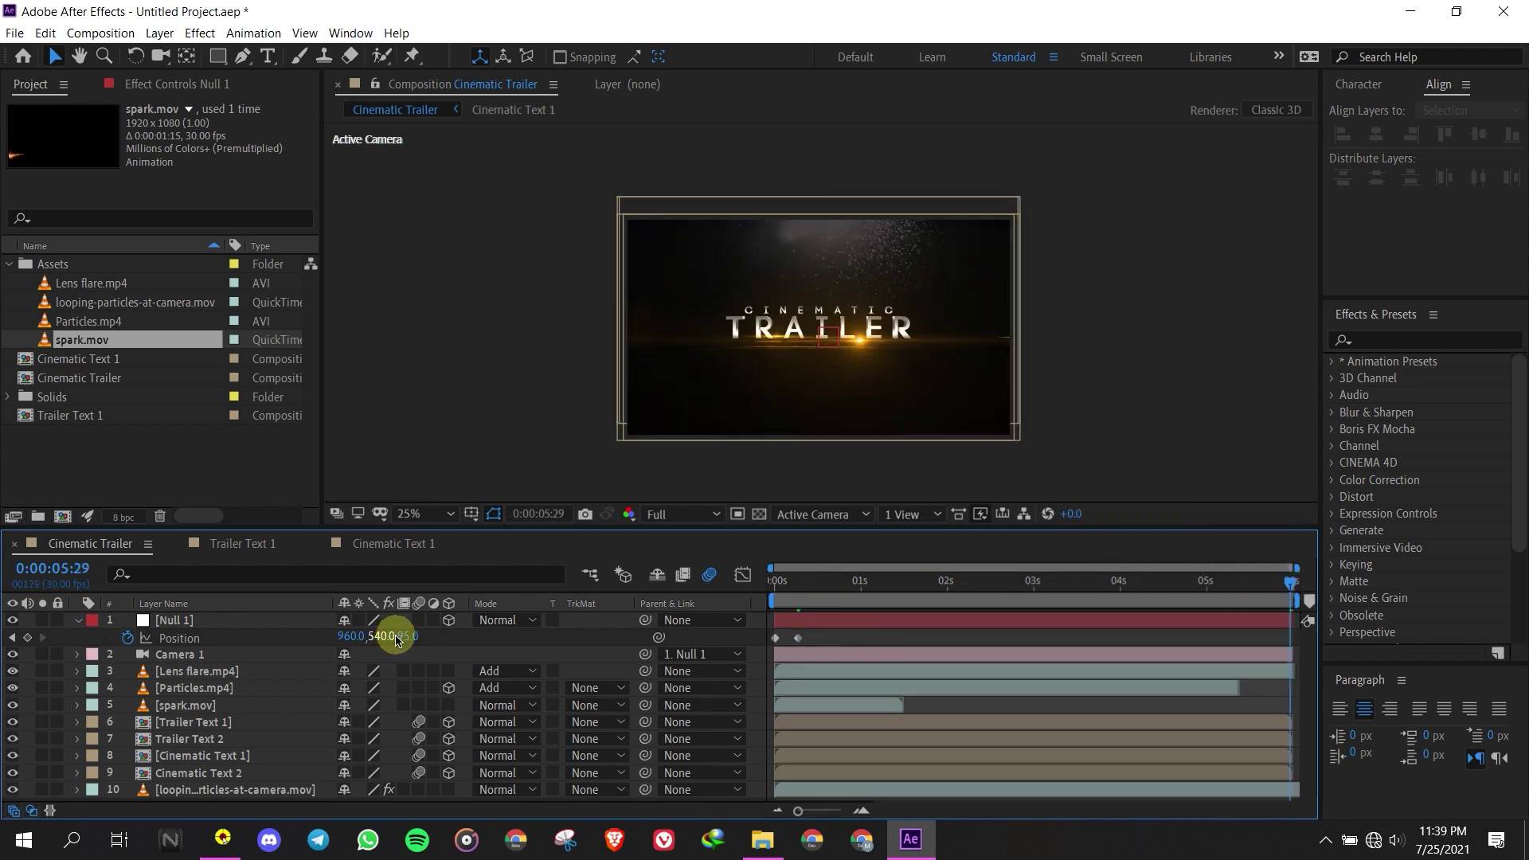
pyautogui.click(402, 637)
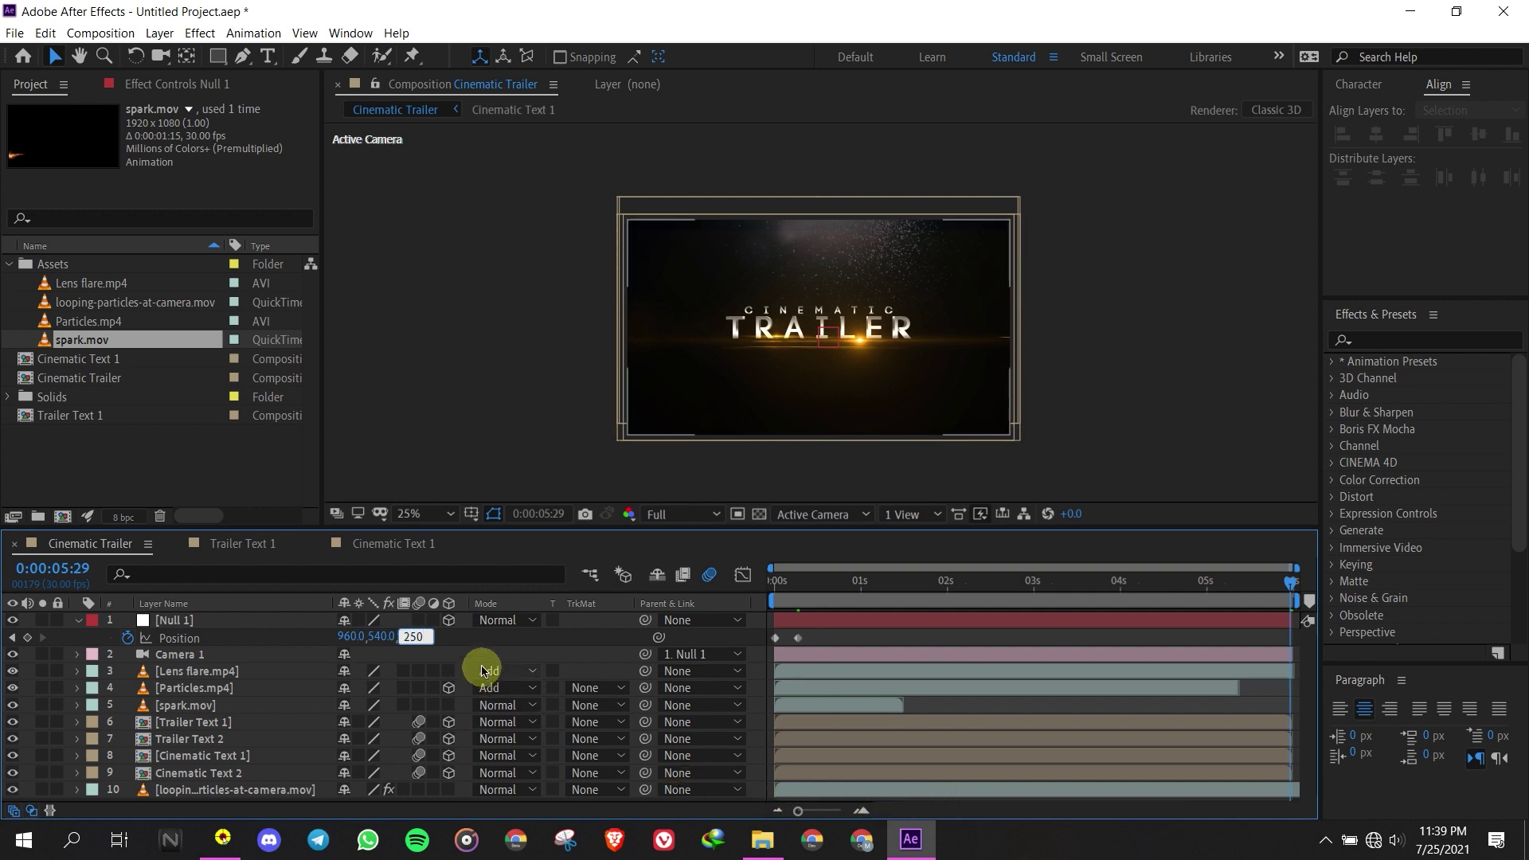
pyautogui.click(486, 636)
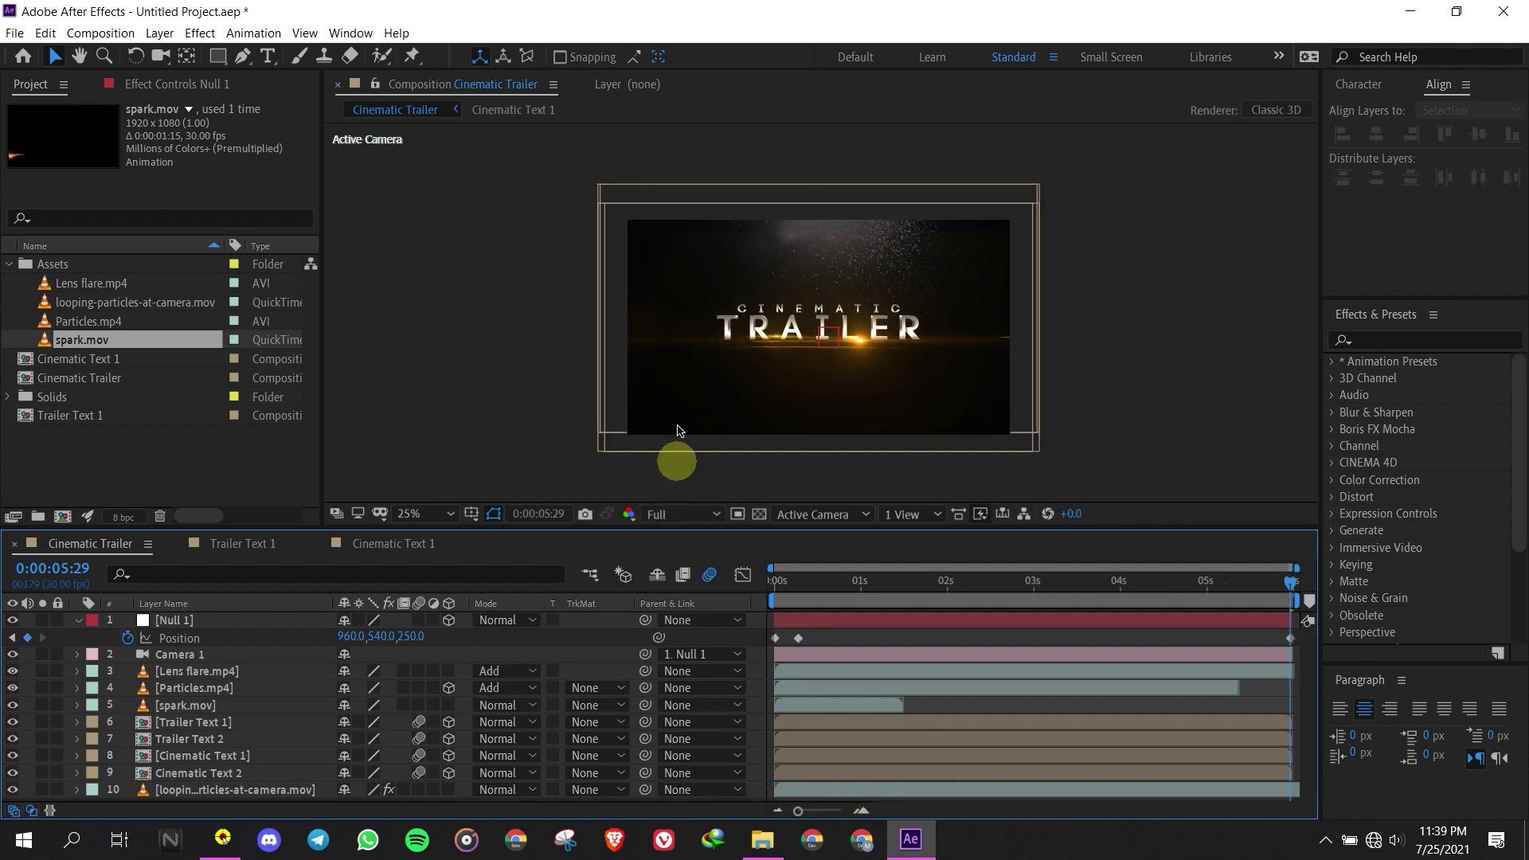
pyautogui.click(800, 638)
# Apply easing to Null 1's second Position keyframe for a smooth camera push-in
pyautogui.rightClick(802, 641)
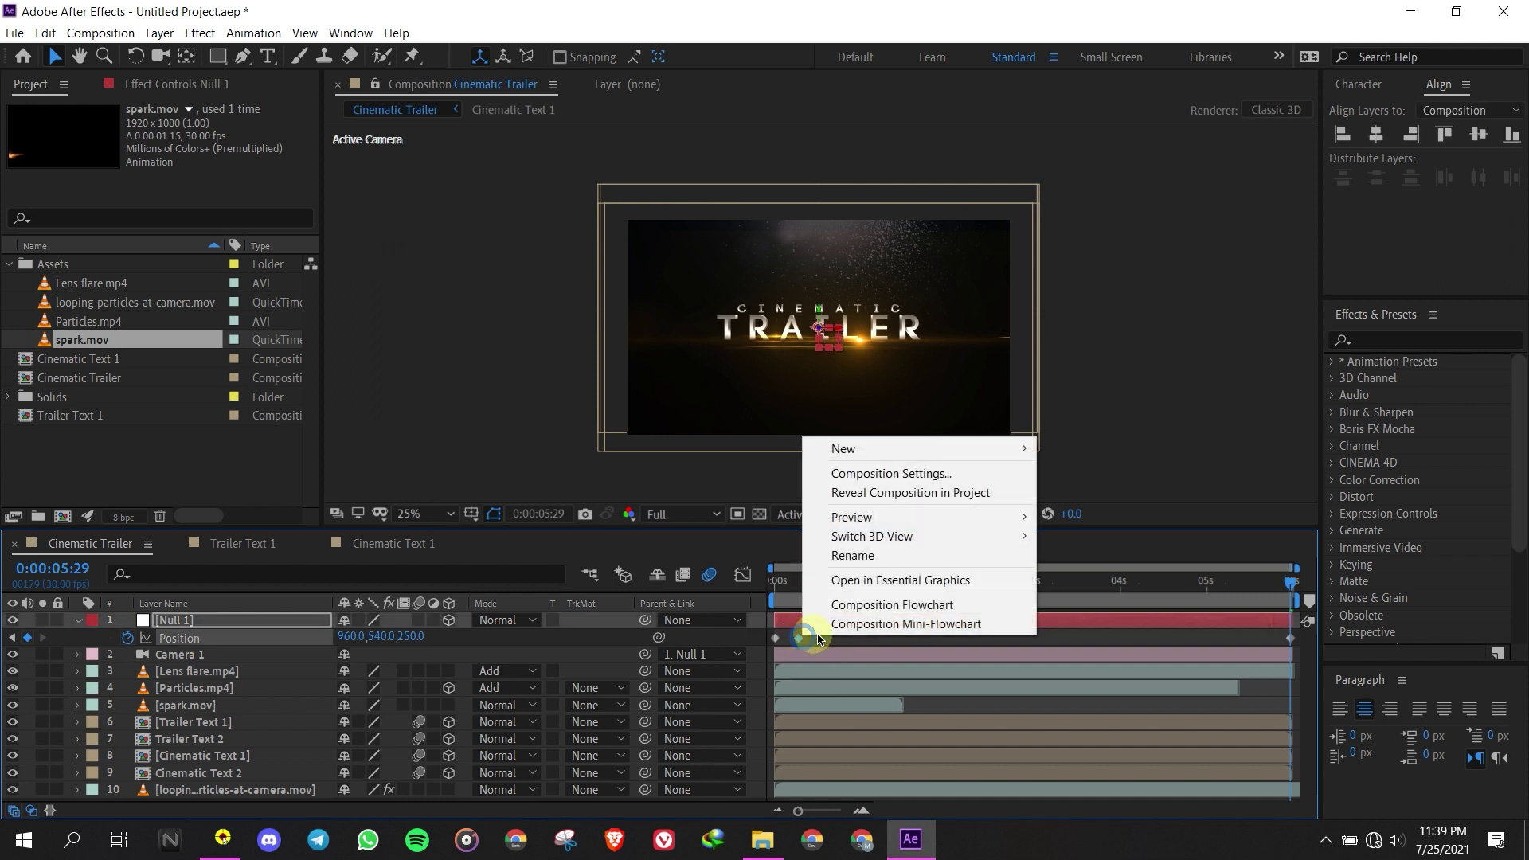
pyautogui.rightClick(800, 641)
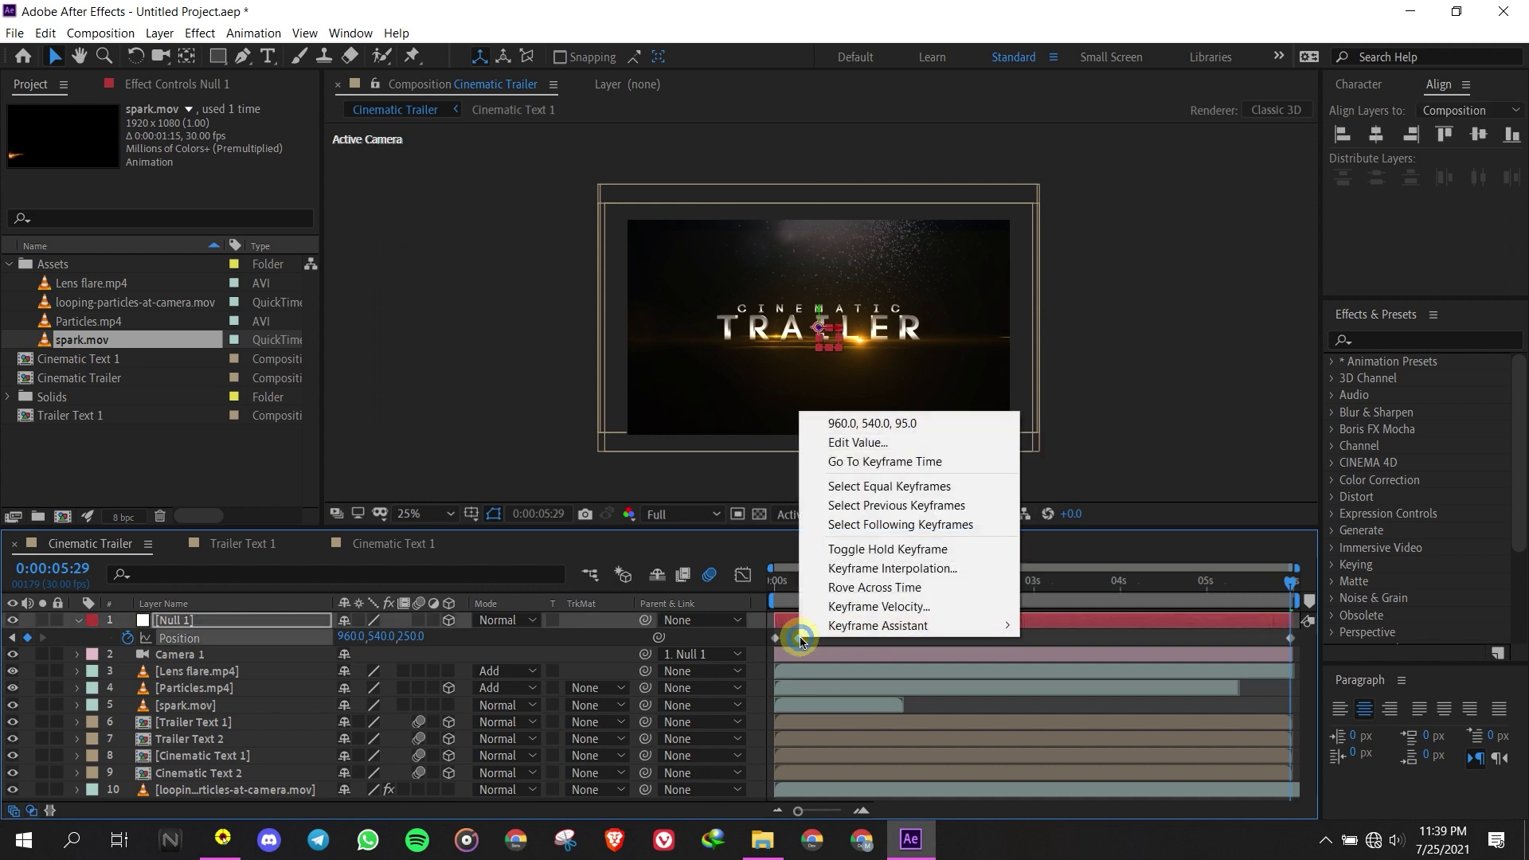
pyautogui.moveTo(836, 625)
pyautogui.click(1105, 682)
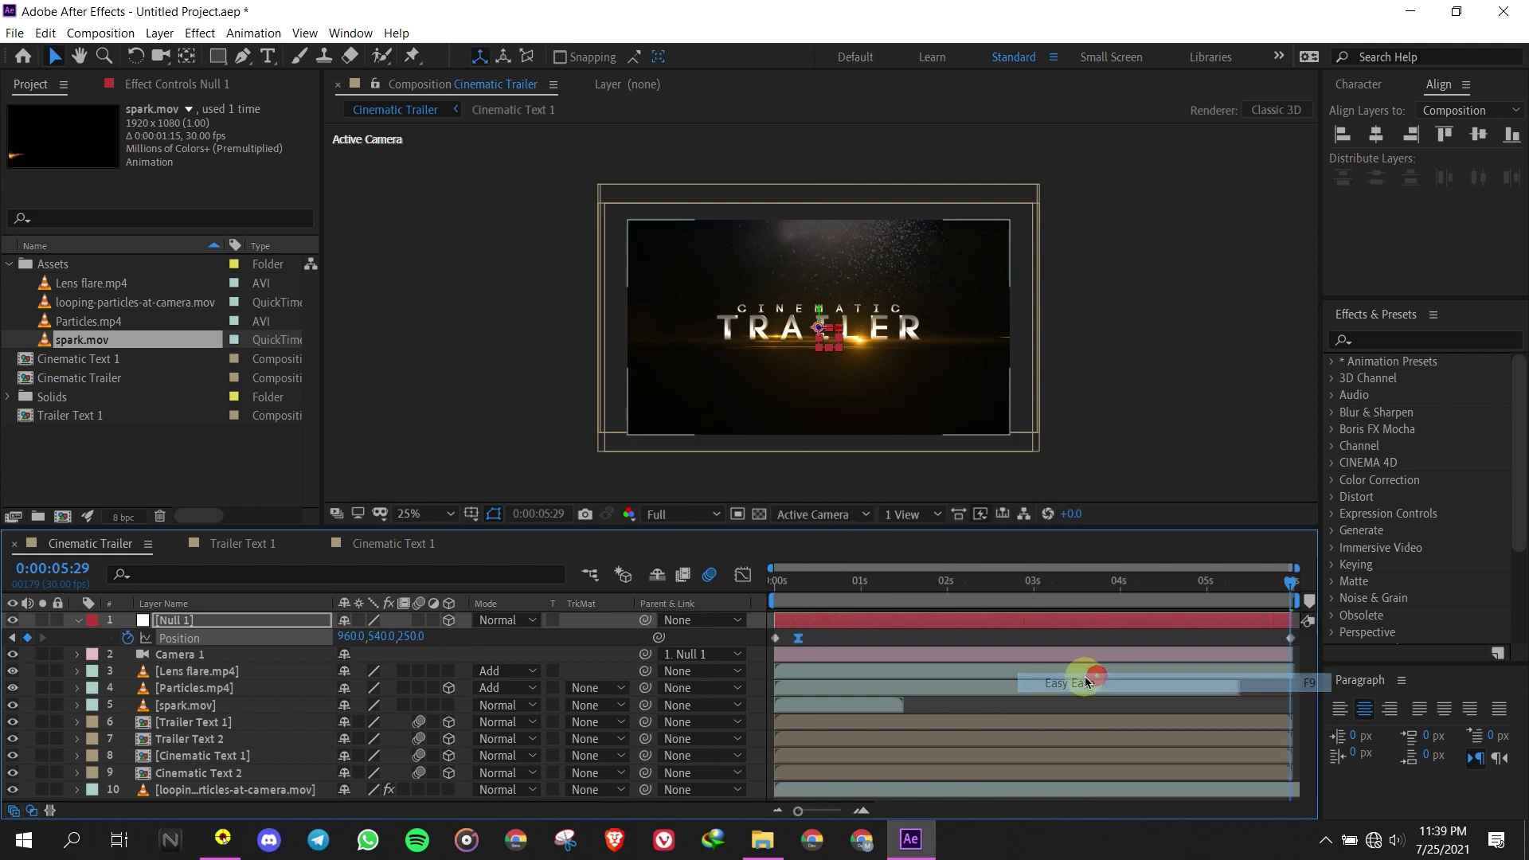
pyautogui.rightClick(800, 639)
pyautogui.moveTo(860, 623)
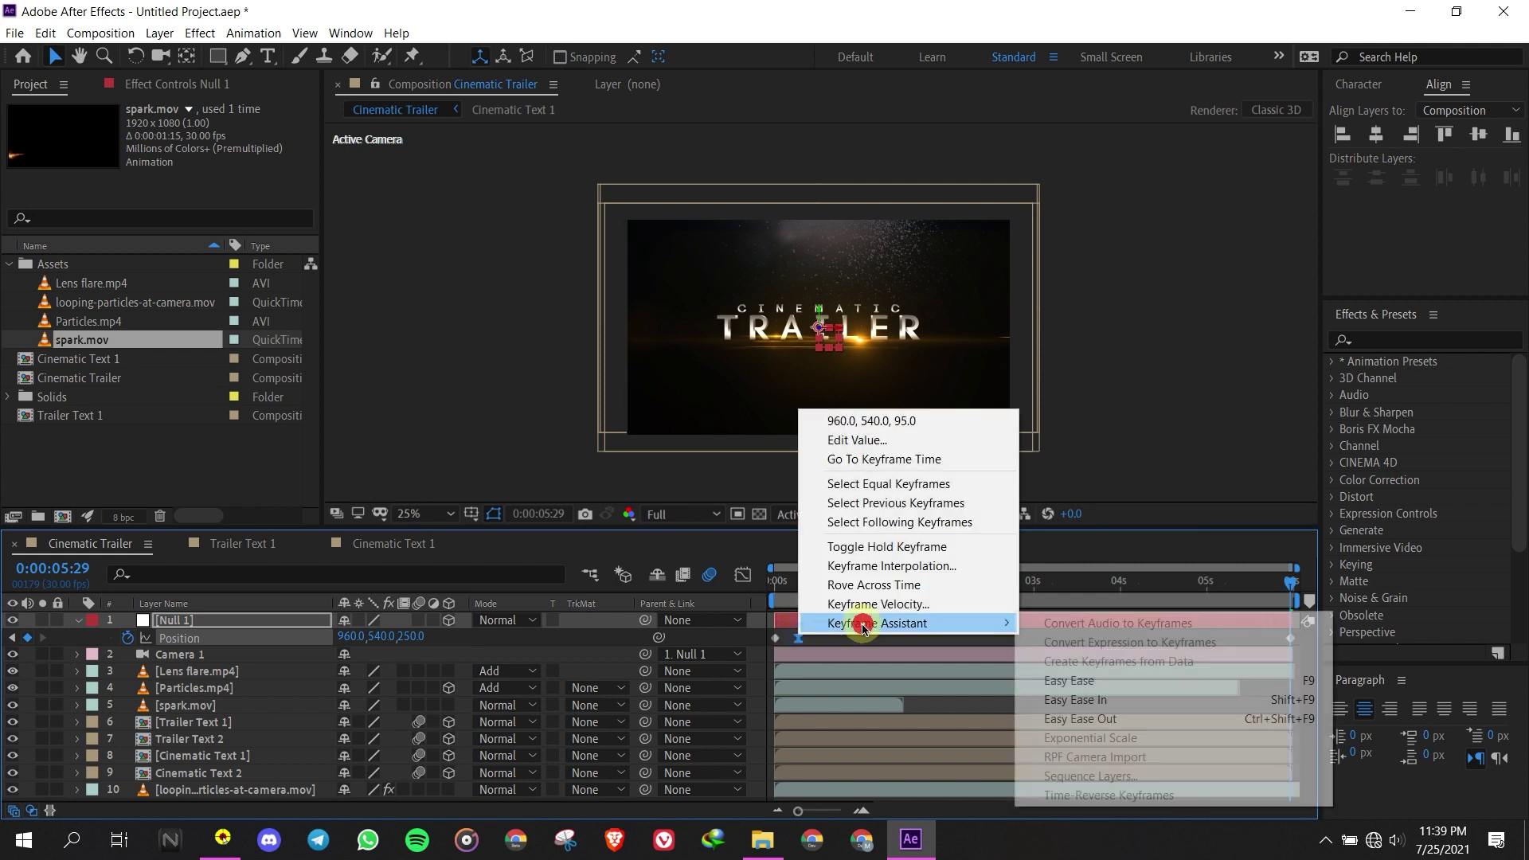
pyautogui.click(1127, 699)
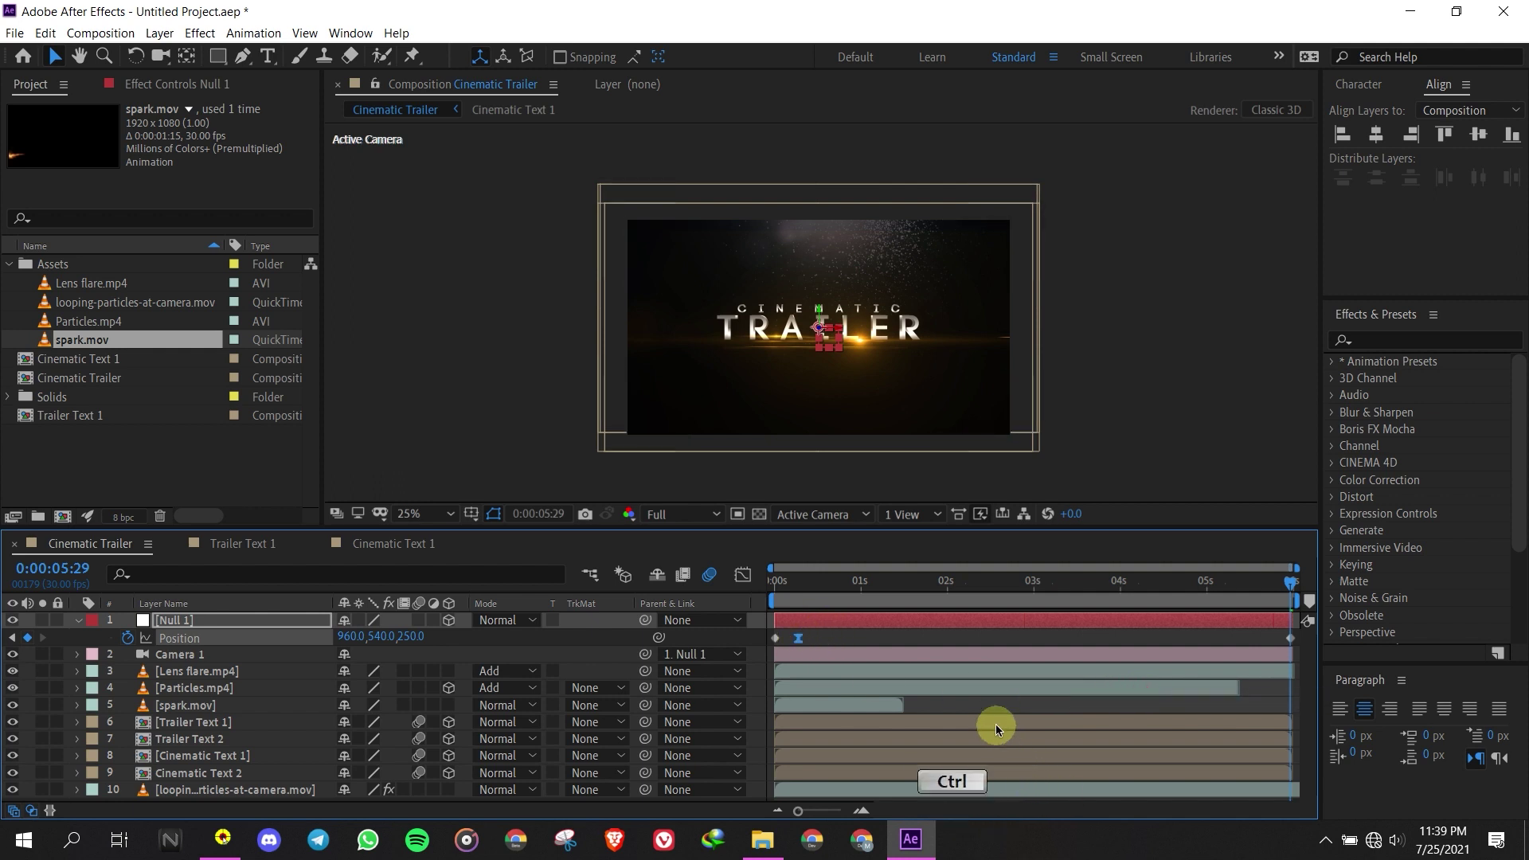
pyautogui.rightClick(799, 638)
pyautogui.moveTo(915, 629)
pyautogui.click(1064, 702)
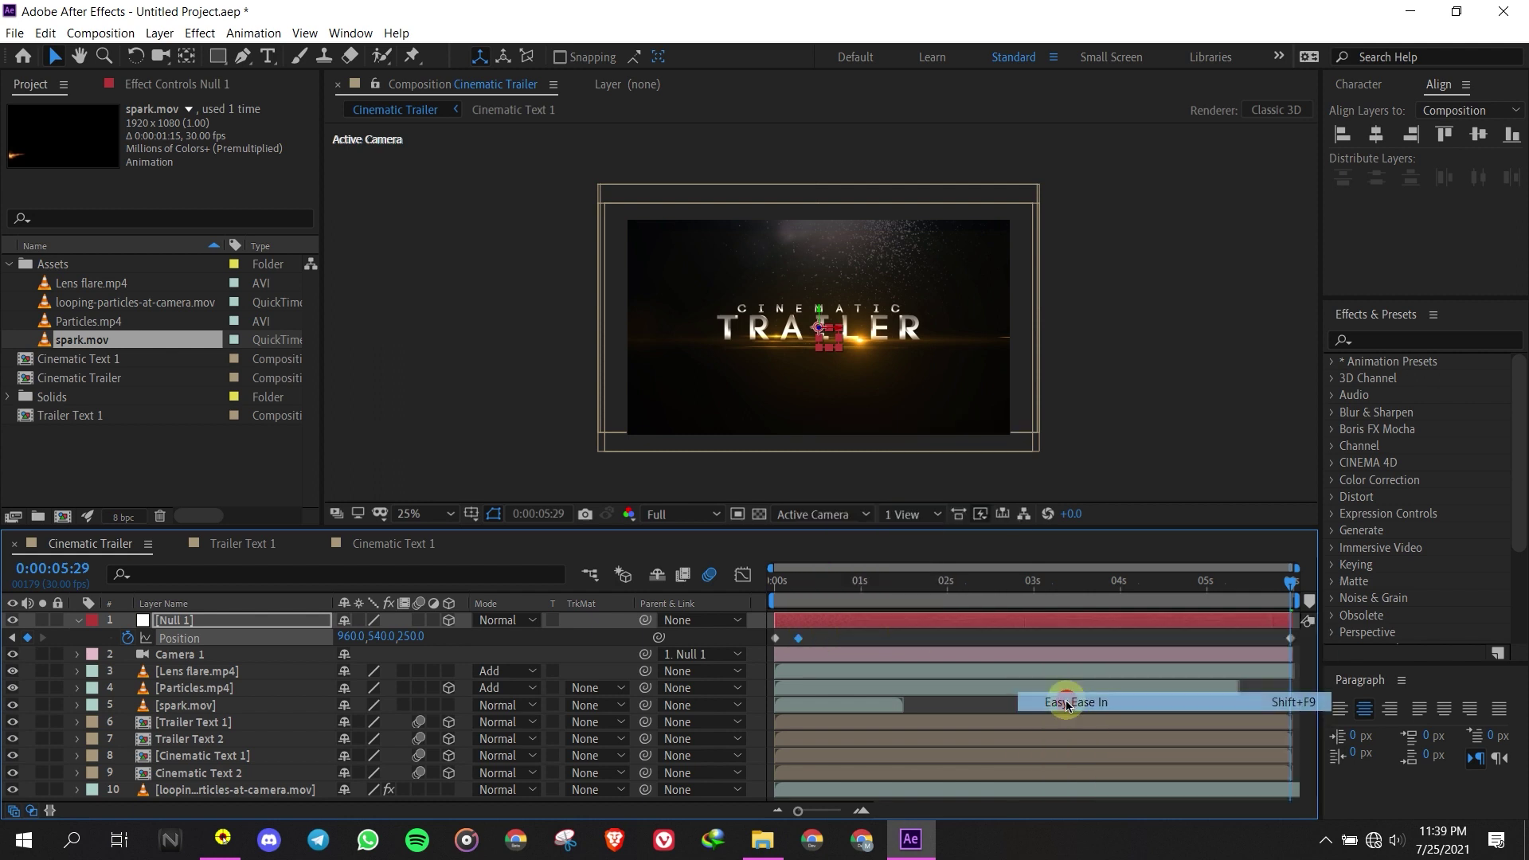
pyautogui.moveTo(798, 587)
pyautogui.mouseDown()
pyautogui.moveTo(778, 570)
pyautogui.moveTo(800, 572)
pyautogui.mouseUp()
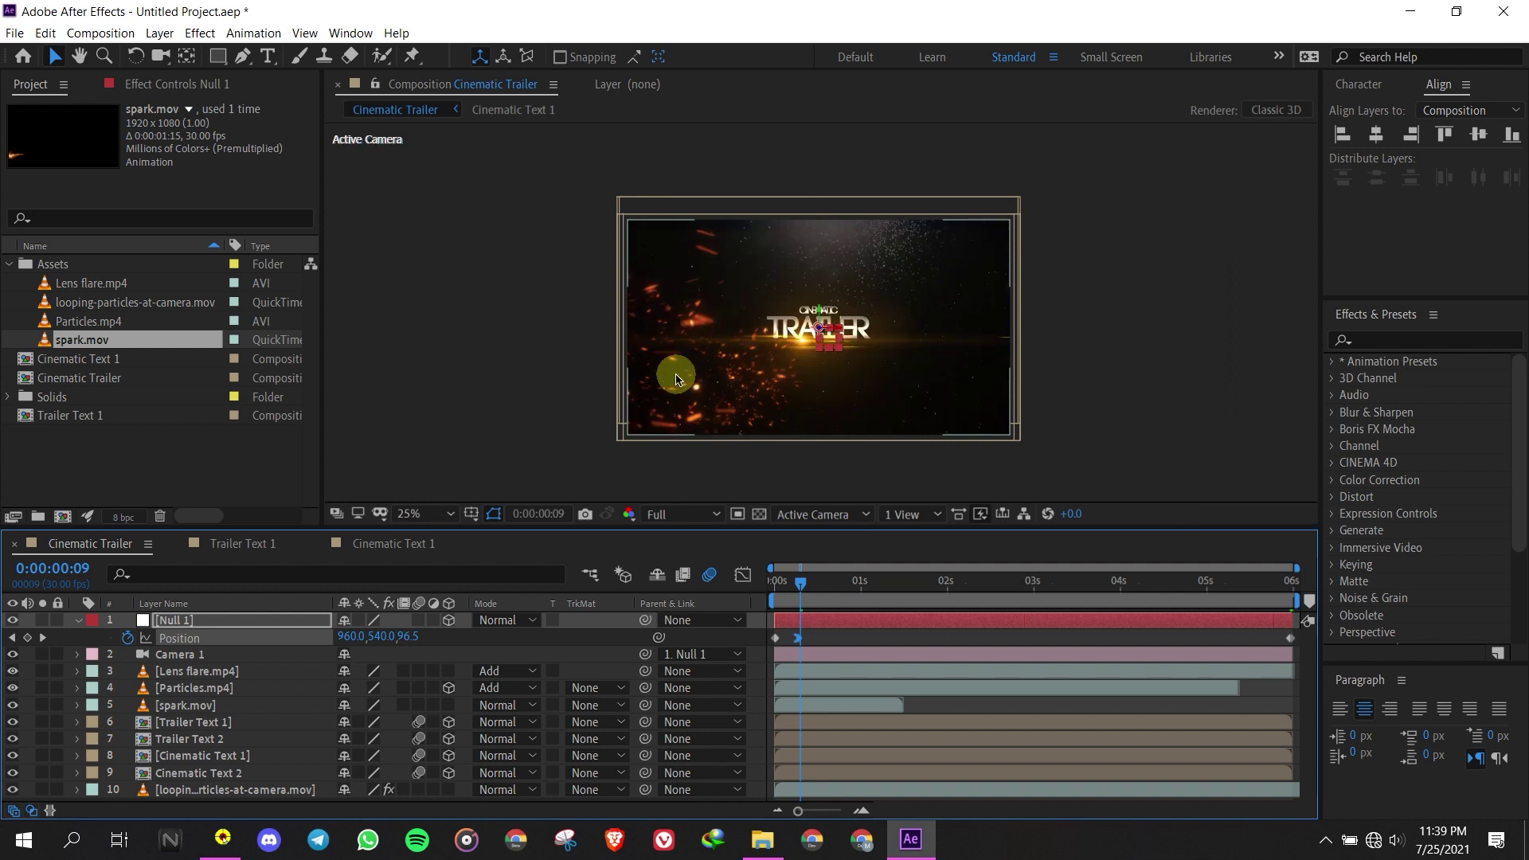
# Check the title at full size at 0:00:01:03 with Lens flare.mp4 selected
pyautogui.scroll(2, 785, 320)
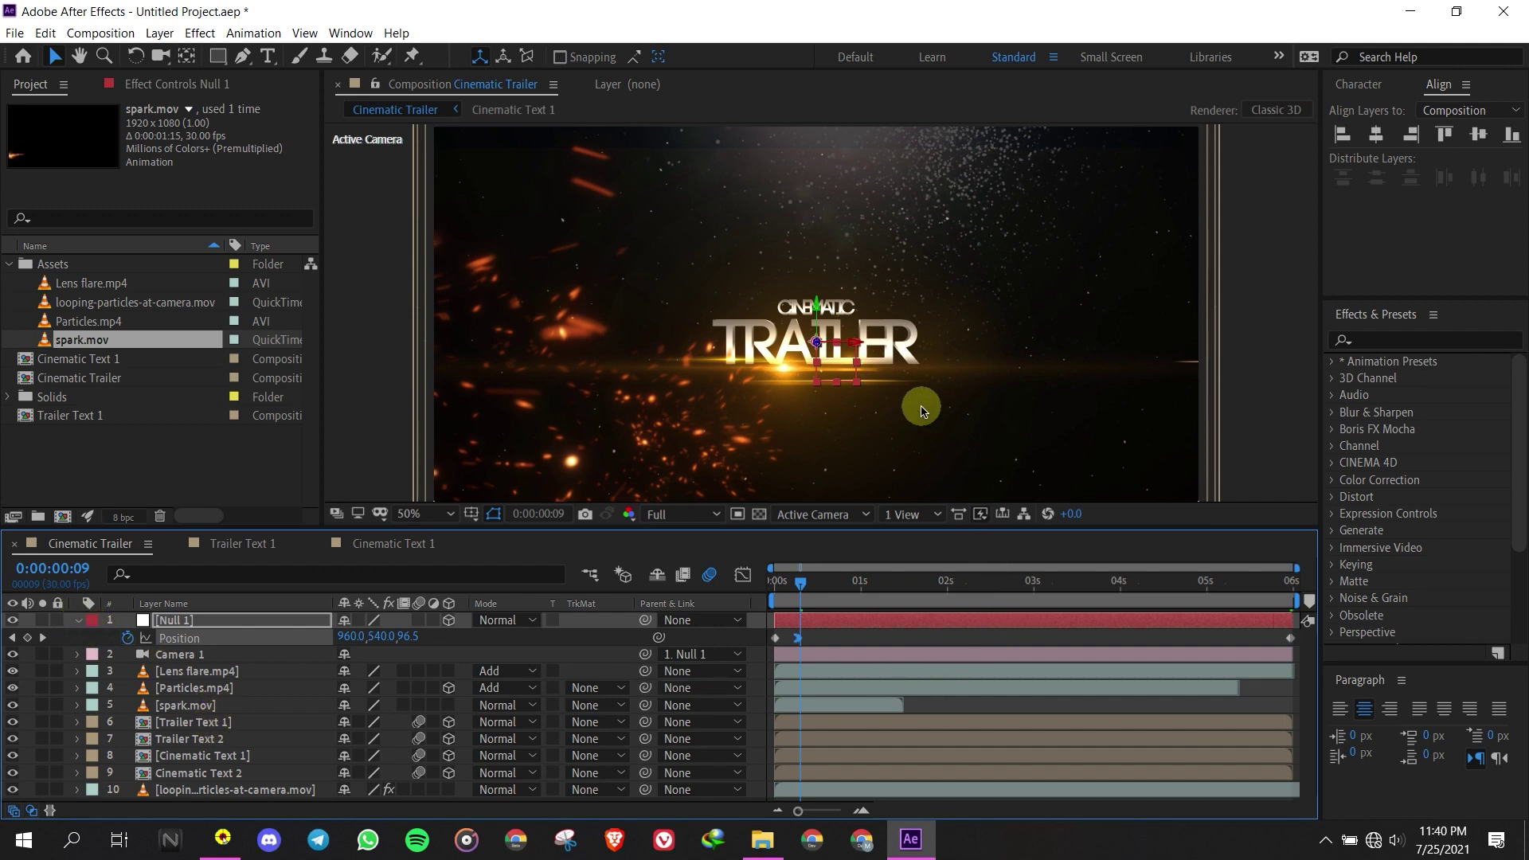
pyautogui.click(872, 587)
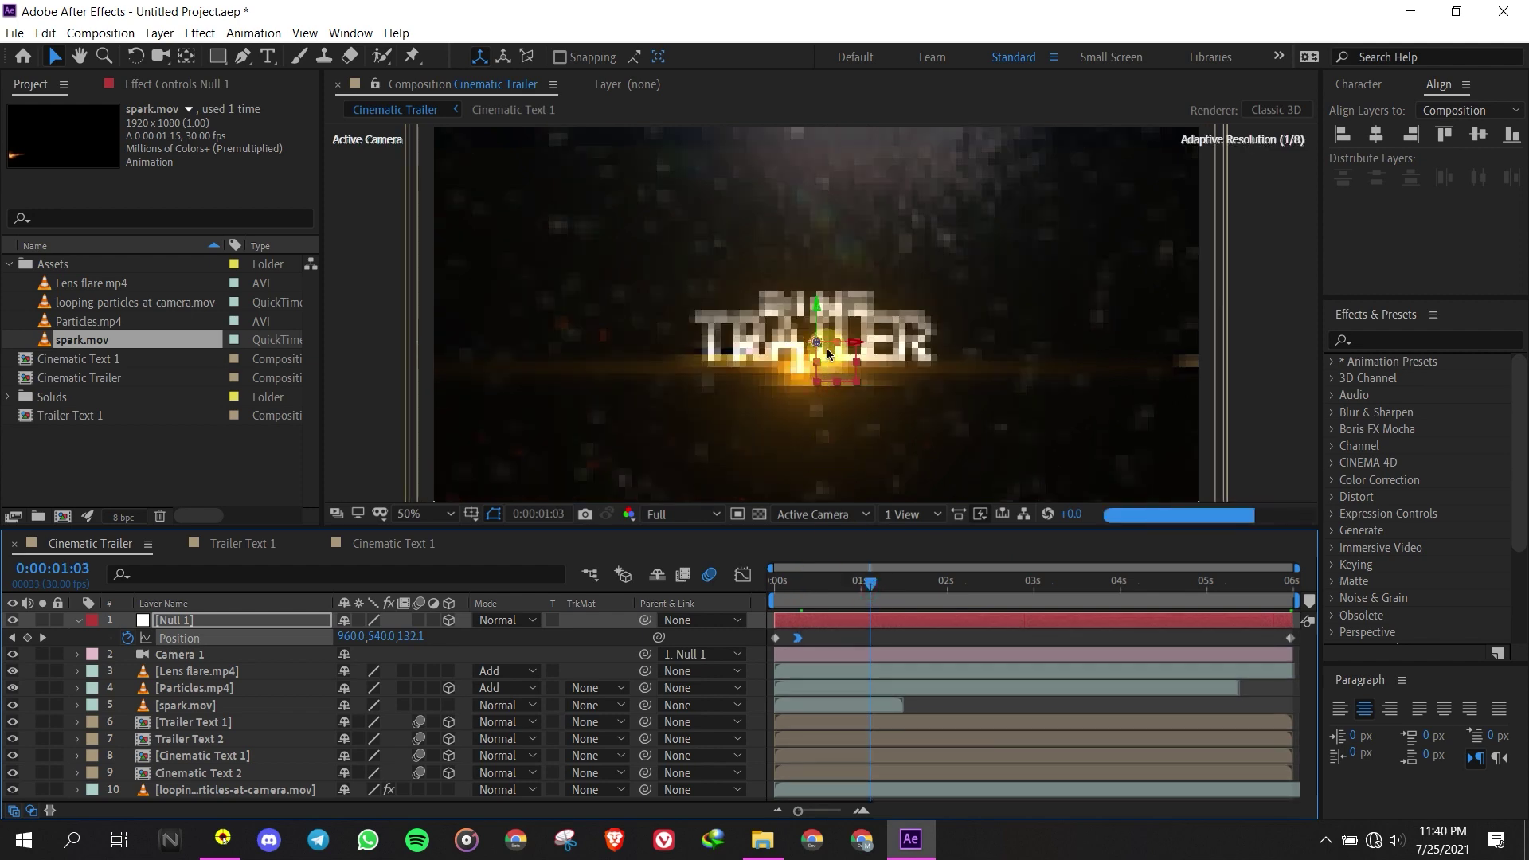
pyautogui.press('/')
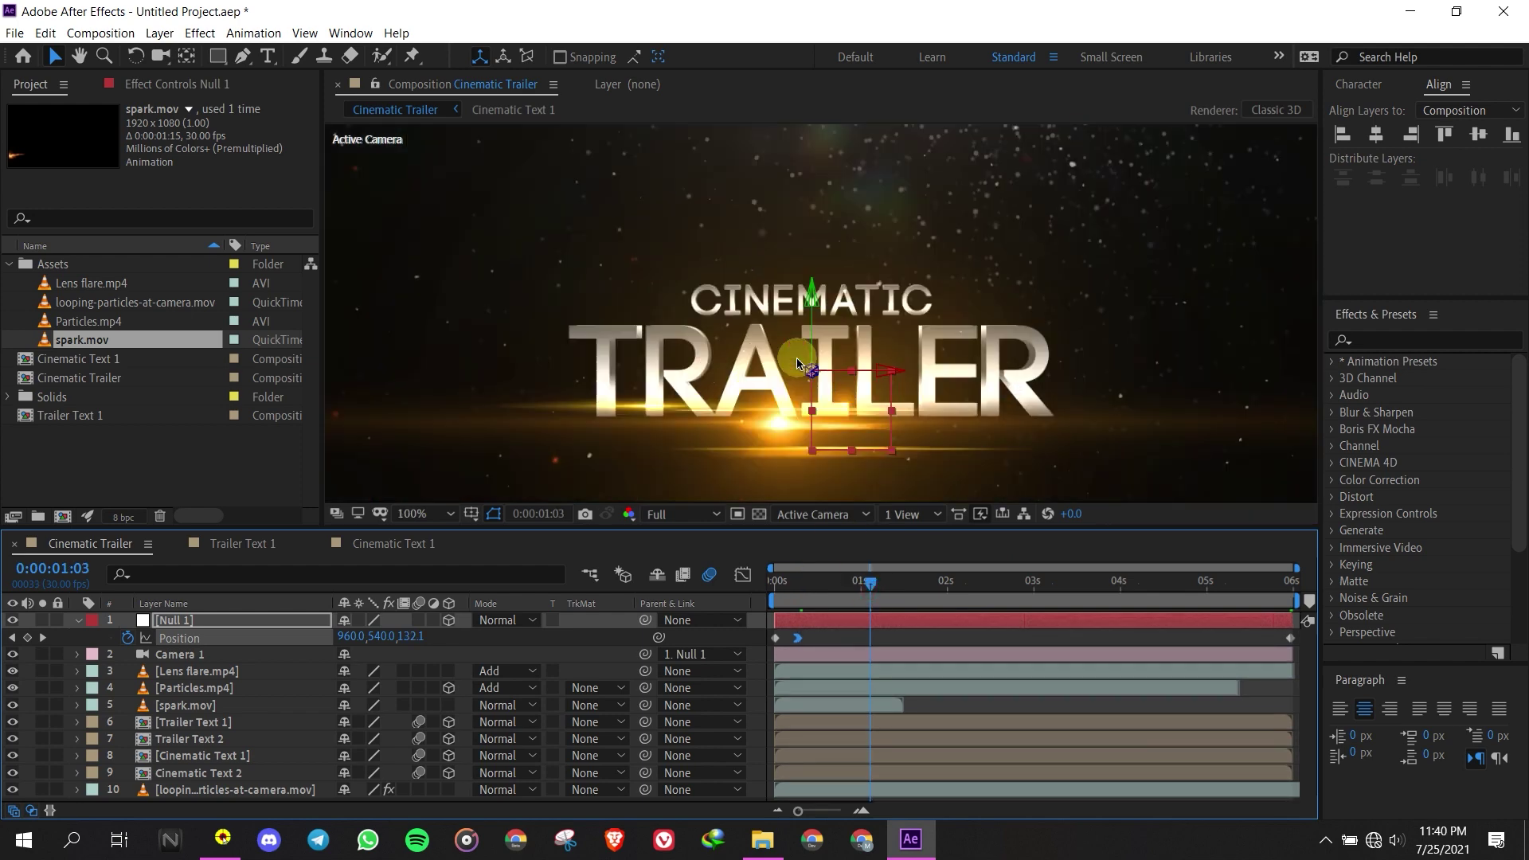
pyautogui.click(232, 674)
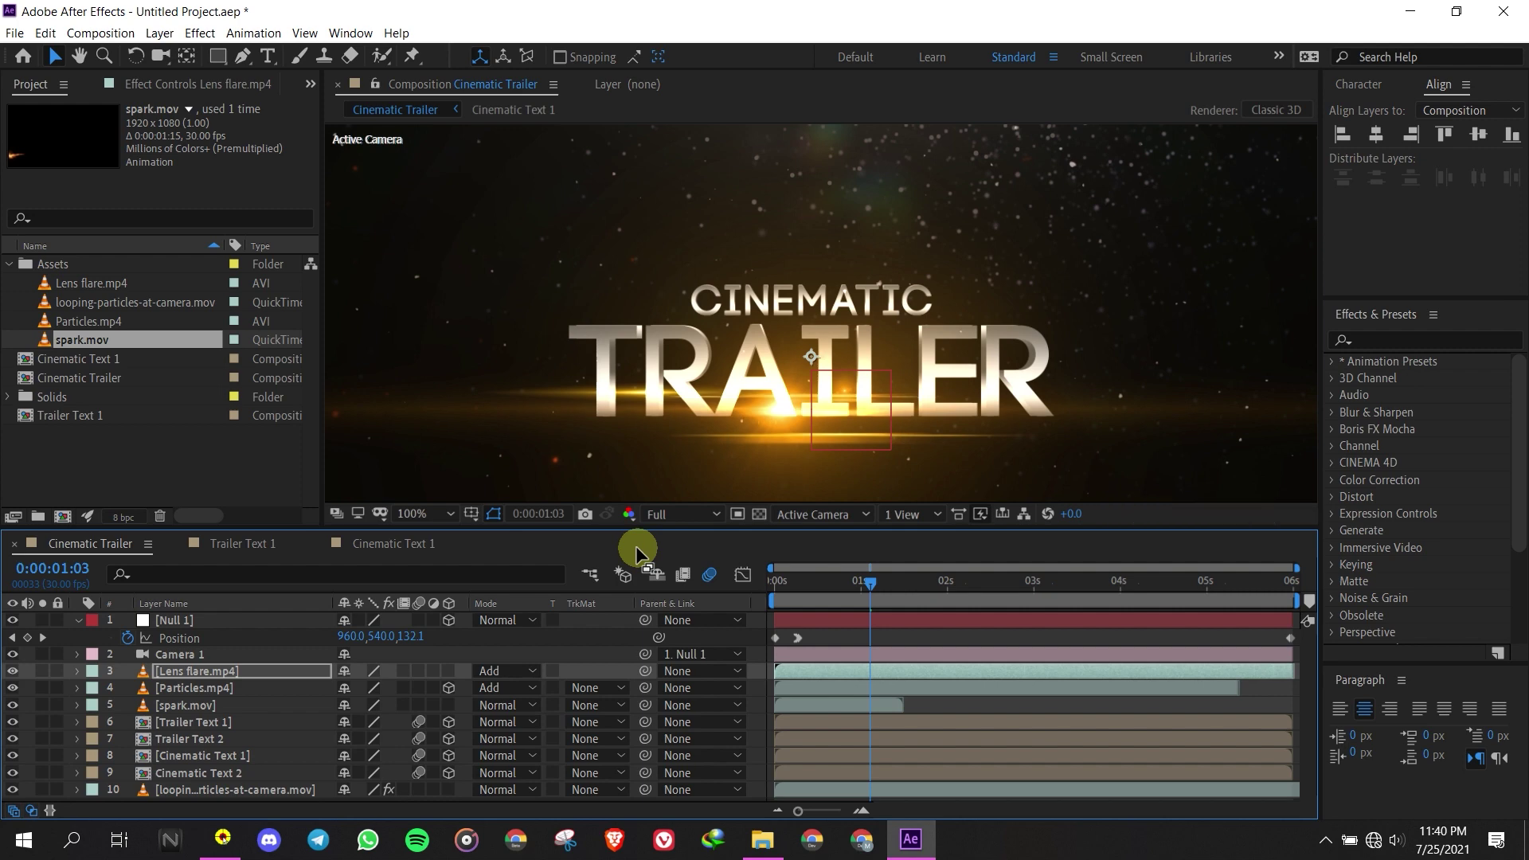
# Collapse Null 1's Position property and deselect all layers
pyautogui.scroll(-2, 796, 320)
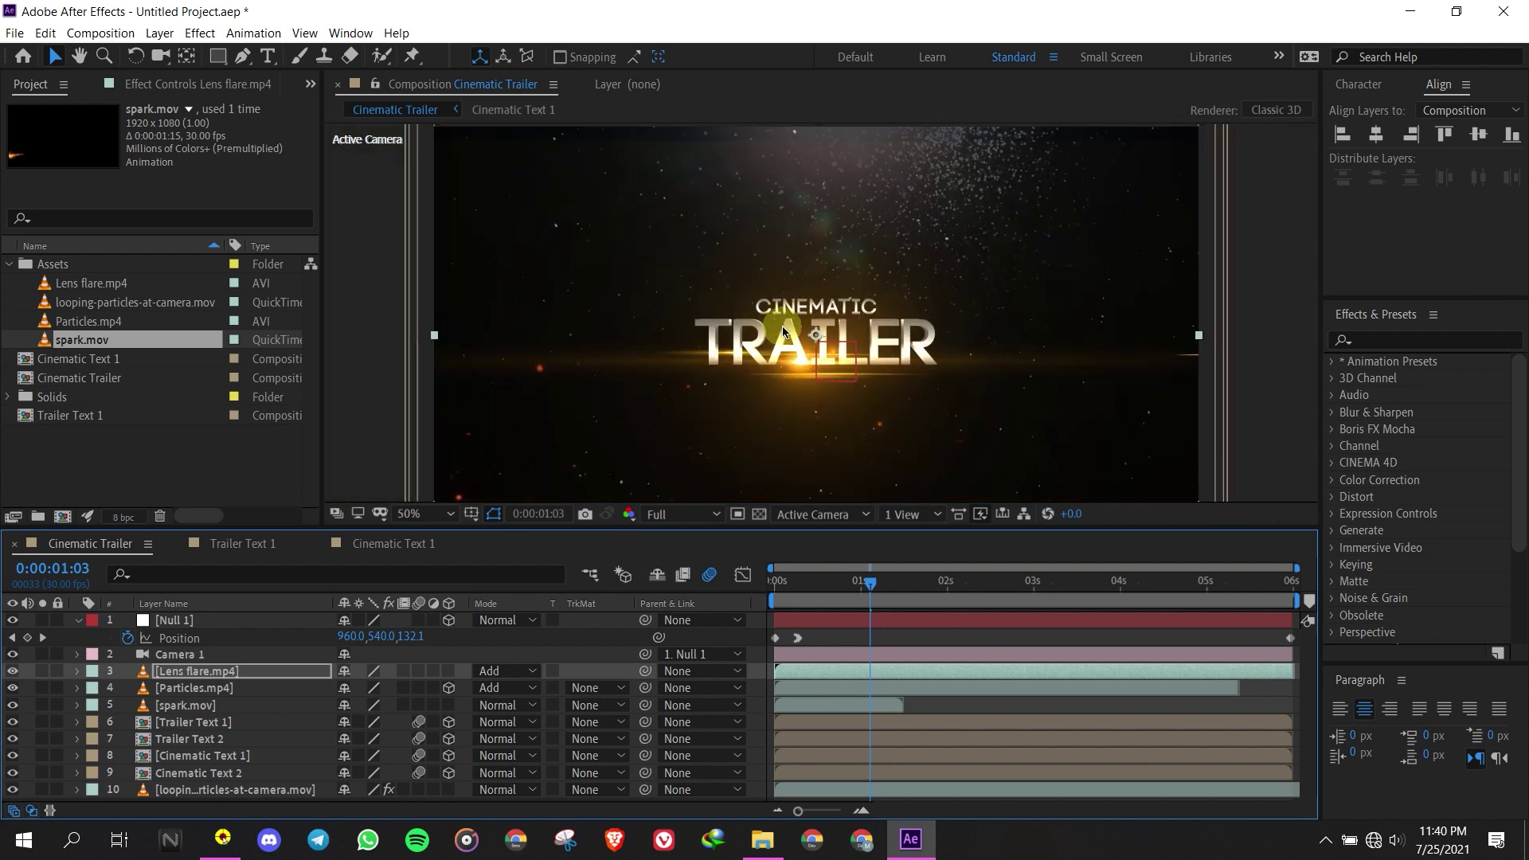
pyautogui.scroll(2, 783, 332)
pyautogui.click(92, 620)
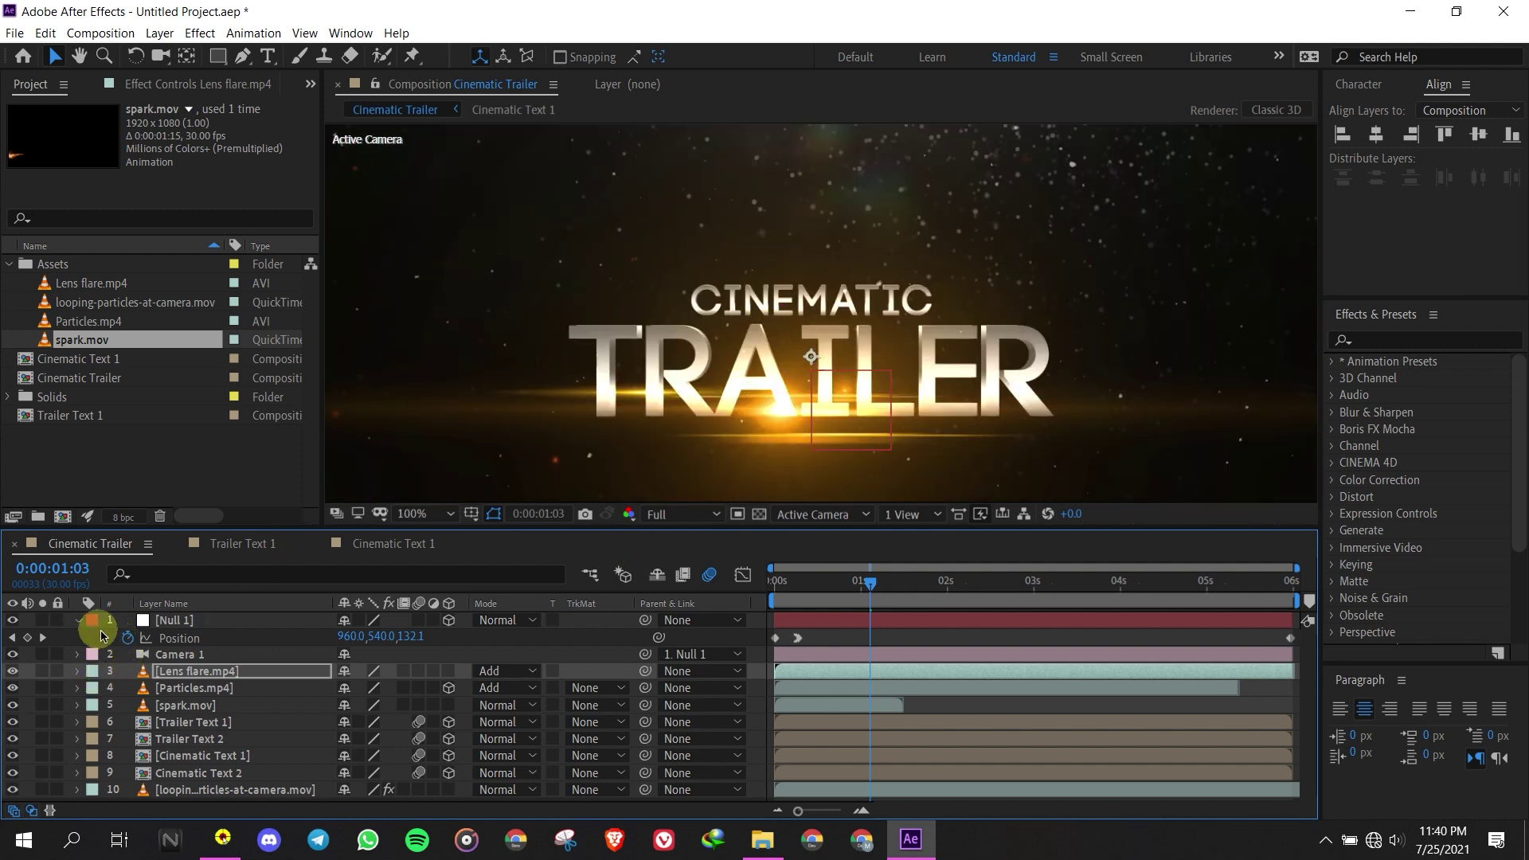
pyautogui.click(79, 622)
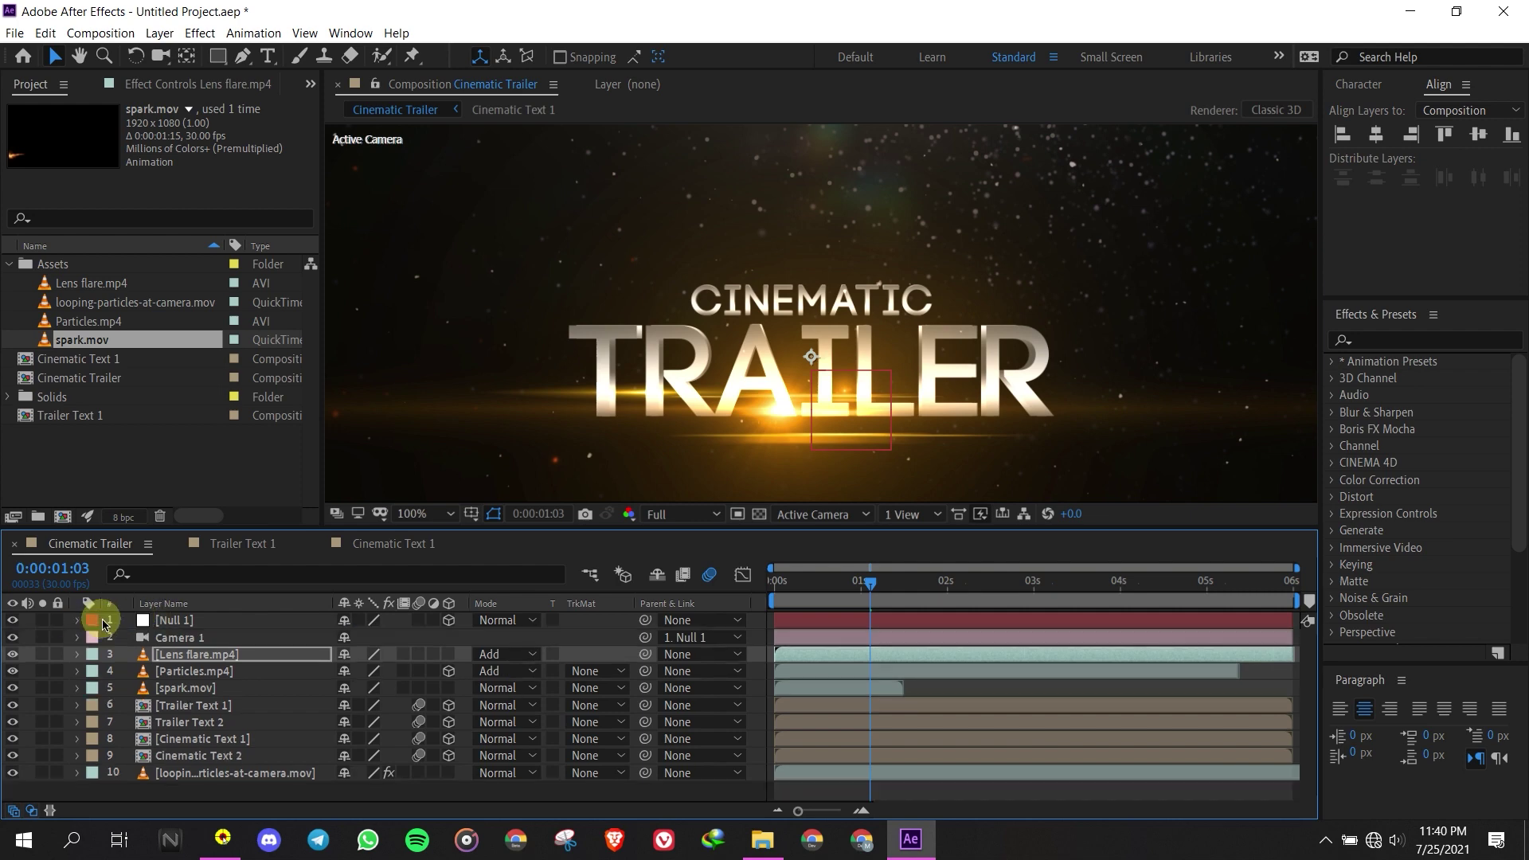
pyautogui.click(188, 799)
# Create a new black solid named 'Cinematic Bar'
pyautogui.rightClick(188, 792)
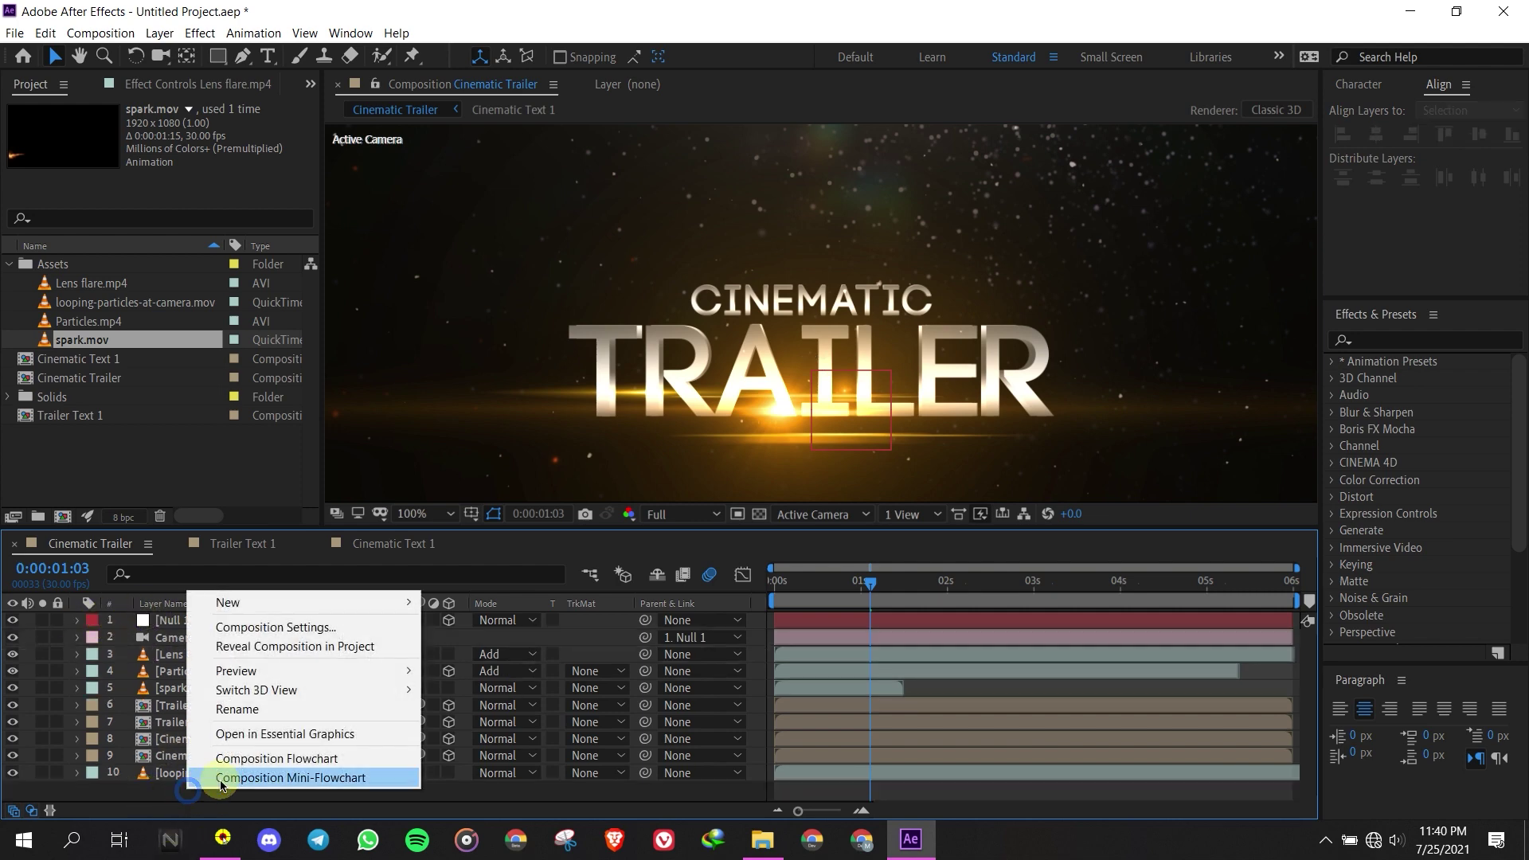
pyautogui.moveTo(263, 609)
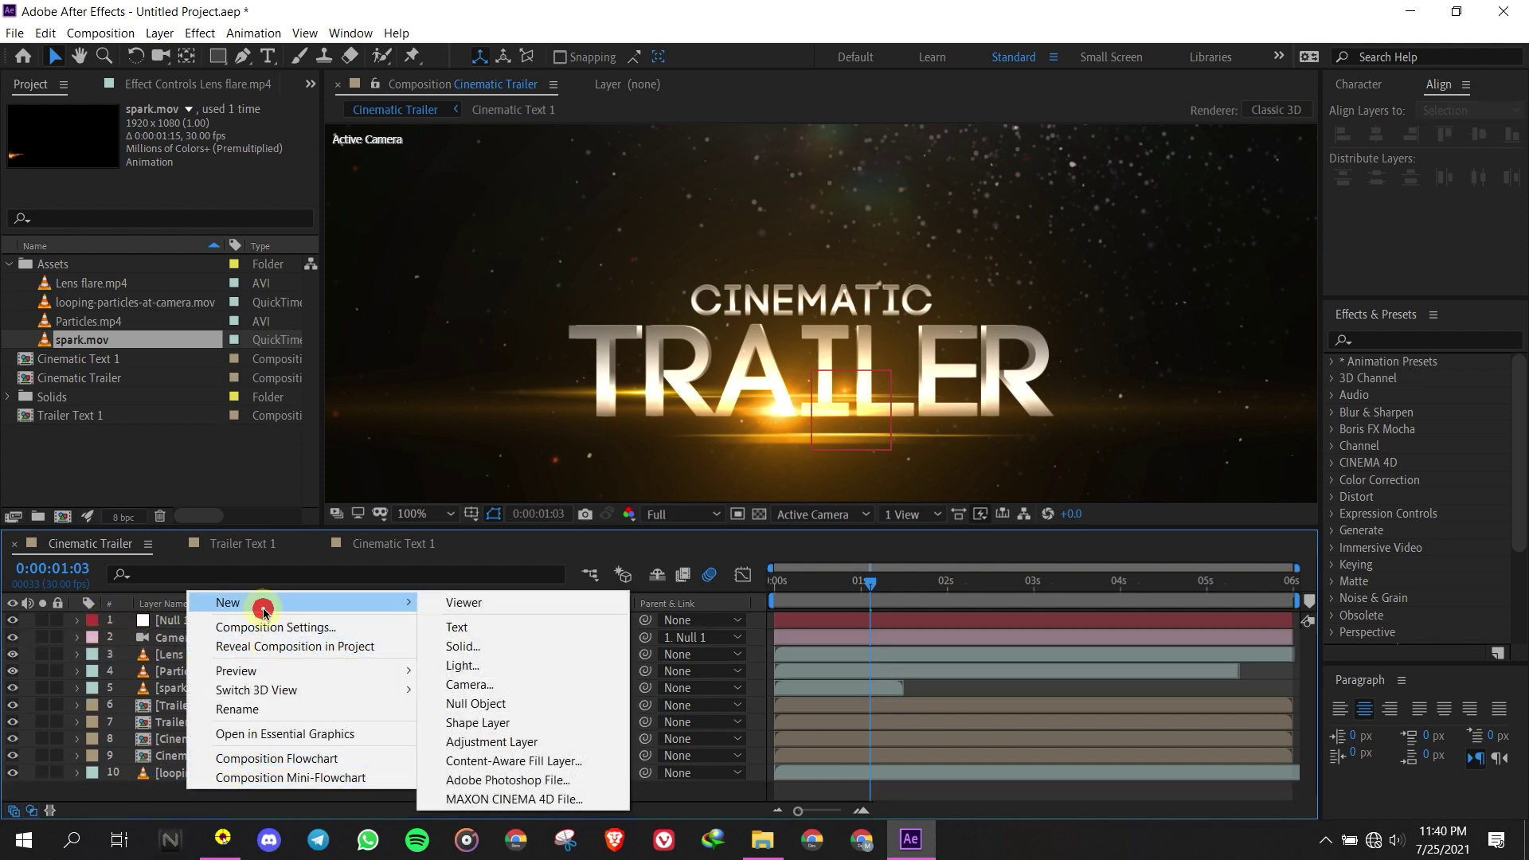
pyautogui.click(482, 645)
pyautogui.hotkey('ctrl', 'a')
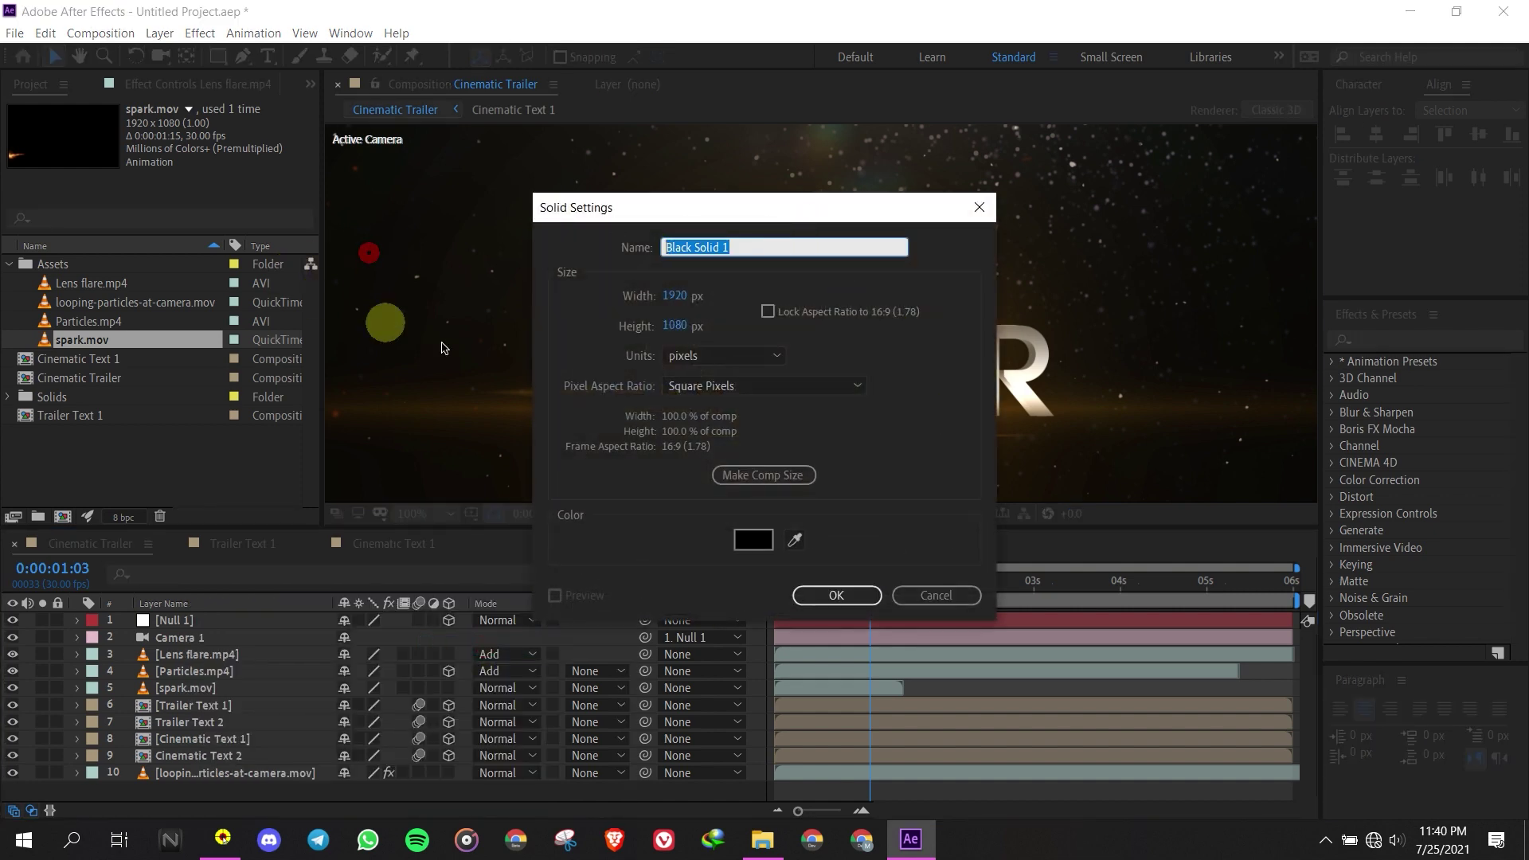
pyautogui.write('Cinema')
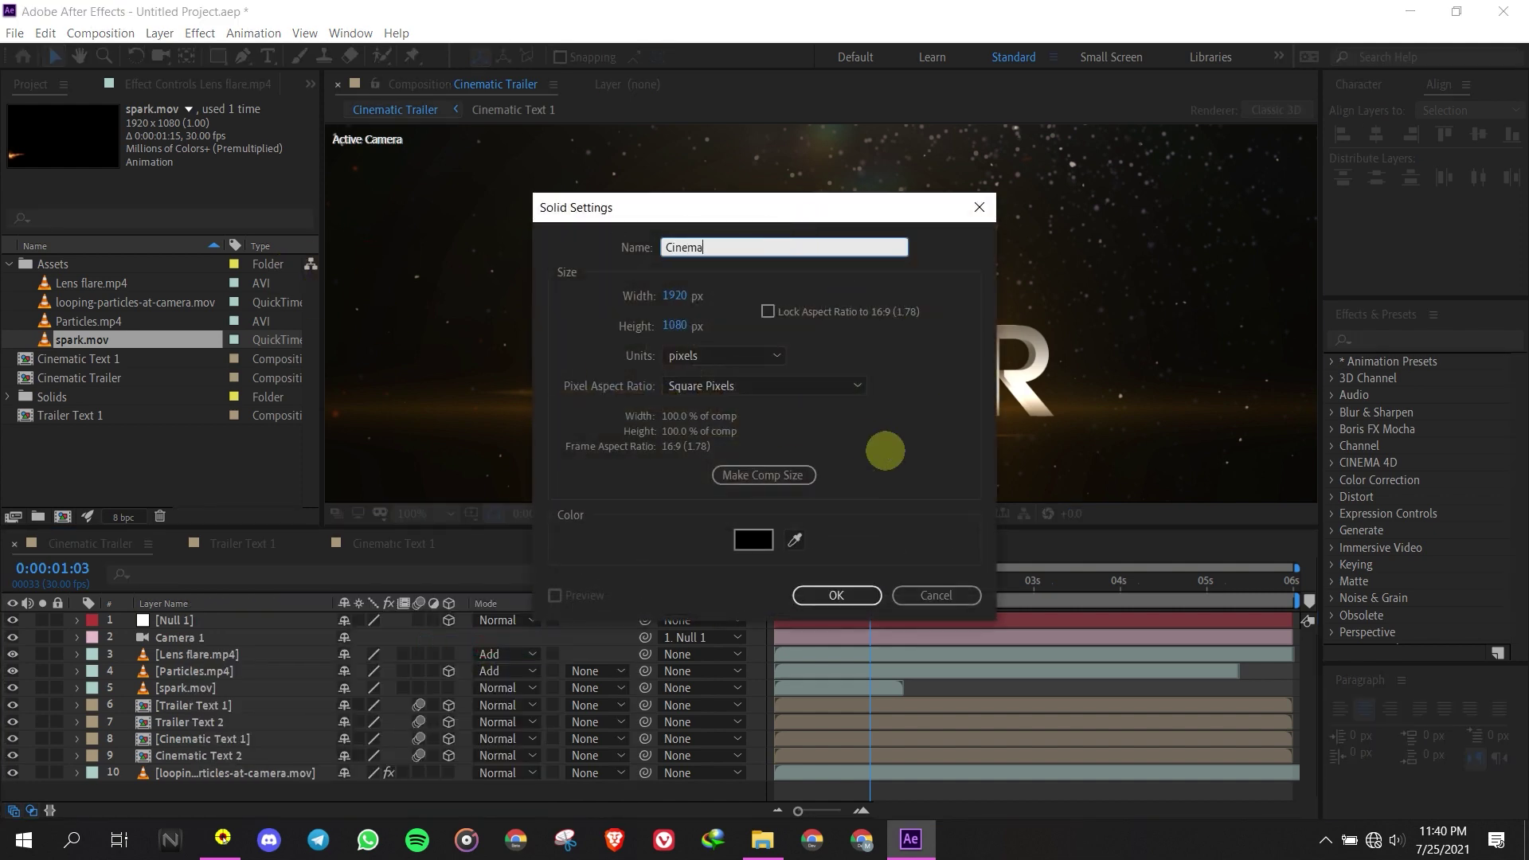
pyautogui.write('tic Bar')
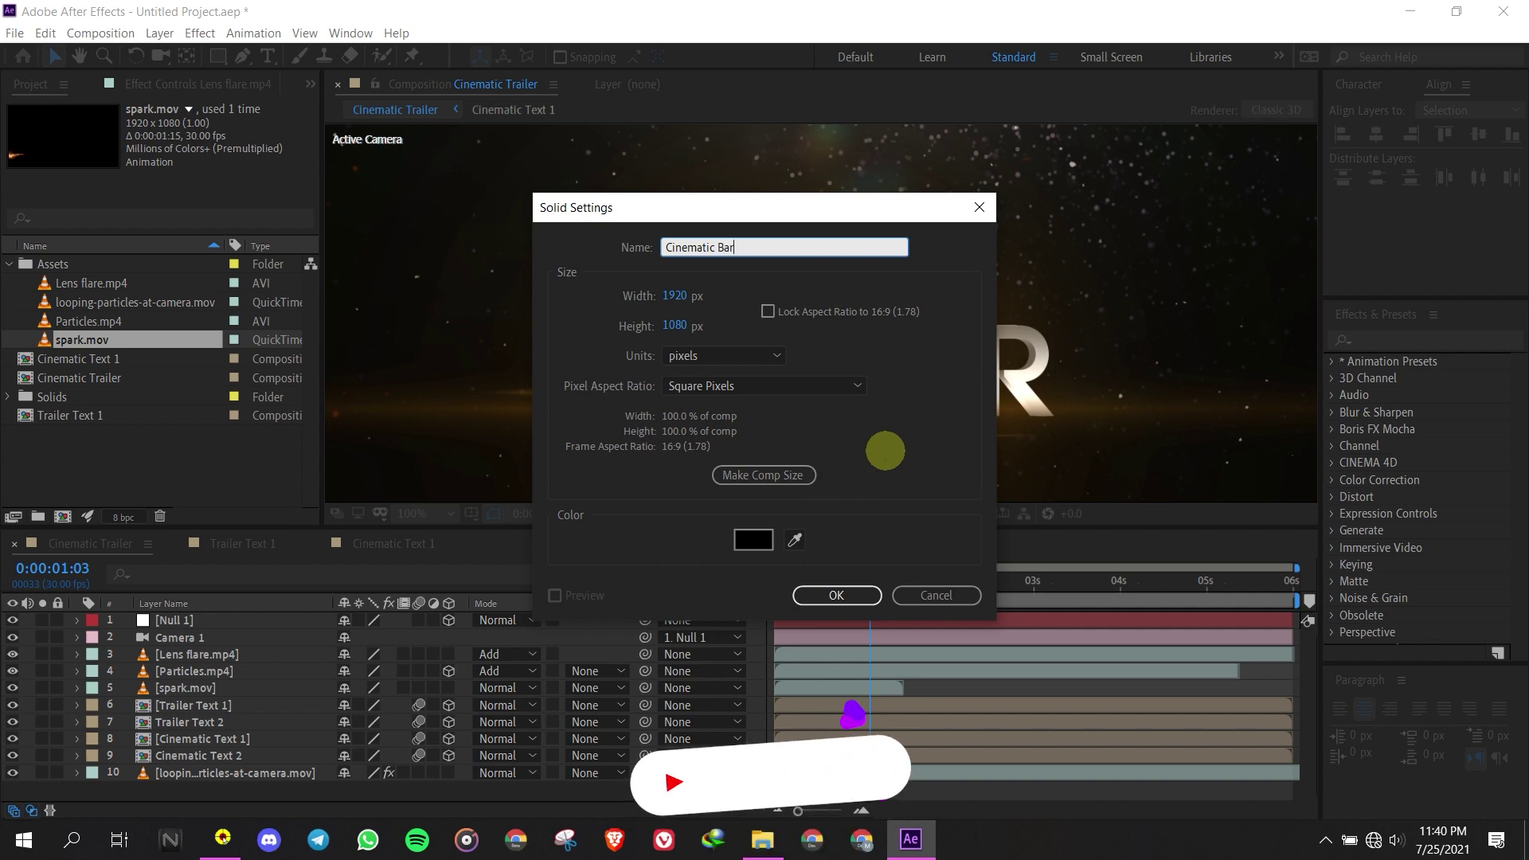
pyautogui.click(812, 594)
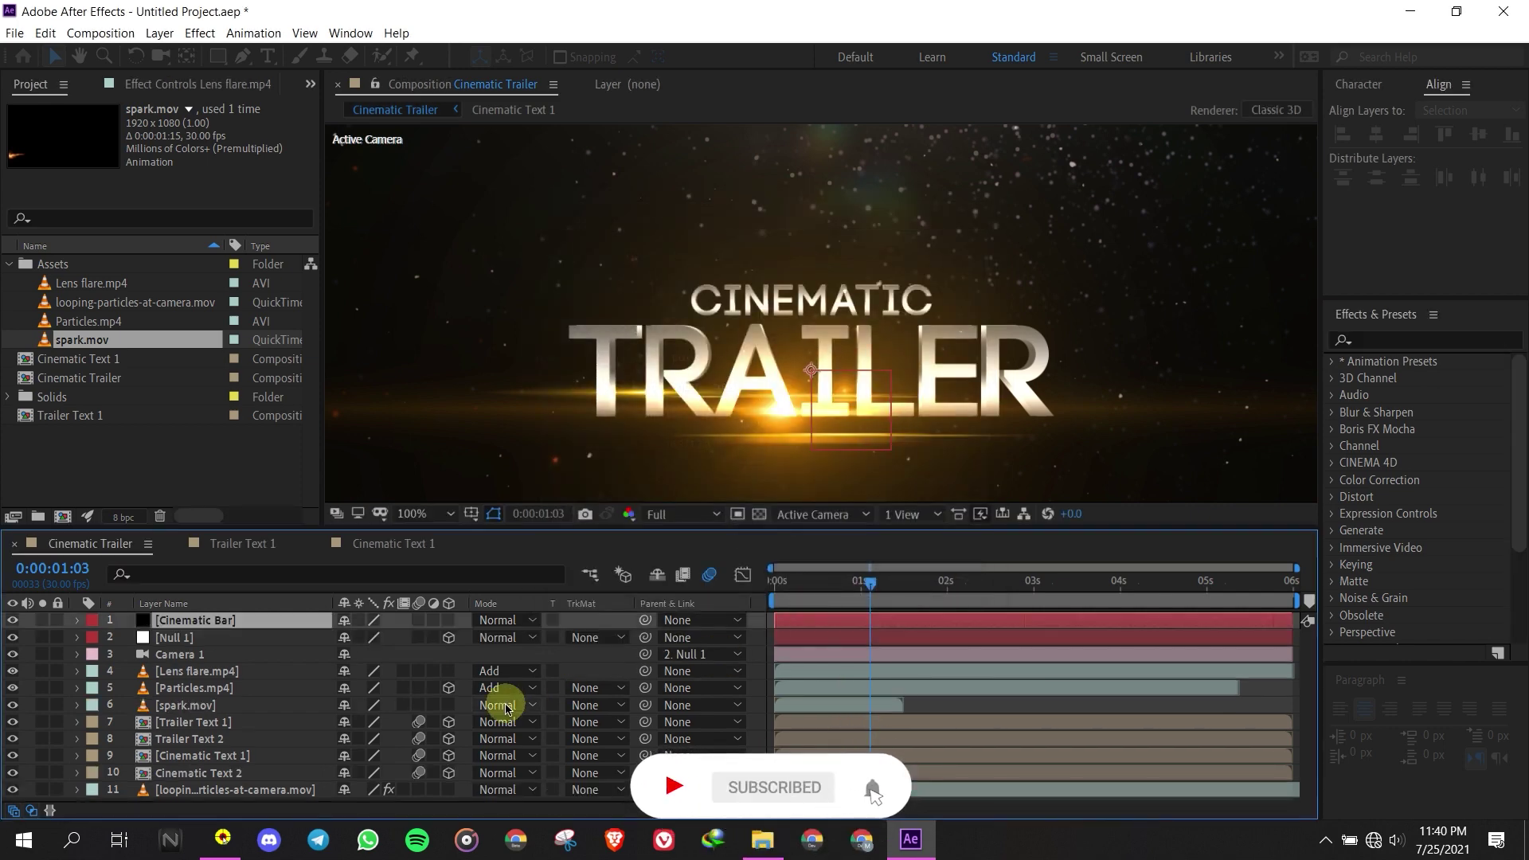
# Pick the Rectangle mask tool and frame the whole Cinematic Bar solid in the enlarged viewer
pyautogui.scroll(-4, 892, 330)
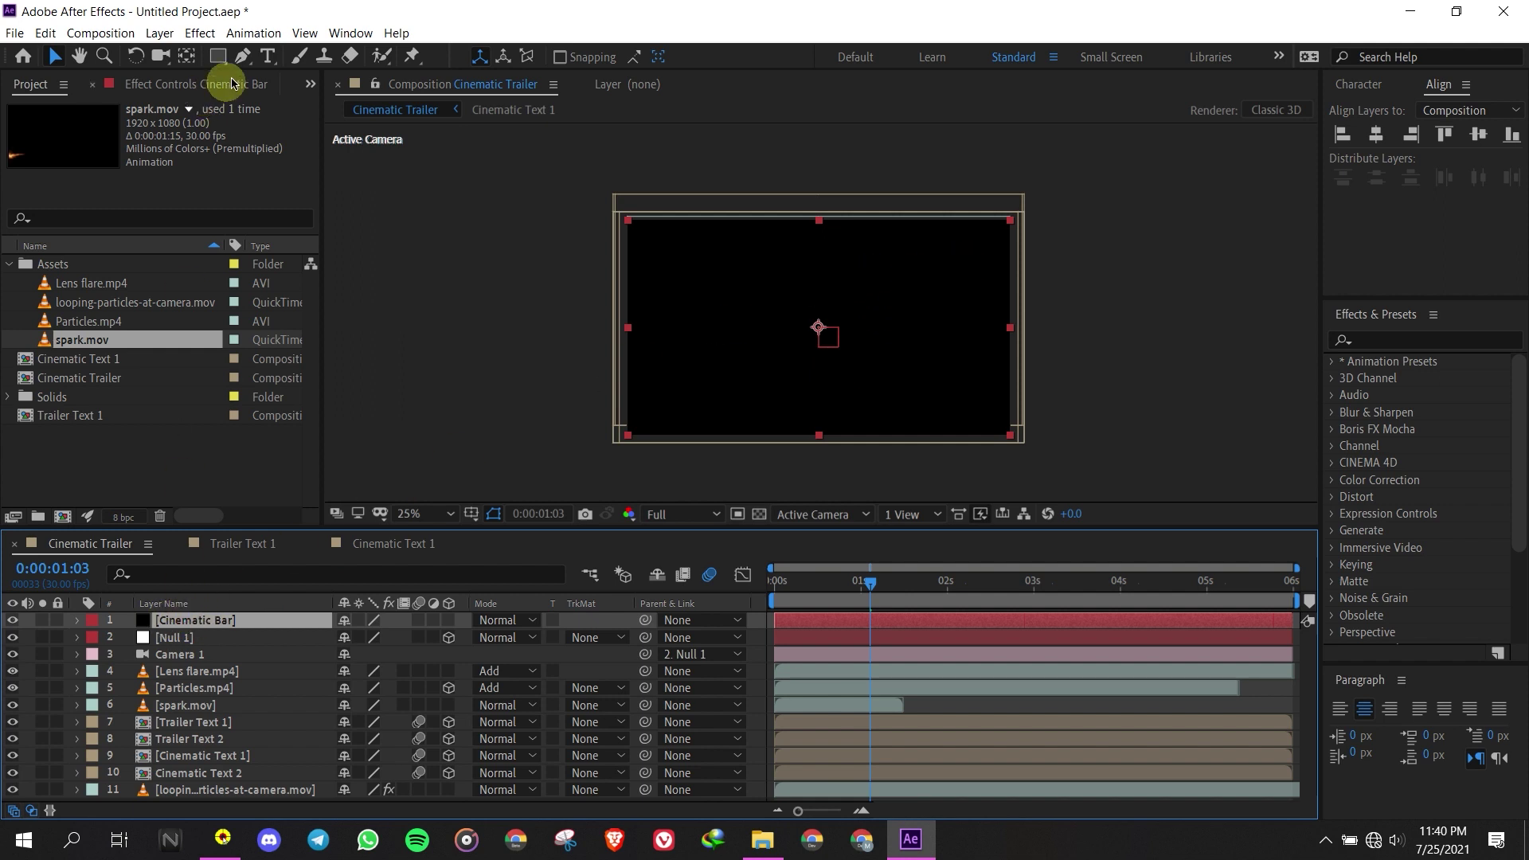
pyautogui.click(217, 57)
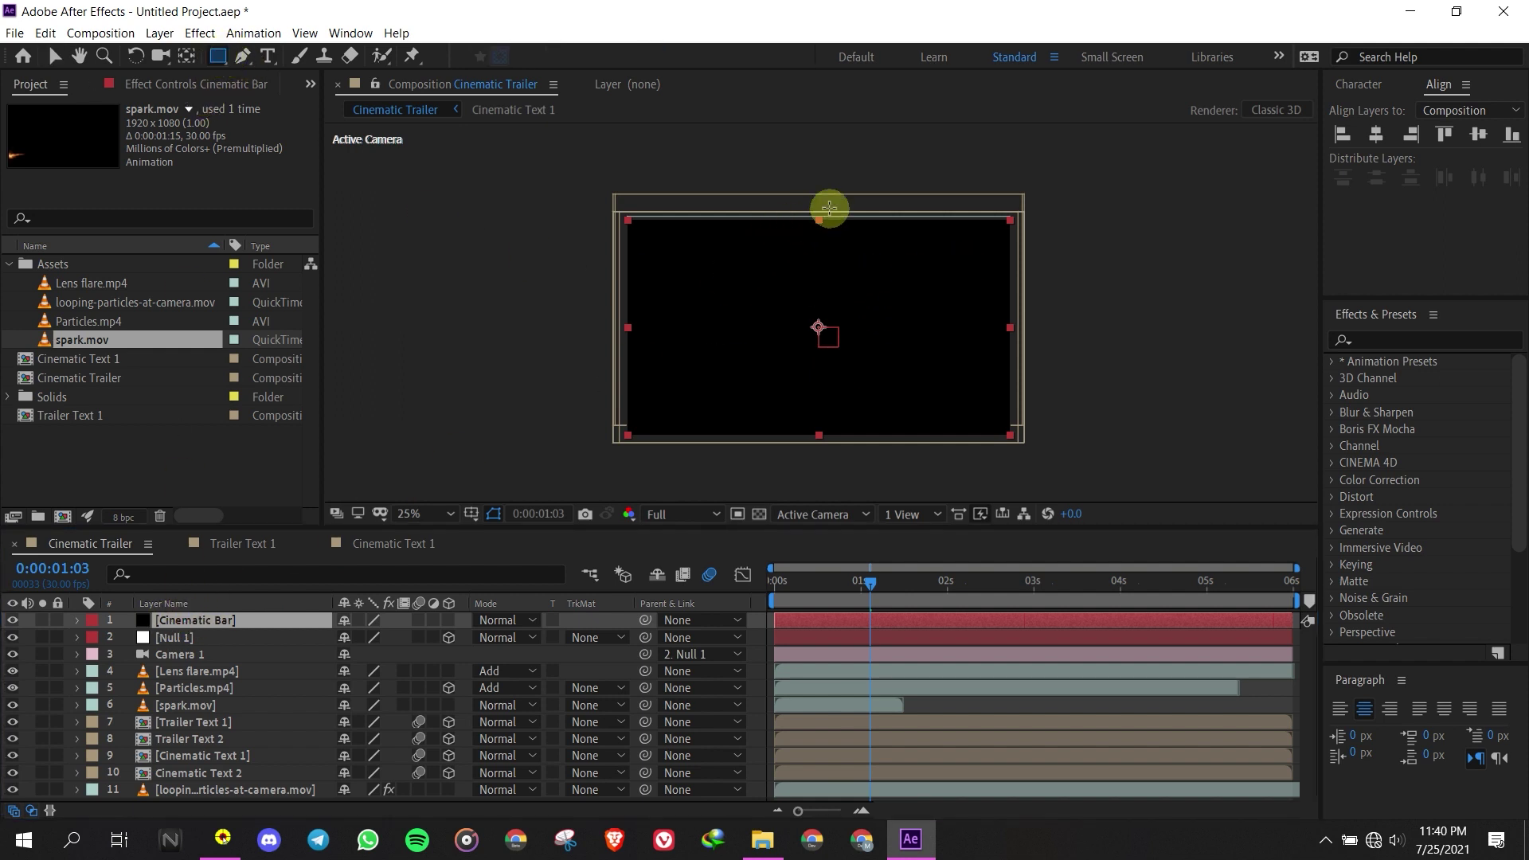
pyautogui.scroll(2, 822, 216)
pyautogui.scroll(-2, 824, 192)
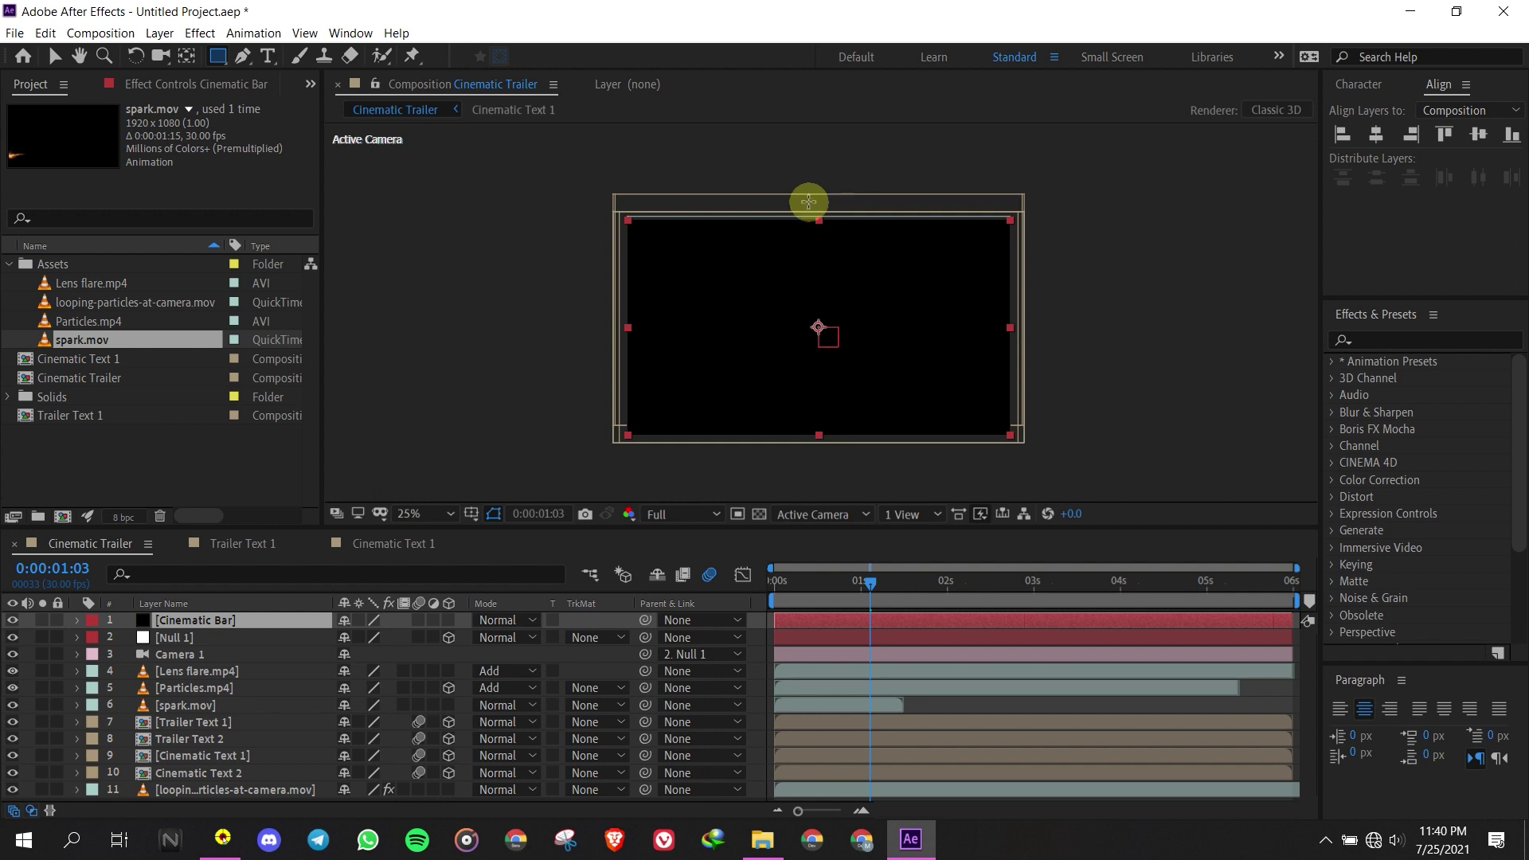
pyautogui.scroll(4, 810, 211)
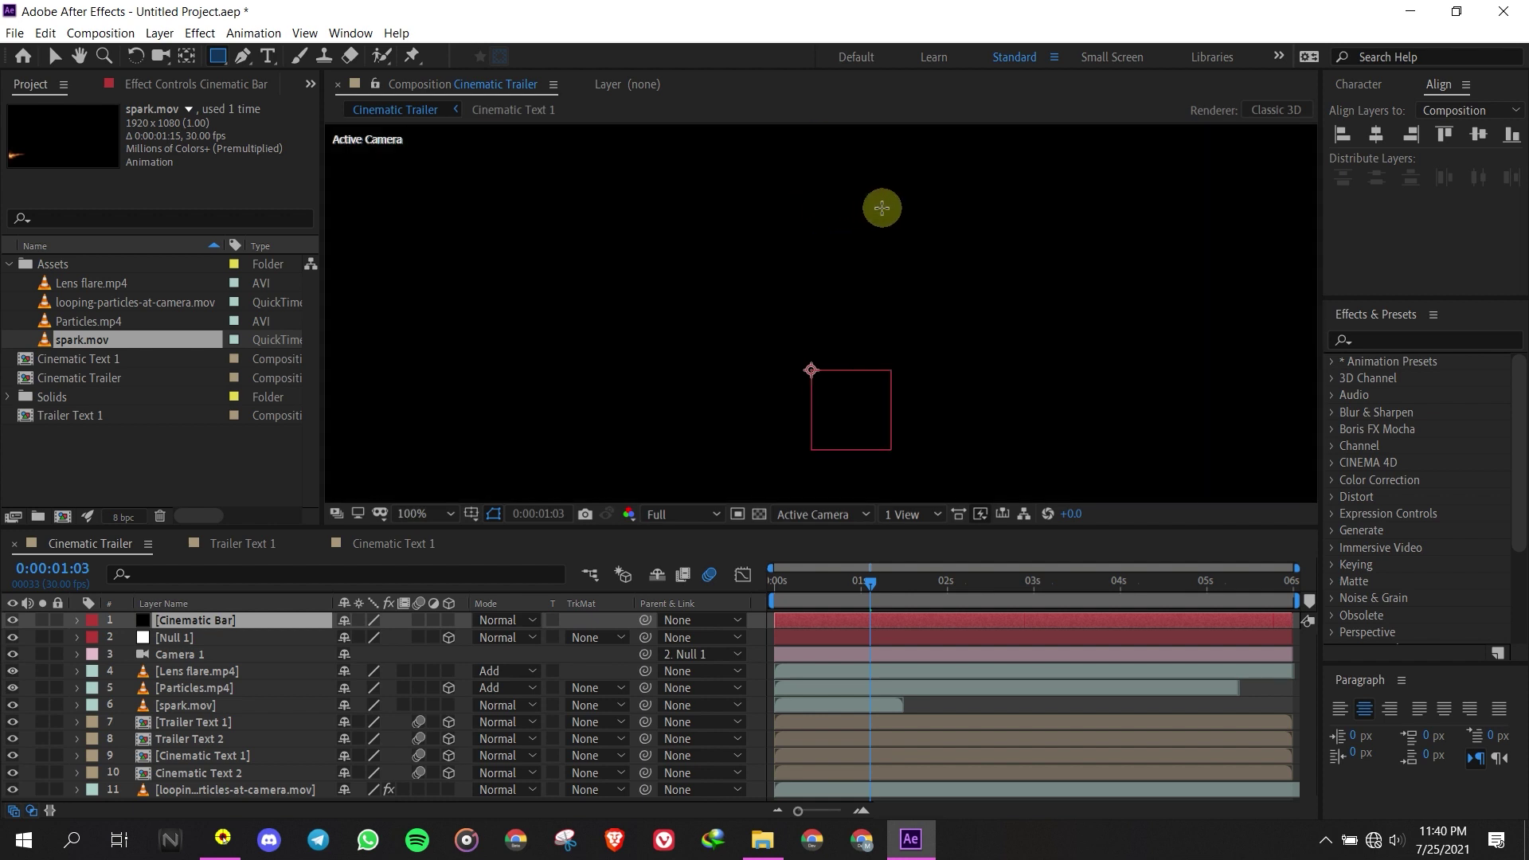
pyautogui.moveTo(880, 205); pyautogui.dragTo(909, 371)
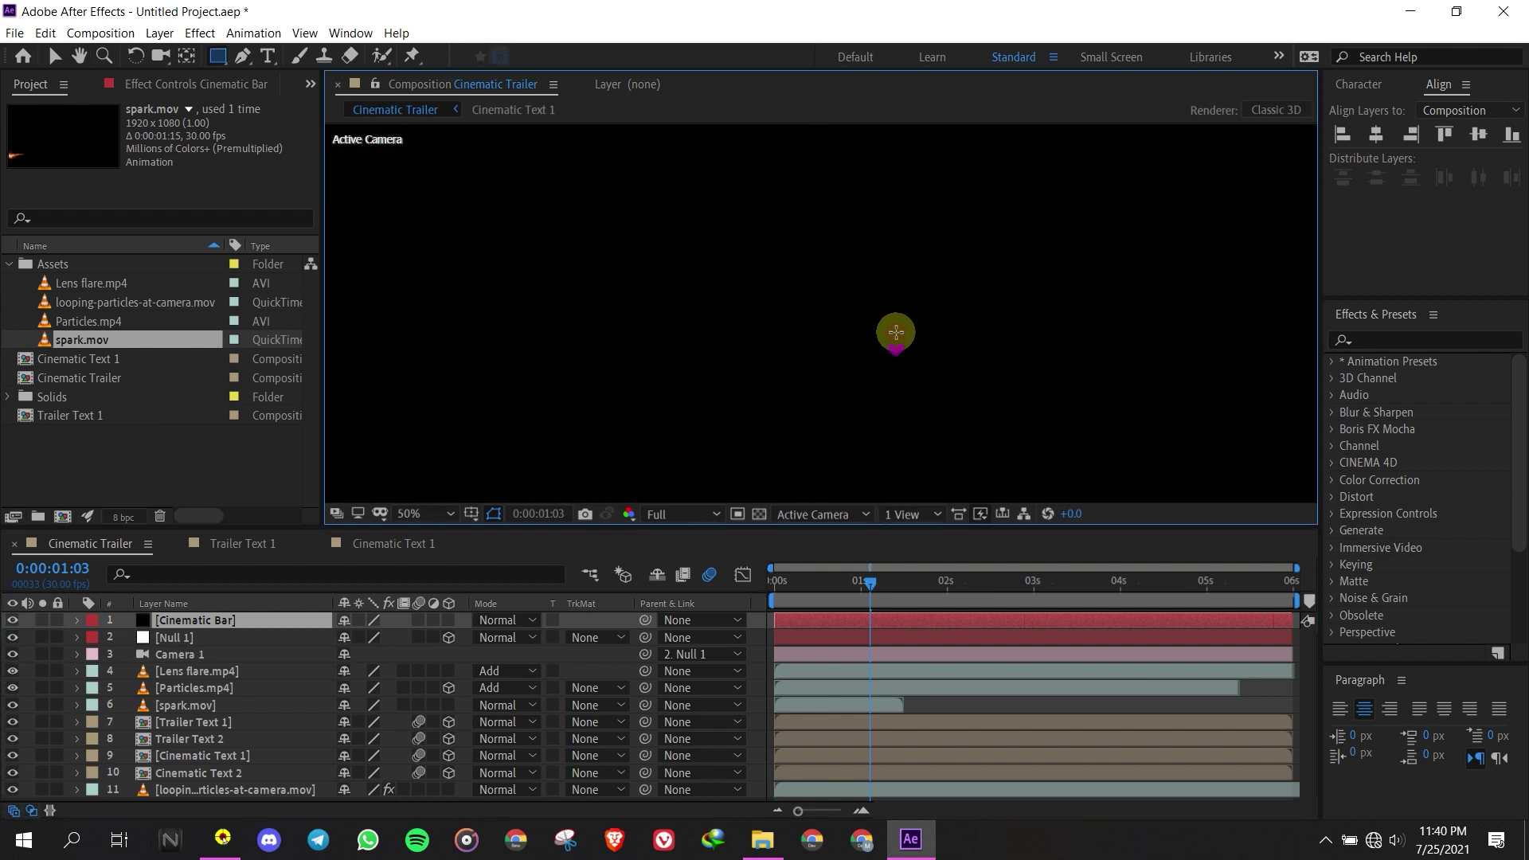
pyautogui.scroll(-4, 896, 331)
pyautogui.moveTo(495, 530); pyautogui.dragTo(485, 635)
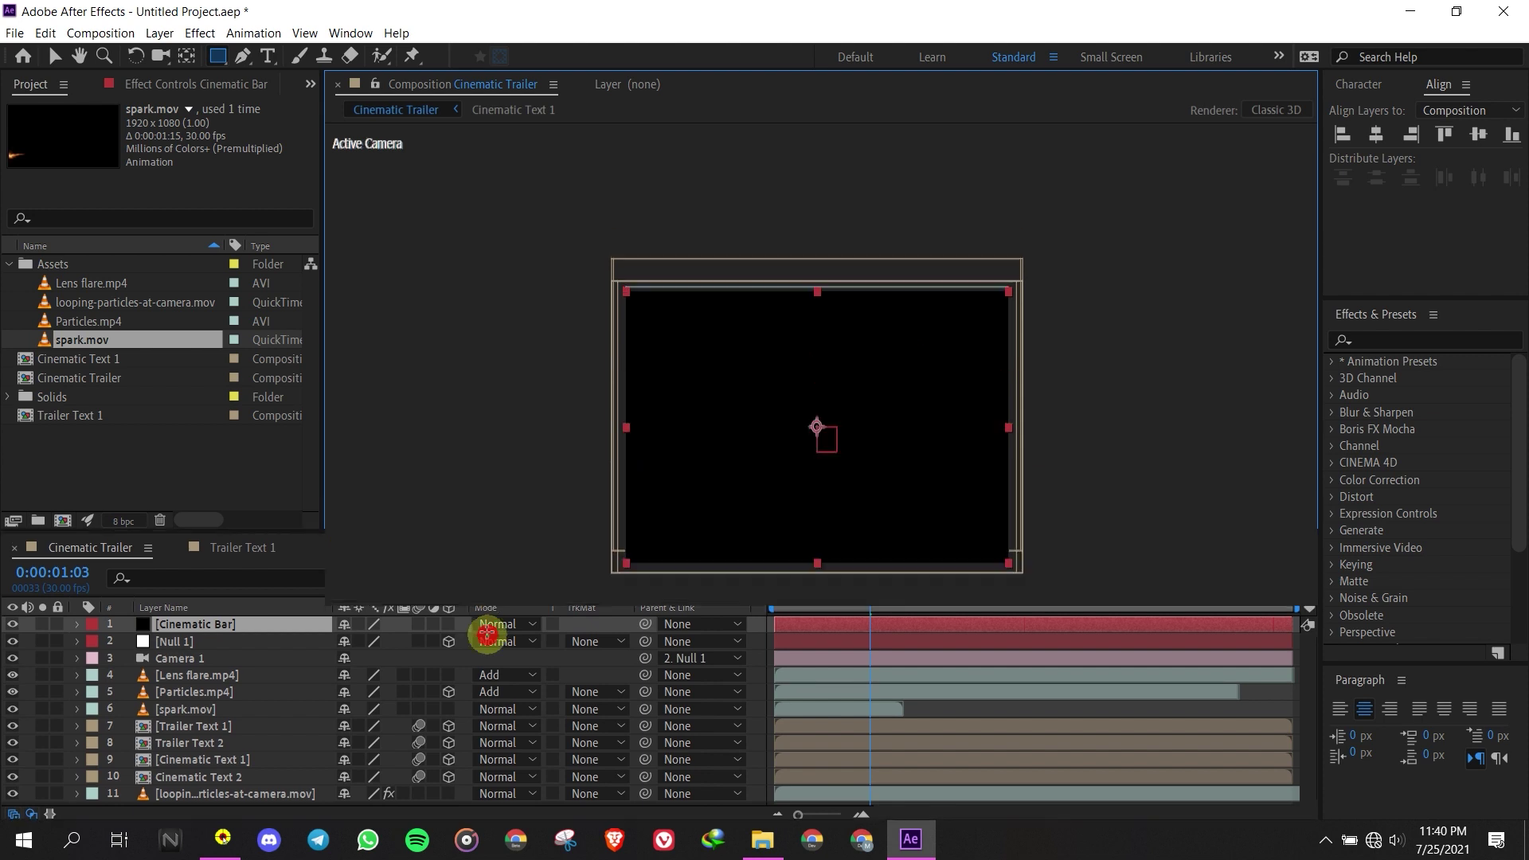
pyautogui.scroll(2, 692, 471)
pyautogui.press('h')
pyautogui.moveTo(740, 448); pyautogui.dragTo(747, 343)
pyautogui.press('q')
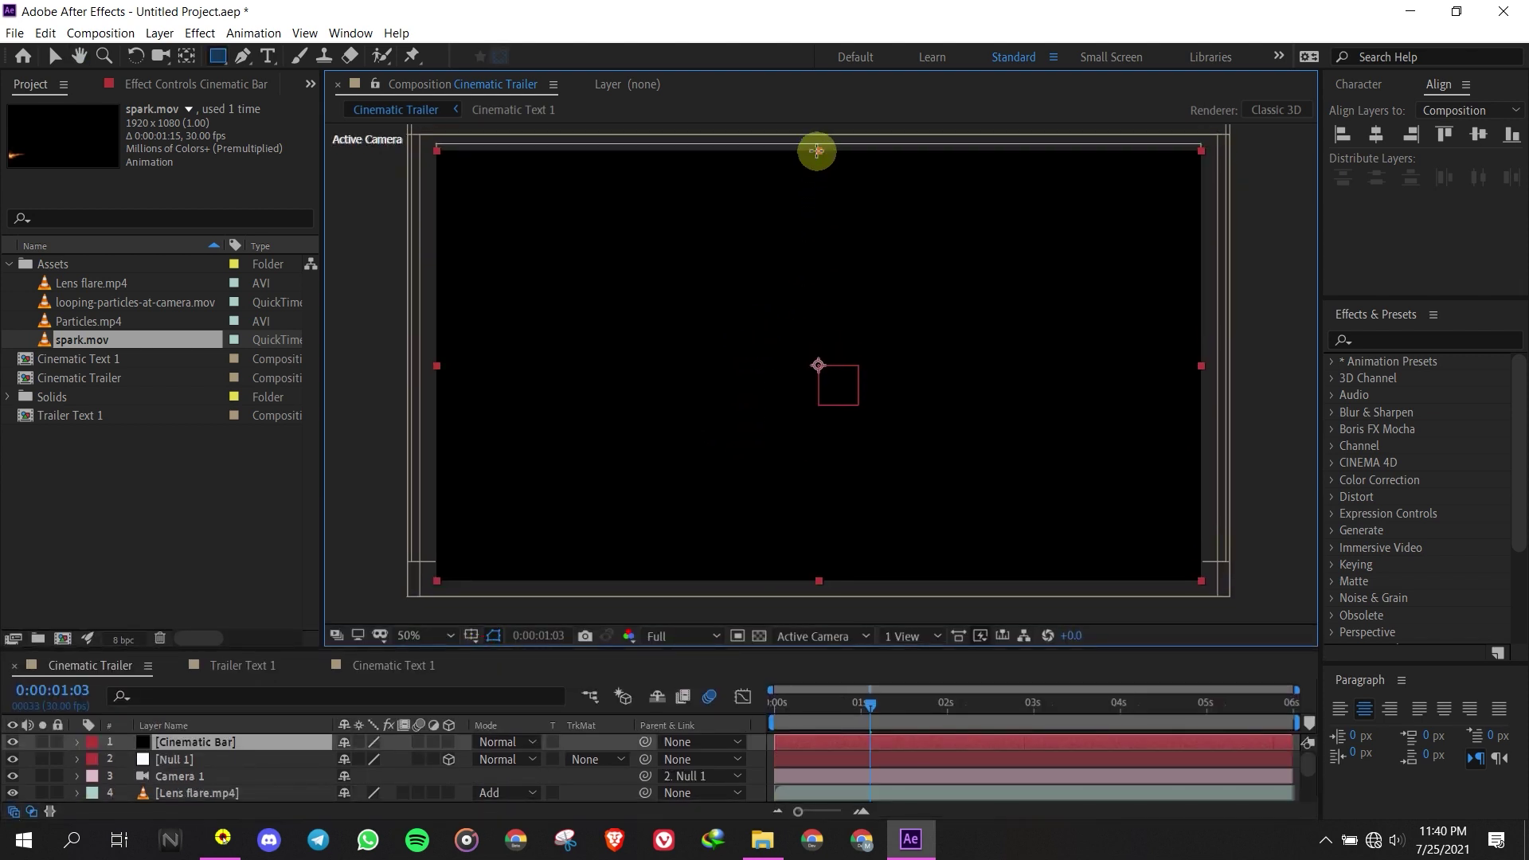
pyautogui.click(817, 151)
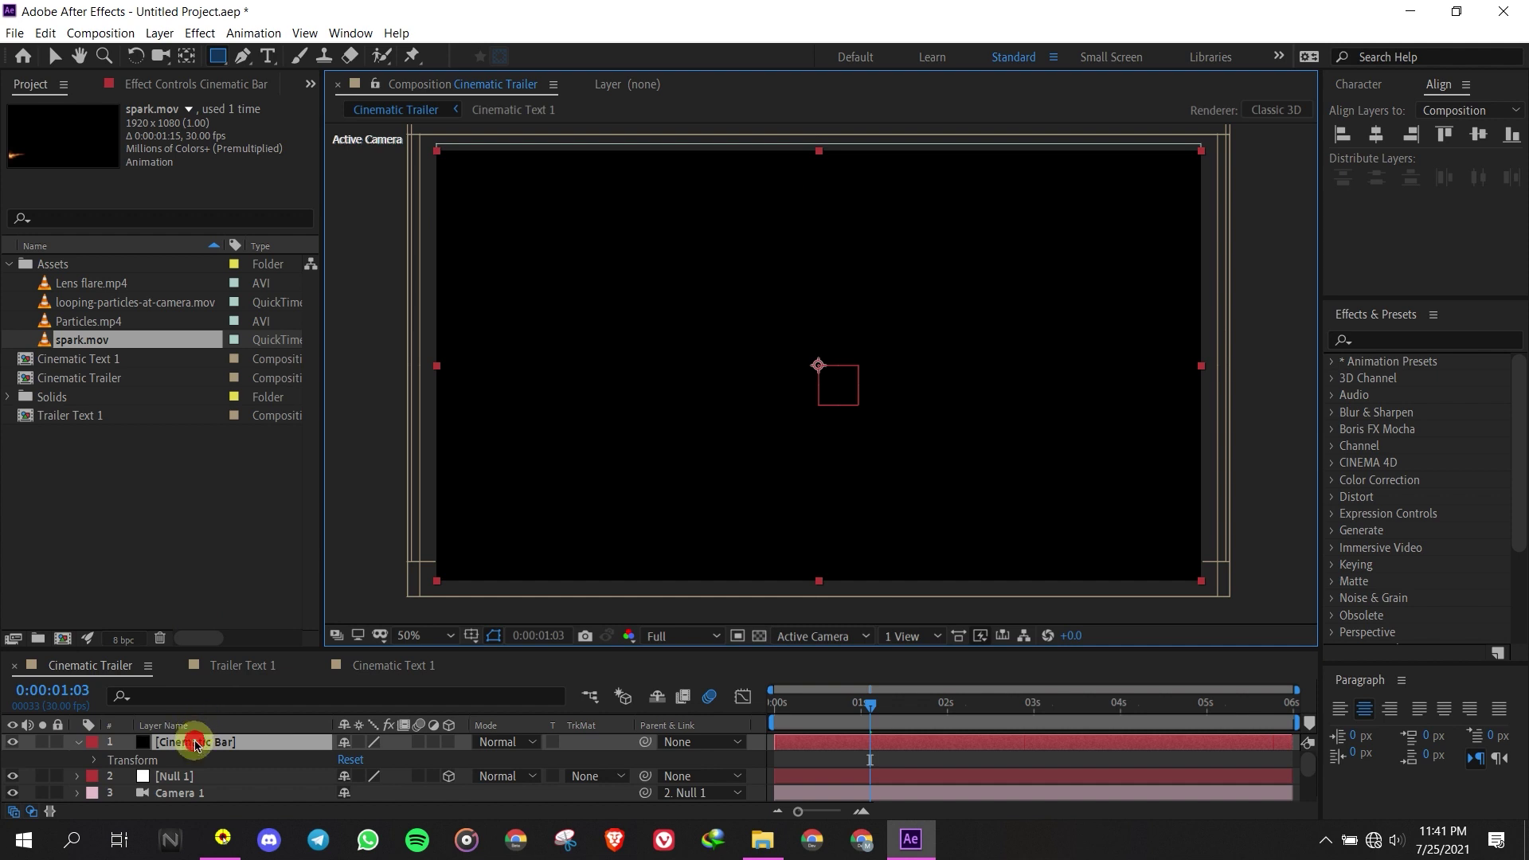
# Add a full-frame rectangle mask and pull its top and bottom edges evenly inward
pyautogui.doubleClick(218, 55)
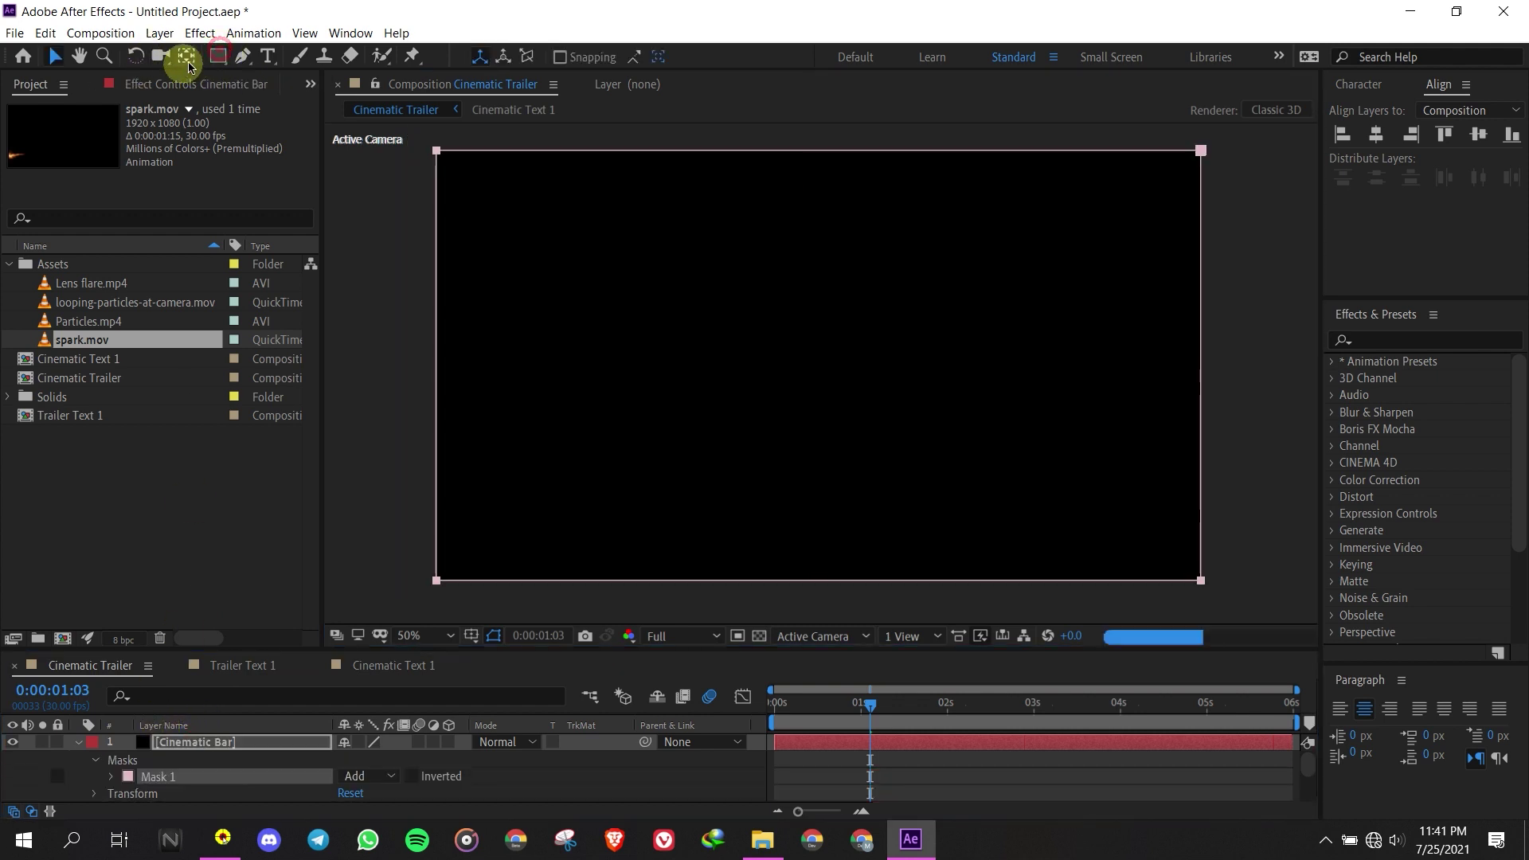
pyautogui.click(844, 151)
pyautogui.hotkey('shift', 'alt')
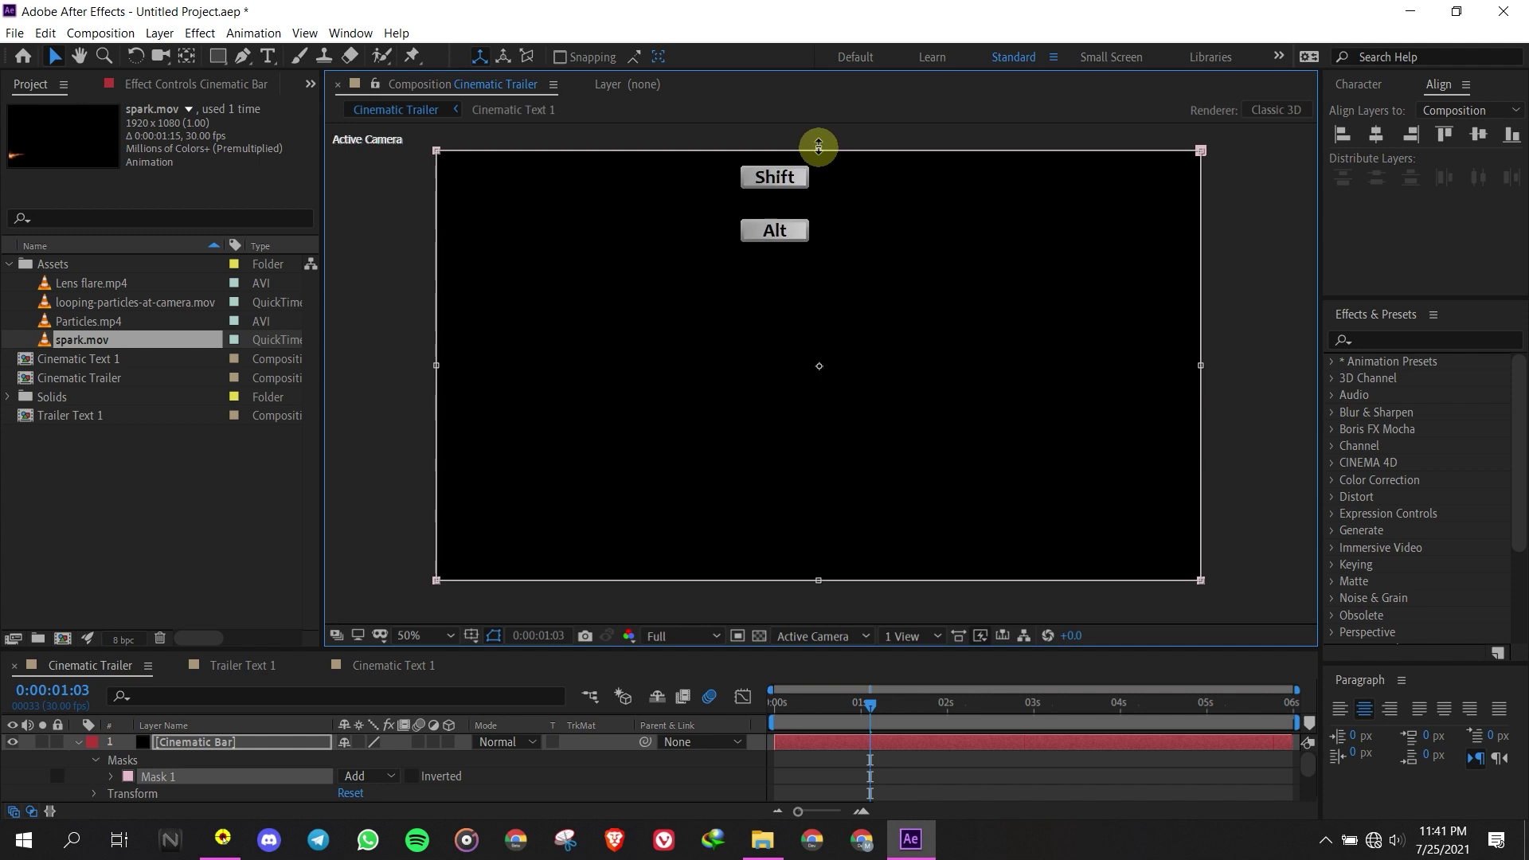
pyautogui.hotkey('ctrl', 'alt')
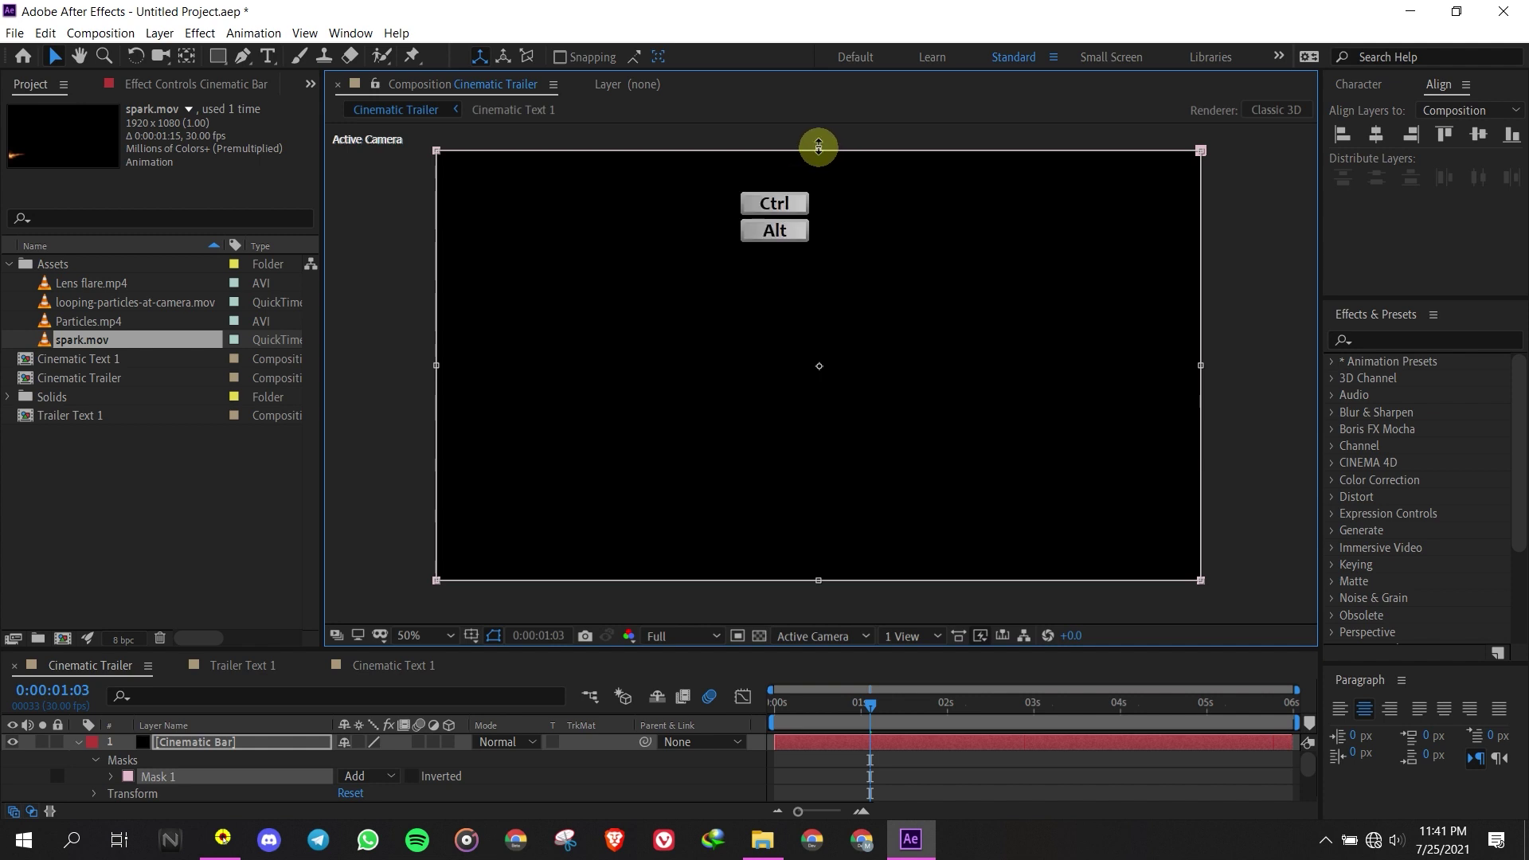
pyautogui.moveTo(818, 147); pyautogui.dragTo(824, 185)
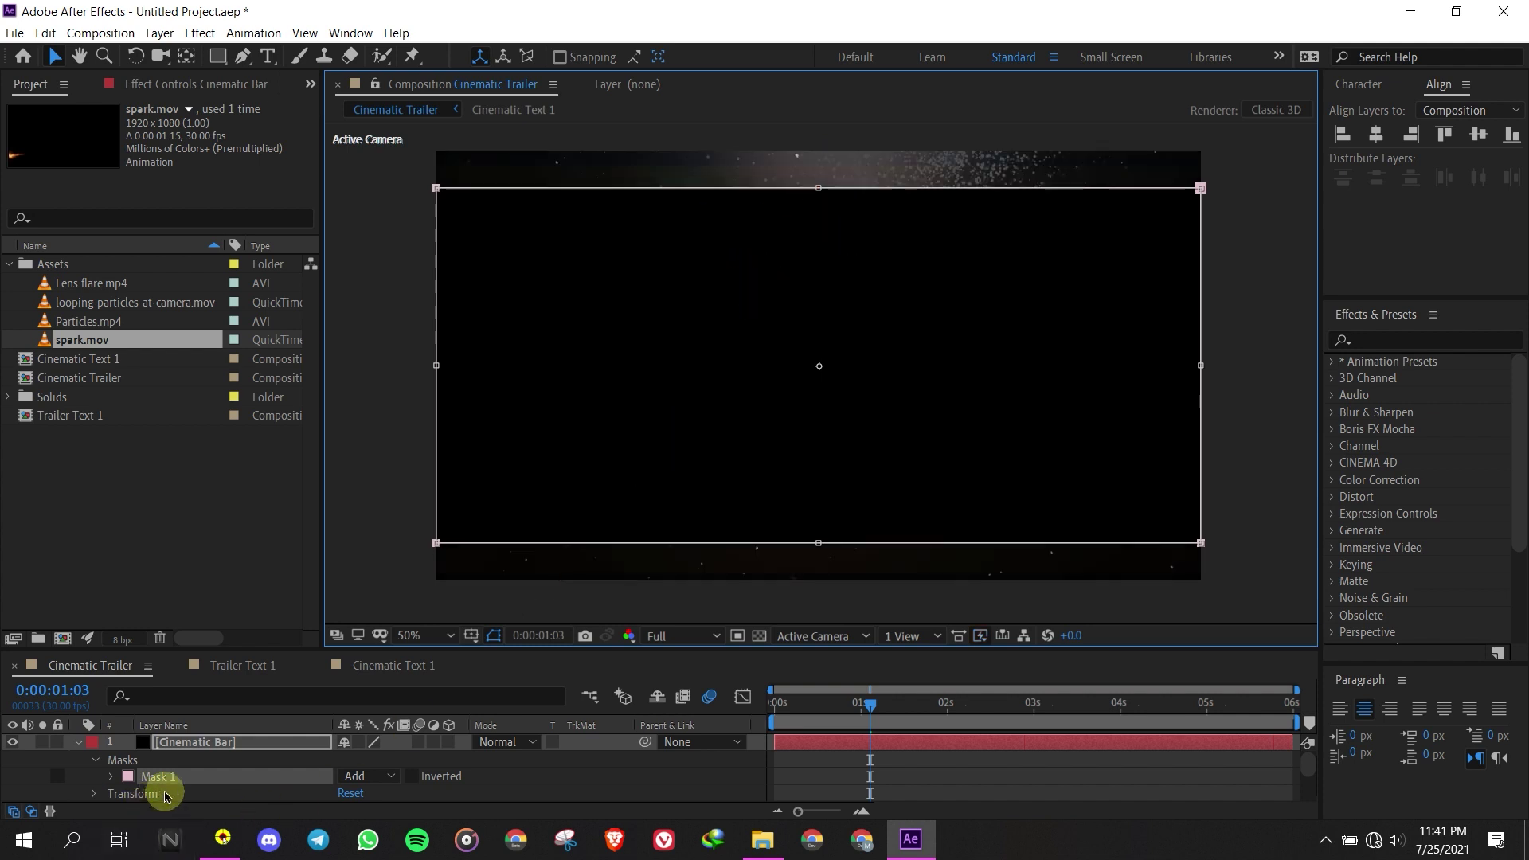
# Set Mask 1 to Subtract, leaving letterbox bars above and below
pyautogui.click(390, 780)
pyautogui.click(402, 679)
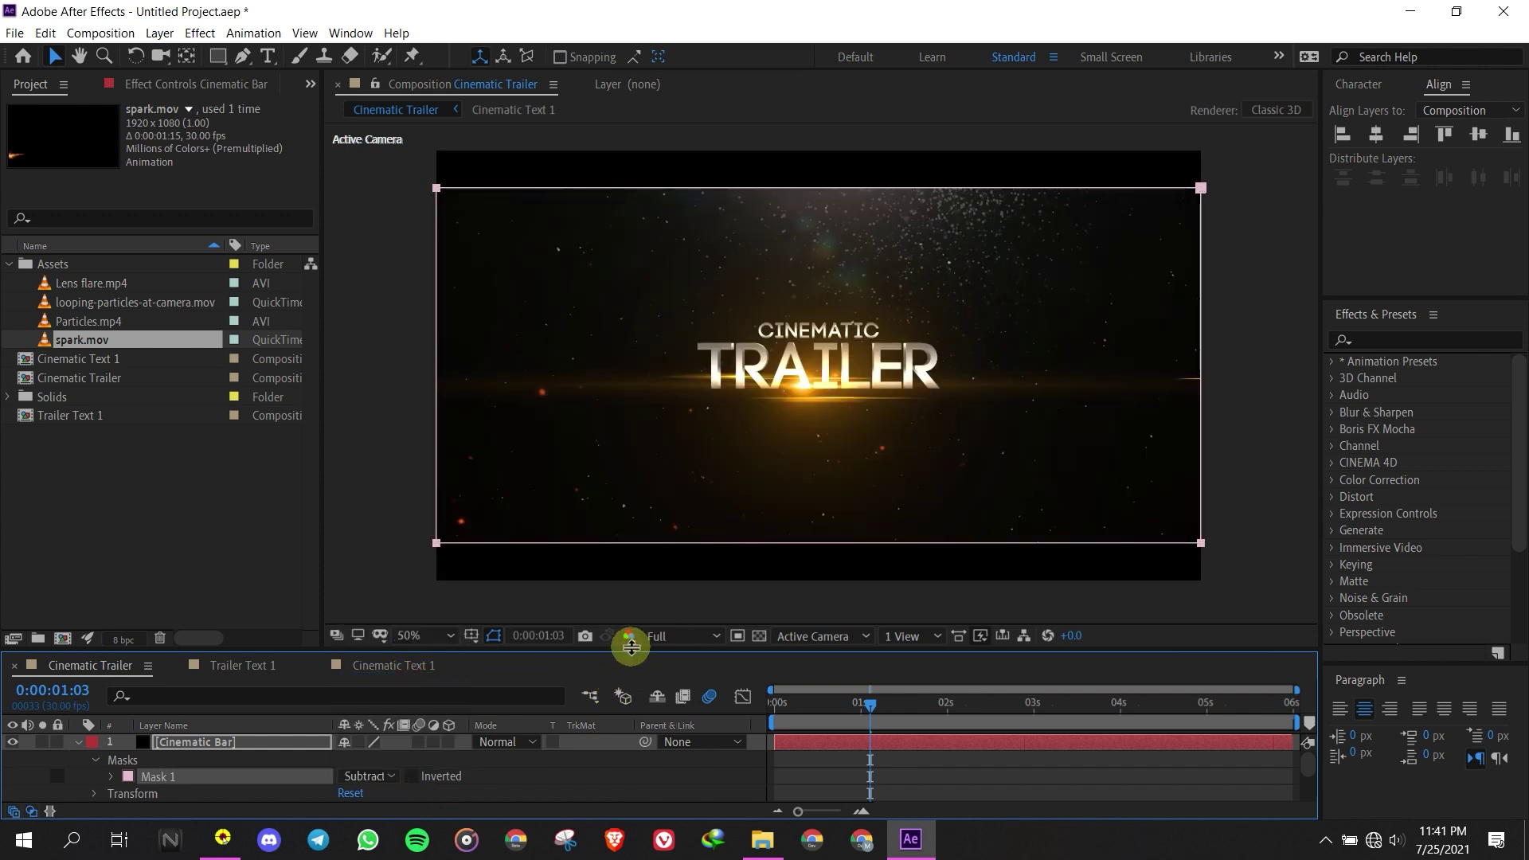
pyautogui.moveTo(631, 647); pyautogui.dragTo(637, 500)
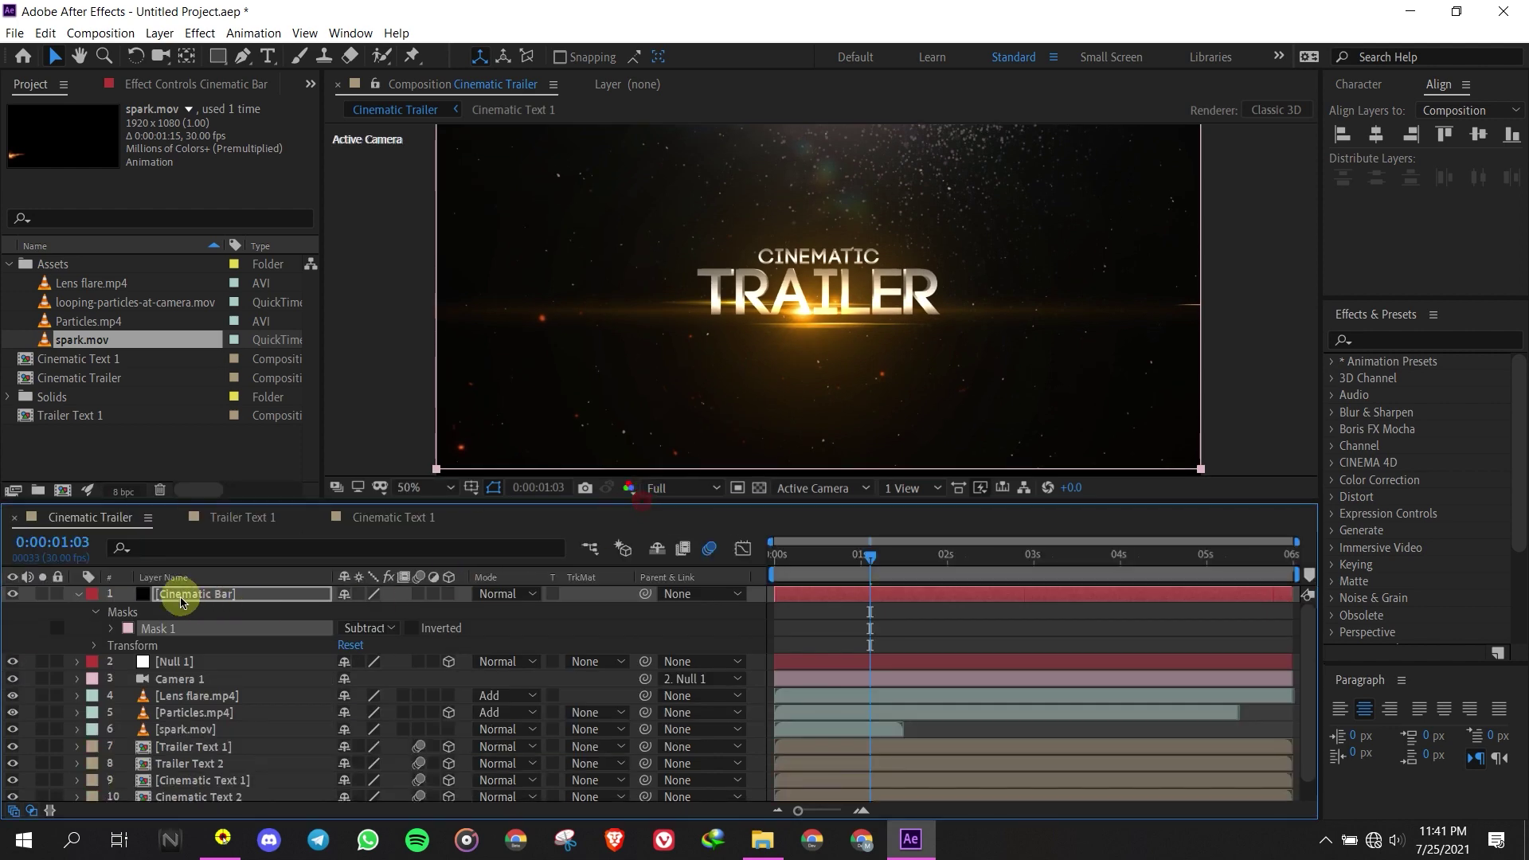
# Add Adjustment Layer 1 beneath Cinematic Bar, then preview at 100% at frame 18
pyautogui.click(81, 595)
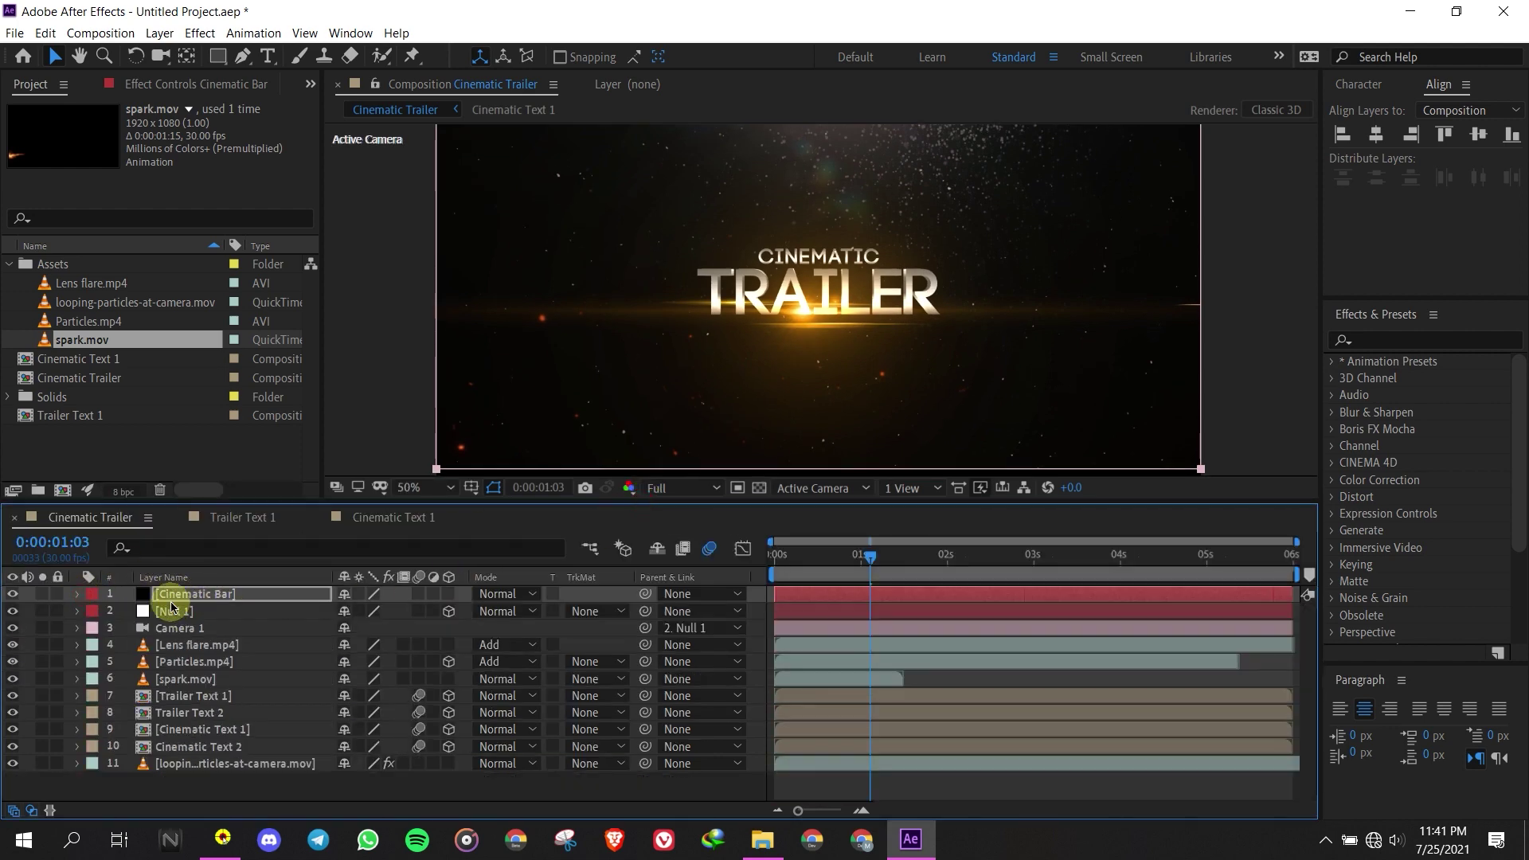
pyautogui.rightClick(201, 782)
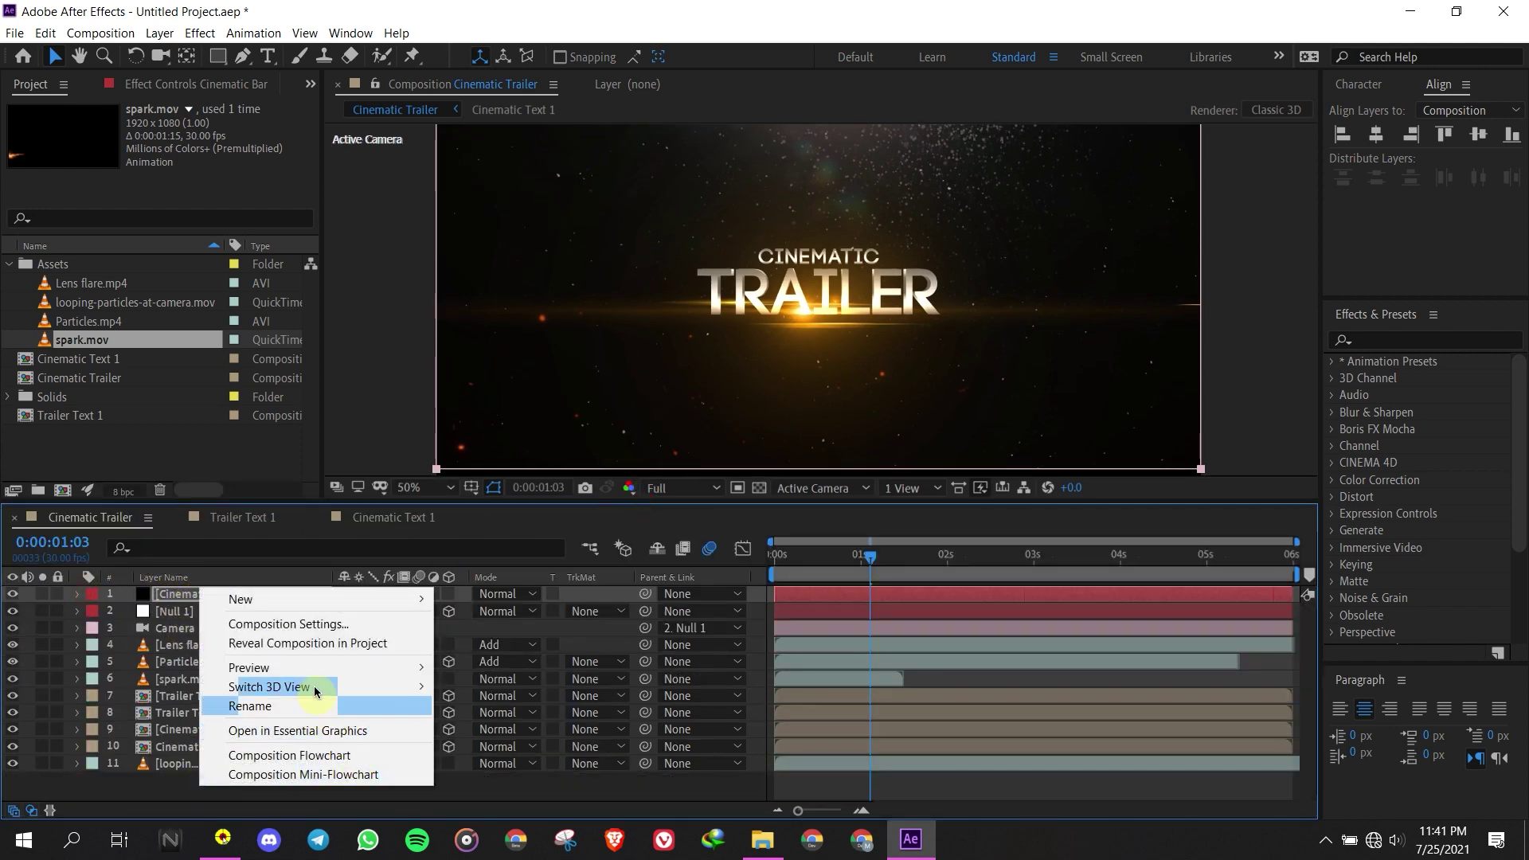
pyautogui.moveTo(342, 599)
pyautogui.click(535, 734)
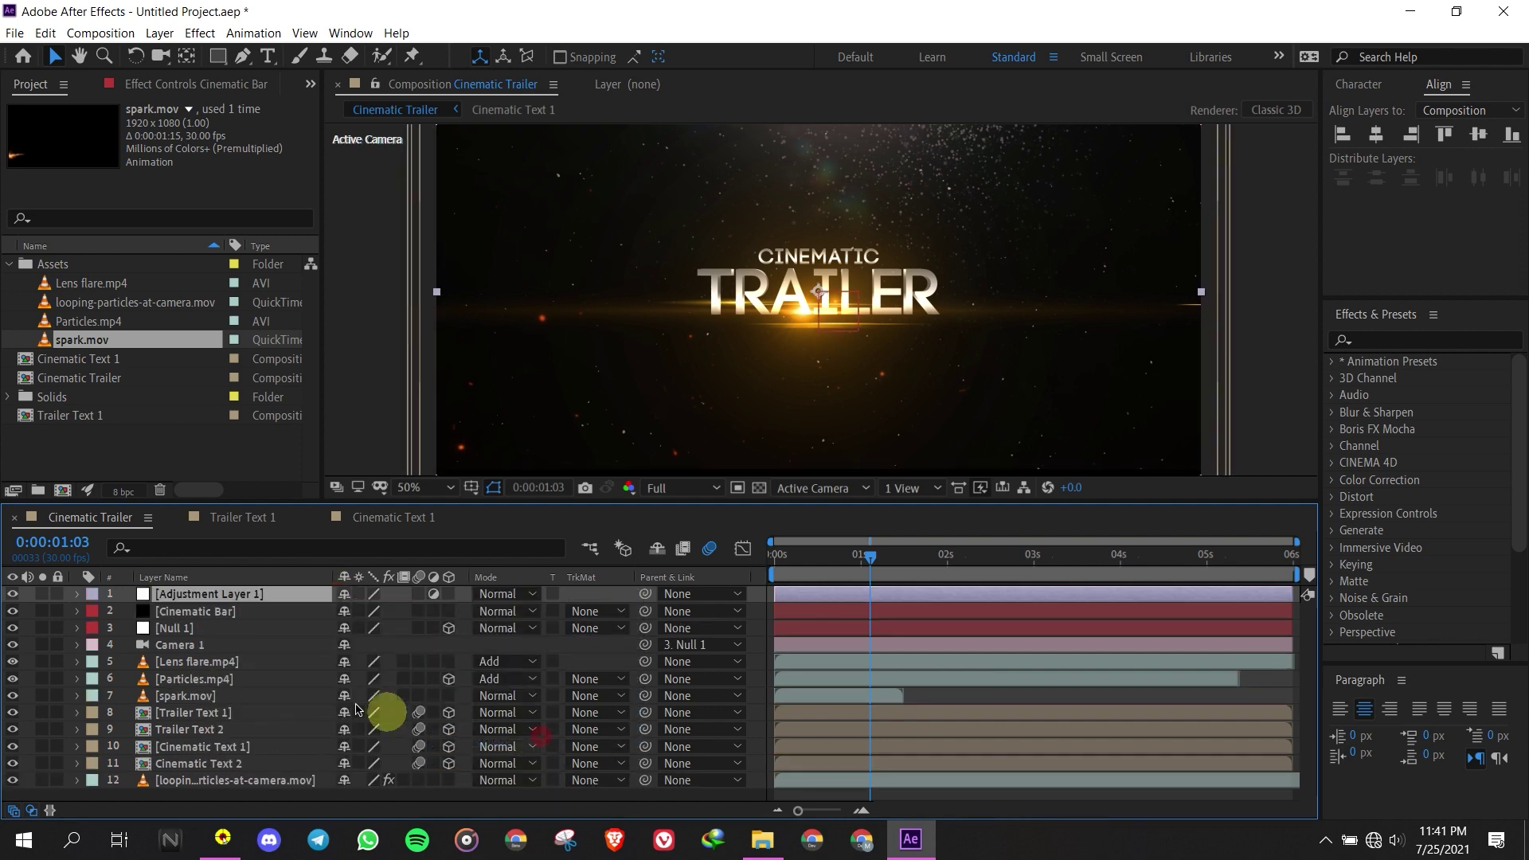
pyautogui.moveTo(246, 590); pyautogui.dragTo(199, 622)
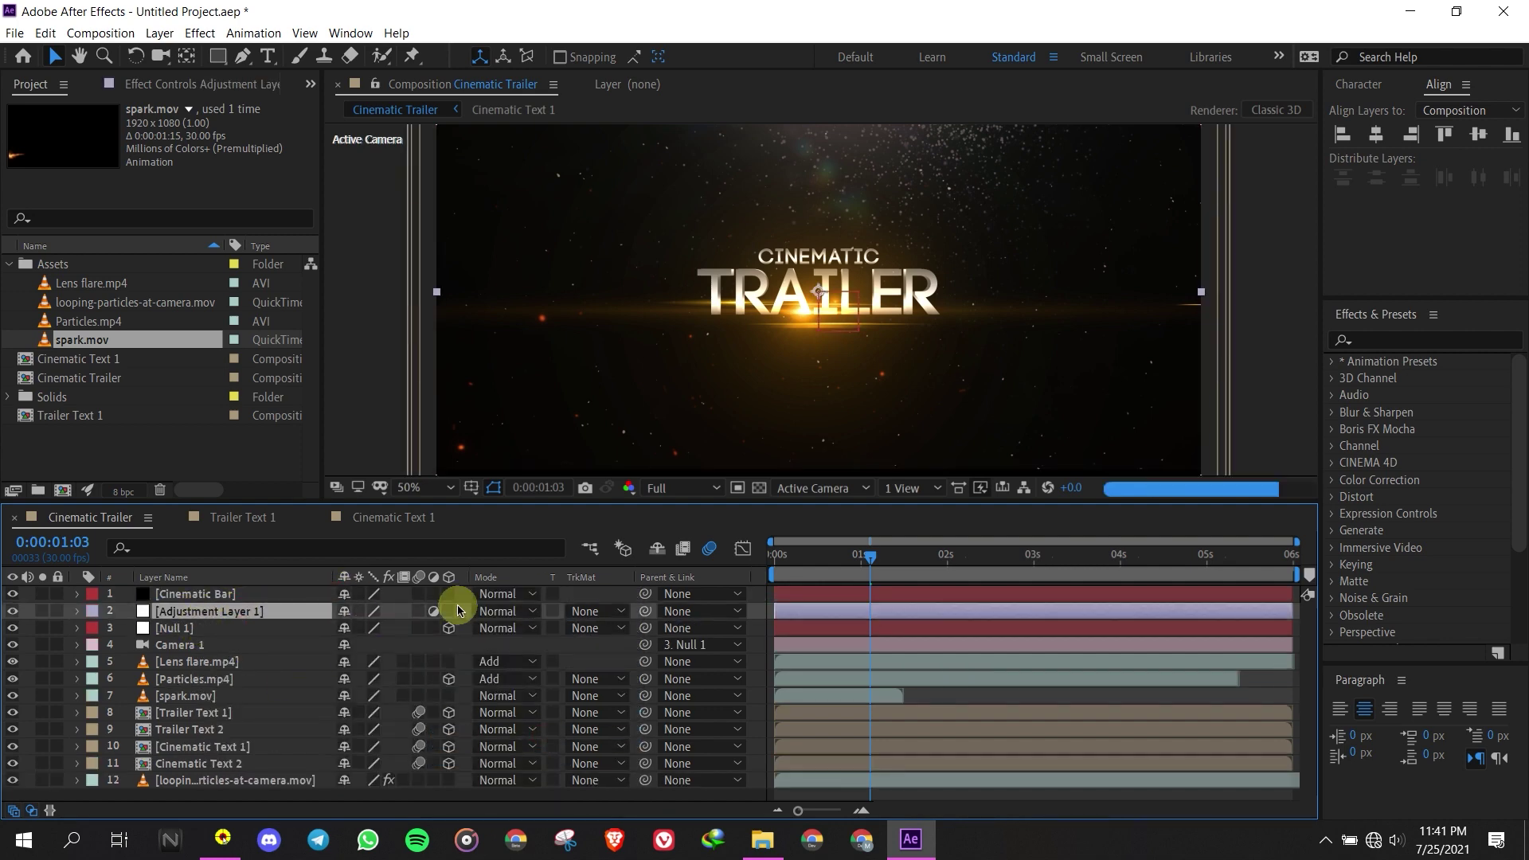
pyautogui.press('.')
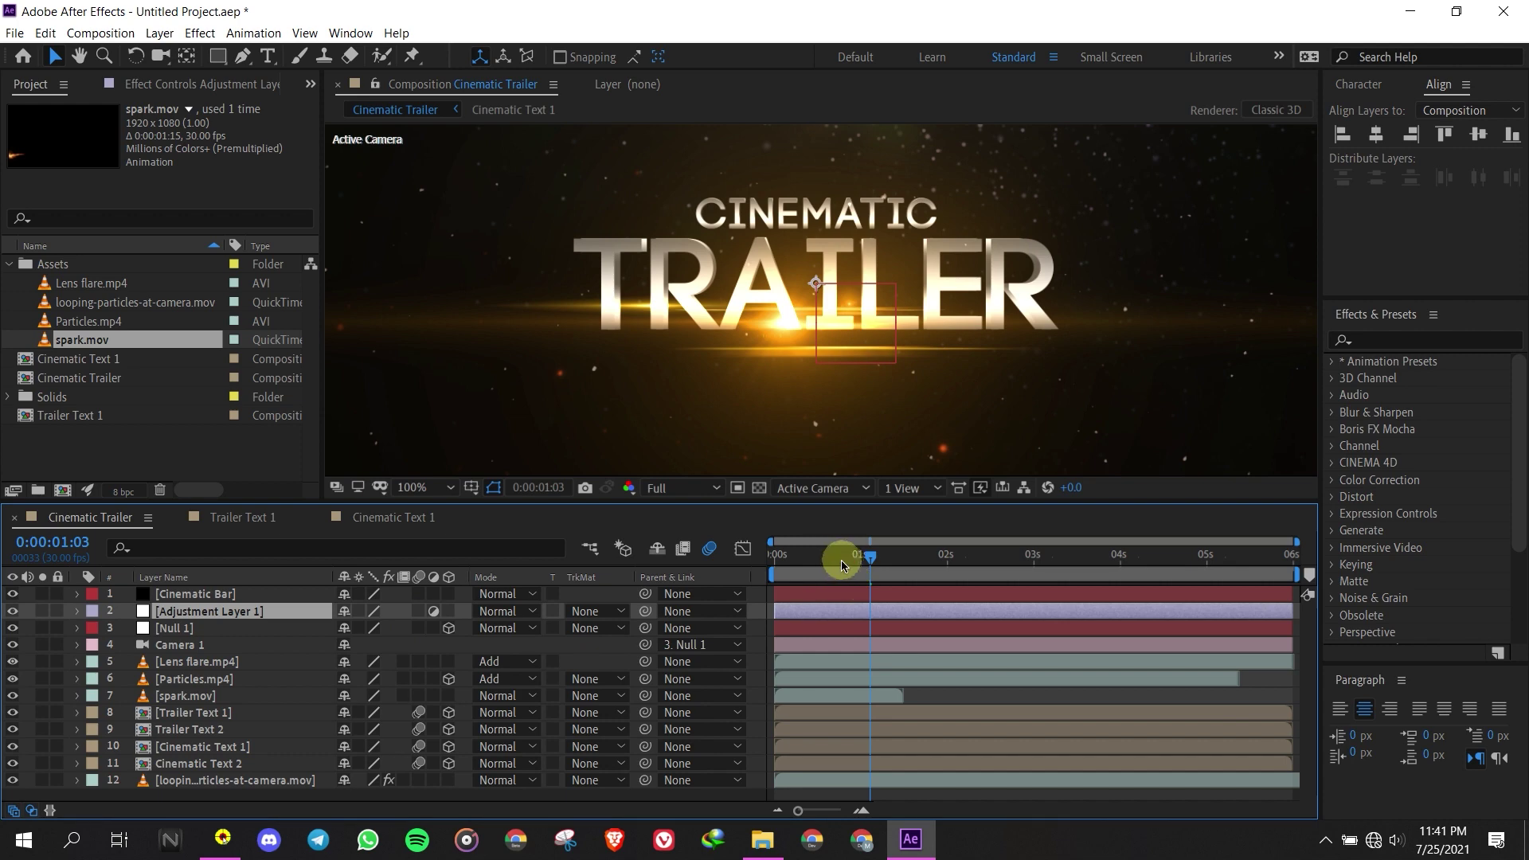
pyautogui.click(828, 562)
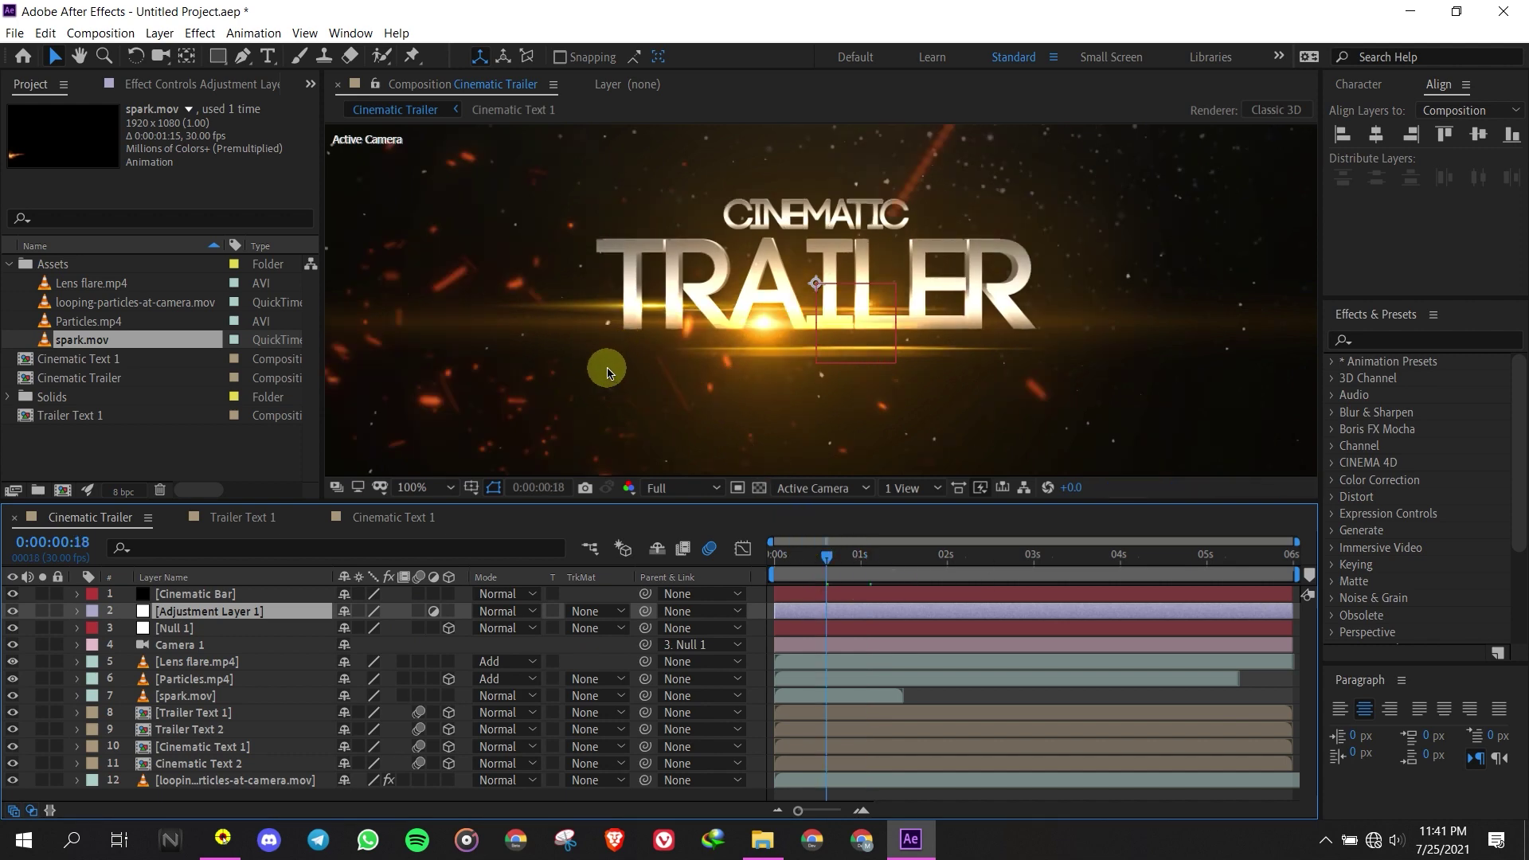
# Add Curves to Adjustment Layer 1, raising RGB highlights and lowering shadows into an S-curve
pyautogui.click(200, 33)
pyautogui.moveTo(251, 232)
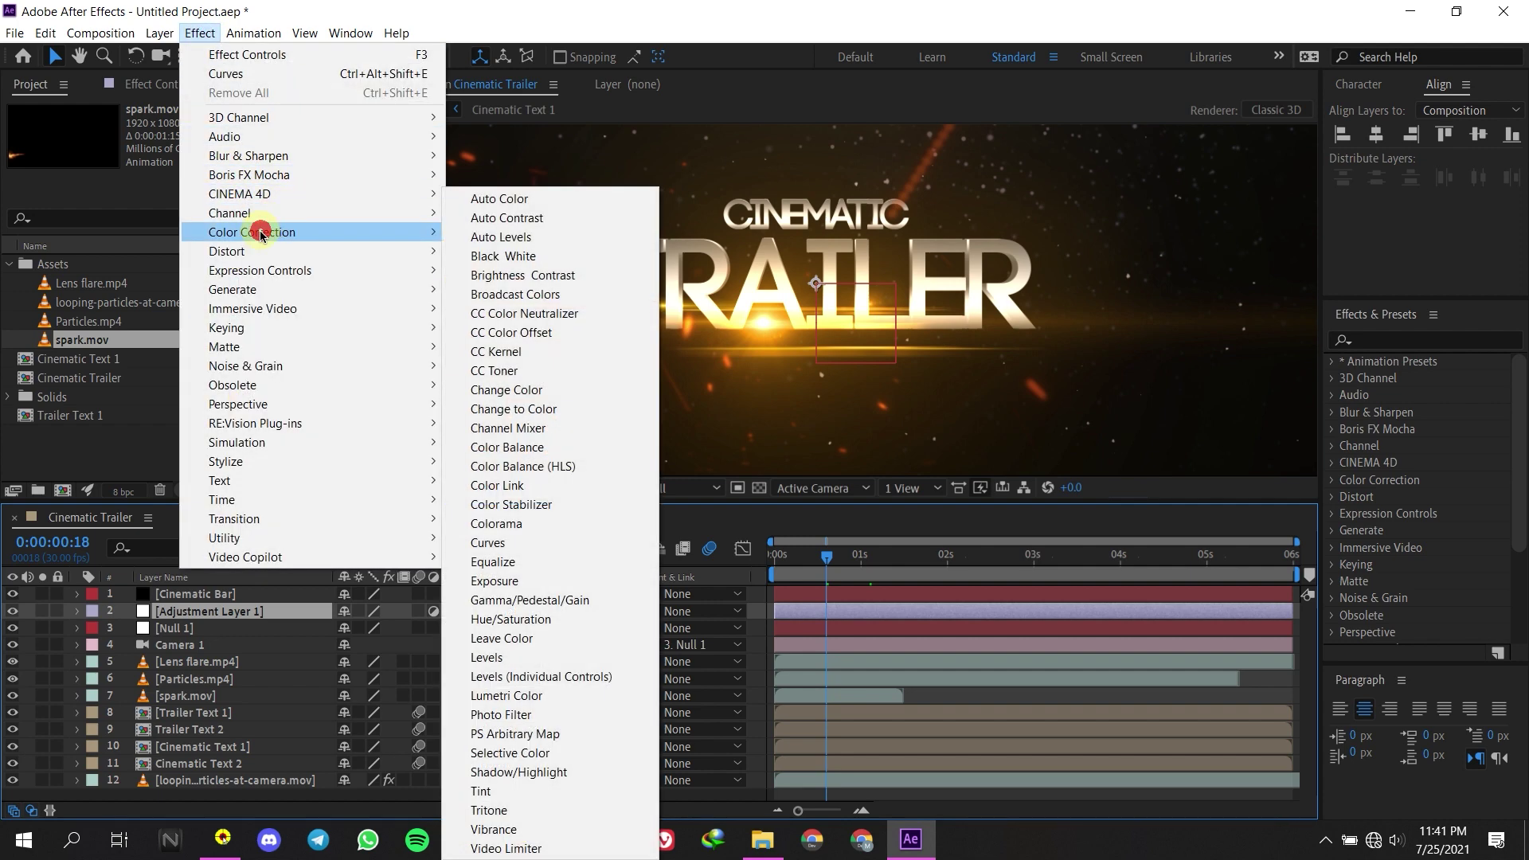
pyautogui.click(519, 537)
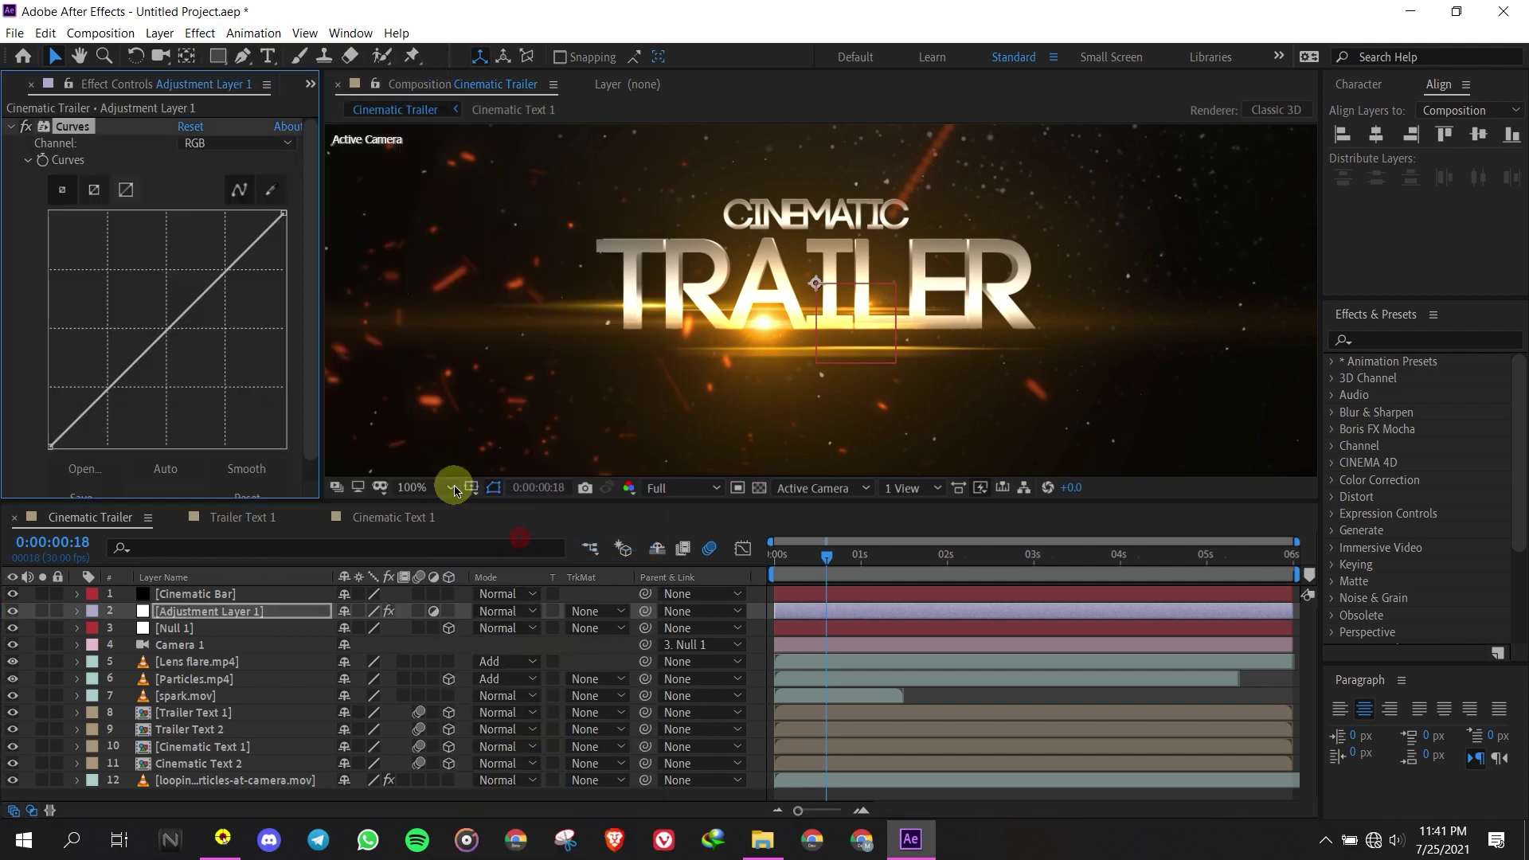
pyautogui.click(228, 153)
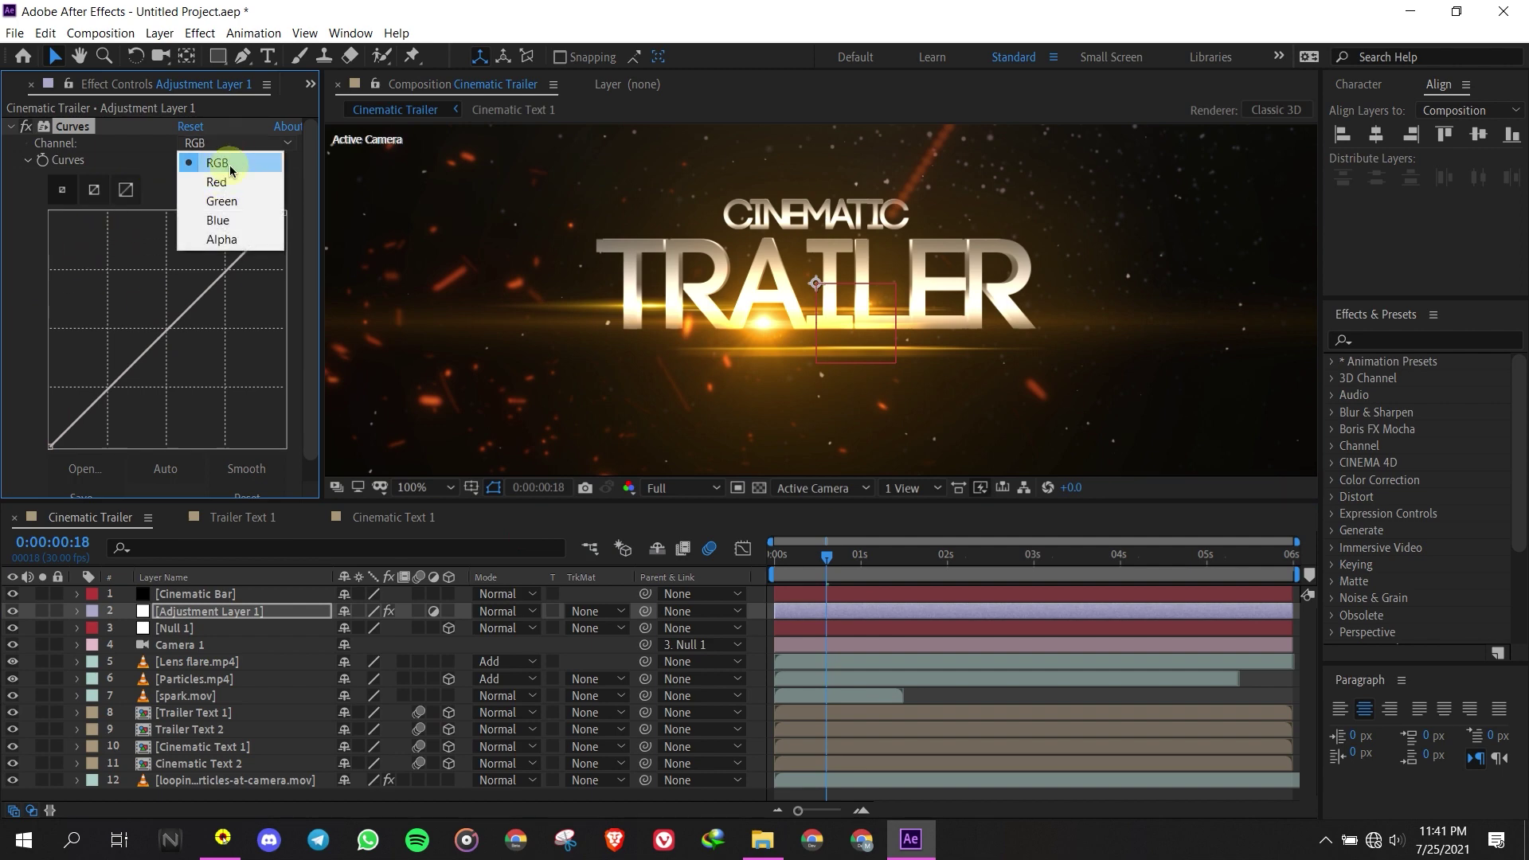
pyautogui.click(215, 160)
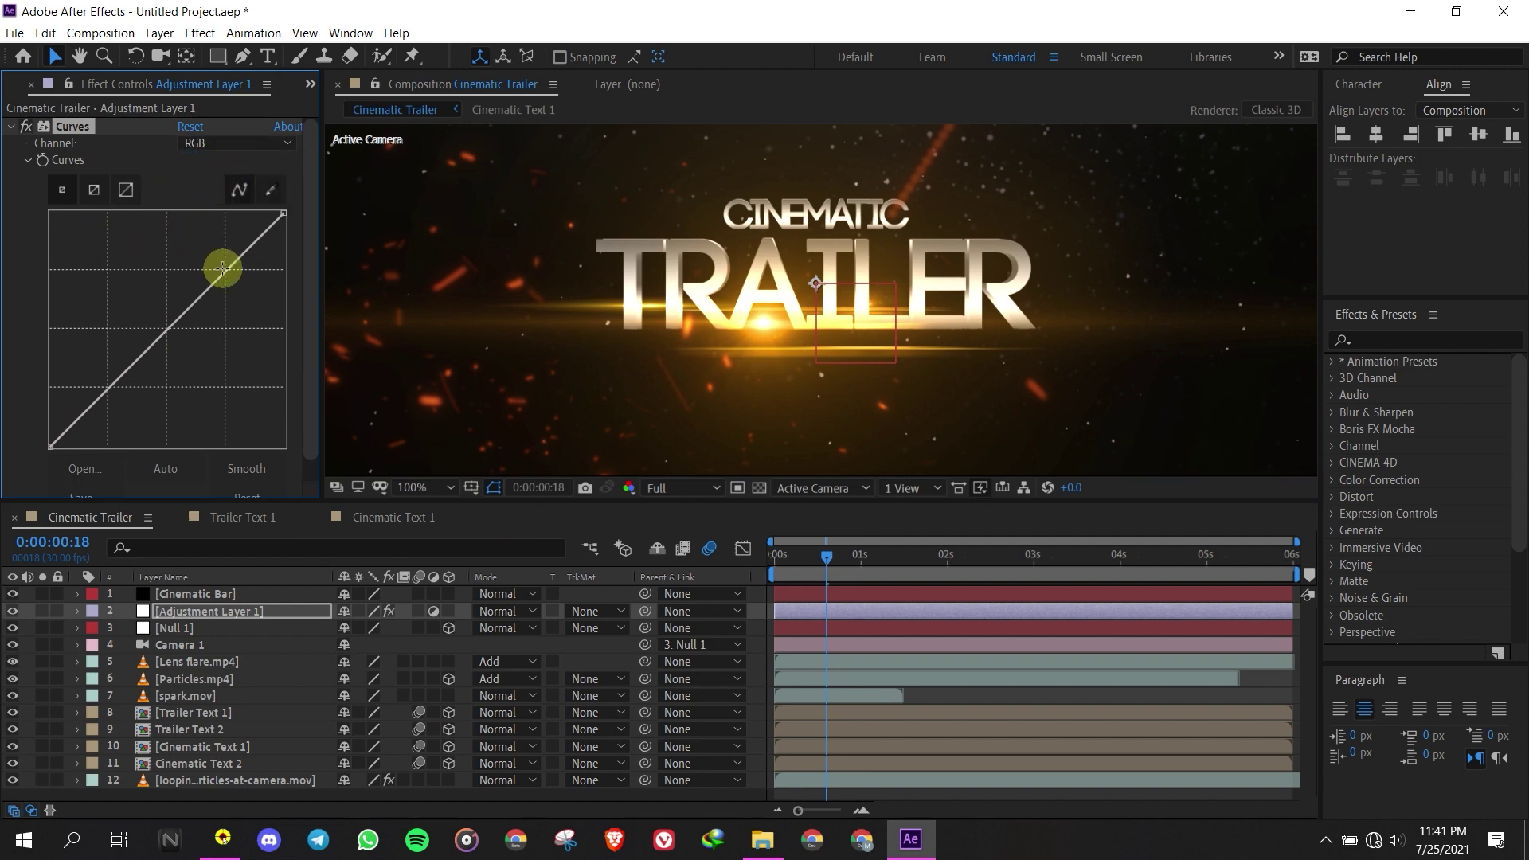
pyautogui.moveTo(223, 269); pyautogui.dragTo(212, 260)
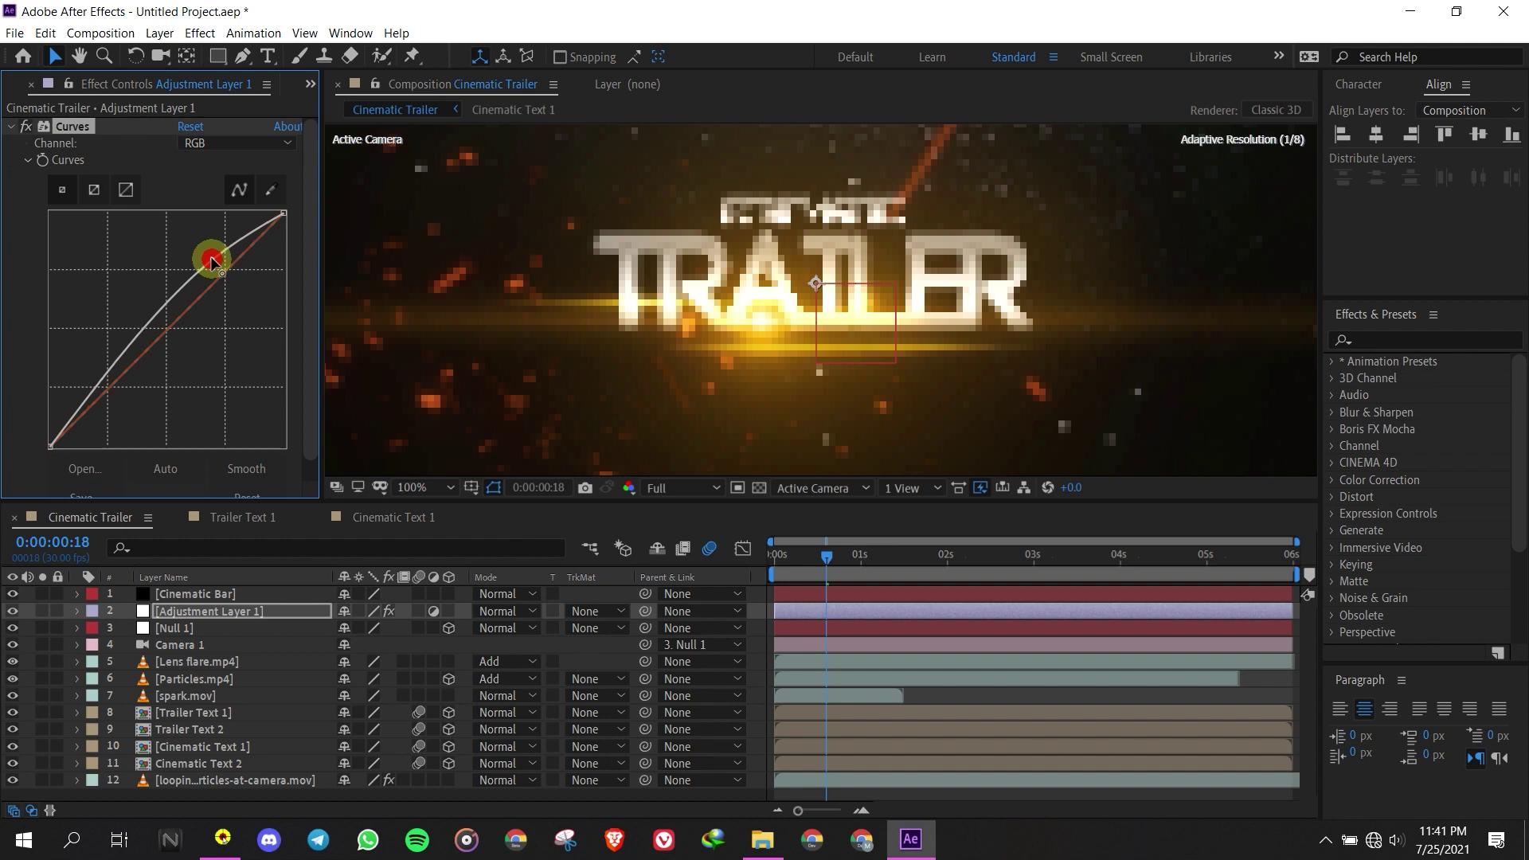
pyautogui.moveTo(109, 388)
pyautogui.mouseDown()
pyautogui.moveTo(97, 379)
pyautogui.moveTo(121, 396)
pyautogui.mouseUp()
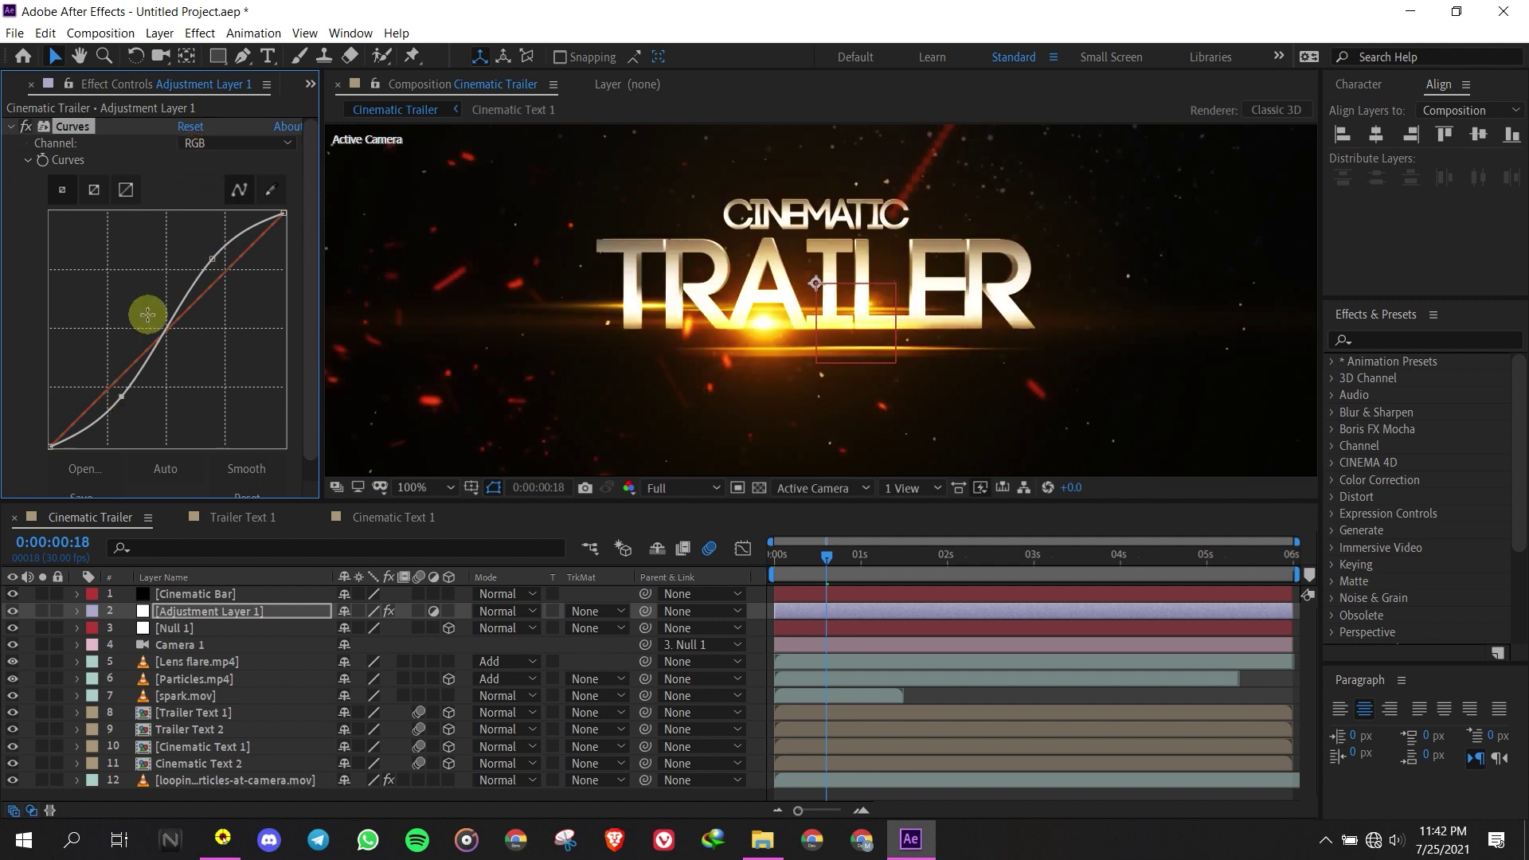
pyautogui.moveTo(120, 396); pyautogui.dragTo(121, 396)
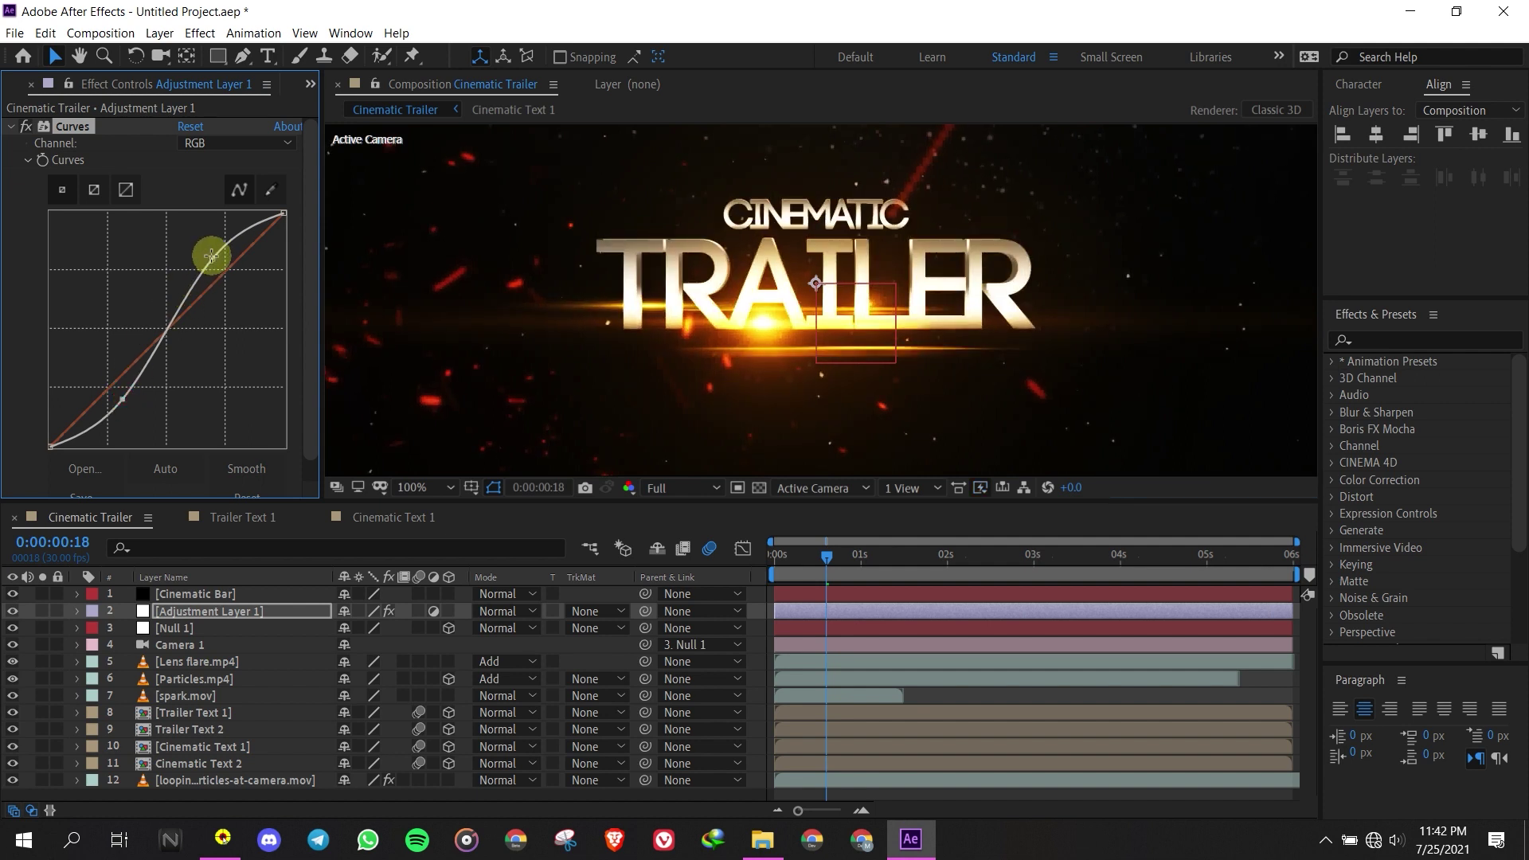
pyautogui.moveTo(211, 256); pyautogui.dragTo(215, 260)
# Switch Curves to the Red channel and bend the red curve into an S-curve
pyautogui.click(254, 145)
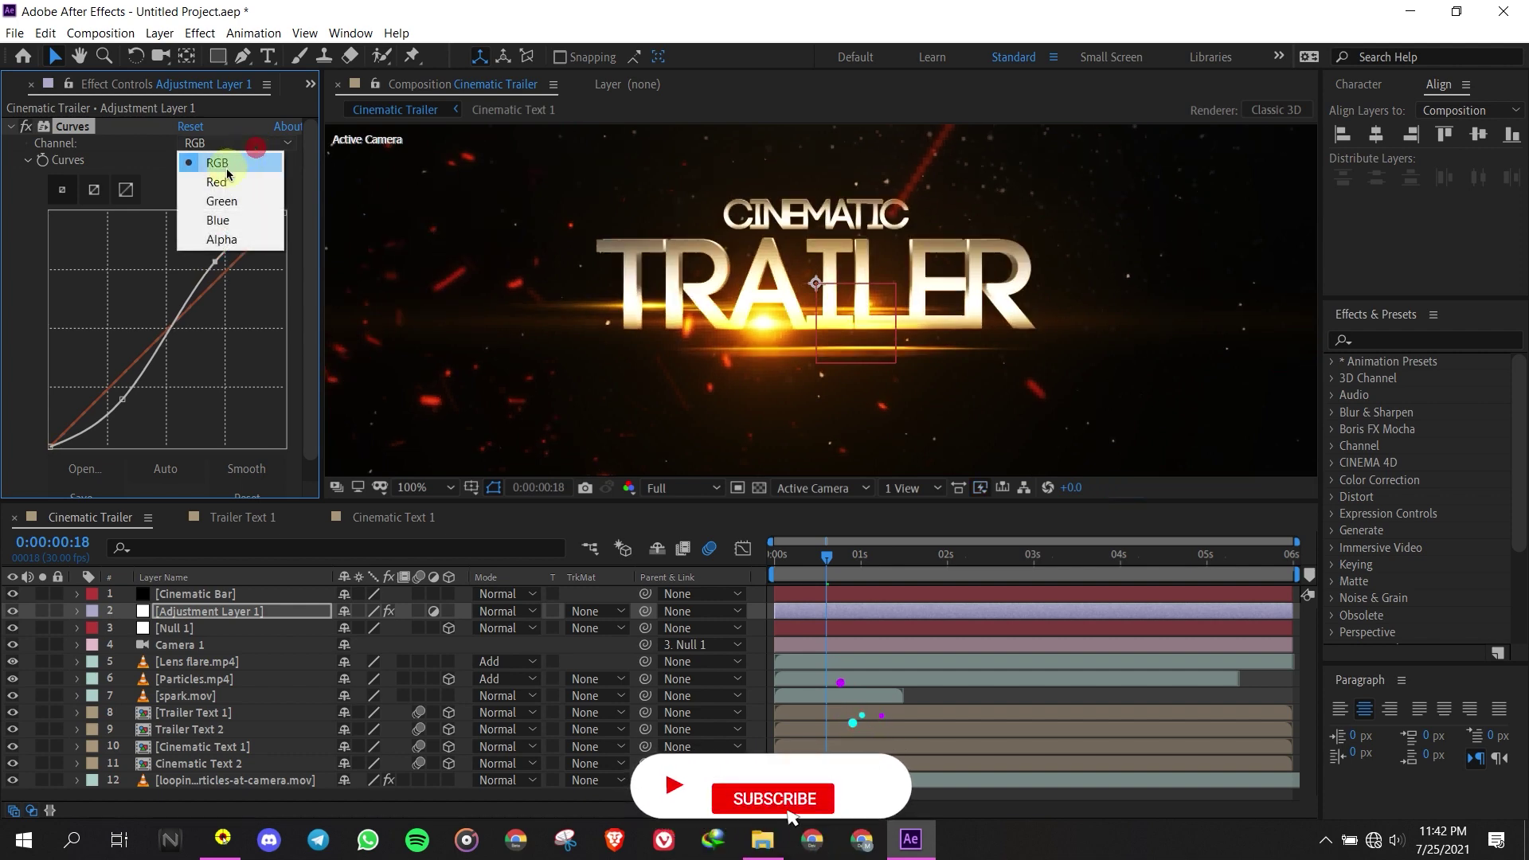
pyautogui.click(226, 178)
pyautogui.moveTo(222, 270); pyautogui.dragTo(216, 269)
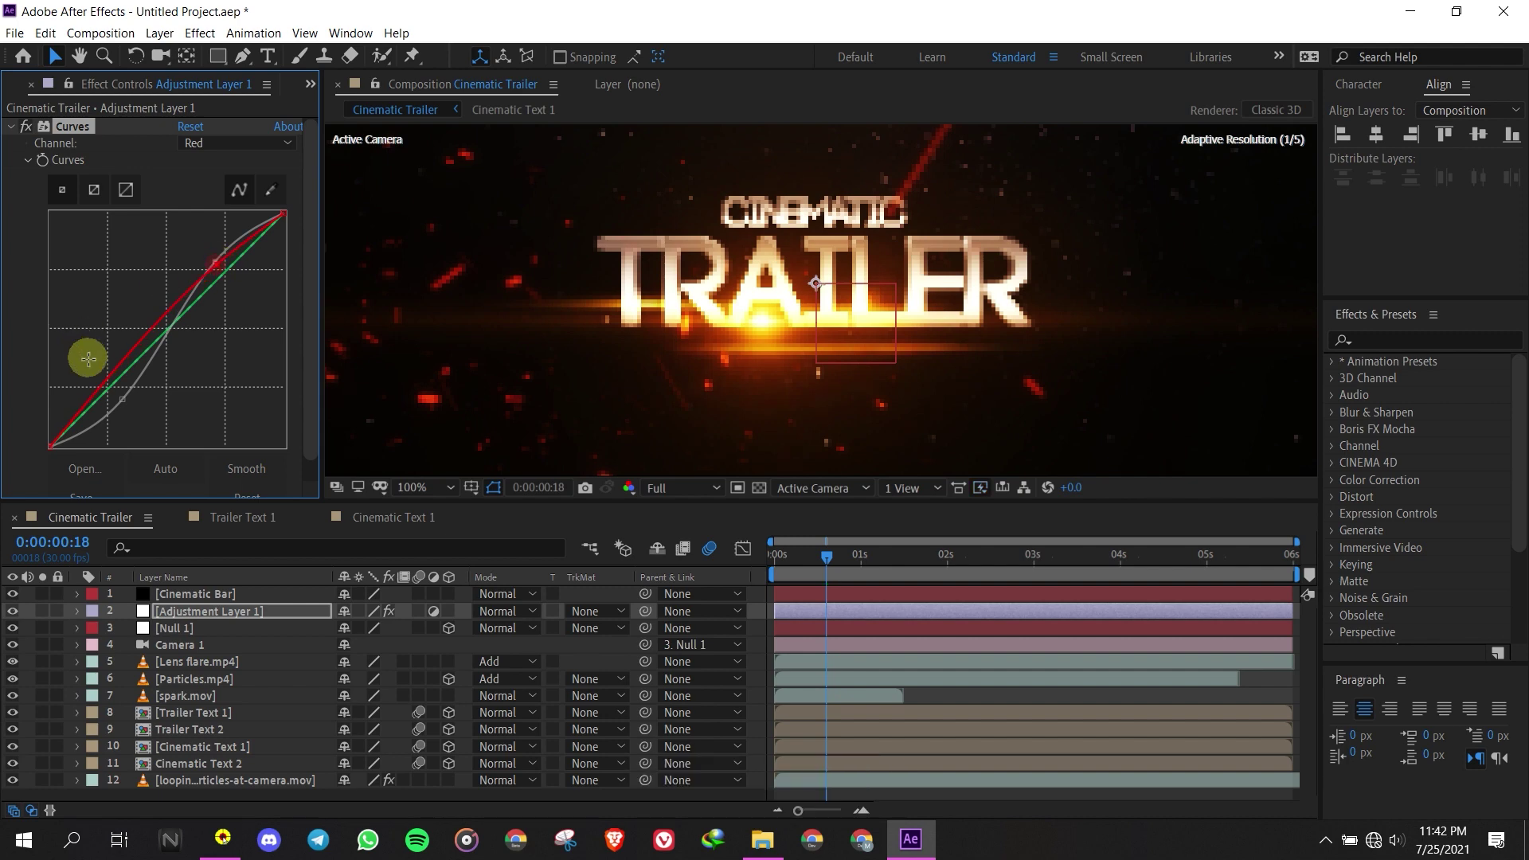
pyautogui.moveTo(96, 384); pyautogui.dragTo(100, 389)
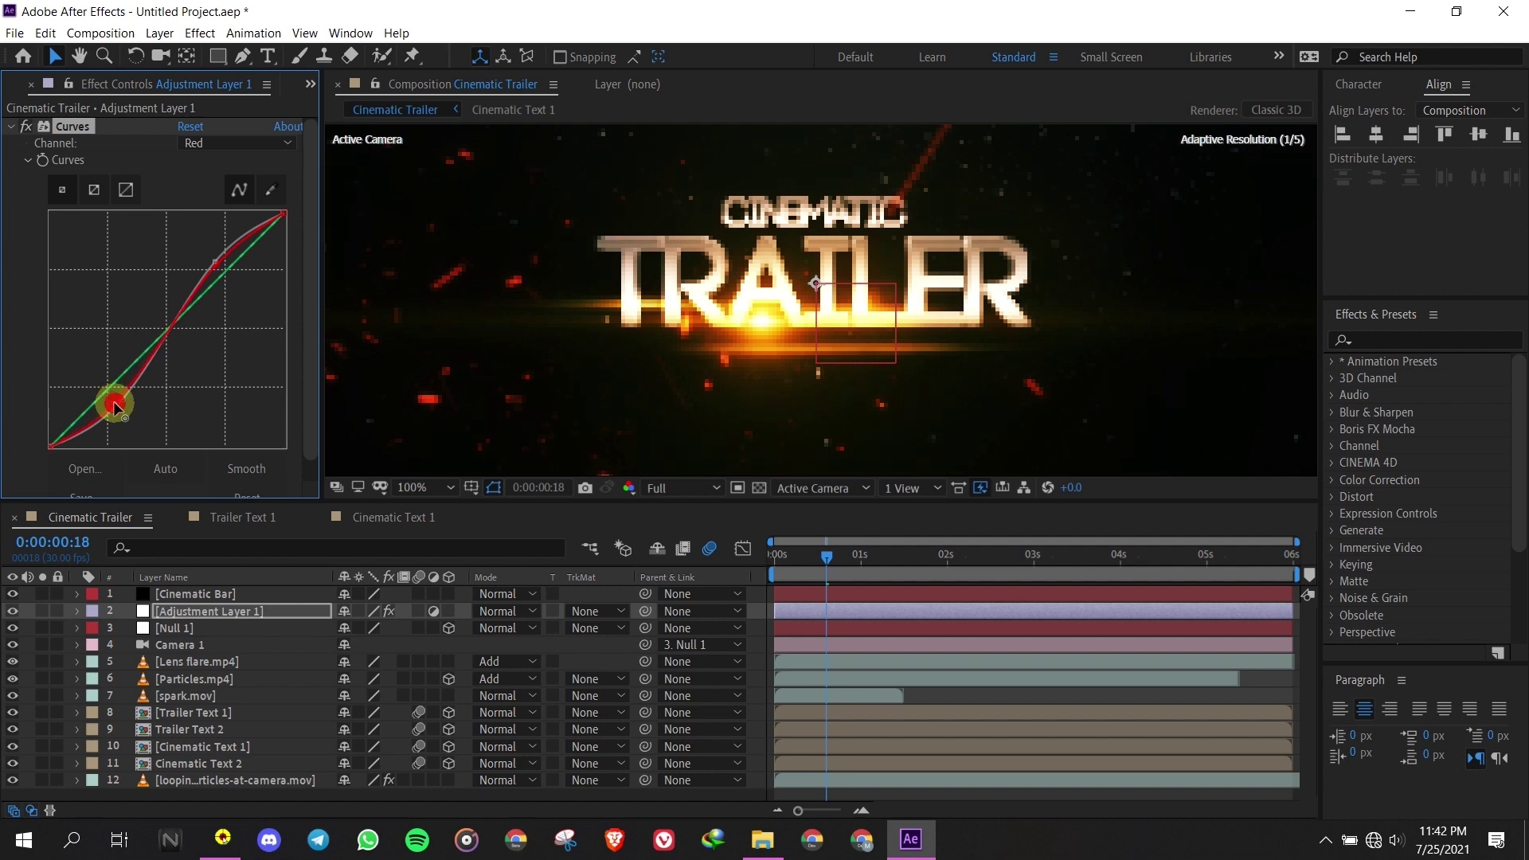
pyautogui.moveTo(113, 401); pyautogui.dragTo(113, 401)
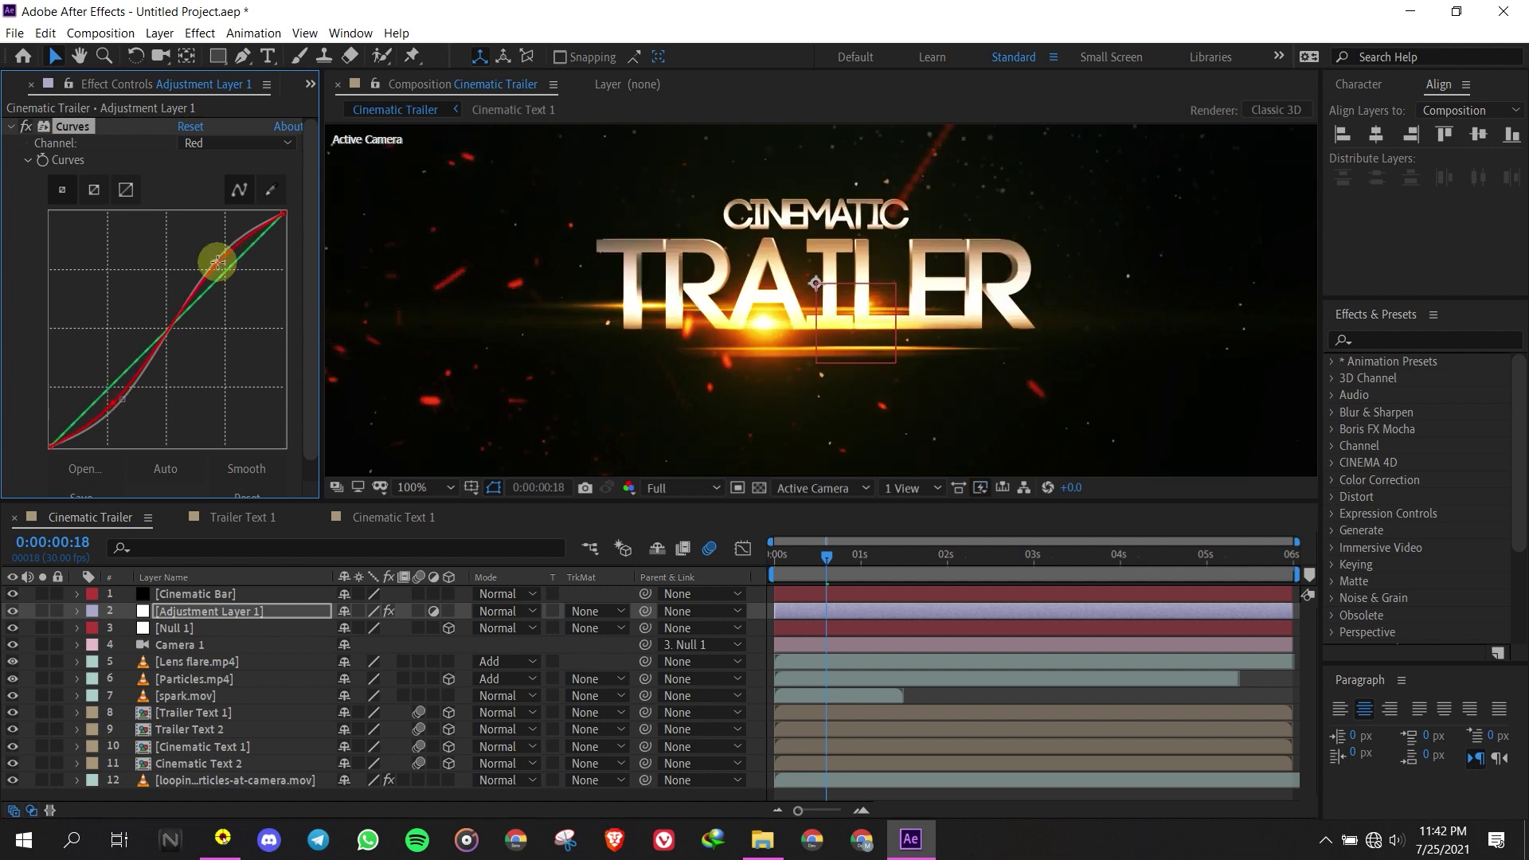
# Shape the Green channel curve into an S-curve with raised highlights and lowered shadows
pyautogui.click(249, 143)
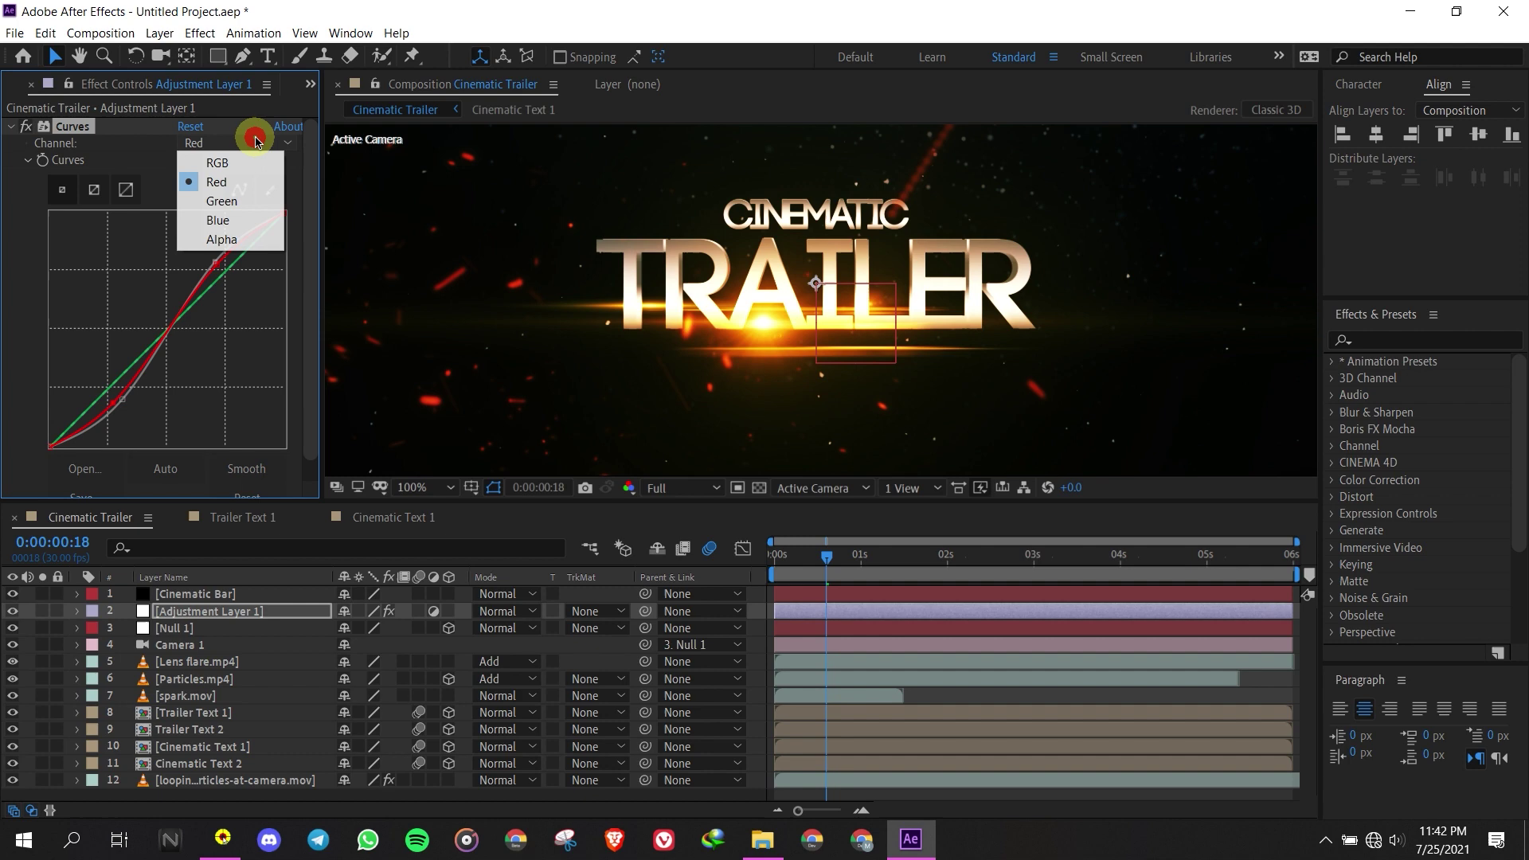
pyautogui.click(216, 199)
pyautogui.moveTo(226, 270); pyautogui.dragTo(222, 265)
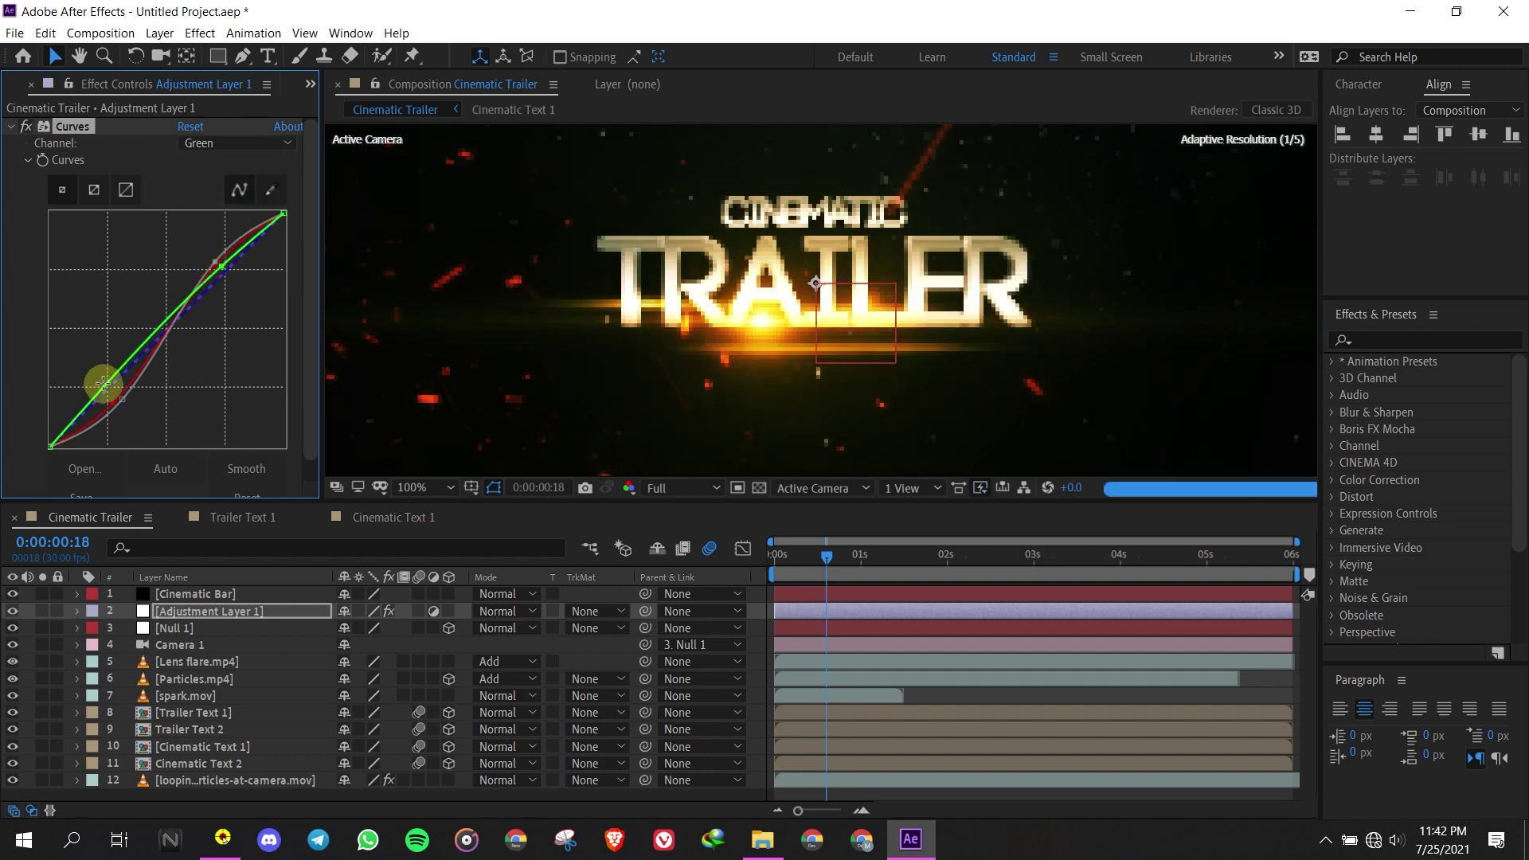
pyautogui.moveTo(106, 393); pyautogui.dragTo(115, 398)
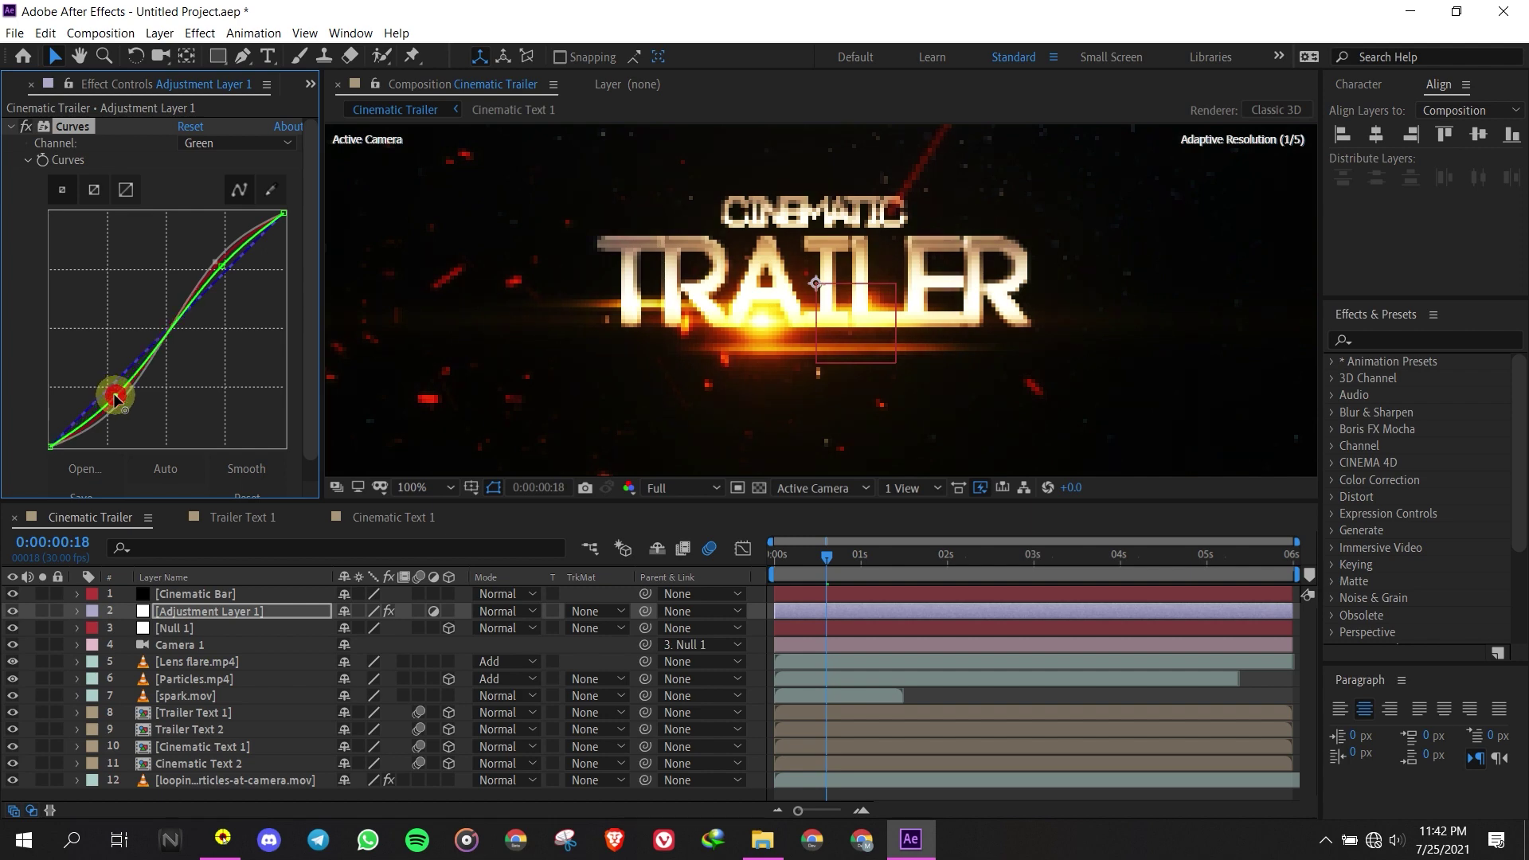
# Bend the Blue channel curve into an S-shape
pyautogui.click(229, 142)
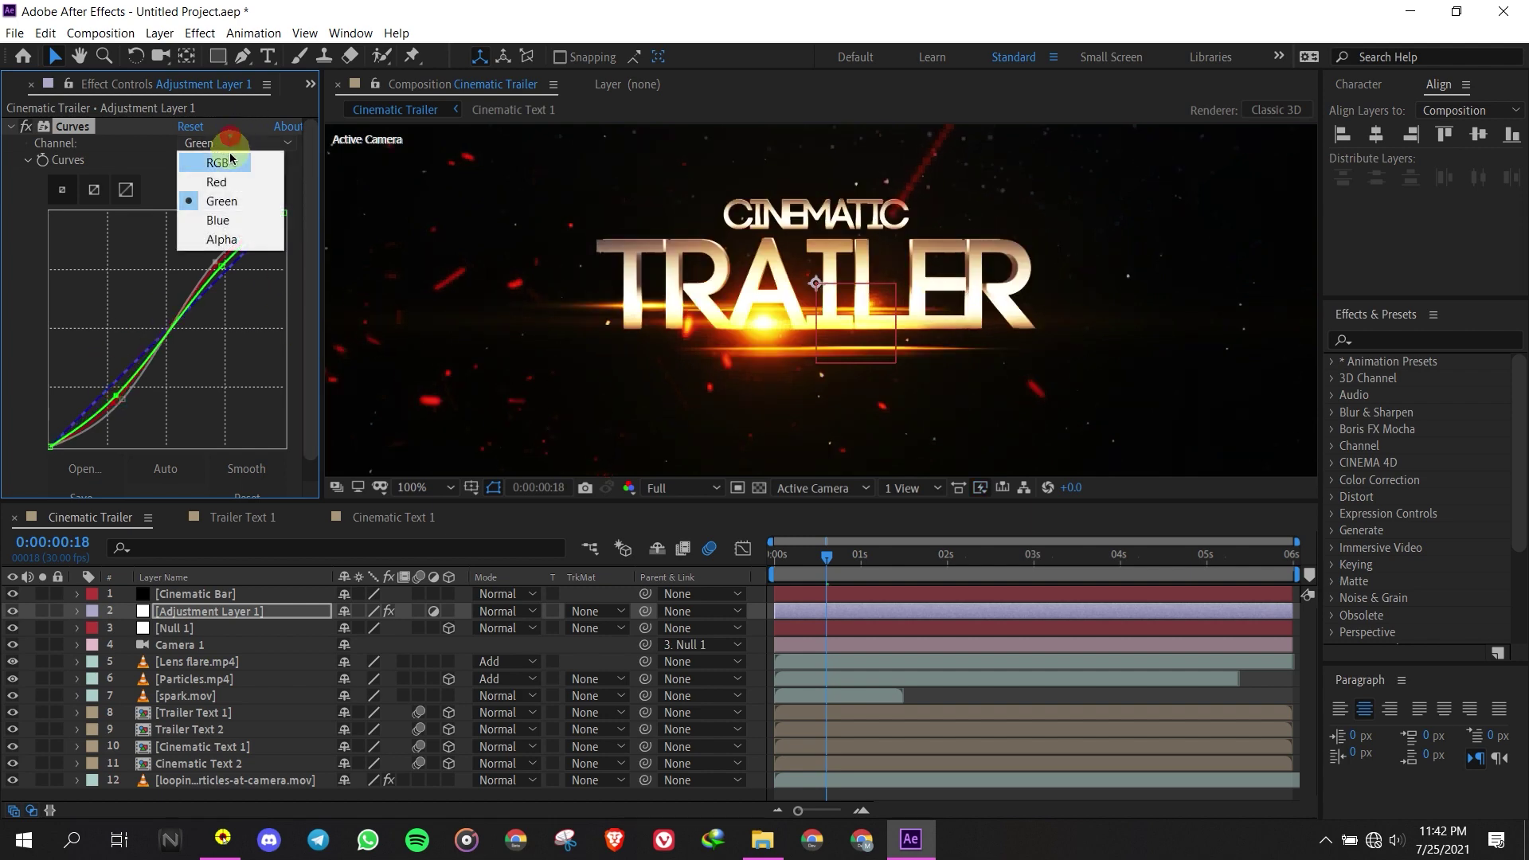
pyautogui.click(222, 220)
pyautogui.moveTo(226, 271); pyautogui.dragTo(109, 402)
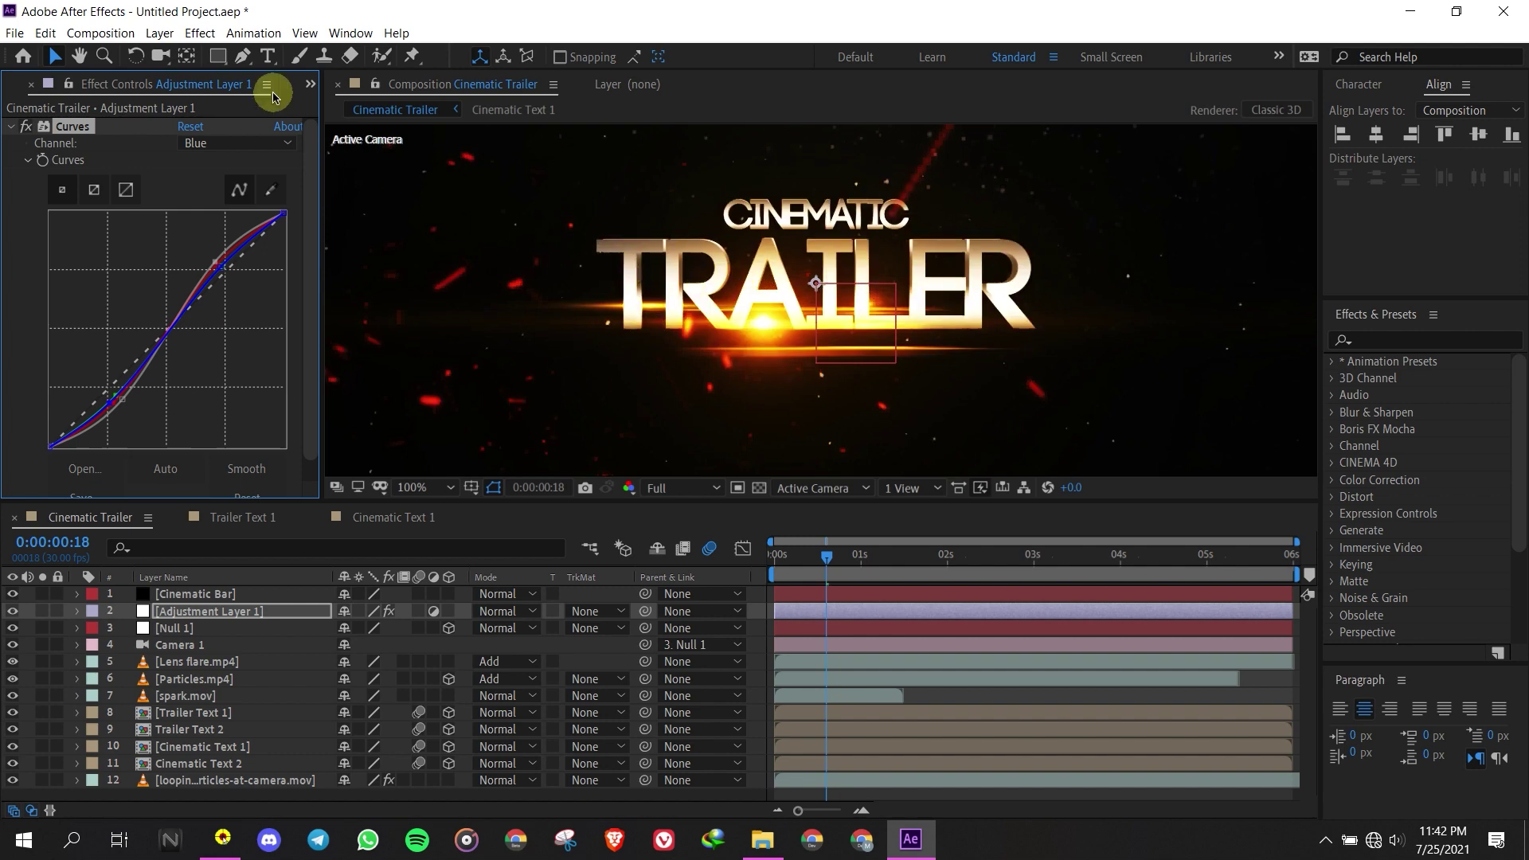
# Add a Sharpen effect at amount 50 to Adjustment Layer 1
pyautogui.click(199, 33)
pyautogui.click(254, 33)
pyautogui.click(159, 32)
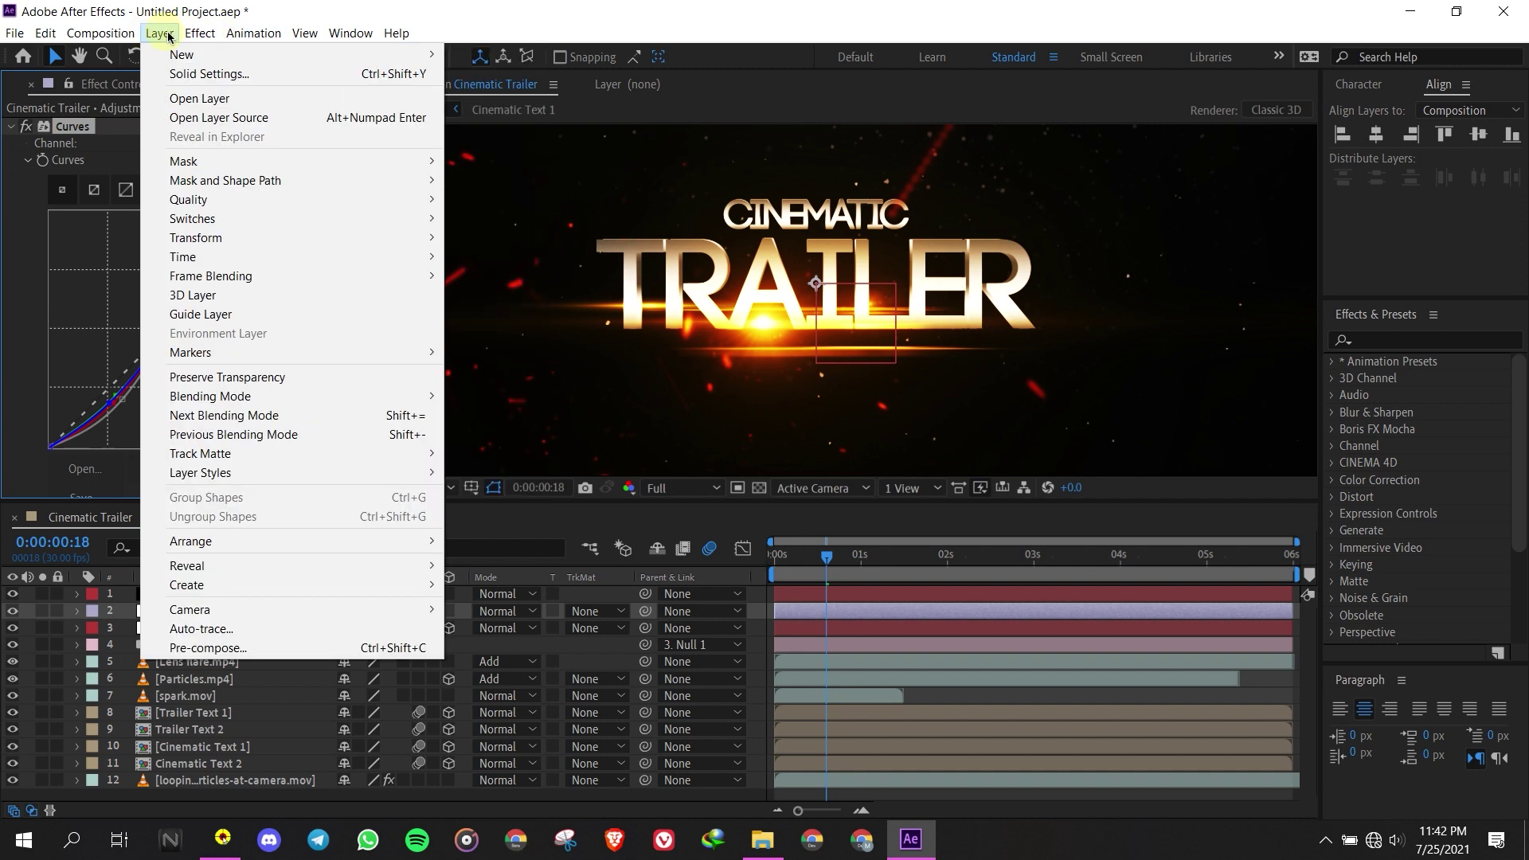
pyautogui.moveTo(199, 32)
pyautogui.moveTo(243, 154)
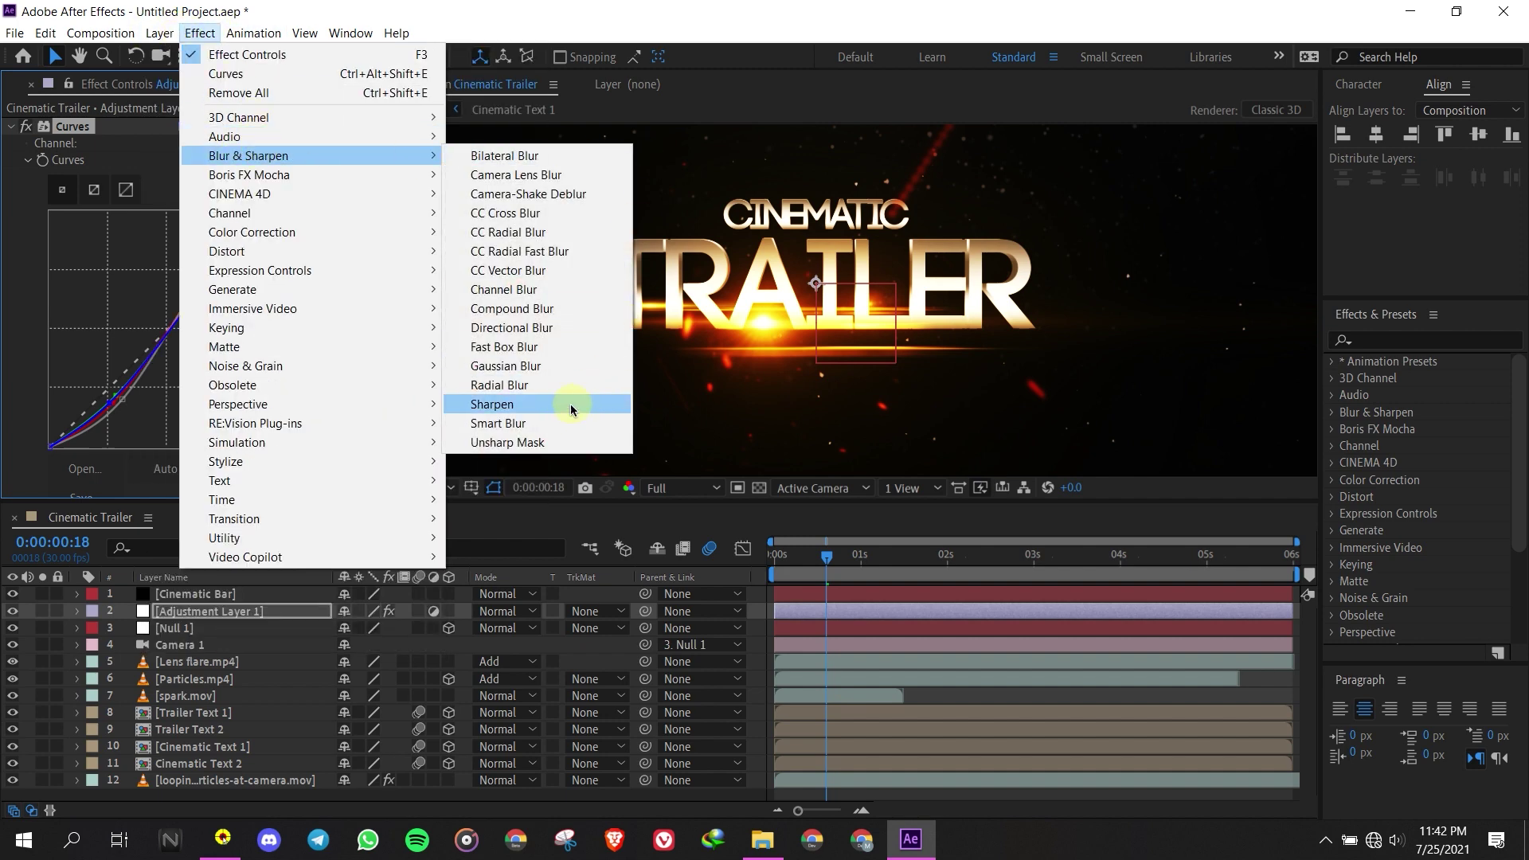
pyautogui.click(528, 412)
pyautogui.click(183, 489)
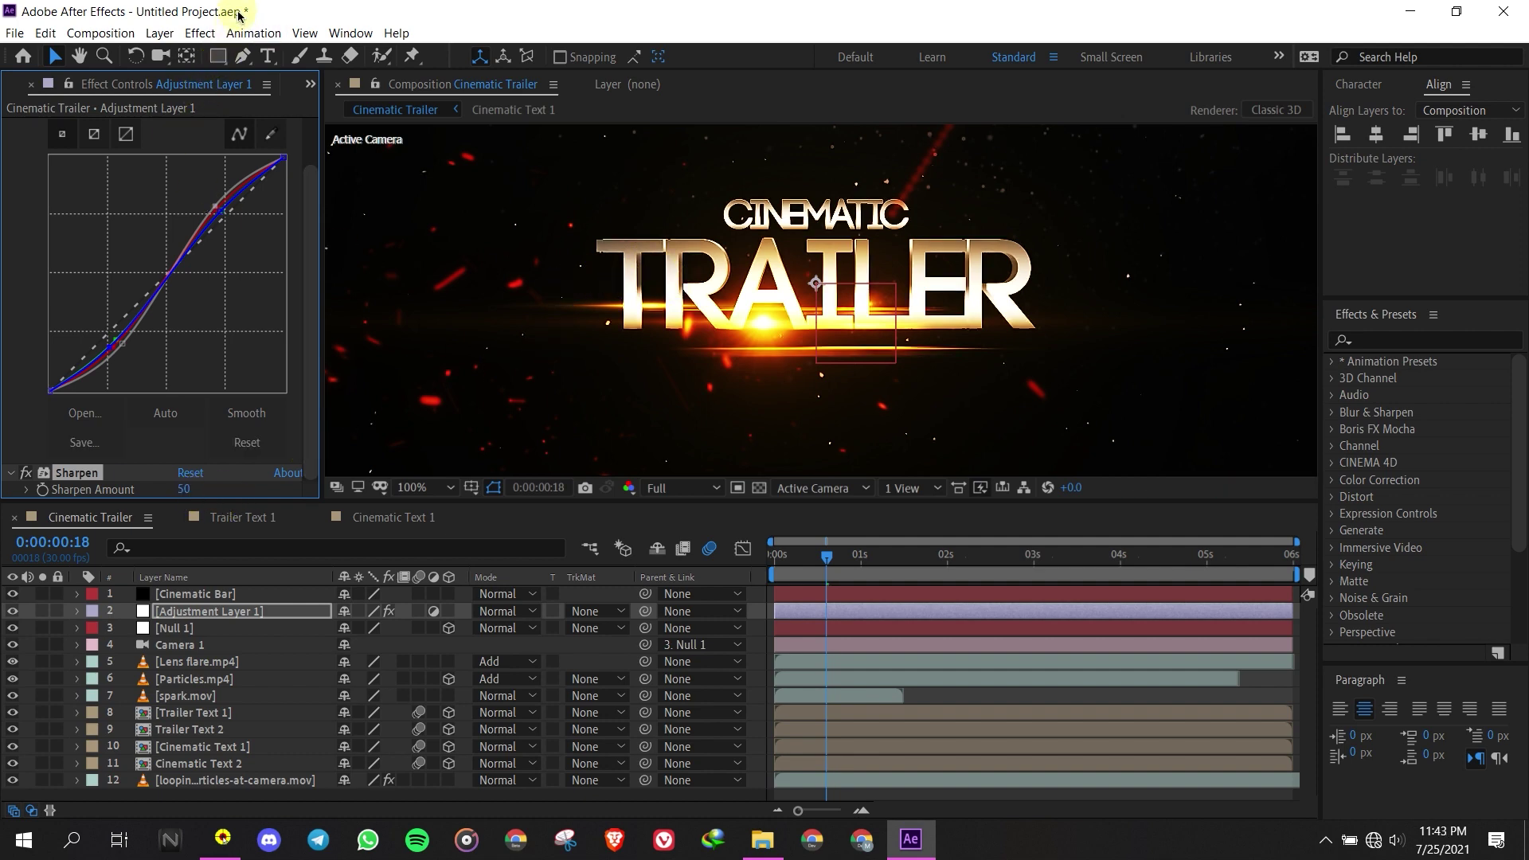
# Add a Noise effect to the adjustment layer with Amount of Noise at 15%
pyautogui.click(186, 30)
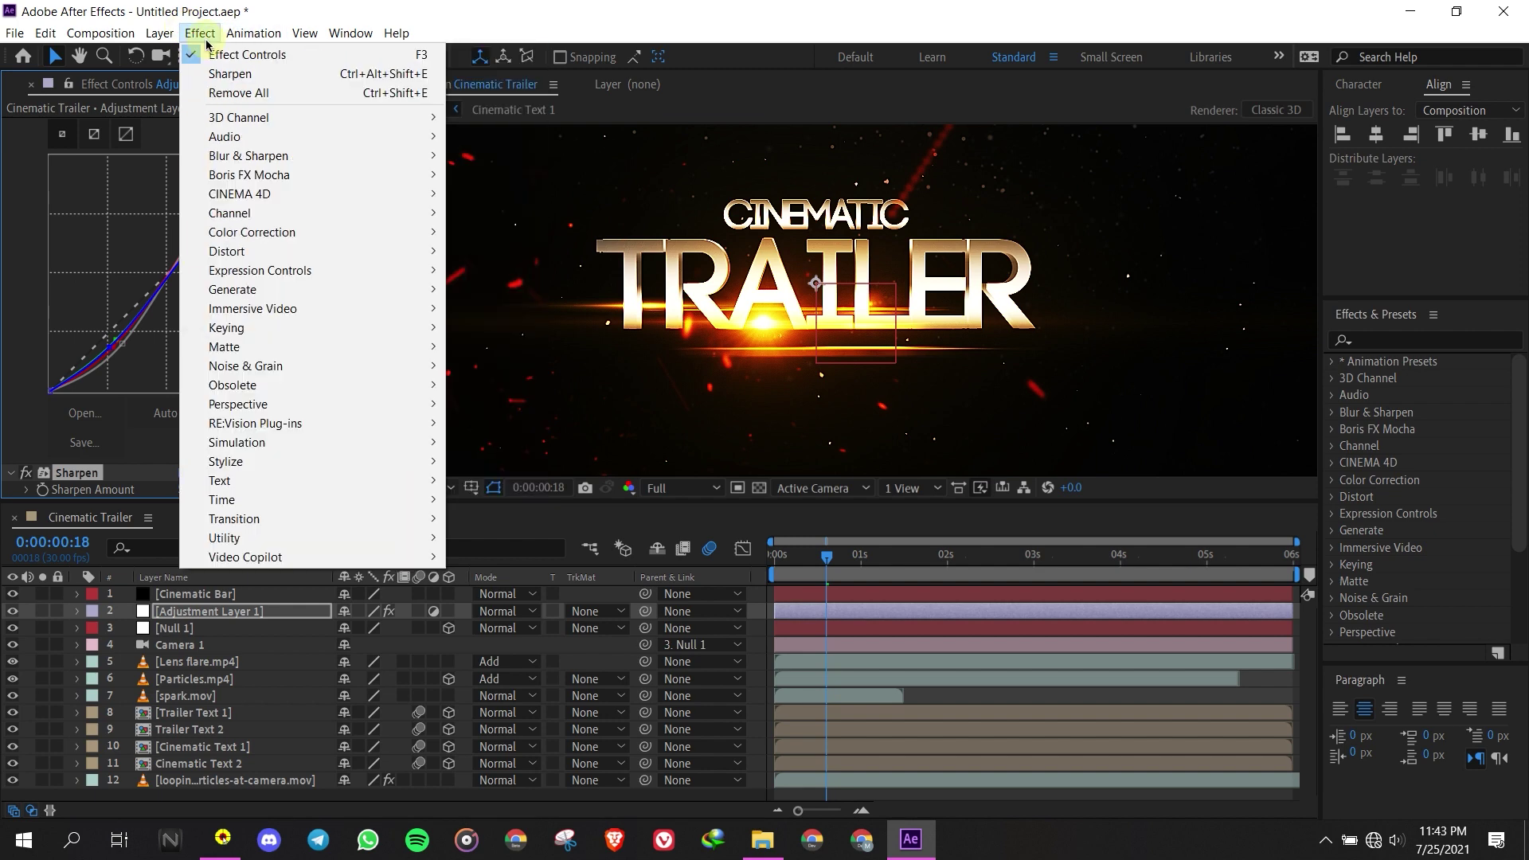
pyautogui.moveTo(406, 367)
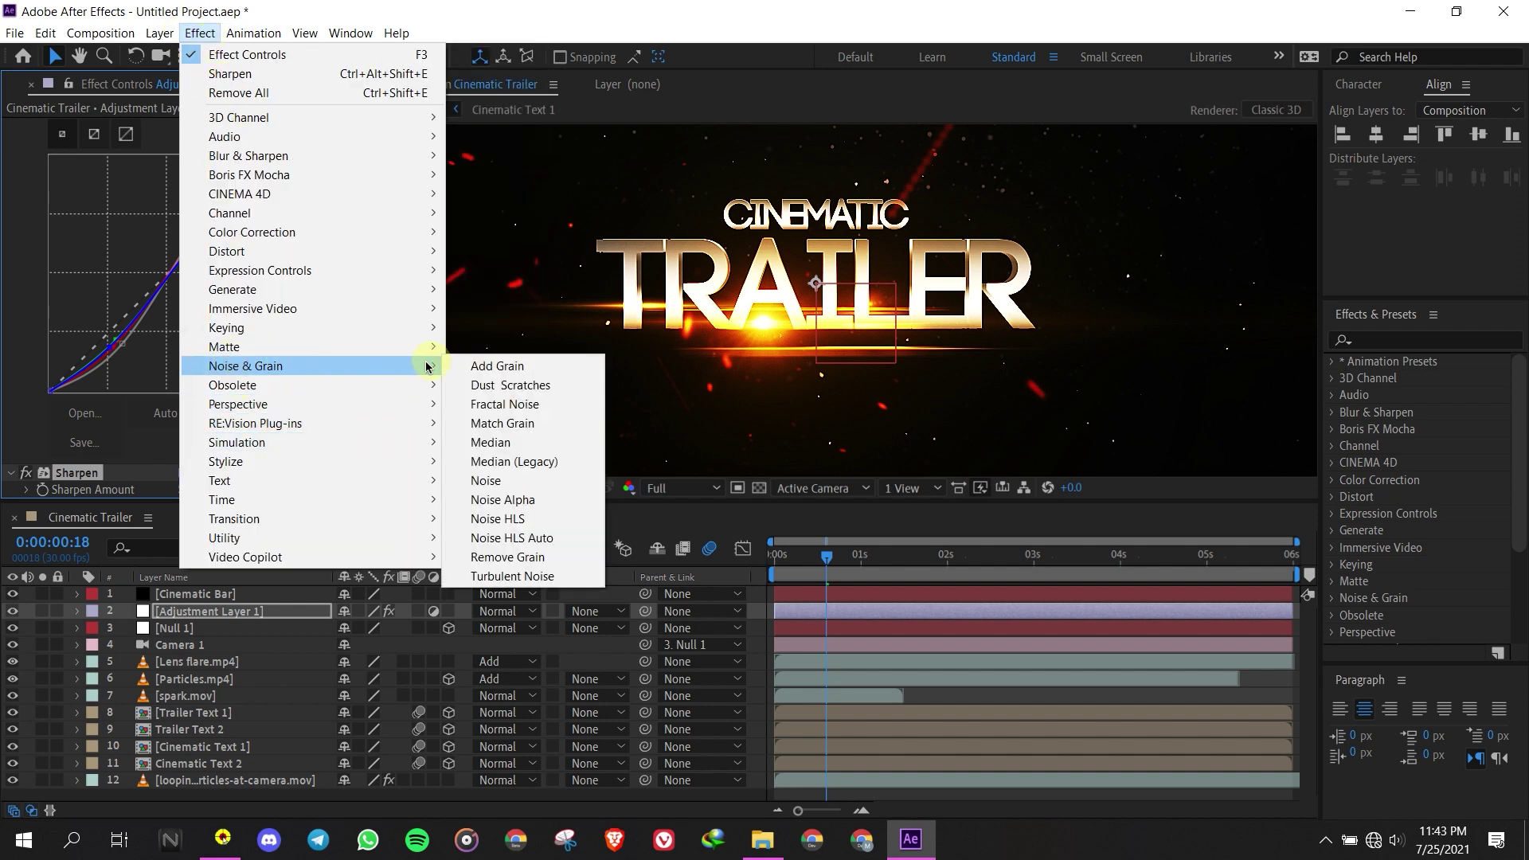
pyautogui.click(469, 481)
pyautogui.click(189, 455)
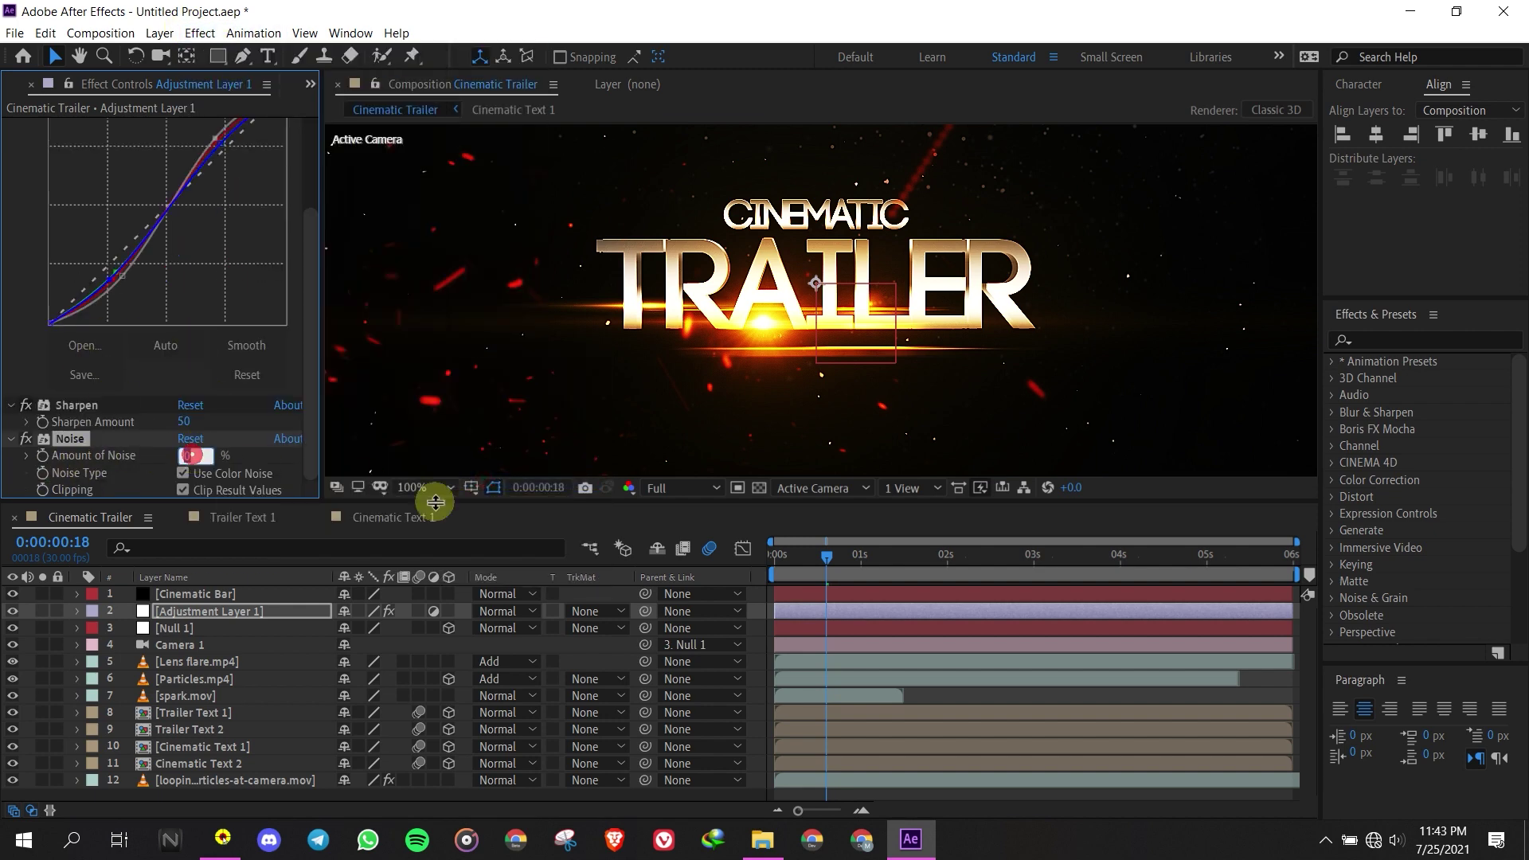
pyautogui.click(280, 465)
# Toggle the Noise effect and scrub the timeline to compare and preview the grade
pyautogui.scroll(2, 738, 263)
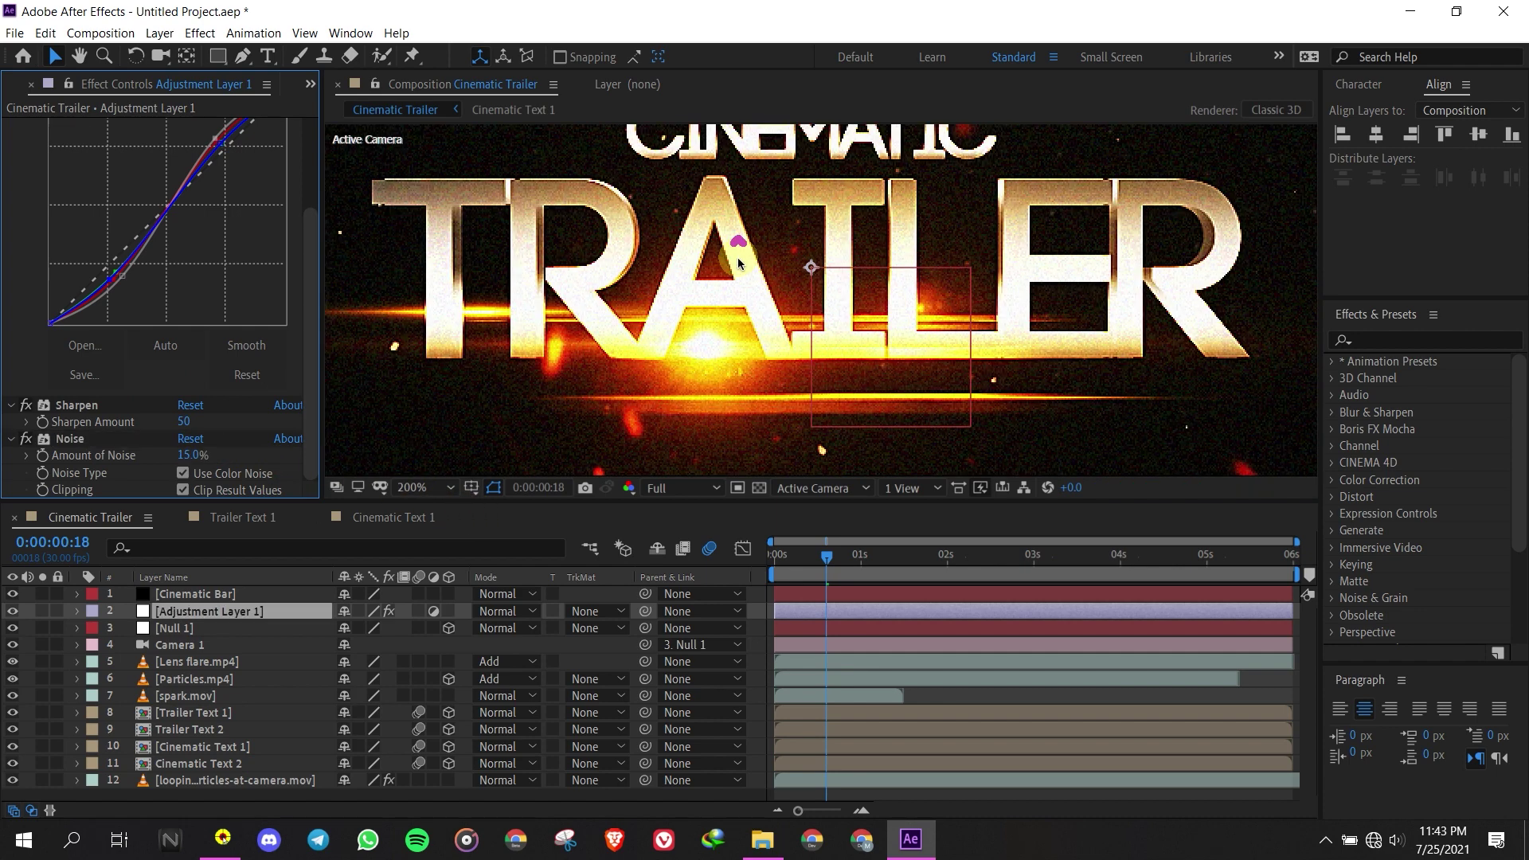
pyautogui.click(26, 440)
pyautogui.scroll(-4, 669, 280)
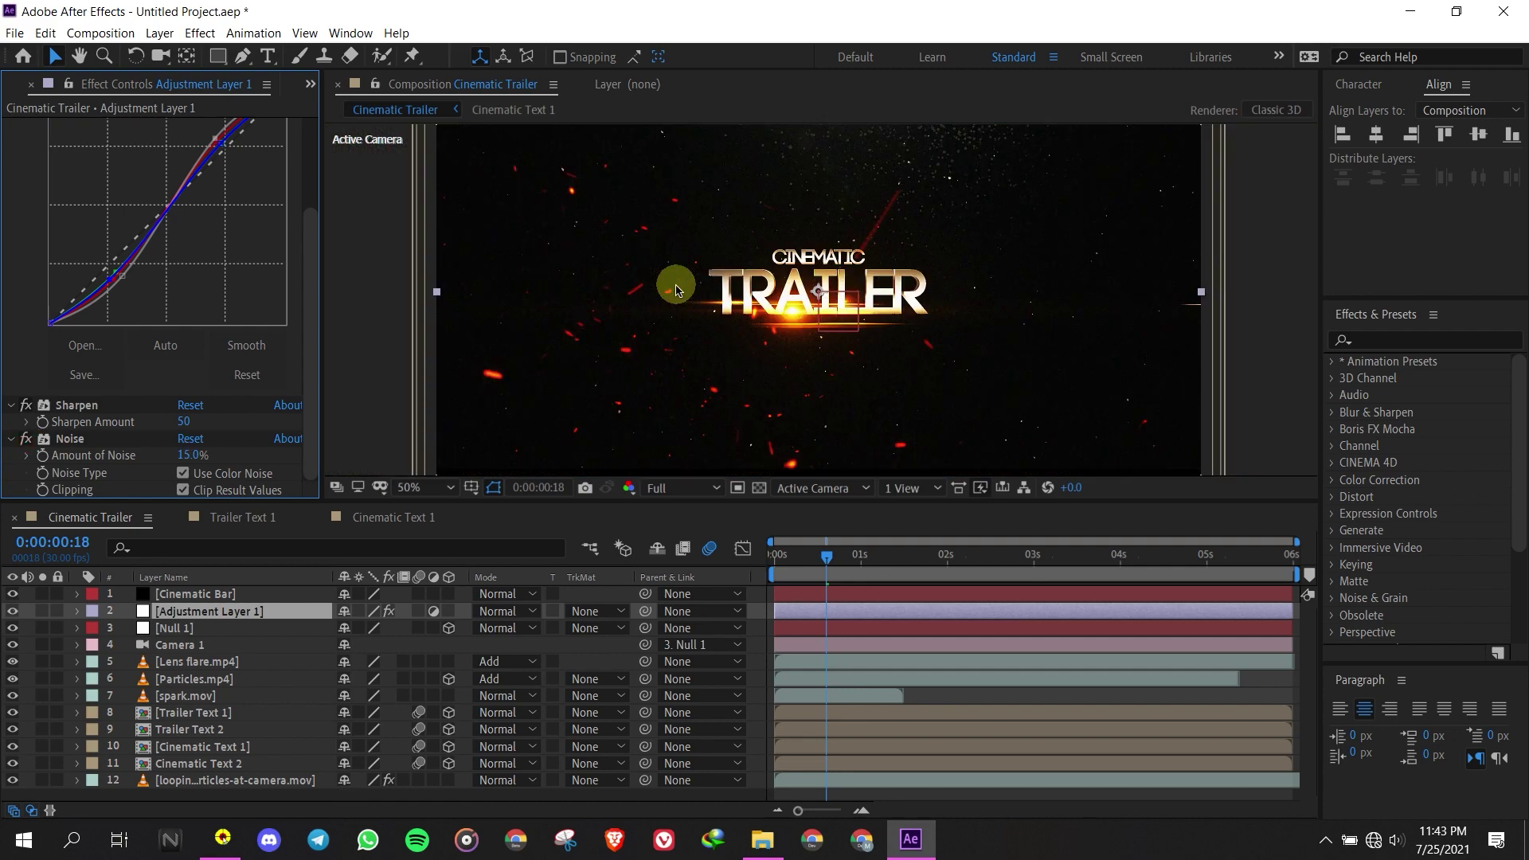
pyautogui.scroll(-2, 675, 290)
pyautogui.moveTo(814, 554); pyautogui.dragTo(913, 554)
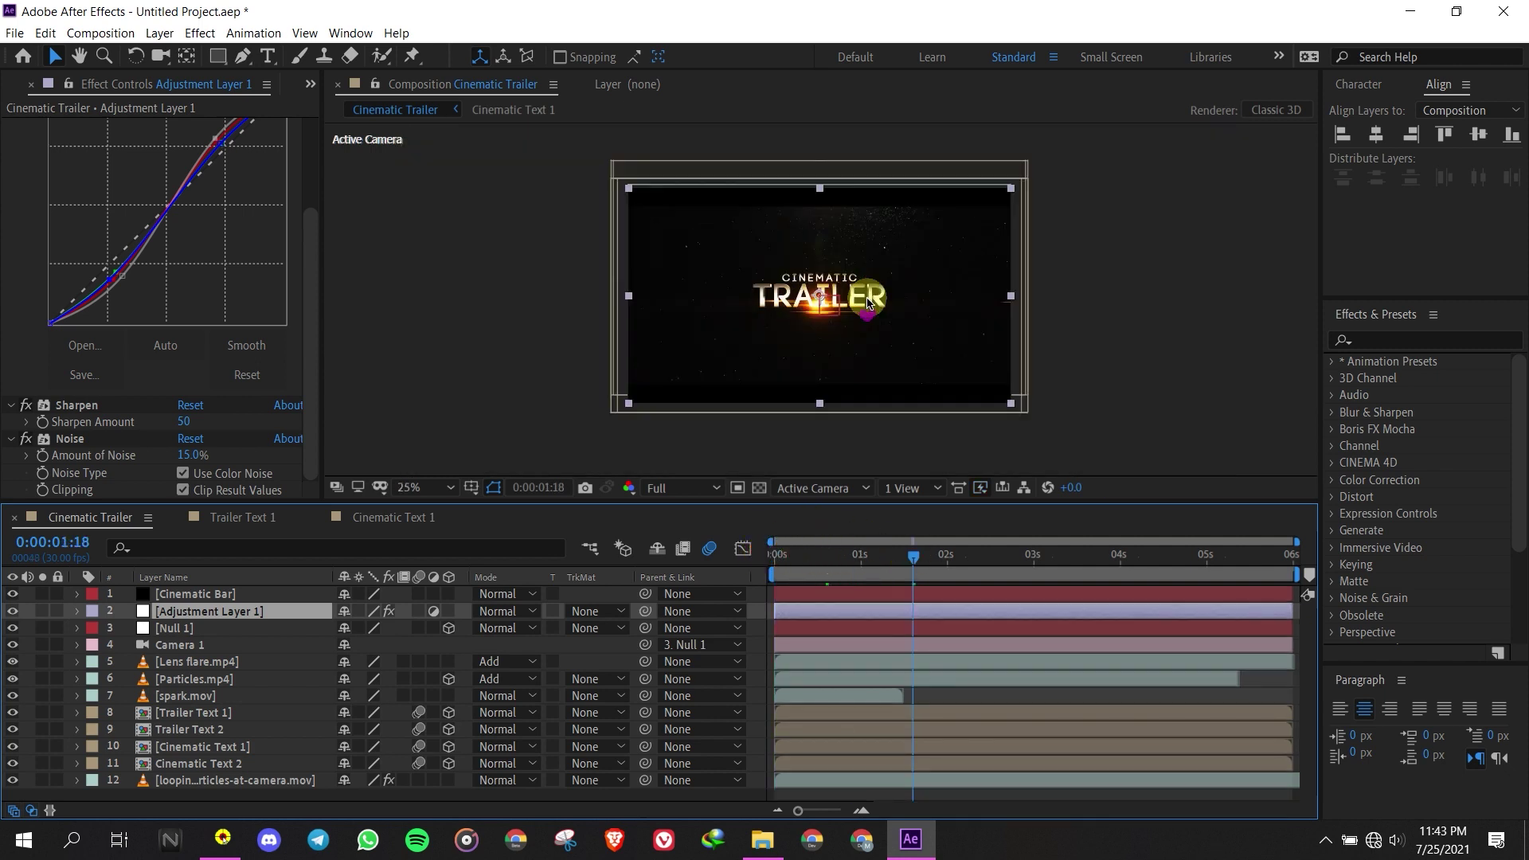
pyautogui.scroll(-2, 864, 302)
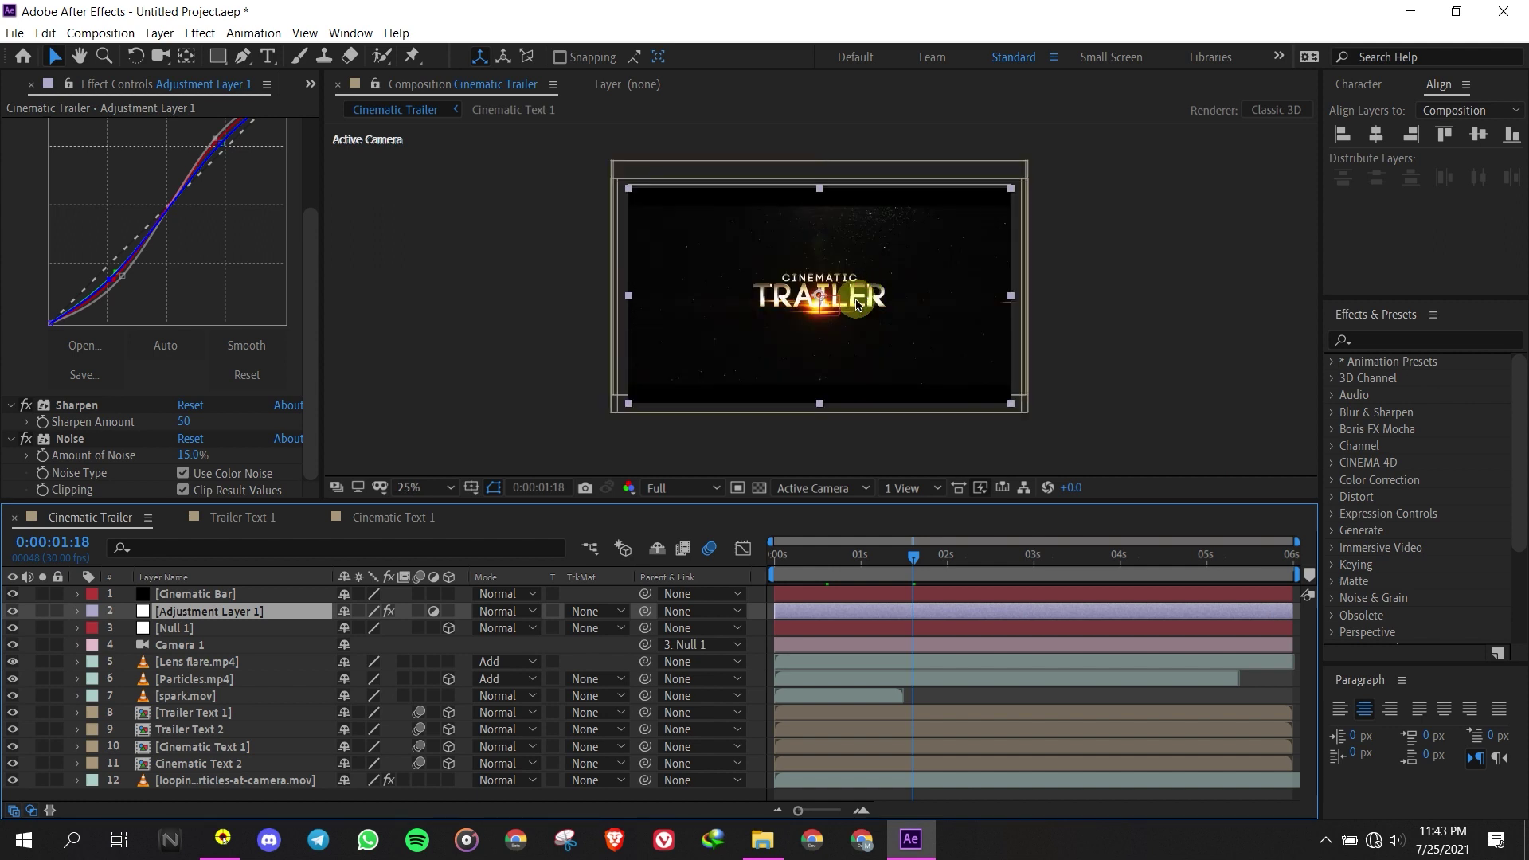
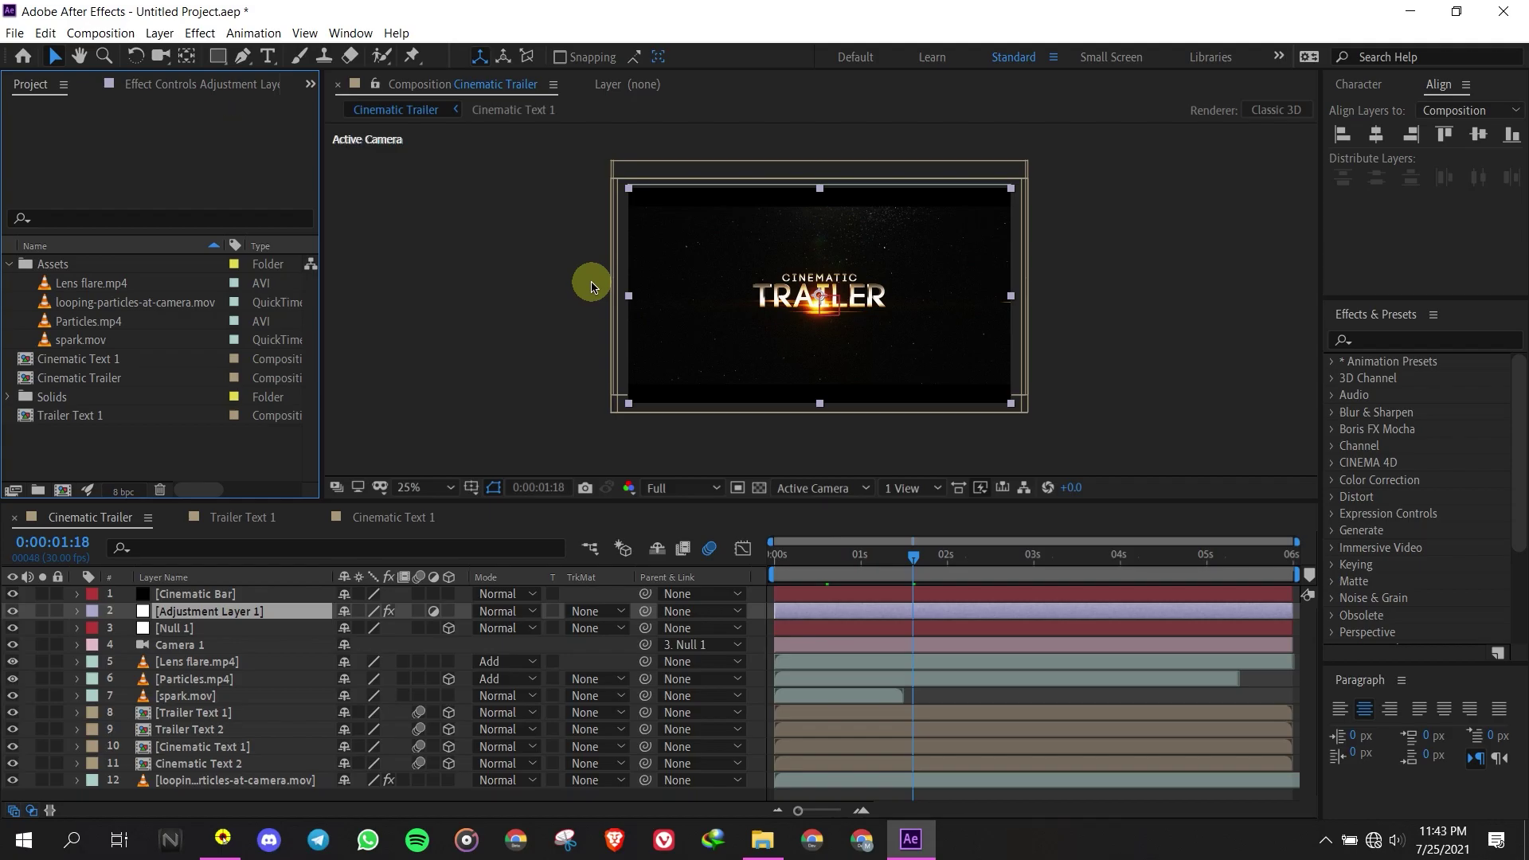
# Open the Essential Graphics panel from the Window menu and make the upper panels slightly taller
pyautogui.click(6, 265)
pyautogui.click(350, 32)
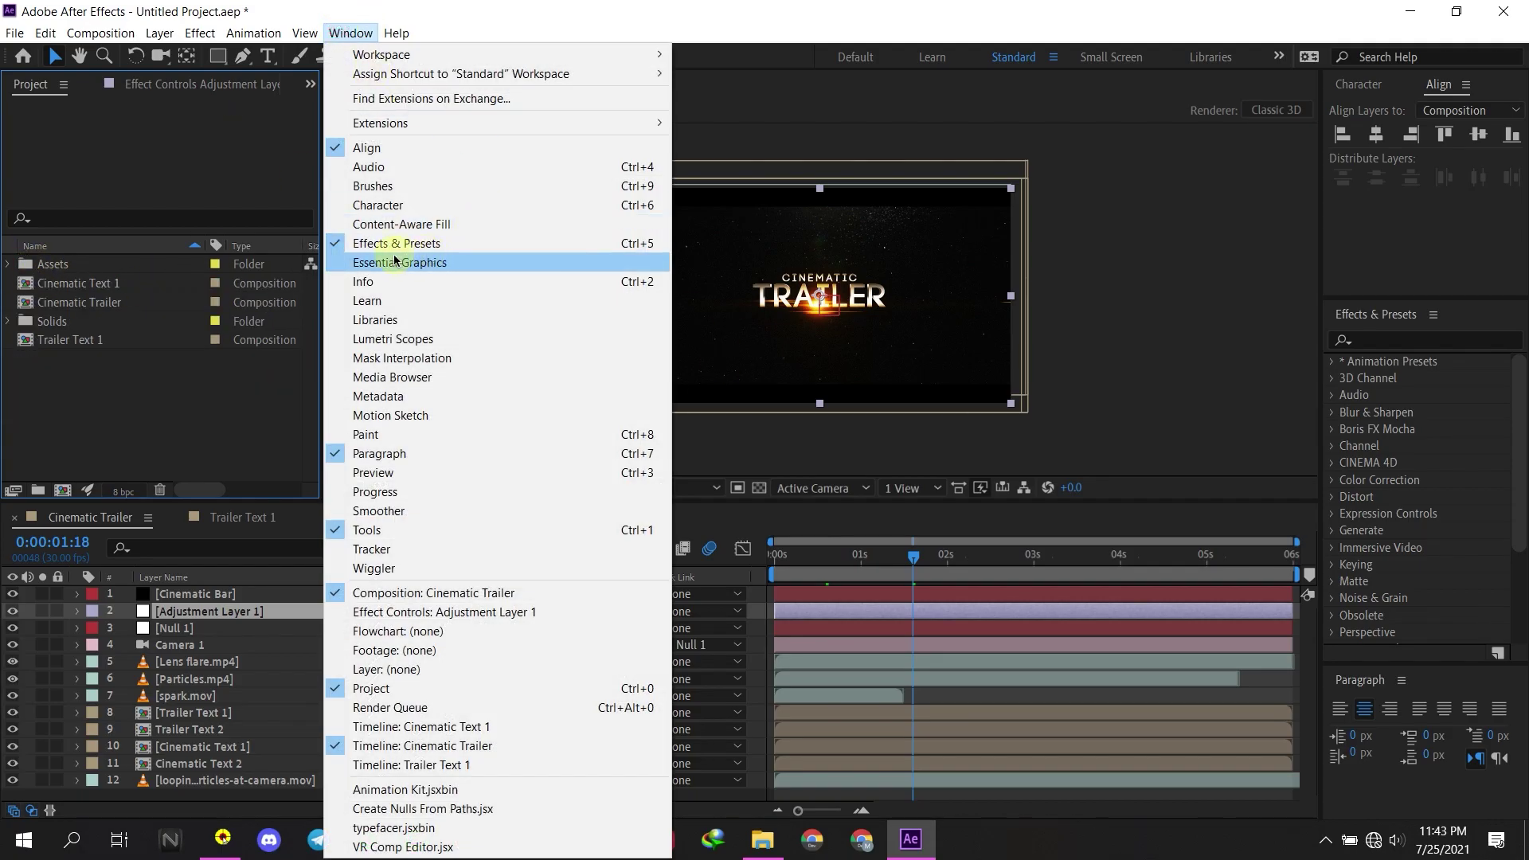
pyautogui.click(428, 265)
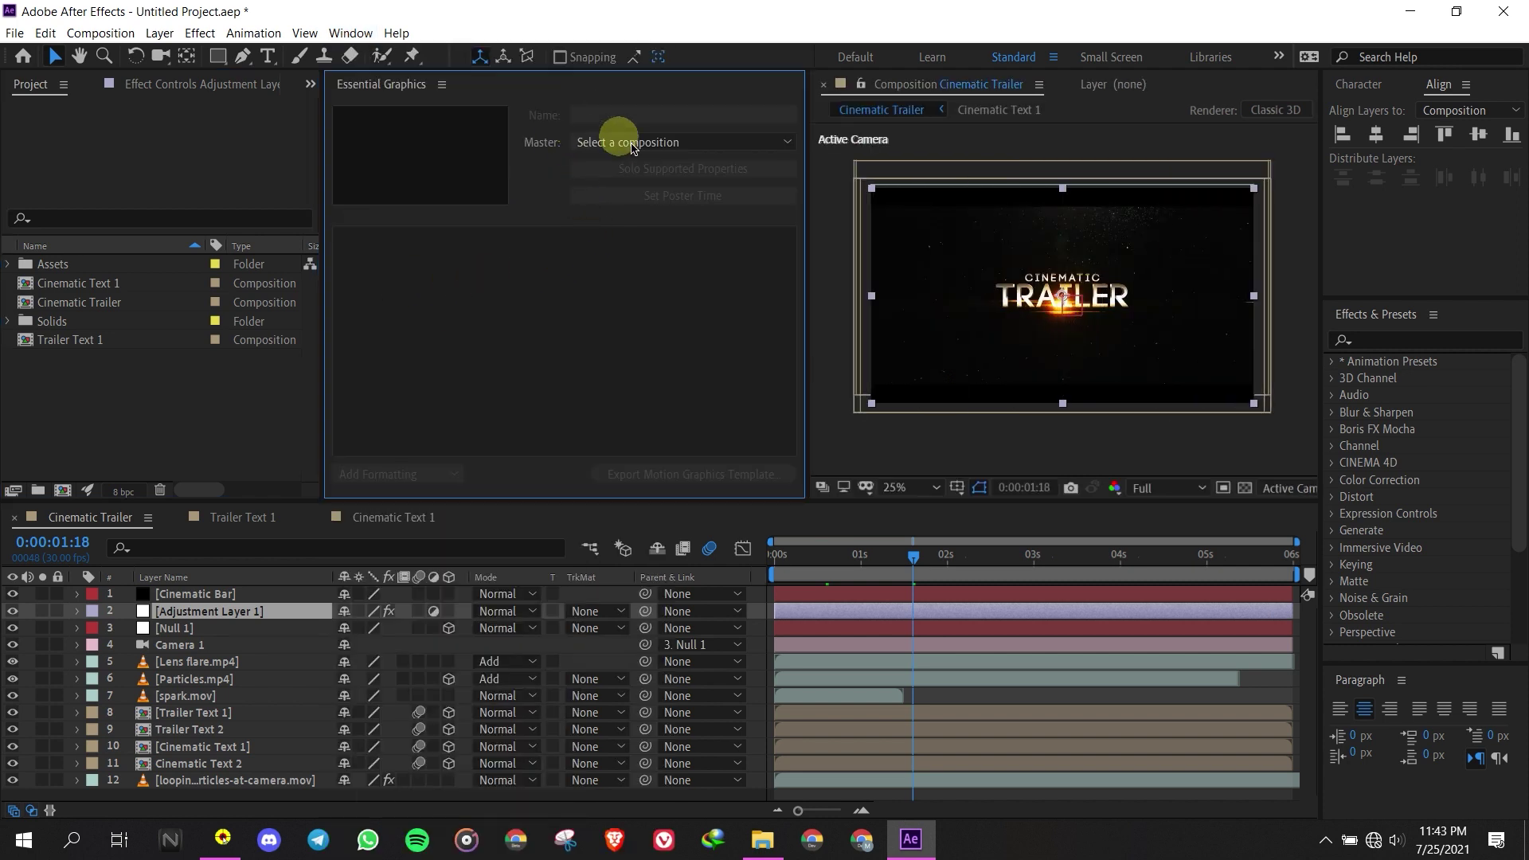
pyautogui.moveTo(529, 505); pyautogui.dragTo(534, 515)
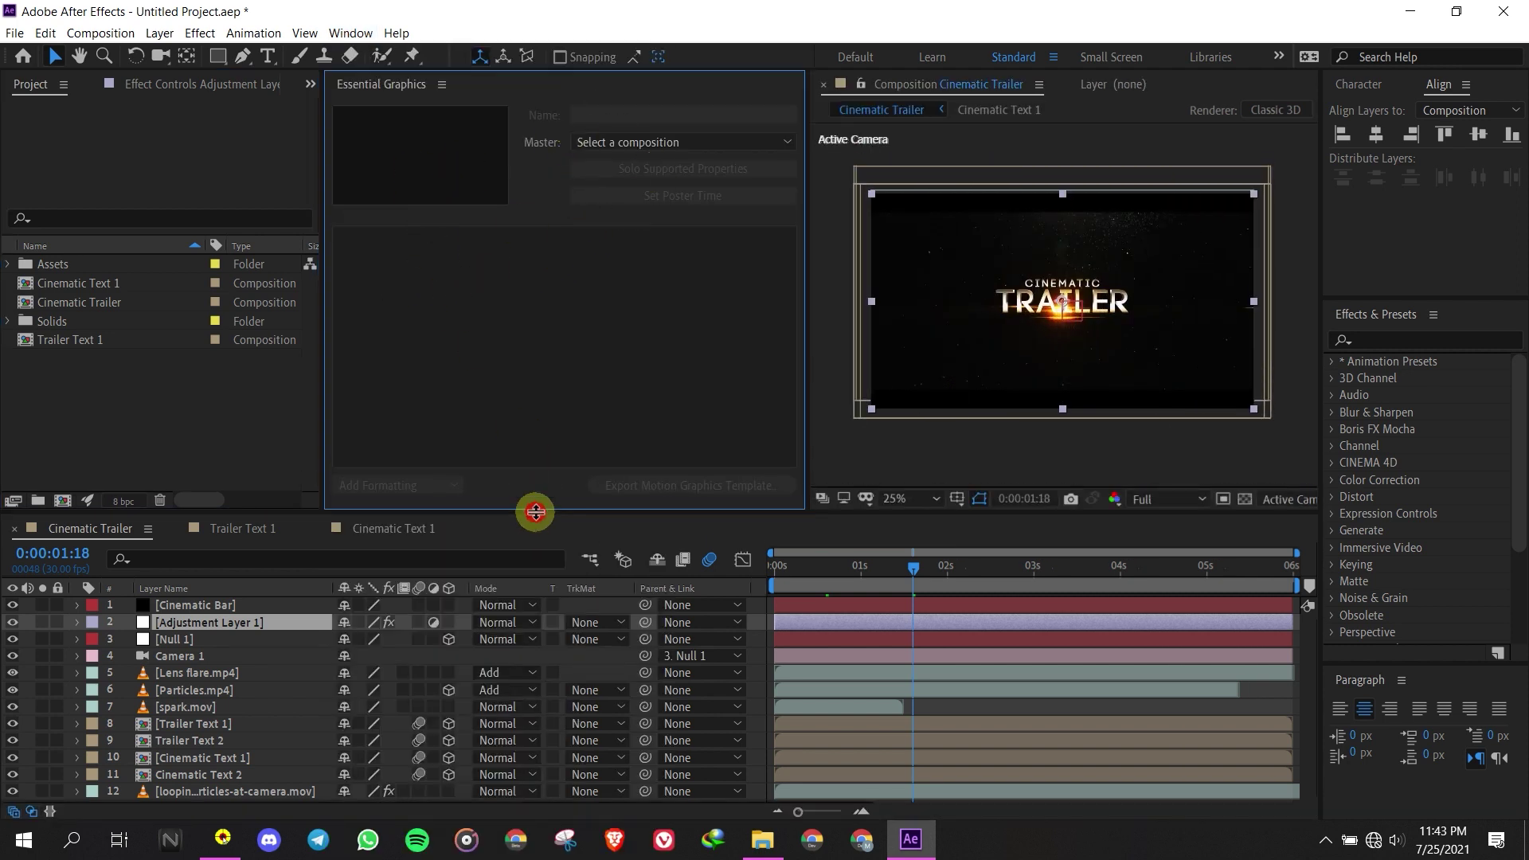
# Set the master composition to Cinematic Trailer and name the template 'Cinematic Trailer'
pyautogui.click(665, 140)
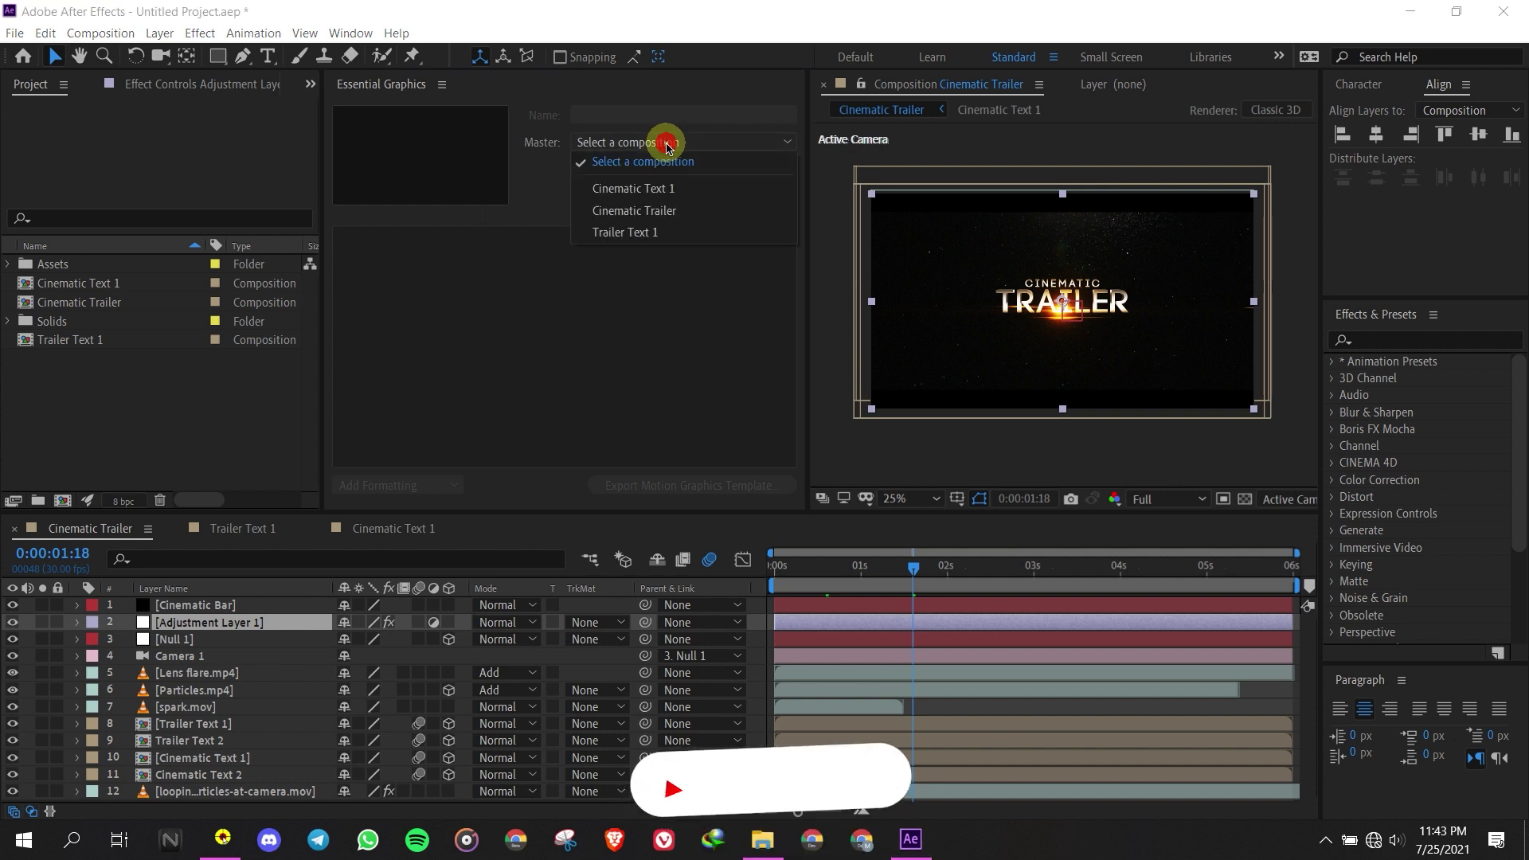
pyautogui.click(620, 209)
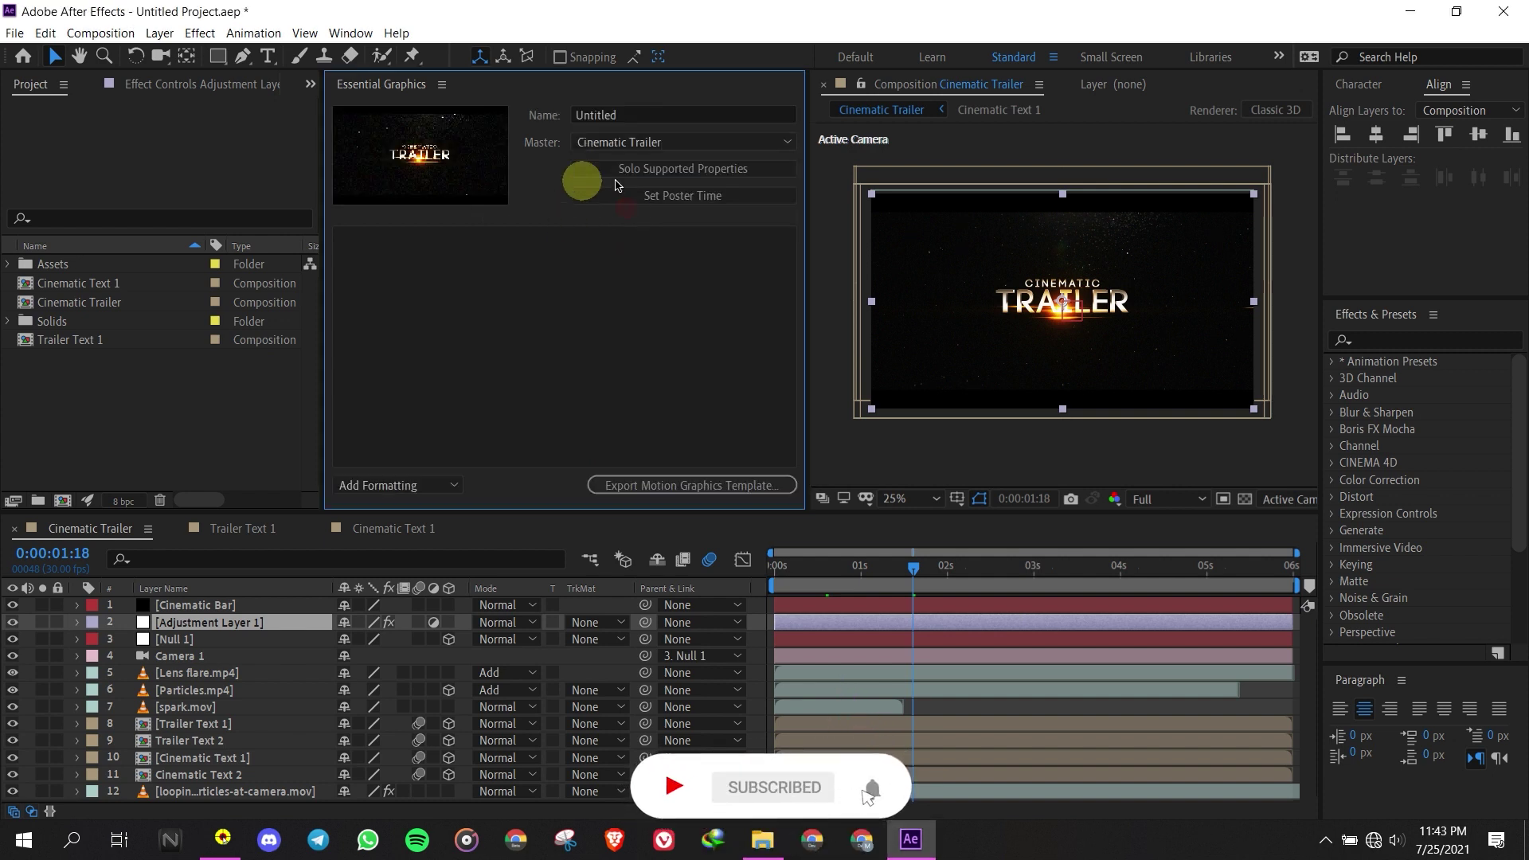
pyautogui.click(633, 114)
pyautogui.write('Cinematic Trailer')
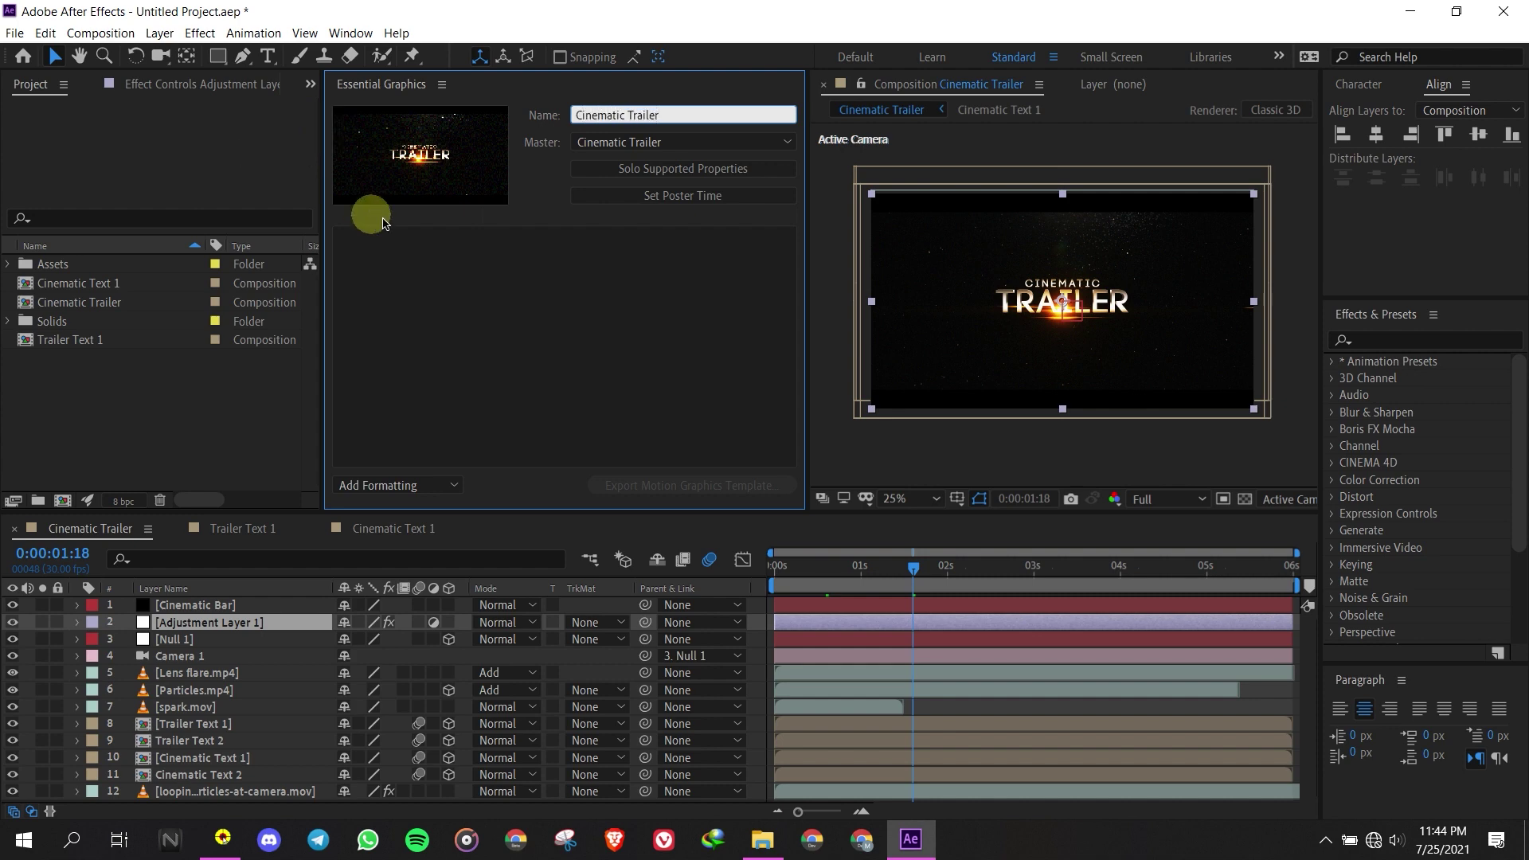
pyautogui.click(541, 259)
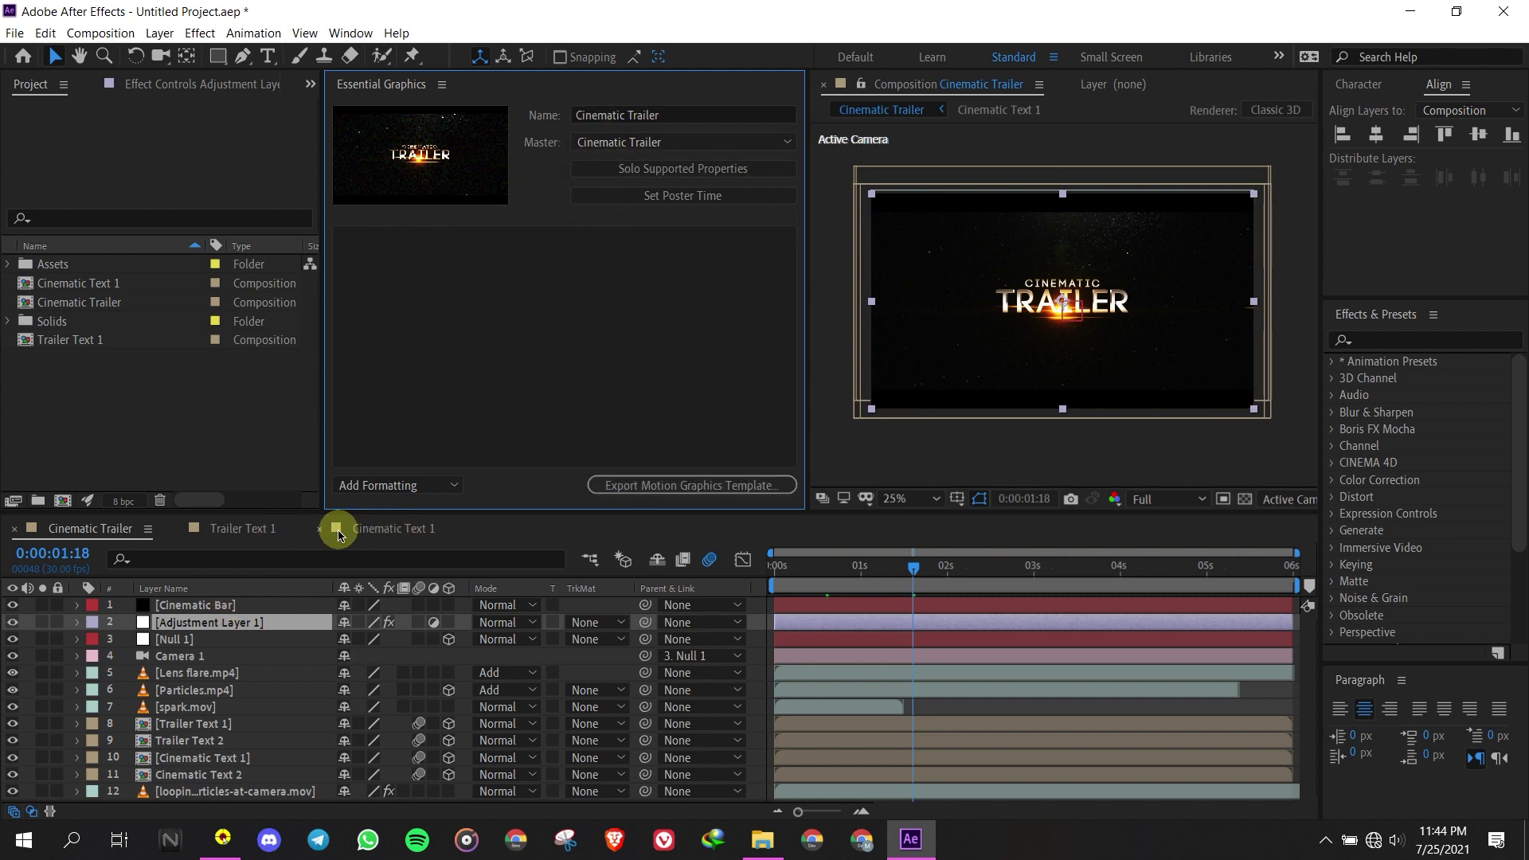
# Add the Trailer layer's Source Text from Trailer Text 1 to the template, labelled 'Main Text'
pyautogui.click(246, 528)
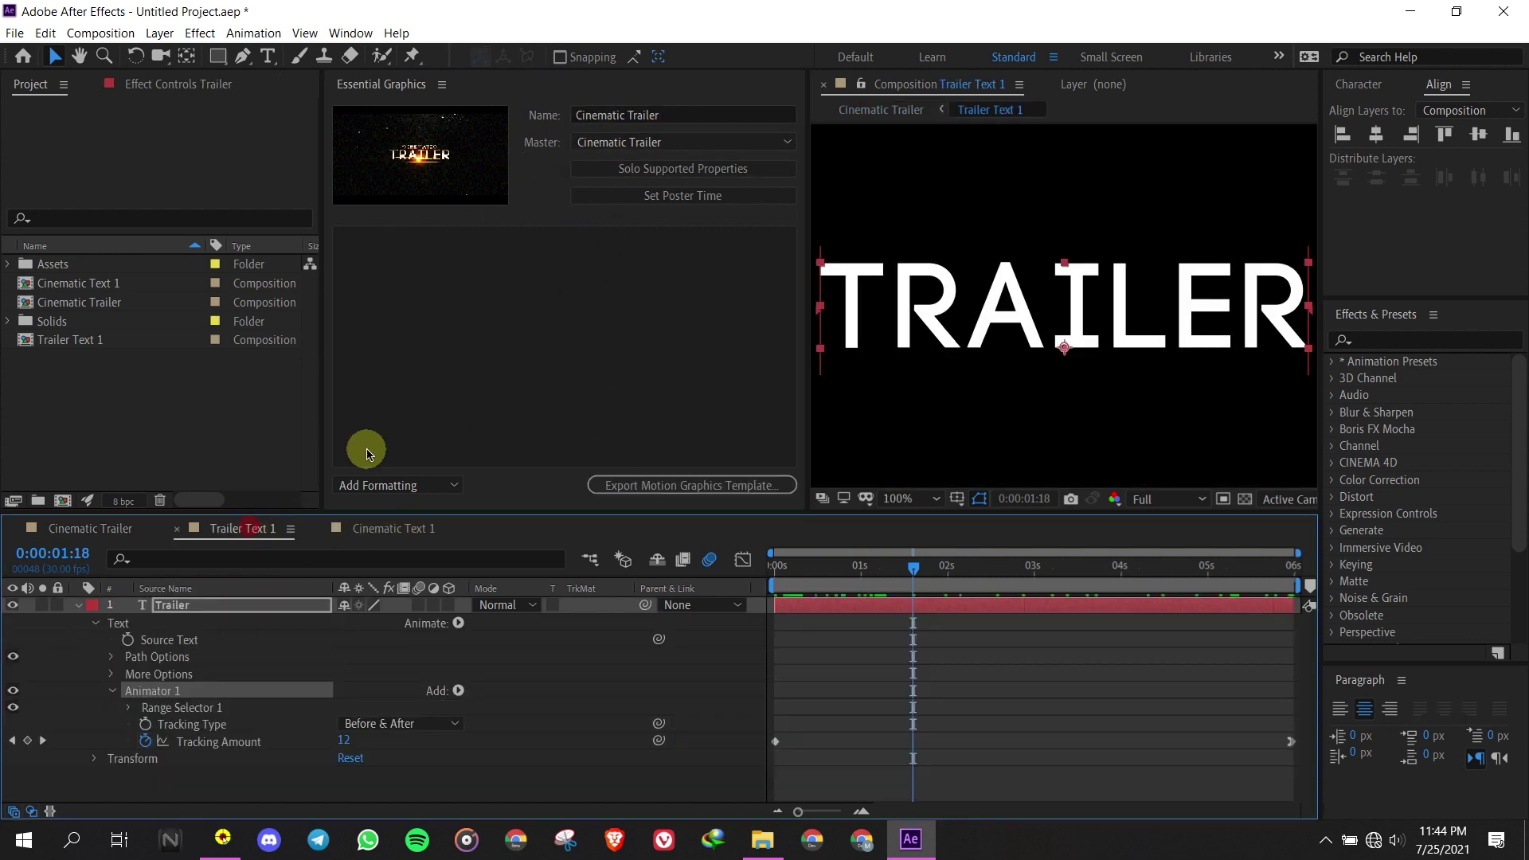
pyautogui.click(79, 607)
pyautogui.click(79, 607)
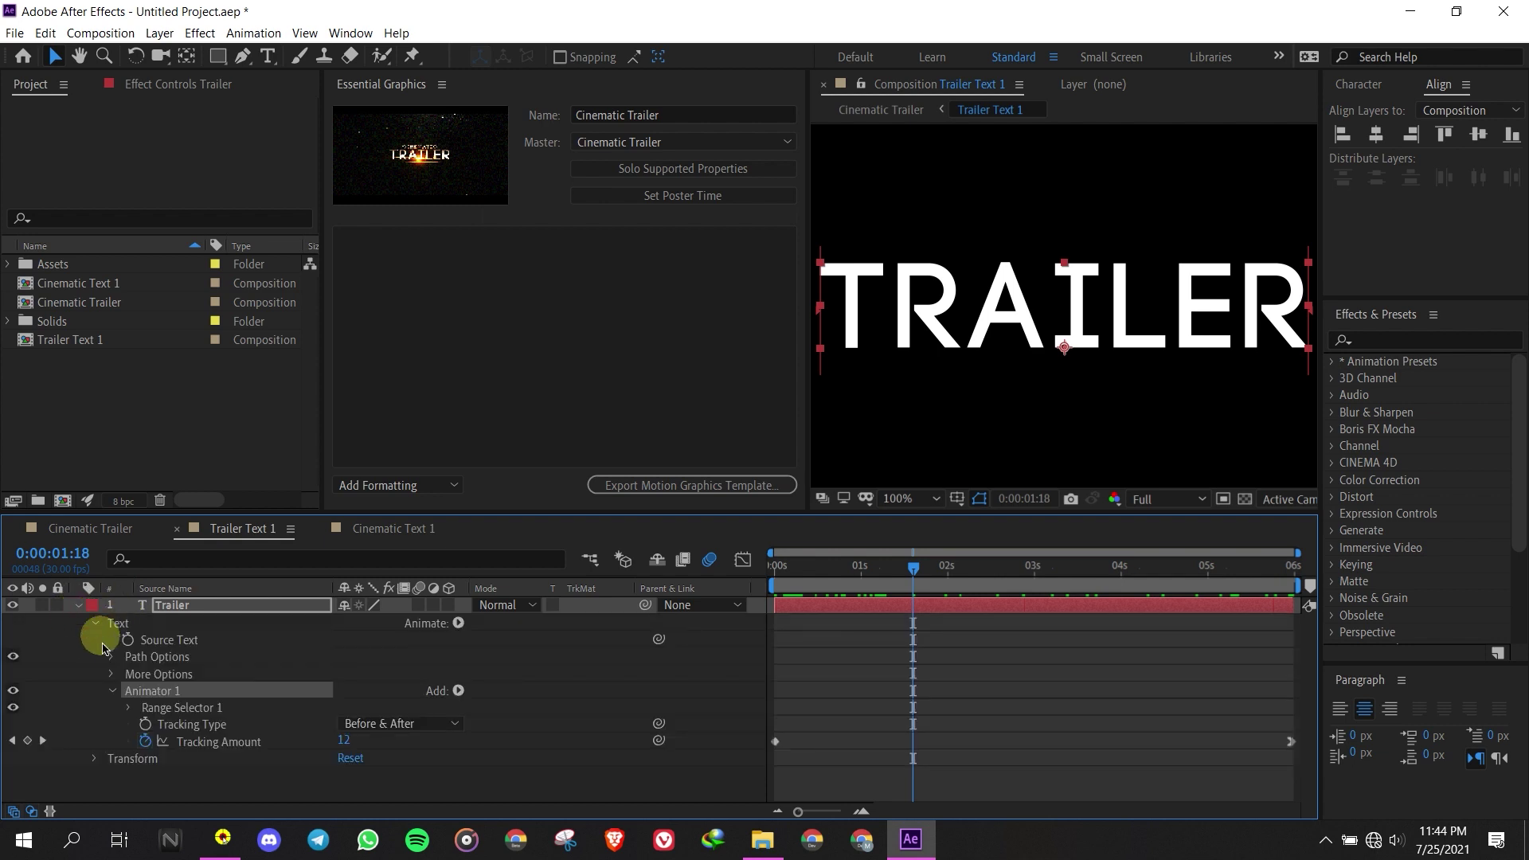
pyautogui.click(146, 642)
pyautogui.moveTo(146, 641); pyautogui.dragTo(415, 244)
pyautogui.click(424, 242)
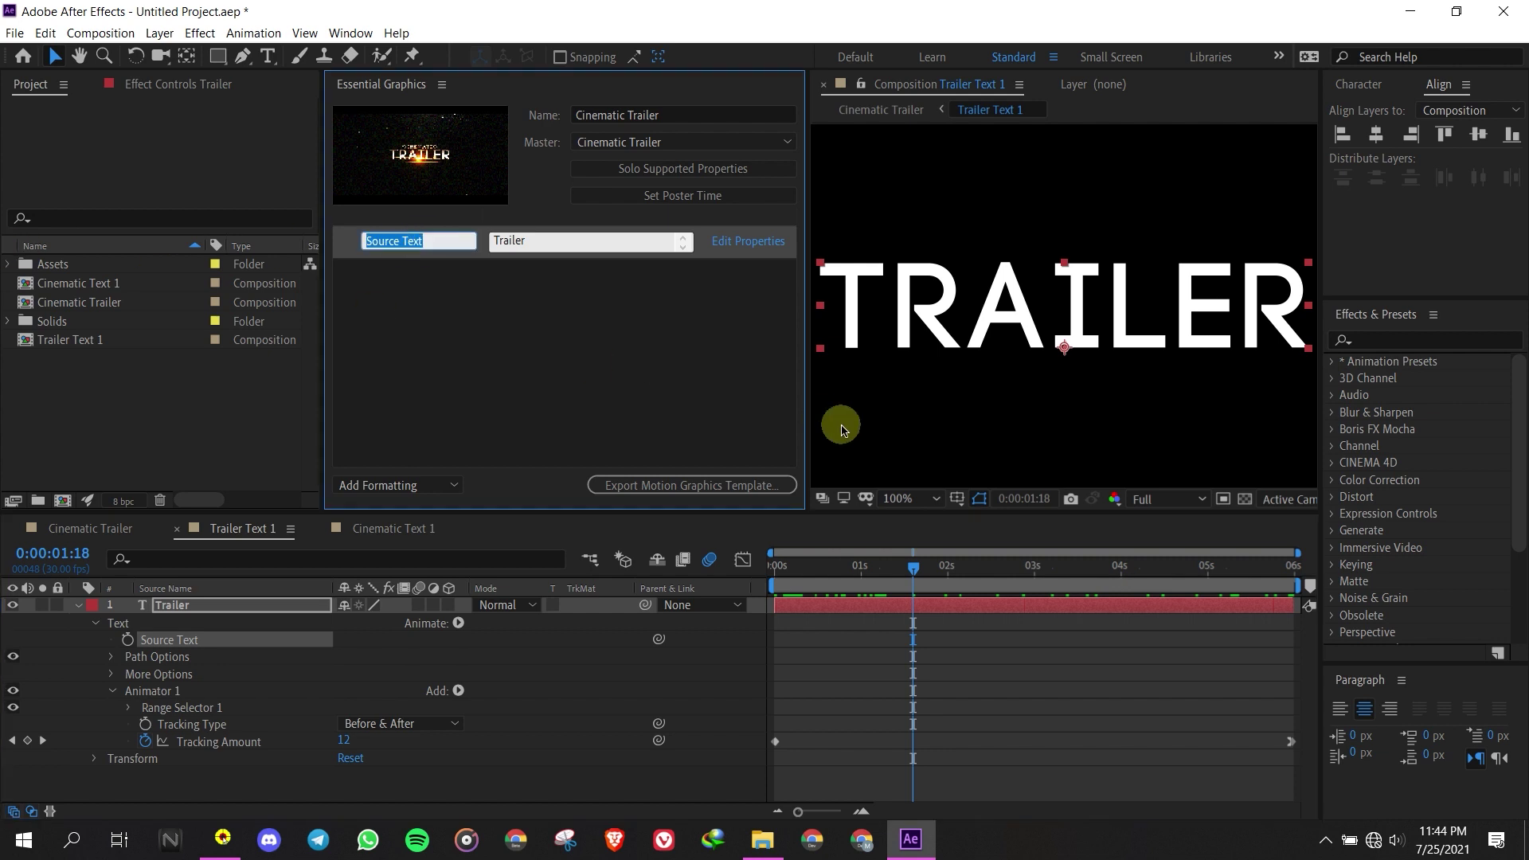
pyautogui.write('Main')
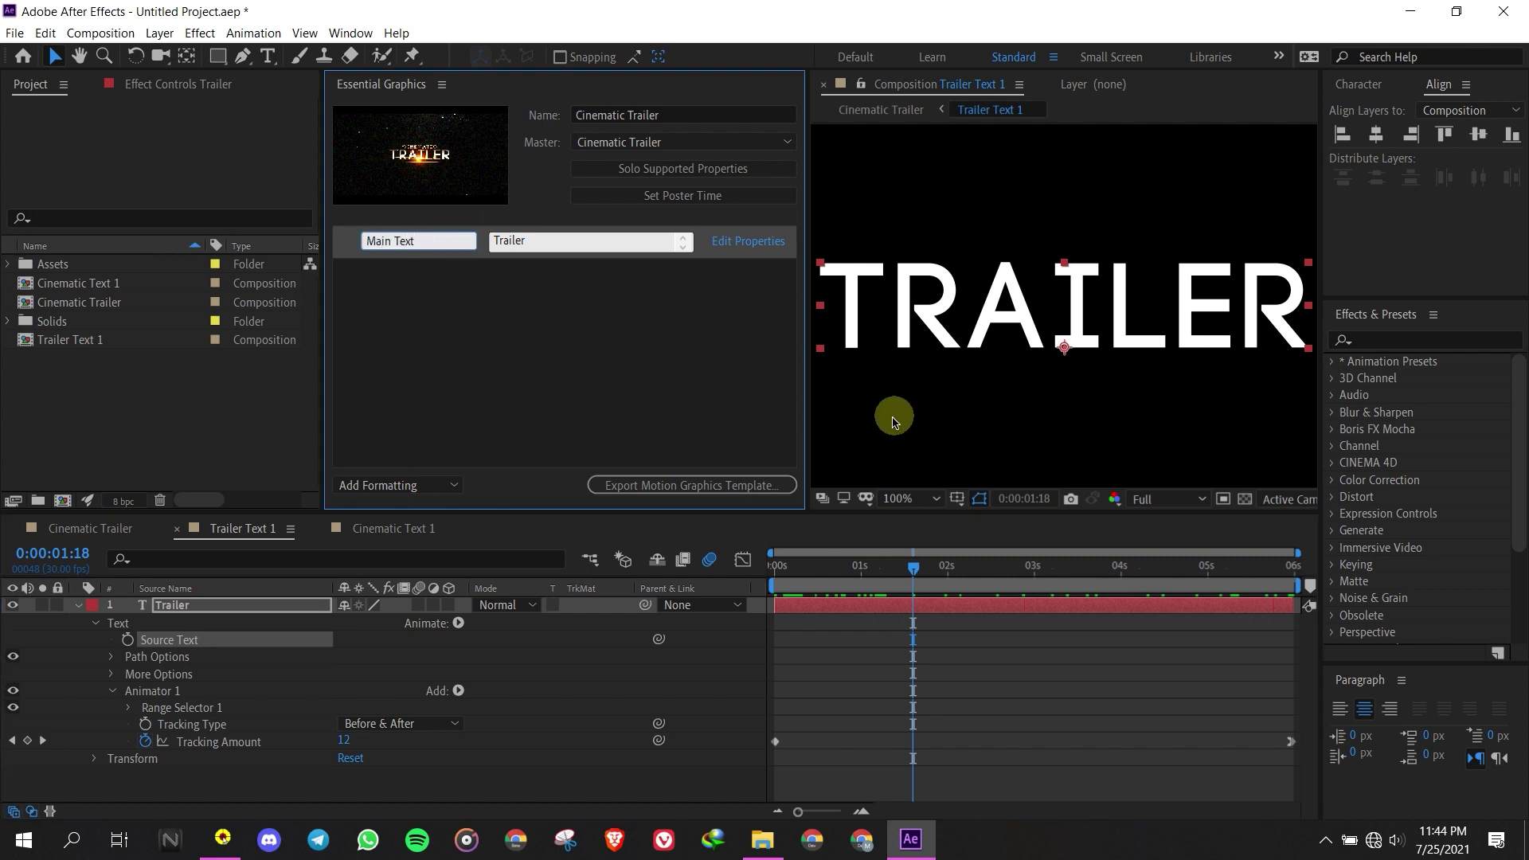
pyautogui.press('Return')
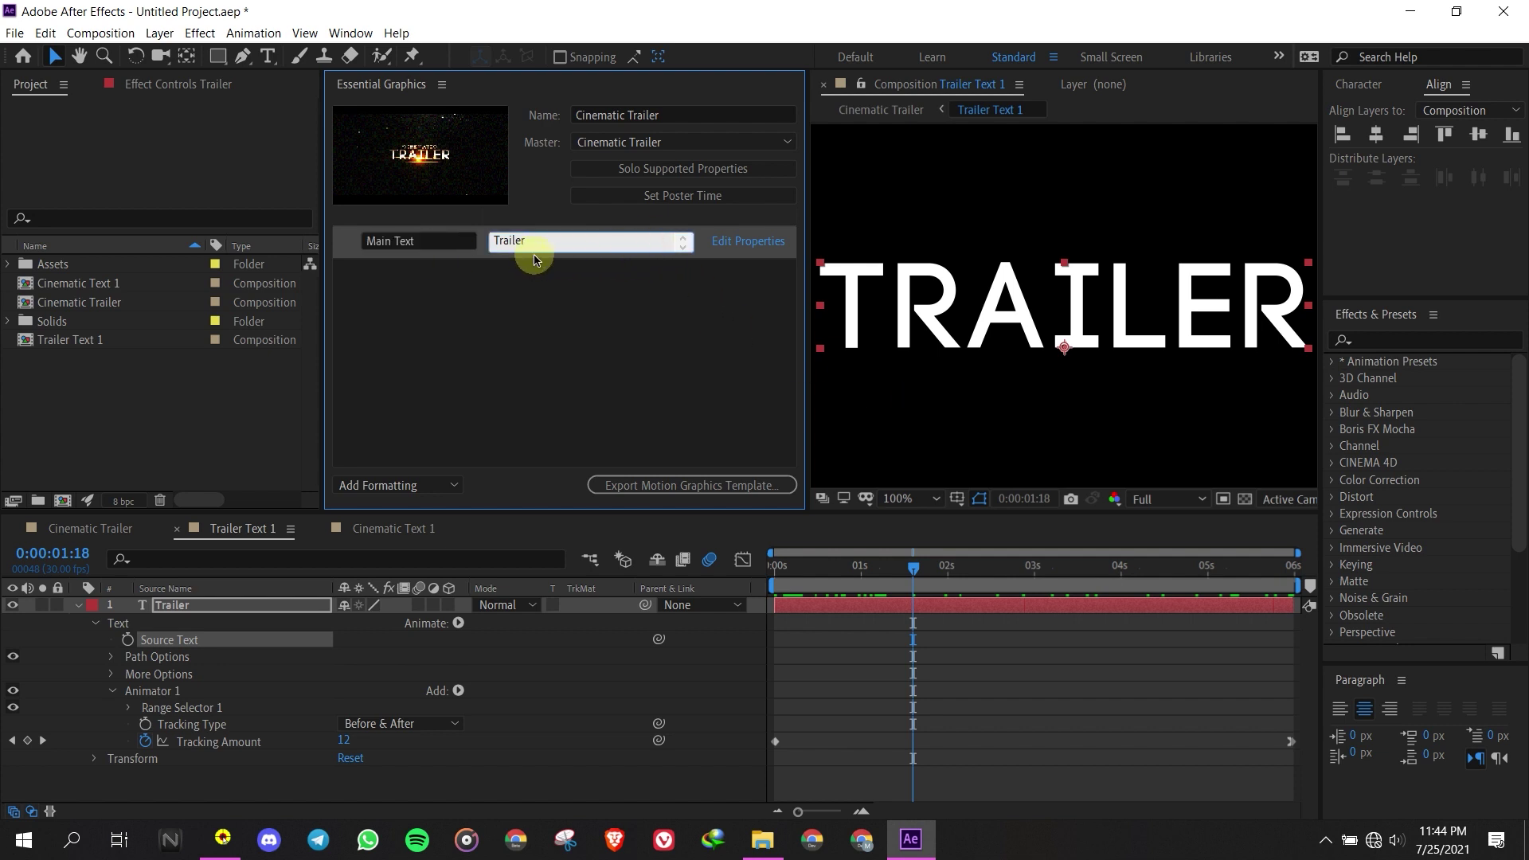
# Enable font selection, font size and faux styles in Main Text's Edit Properties
pyautogui.click(731, 251)
pyautogui.click(611, 376)
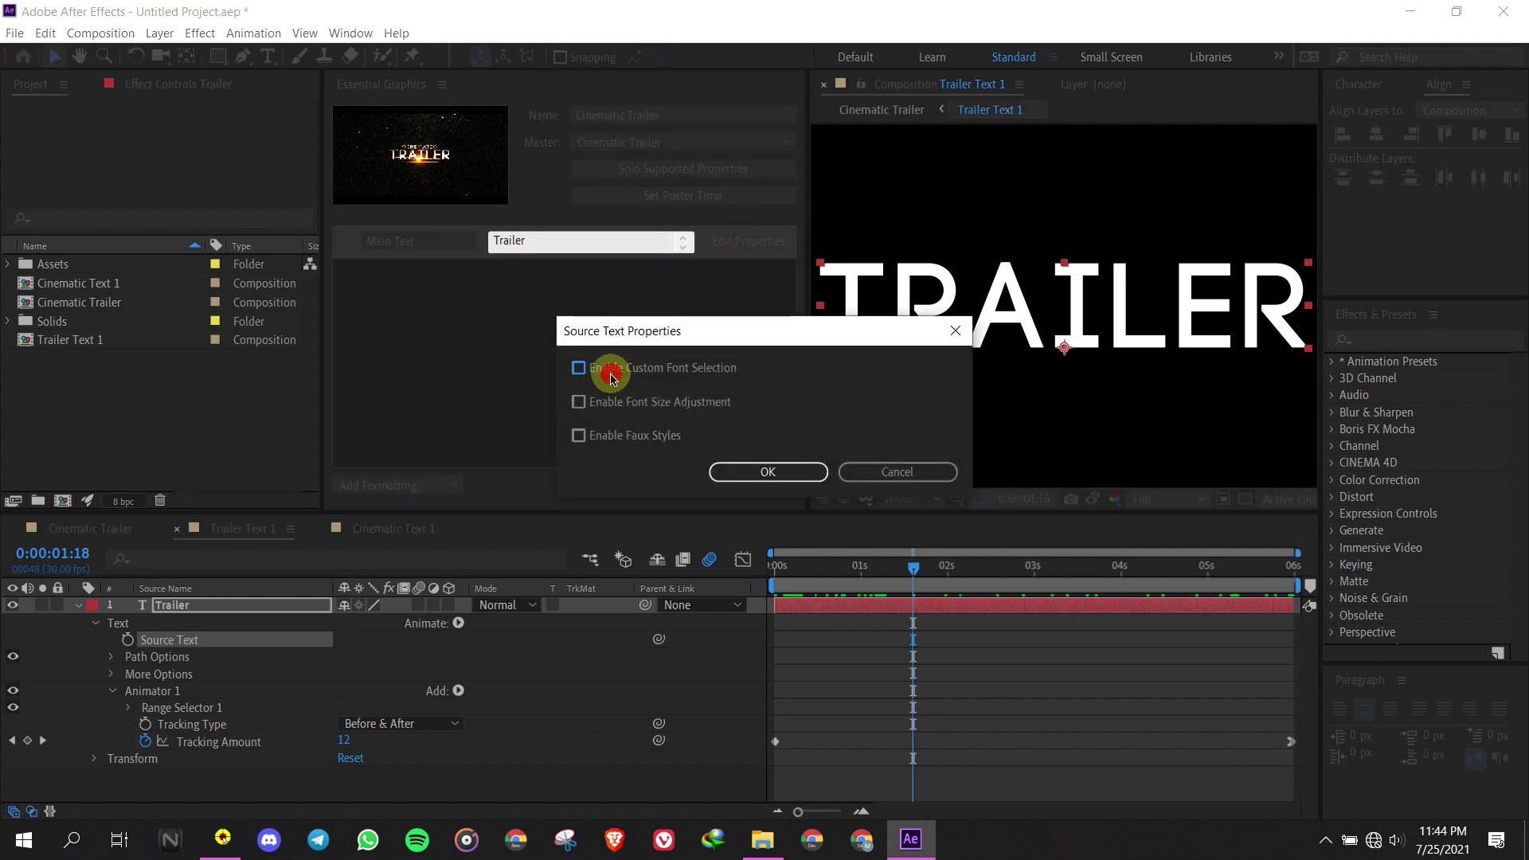
pyautogui.click(605, 402)
pyautogui.click(597, 437)
pyautogui.click(769, 471)
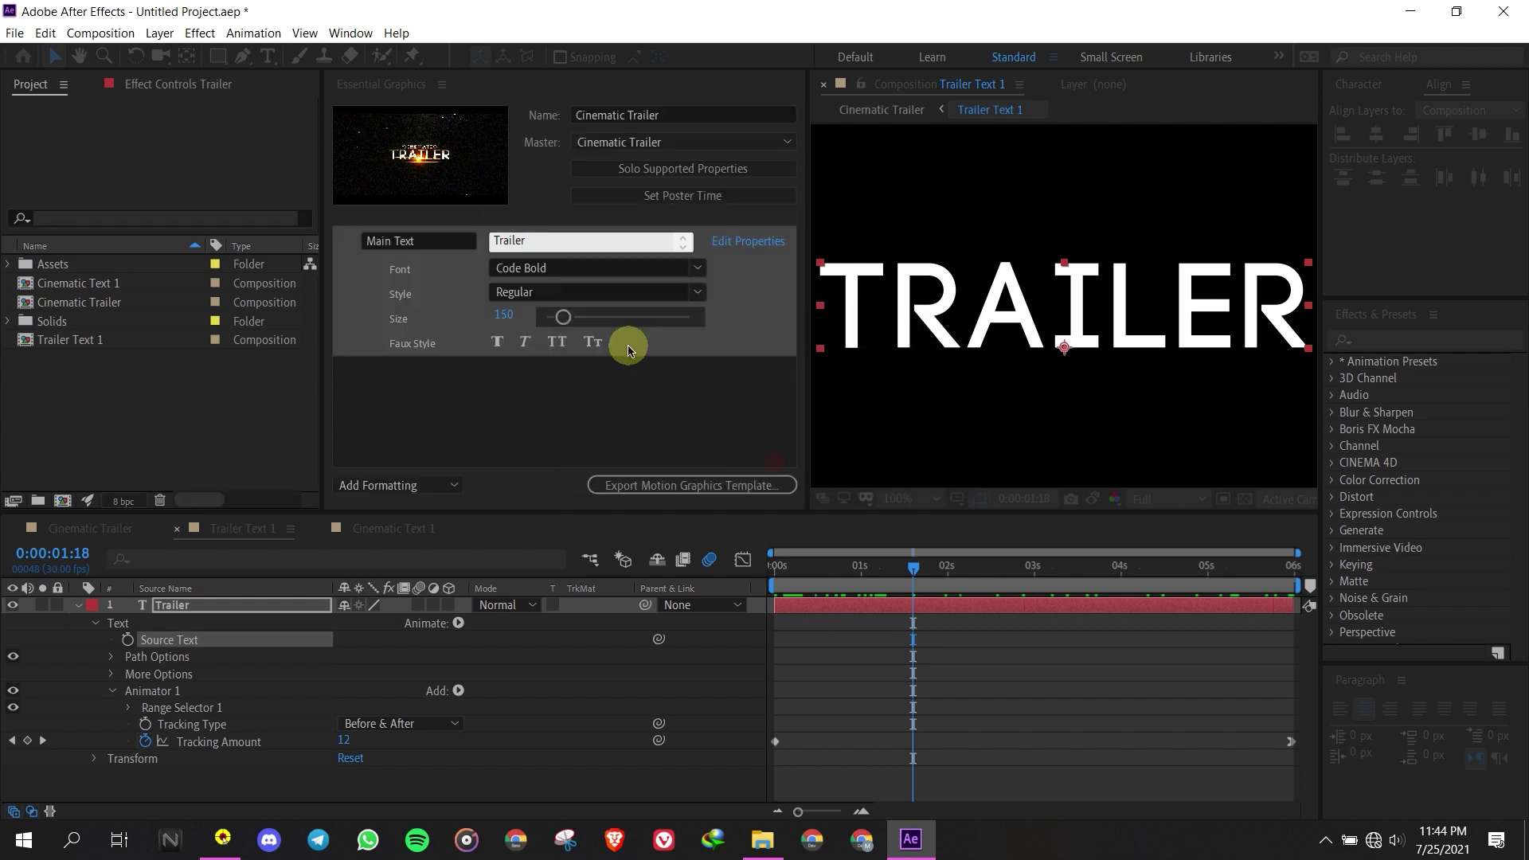
pyautogui.click(448, 436)
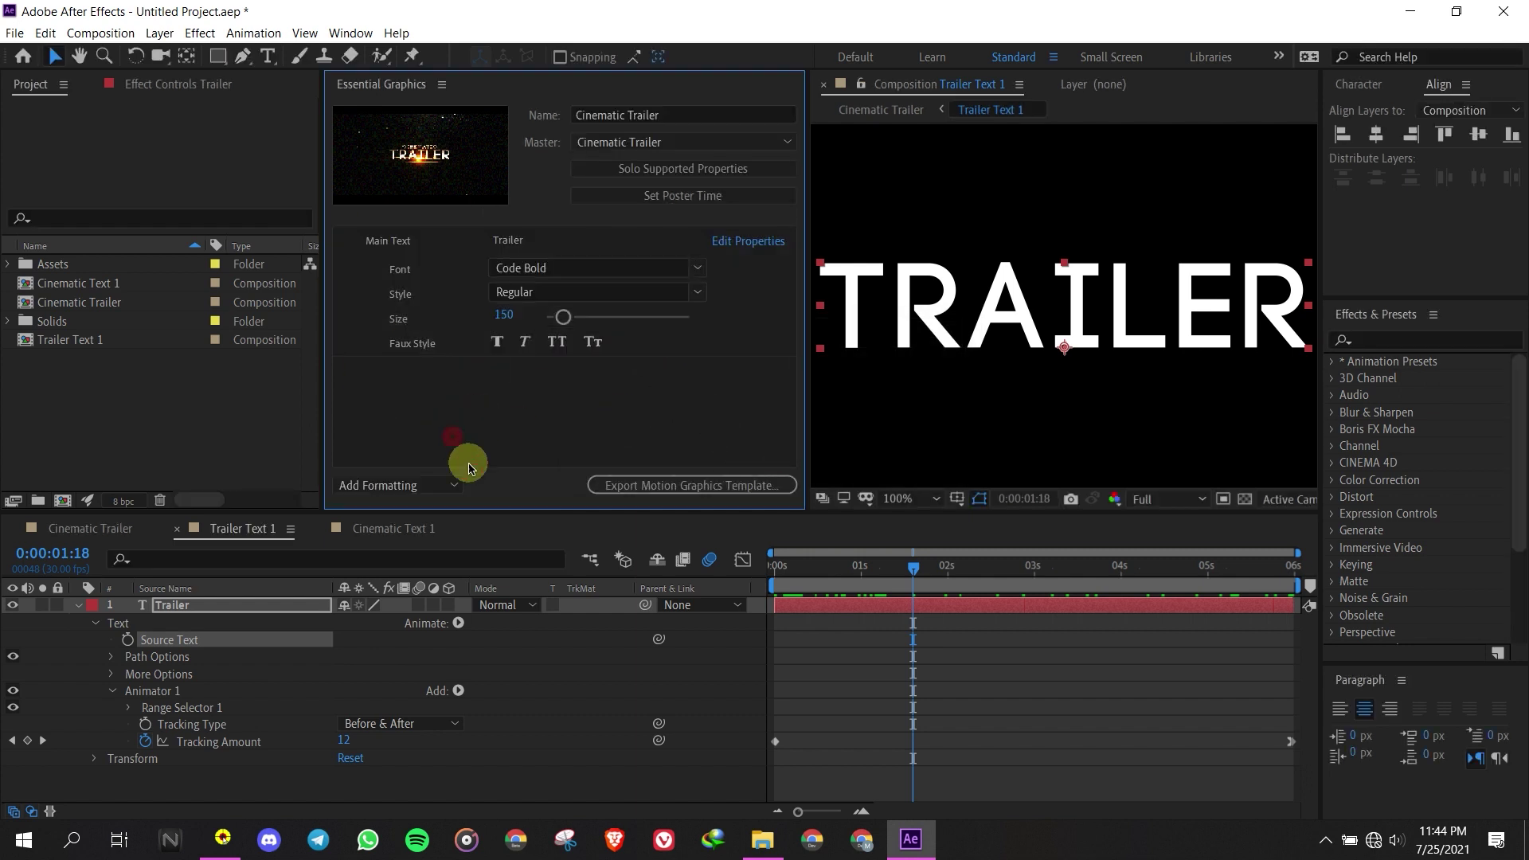
pyautogui.click(81, 608)
# Add the Cinematic layer's Source Text from Cinematic Text 1 to the template, labelled '2nd Text'
pyautogui.click(394, 529)
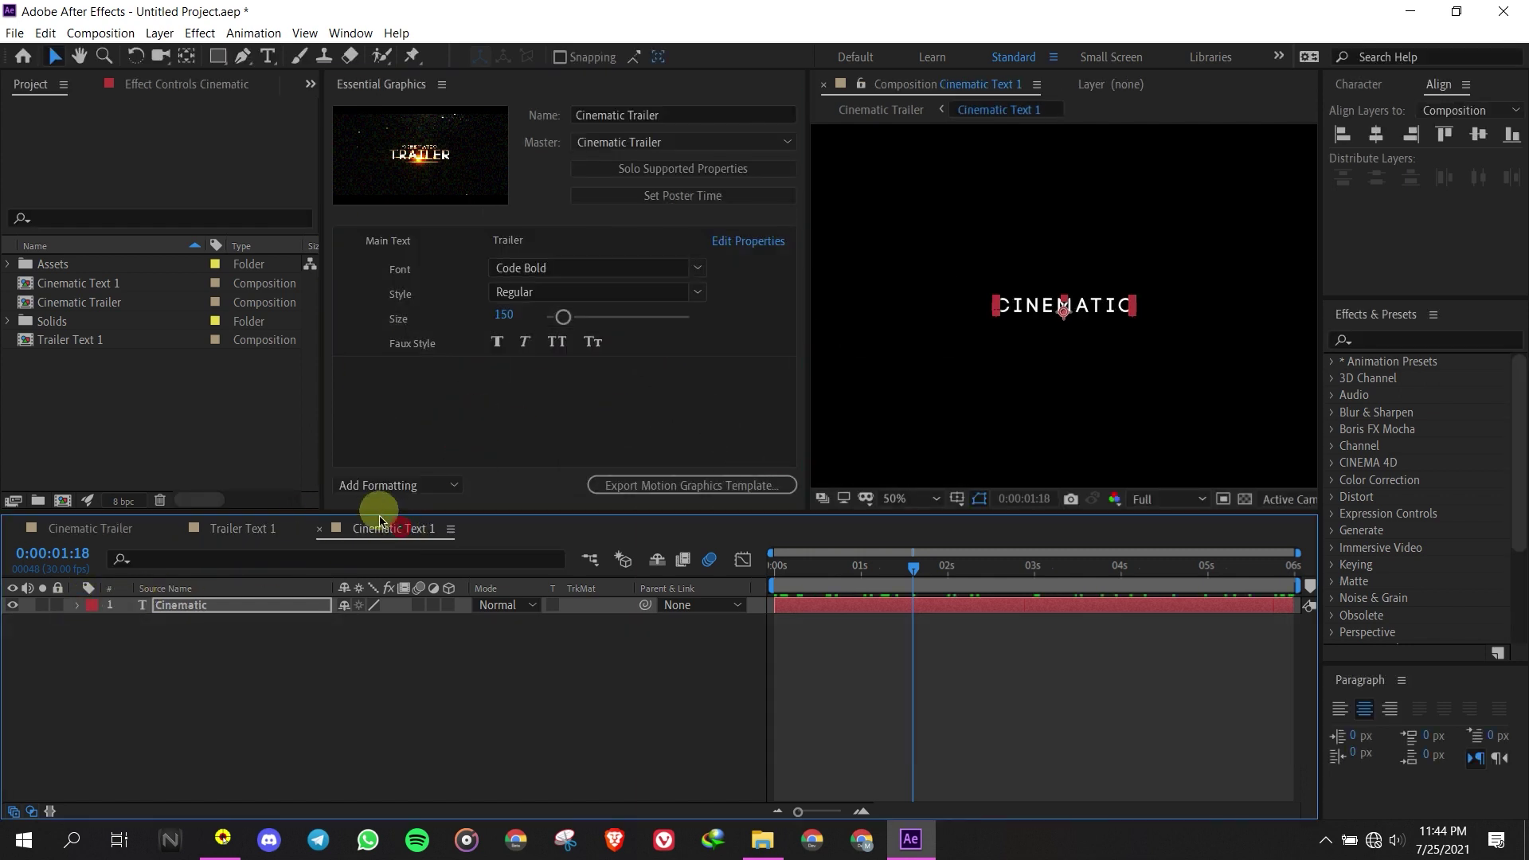
pyautogui.click(79, 607)
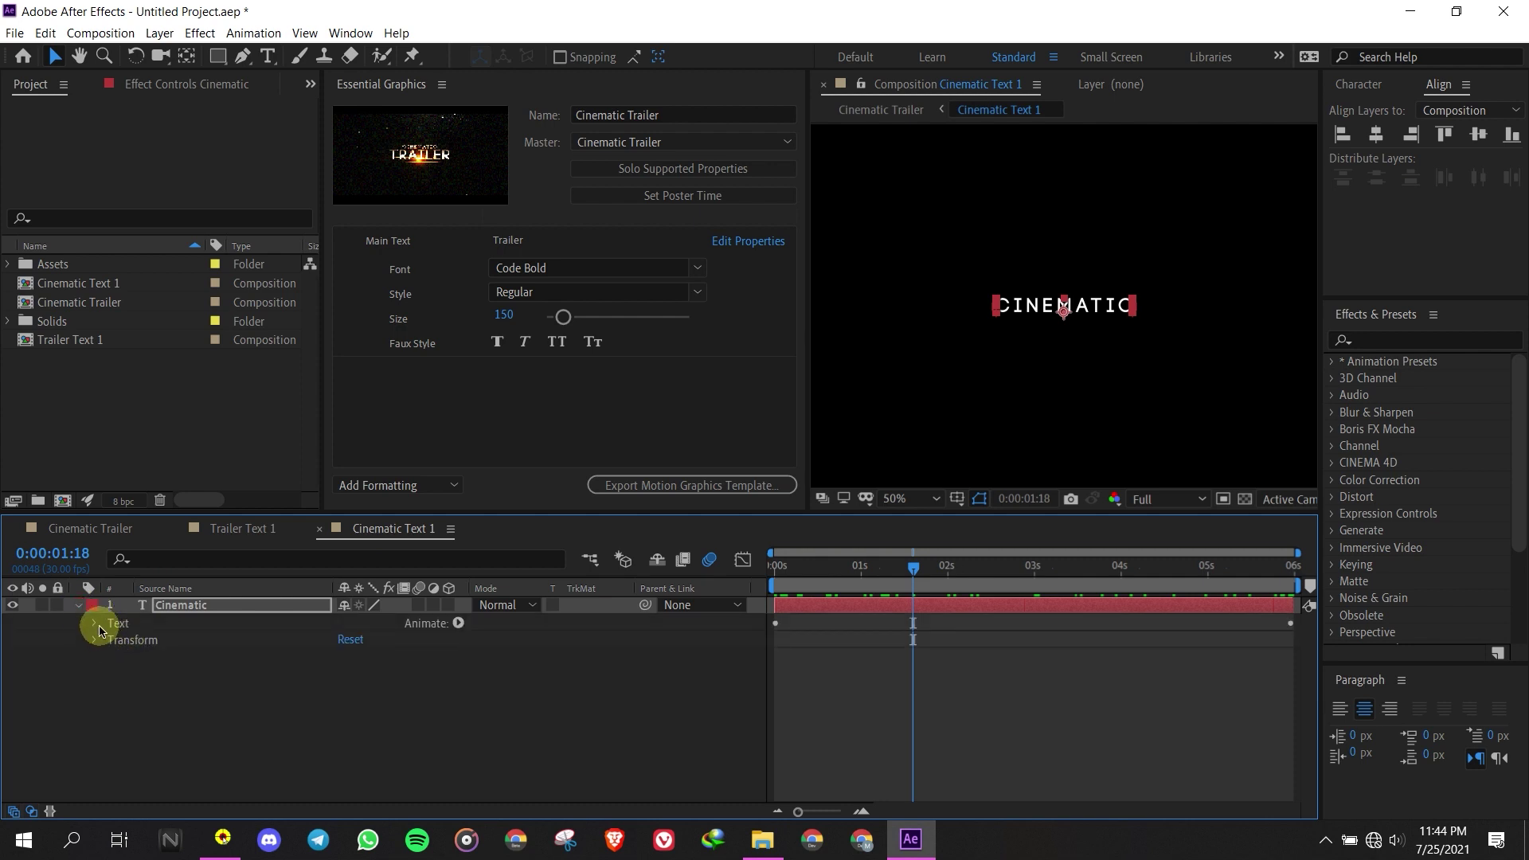
pyautogui.click(96, 626)
pyautogui.click(175, 641)
pyautogui.moveTo(185, 641); pyautogui.dragTo(389, 390)
pyautogui.click(439, 335)
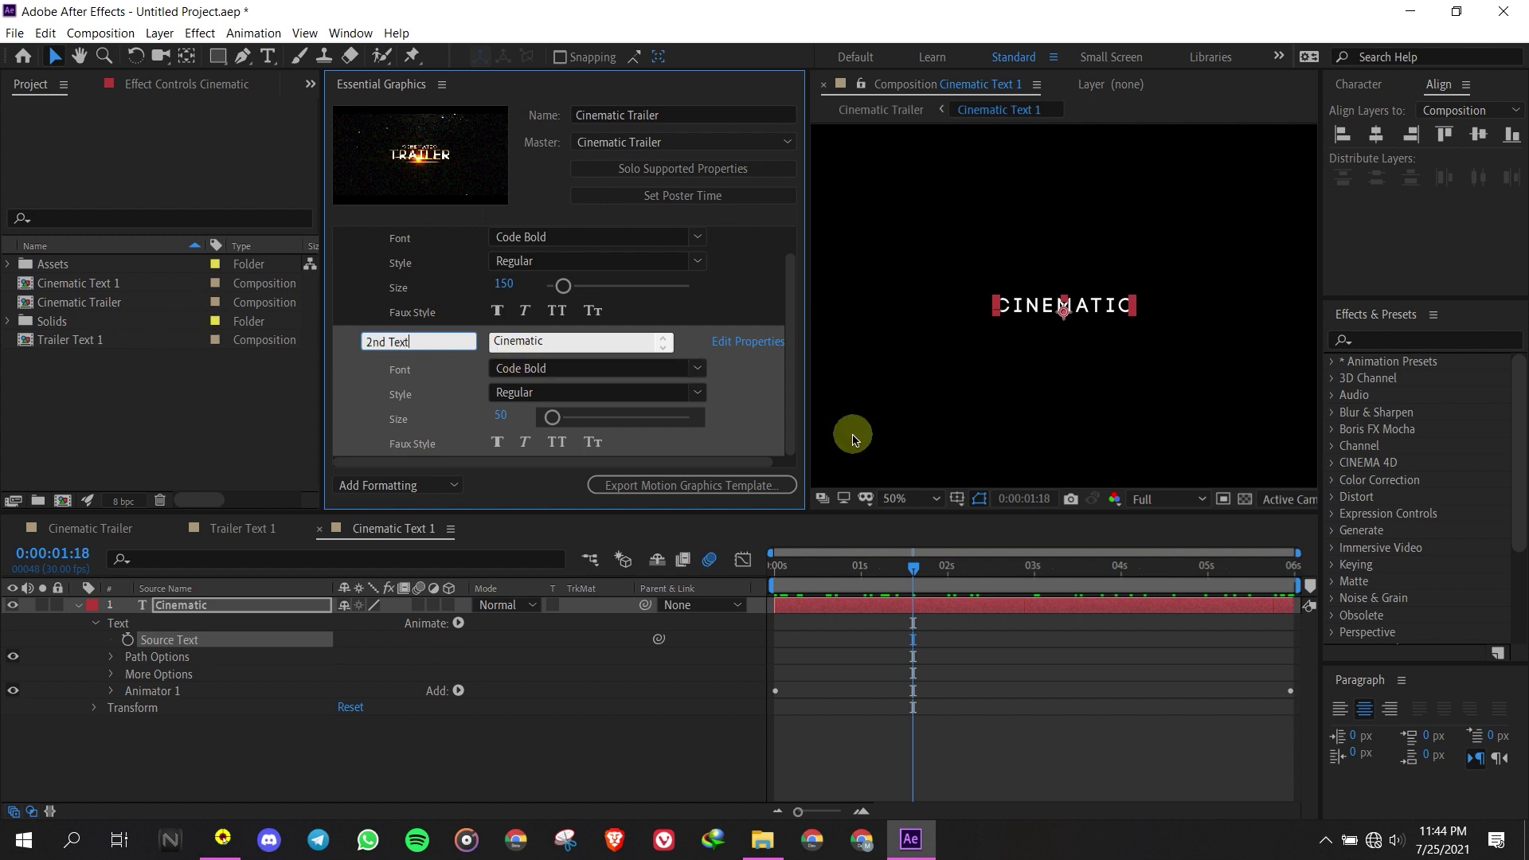
pyautogui.click(789, 325)
# Enlarge Essential Graphics to show both text properties and return to the Cinematic Trailer composition
pyautogui.moveTo(789, 325); pyautogui.dragTo(782, 363)
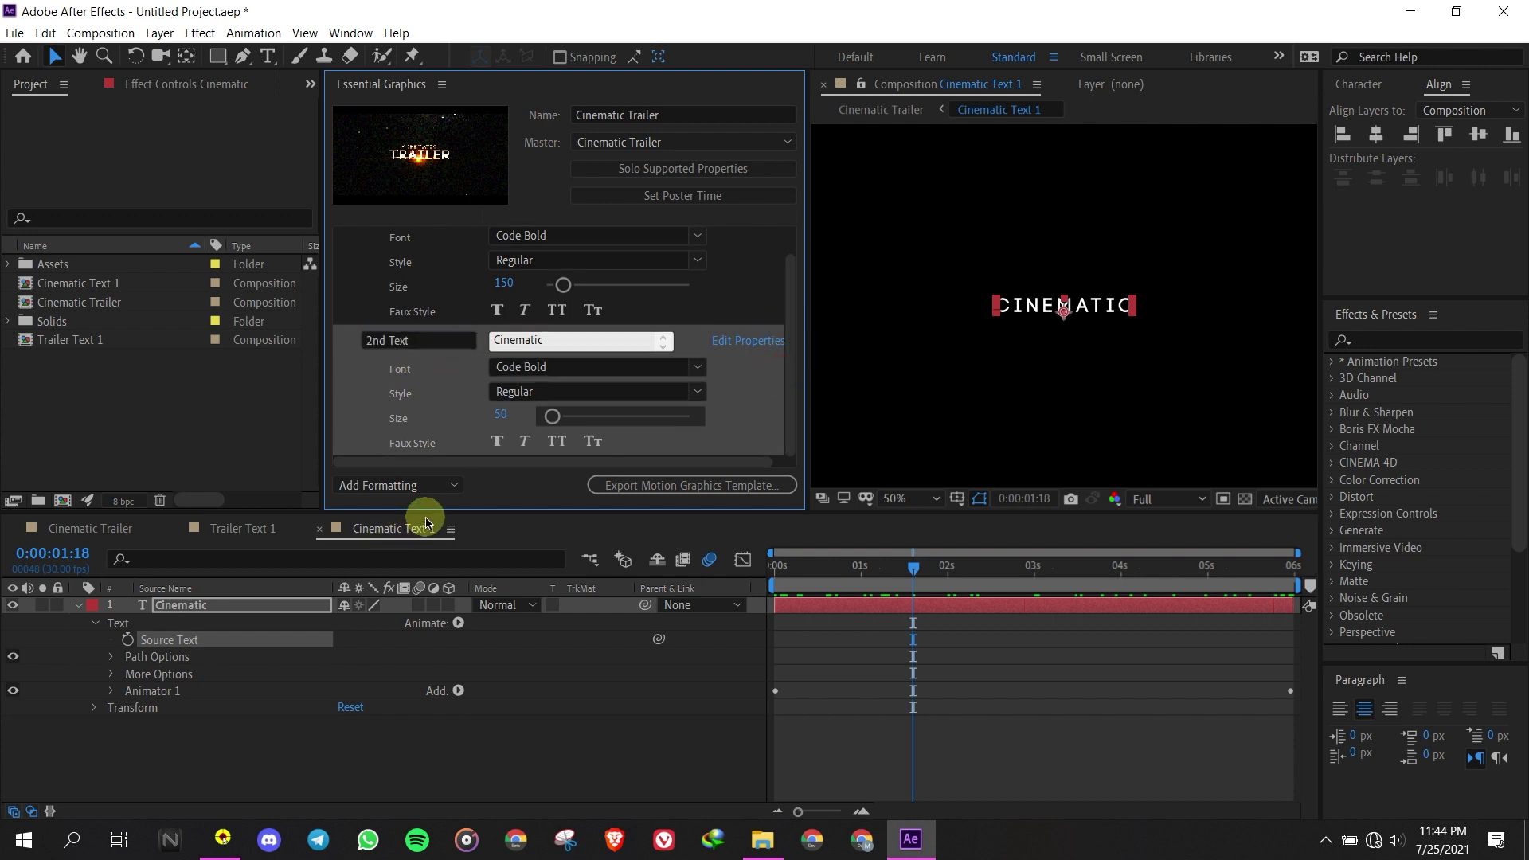
pyautogui.moveTo(428, 514); pyautogui.dragTo(423, 562)
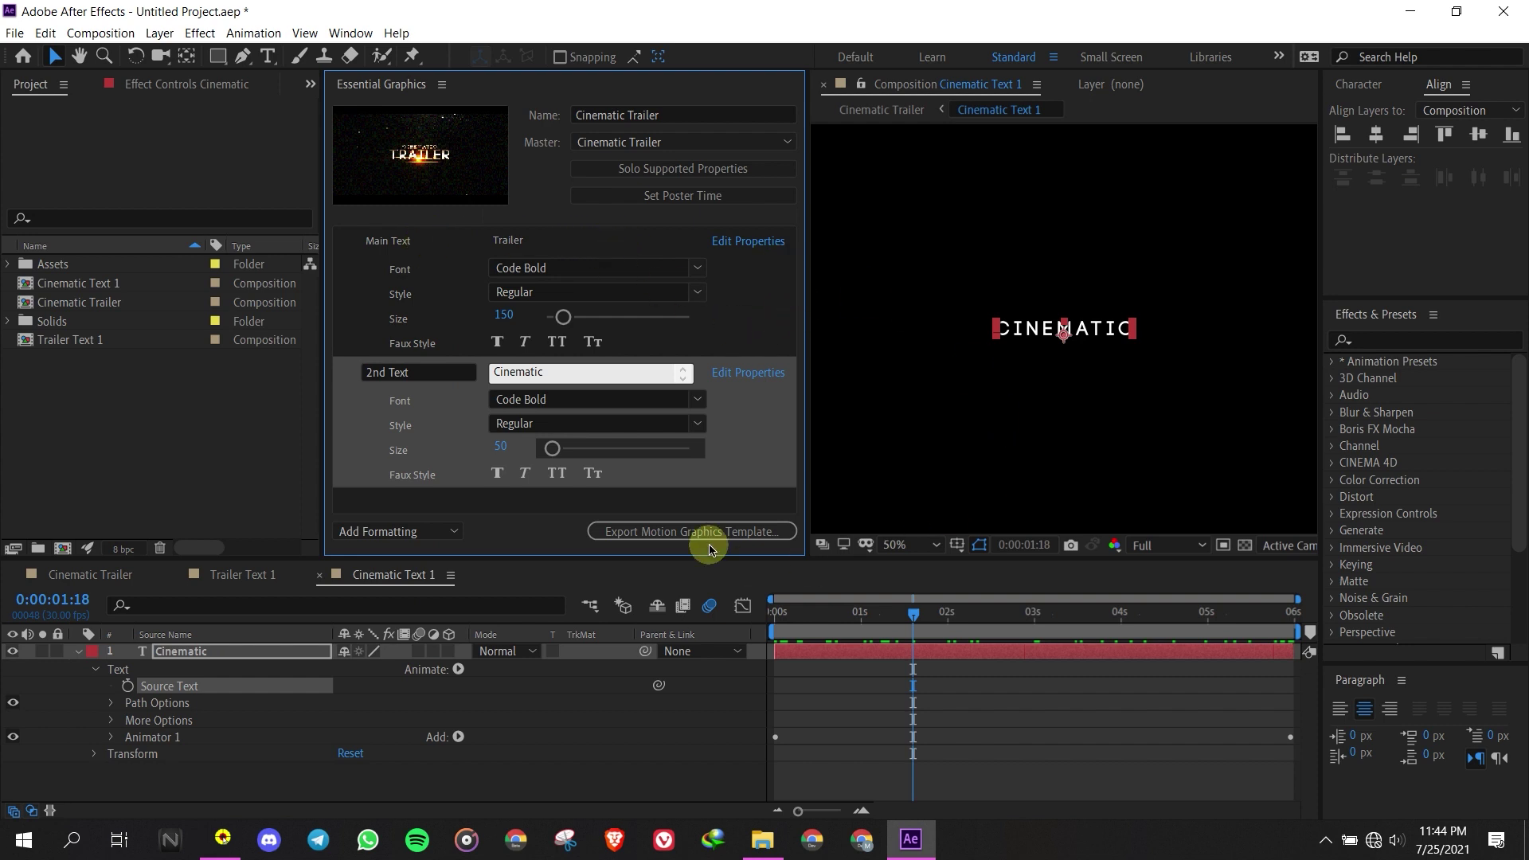
pyautogui.click(217, 578)
pyautogui.click(99, 583)
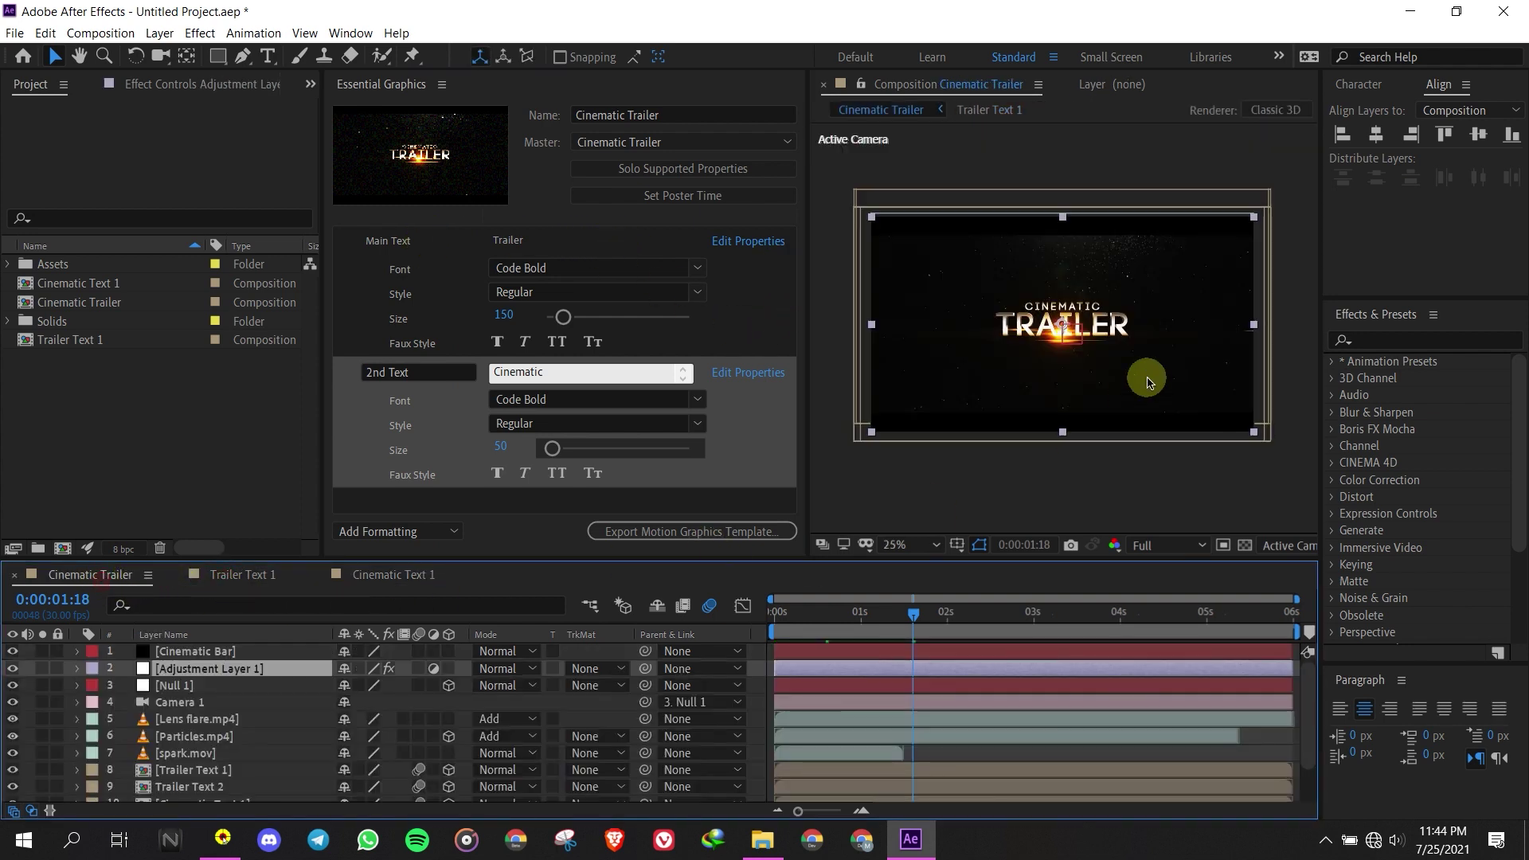
# Edit the Main Text value to 'Tech SeedR' so the title reads TECH SEEDR
pyautogui.click(566, 243)
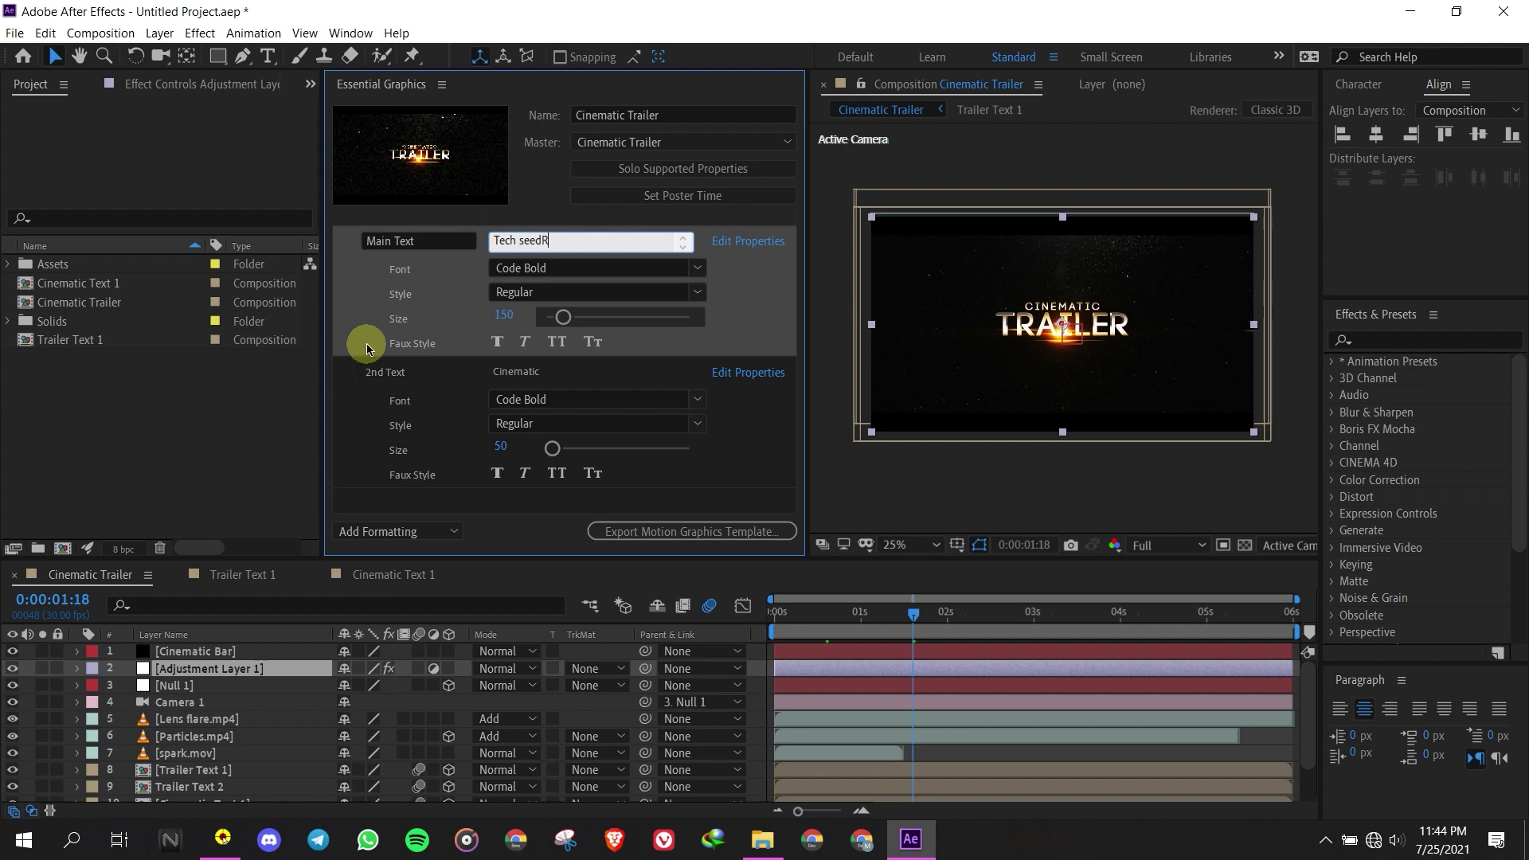
pyautogui.click(517, 239)
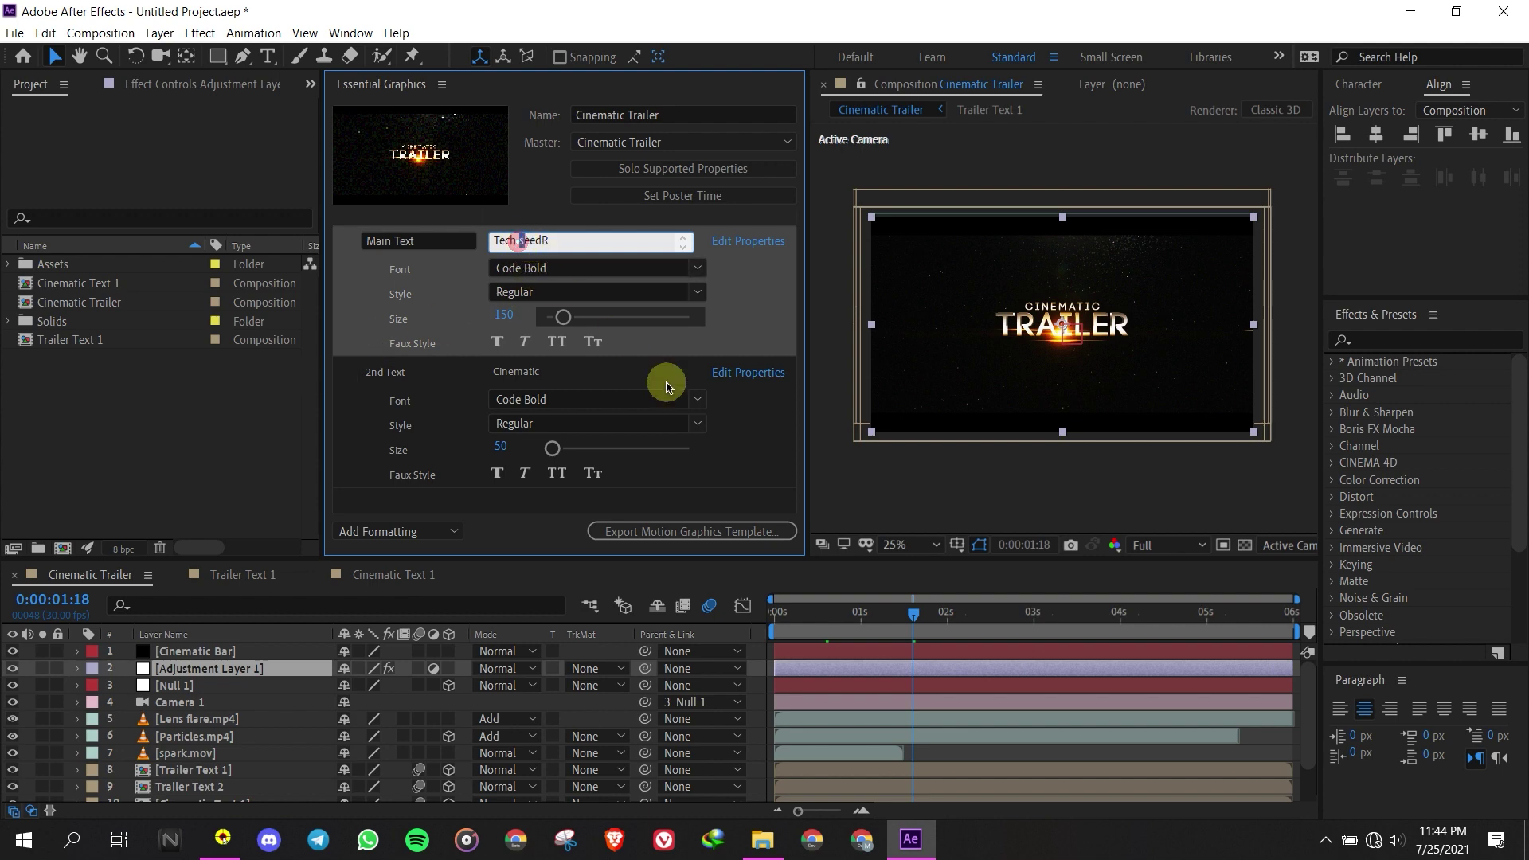
pyautogui.write('S')
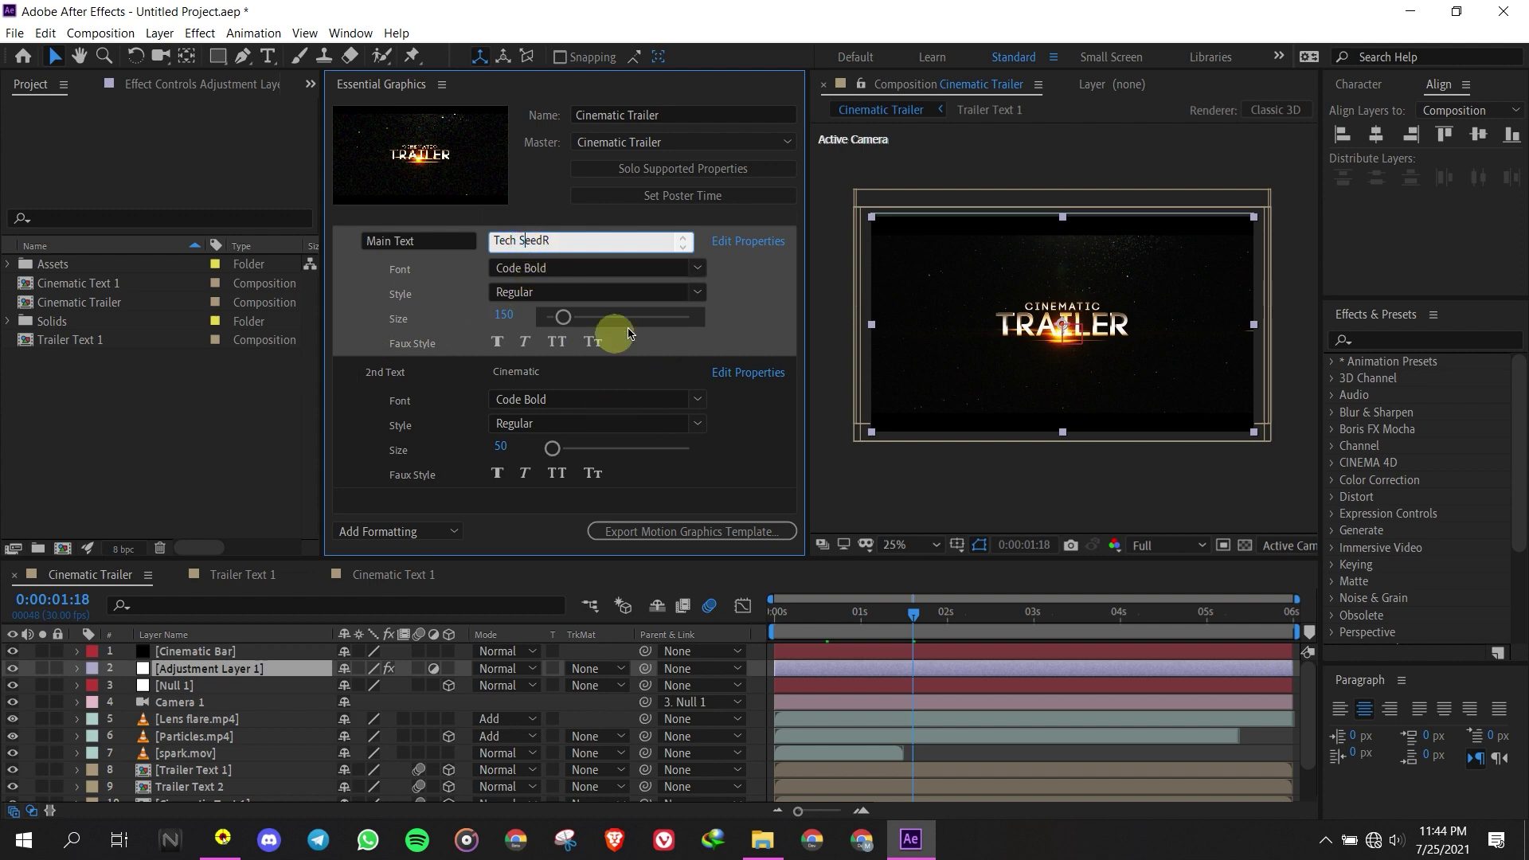
pyautogui.click(757, 309)
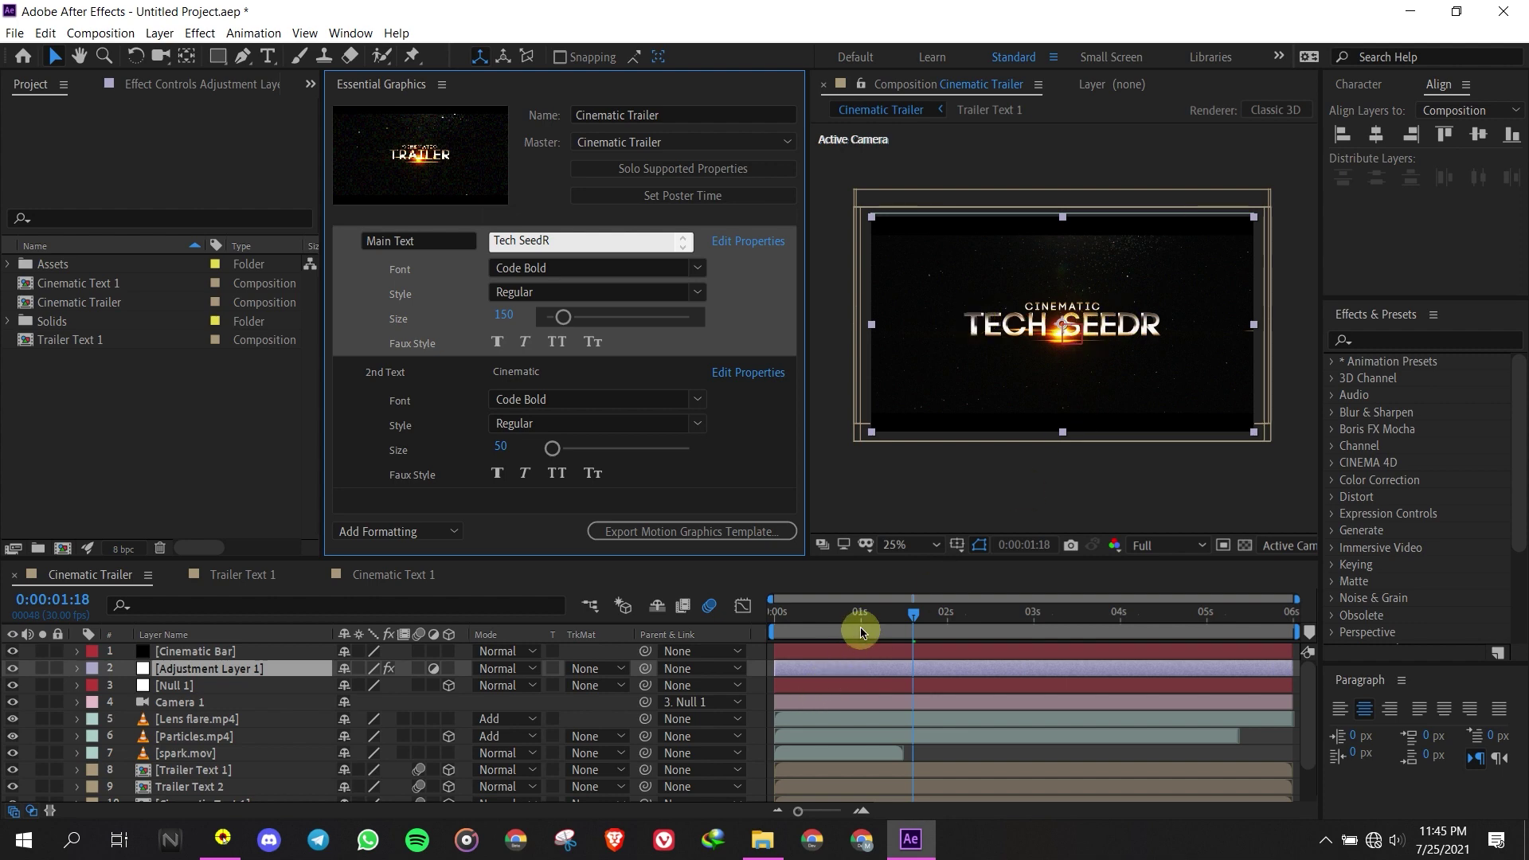
# Move to a later trailer frame, set it as the poster time, and start the template export
pyautogui.moveTo(860, 631); pyautogui.dragTo(938, 613)
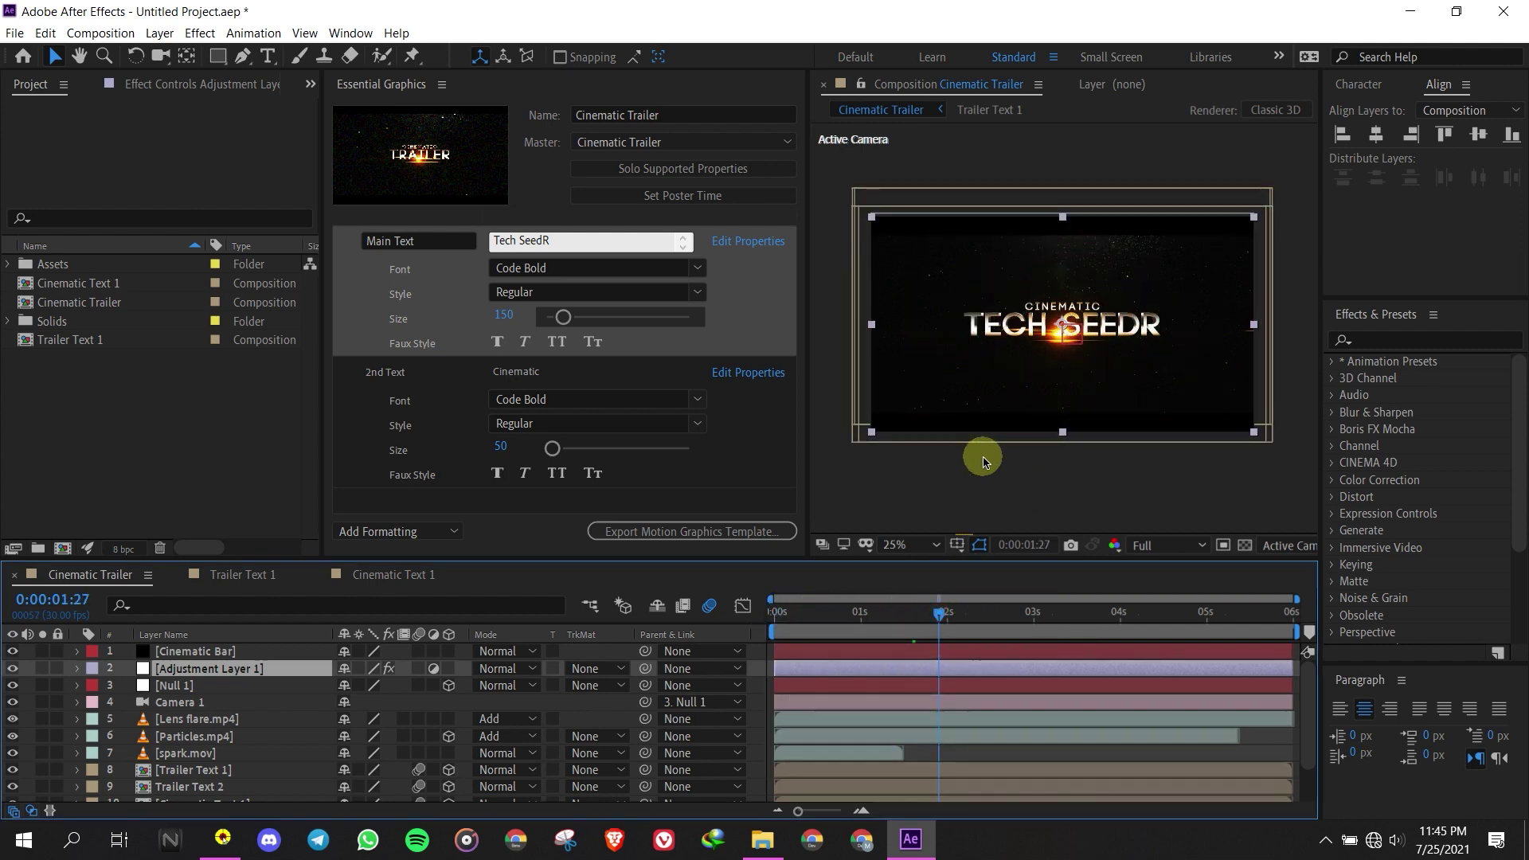
pyautogui.press('.')
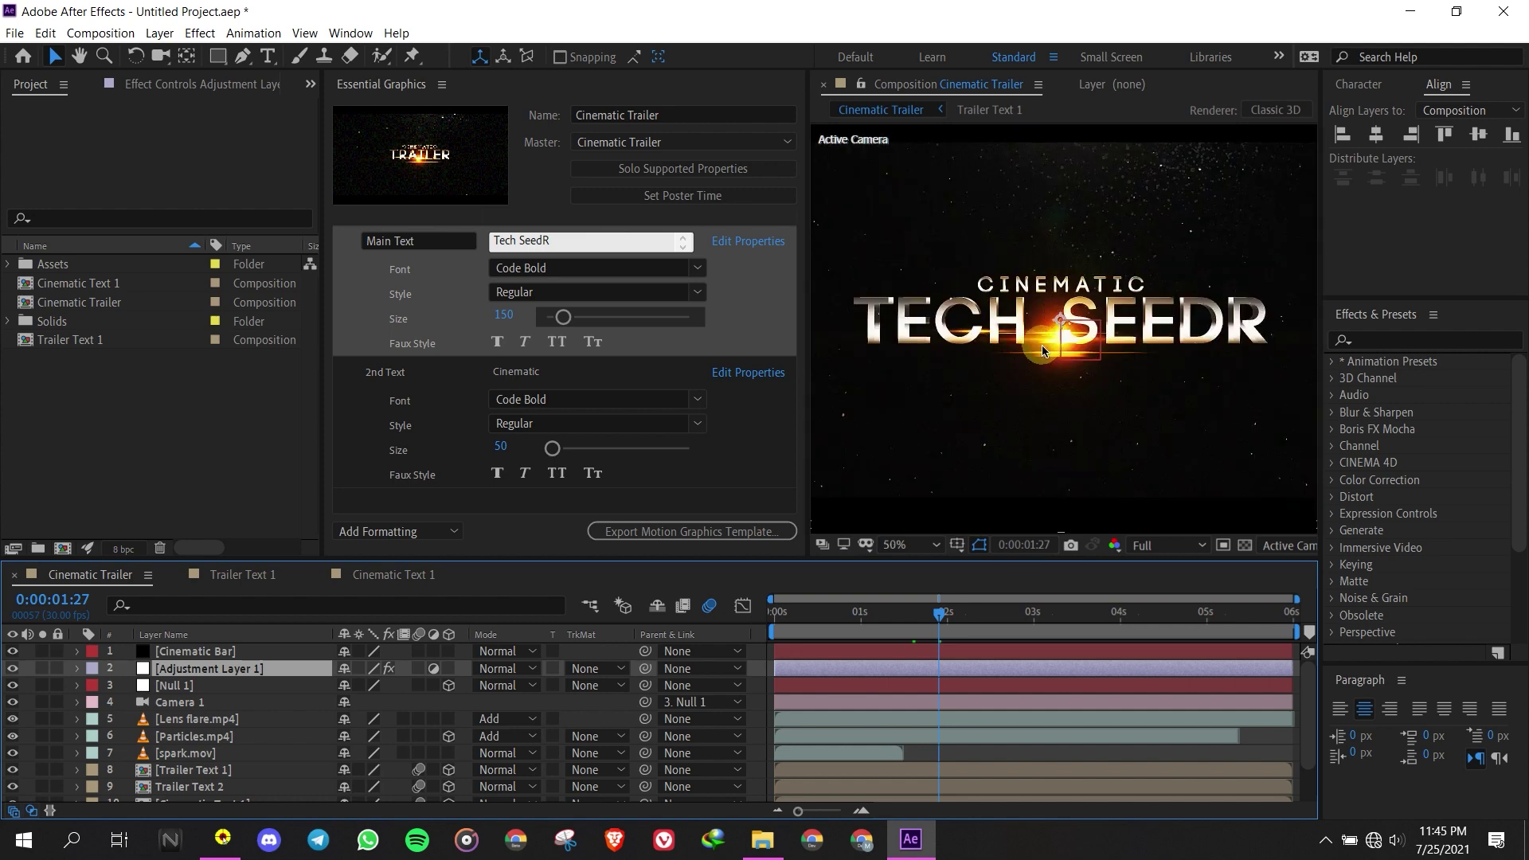
pyautogui.press(',')
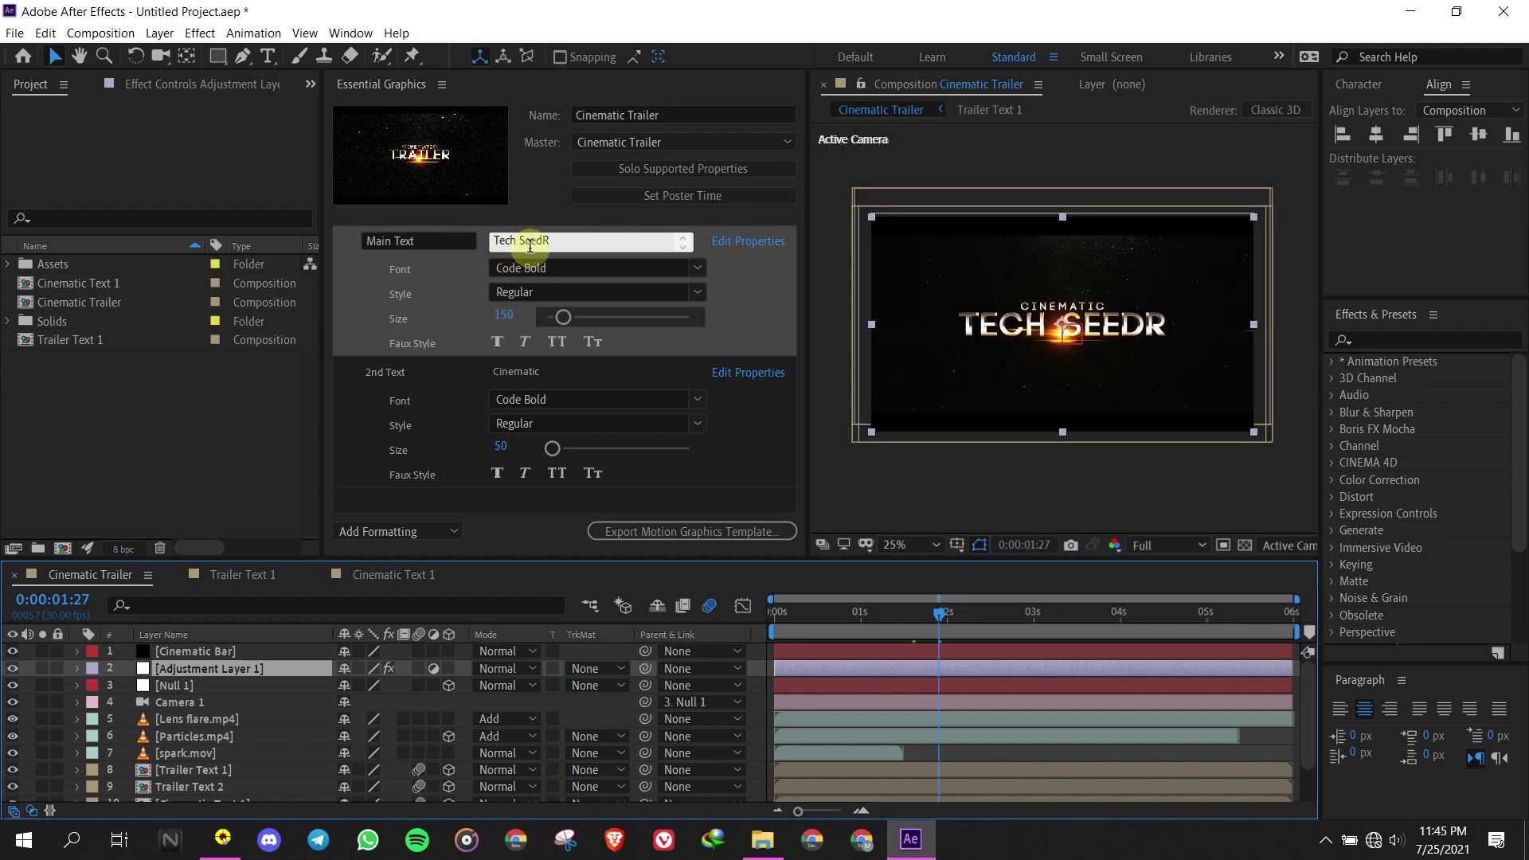
pyautogui.click(693, 199)
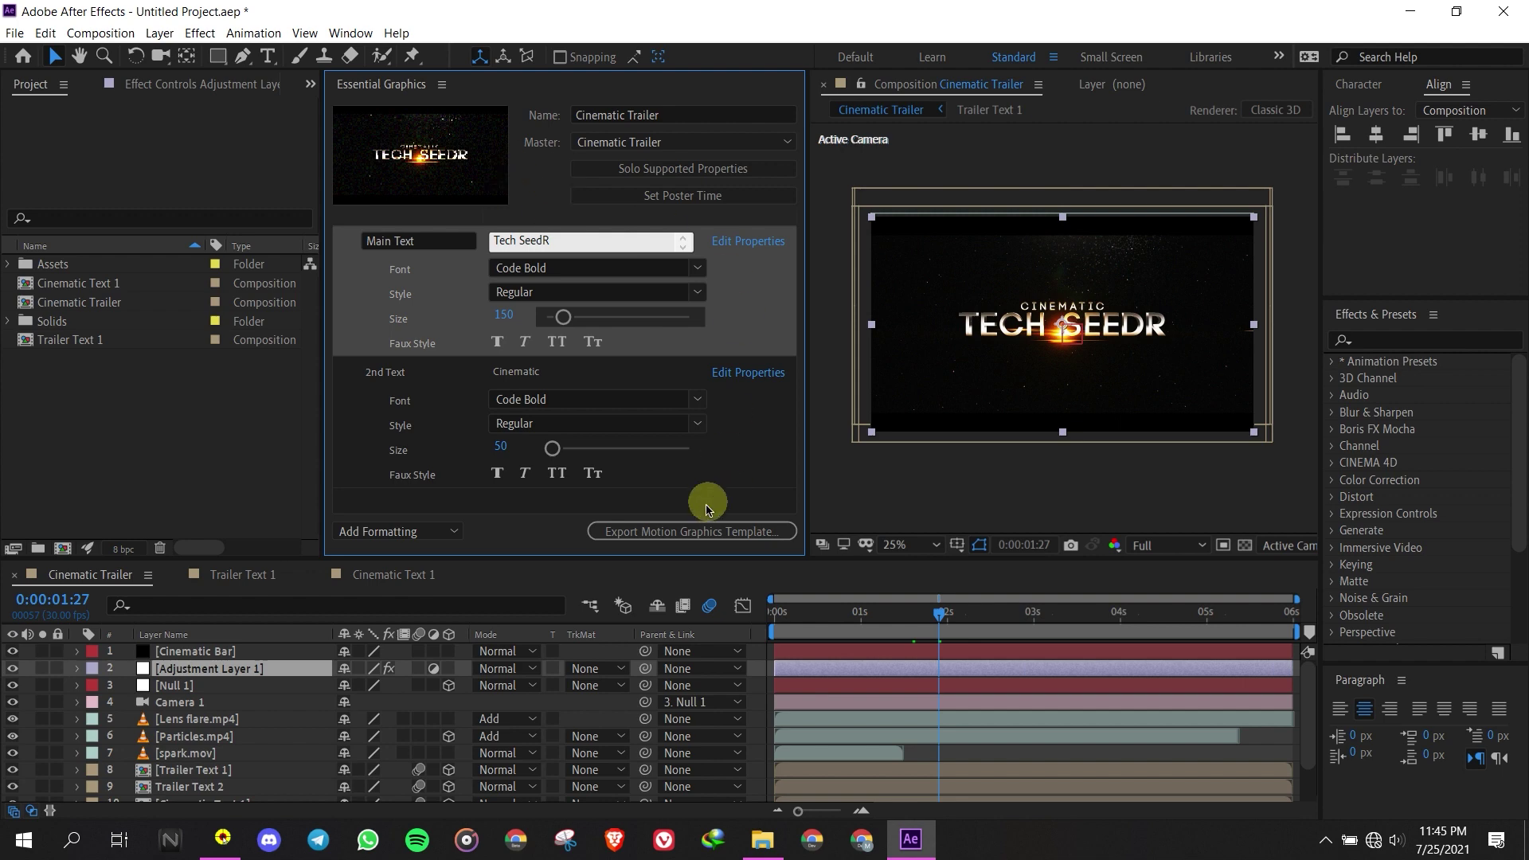
pyautogui.click(690, 531)
# Save the project as 'Cinematic Trailer YT' before exporting
pyautogui.click(804, 440)
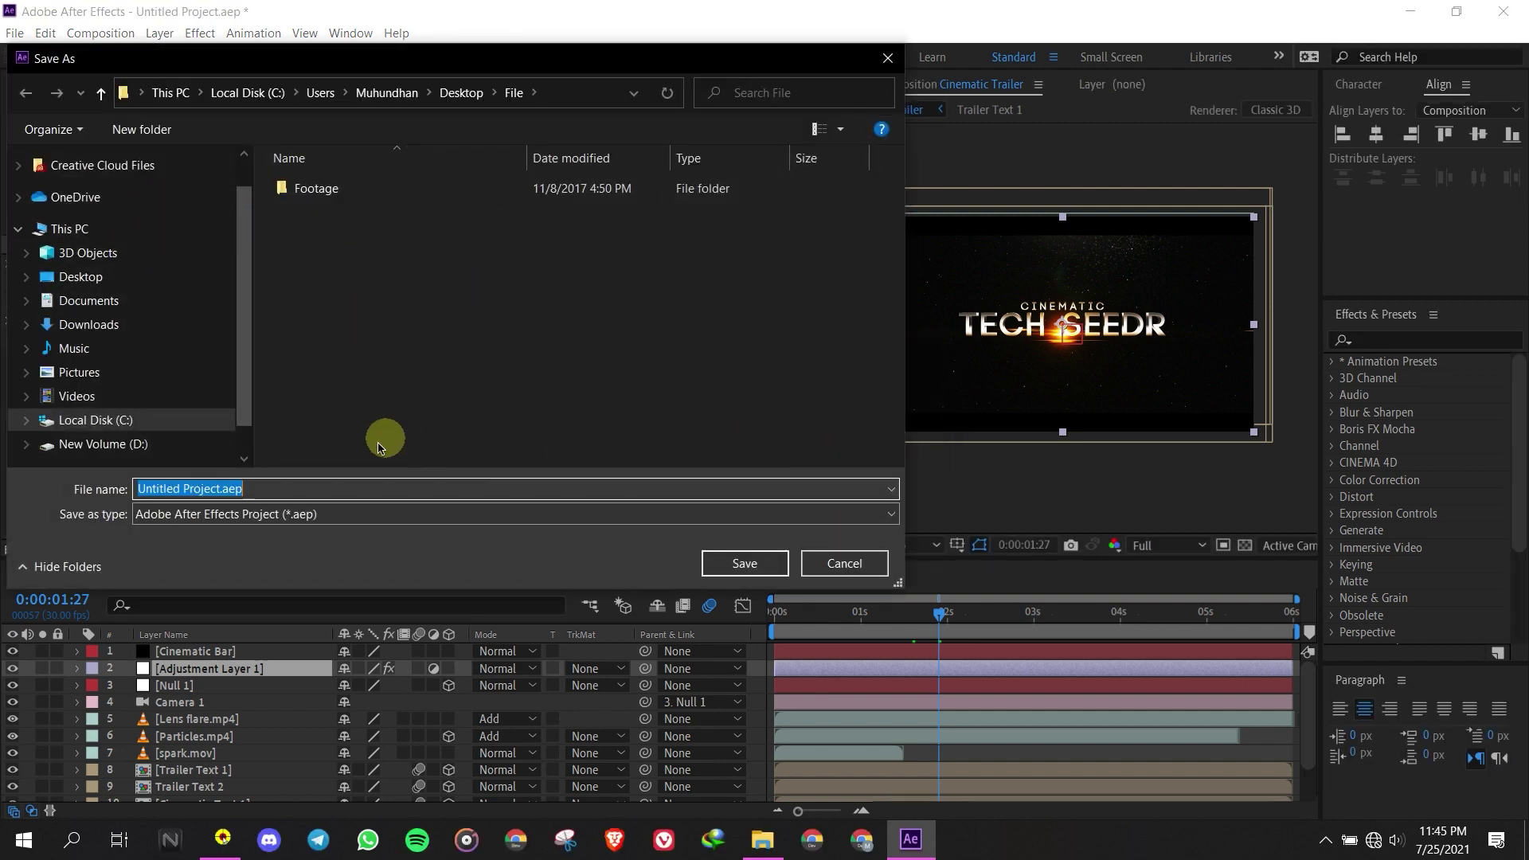
pyautogui.write('Cinematic Trailer')
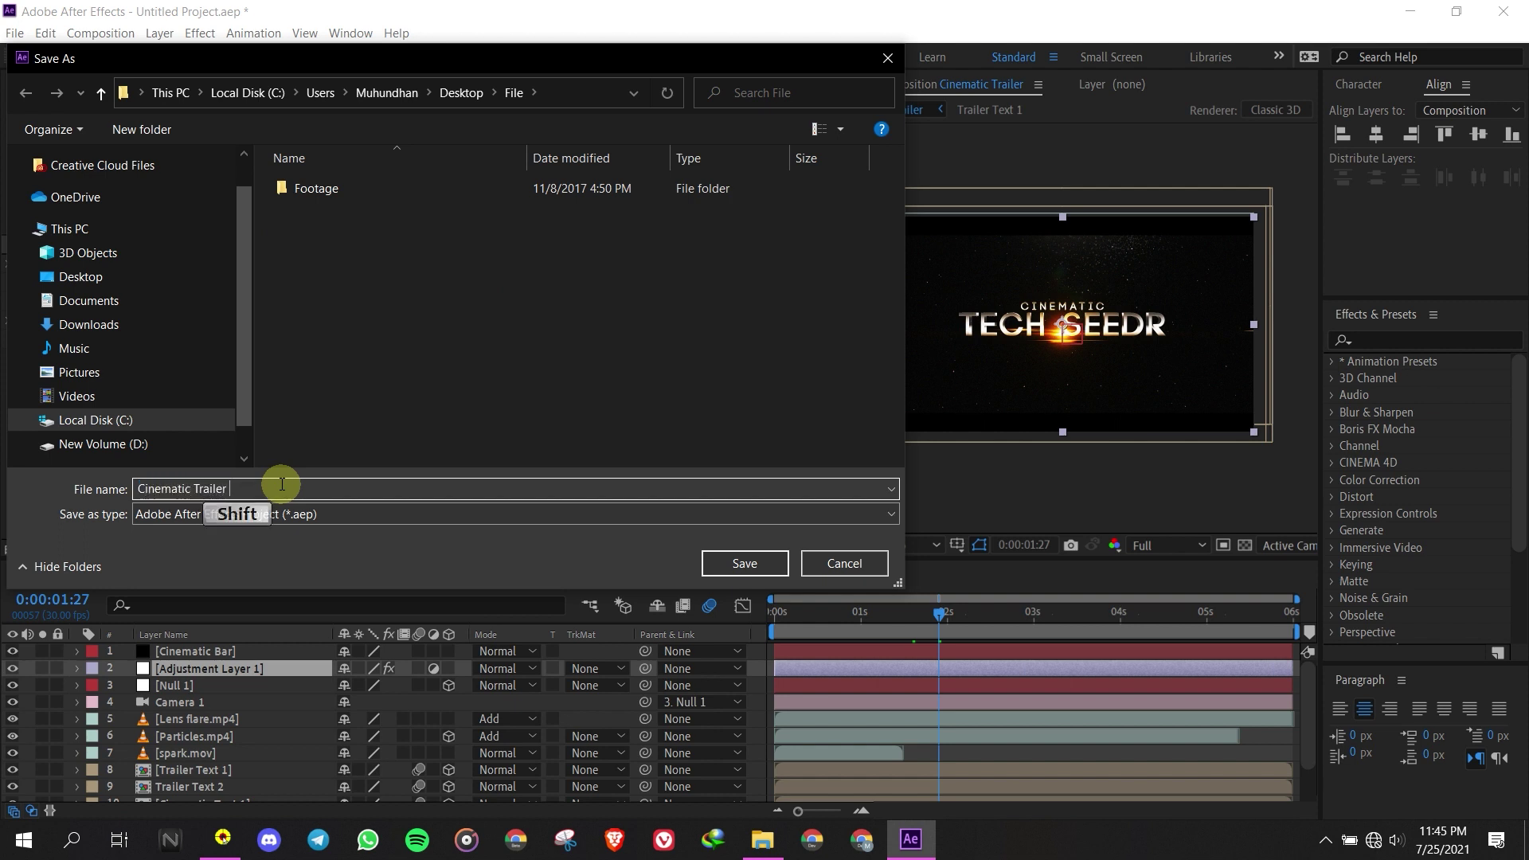
pyautogui.write('YT')
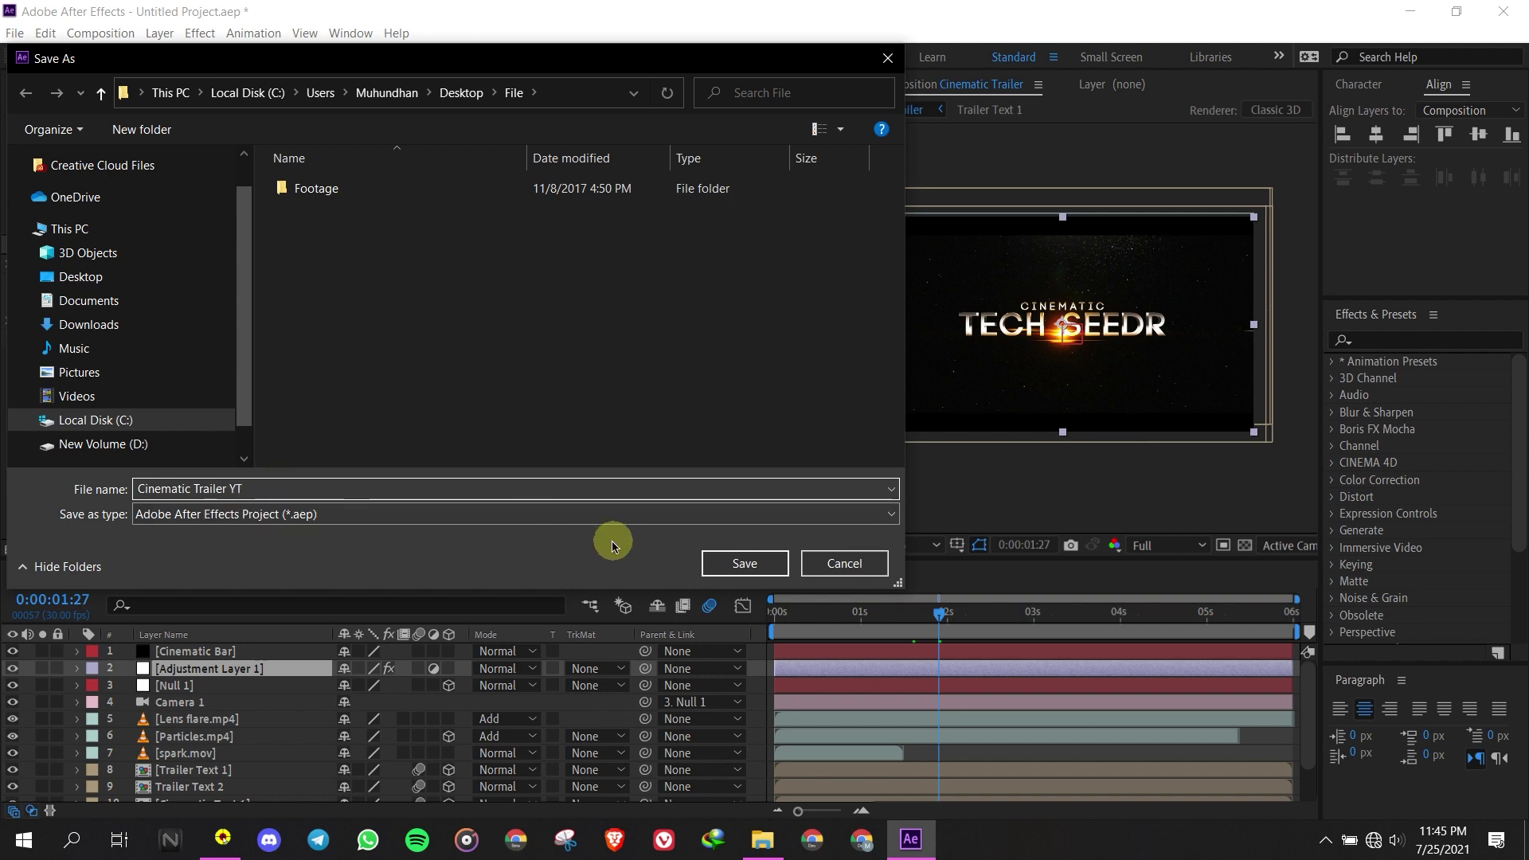
pyautogui.click(721, 559)
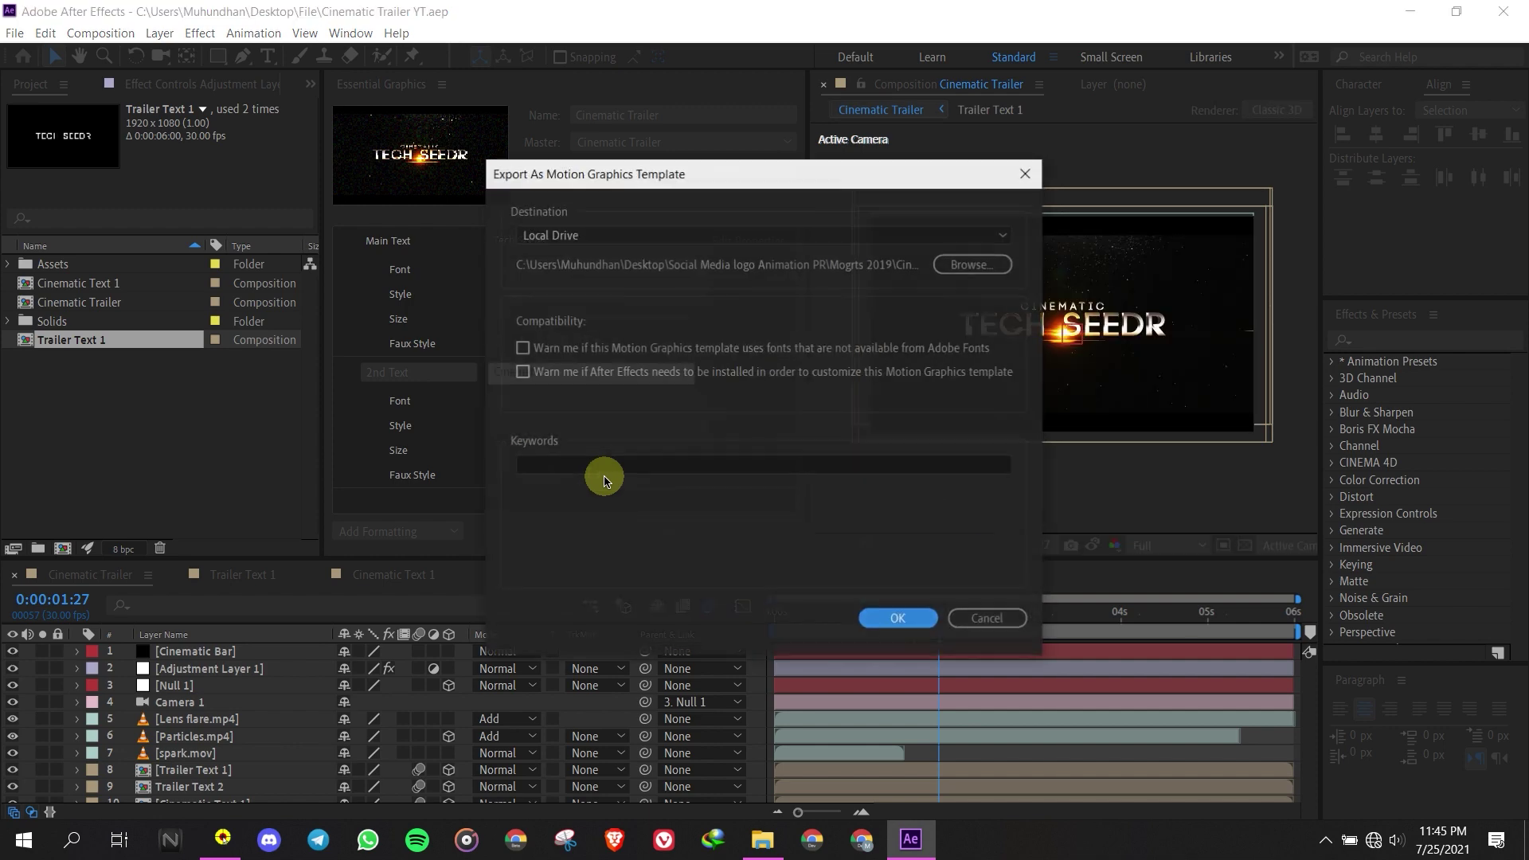
# Export the motion graphics template to the Desktop's File folder
pyautogui.click(972, 264)
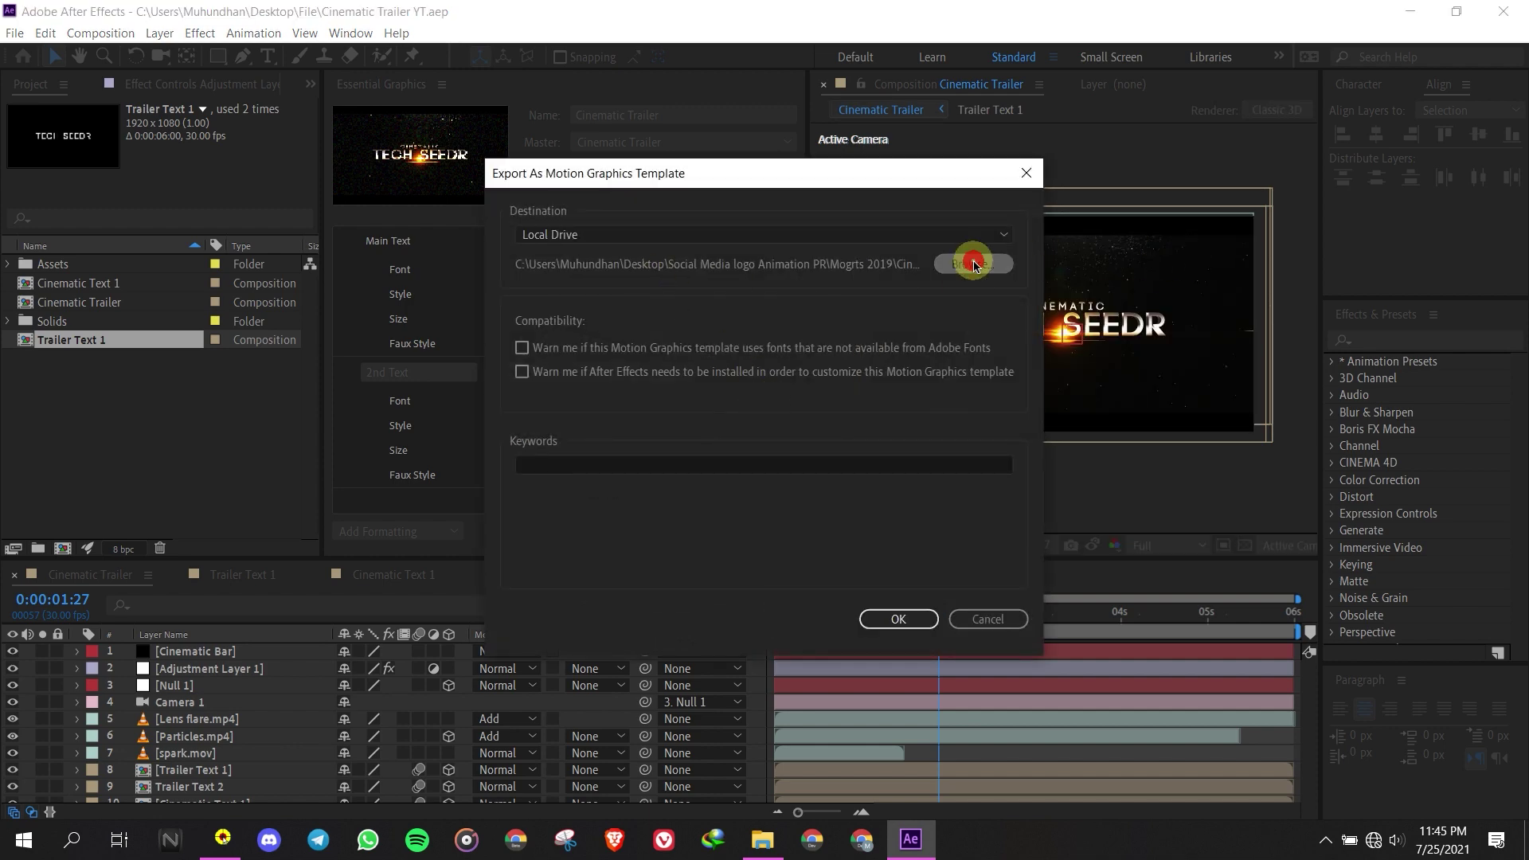
pyautogui.click(606, 434)
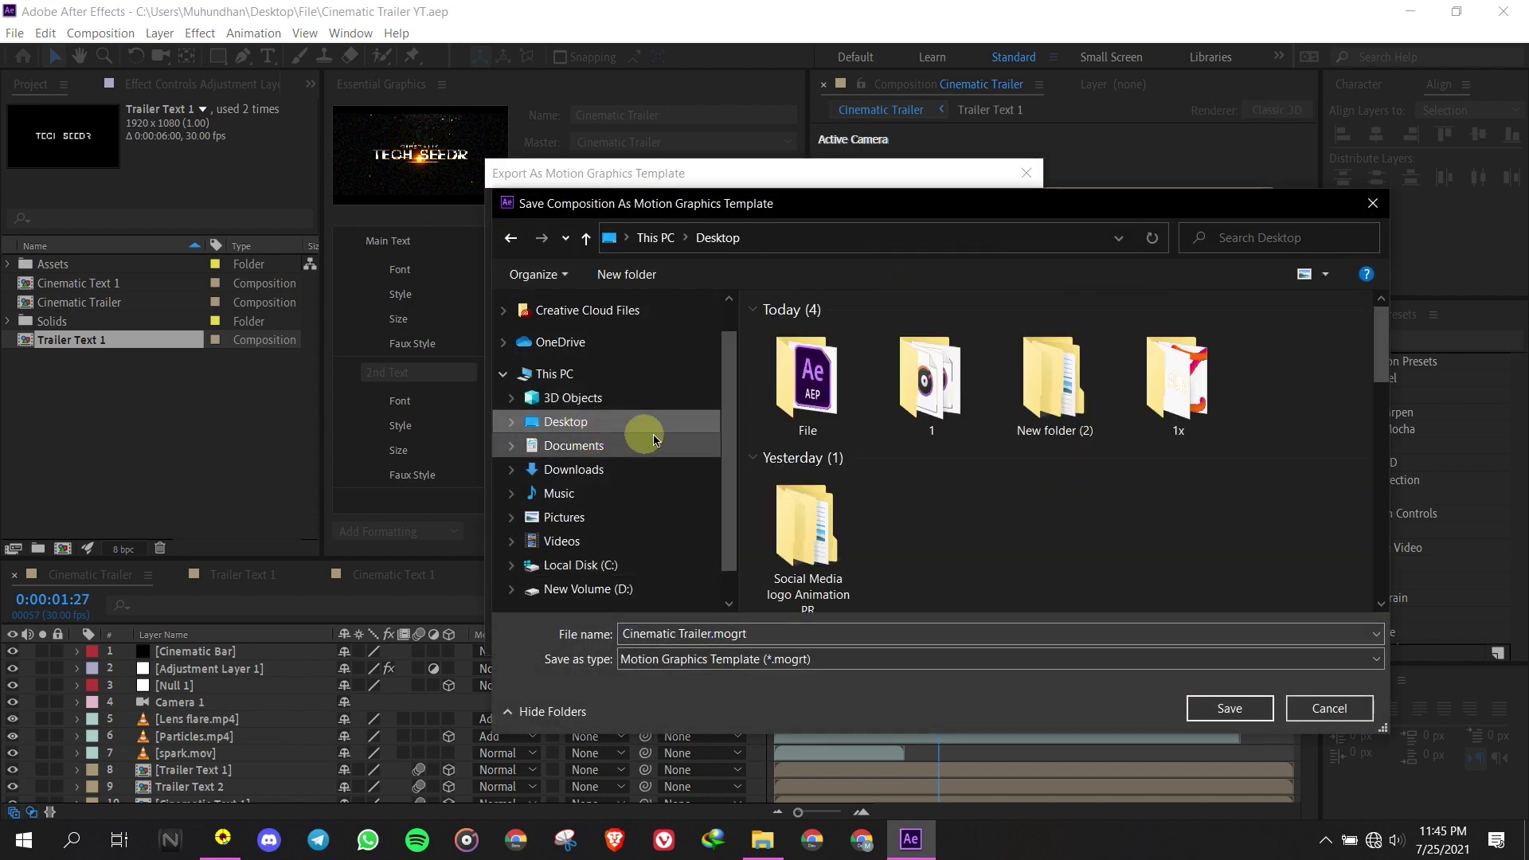
pyautogui.click(826, 398)
pyautogui.doubleClick(825, 398)
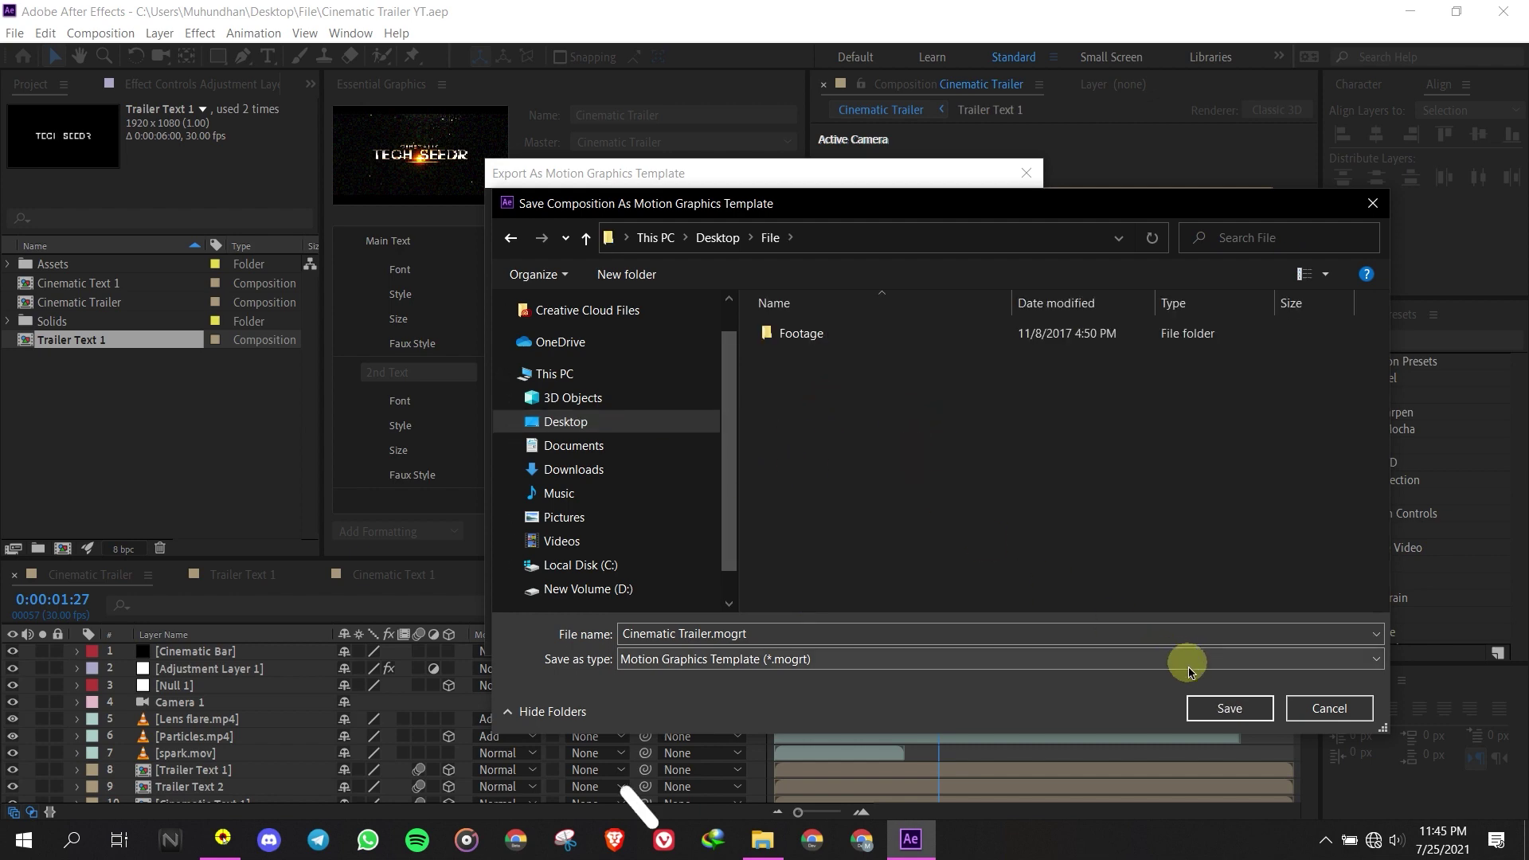
pyautogui.click(1218, 708)
pyautogui.click(883, 619)
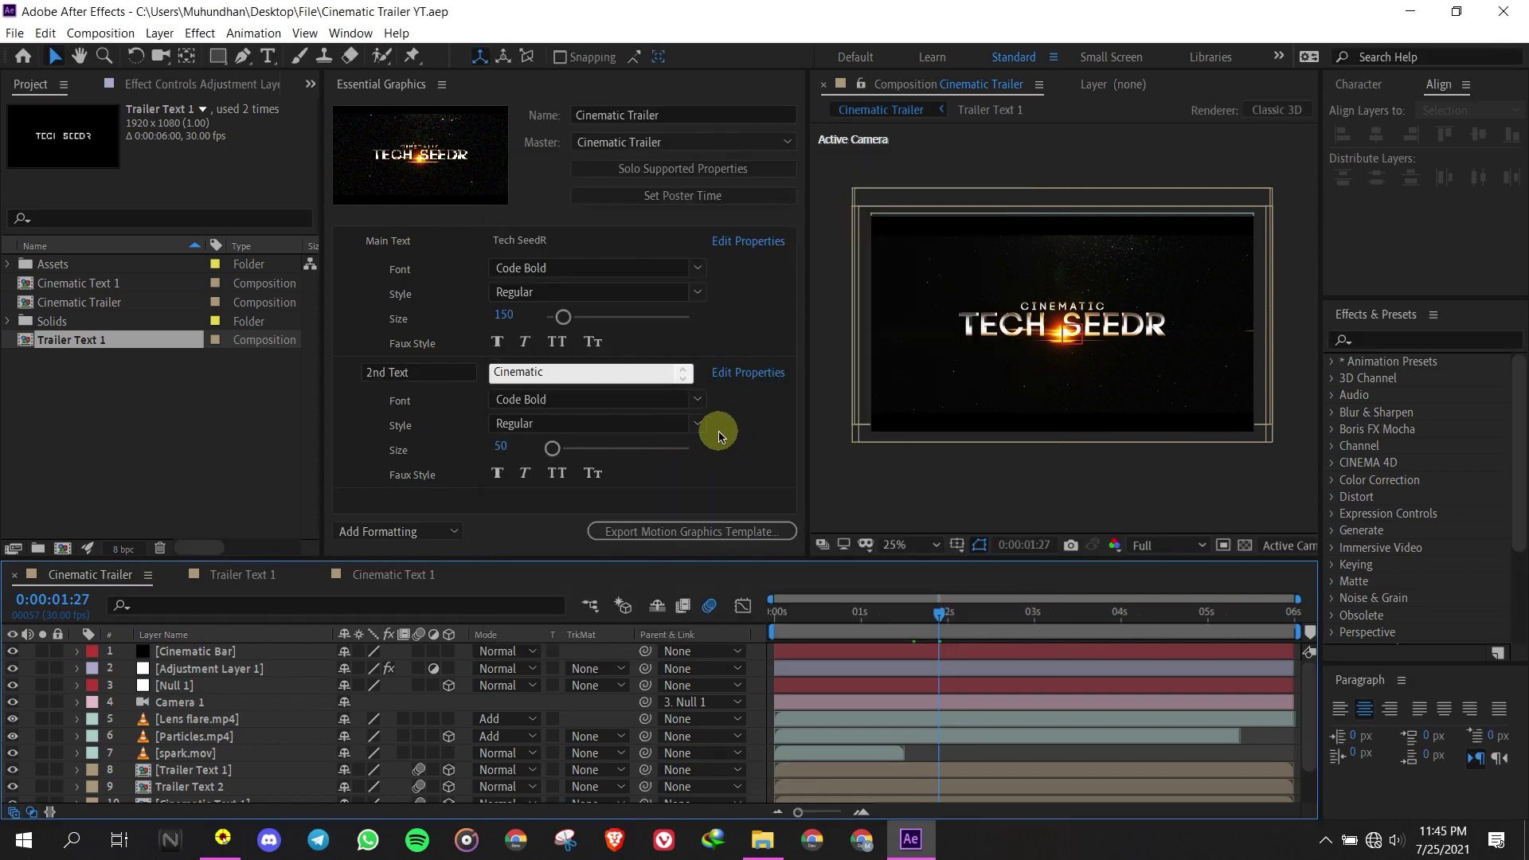
# Add a comment field to the template through Add Formatting
pyautogui.click(531, 533)
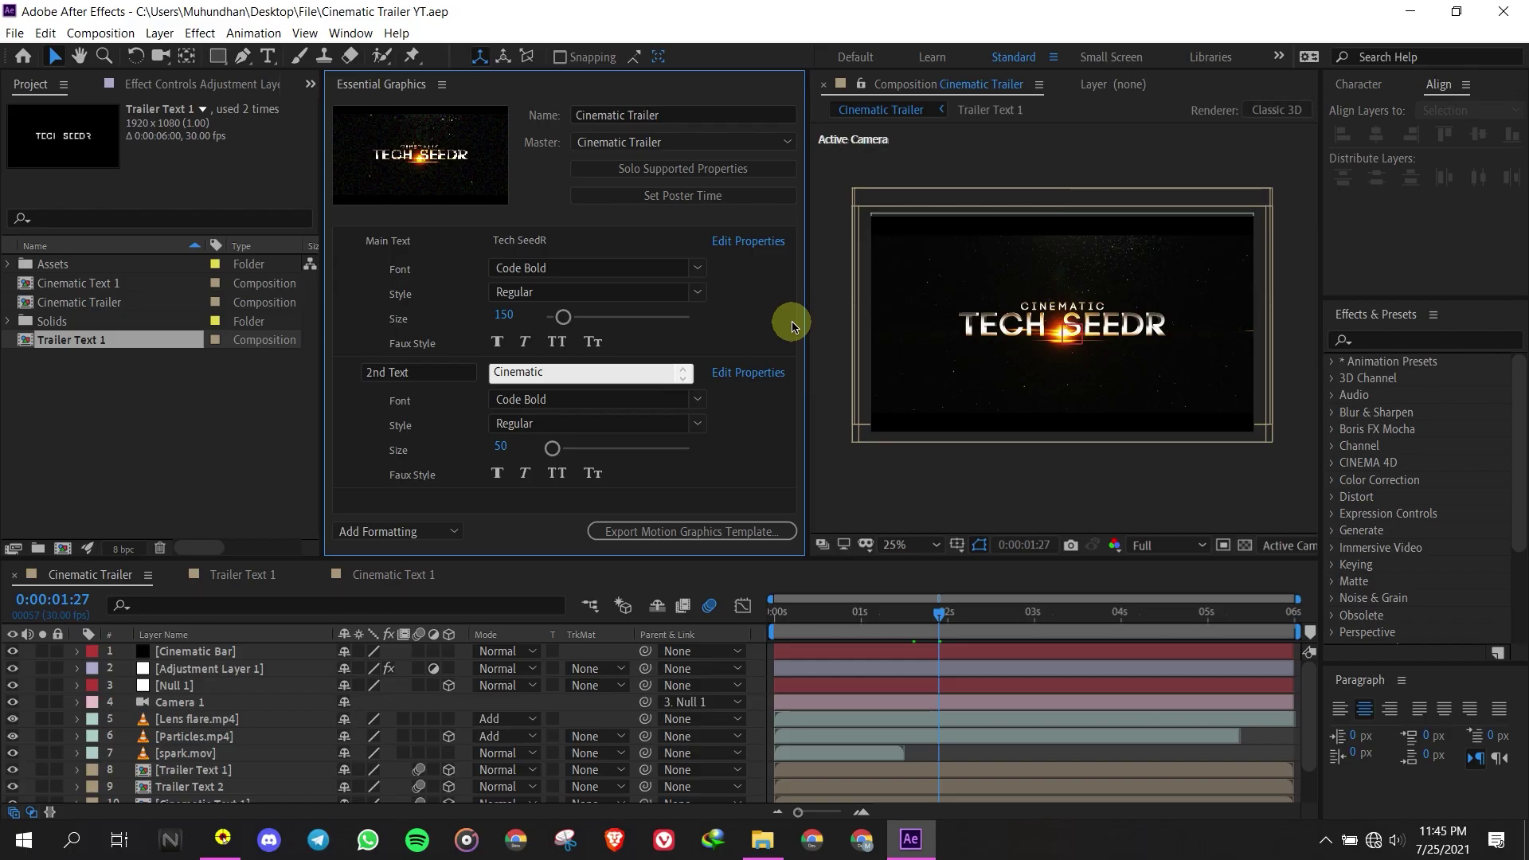
pyautogui.click(437, 521)
pyautogui.click(386, 556)
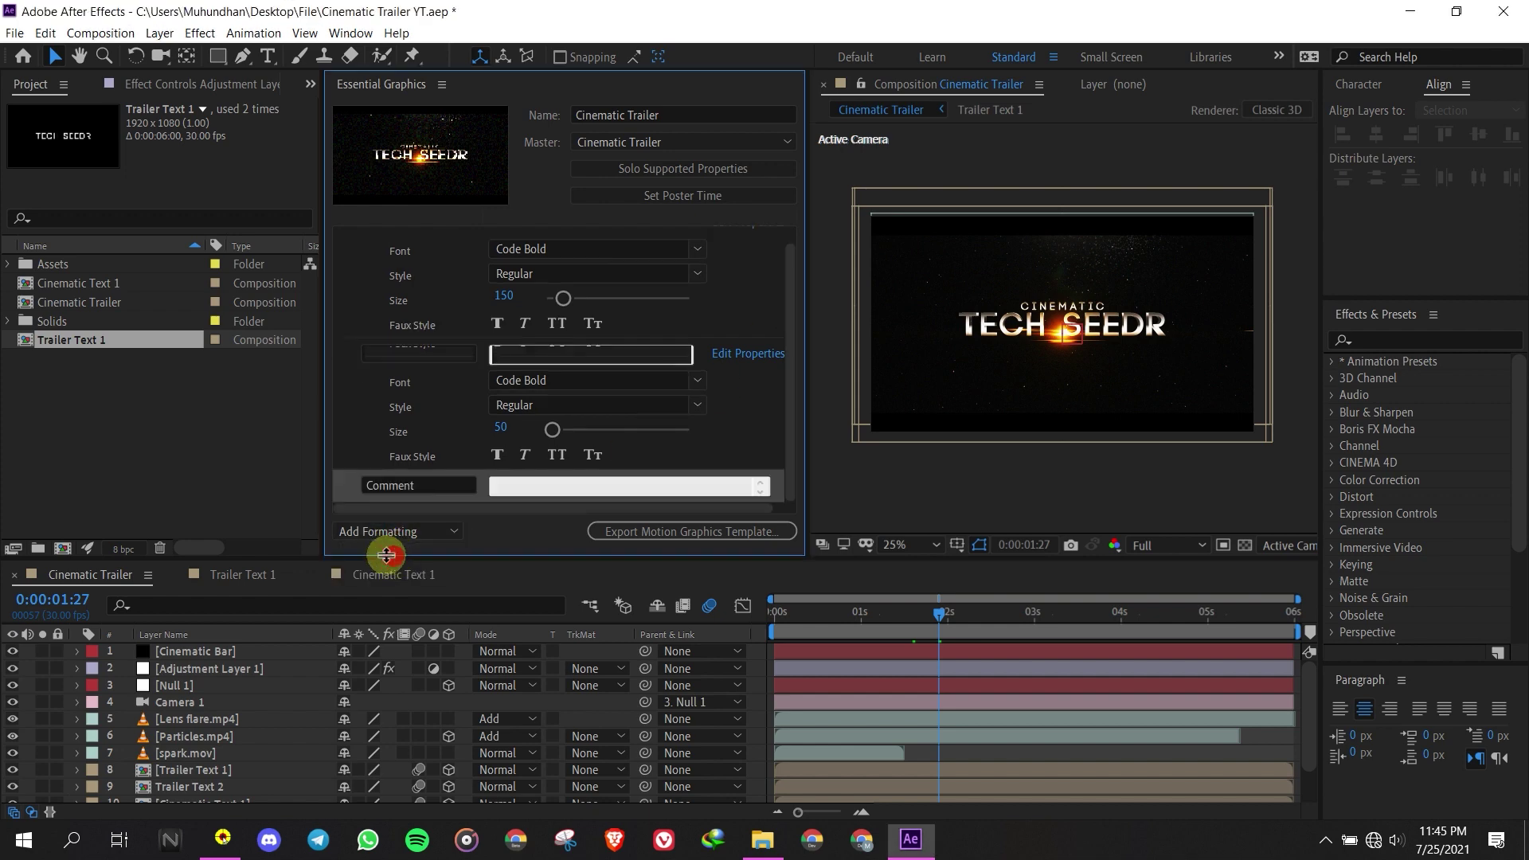
pyautogui.click(458, 486)
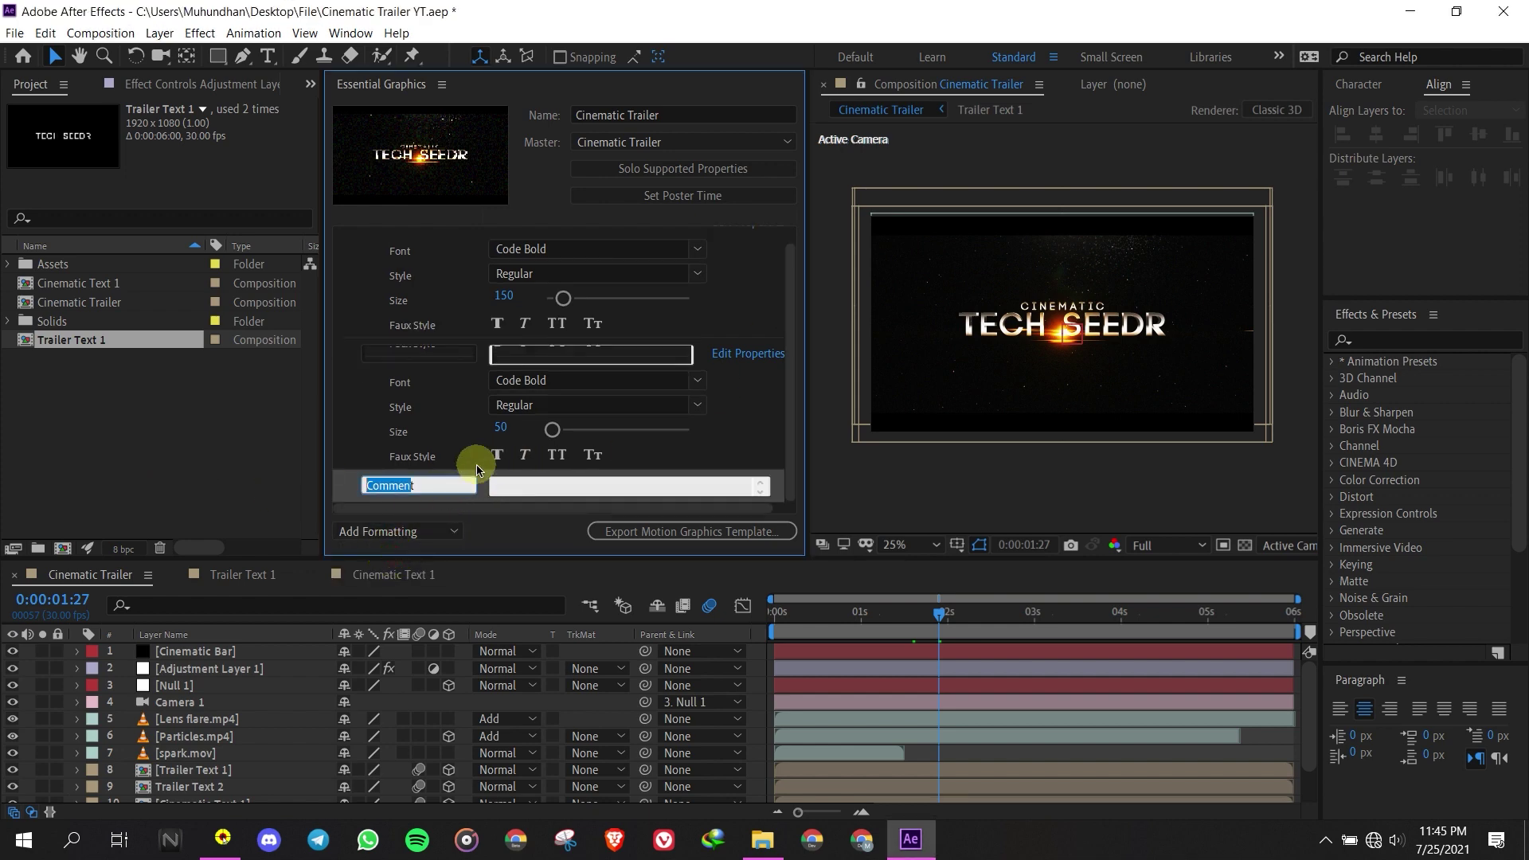
# Label the comment 'Tech SeedR' and enter 'subscribe for more!' as its text
pyautogui.moveTo(434, 485); pyautogui.dragTo(214, 491)
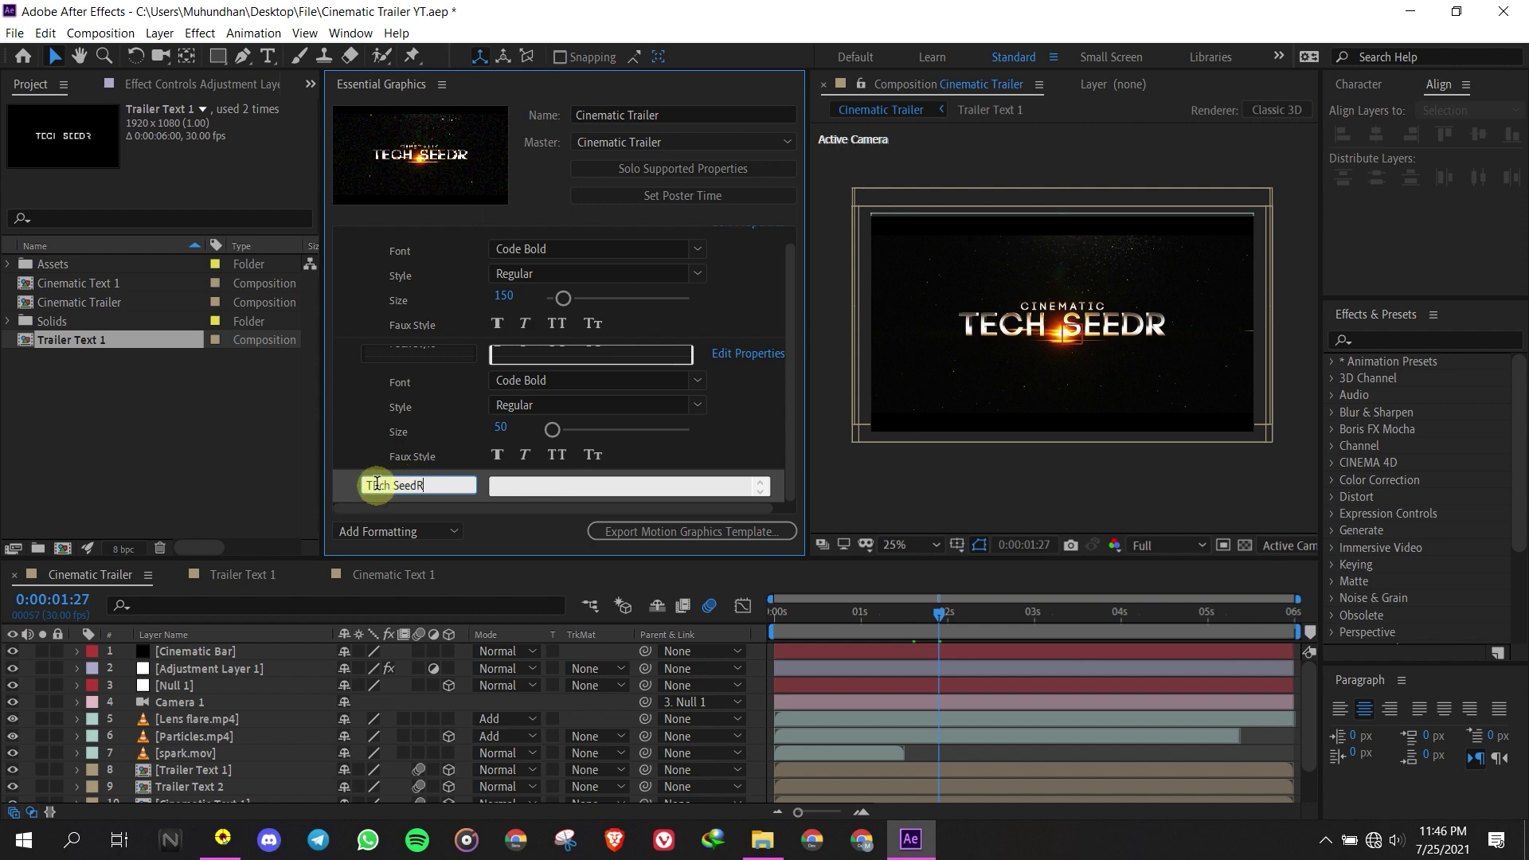
pyautogui.press('BackSpace')
pyautogui.write('e')
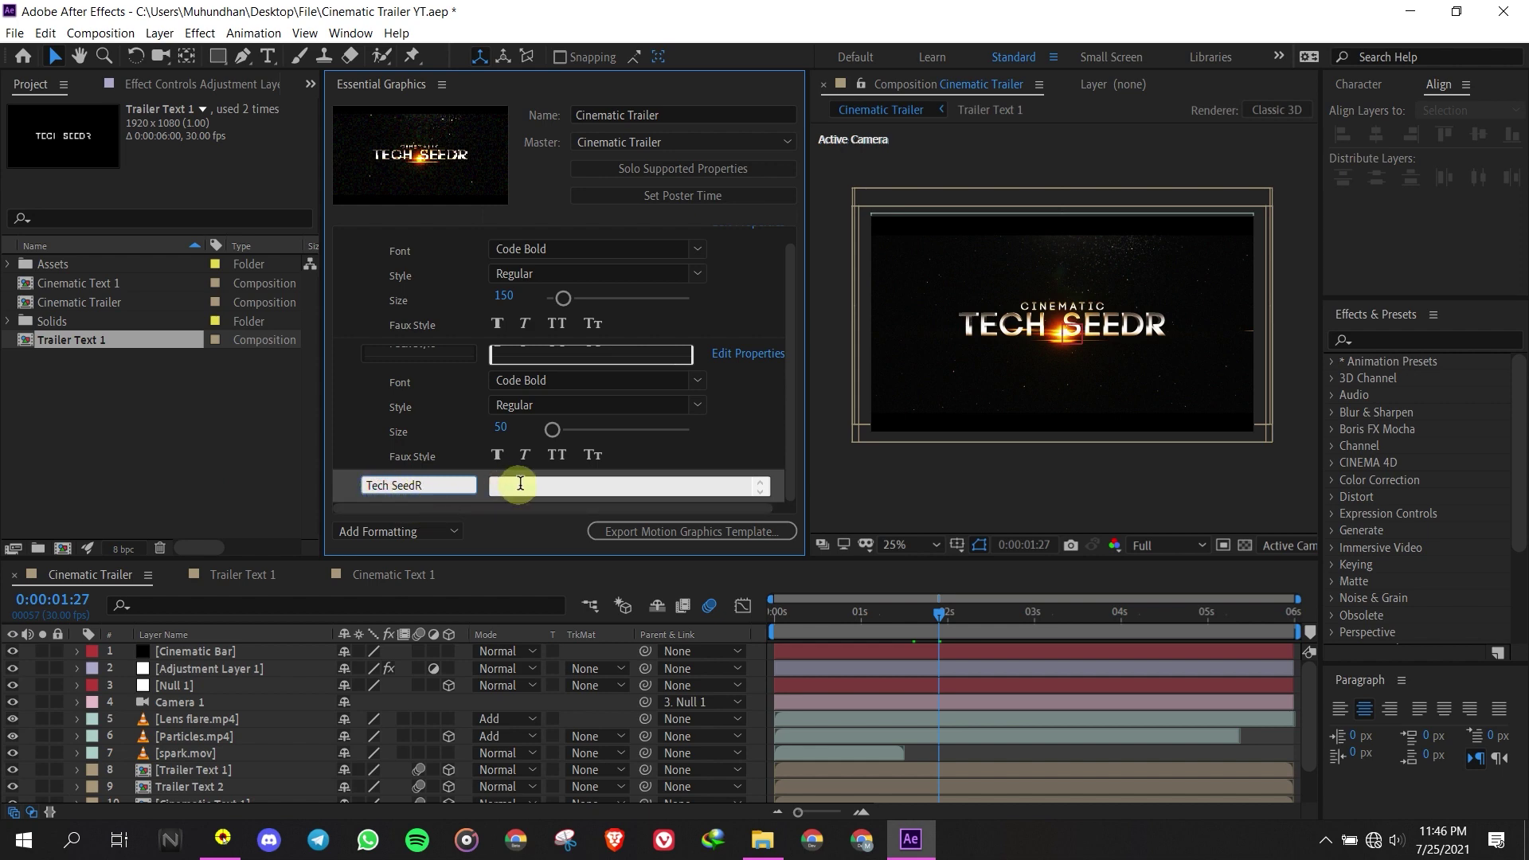
pyautogui.click(520, 484)
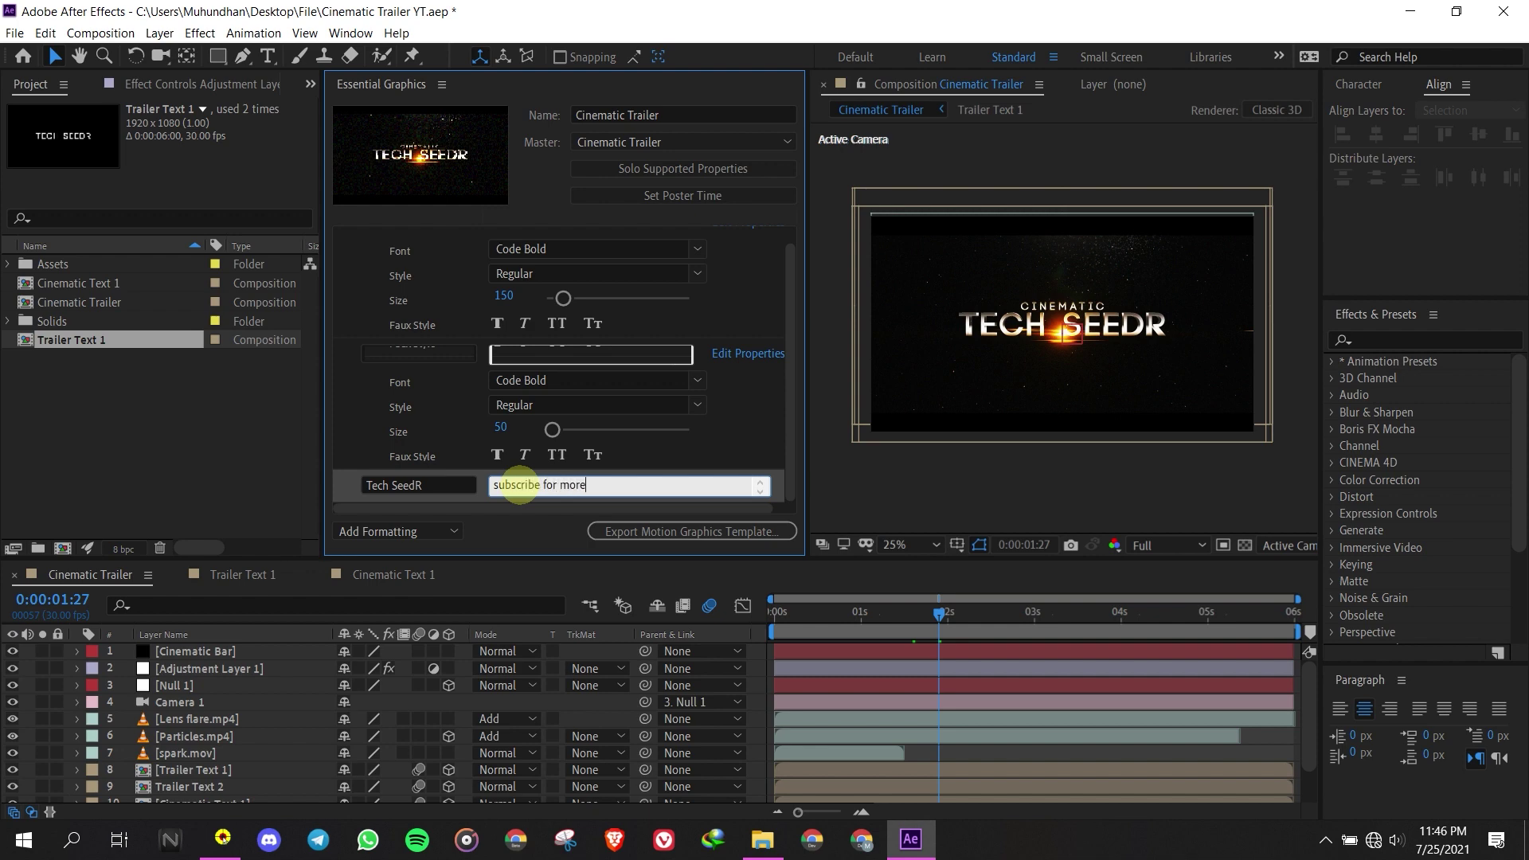
pyautogui.click(624, 529)
# Save the project and re-export Cinematic Trailer.mogrt, replacing the existing file
pyautogui.click(799, 442)
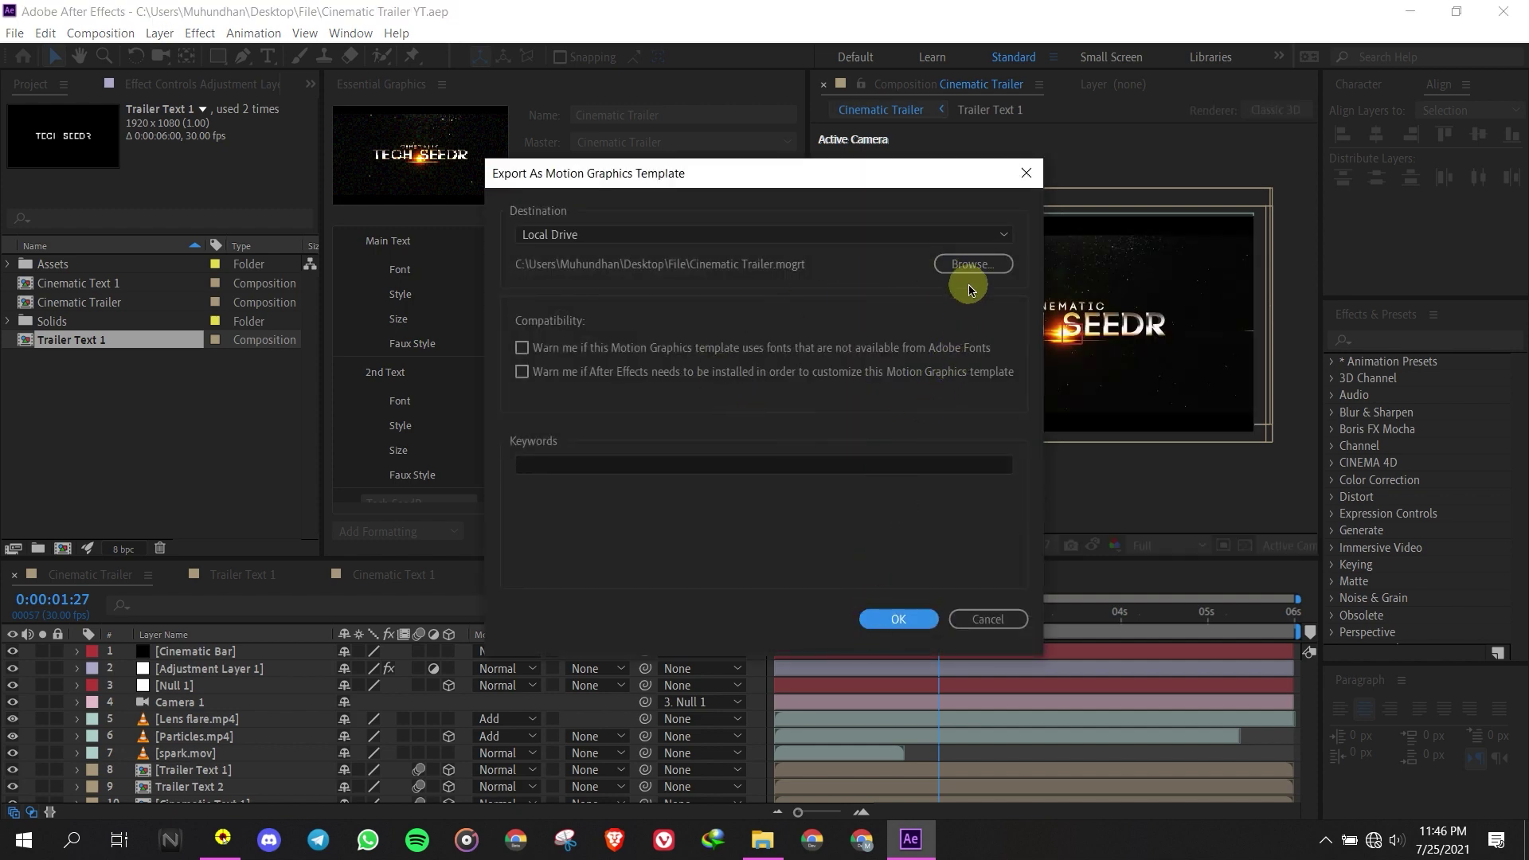
pyautogui.click(885, 619)
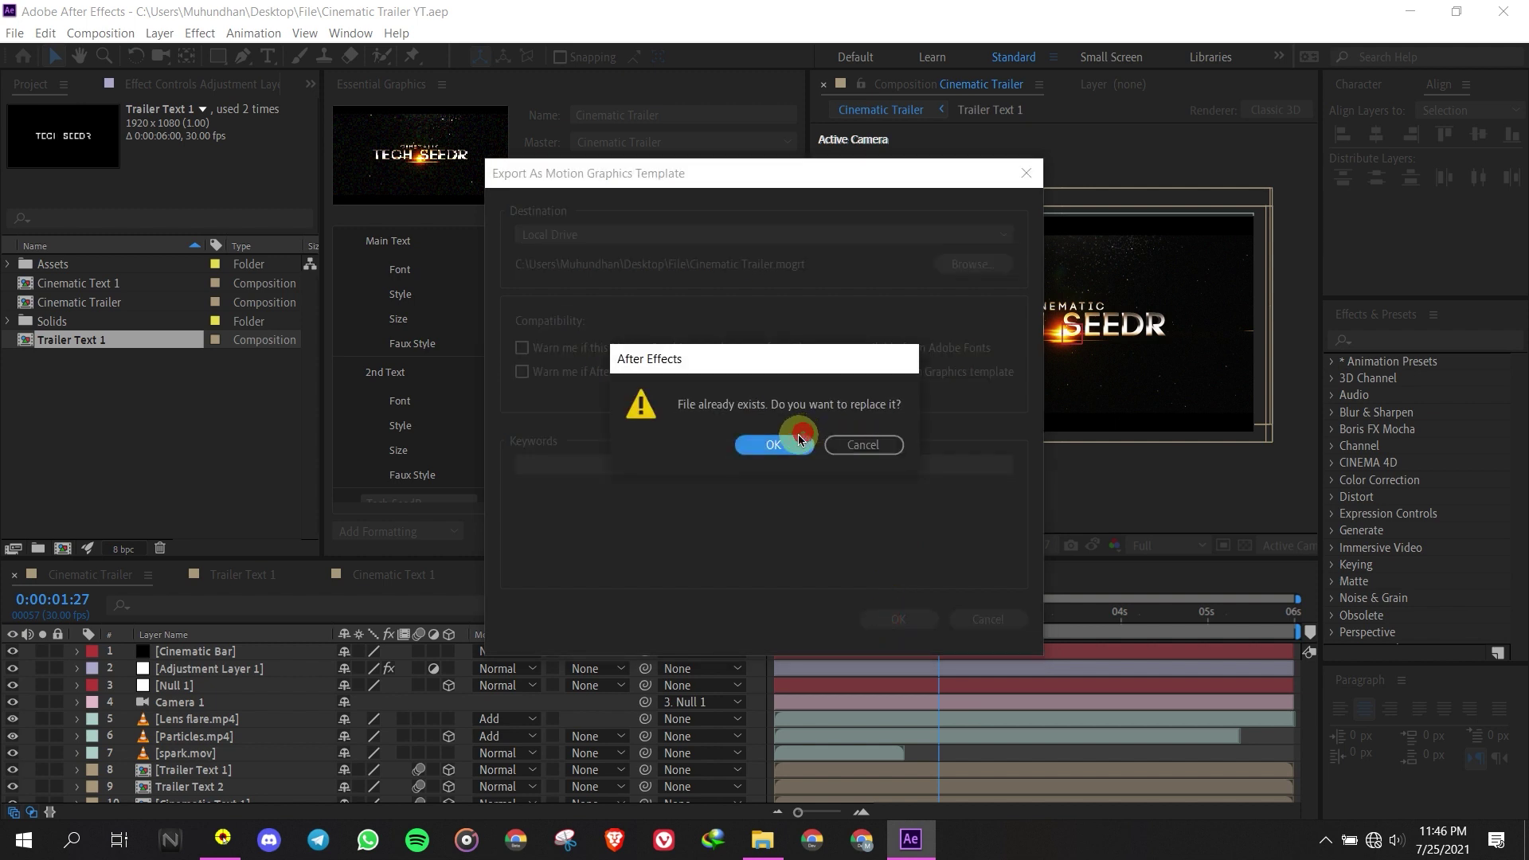
pyautogui.click(799, 439)
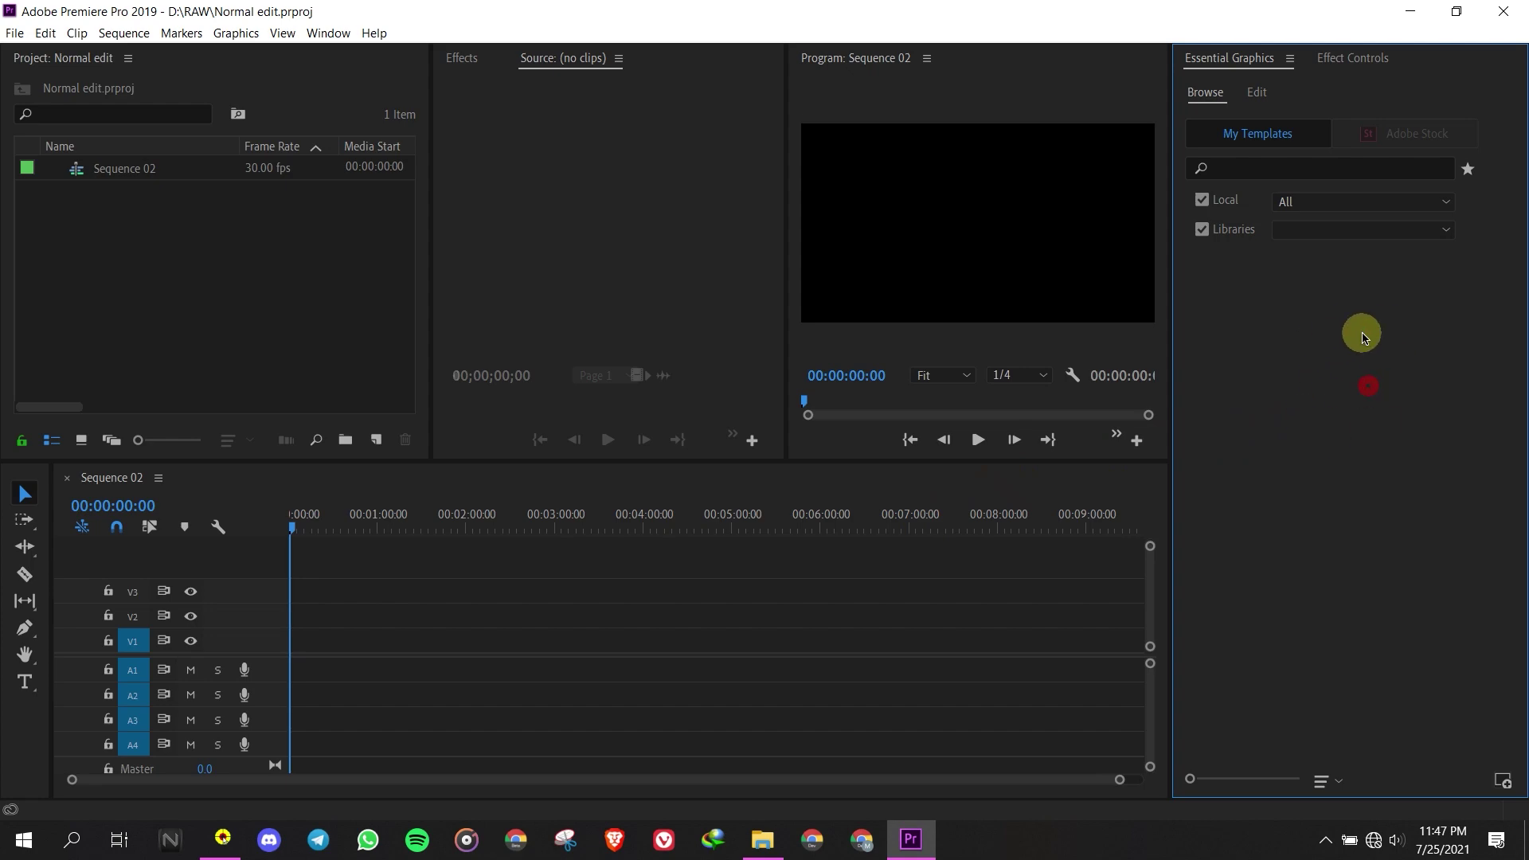
# Drag Cinematic Trailer.mogrt from Desktop\File in File Explorer into Premiere Pro's Essential Graphics
pyautogui.click(1410, 11)
pyautogui.click(163, 435)
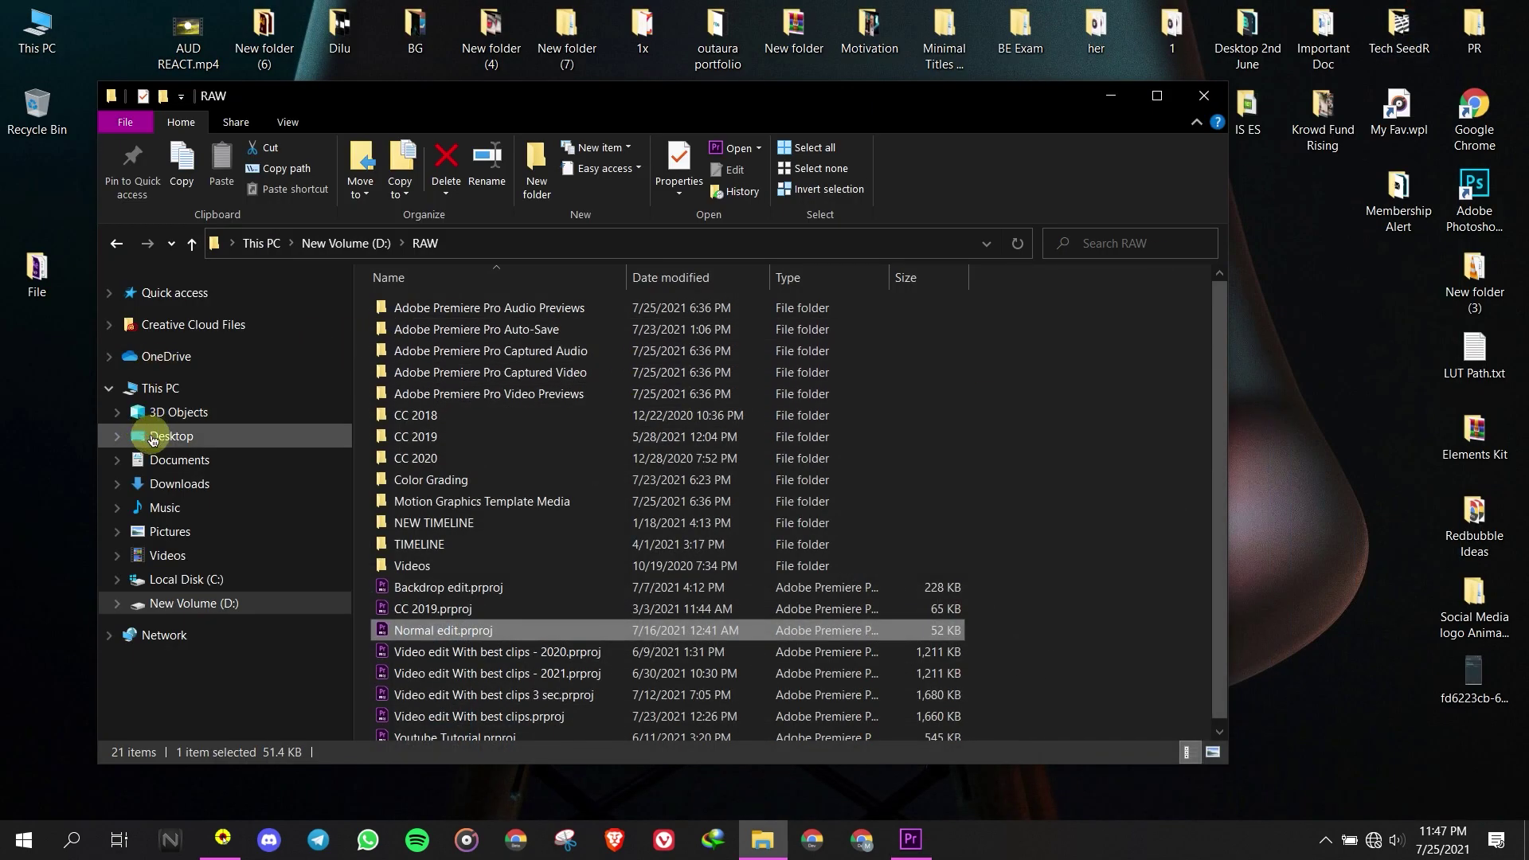
pyautogui.doubleClick(437, 345)
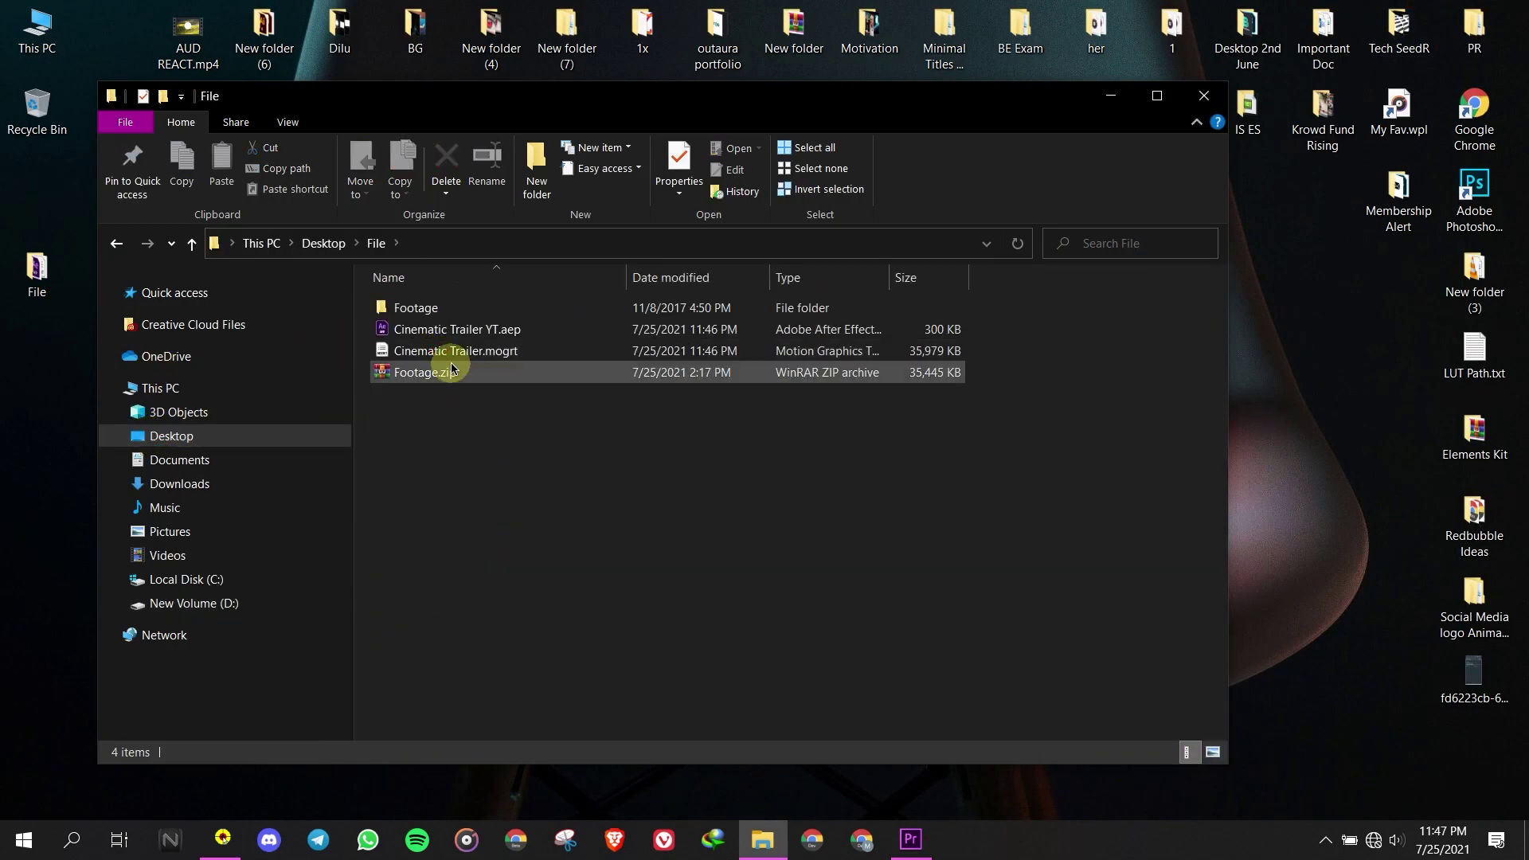
pyautogui.click(488, 351)
pyautogui.moveTo(419, 351); pyautogui.dragTo(1271, 456)
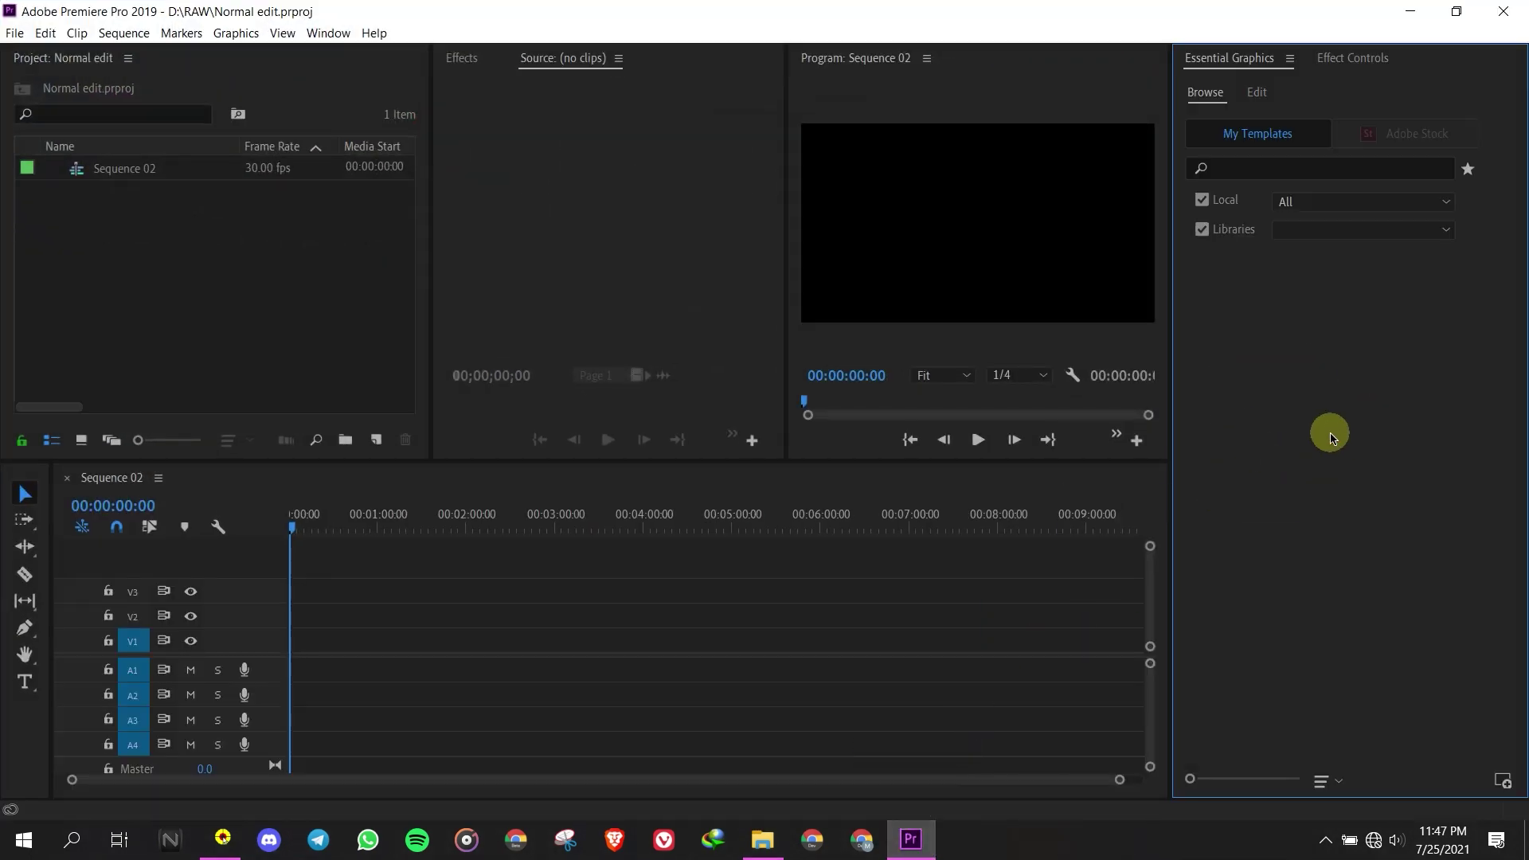
# Place the Cinematic Trailer template on V1 of Sequence 02, enlarge the monitors, and zoom the timeline
pyautogui.moveTo(1280, 272); pyautogui.dragTo(337, 638)
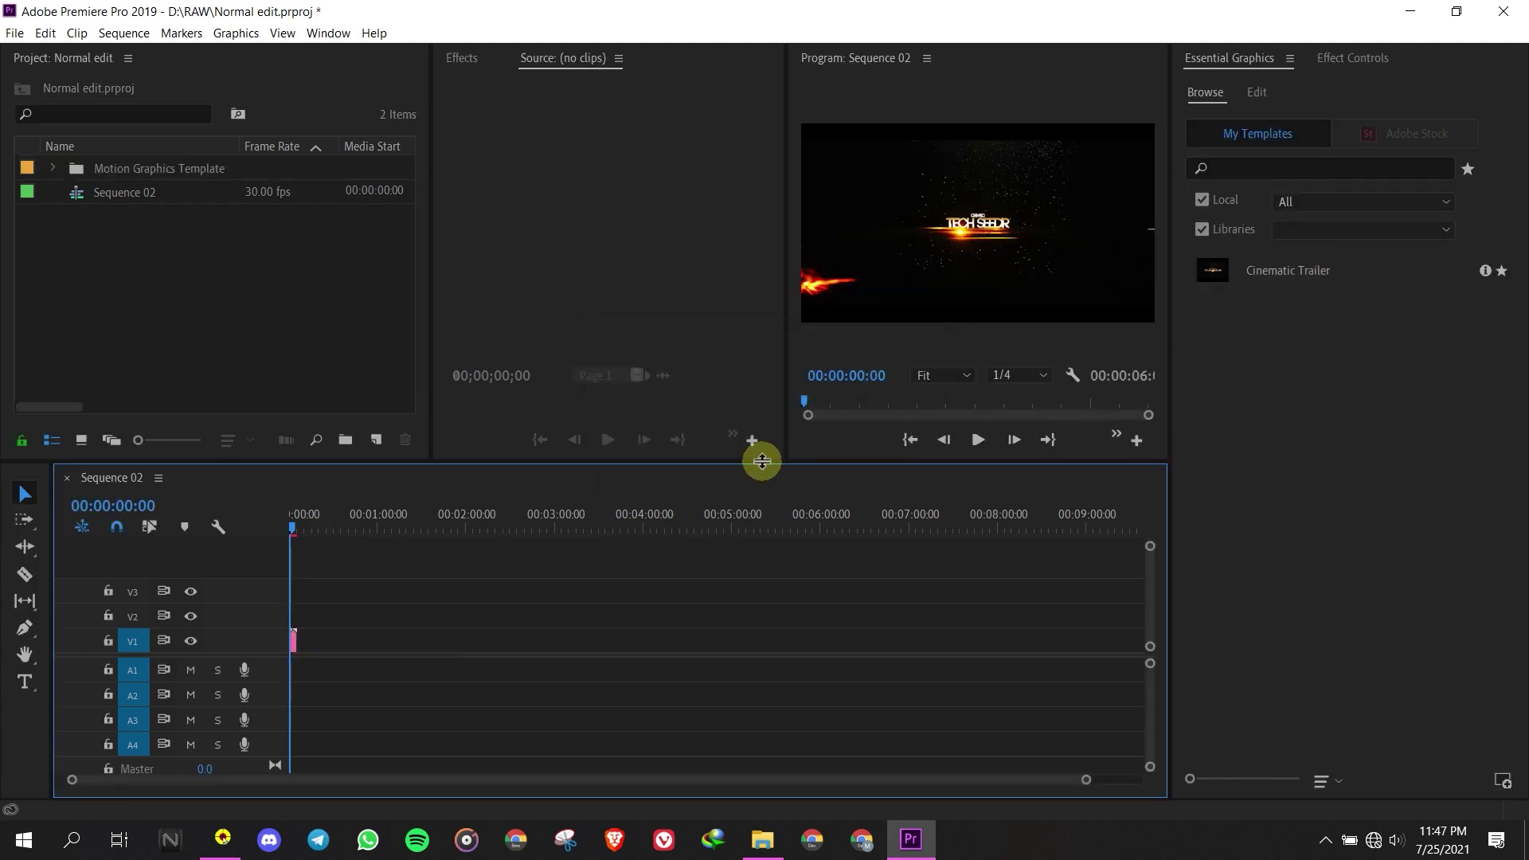
pyautogui.moveTo(759, 464); pyautogui.dragTo(755, 529)
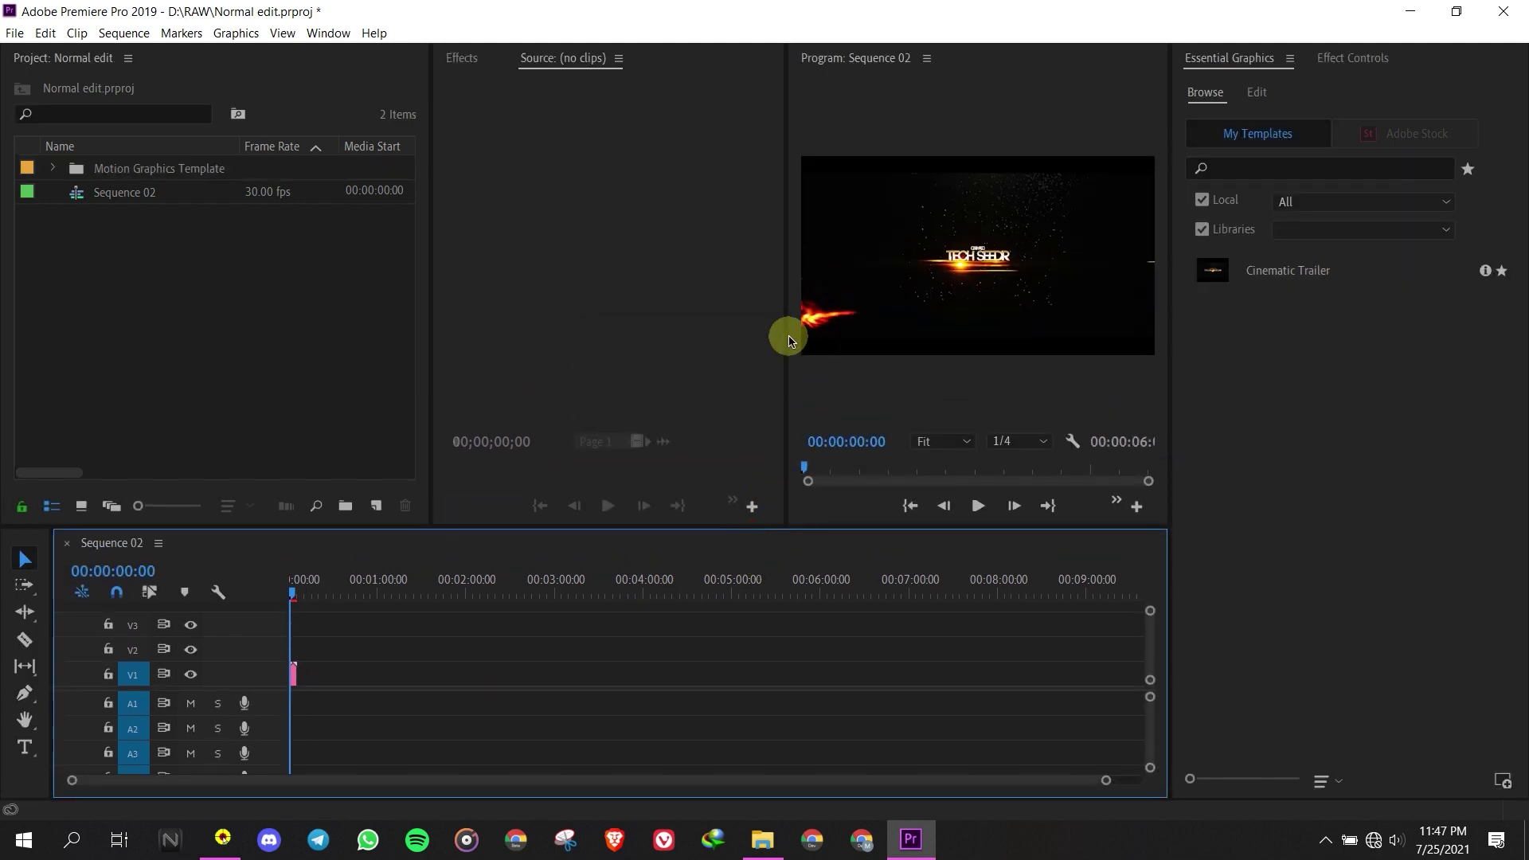
pyautogui.moveTo(784, 335); pyautogui.dragTo(665, 331)
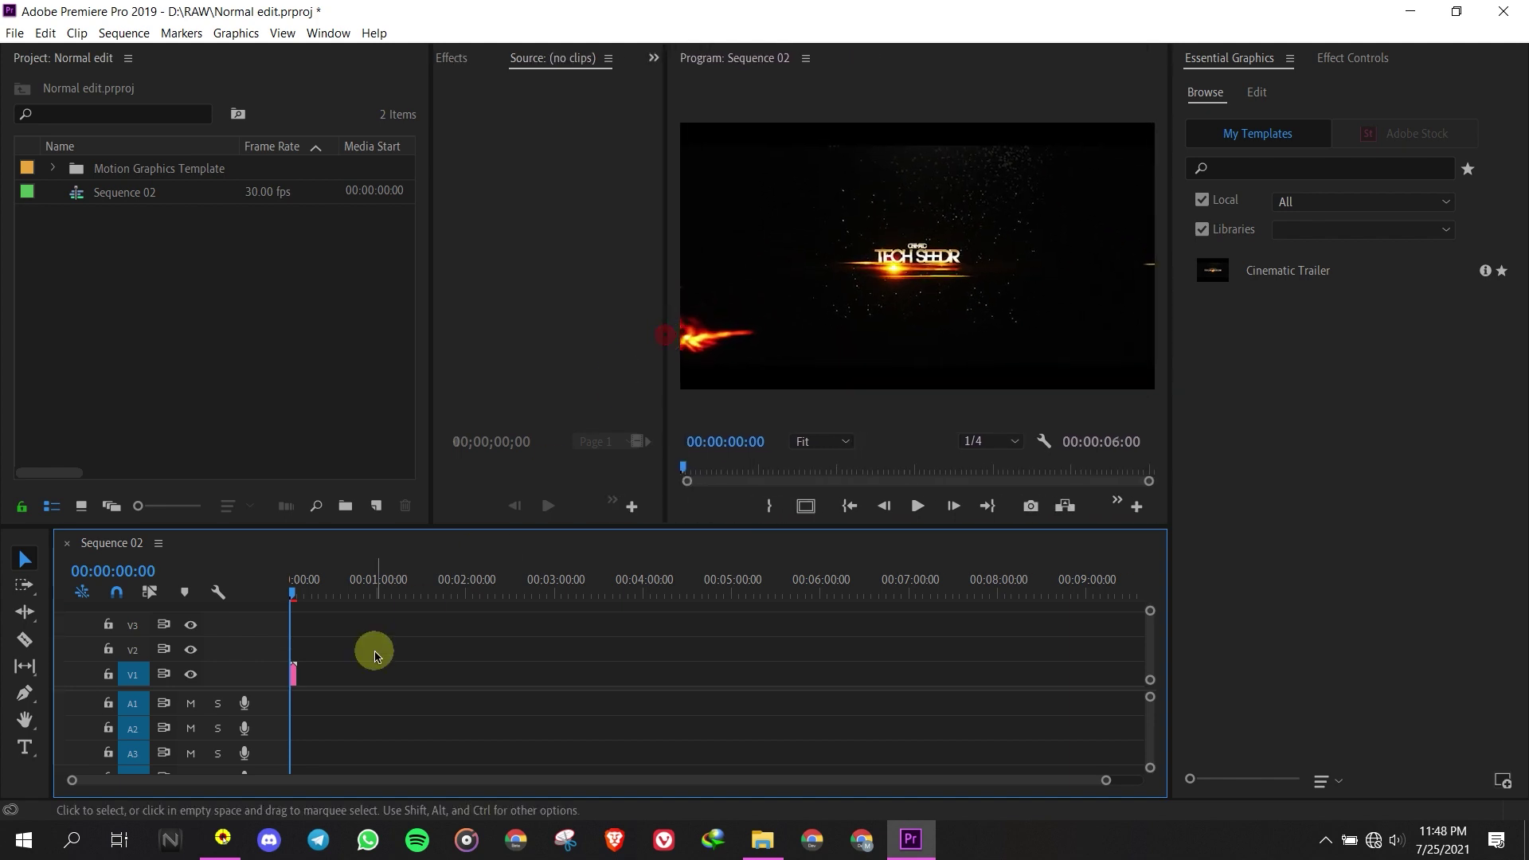
pyautogui.scroll(2, 373, 653)
pyautogui.scroll(5, 373, 653)
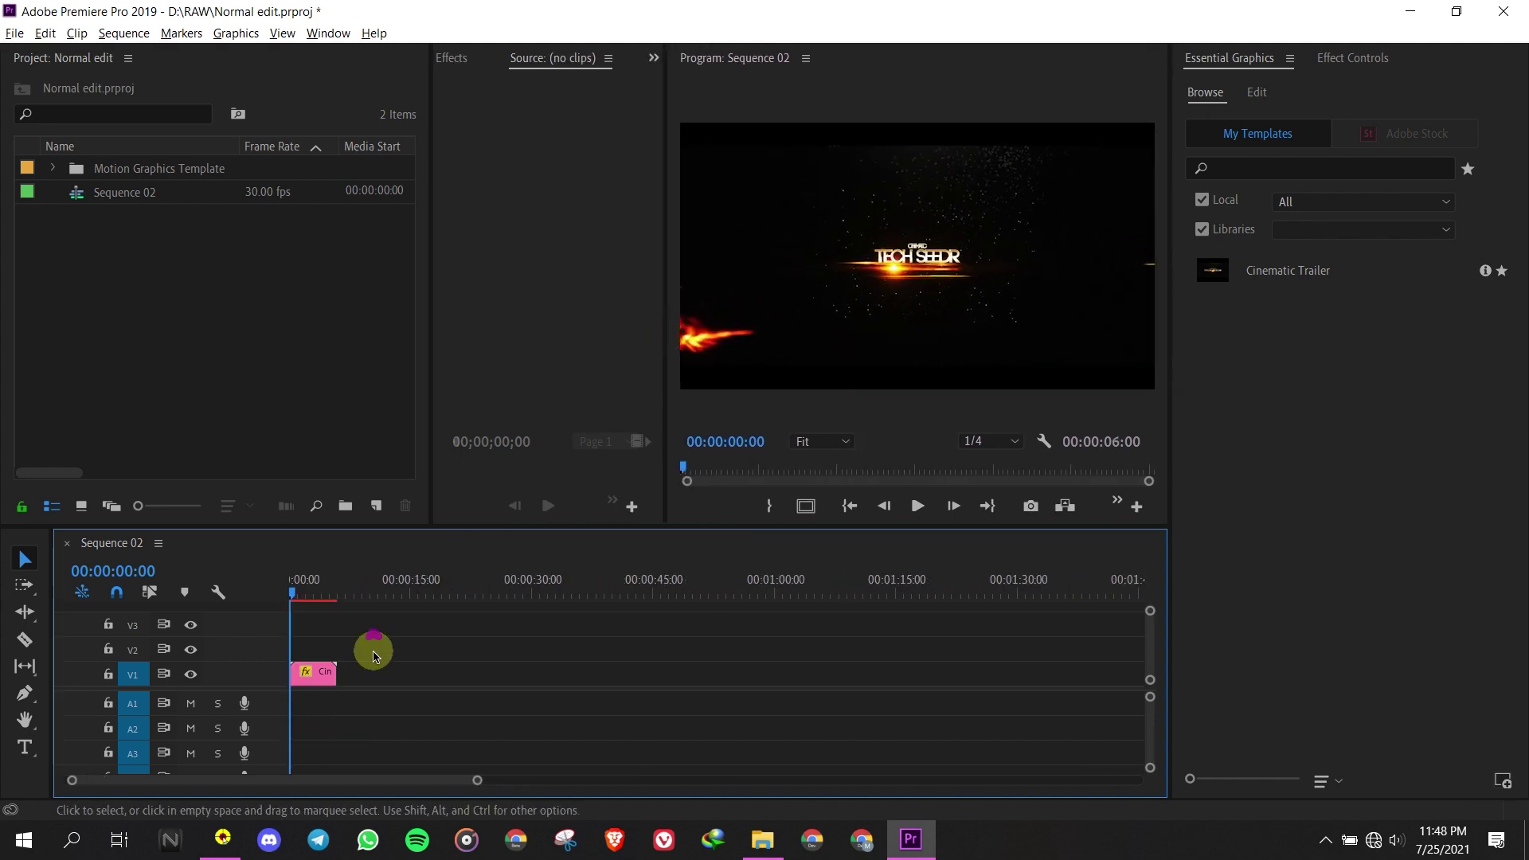
pyautogui.scroll(3, 372, 652)
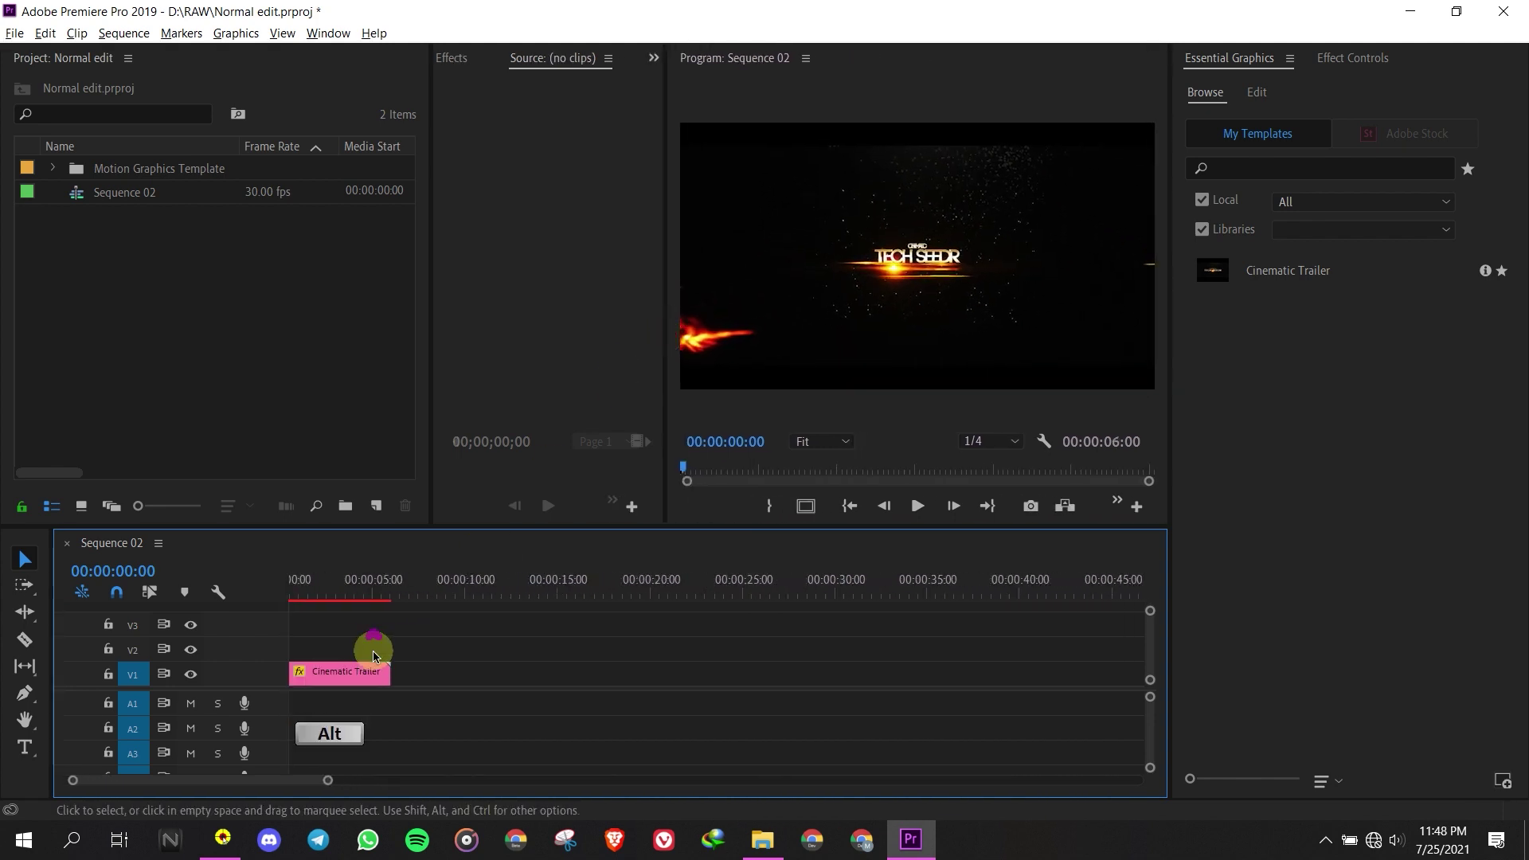
pyautogui.click(305, 598)
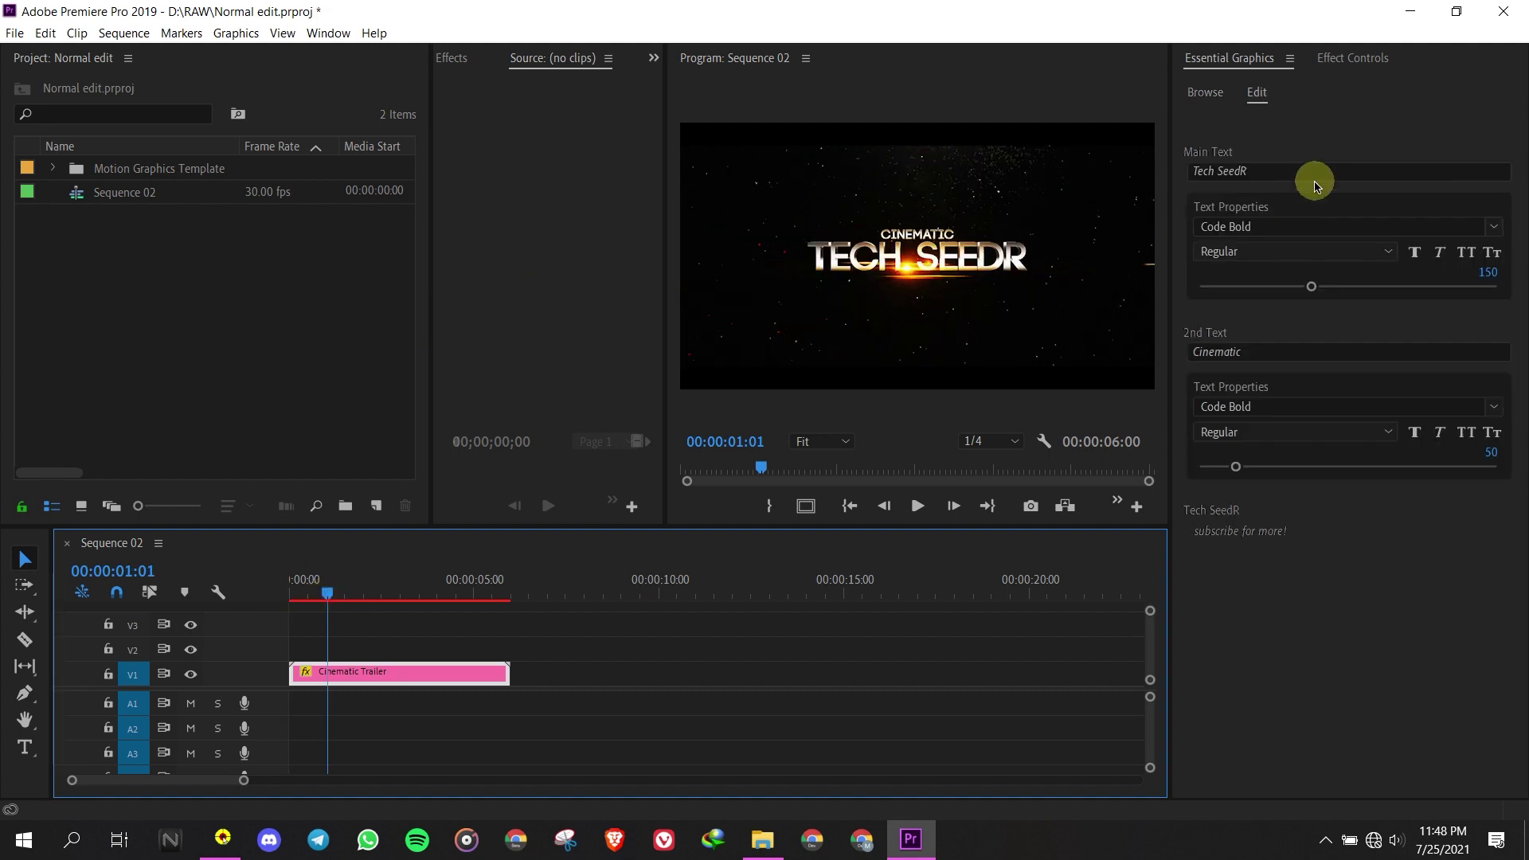
# Replace Main Text with 'Change Text' and 2nd Text with 'As your wish', then scrub to preview
pyautogui.click(1315, 167)
pyautogui.hotkey('ctrl', 'a')
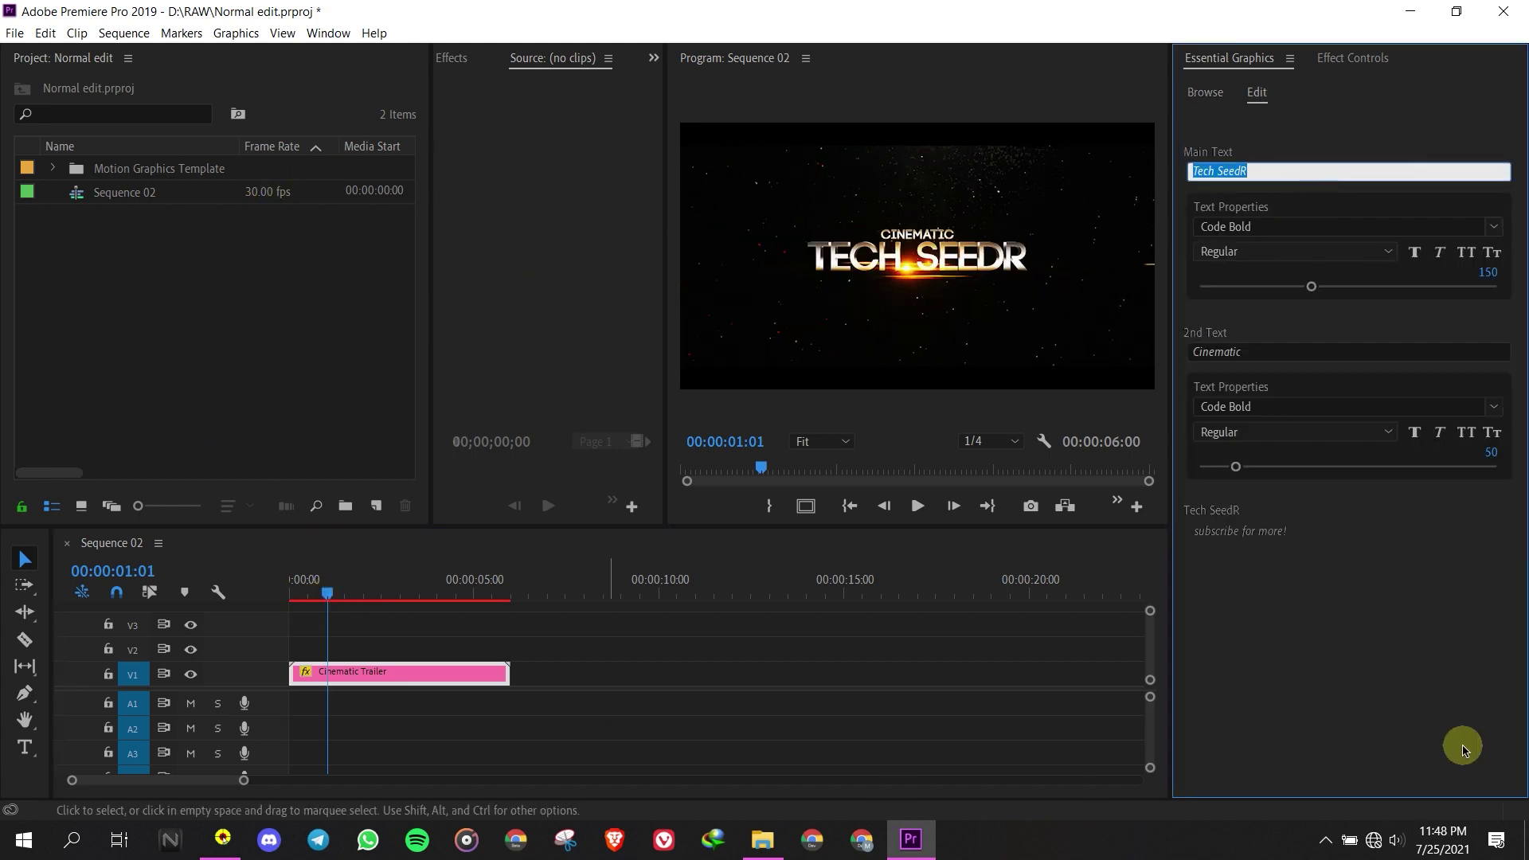
pyautogui.write('Change Text')
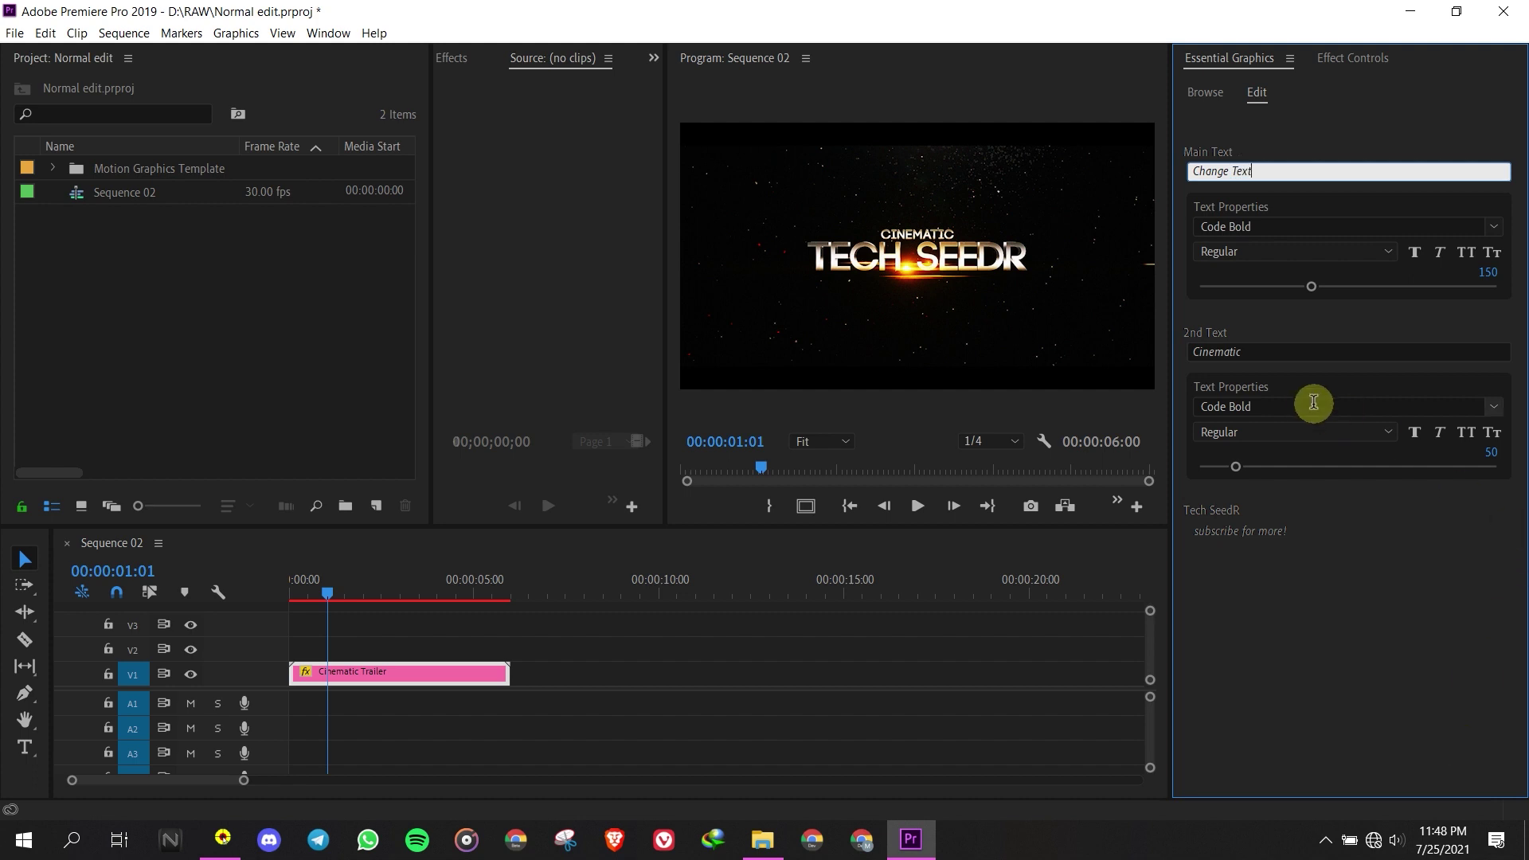
pyautogui.click(1297, 355)
pyautogui.hotkey('ctrl', 'a')
pyautogui.write('A')
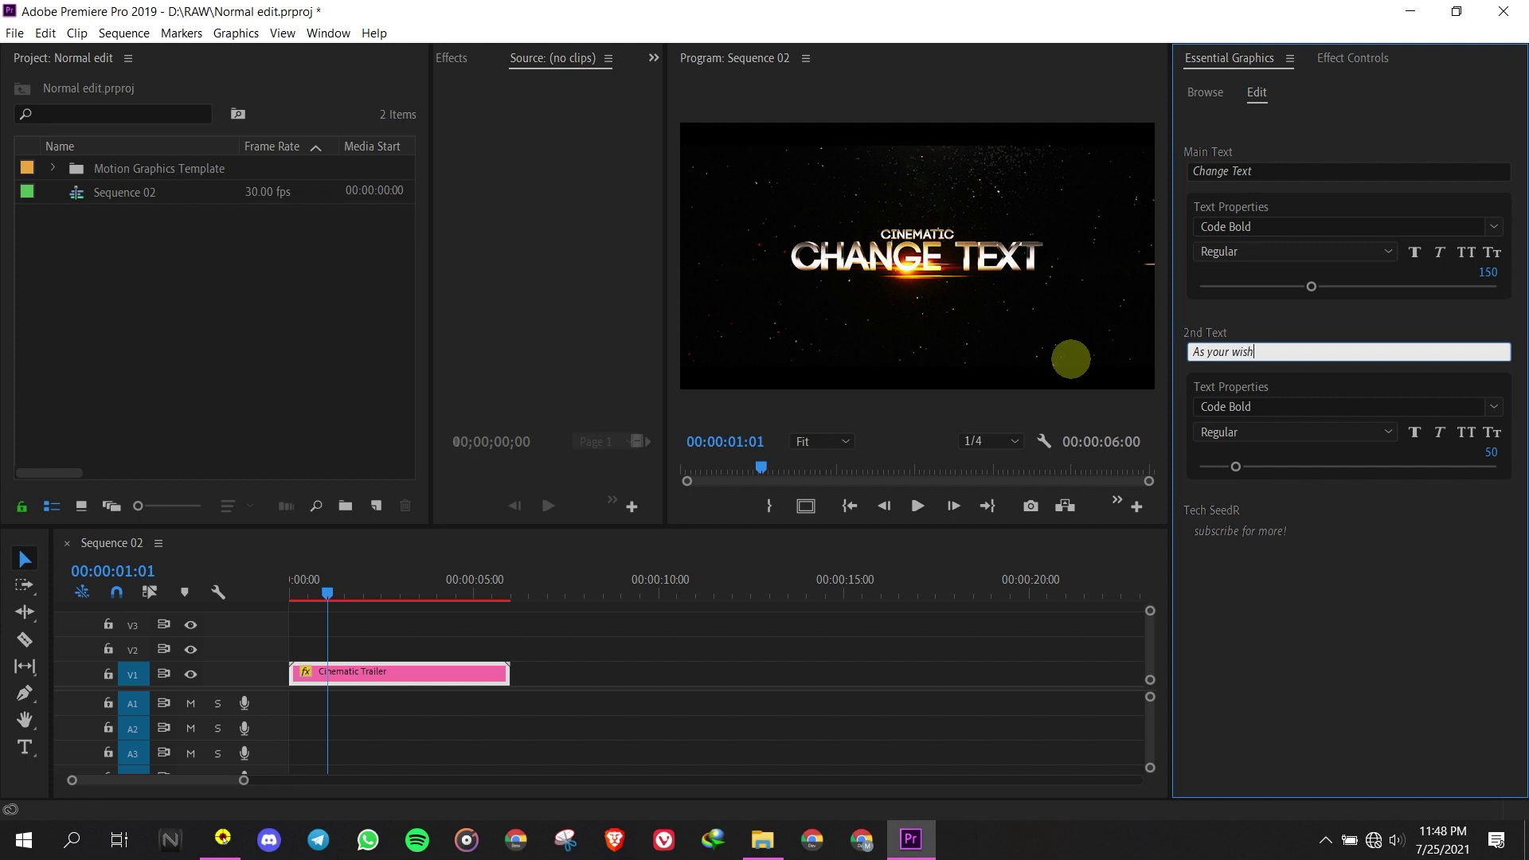
pyautogui.click(1380, 599)
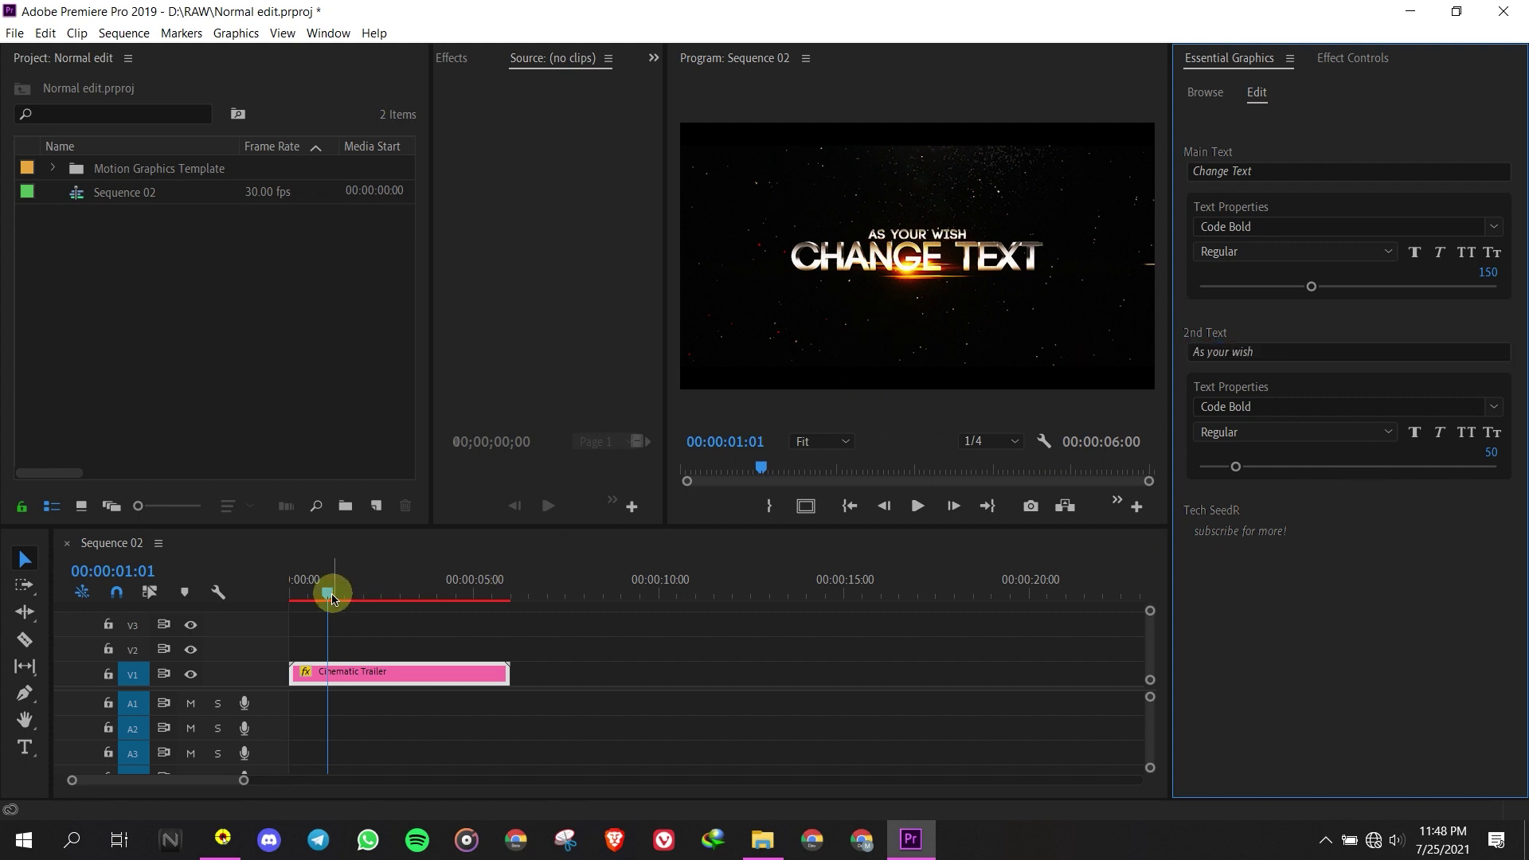
pyautogui.moveTo(331, 593); pyautogui.dragTo(431, 578)
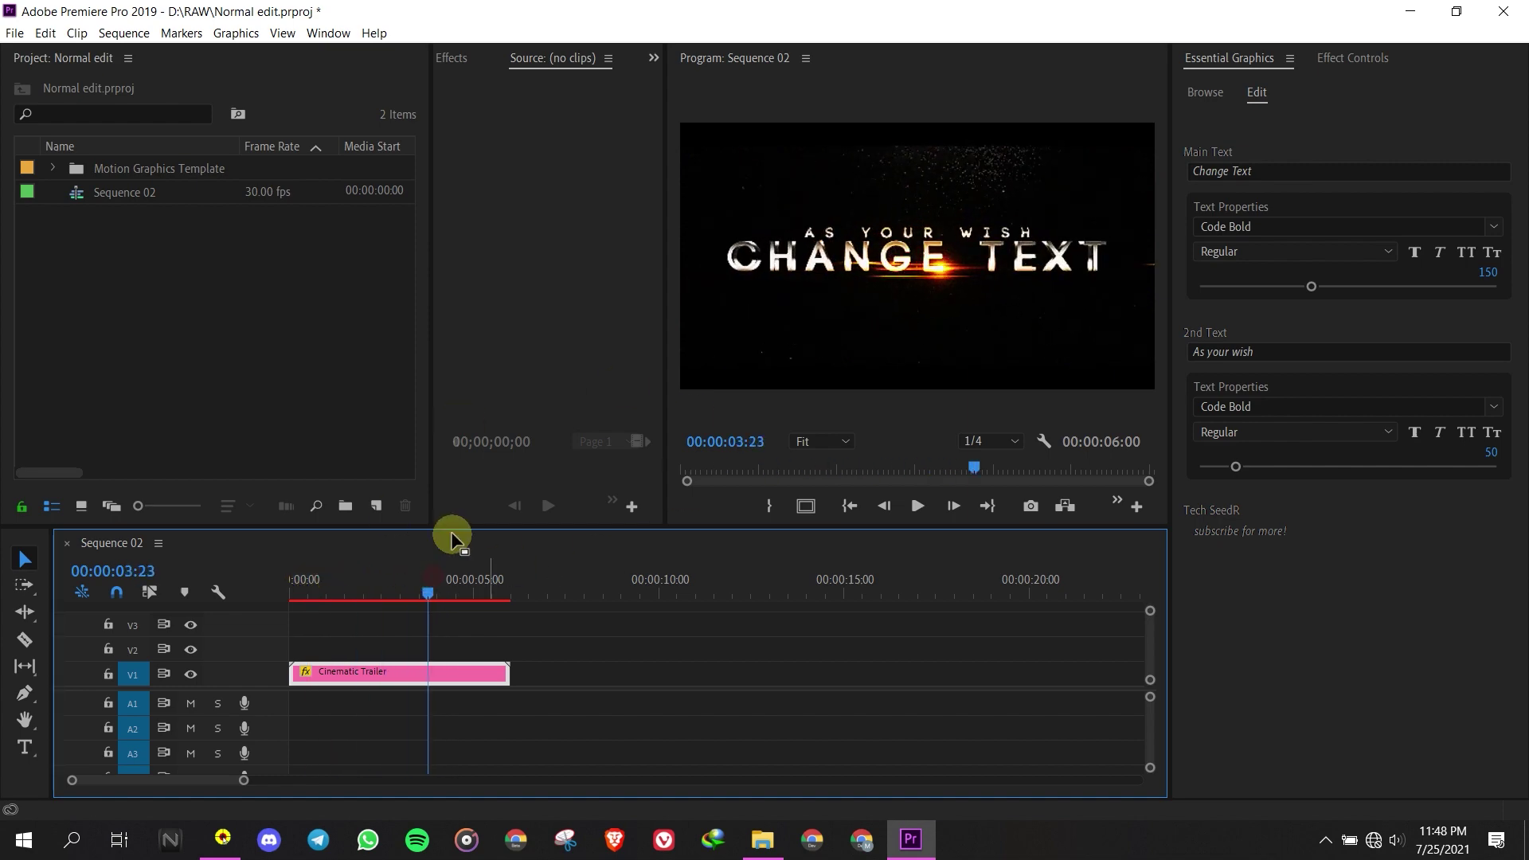